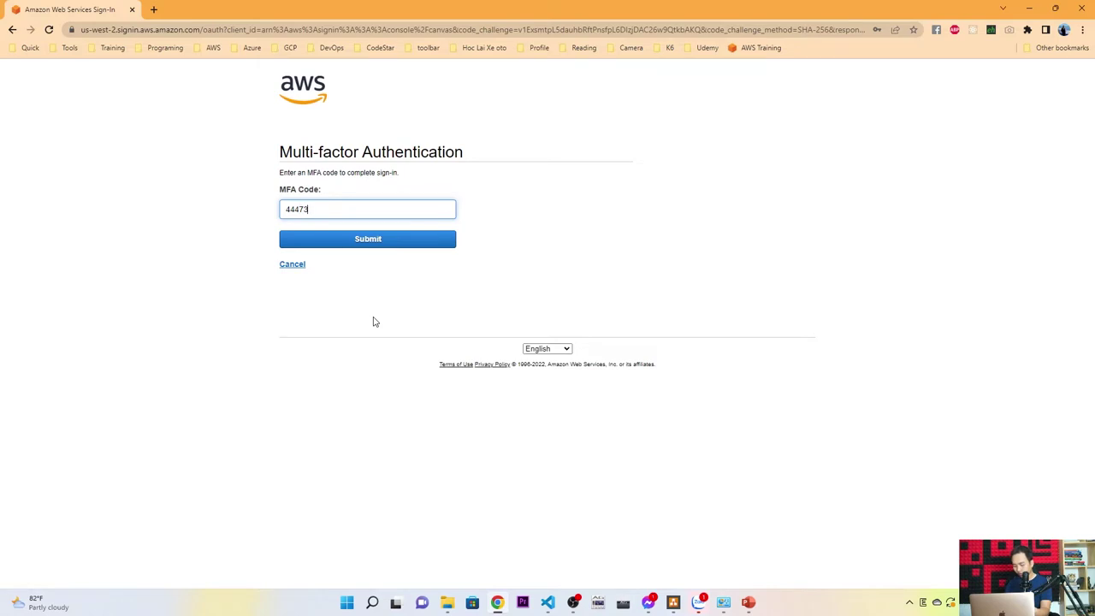
# - Submit the MFA code to sign in to the AWS console and set the page zoom to 125%
pyautogui.press('Return')
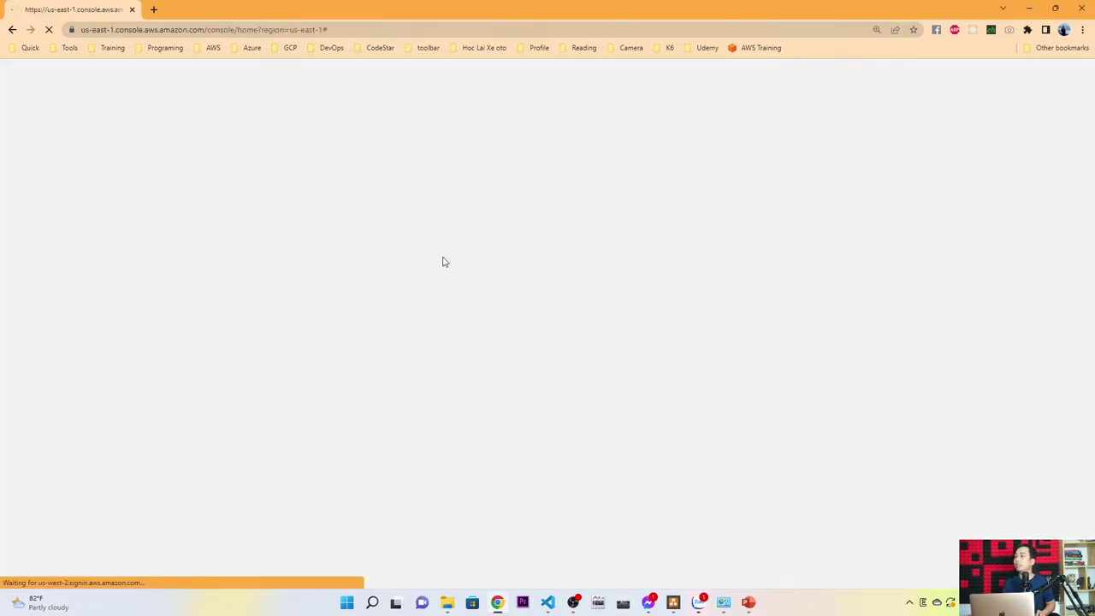
pyautogui.hotkey('ctrl', '+')
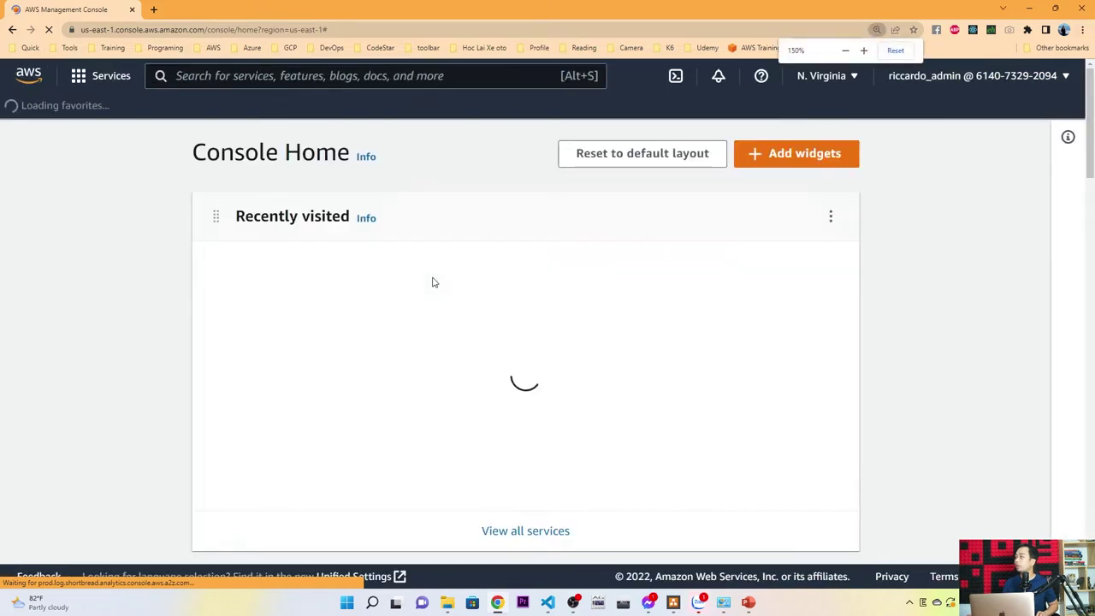
pyautogui.hotkey('ctrl', '-')
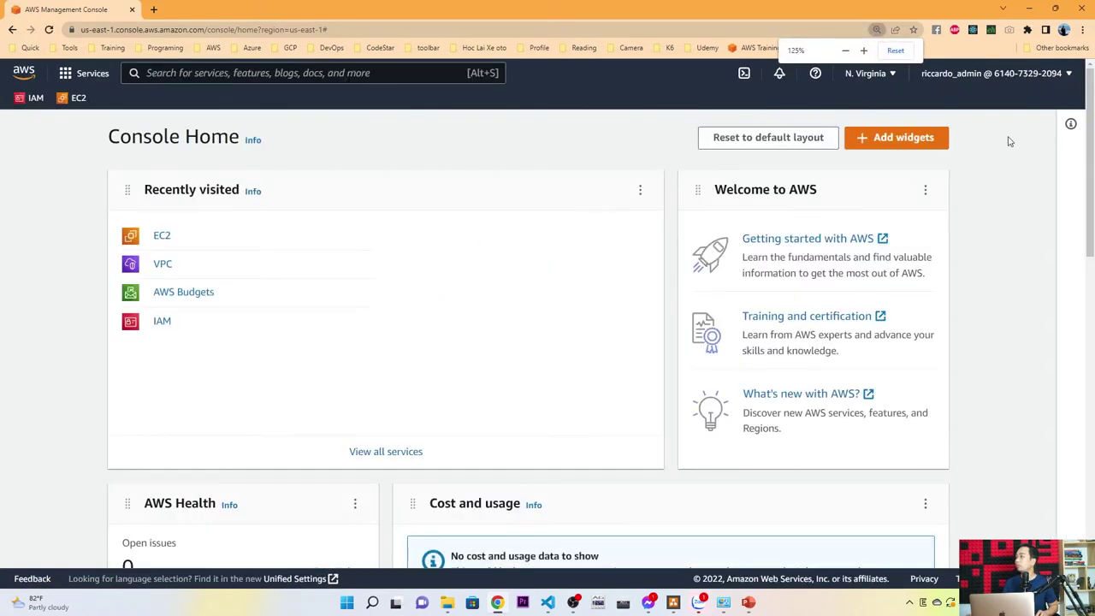
# - Select US East (N. Virginia), us-east-1, as the console region
pyautogui.click(884, 74)
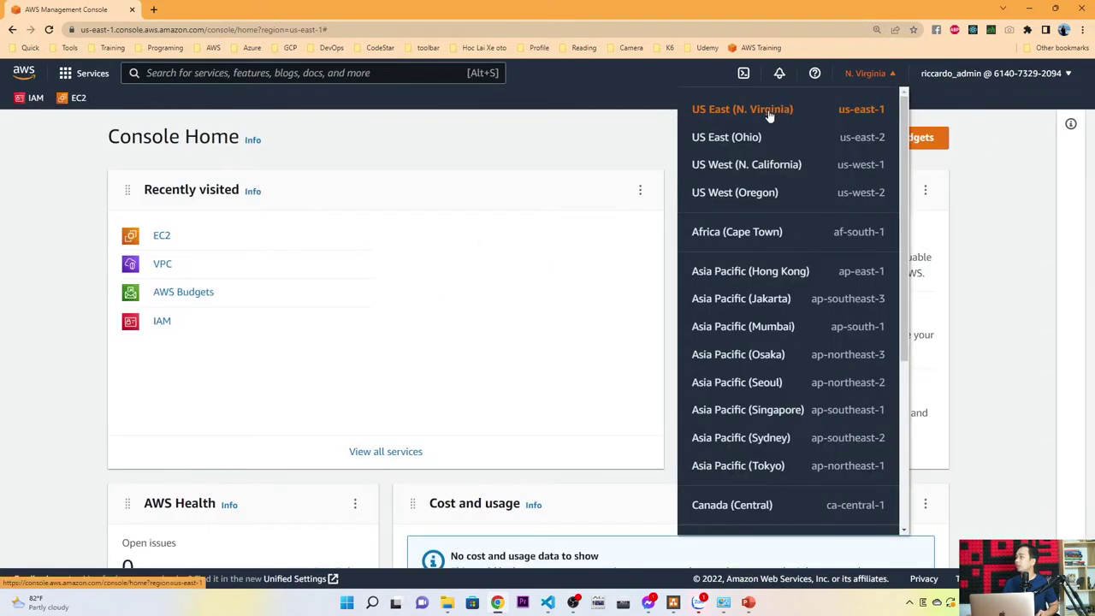
pyautogui.click(638, 126)
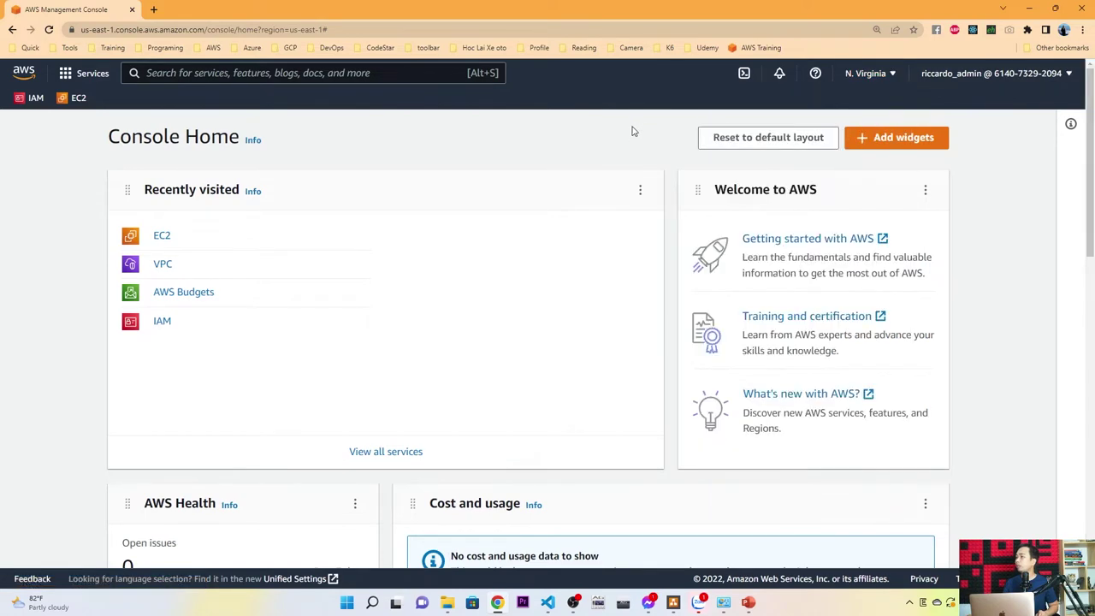
pyautogui.click(917, 74)
pyautogui.click(887, 74)
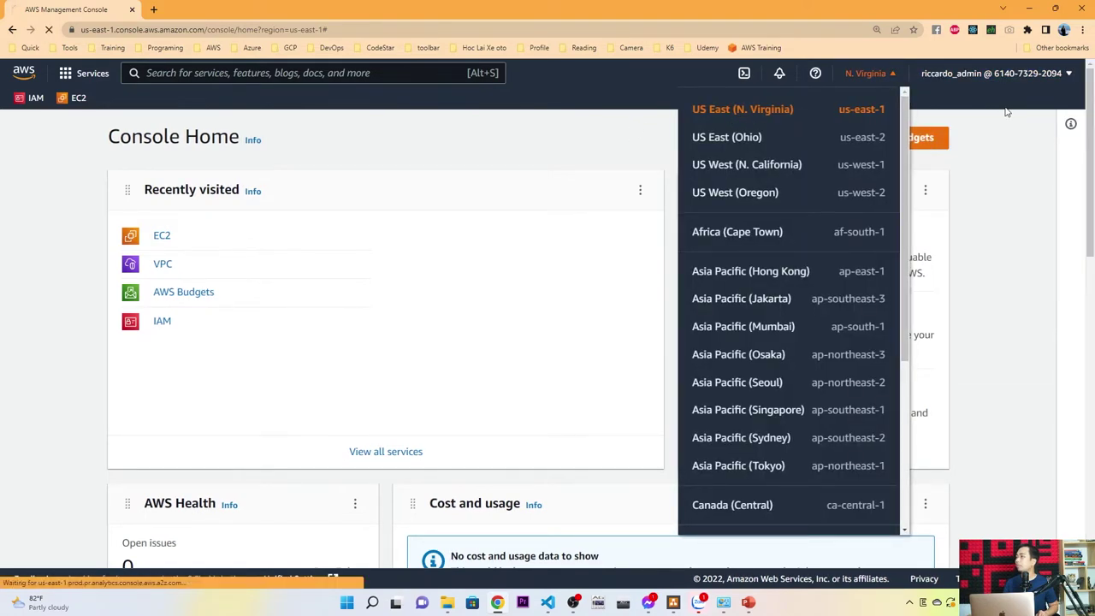
pyautogui.click(737, 116)
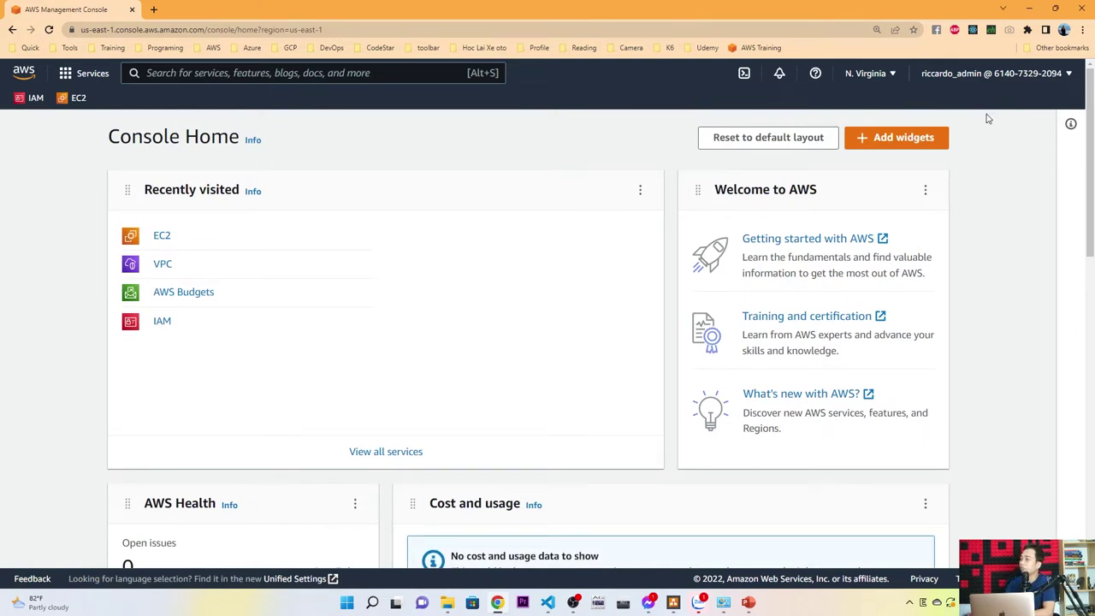
# - Open the account's Billing Dashboard in a separate tab and review the current month's total forecast and cost summary
pyautogui.click(992, 74)
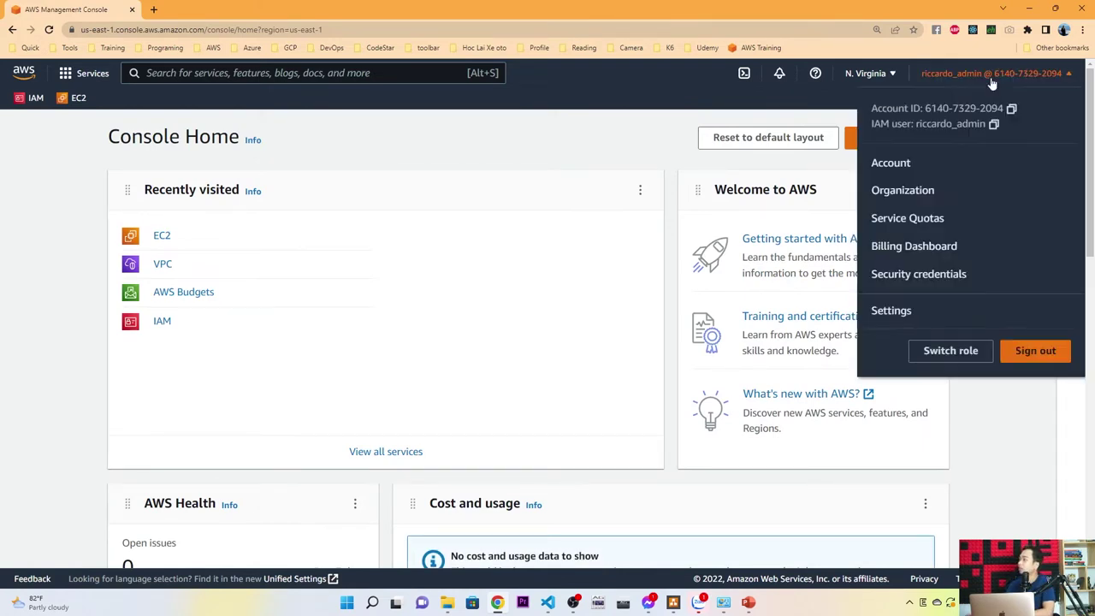
pyautogui.middleClick(922, 248)
pyautogui.hotkey('ctrl', 'Tab')
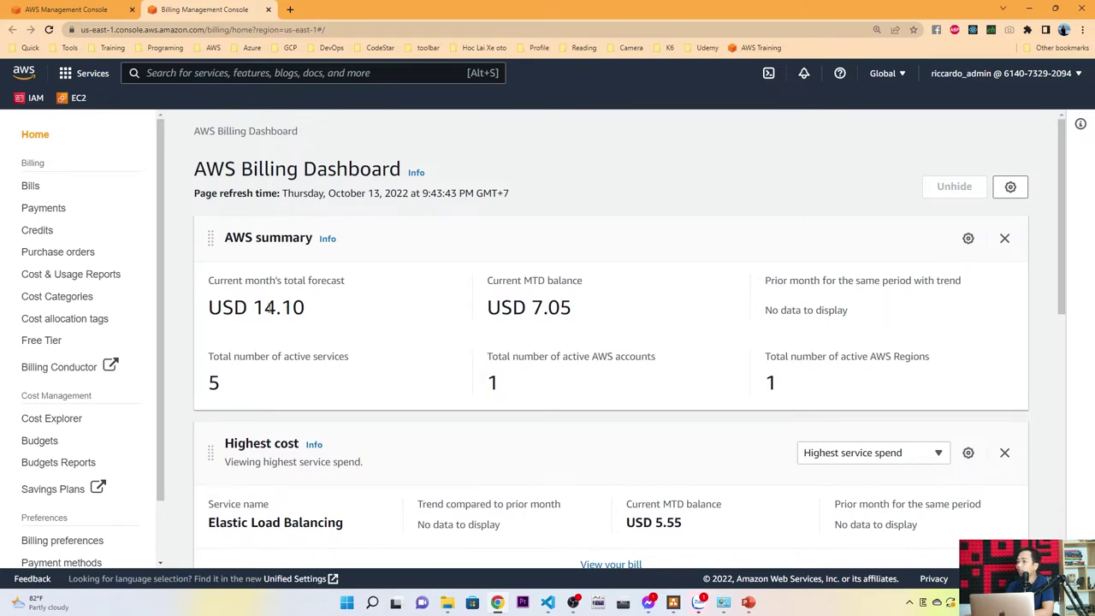
pyautogui.moveTo(258, 308); pyautogui.dragTo(362, 313)
pyautogui.click(362, 313)
pyautogui.scroll(-2, 445, 295)
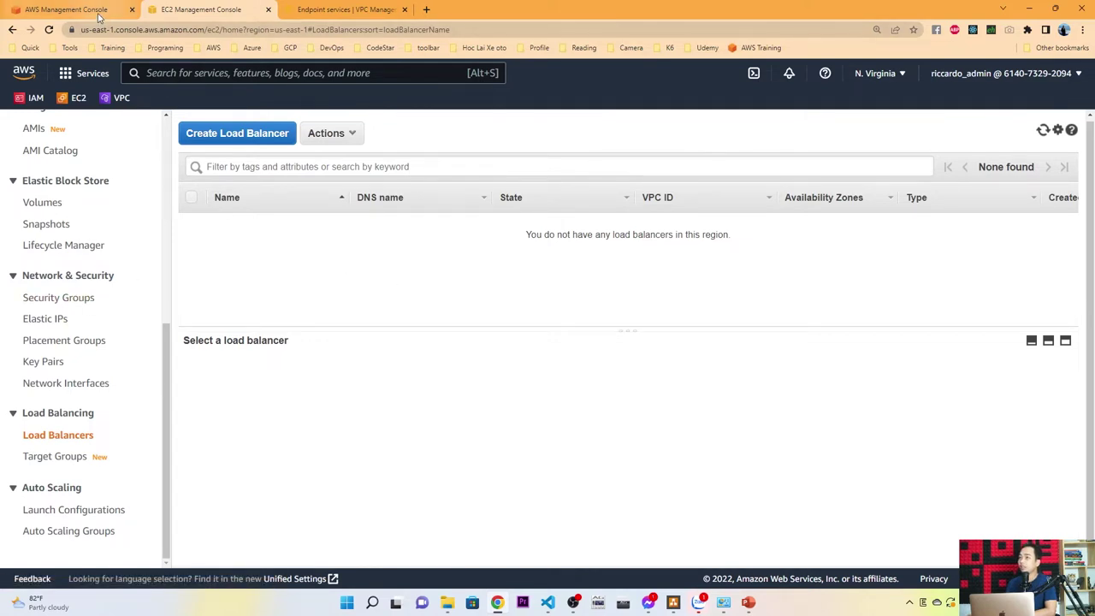
# - Switch to the PowerPoint presentation and read the written Lab1 steps for two EC2 instances and a load balancer on slide 21
pyautogui.click(748, 604)
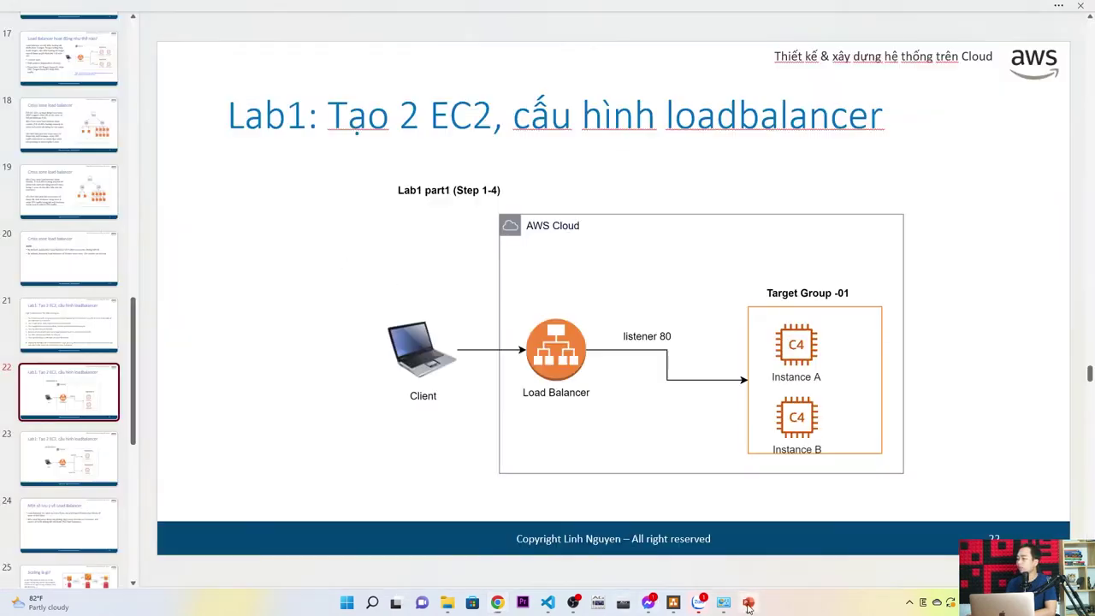
pyautogui.click(86, 321)
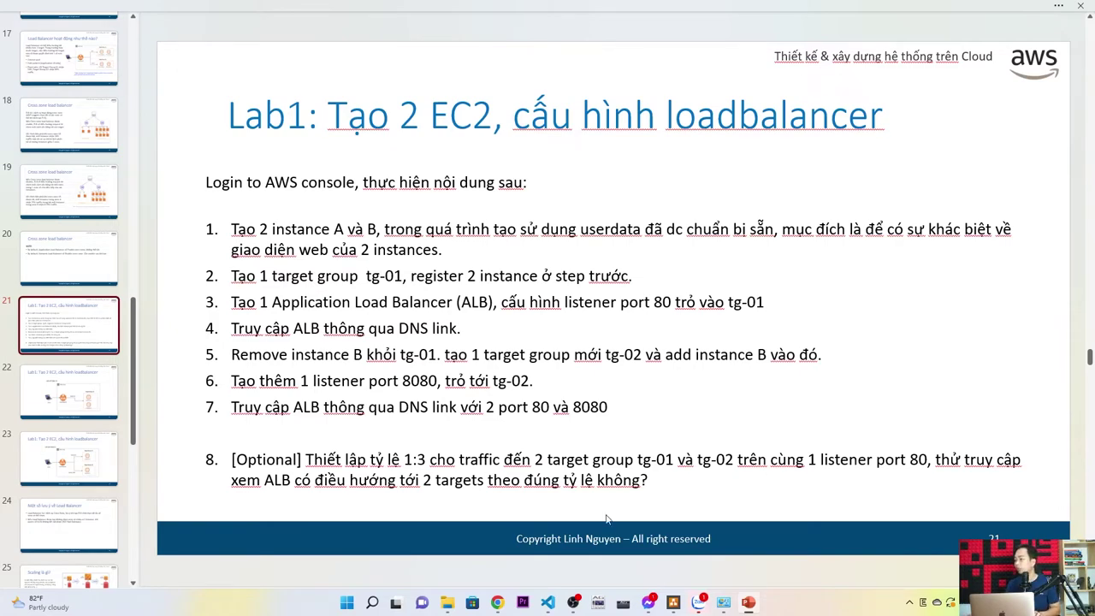
pyautogui.click(574, 604)
pyautogui.click(573, 604)
pyautogui.click(521, 252)
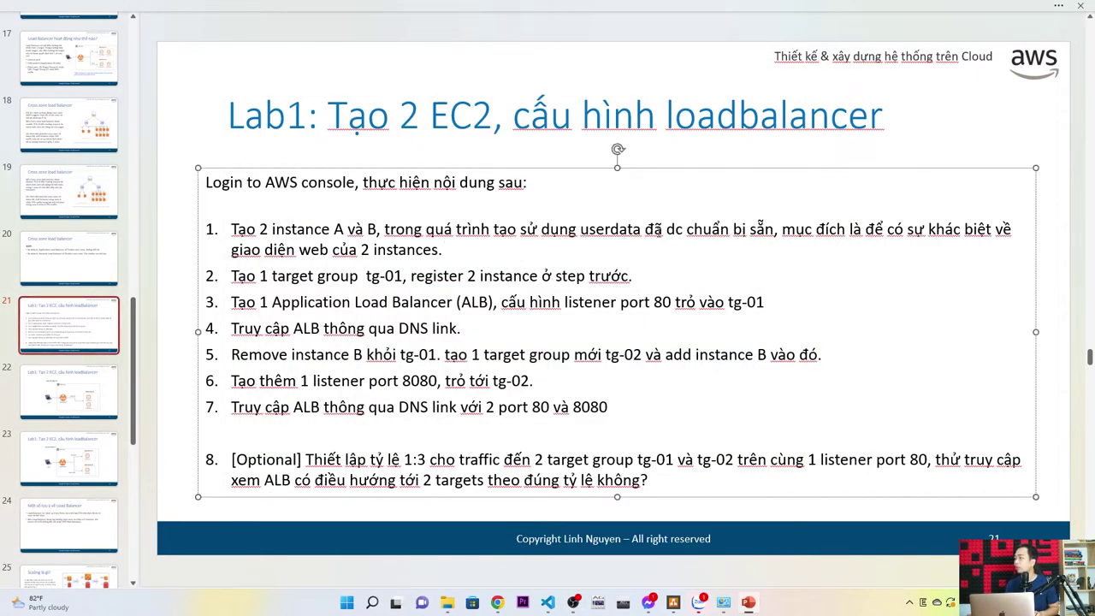
pyautogui.click(573, 604)
pyautogui.click(573, 604)
# - Return to the EC2 console in Chrome, start launching a new instance and name it Server-A
pyautogui.click(499, 604)
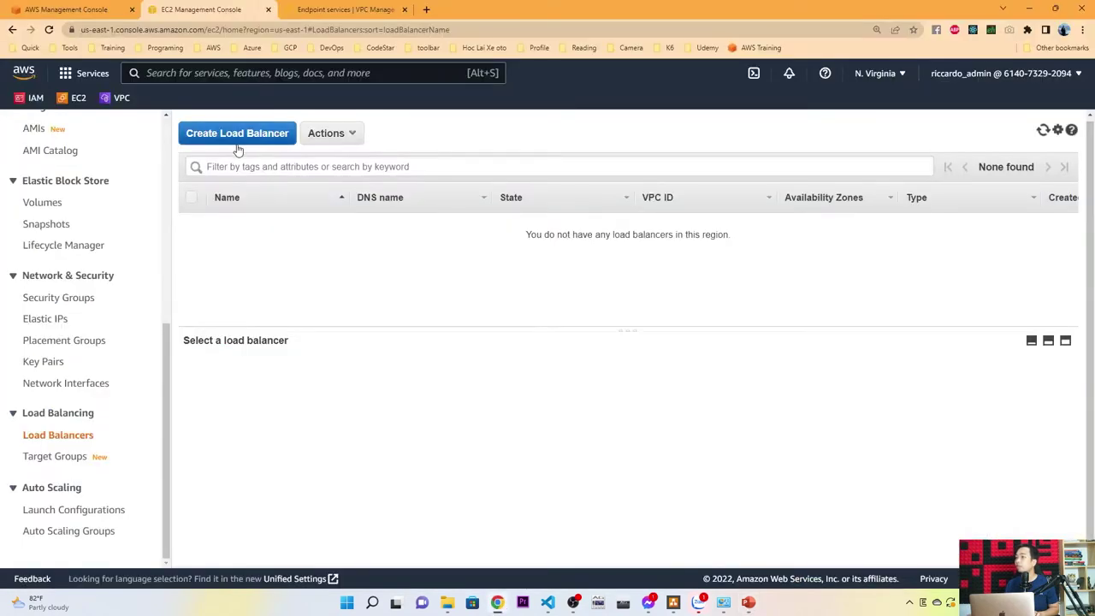
pyautogui.scroll(5, 69, 219)
pyautogui.click(44, 301)
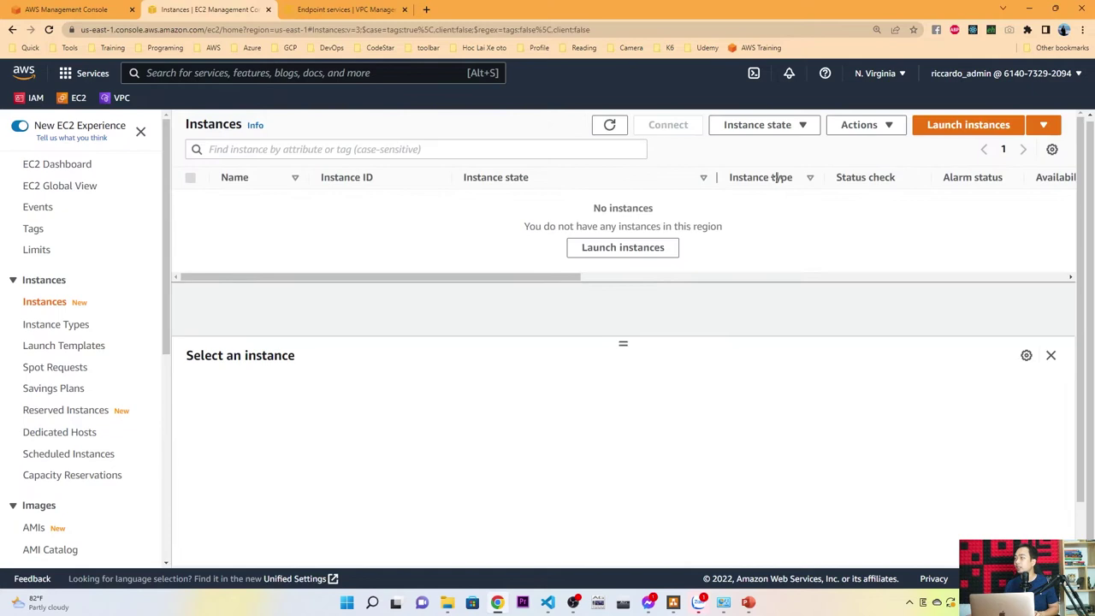
pyautogui.click(948, 130)
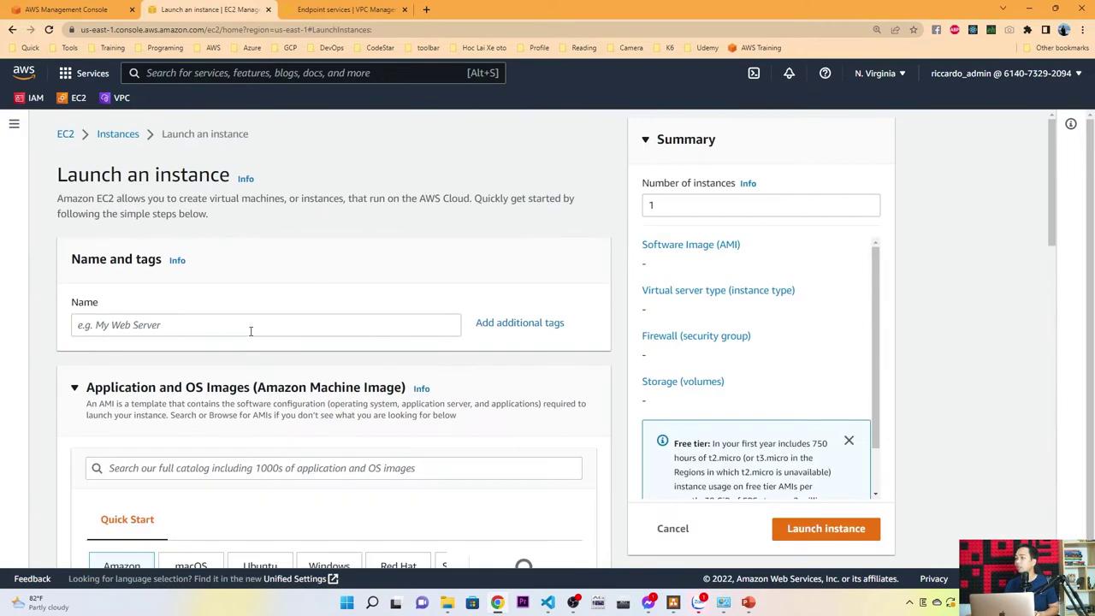
pyautogui.click(253, 326)
pyautogui.write('Serve')
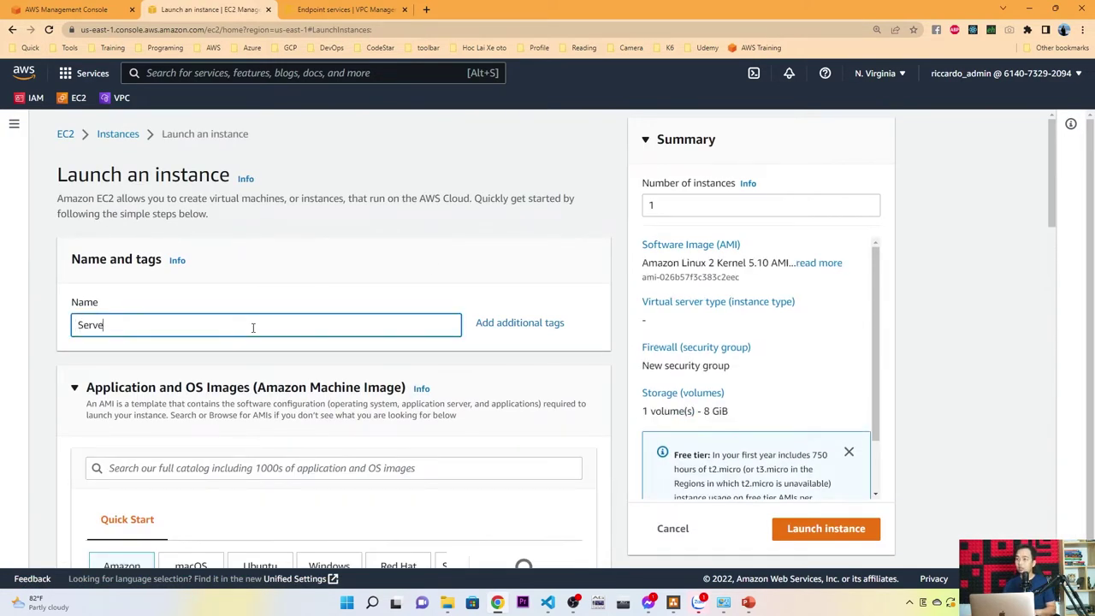
pyautogui.write('r-A')
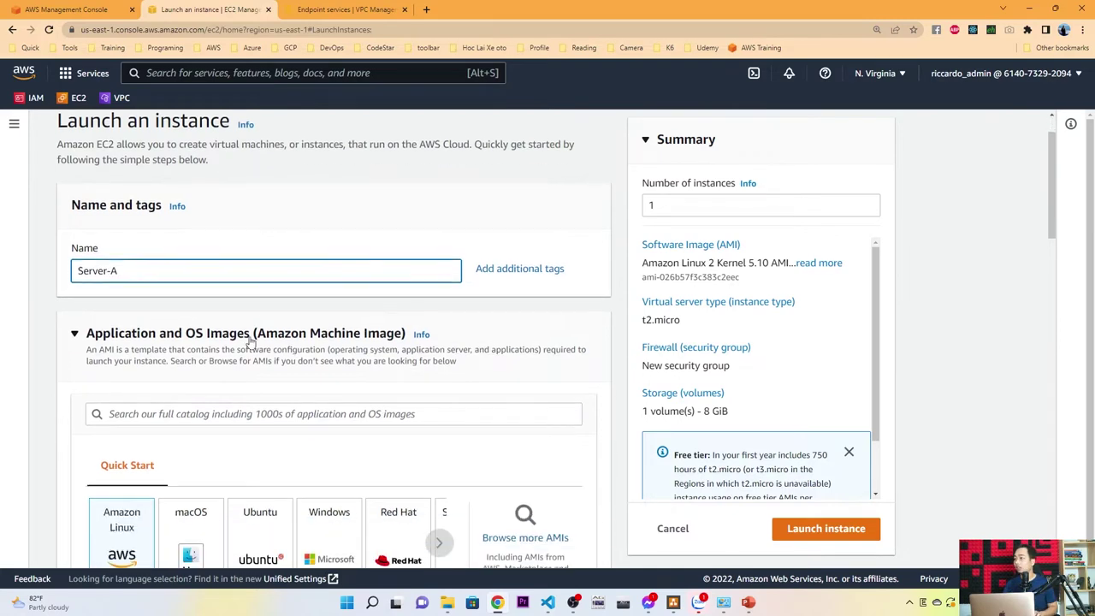
# - Choose Amazon Linux as the instance's operating system image and assign the existing RSA key pair for login
pyautogui.scroll(-2, 160, 386)
pyautogui.click(125, 419)
pyautogui.scroll(-2, 265, 330)
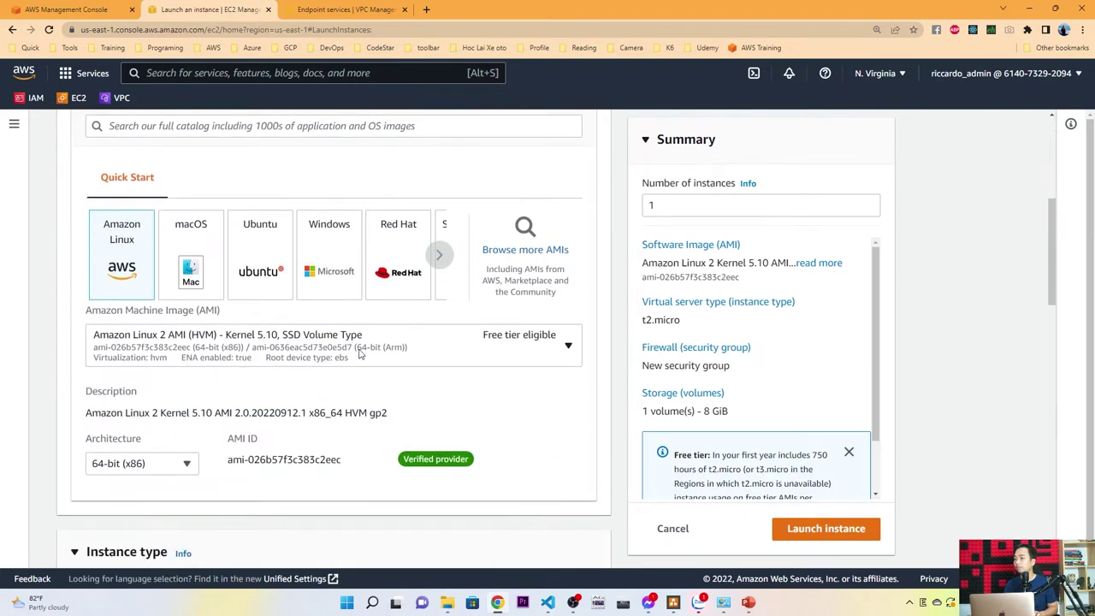
pyautogui.scroll(-5, 336, 353)
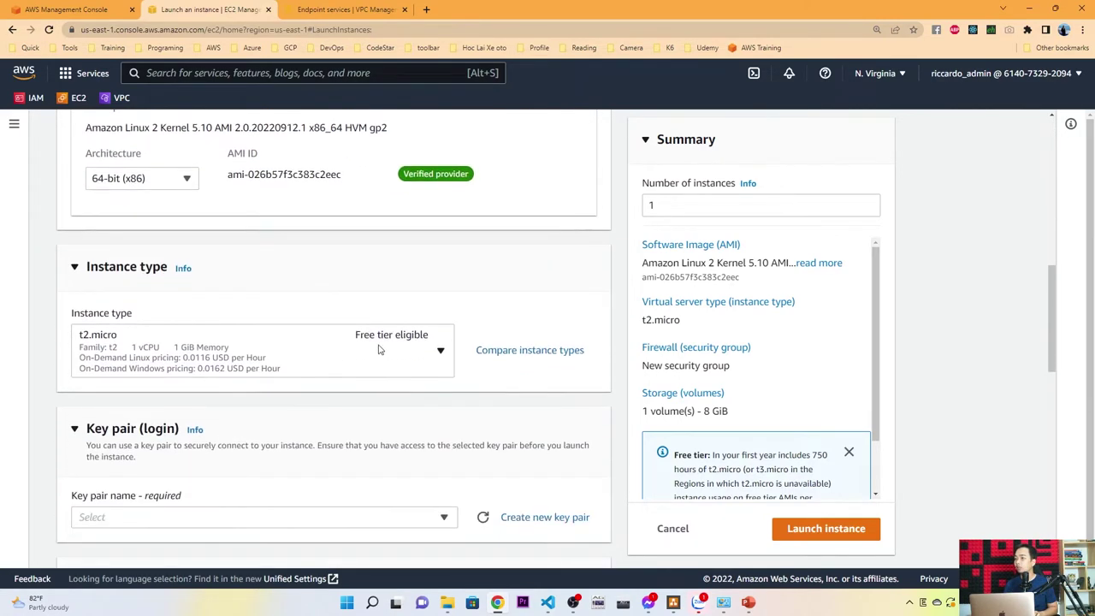
pyautogui.click(174, 406)
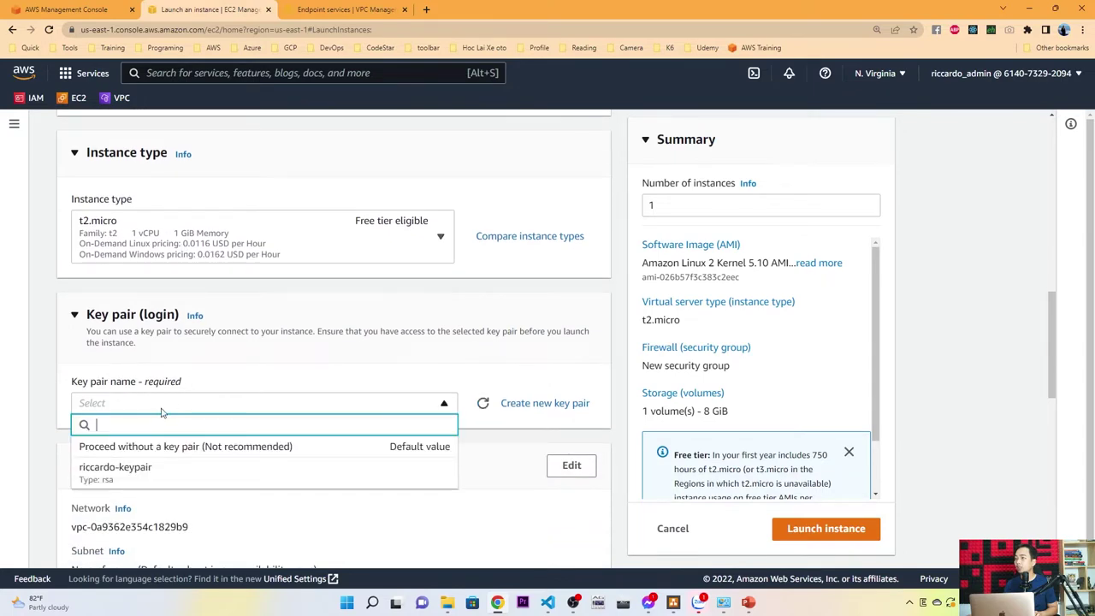
pyautogui.click(147, 471)
# - Assign the existing default security group to the instance in the network settings
pyautogui.scroll(-2, 234, 350)
pyautogui.scroll(-2, 234, 350)
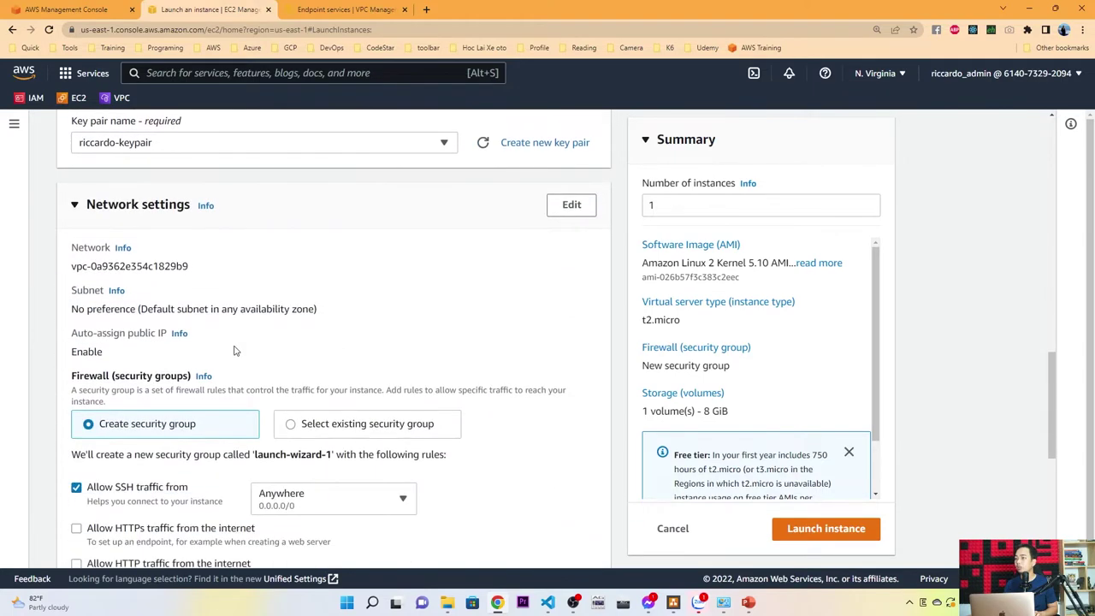
pyautogui.click(290, 344)
pyautogui.click(203, 396)
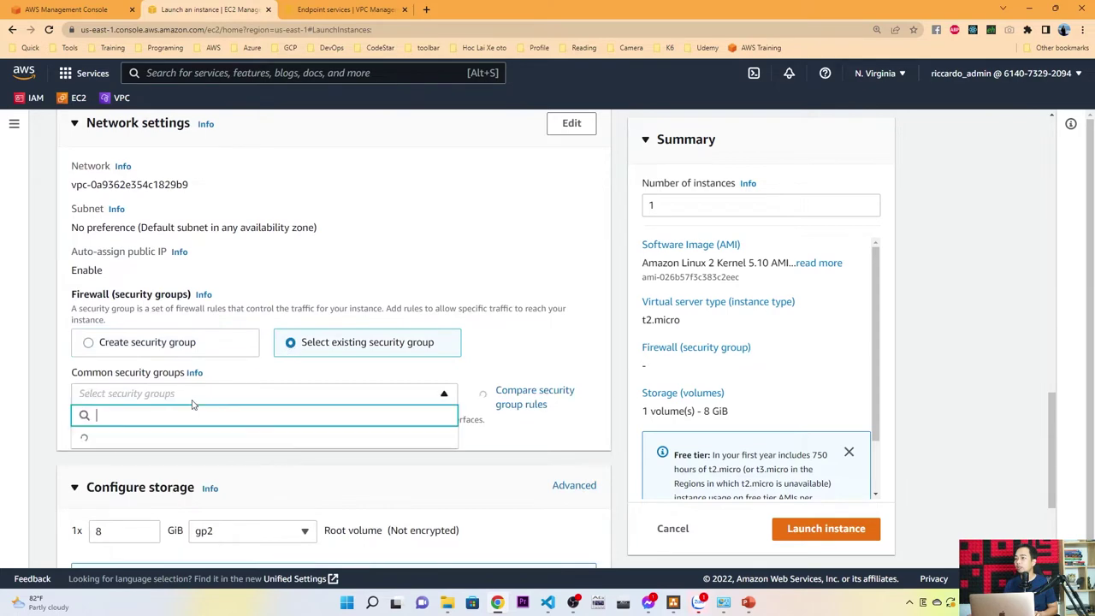
pyautogui.click(131, 445)
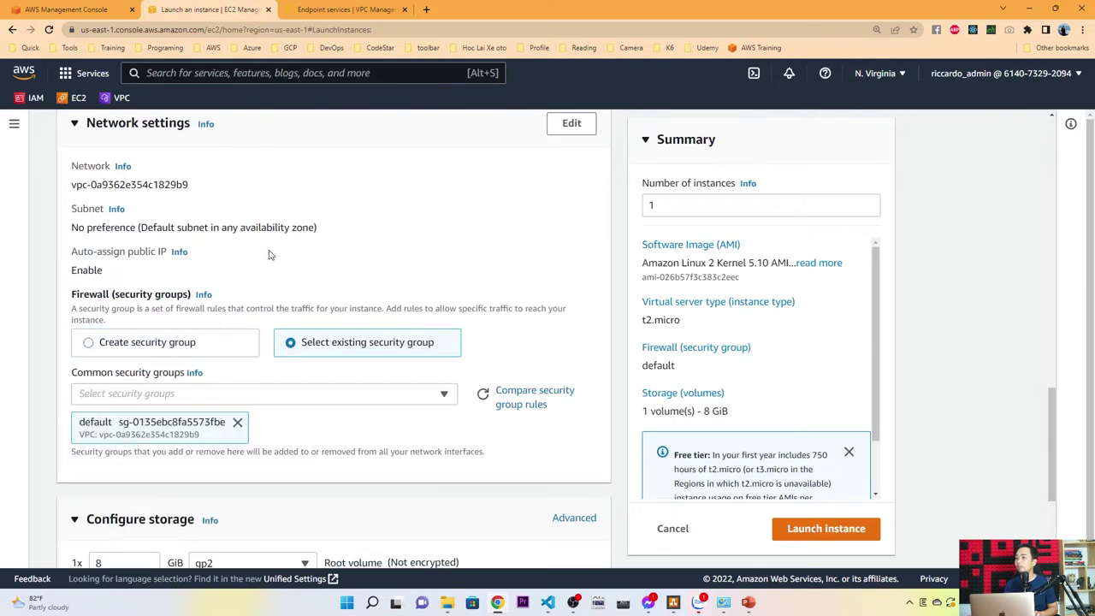
# - Copy the entire instance-a-user-data.sh script from Visual Studio Code into the User data of the instance's advanced details in Chrome
pyautogui.scroll(-3, 313, 348)
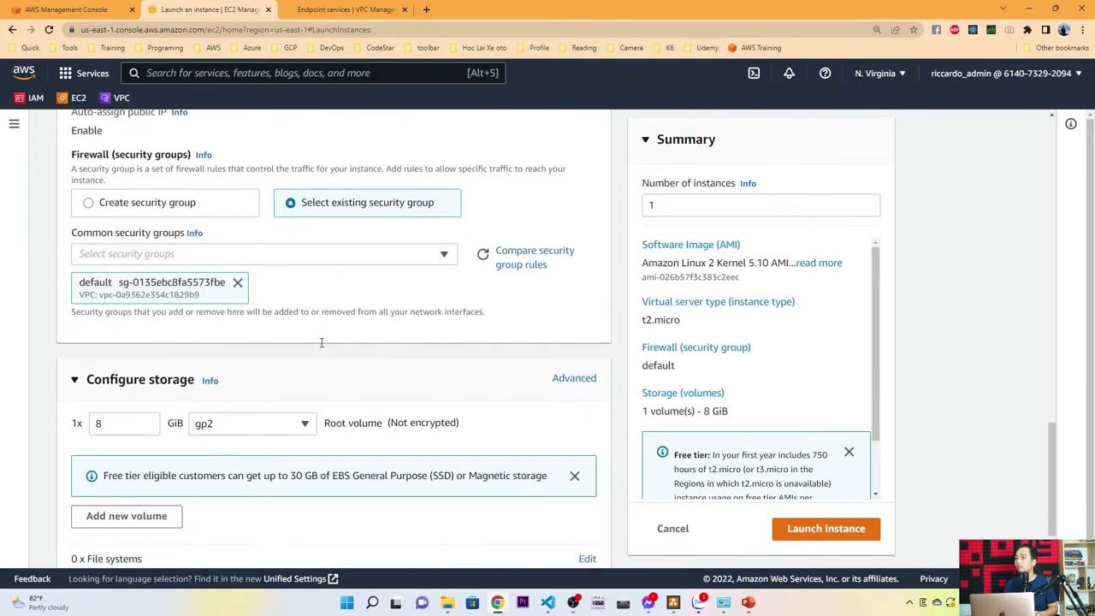
pyautogui.scroll(-1, 128, 338)
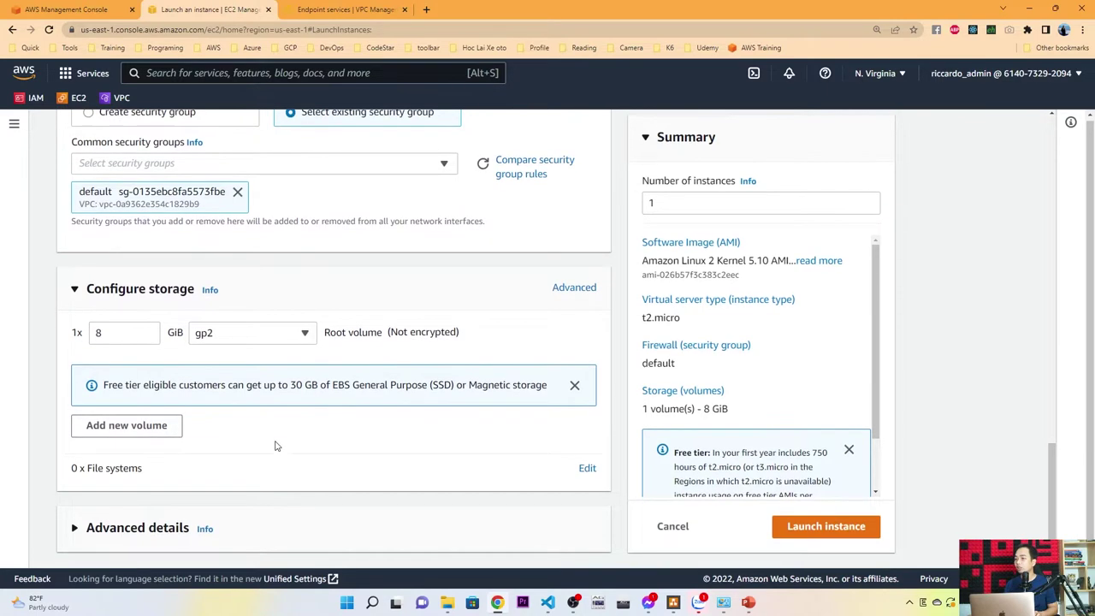
pyautogui.click(151, 530)
pyautogui.scroll(-10, 247, 430)
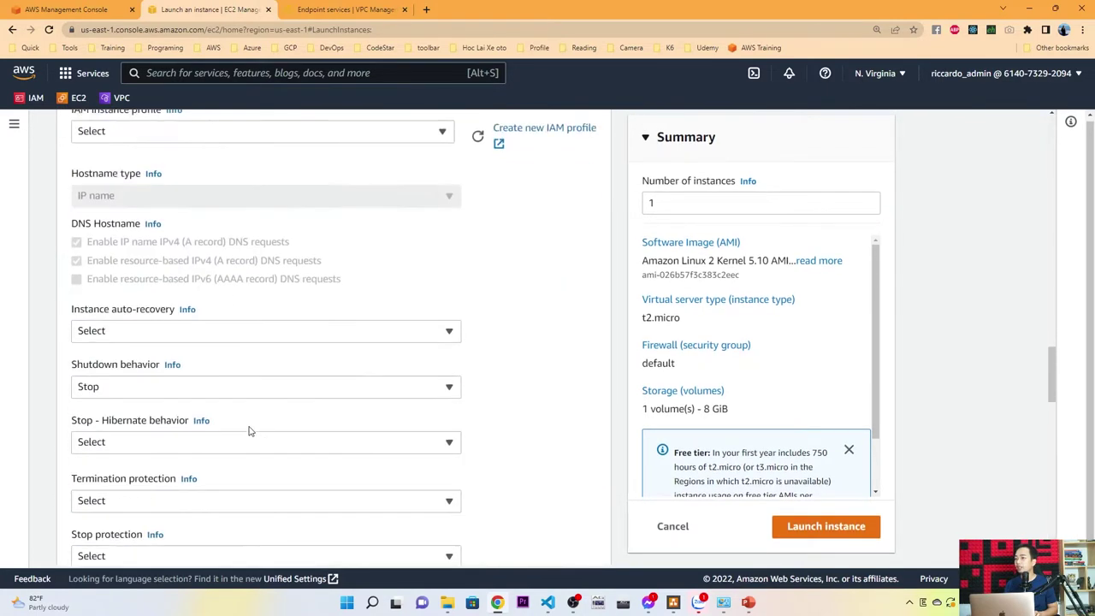
pyautogui.scroll(-4, 266, 445)
pyautogui.click(547, 602)
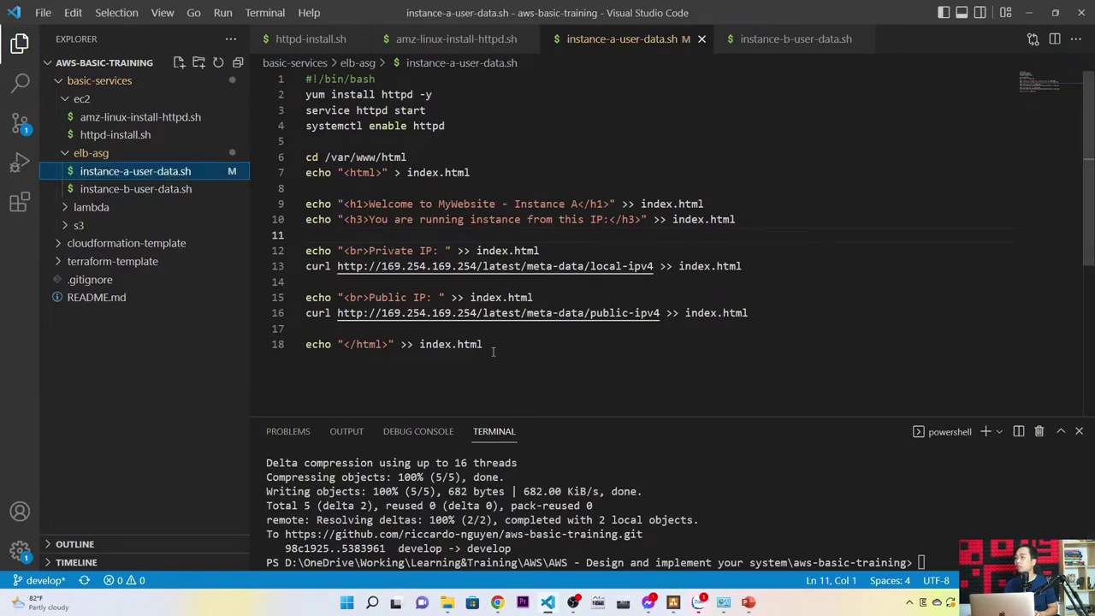
pyautogui.moveTo(492, 344); pyautogui.dragTo(220, 68)
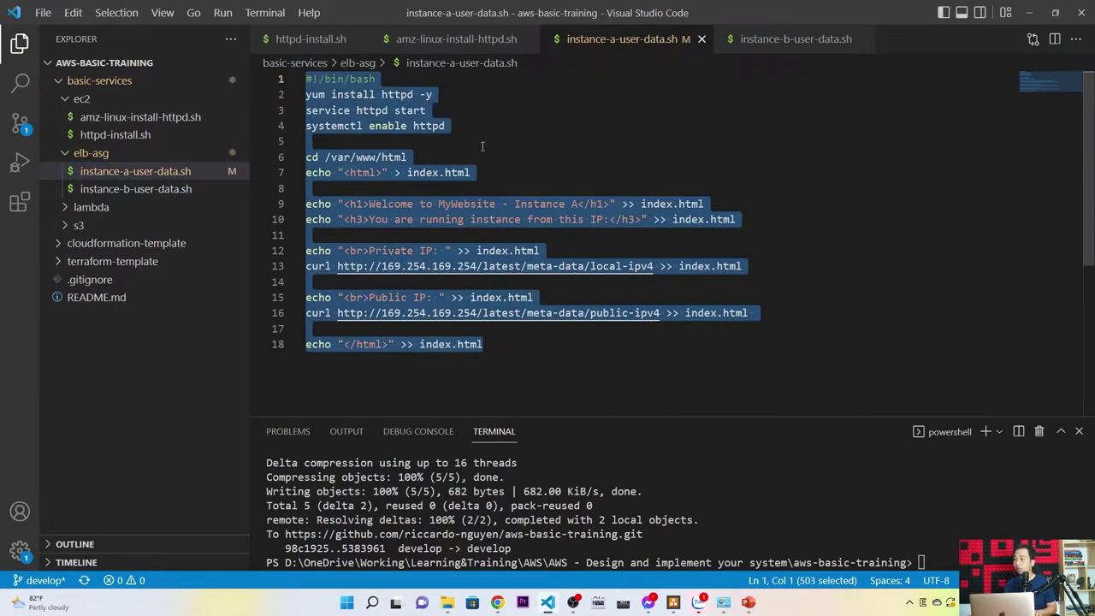
pyautogui.hotkey('alt', 'Tab')
pyautogui.scroll(-4, 276, 320)
pyautogui.scroll(-2, 275, 320)
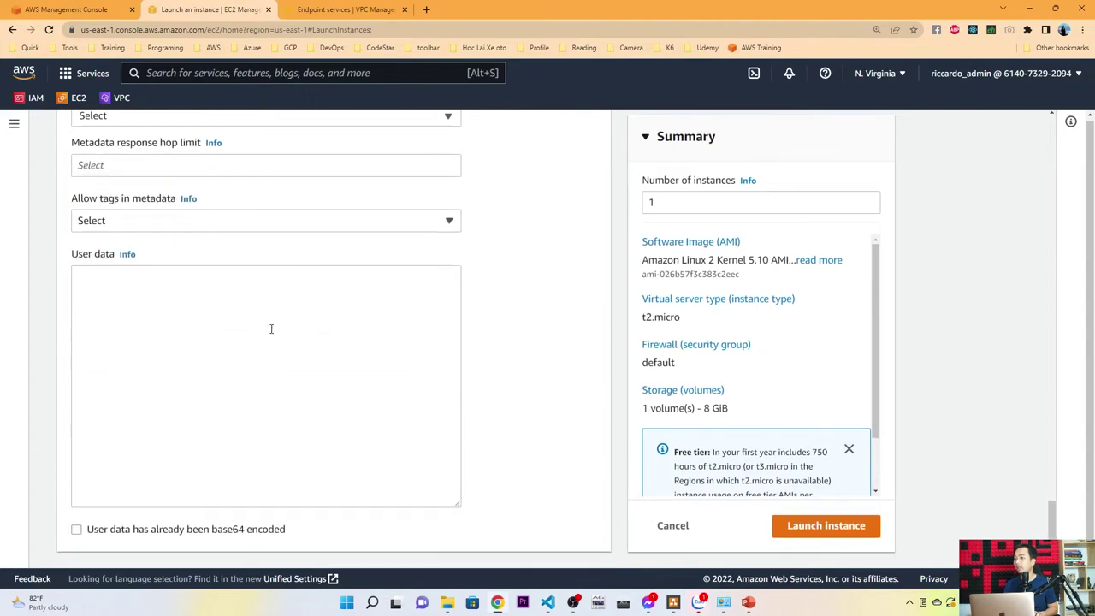
pyautogui.click(266, 308)
pyautogui.write('#!/bin/bash yum install -y httpd service httpd start systemctl enable httpd  cd /var/www/html echo "<html>" > index.html  echo "<h1>Welcome to MyWebsite - Instance A</h1>" >> index.html echo "<h3>You are running instance from this IP:</h3>" >> index.html  echo "<br>Private IP: " >> index.html curl http://169.254.169.254/latest/meta-data/local-ipv4 >> index.html  echo "<br>Public IP: " >> index.html curl http://169.254.169.254/latest/meta-data/public-ipv4 >> index.html  echo "</html>" >> index.html')
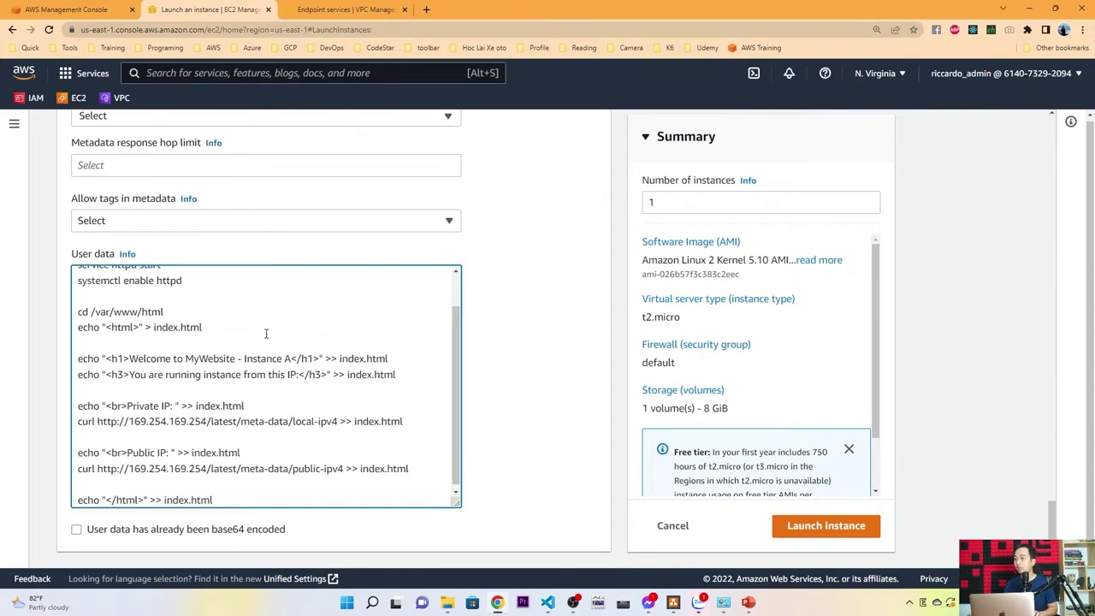
# - Change "Instance A" to "Server A" in the welcome heading of the user data script
pyautogui.moveTo(129, 360); pyautogui.dragTo(288, 359)
pyautogui.click(289, 360)
pyautogui.doubleClick(265, 359)
pyautogui.write('SAerver')
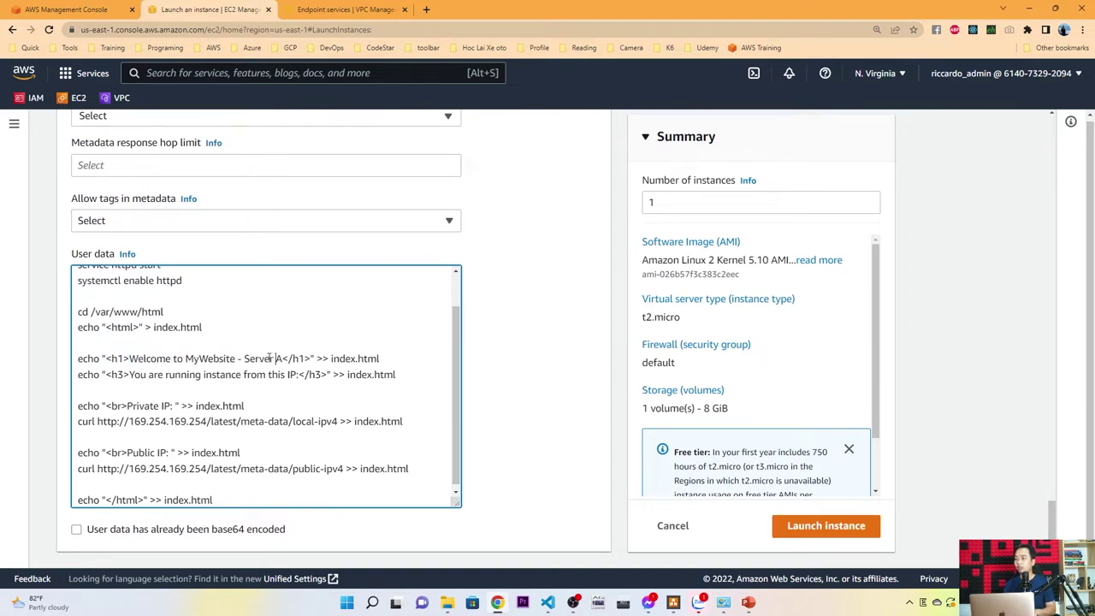
# - Launch the Server-A instance and open the list of all instances
pyautogui.scroll(-1, 325, 367)
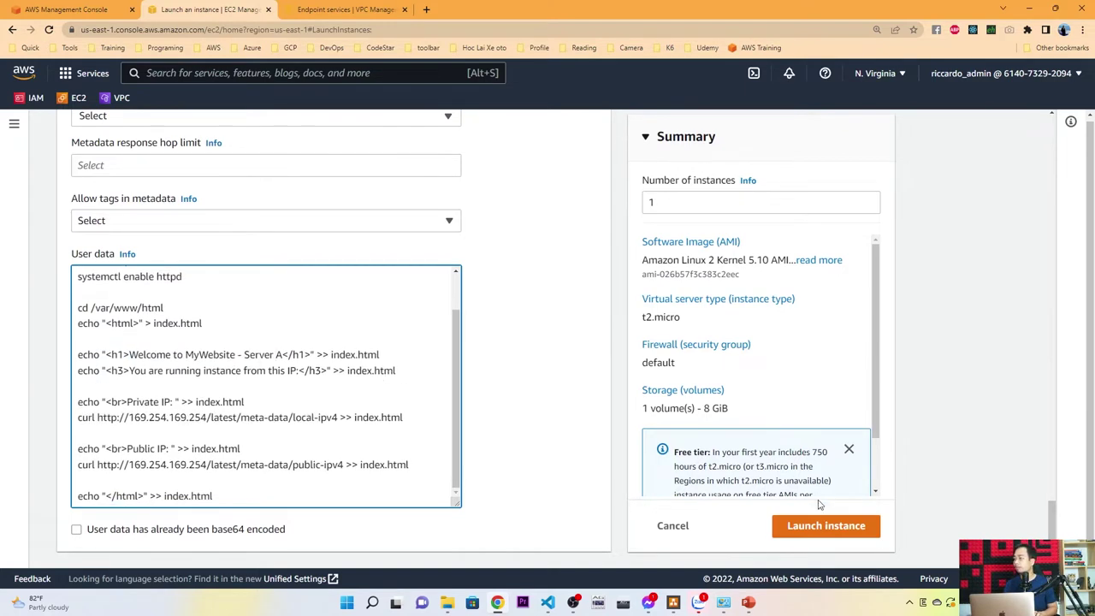
pyautogui.click(824, 527)
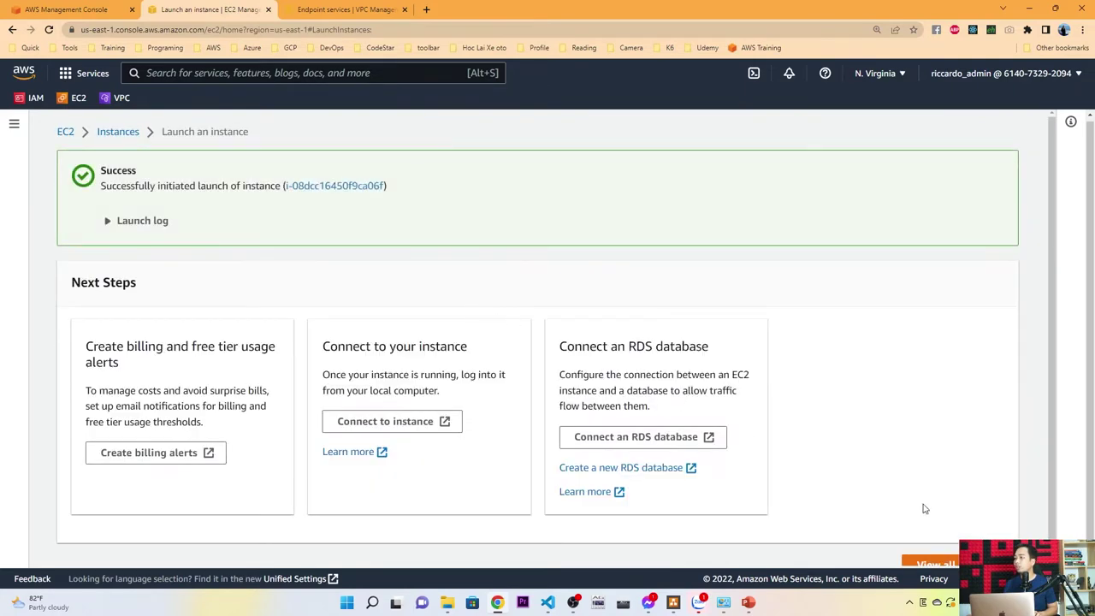
pyautogui.click(939, 563)
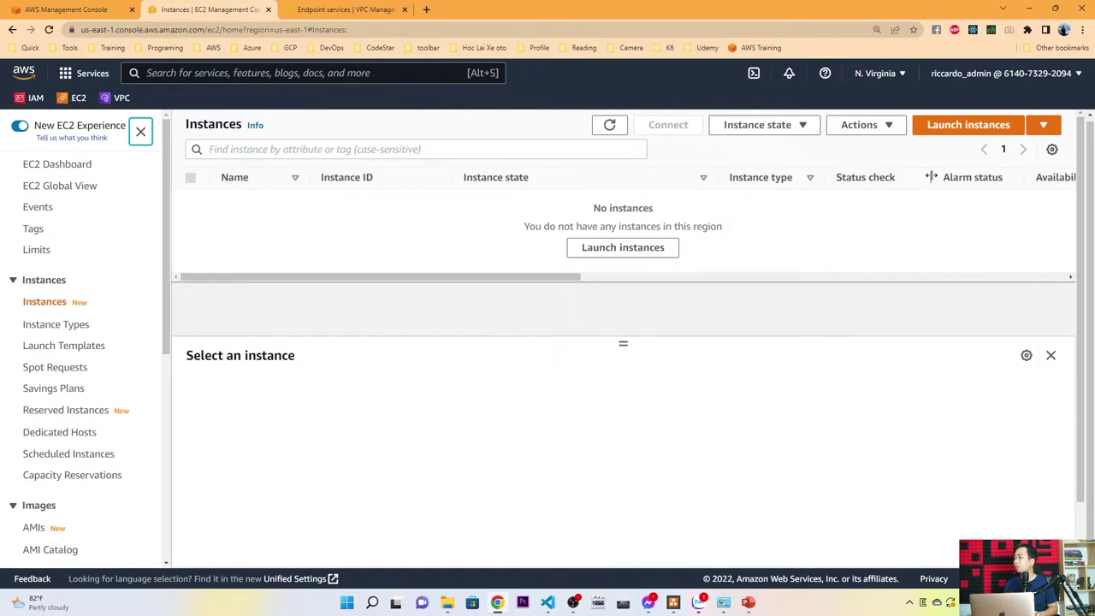
# - Start launching another EC2 instance and name it Server-B
pyautogui.click(950, 128)
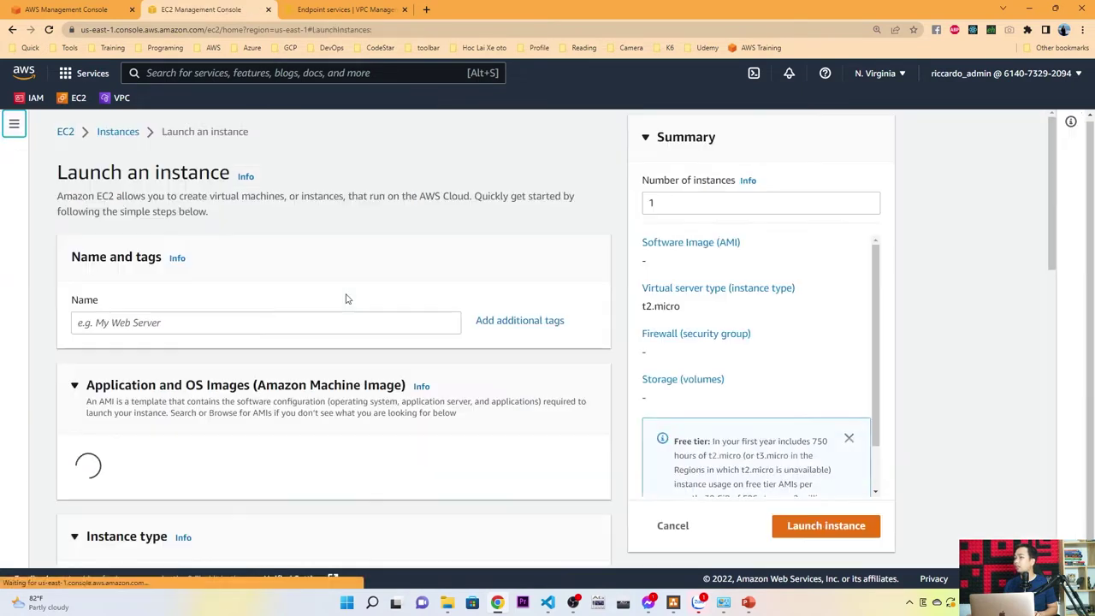
pyautogui.click(250, 321)
pyautogui.write('Server-')
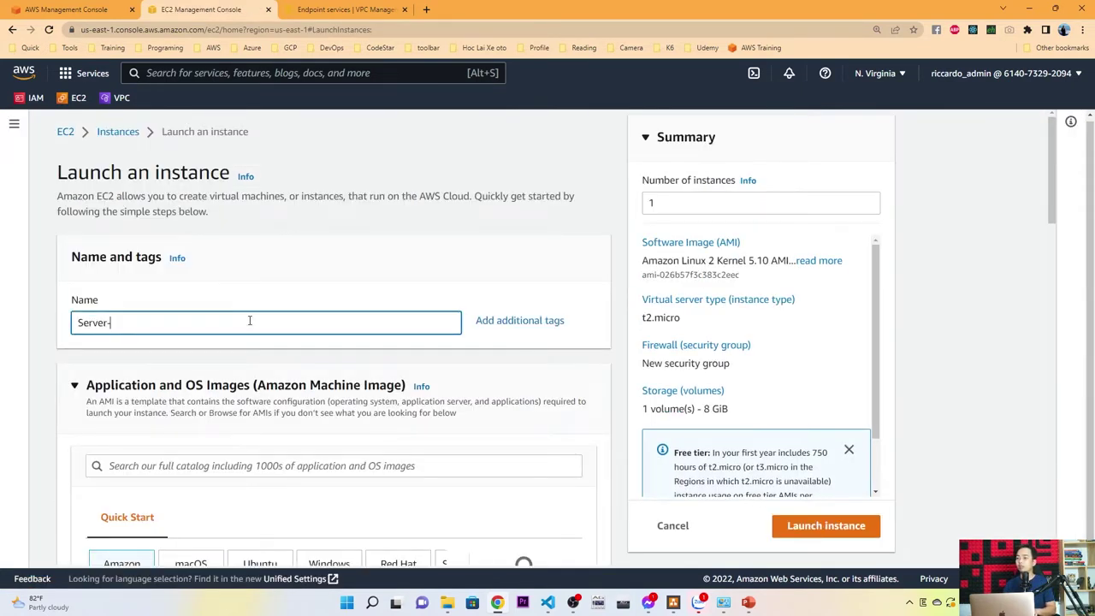
pyautogui.write('B')
# - Assign the existing key pair to the Server-B instance, keeping the Amazon Linux 2 image and t2.micro type
pyautogui.scroll(-3, 249, 320)
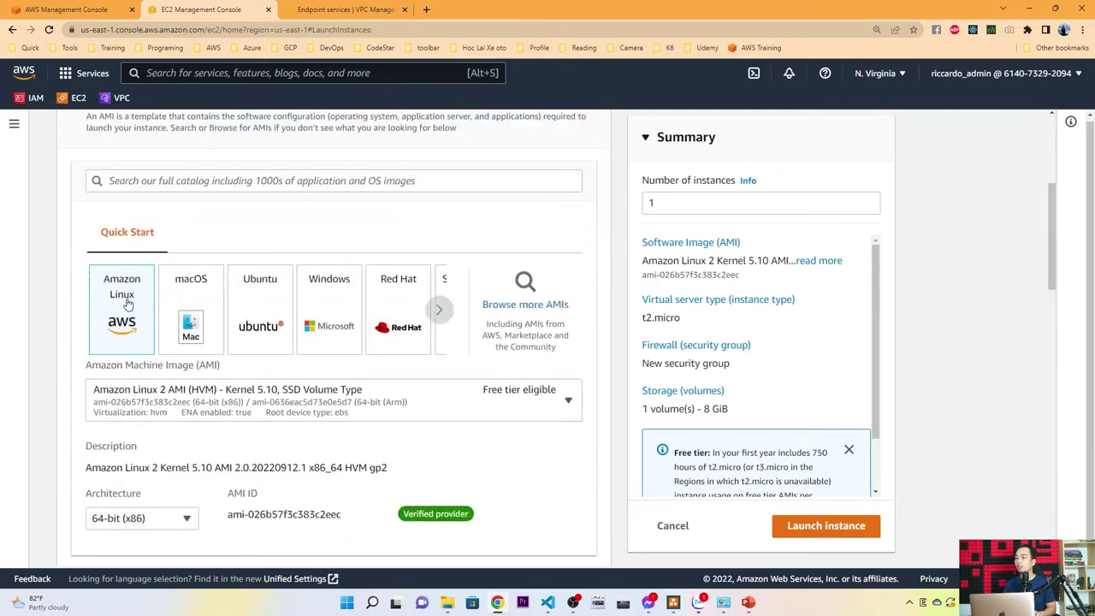
pyautogui.scroll(-4, 135, 307)
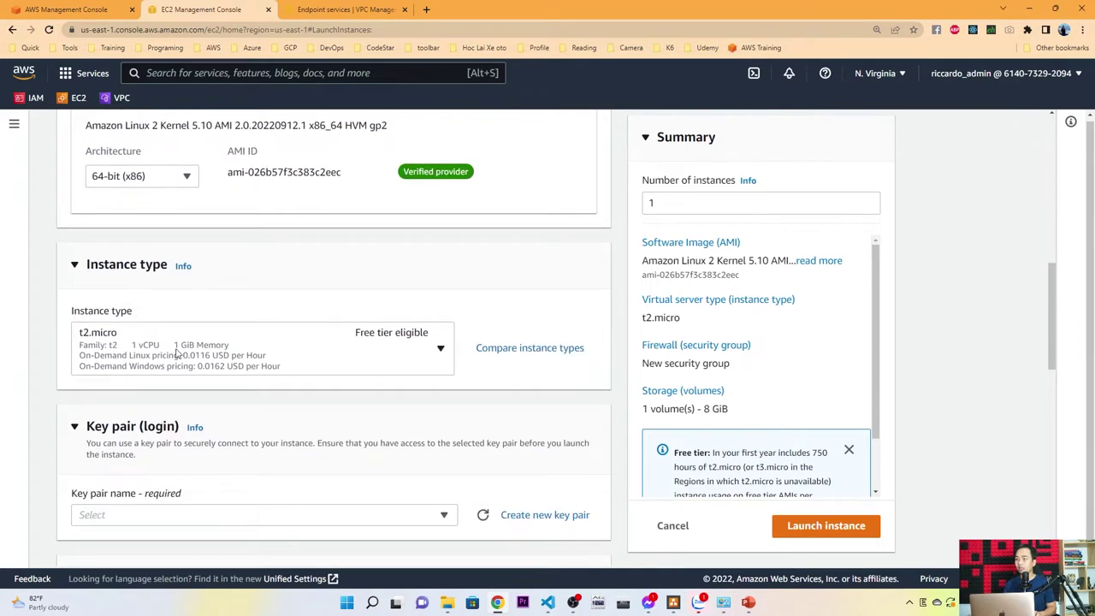
pyautogui.scroll(-1, 178, 354)
pyautogui.scroll(-2, 124, 332)
pyautogui.click(127, 347)
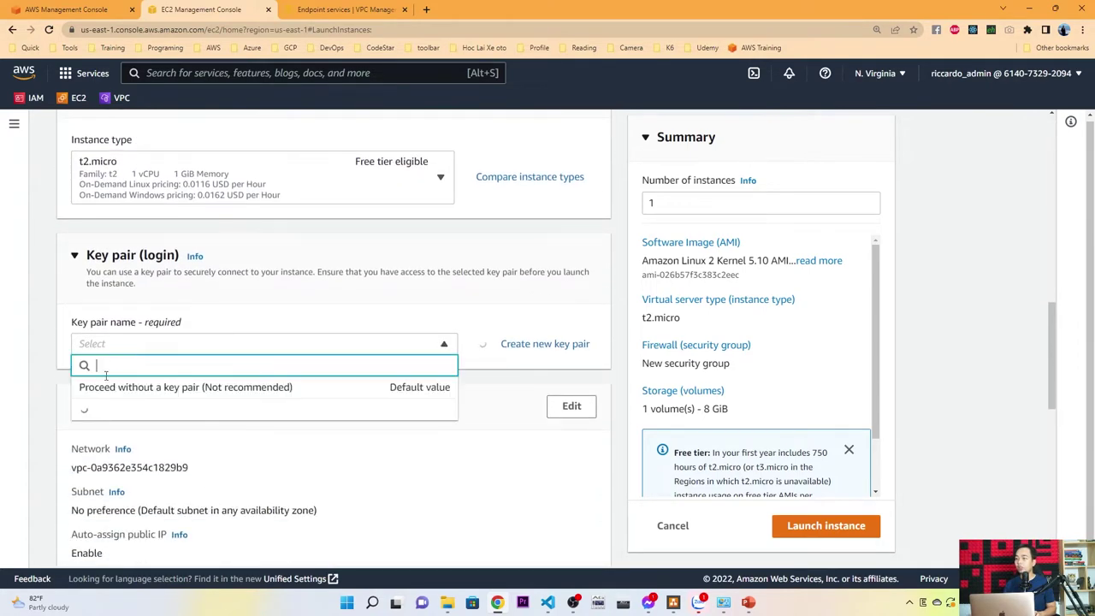
pyautogui.click(114, 413)
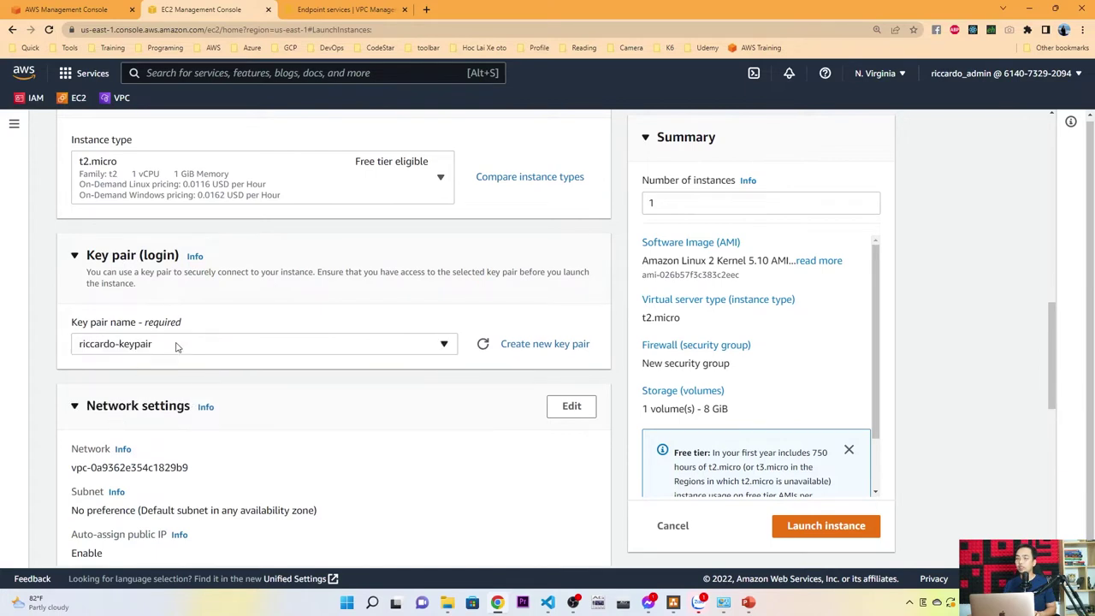
# - Edit the network settings and assign the existing default security group to the instance
pyautogui.scroll(-2, 184, 342)
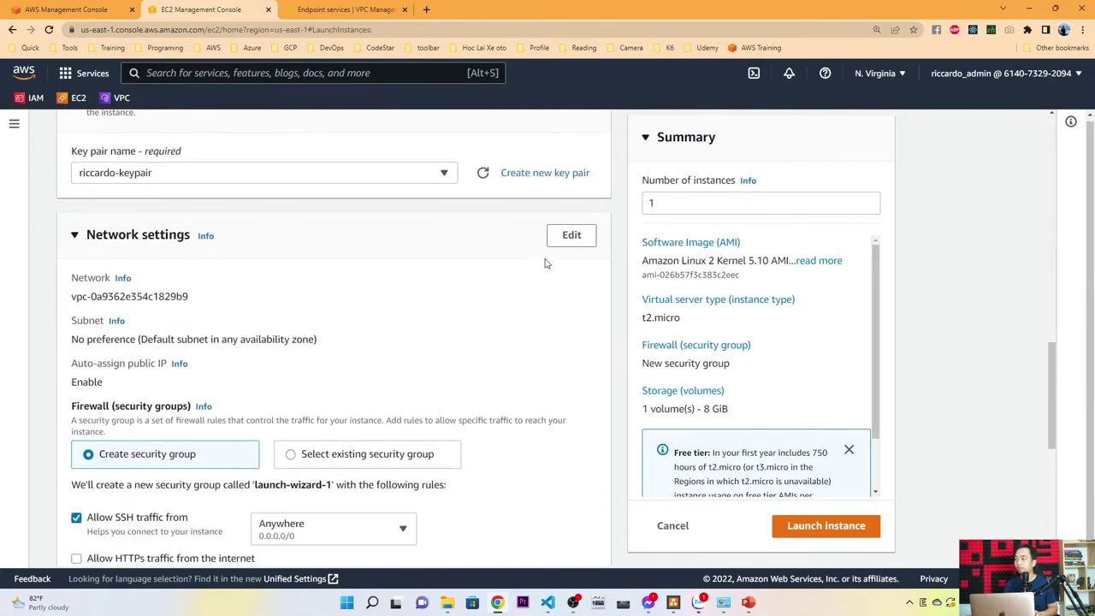
pyautogui.click(570, 236)
pyautogui.click(139, 312)
pyautogui.click(143, 363)
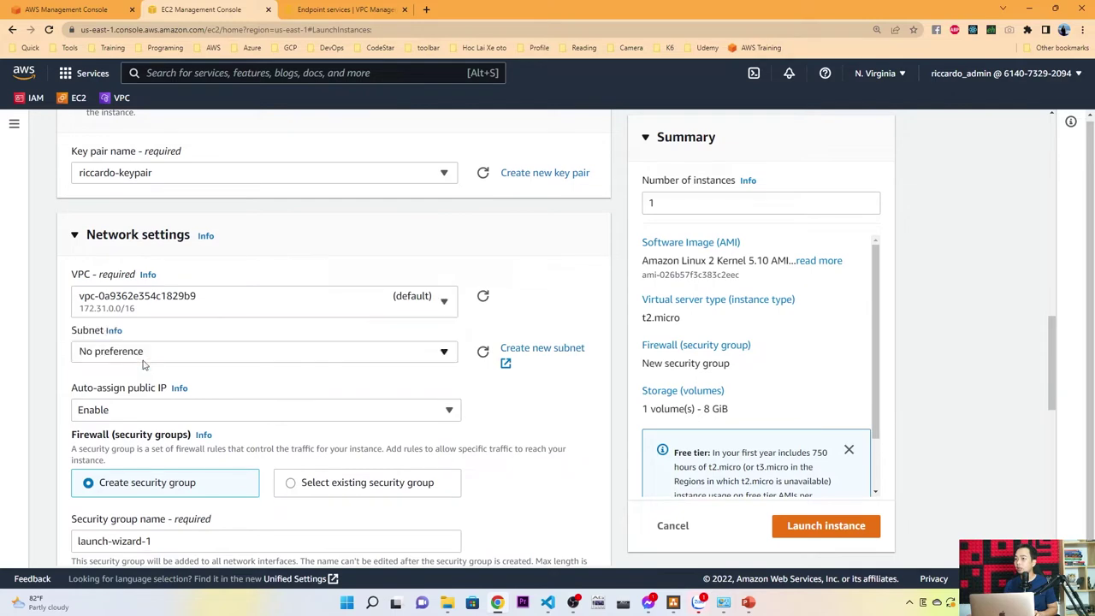
pyautogui.scroll(-1, 147, 360)
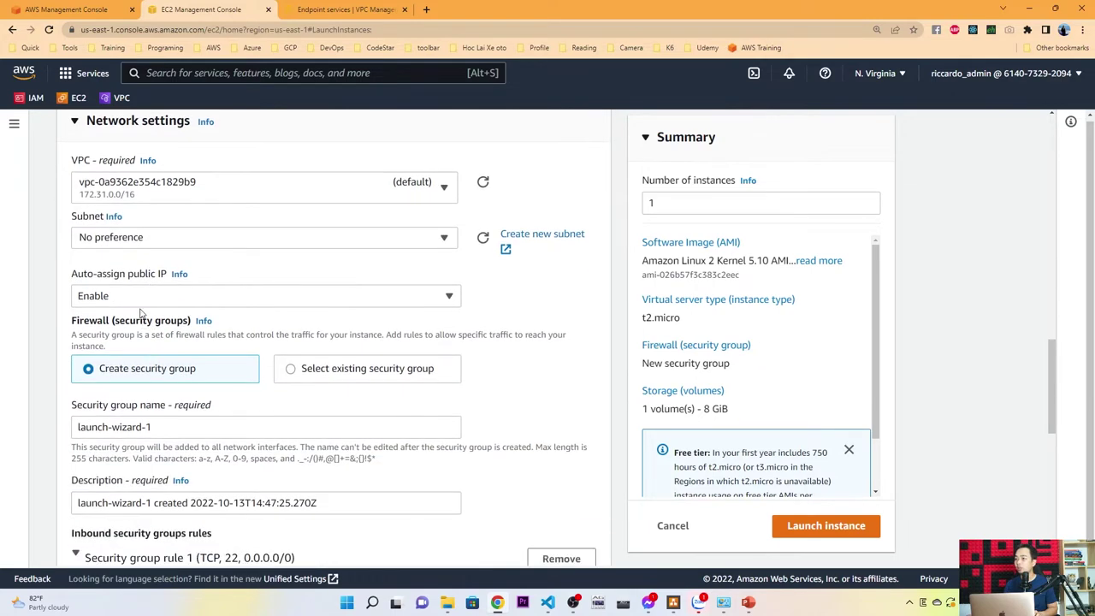
pyautogui.scroll(-2, 137, 316)
pyautogui.scroll(1, 111, 180)
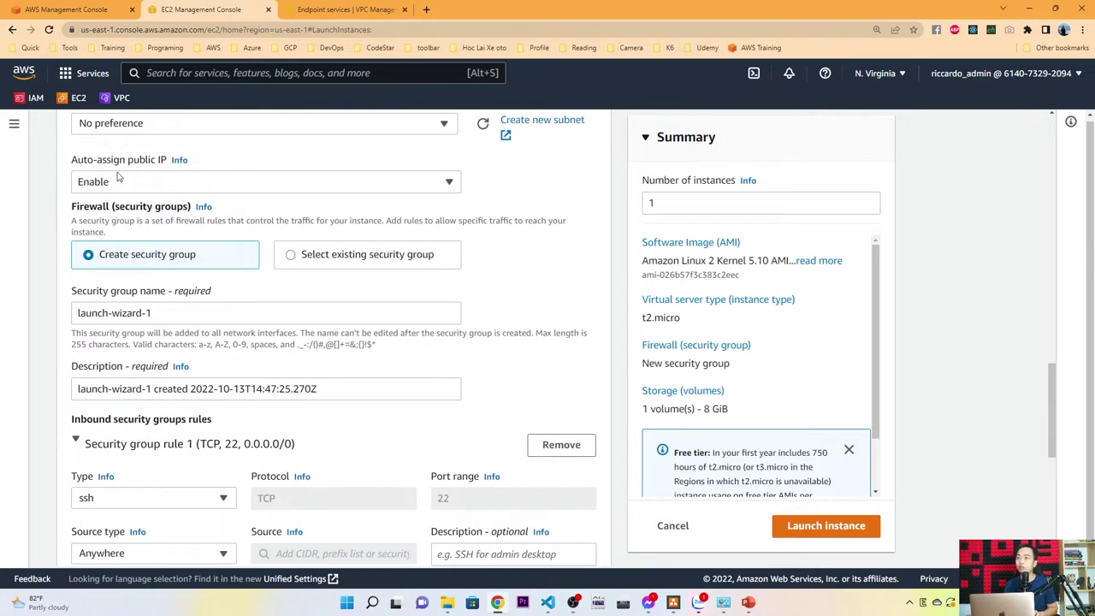
pyautogui.click(294, 258)
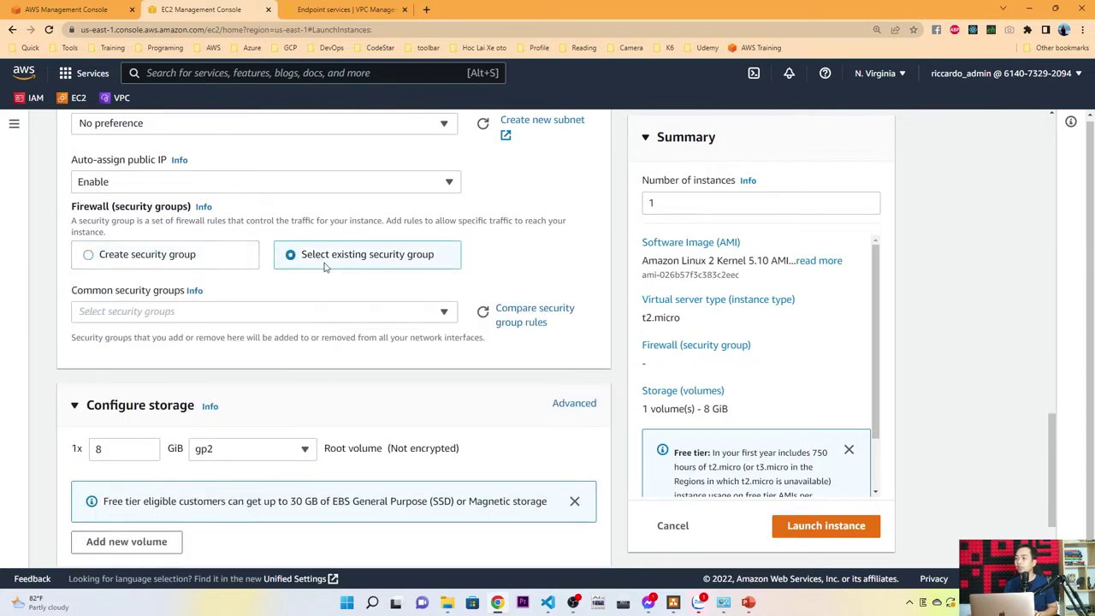
pyautogui.click(237, 321)
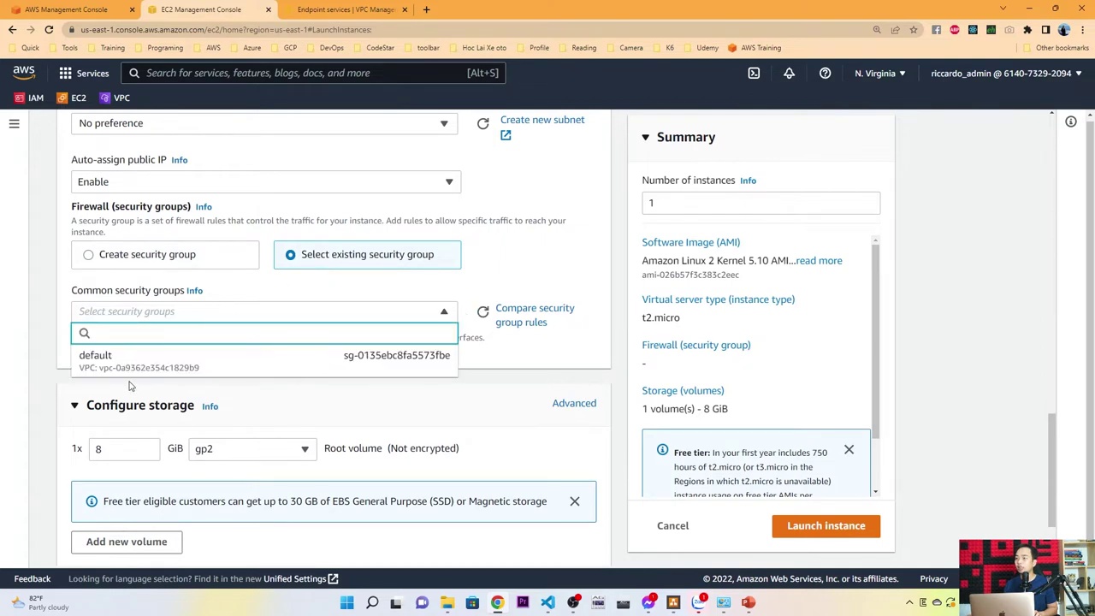
pyautogui.click(137, 368)
# - Copy the entire instance-b-user-data.sh script from Visual Studio Code into the User data of the instance's advanced details in Chrome
pyautogui.scroll(-2, 176, 367)
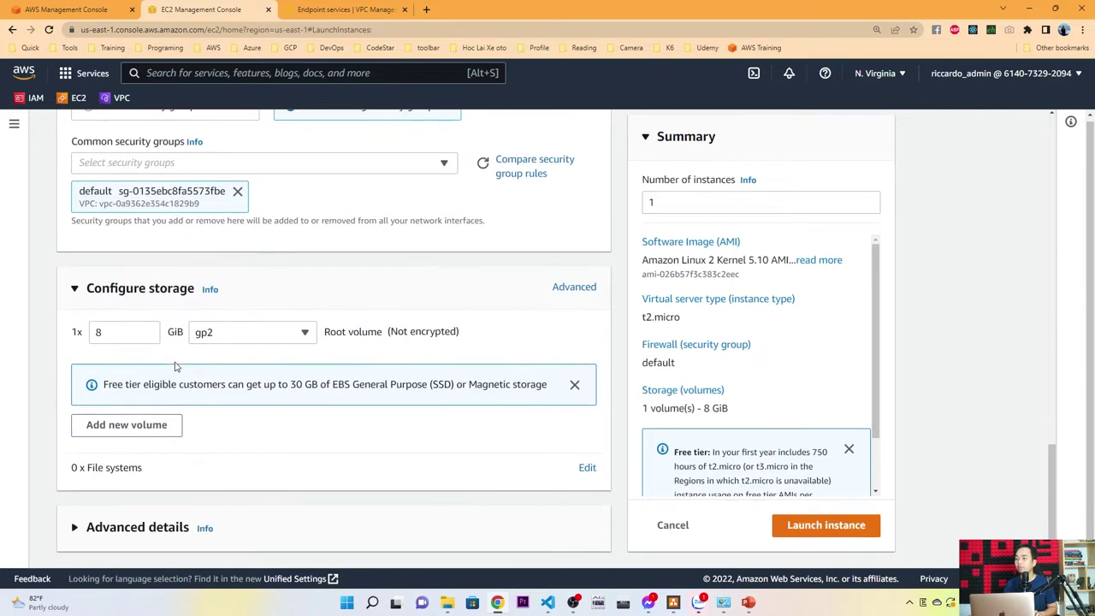
pyautogui.click(124, 528)
pyautogui.scroll(-15, 276, 385)
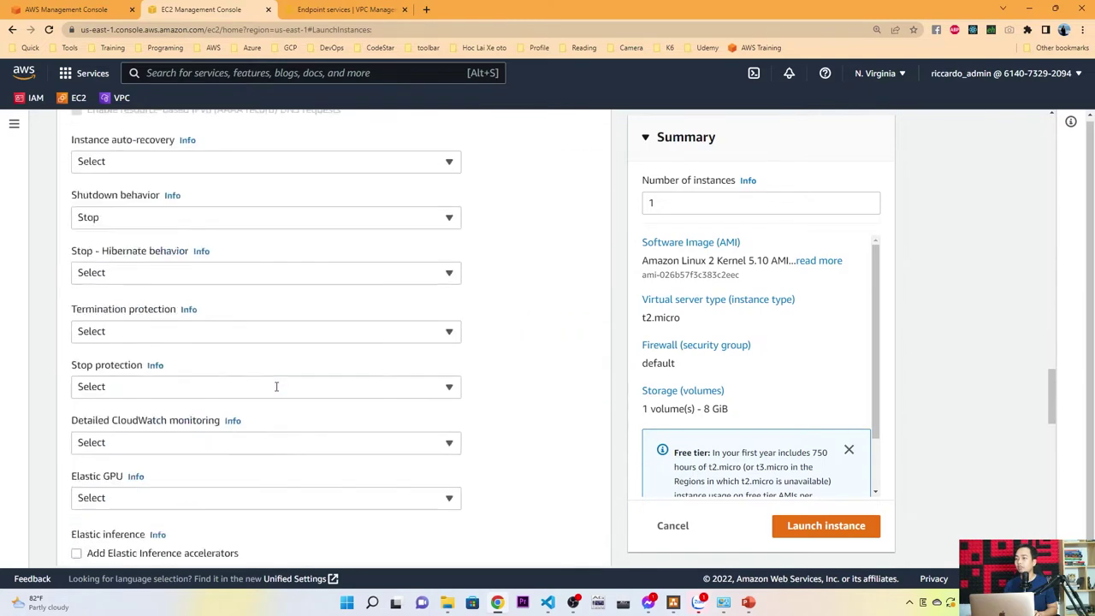
pyautogui.hotkey('alt', 'Tab')
pyautogui.click(160, 192)
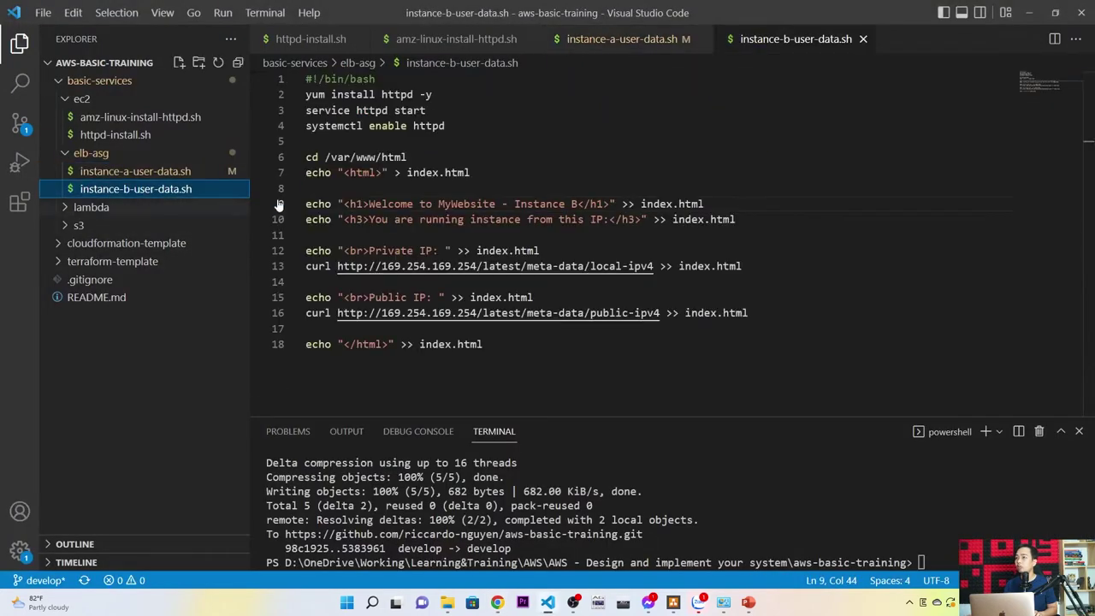
pyautogui.click(467, 172)
pyautogui.hotkey('ctrl', 'a')
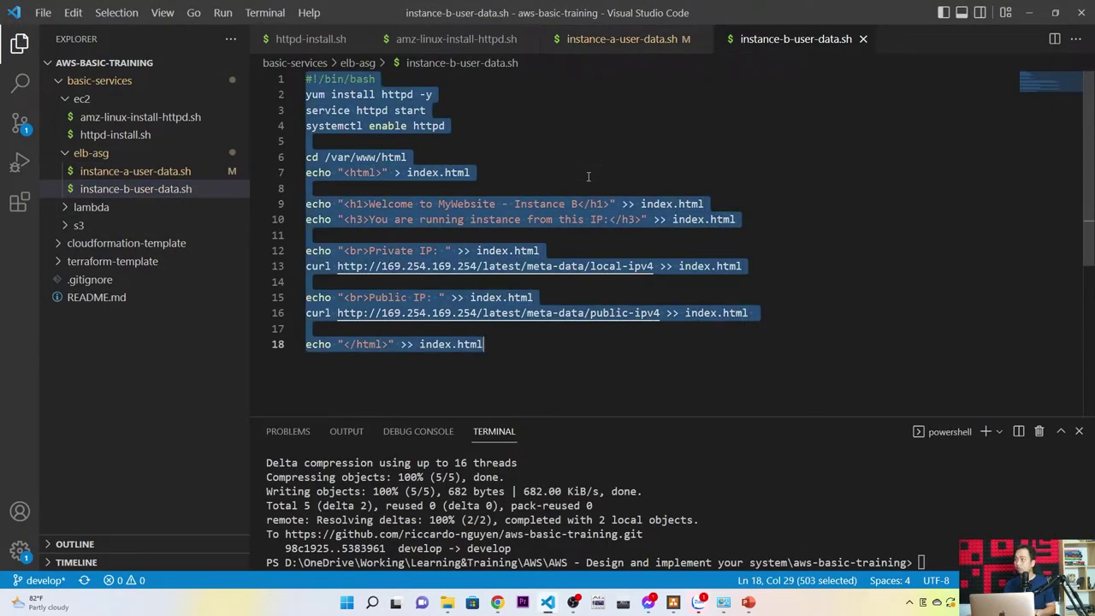
pyautogui.hotkey('ctrl', 'c')
pyautogui.hotkey('alt', 'Tab')
pyautogui.click(283, 342)
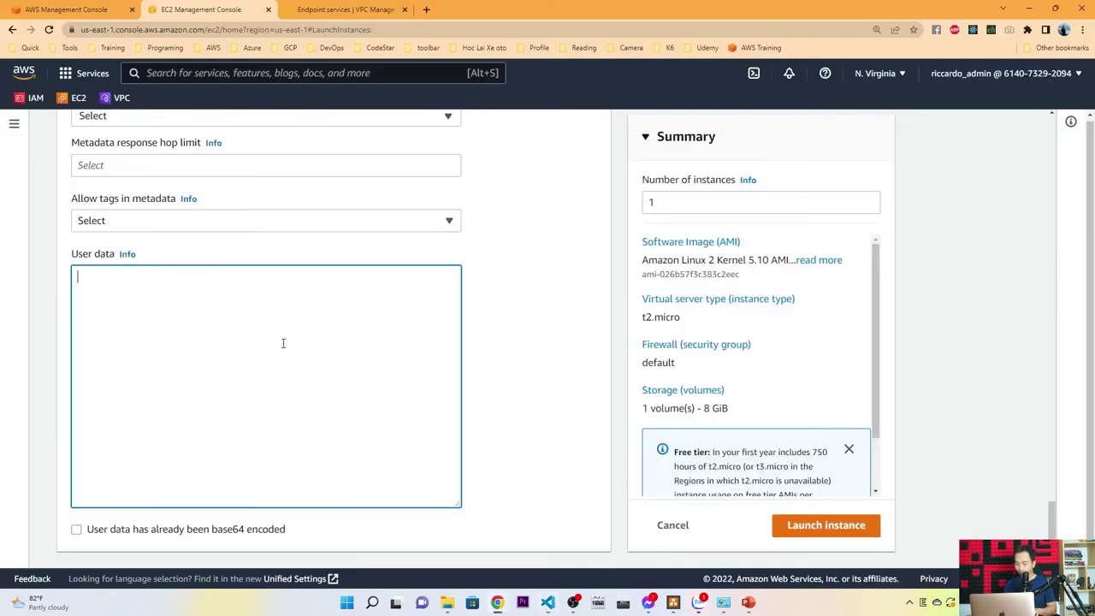
pyautogui.hotkey('ctrl', 'v')
# - Change "Instance B" to "Server B" in the welcome heading of the user data script and launch the instance
pyautogui.doubleClick(274, 359)
pyautogui.write('Server')
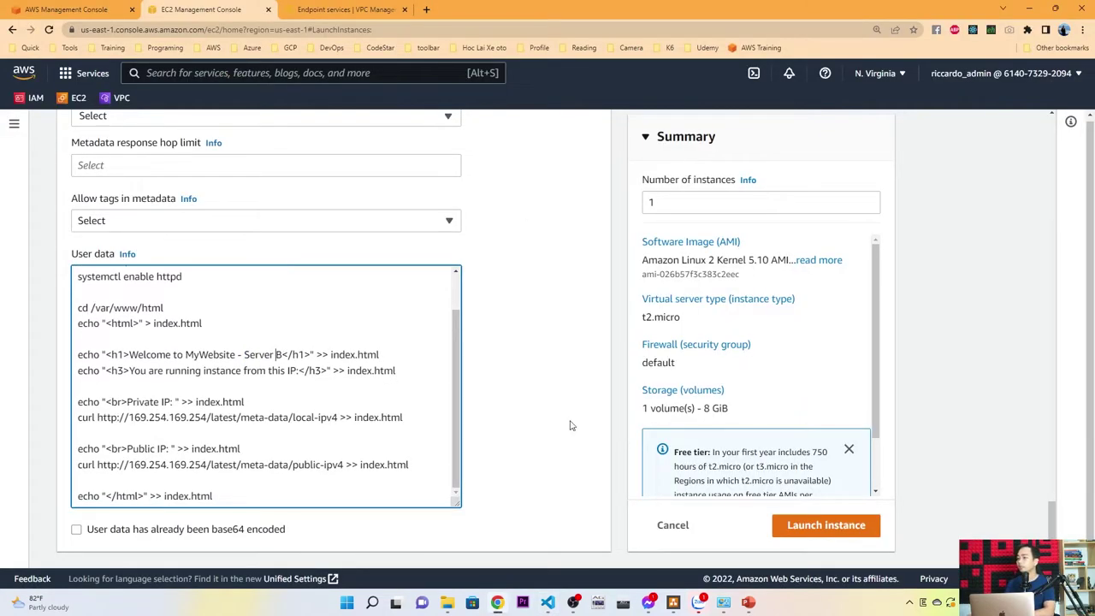
pyautogui.click(840, 531)
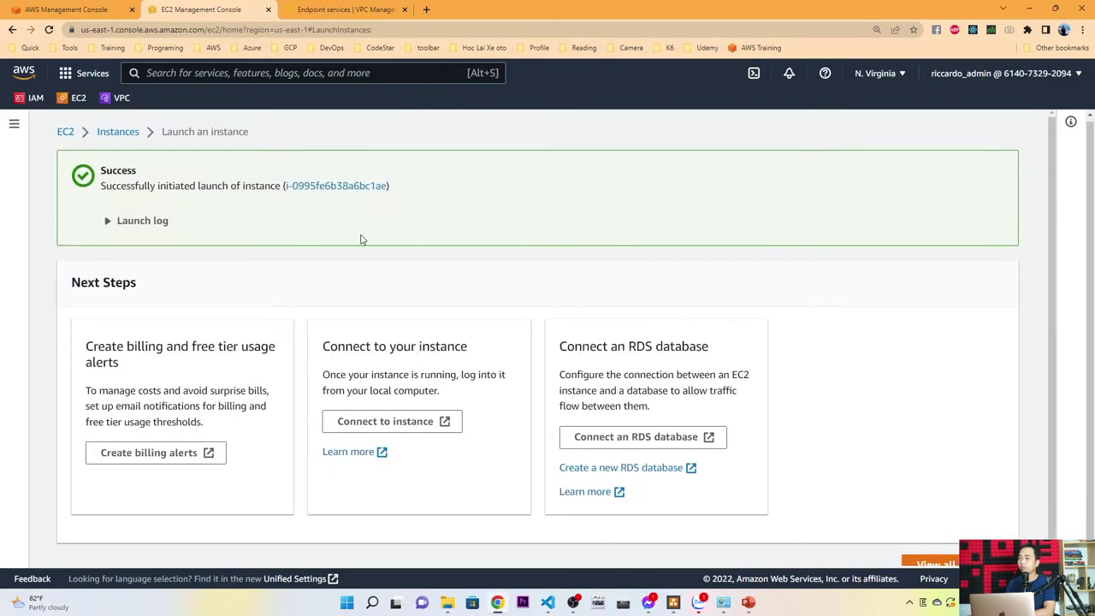
# - Open and refresh the list of all instances, and copy Server-A's public IPv4 address
pyautogui.click(922, 565)
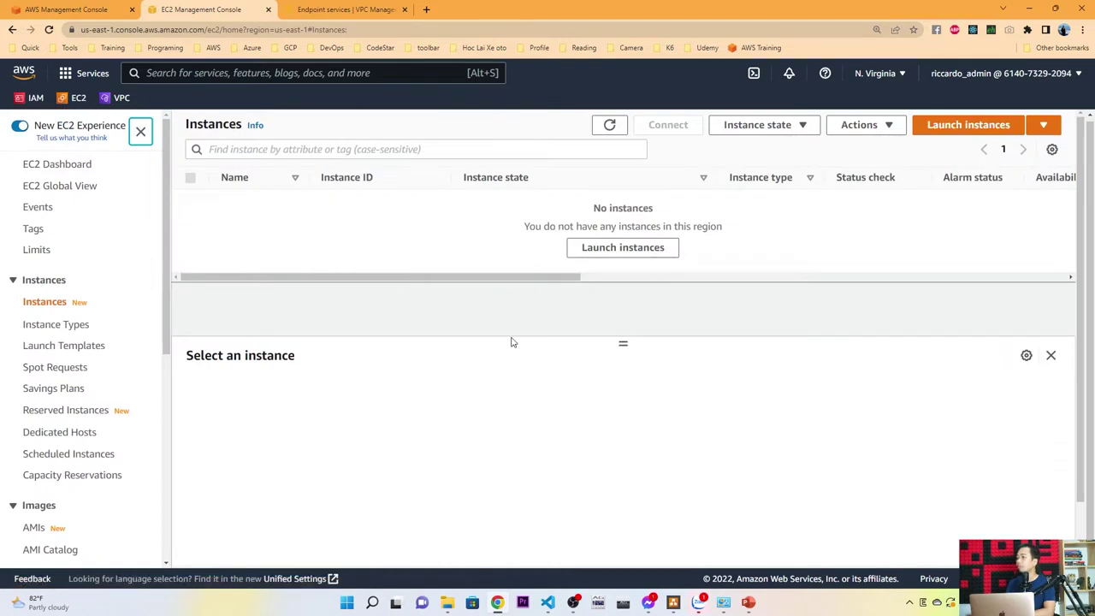
pyautogui.click(609, 125)
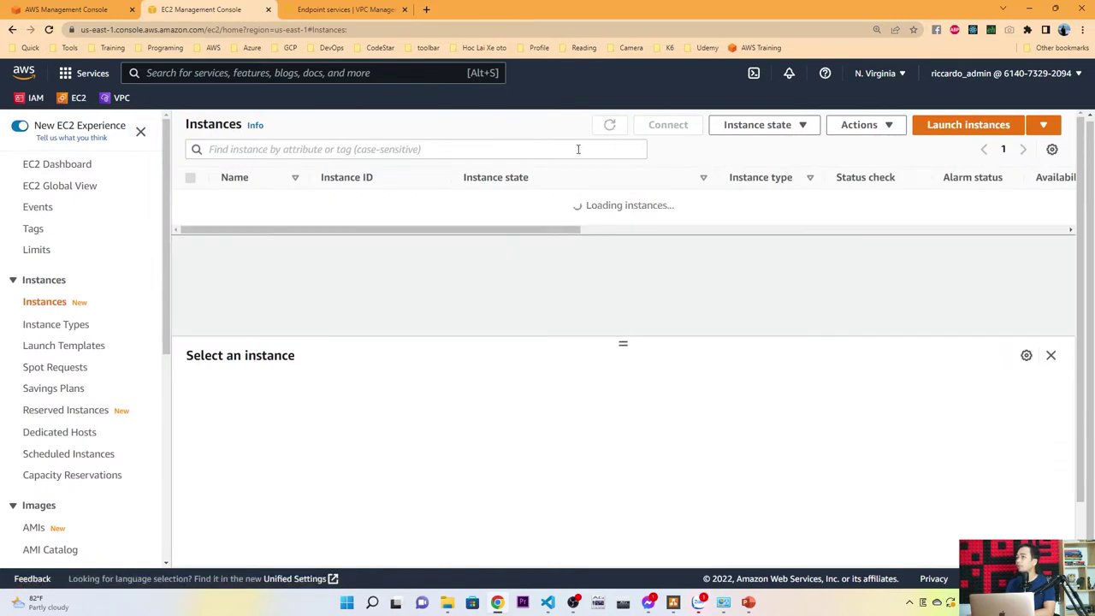
pyautogui.click(300, 205)
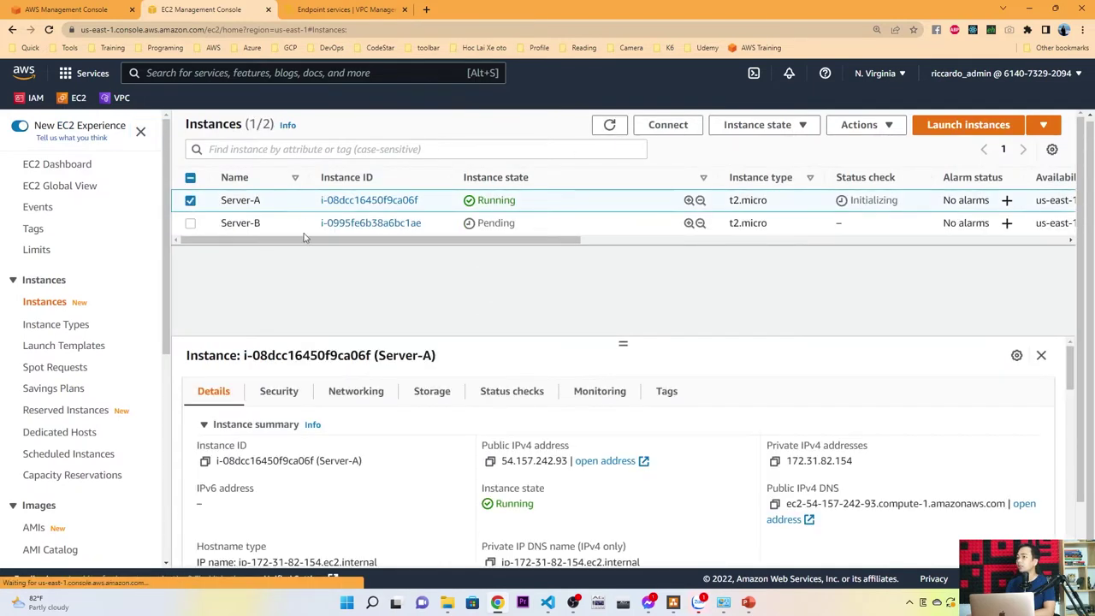
pyautogui.click(490, 462)
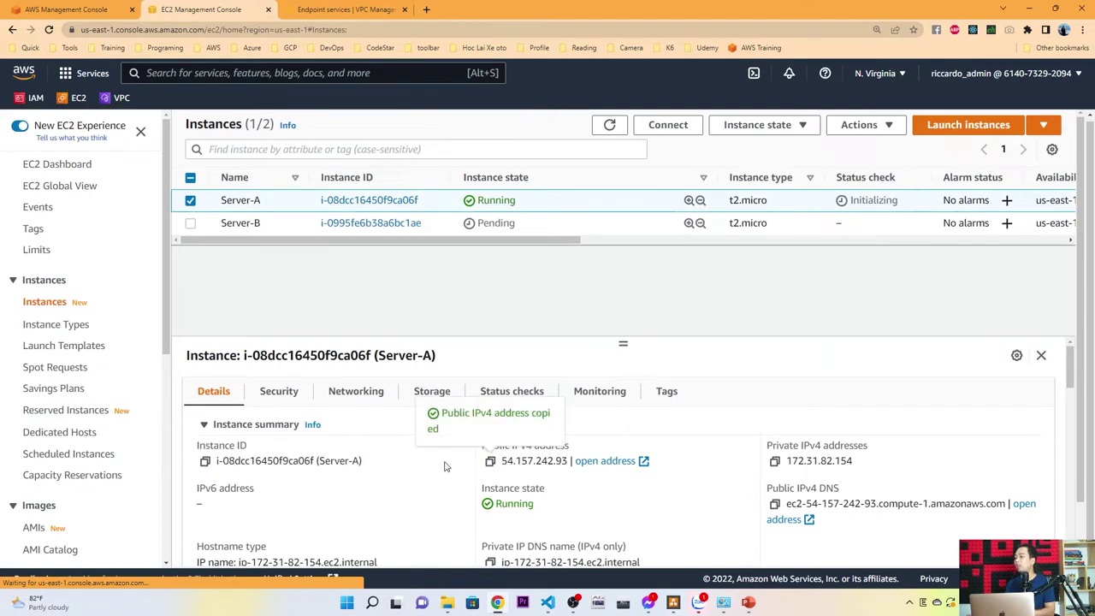
pyautogui.hotkey('ctrl', '+')
pyautogui.scroll(-1, 513, 457)
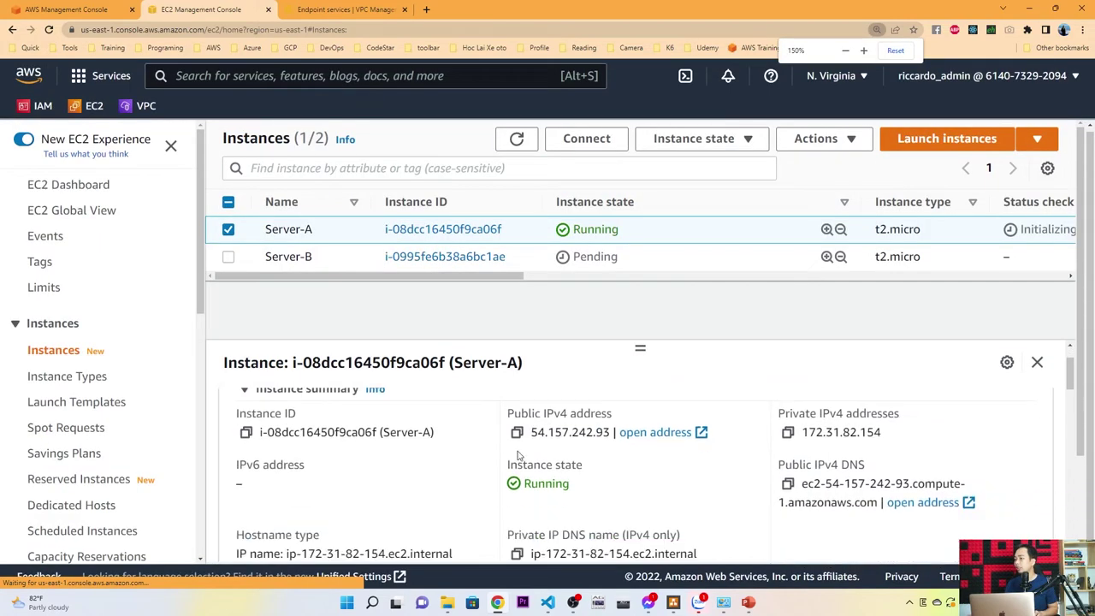
pyautogui.click(517, 434)
pyautogui.hotkey('ctrl', '-')
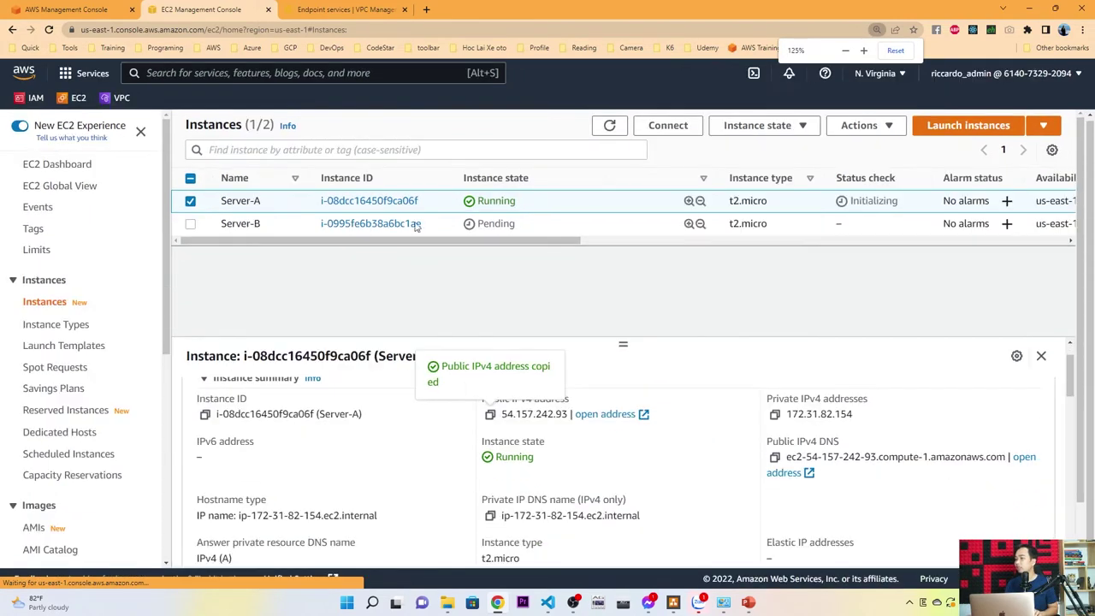
# - Load Server-A's web page in a new browser tab at 54.157.242.93:80
pyautogui.hotkey('ctrl', 't')
pyautogui.hotkey('ctrl', 'v')
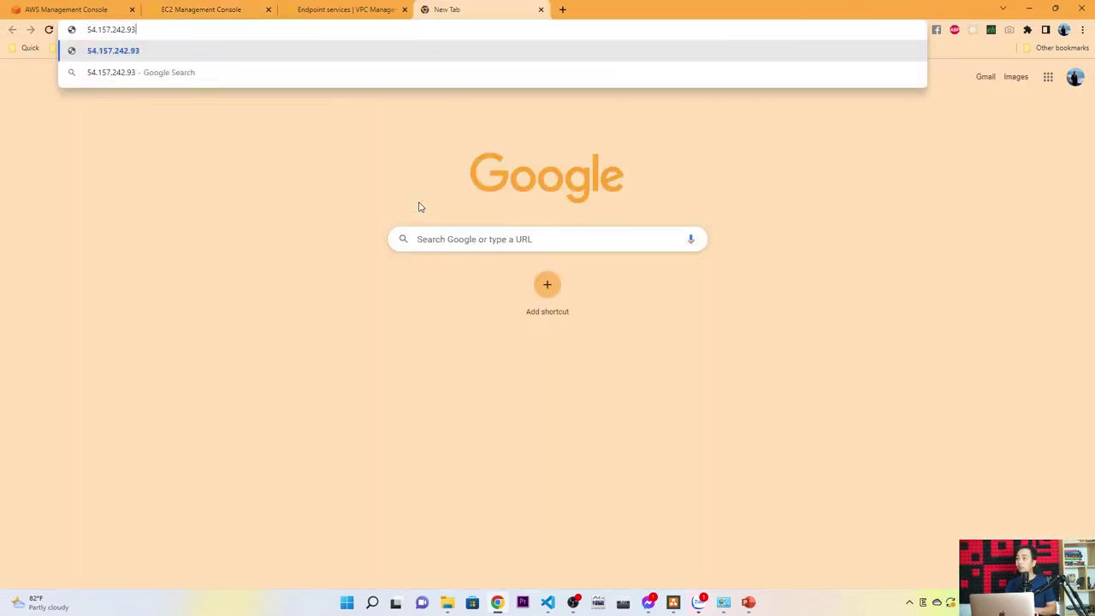
pyautogui.write(':80')
pyautogui.press('Return')
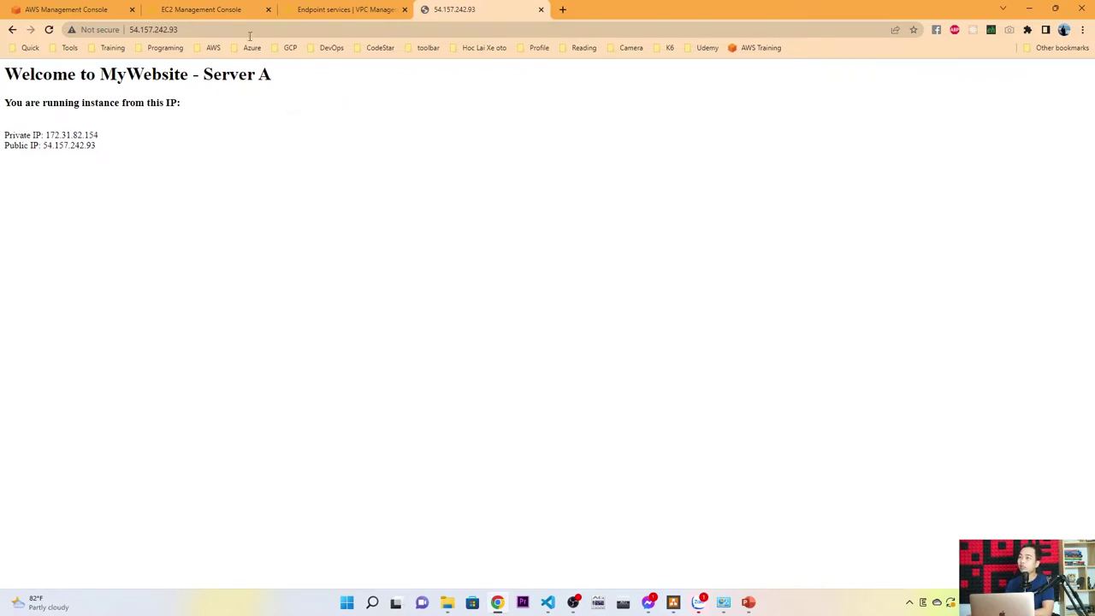
# - Return to the instance list, refresh it and copy Server-B's public IPv4 address
pyautogui.click(231, 15)
pyautogui.click(483, 225)
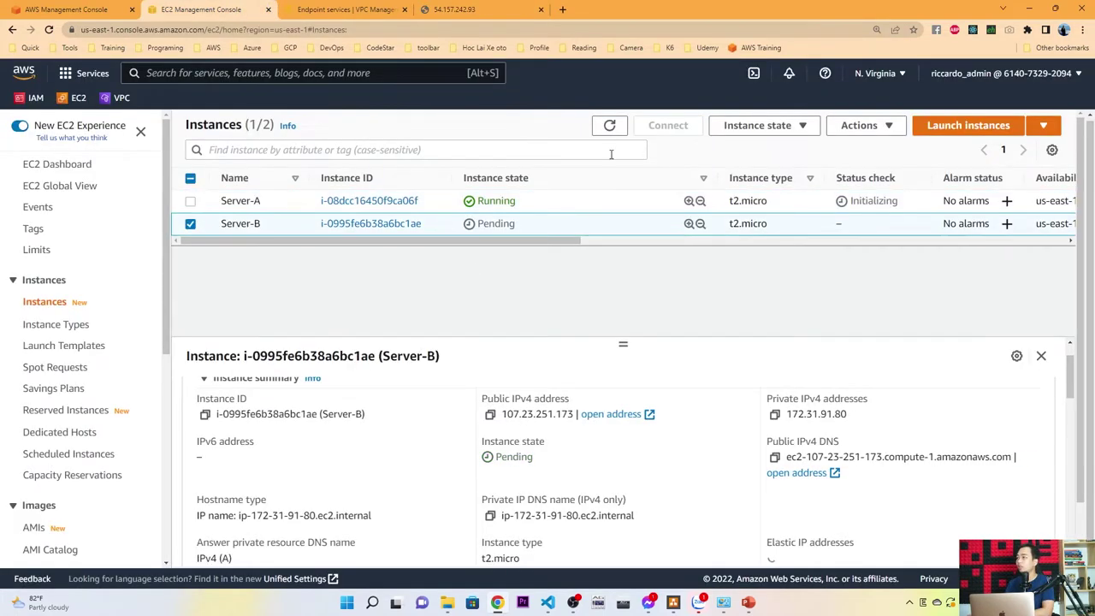
pyautogui.click(608, 127)
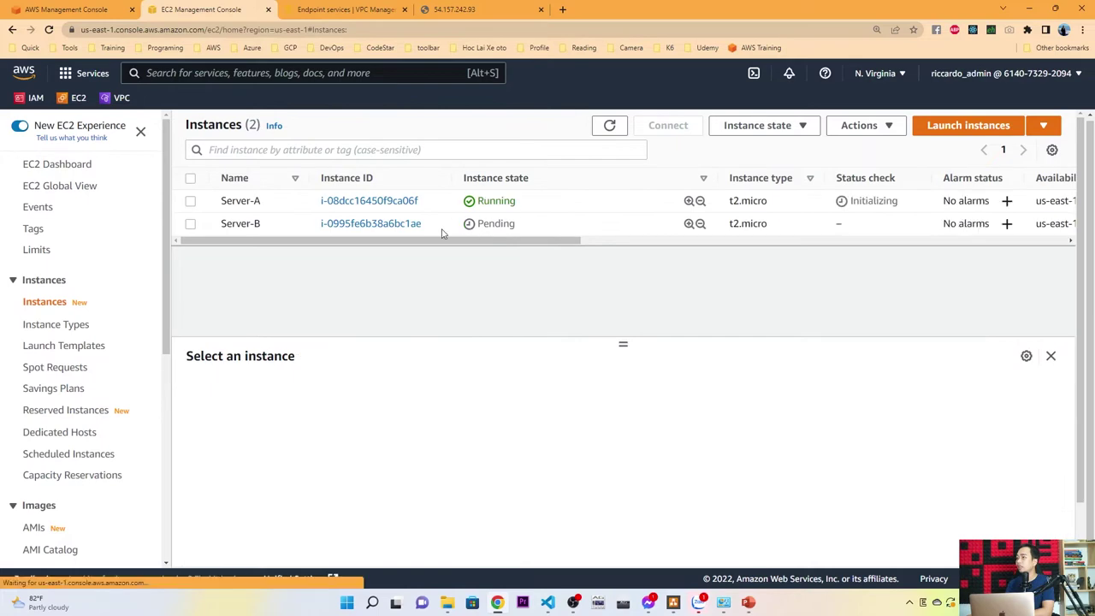
pyautogui.click(544, 222)
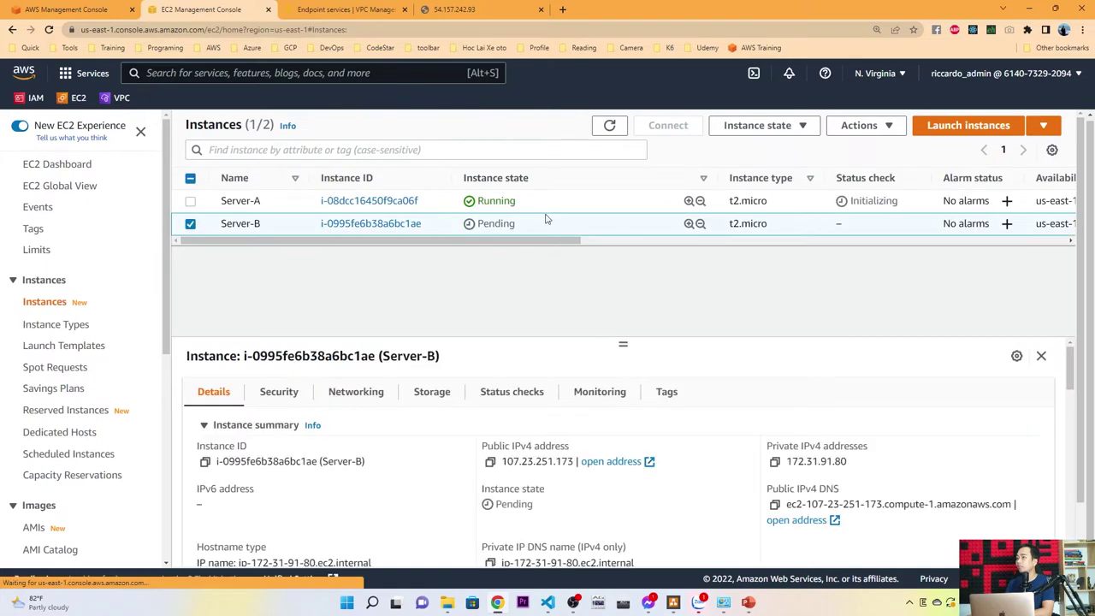
pyautogui.click(490, 461)
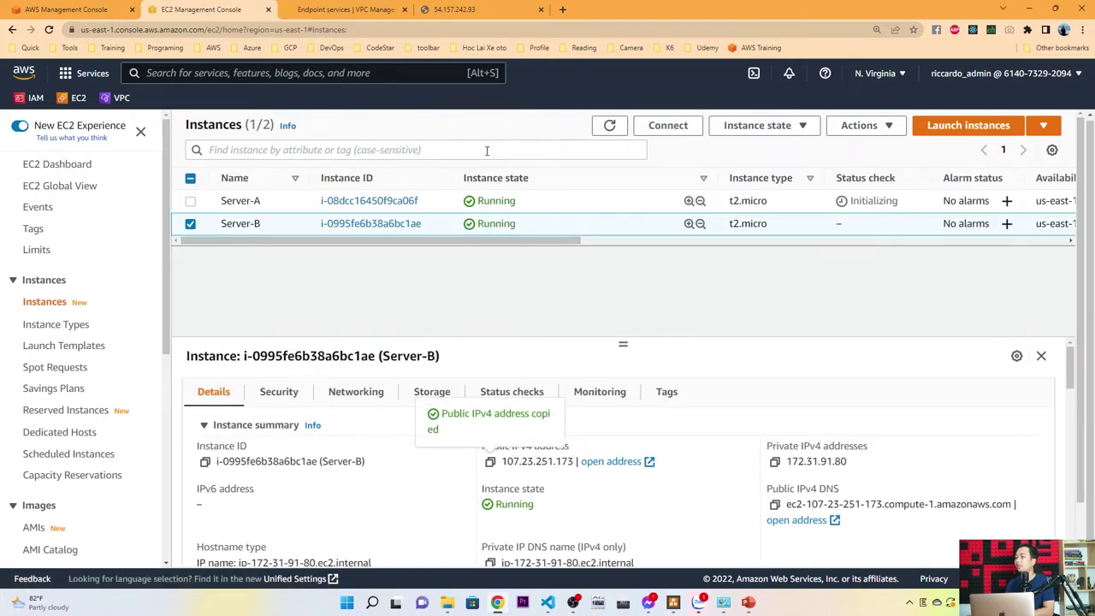
# - Load Server-B's web page in a new browser tab at 107.23.251.173:80
pyautogui.click(562, 10)
pyautogui.hotkey('ctrl', 'v')
pyautogui.write(':')
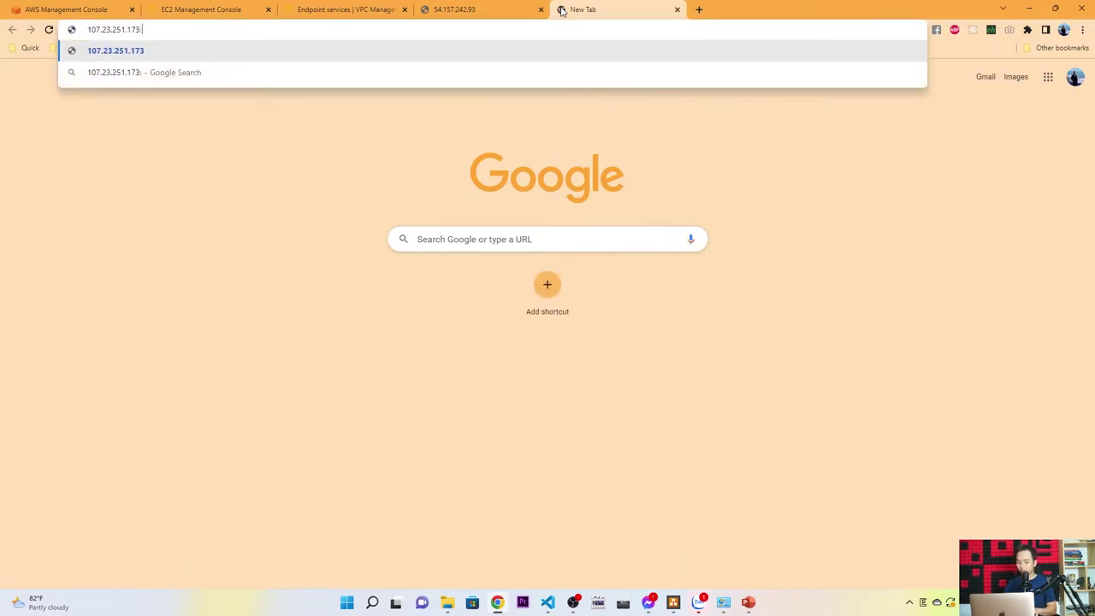
pyautogui.write('80')
pyautogui.press('Return')
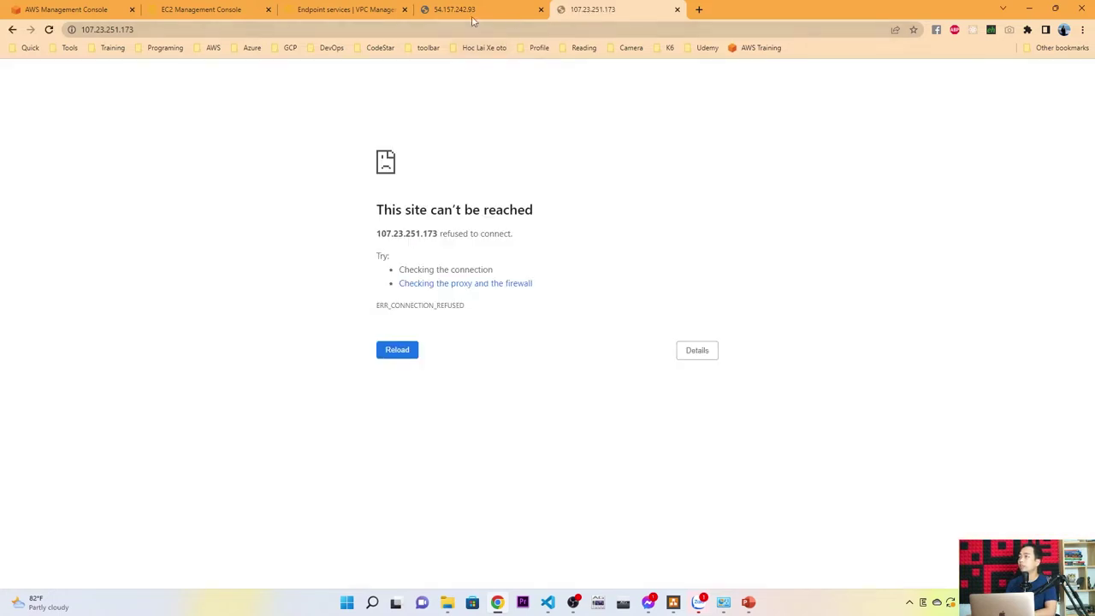
# - Close the Endpoint services page, then reload Server-B's web page and compare it with Server-A's page
pyautogui.click(405, 10)
pyautogui.click(49, 29)
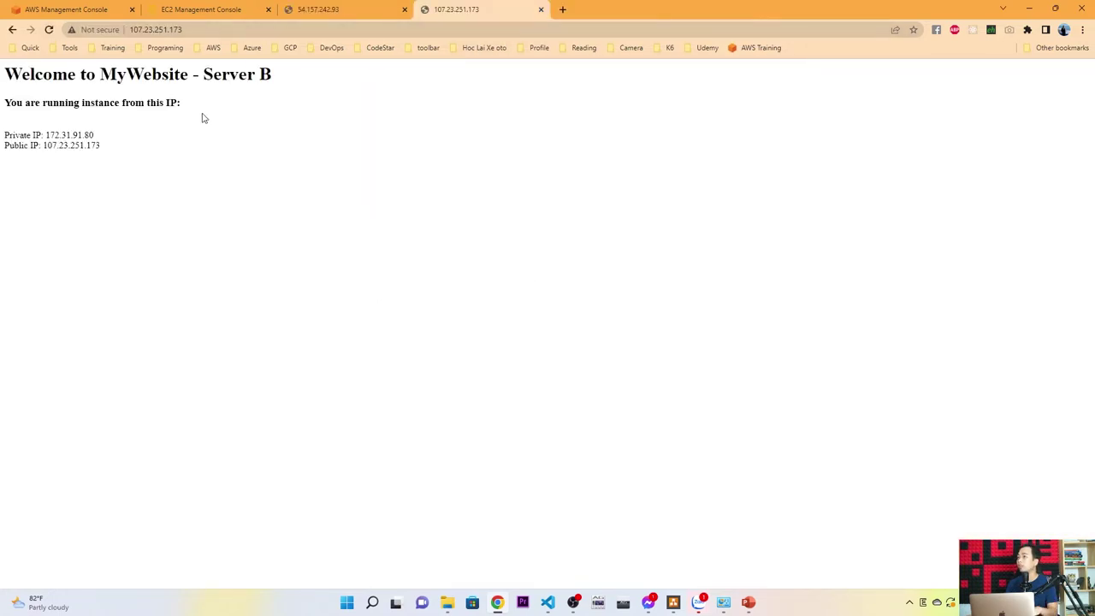
pyautogui.click(324, 10)
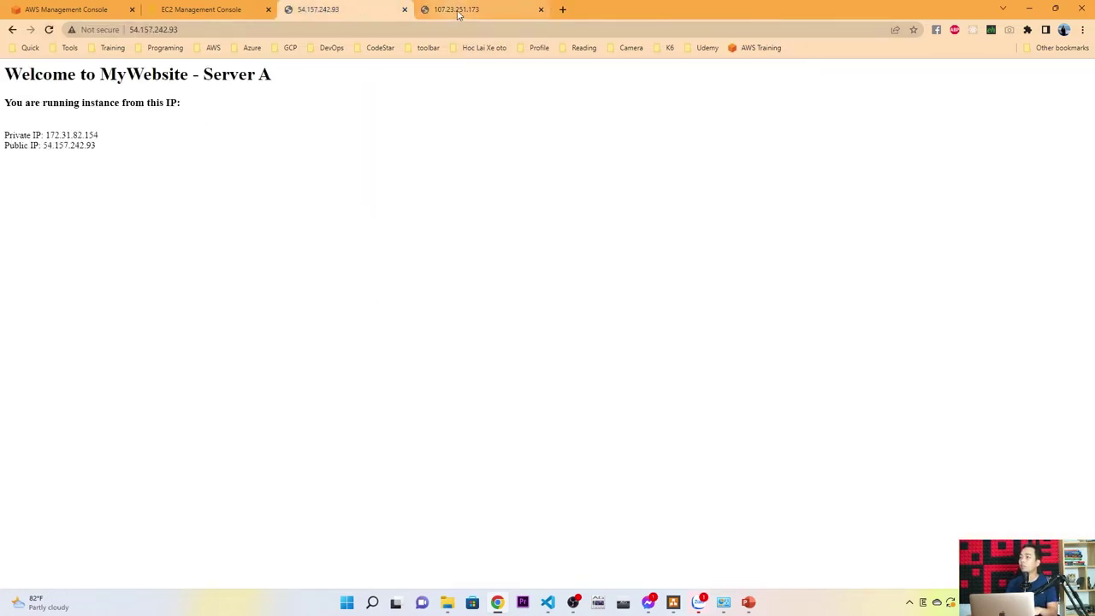
# - Recheck both server pages and switch to PowerPoint to review the Lab1 instructions and the part 1 architecture diagram
pyautogui.click(458, 10)
pyautogui.click(342, 9)
pyautogui.click(749, 603)
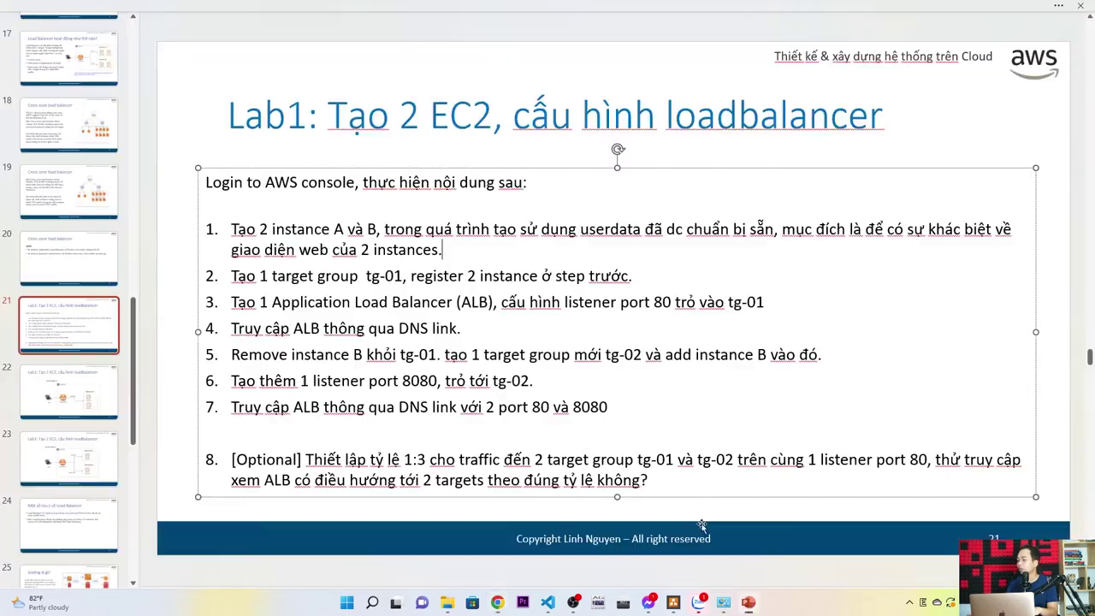
pyautogui.click(88, 395)
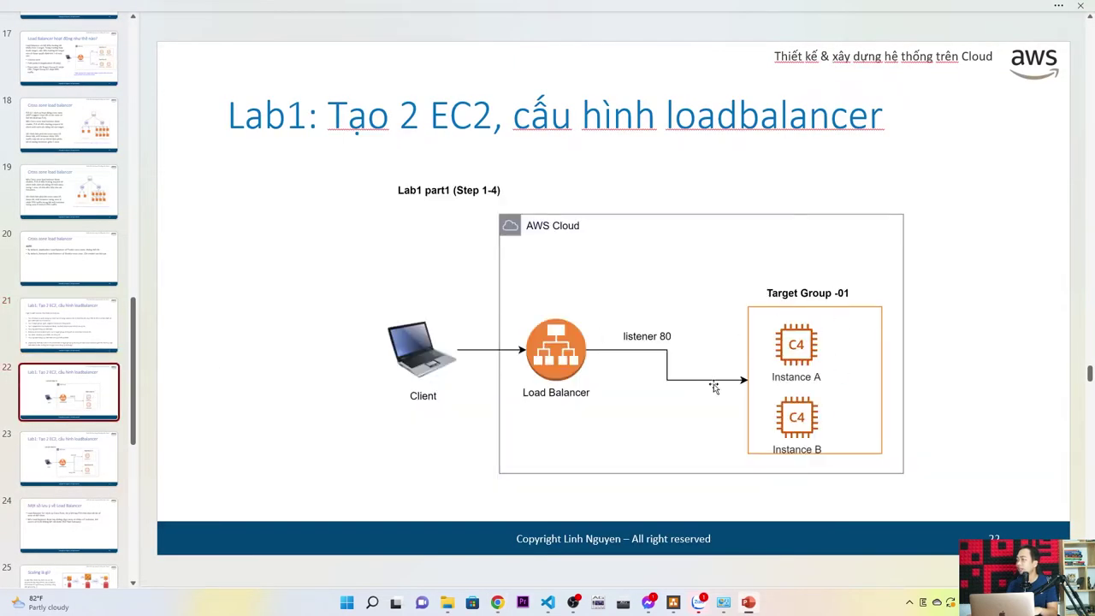
pyautogui.click(91, 339)
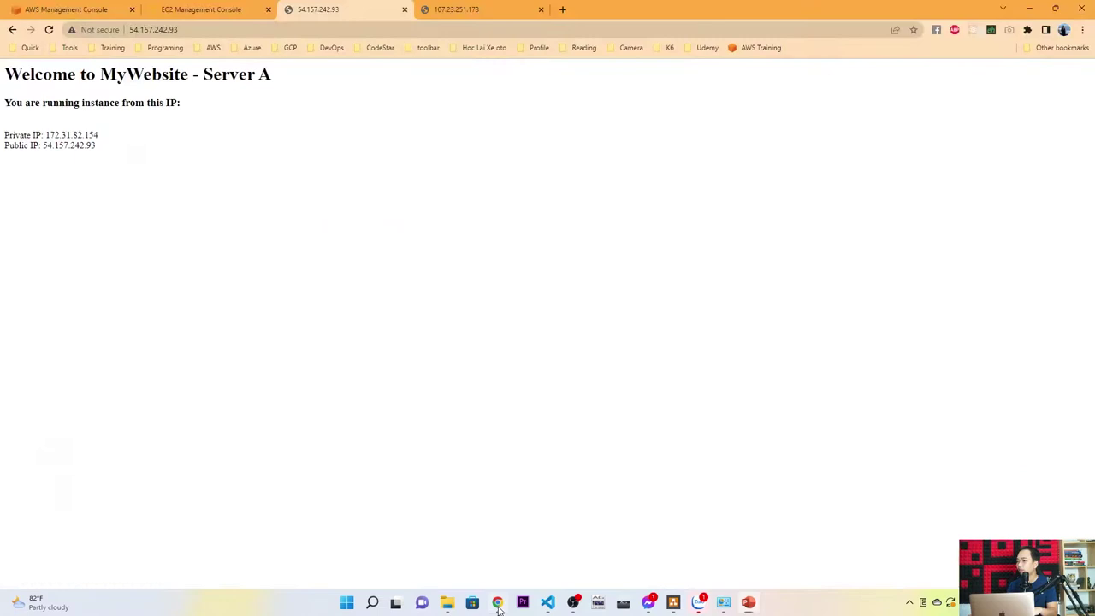
# - Switch back to Chrome and open the Target Groups list in the EC2 console
pyautogui.click(497, 603)
pyautogui.click(212, 12)
pyautogui.scroll(-5, 58, 291)
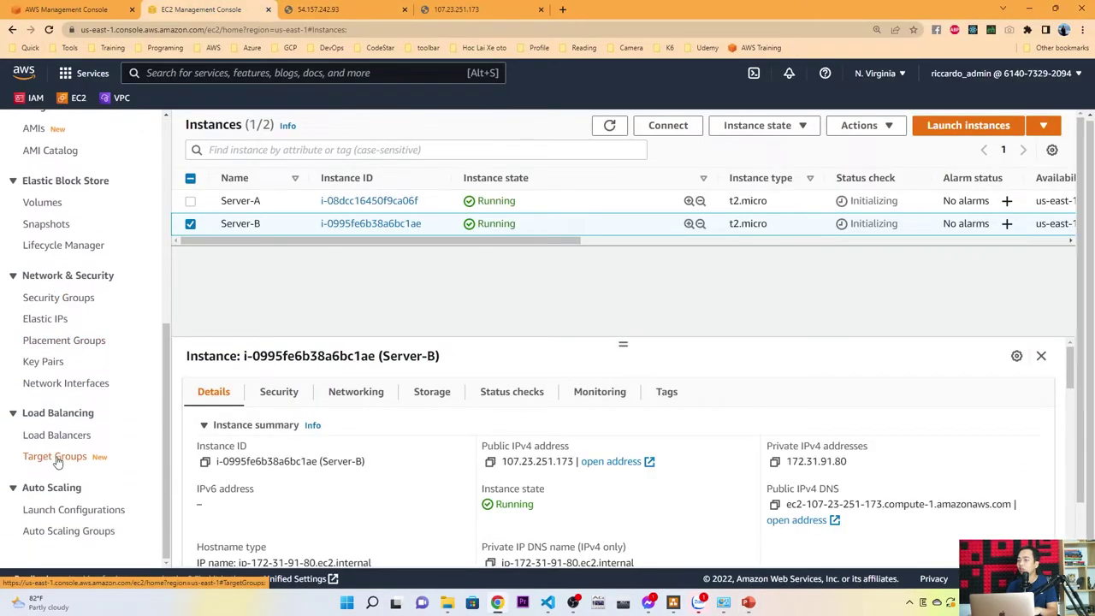
pyautogui.click(56, 457)
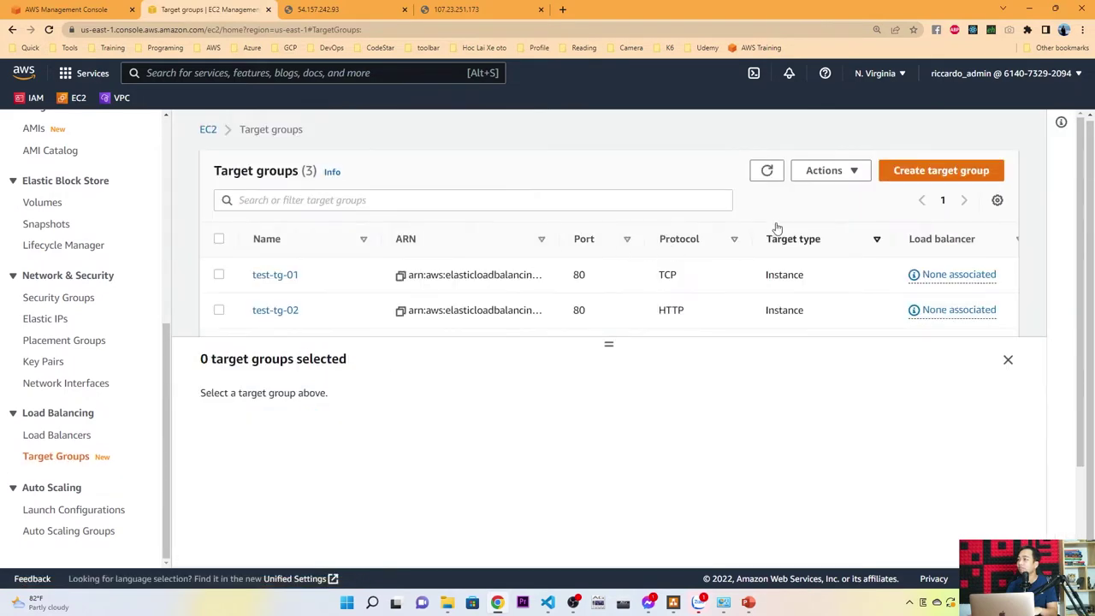
# - Delete the existing target groups test-tg-01 and test-tg-02
pyautogui.click(219, 310)
pyautogui.click(219, 276)
pyautogui.click(826, 170)
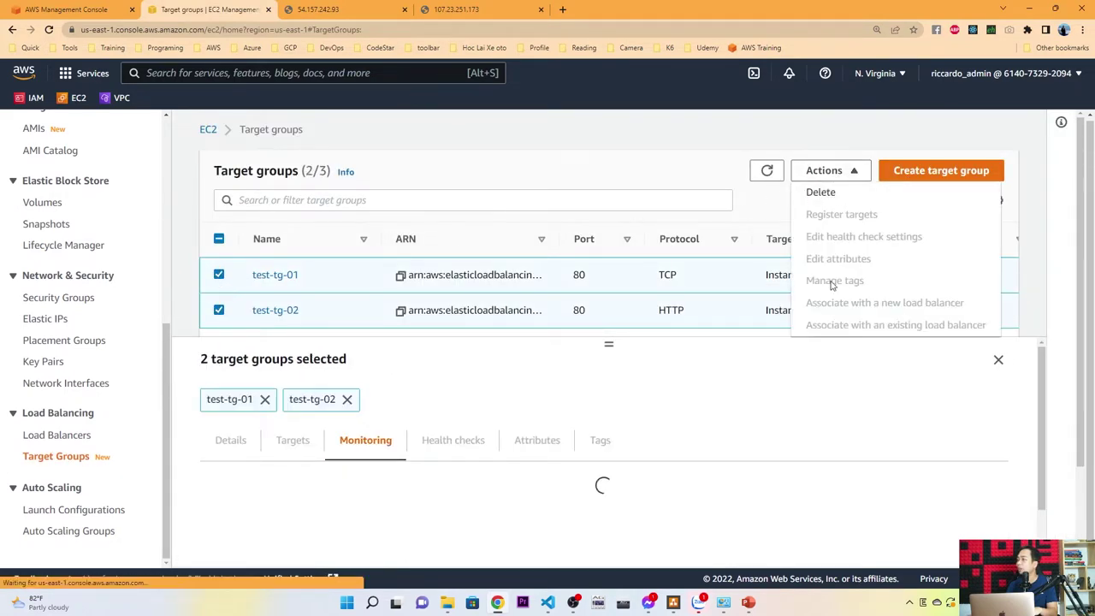
pyautogui.click(822, 193)
pyautogui.click(784, 432)
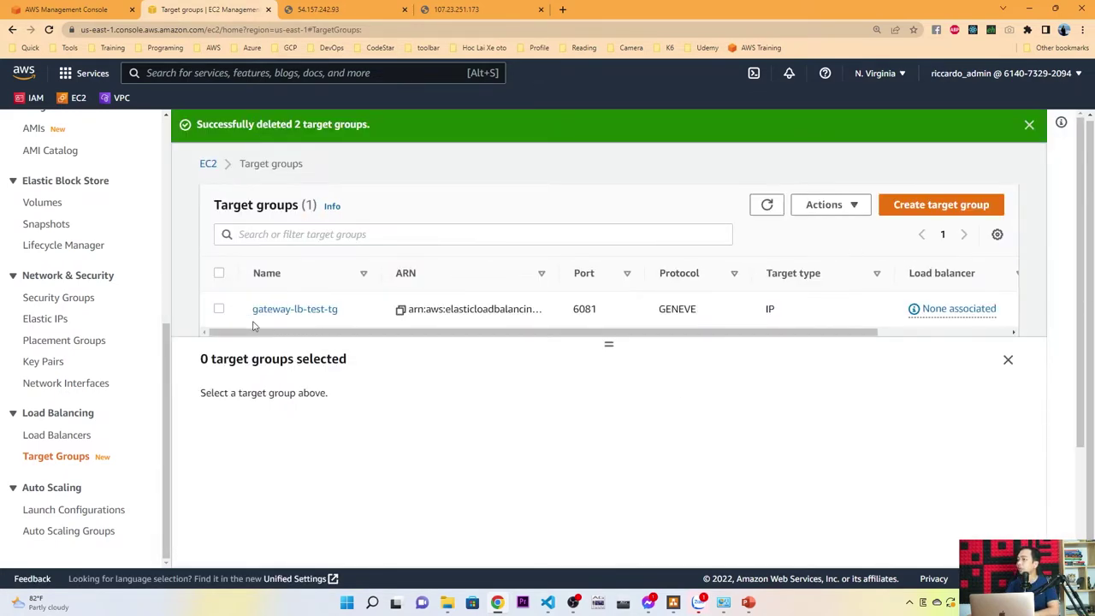
# - Delete the target group gateway-lb-test-tg and dismiss the notification banner
pyautogui.click(219, 309)
pyautogui.click(826, 205)
pyautogui.click(819, 224)
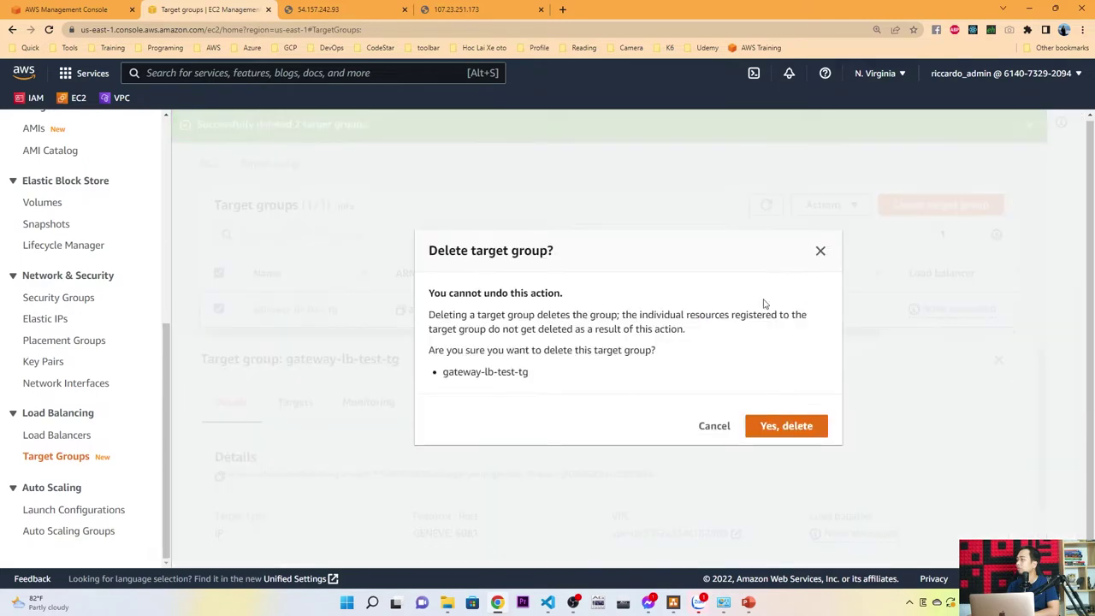
pyautogui.click(816, 430)
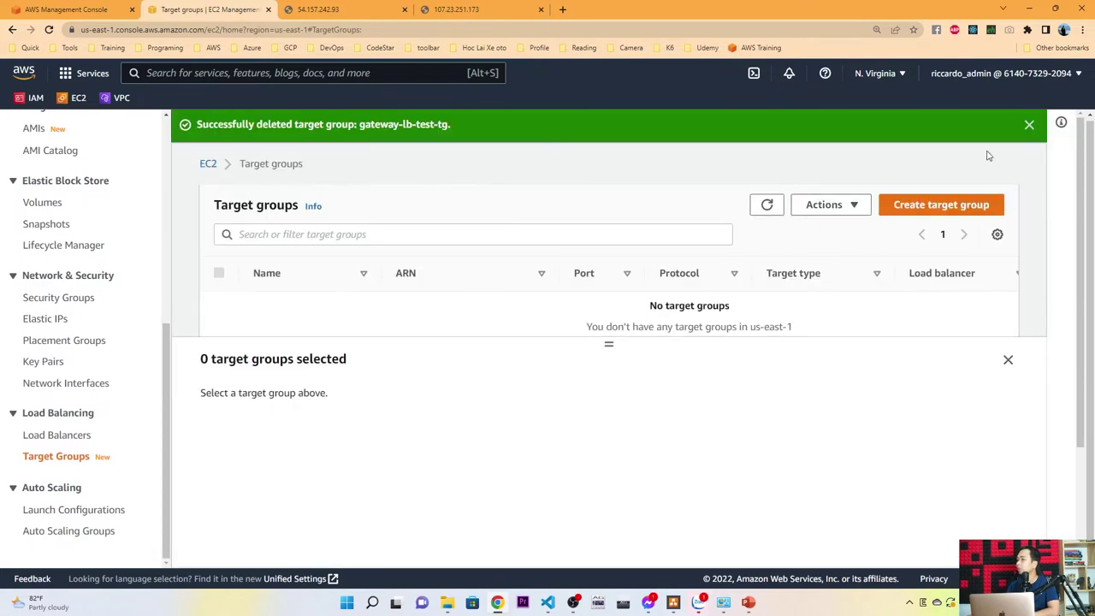
pyautogui.click(1030, 125)
# - Start a new target group with the Instances target type and name it tg-01
pyautogui.click(962, 172)
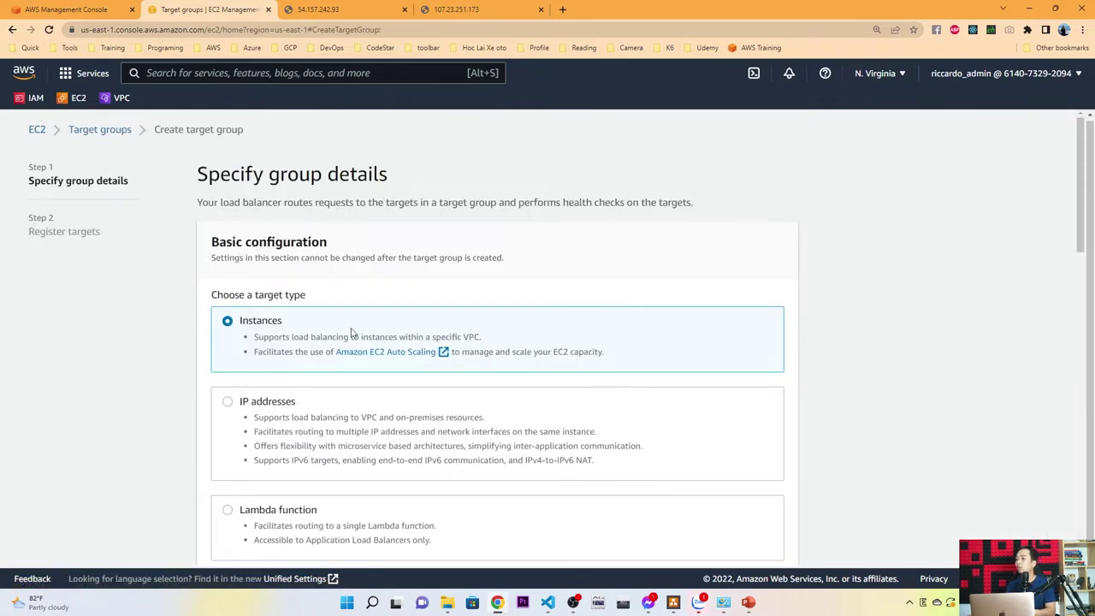
pyautogui.scroll(-2, 312, 364)
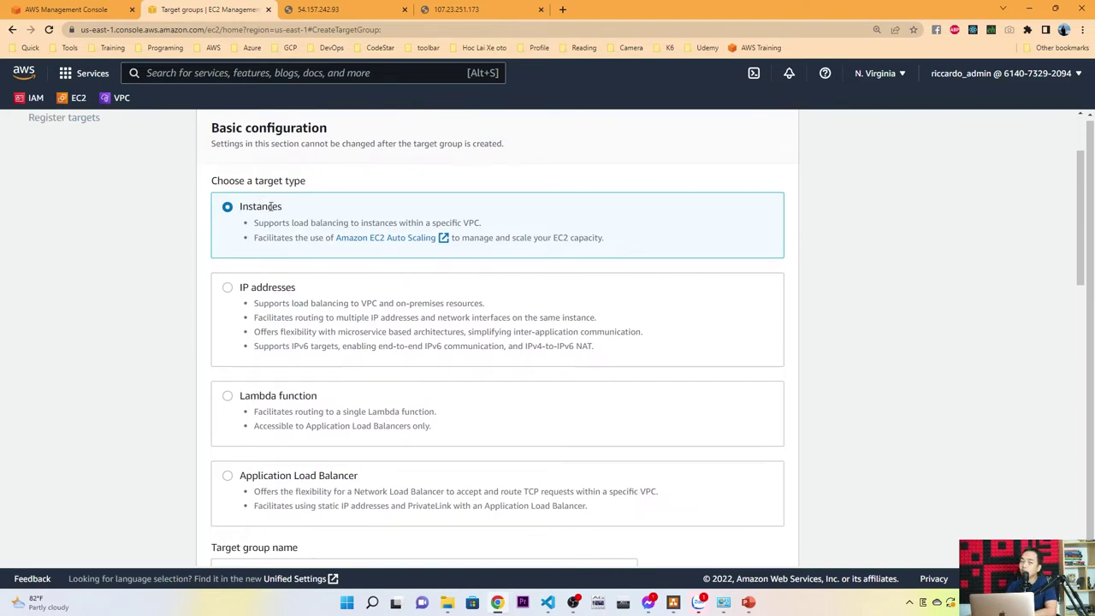
pyautogui.doubleClick(271, 206)
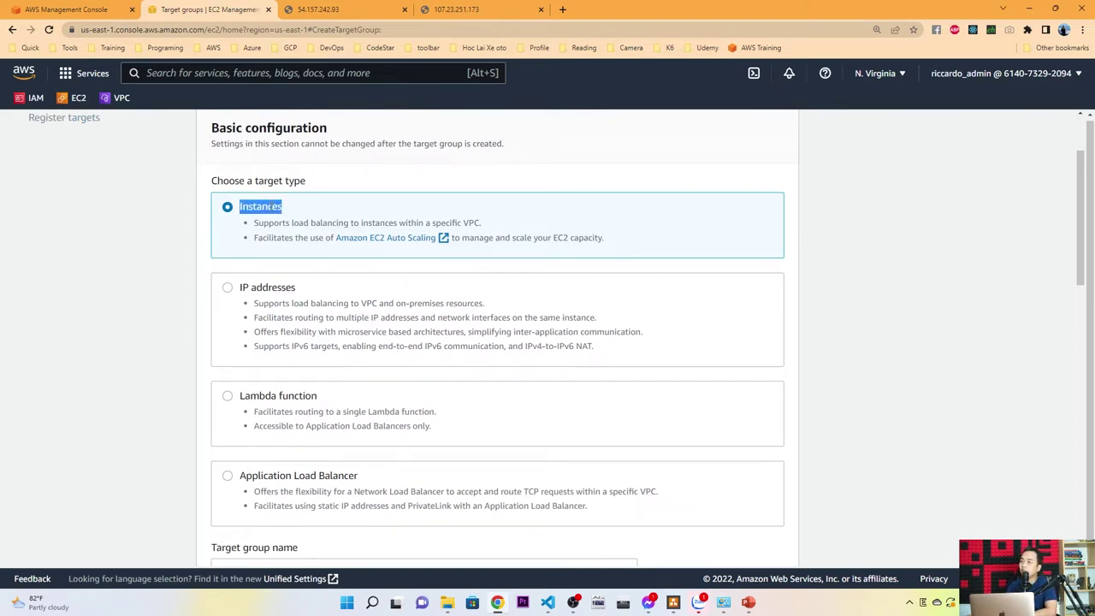
pyautogui.scroll(-3, 283, 312)
pyautogui.click(288, 285)
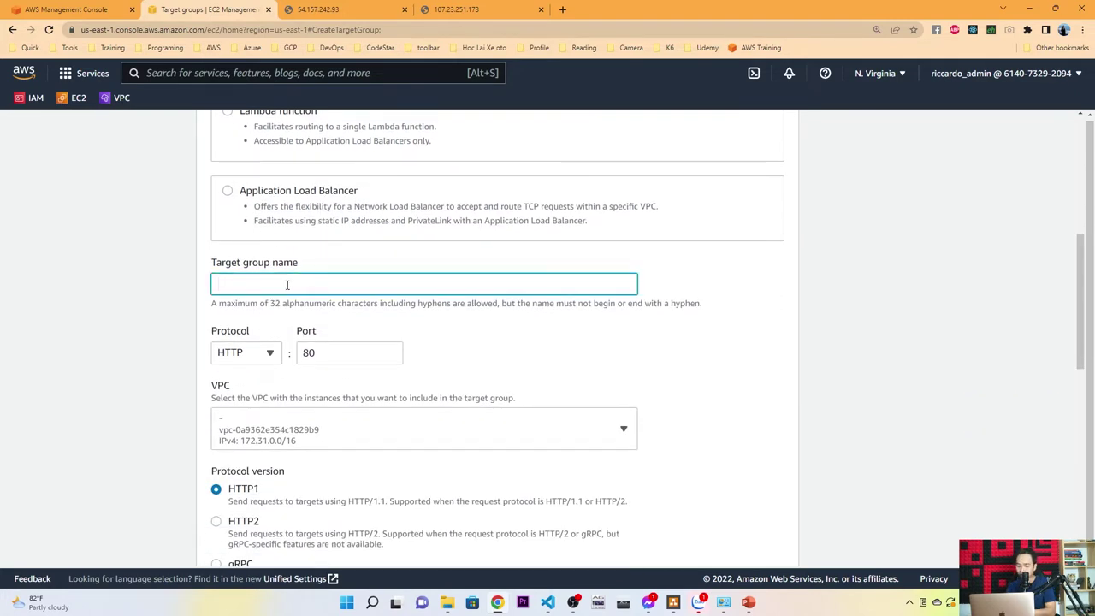
pyautogui.write('tg-01')
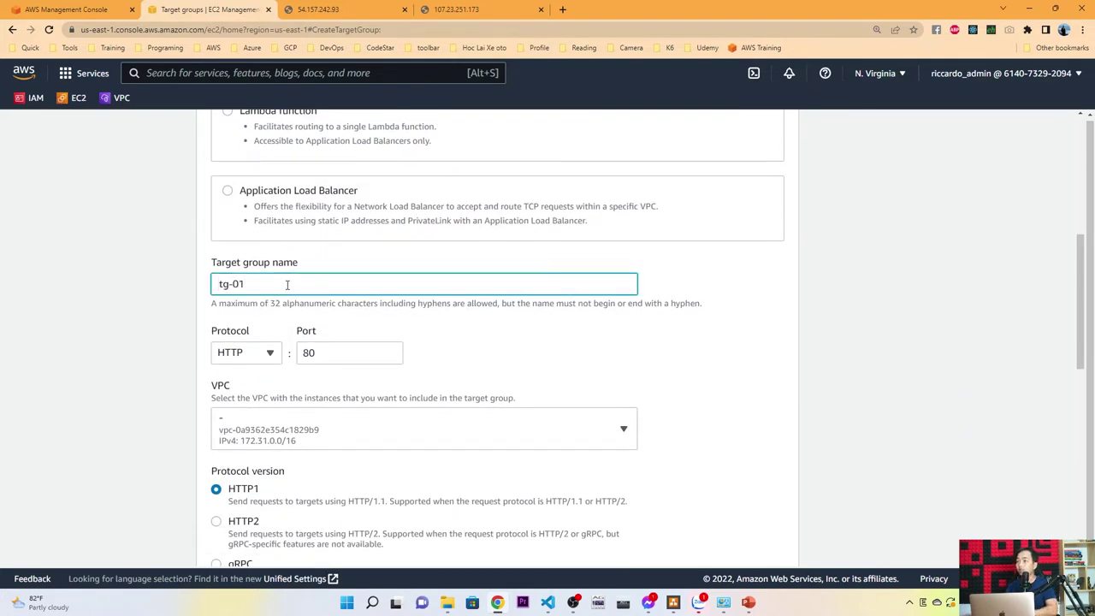
# - Keep protocol HTTP on port 80 for the target group and select the VPC with IPv4 range 172.31.0.0/16
pyautogui.scroll(-1, 306, 299)
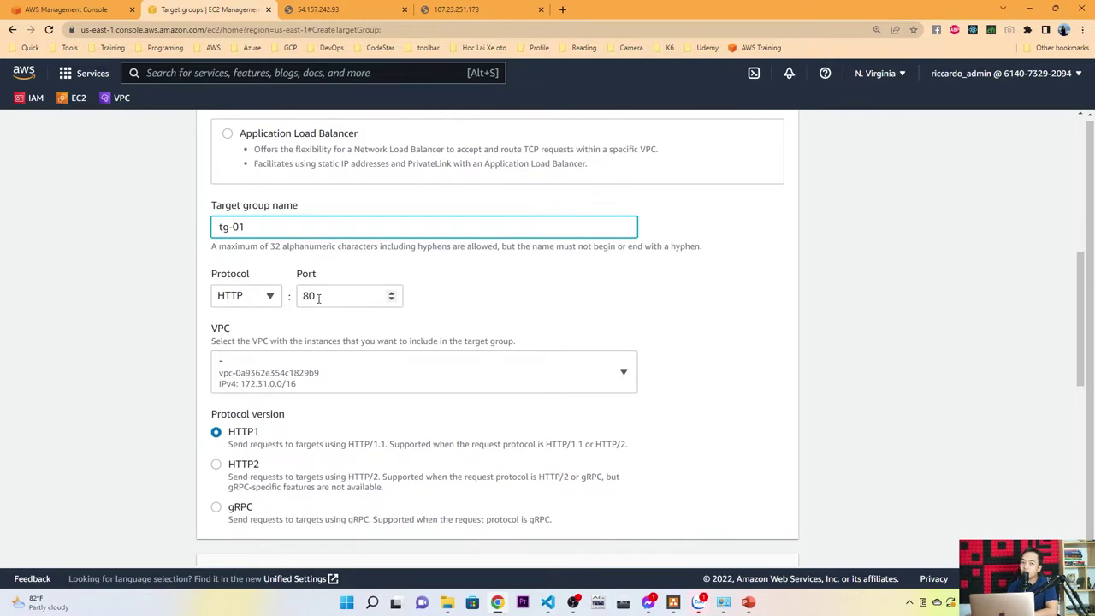
pyautogui.scroll(-2, 350, 296)
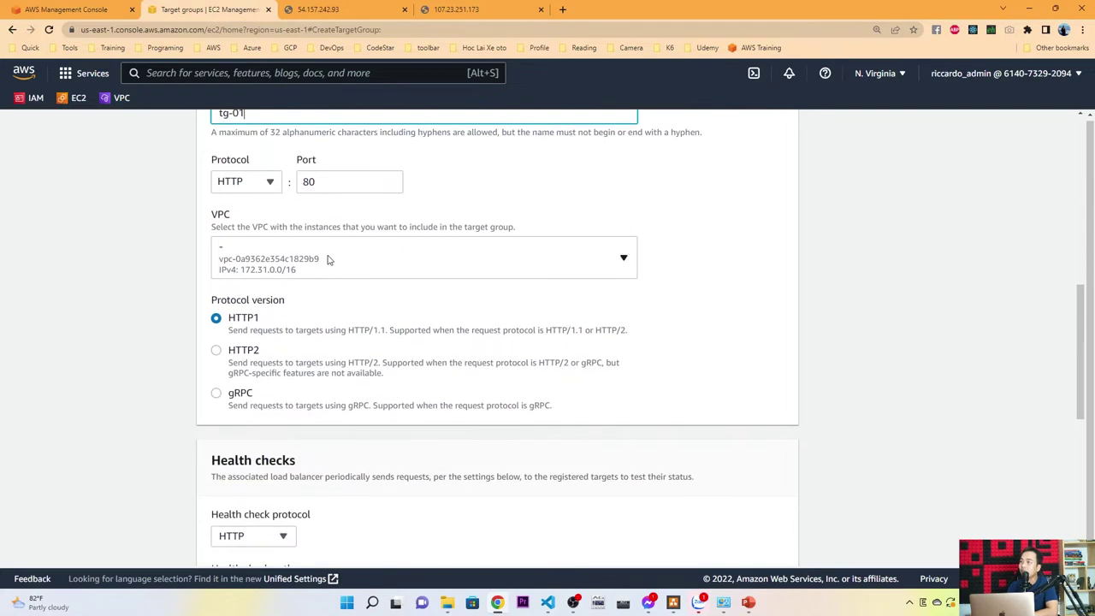
pyautogui.scroll(2, 328, 260)
pyautogui.click(334, 296)
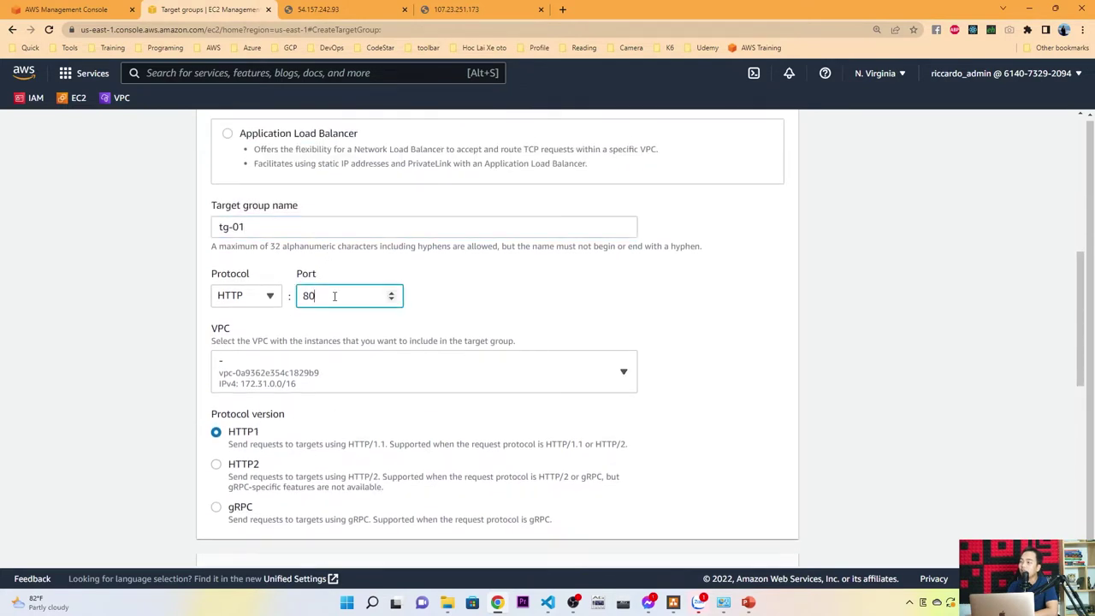
pyautogui.hotkey('ctrl', 'a')
pyautogui.click(347, 269)
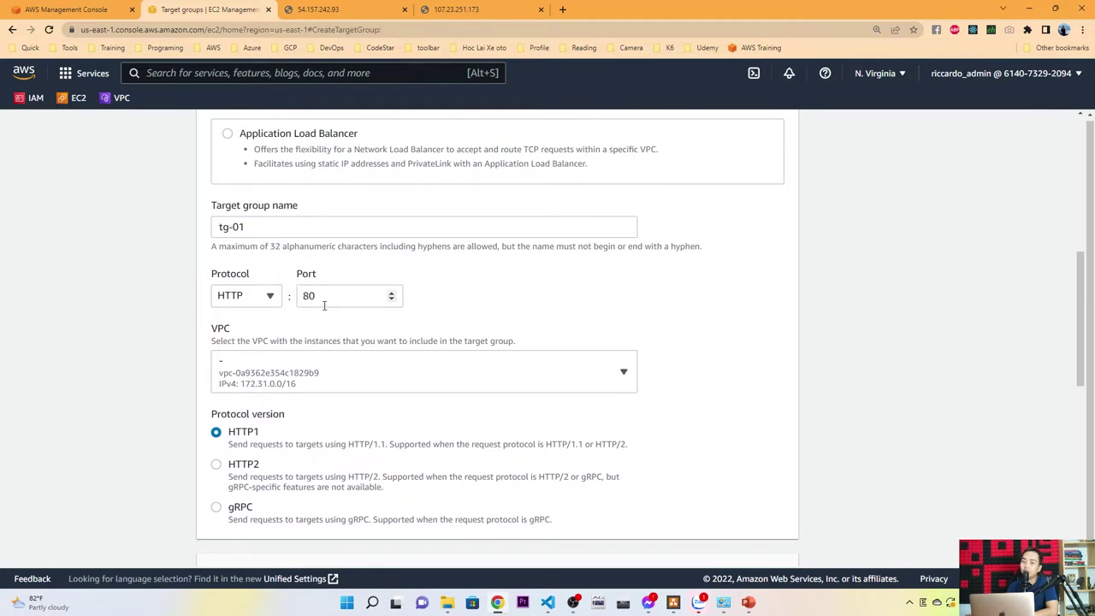
pyautogui.scroll(-1, 310, 315)
pyautogui.click(306, 325)
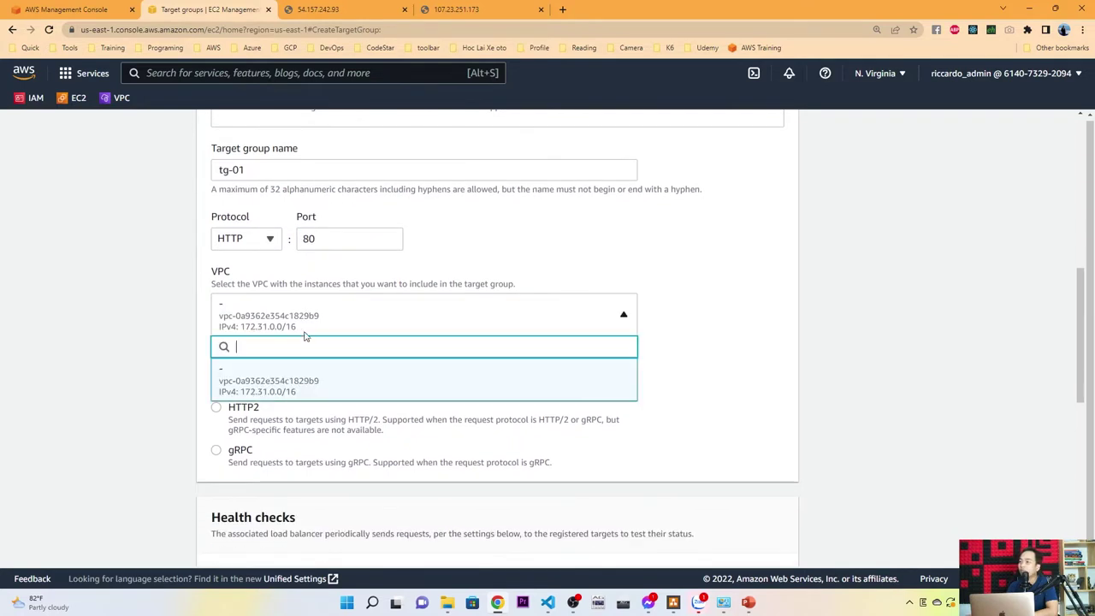
pyautogui.click(296, 386)
pyautogui.scroll(-1, 291, 342)
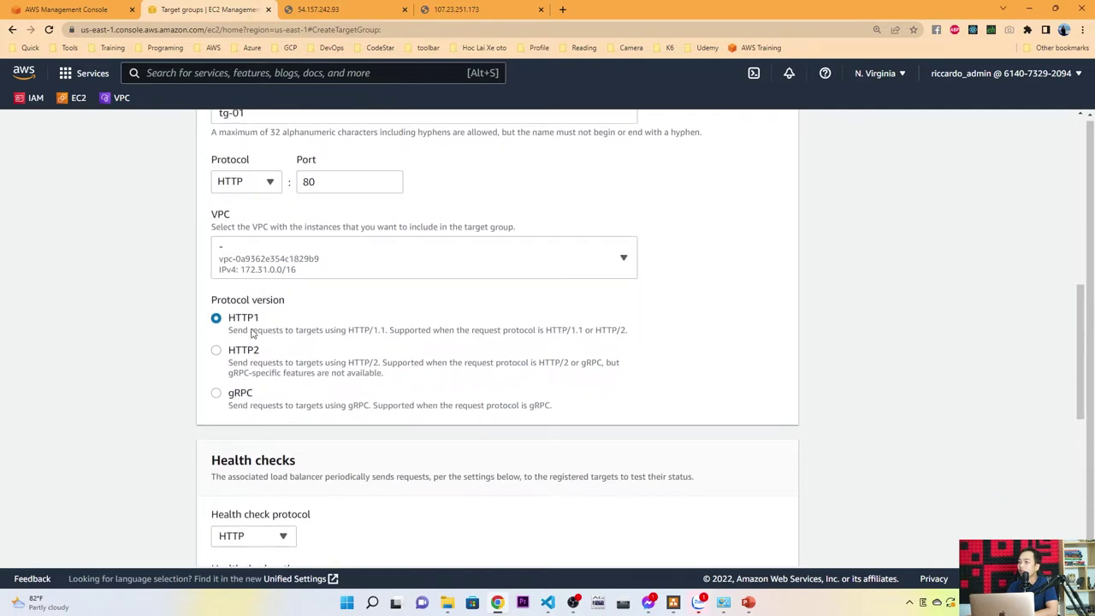
# - Expand the advanced health check settings and set the health check path to the root path "/"
pyautogui.scroll(-6, 253, 330)
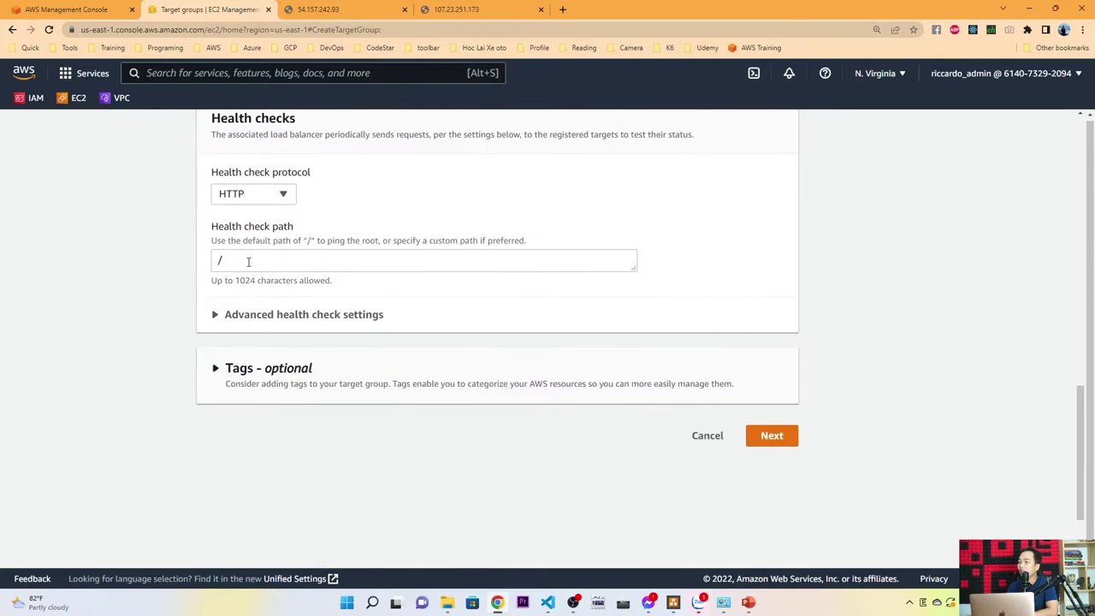
pyautogui.click(320, 317)
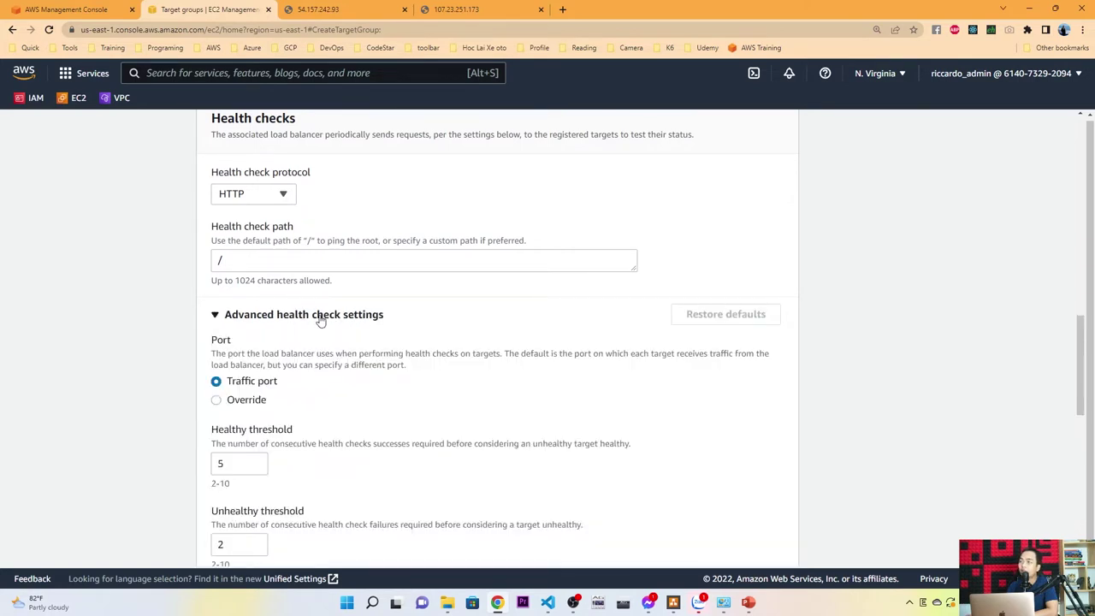
pyautogui.click(288, 264)
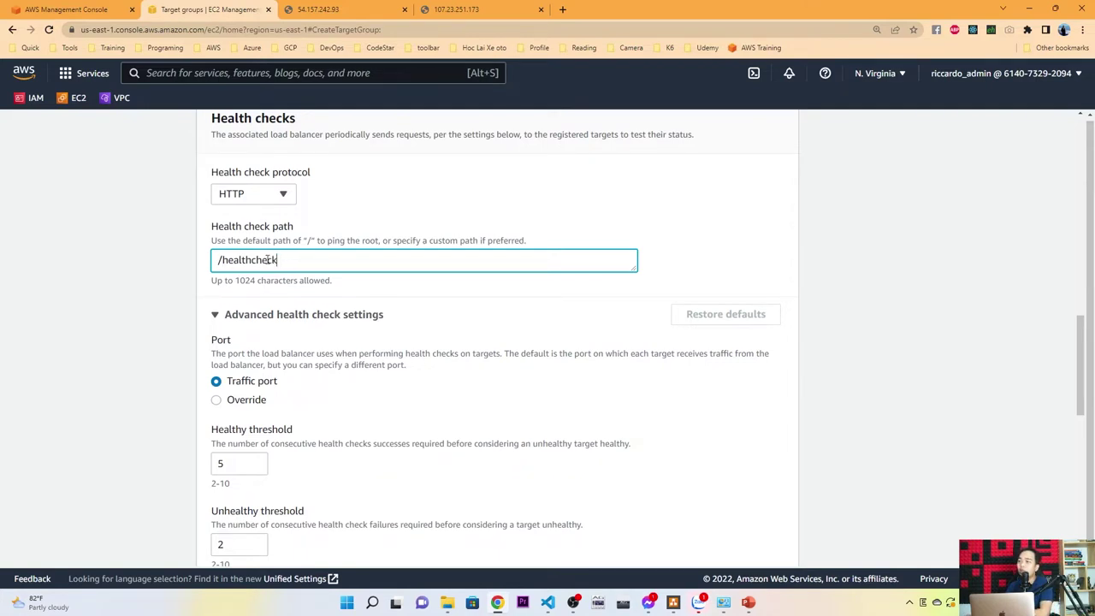
pyautogui.tripleClick(267, 260)
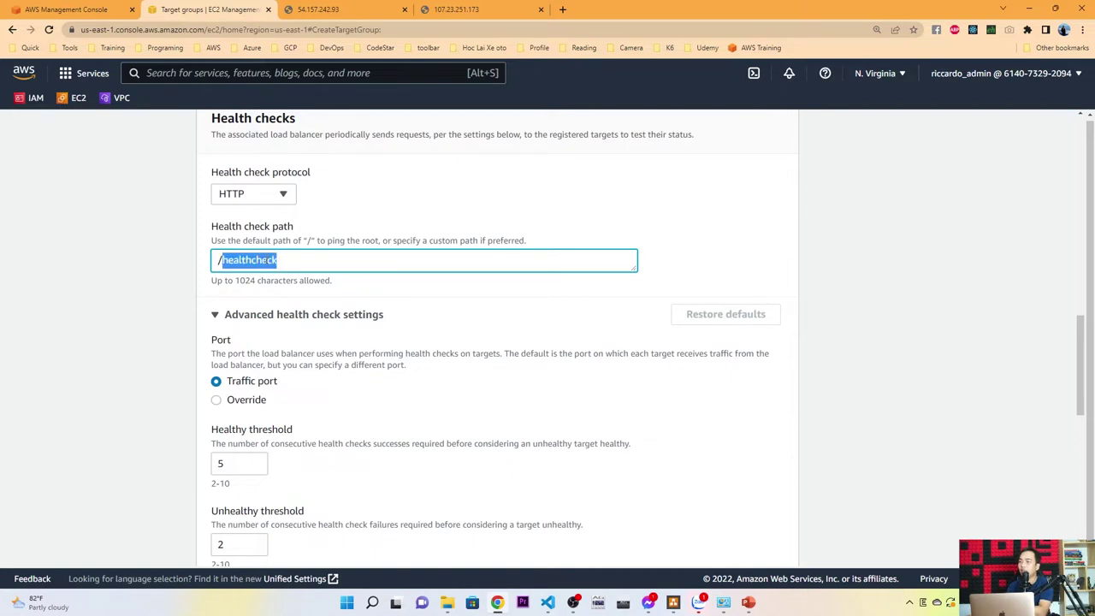
pyautogui.write('/')
# - Examine the healthy threshold, unhealthy threshold and timeout values in the advanced health check settings
pyautogui.scroll(-1, 190, 292)
pyautogui.scroll(-1, 190, 293)
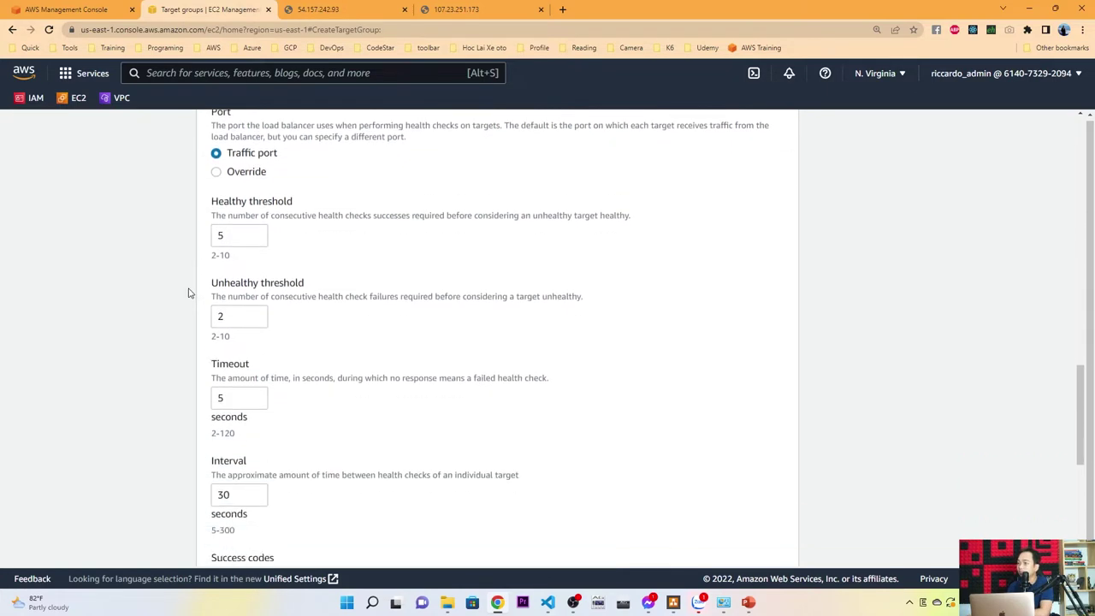
pyautogui.doubleClick(232, 239)
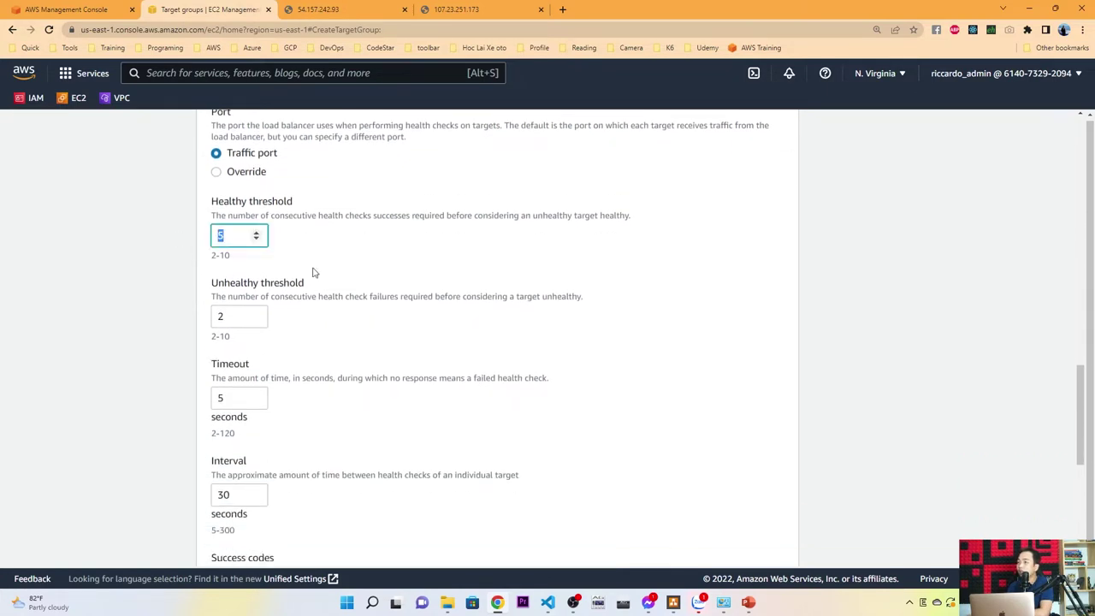
pyautogui.click(286, 270)
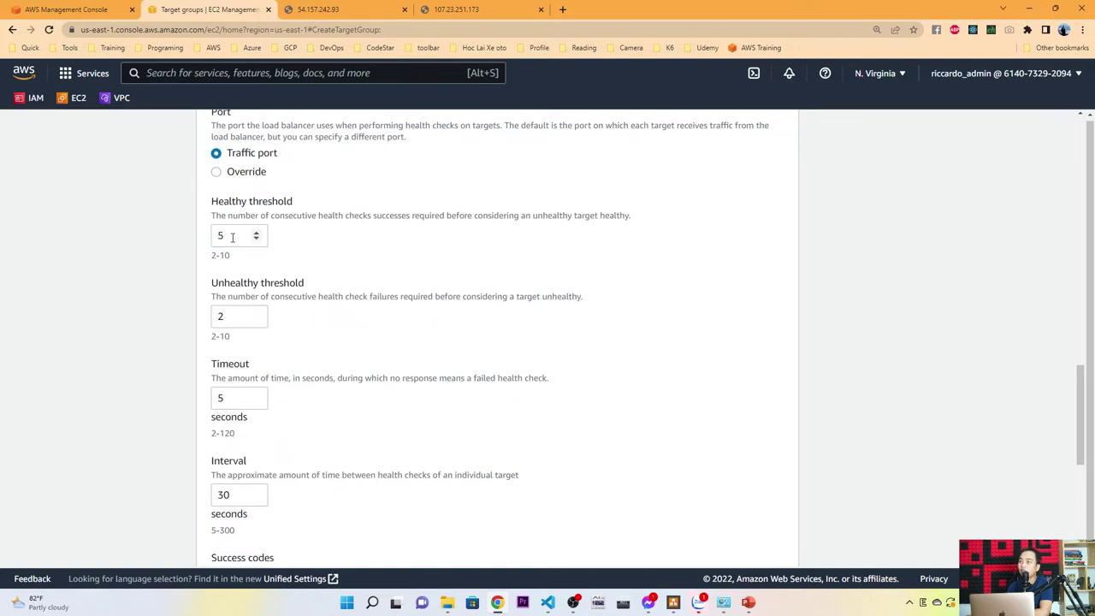
pyautogui.doubleClick(235, 315)
pyautogui.click(313, 331)
pyautogui.scroll(-1, 283, 299)
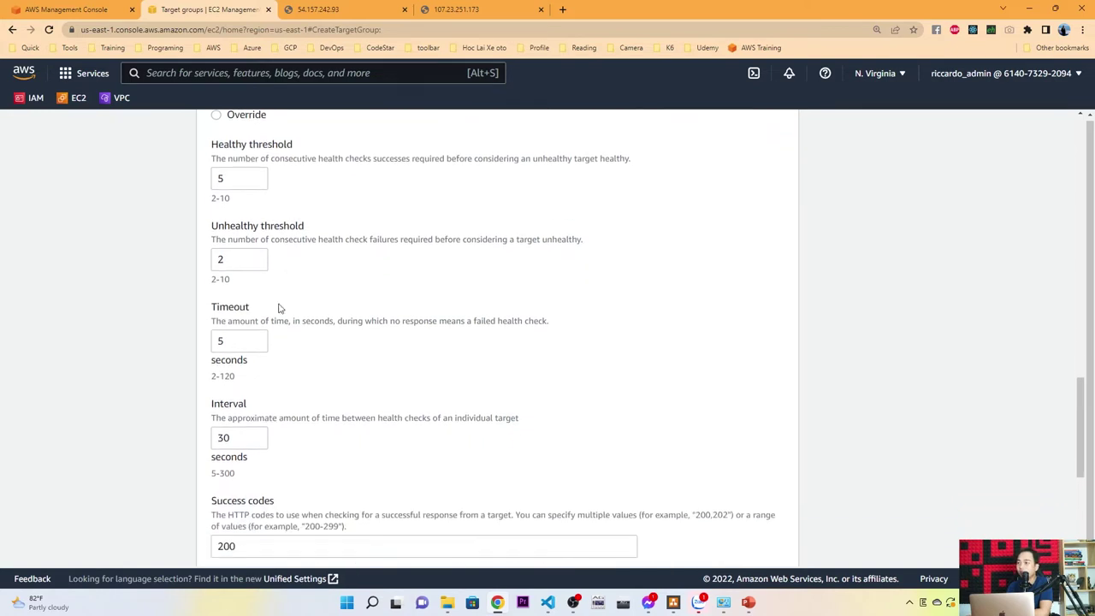
pyautogui.doubleClick(240, 340)
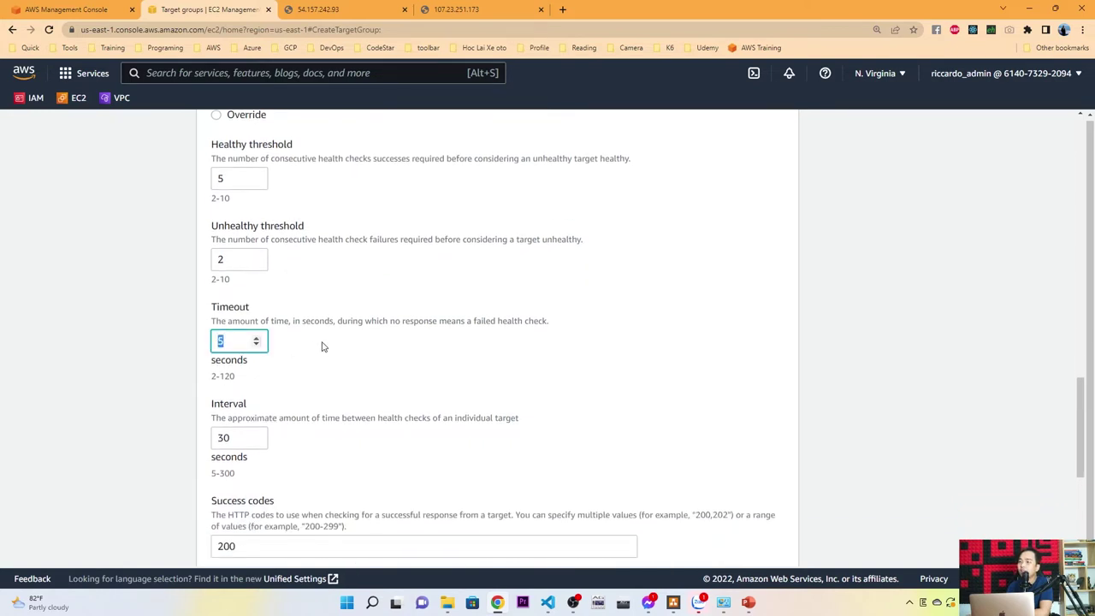
pyautogui.click(323, 345)
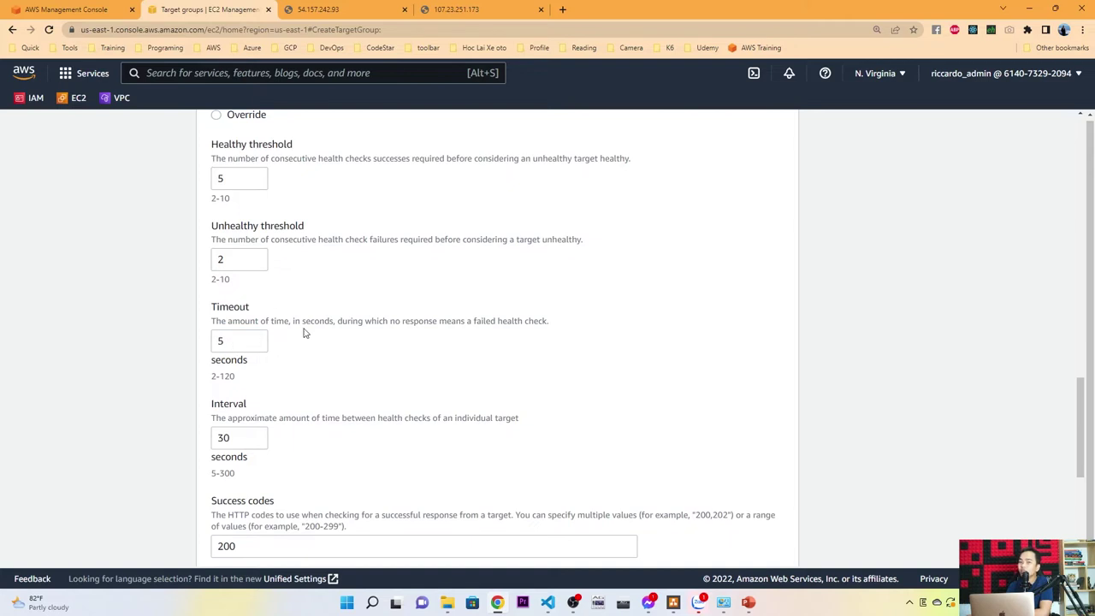
# - Set the health check interval to 10 seconds and review the success codes setting
pyautogui.scroll(-1, 259, 333)
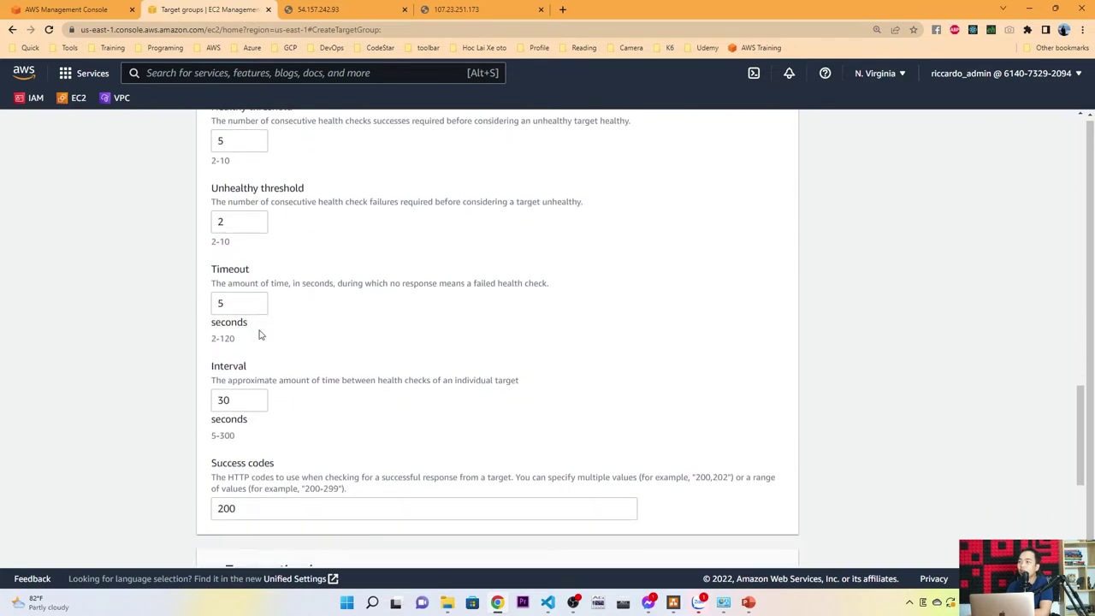
pyautogui.scroll(-1, 341, 336)
pyautogui.moveTo(232, 324); pyautogui.dragTo(195, 323)
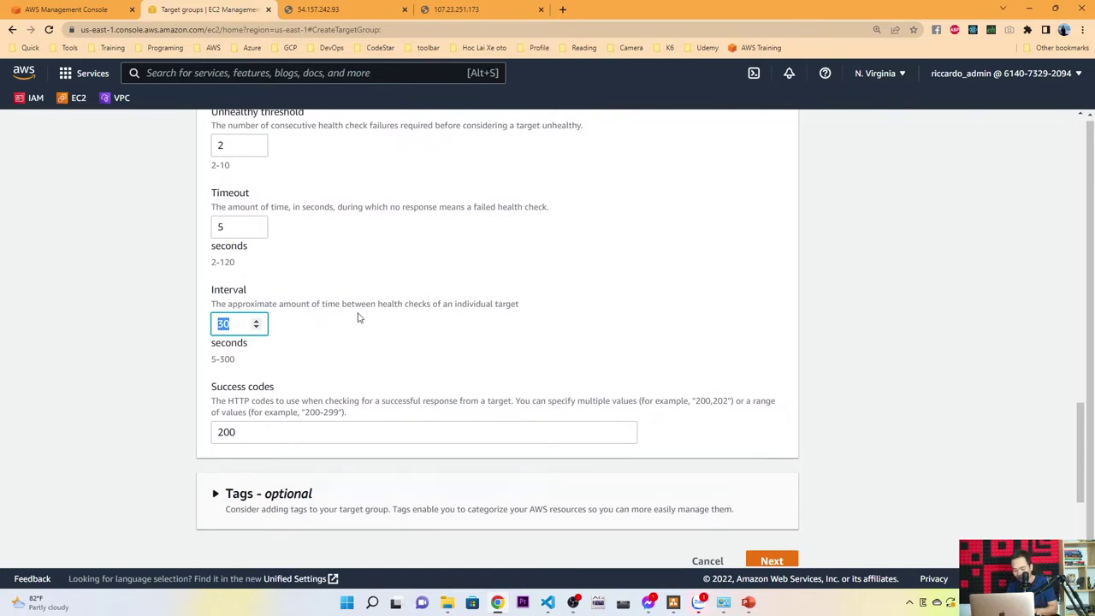
pyautogui.write('10')
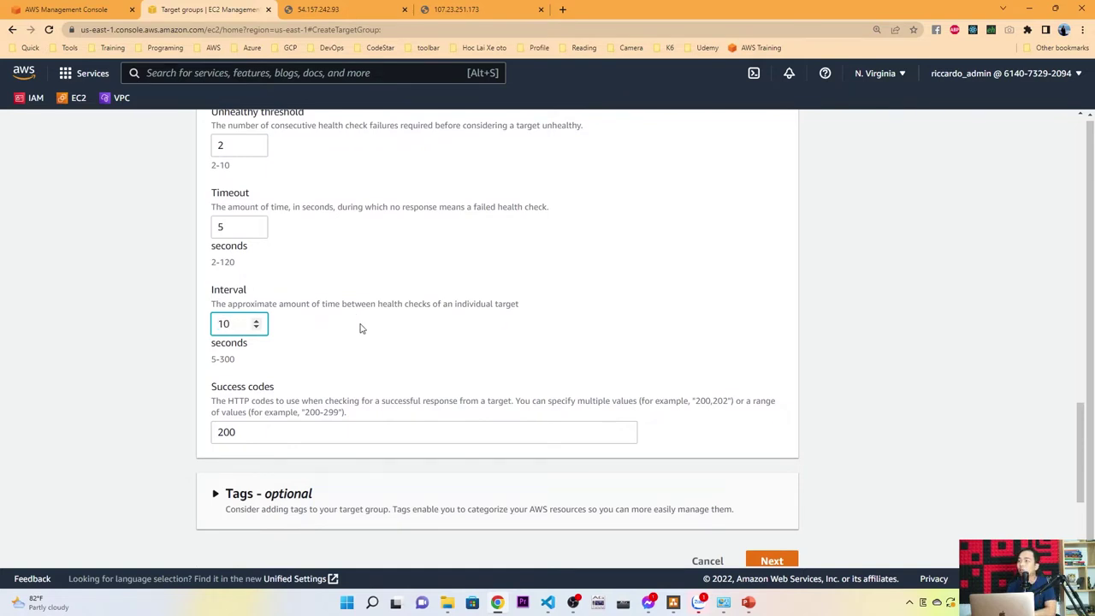
pyautogui.click(361, 328)
pyautogui.scroll(-1, 361, 325)
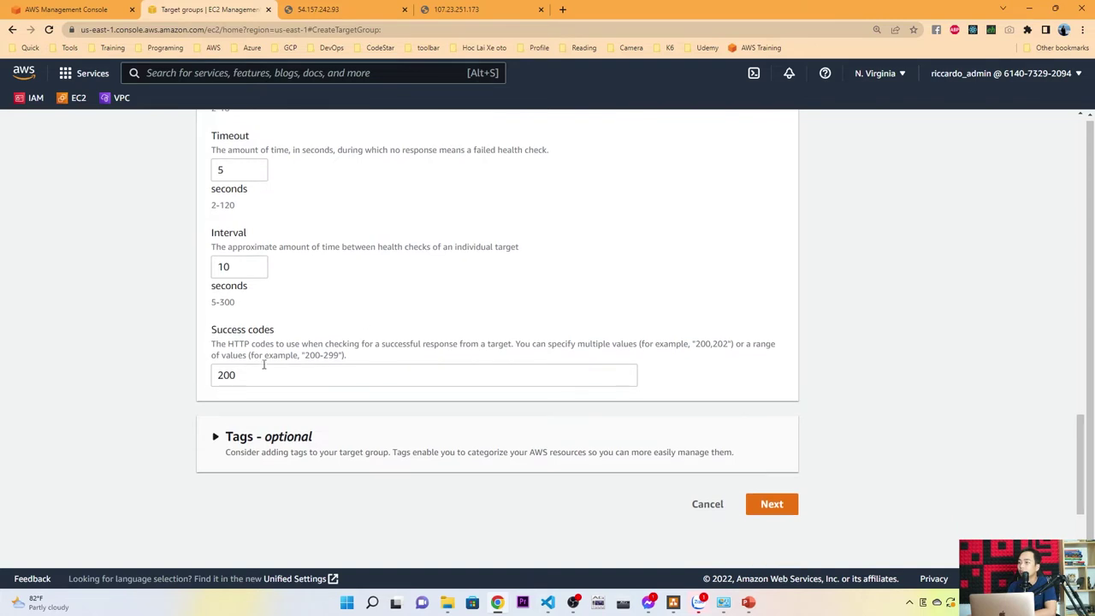
pyautogui.moveTo(259, 380); pyautogui.dragTo(205, 381)
pyautogui.click(361, 314)
pyautogui.doubleClick(257, 378)
pyautogui.click(356, 317)
pyautogui.scroll(-1, 343, 351)
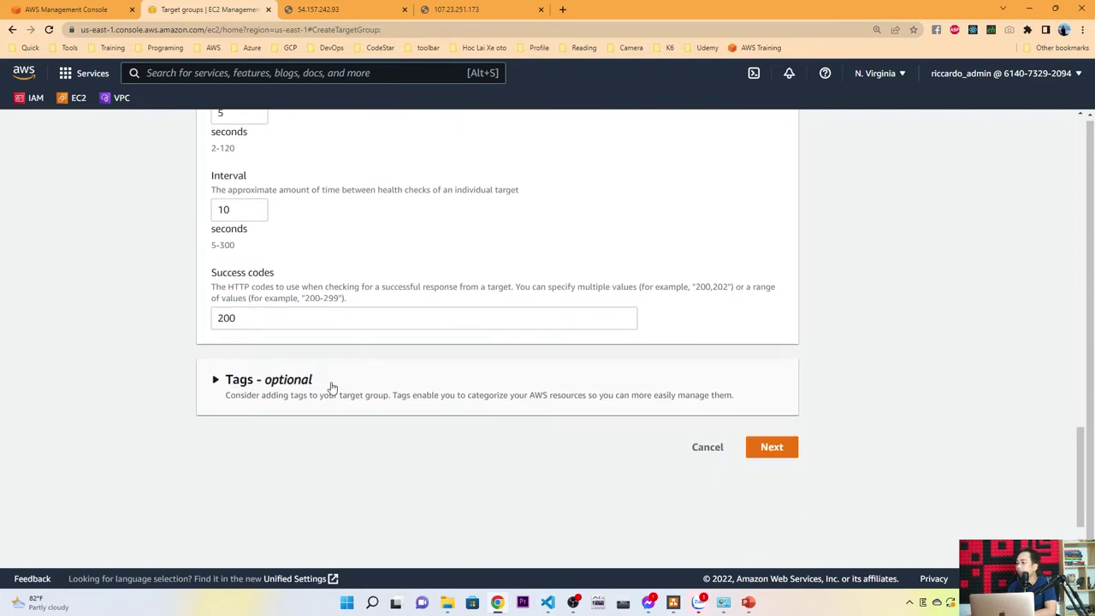
# - Proceed to target registration and include Server-A and Server-B as pending targets on port 80
pyautogui.click(774, 444)
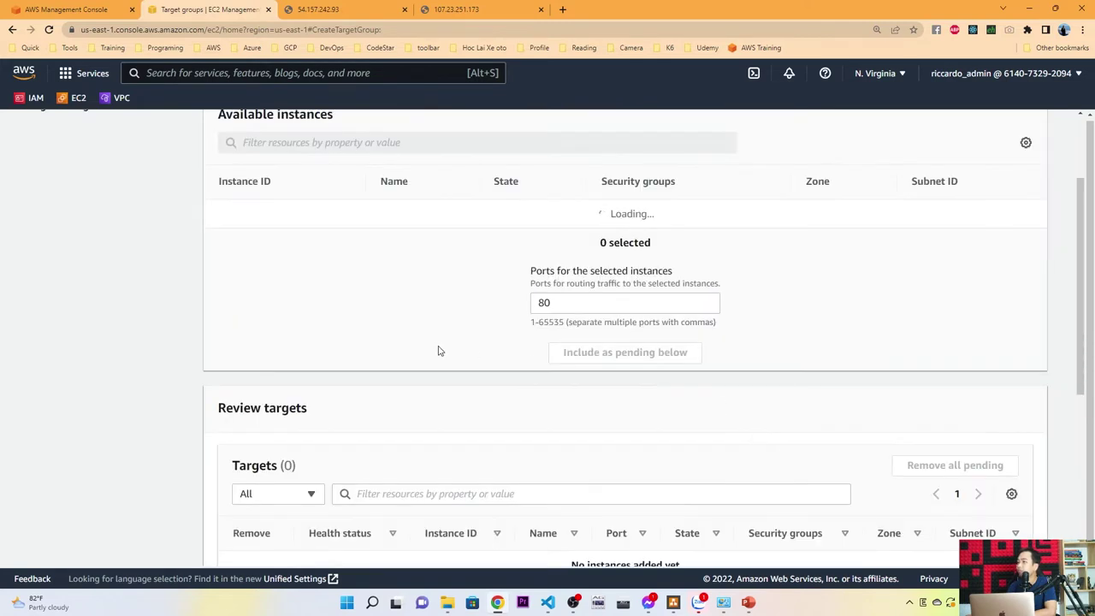
pyautogui.scroll(2, 445, 342)
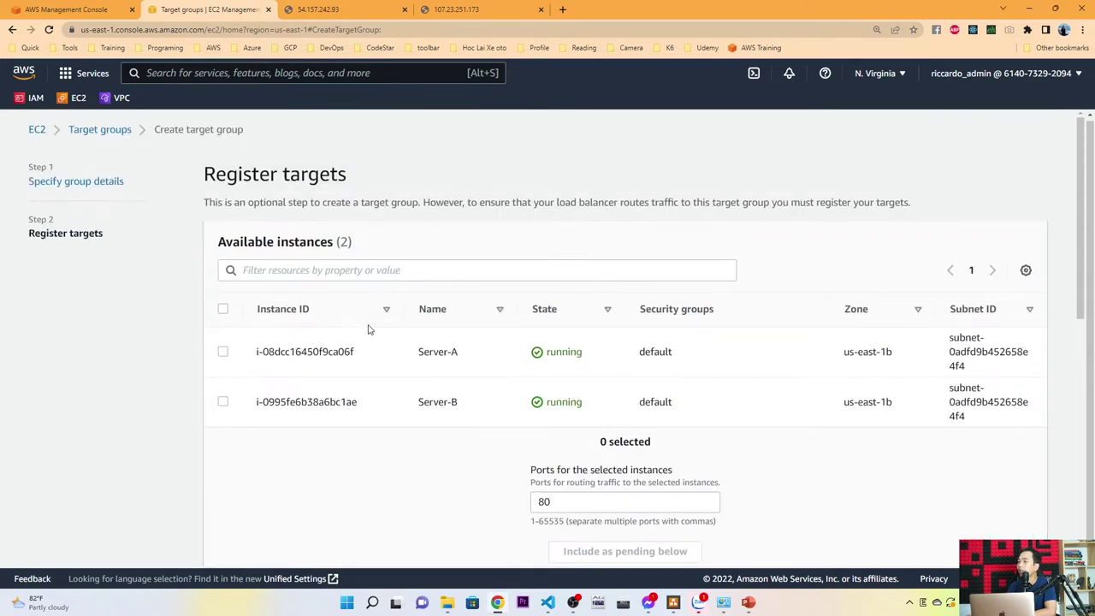
pyautogui.click(224, 352)
pyautogui.click(223, 404)
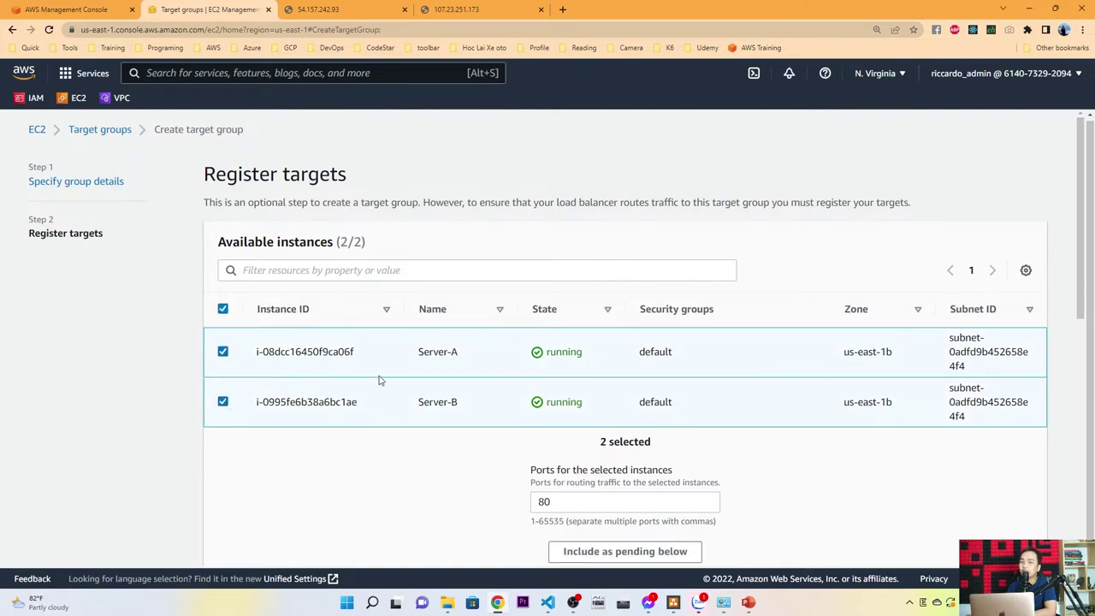
pyautogui.scroll(-2, 514, 308)
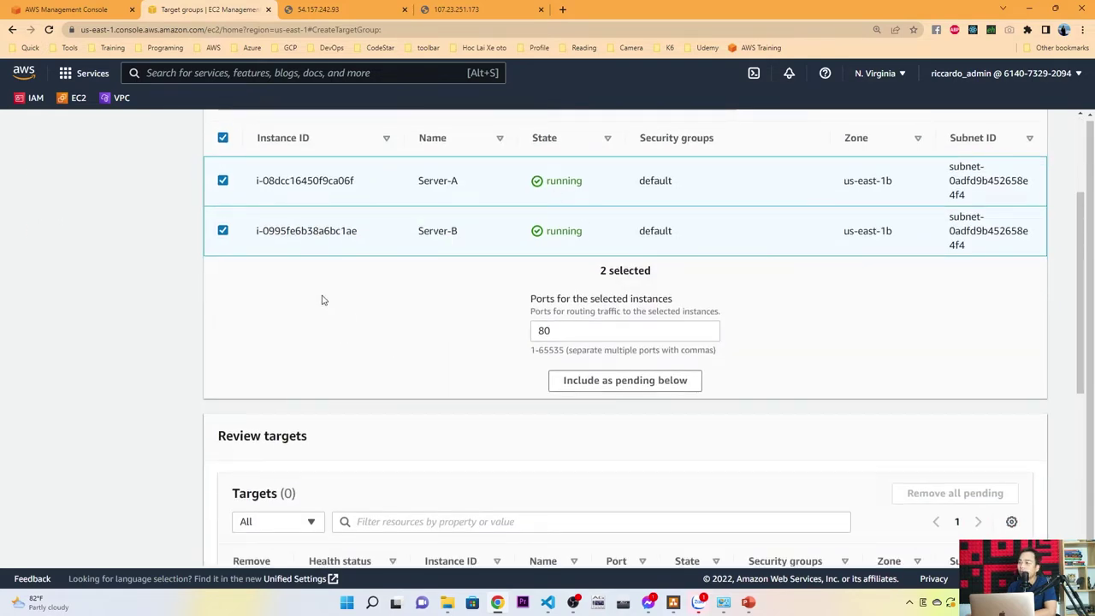
pyautogui.click(632, 384)
# - Review the two pending targets and create the target group
pyautogui.scroll(-2, 471, 358)
pyautogui.scroll(-1, 471, 359)
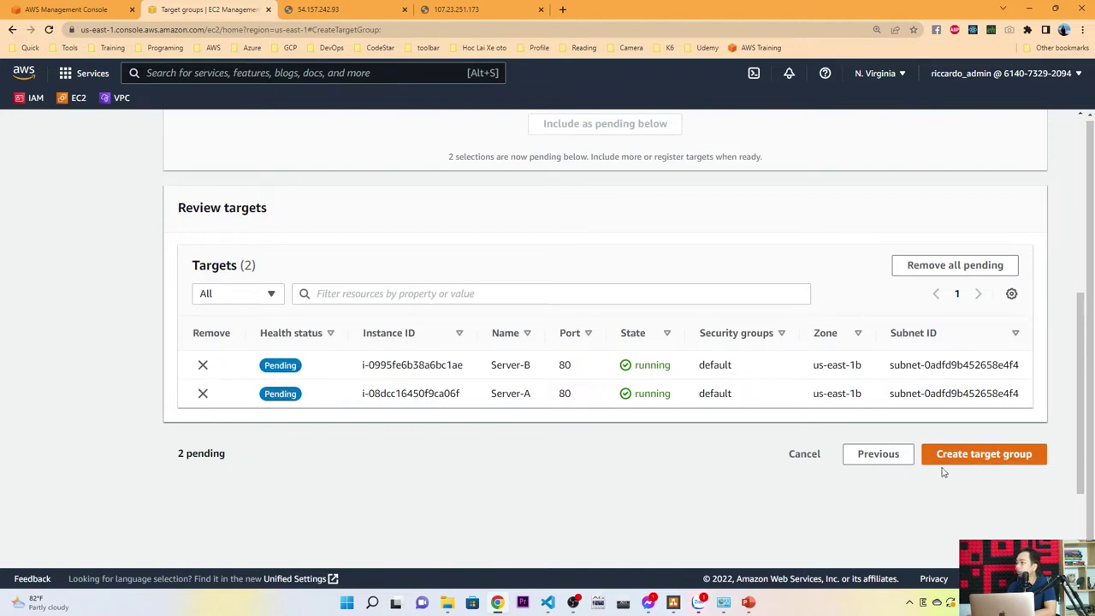
pyautogui.click(986, 457)
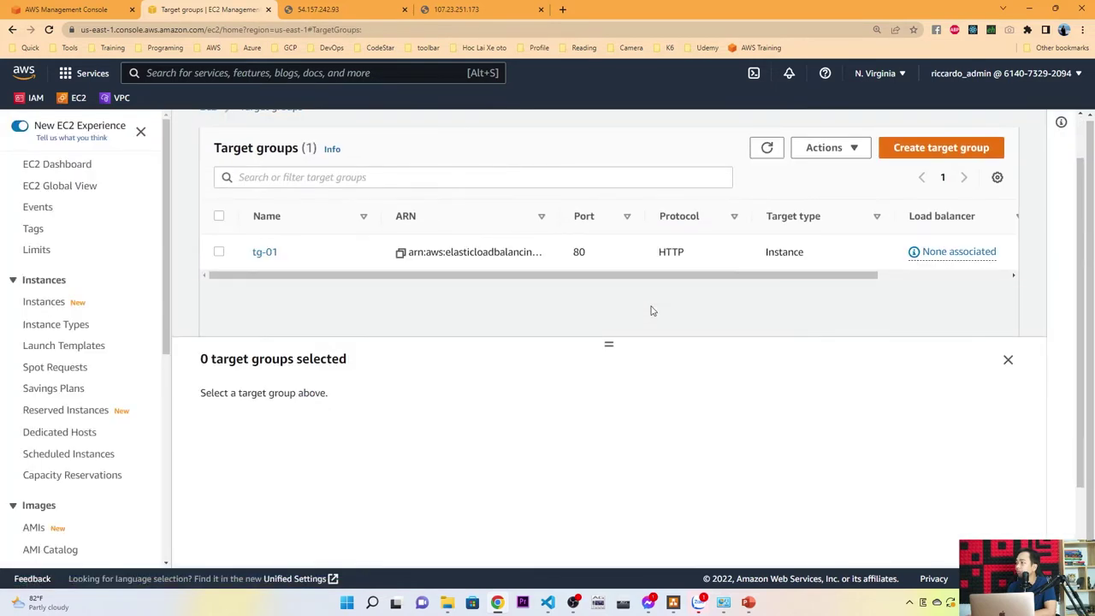
# - Select target group tg-01 and check the health status of its registered targets
pyautogui.click(330, 259)
pyautogui.click(300, 406)
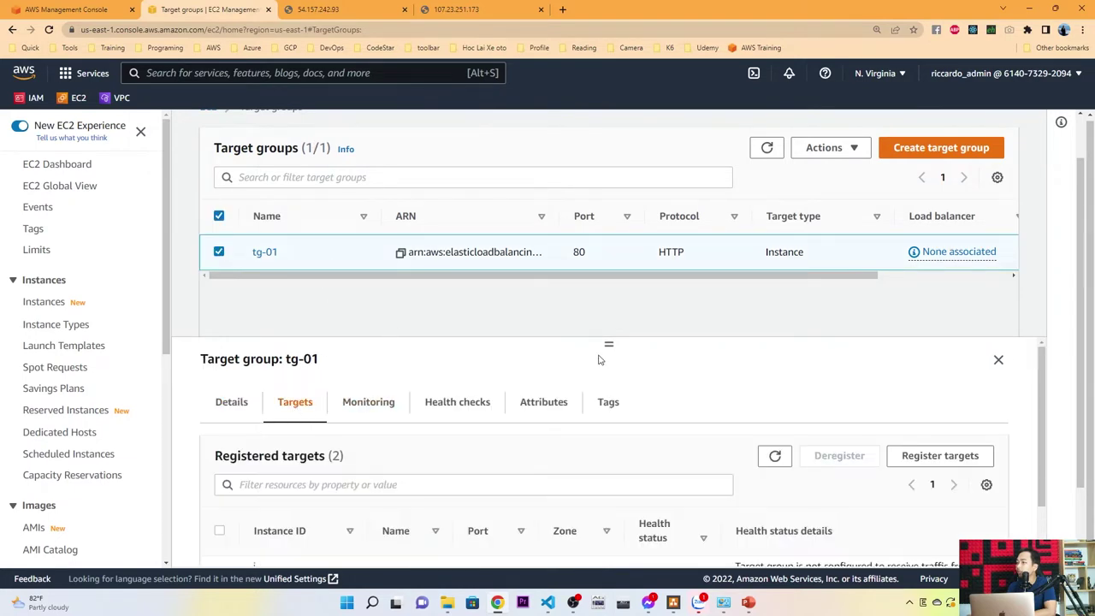
pyautogui.moveTo(608, 342); pyautogui.dragTo(608, 300)
pyautogui.scroll(-1, 447, 432)
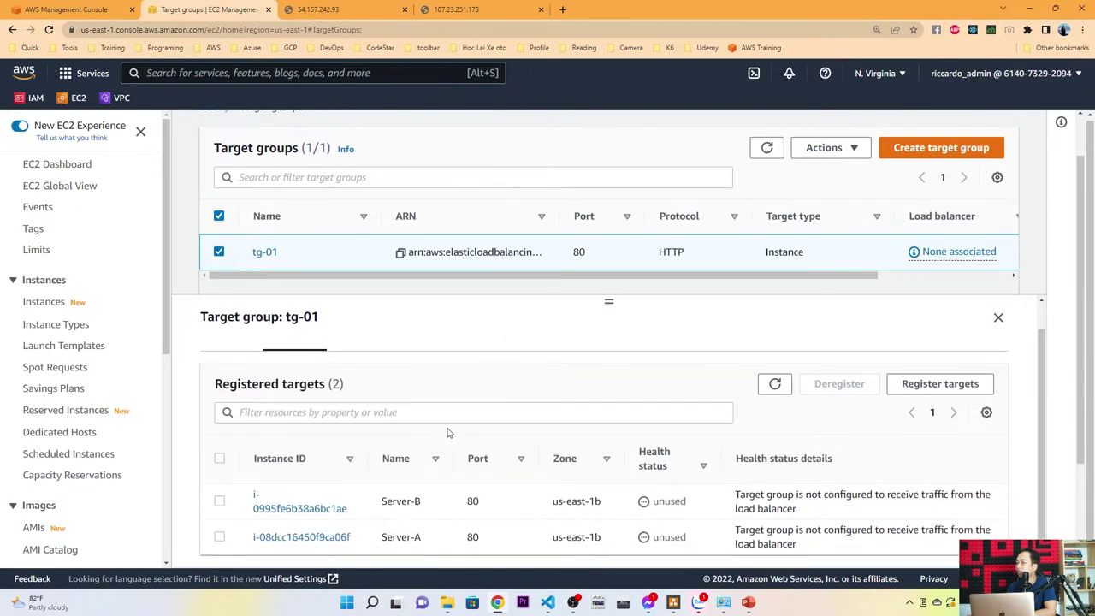
pyautogui.click(774, 383)
# - Review the details of tg-01, including its protocol, associated load balancer and target status summary
pyautogui.click(236, 366)
pyautogui.scroll(-1, 453, 419)
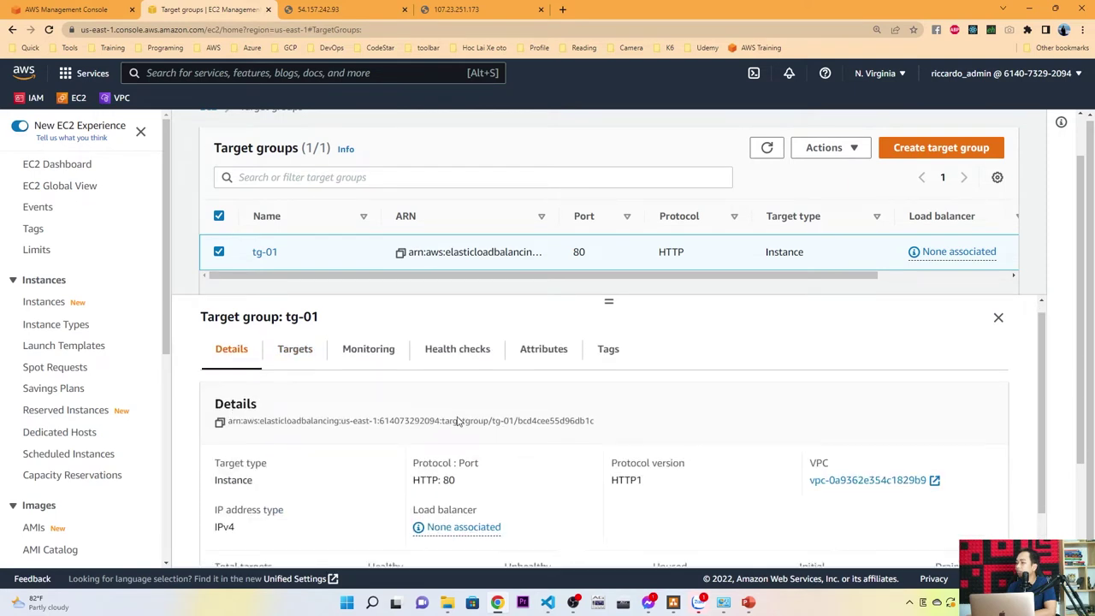
pyautogui.scroll(1, 882, 322)
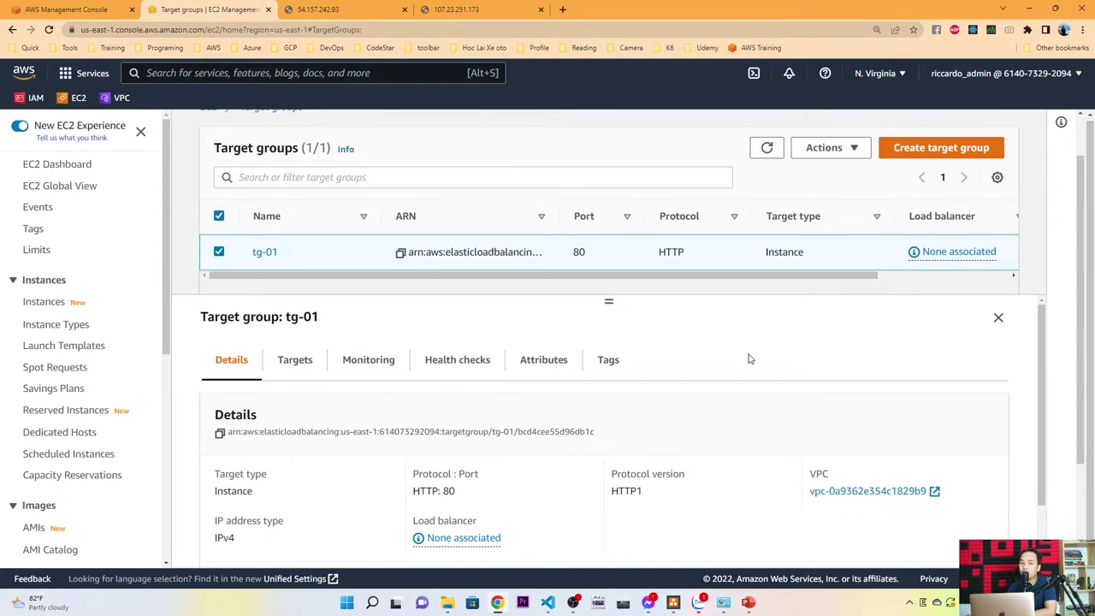
pyautogui.scroll(-1, 657, 400)
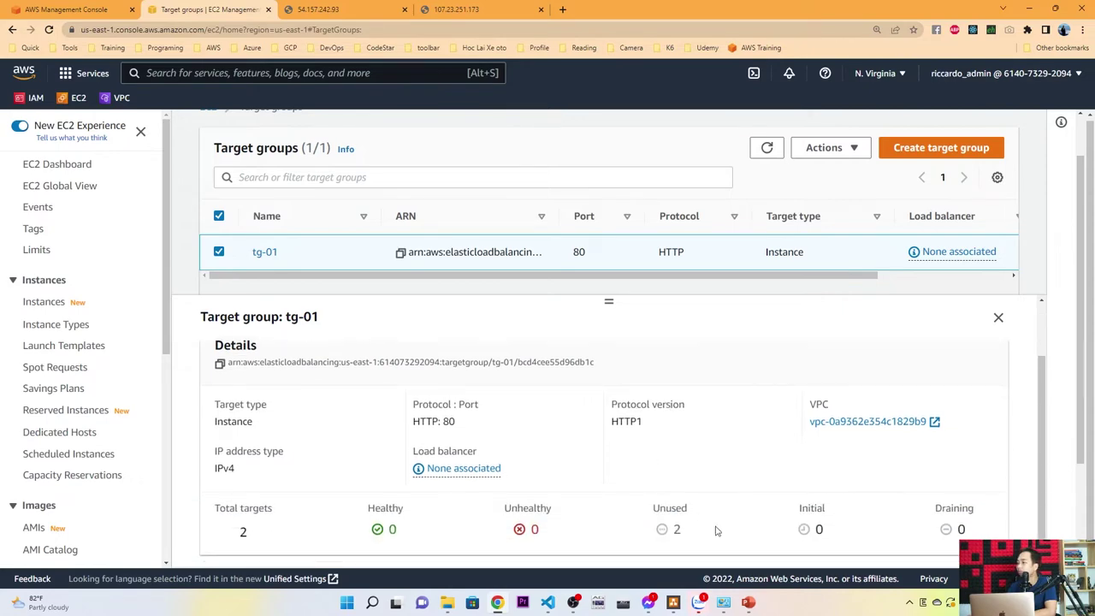
# - Check the Lab1 instructions and the part 1 diagram in the PowerPoint slides, and return to the browser
pyautogui.click(749, 602)
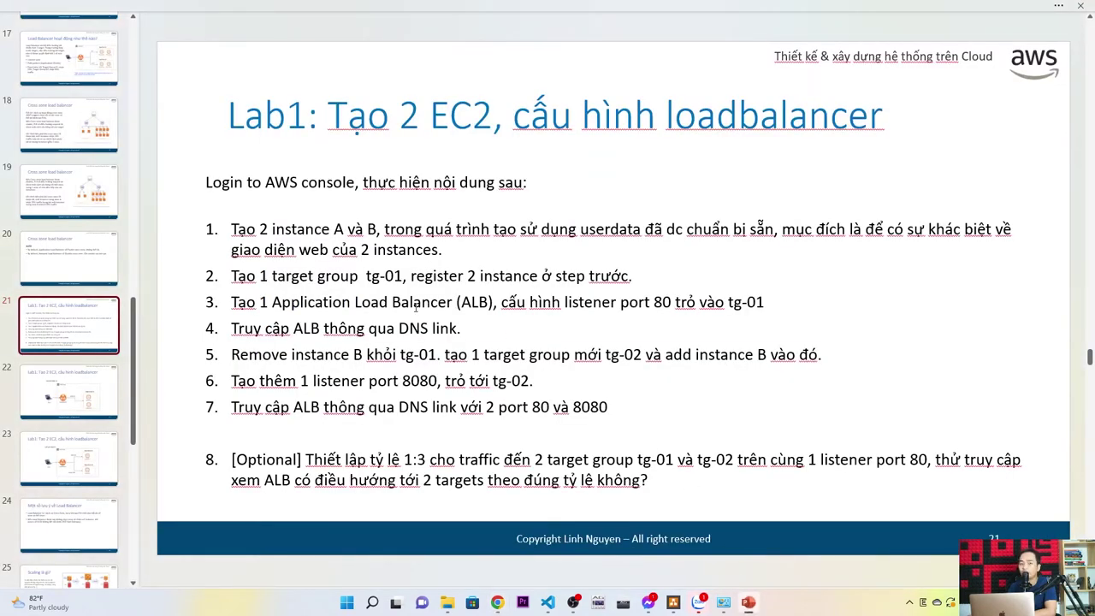
pyautogui.scroll(-1, 162, 396)
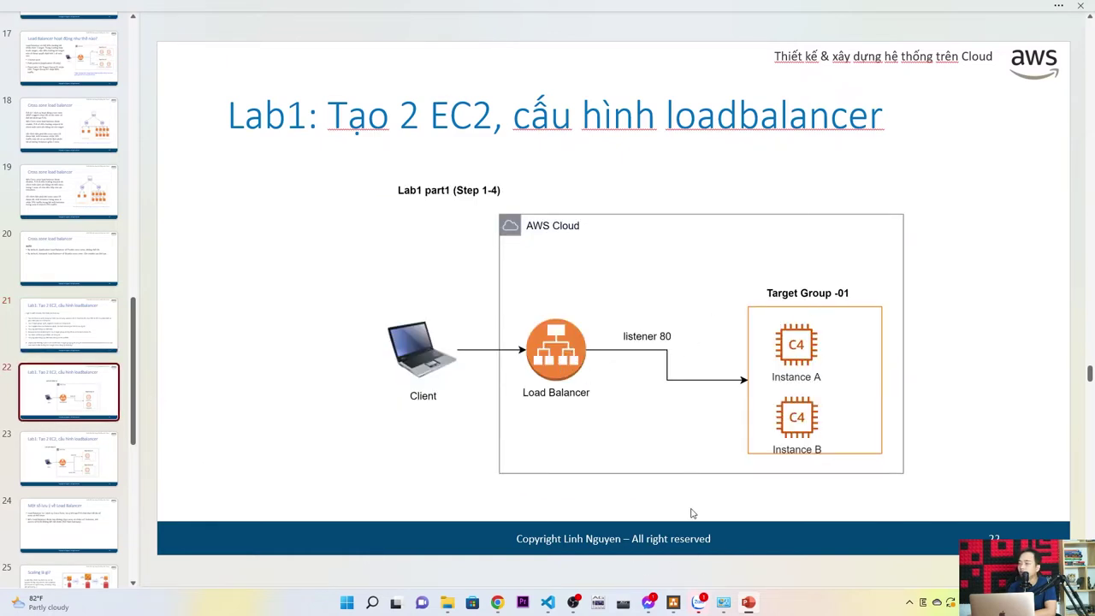
pyautogui.click(497, 602)
# - Open the EC2 load balancers page and start creating an Application Load Balancer
pyautogui.scroll(-5, 82, 306)
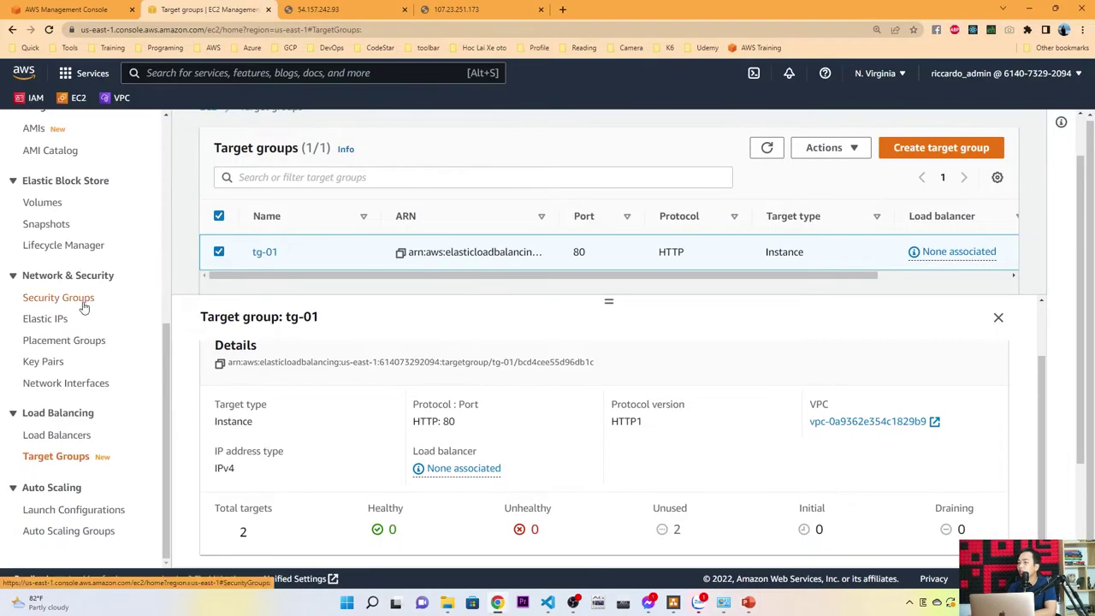
pyautogui.click(76, 436)
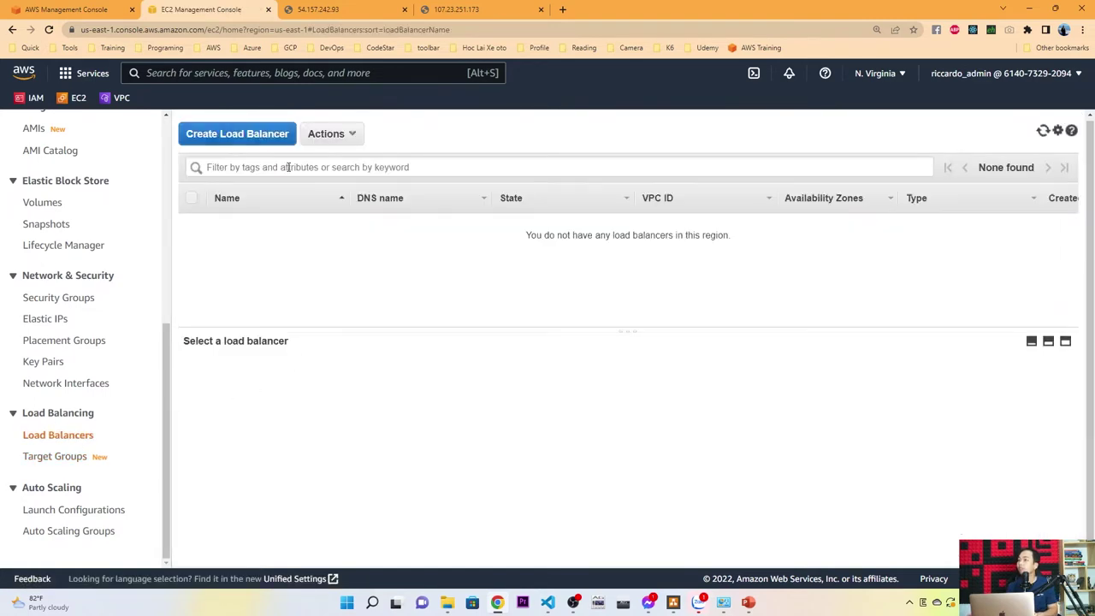
pyautogui.click(268, 139)
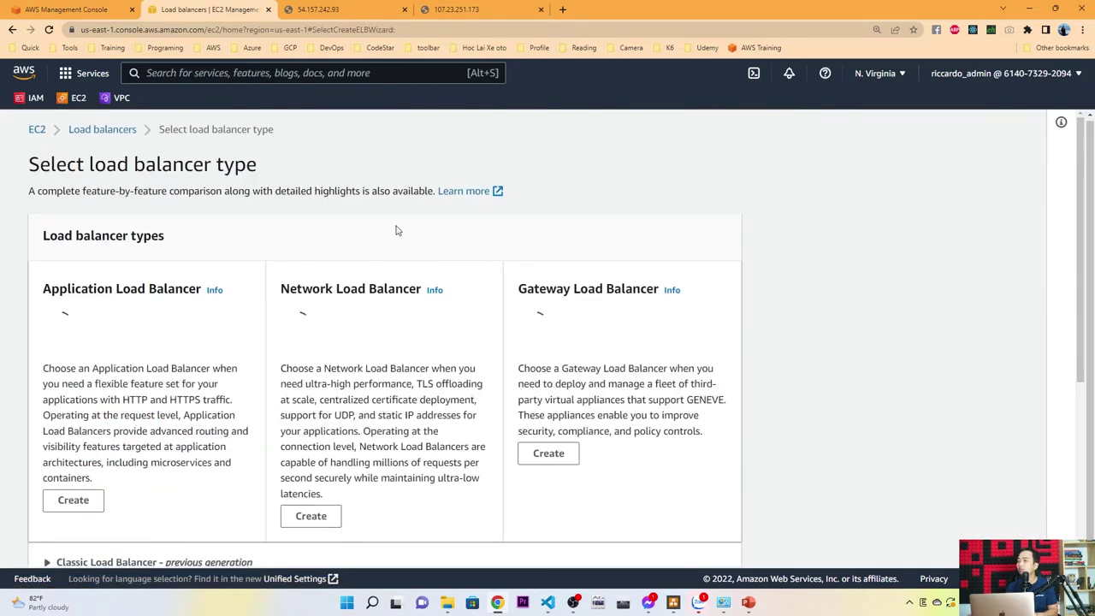
pyautogui.scroll(-5, 90, 363)
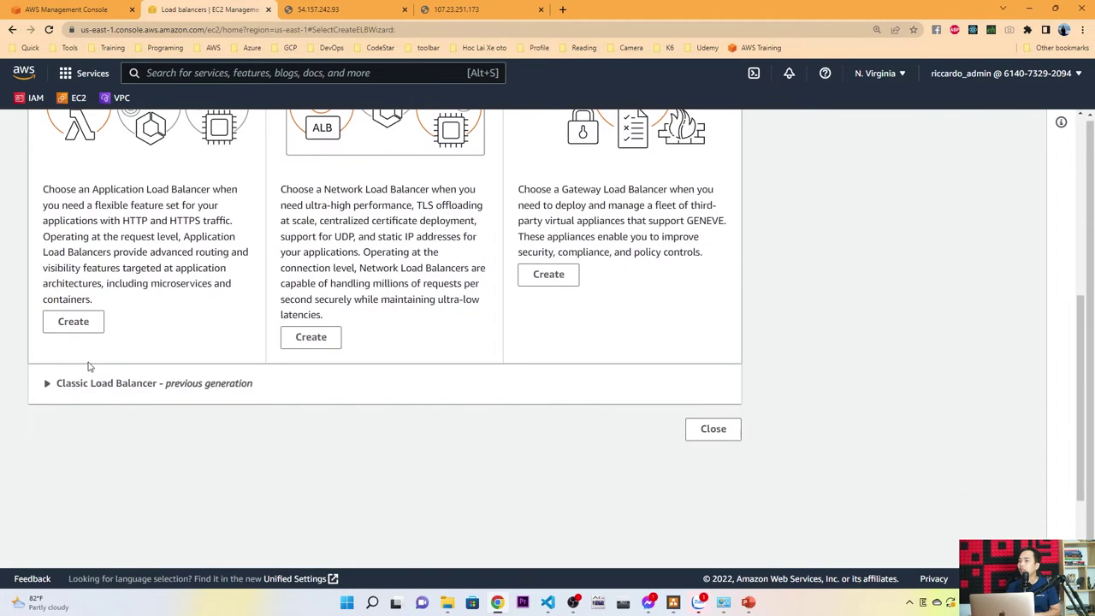
pyautogui.scroll(3, 85, 334)
pyautogui.moveTo(45, 173); pyautogui.dragTo(200, 176)
pyautogui.scroll(-3, 192, 264)
pyautogui.click(86, 383)
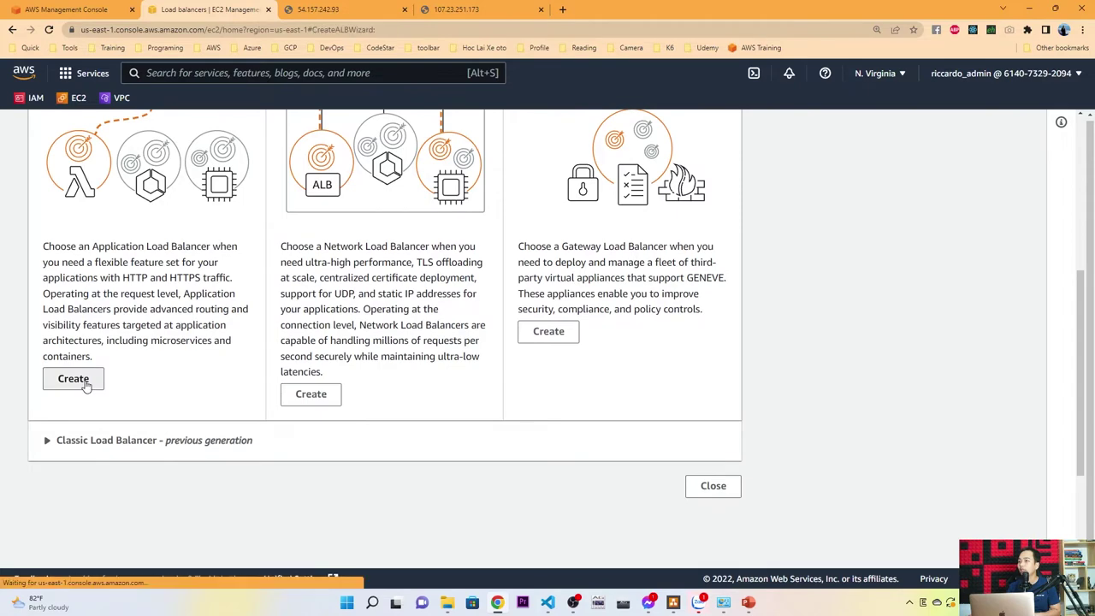
# - Name the load balancer web-alb-01 and keep its scheme Internet-facing
pyautogui.click(136, 399)
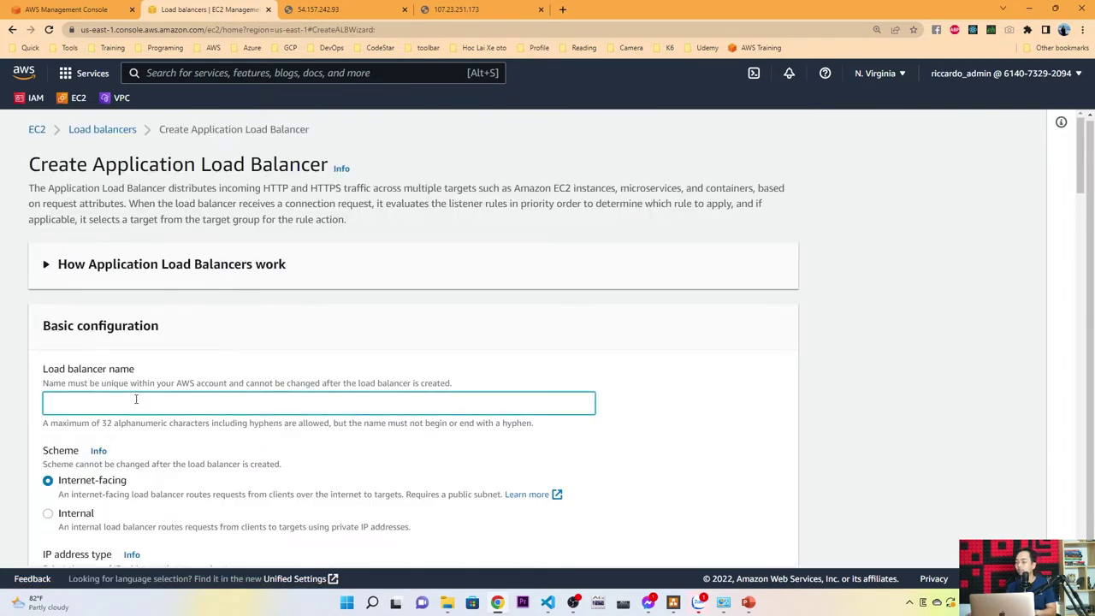
pyautogui.write('web-alb-')
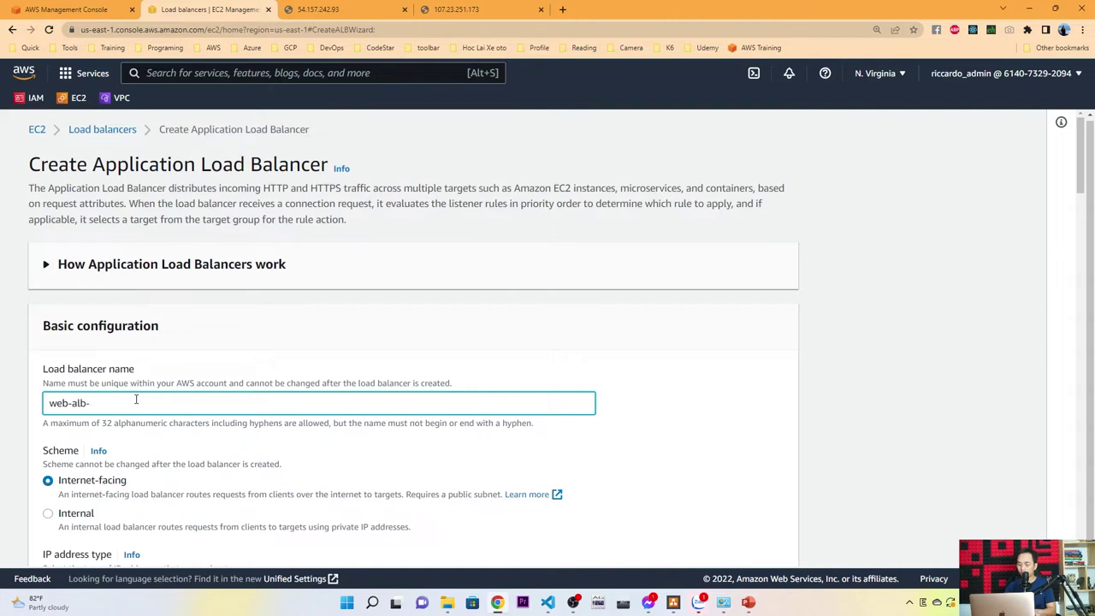
pyautogui.write('01')
pyautogui.scroll(-2, 129, 394)
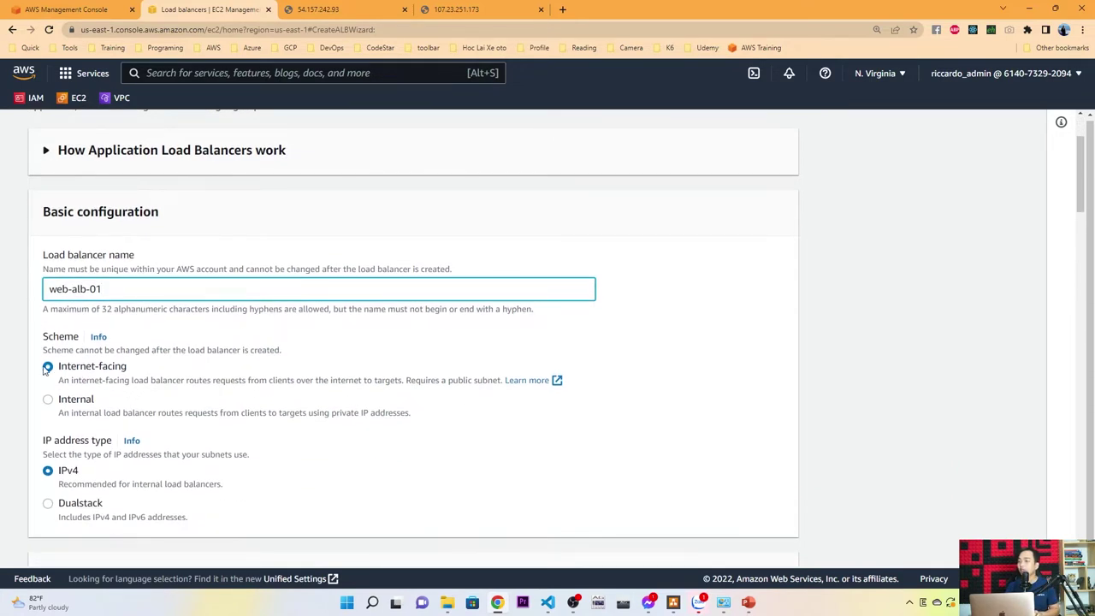
pyautogui.click(47, 368)
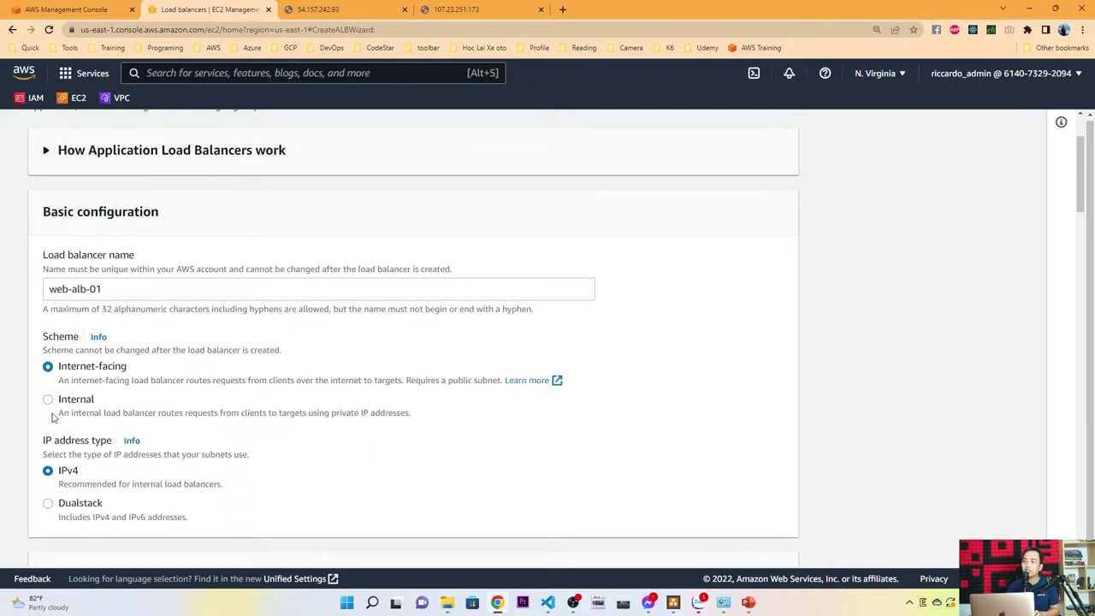
pyautogui.click(49, 400)
pyautogui.click(49, 367)
pyautogui.scroll(-2, 169, 364)
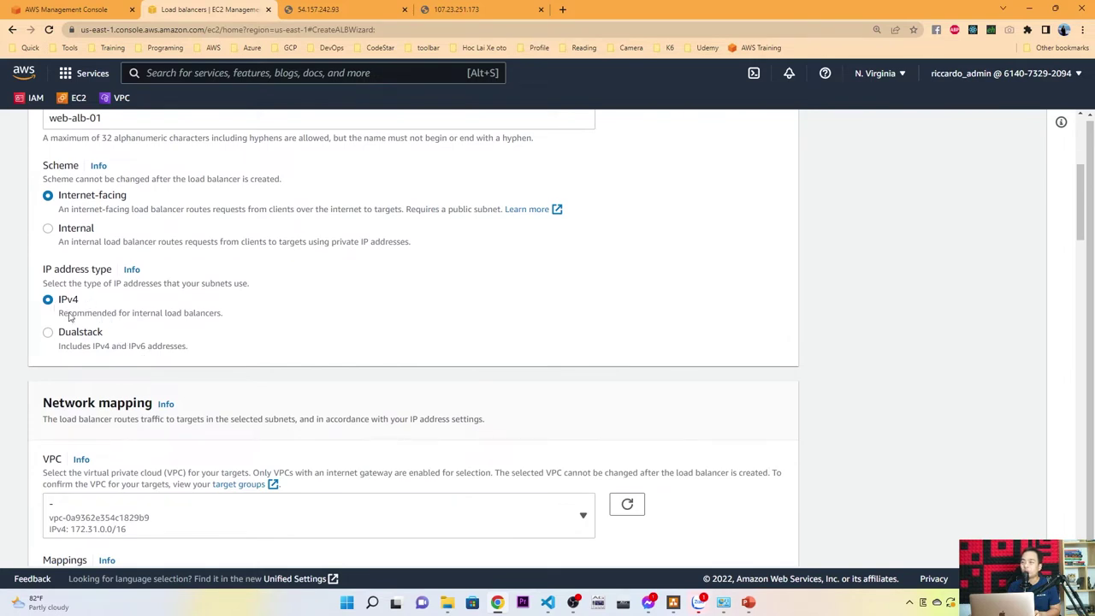
# - Select the VPC with IPv4 range 172.31.0.0/16 for the load balancer's network mapping
pyautogui.scroll(-4, 146, 326)
pyautogui.click(143, 302)
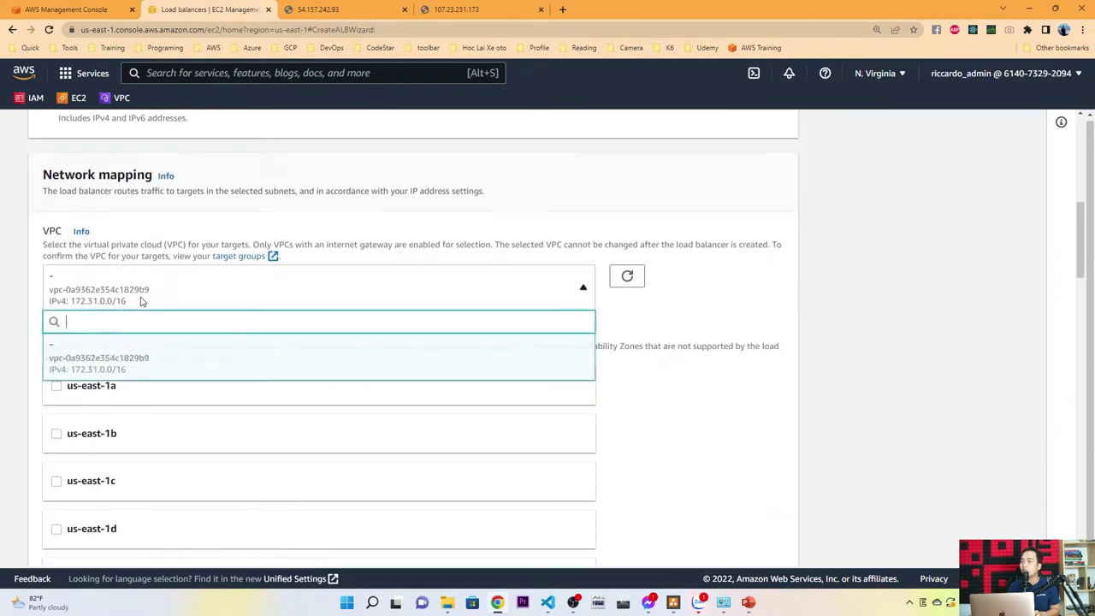
pyautogui.click(126, 359)
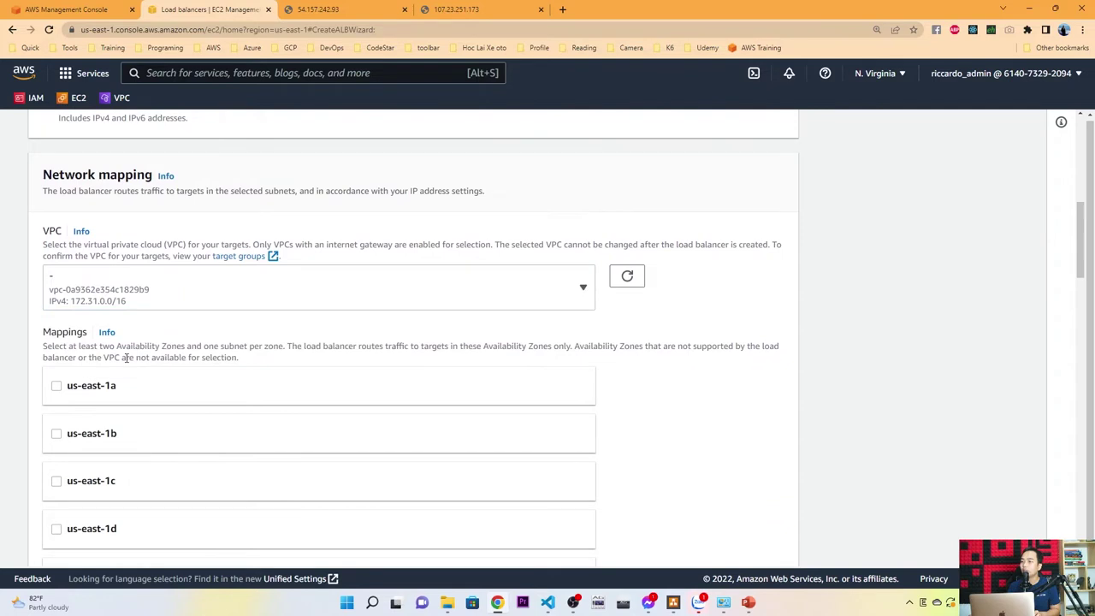
# - Map the load balancer to all six availability zones, us-east-1a through us-east-1f
pyautogui.click(56, 385)
pyautogui.scroll(-2, 61, 423)
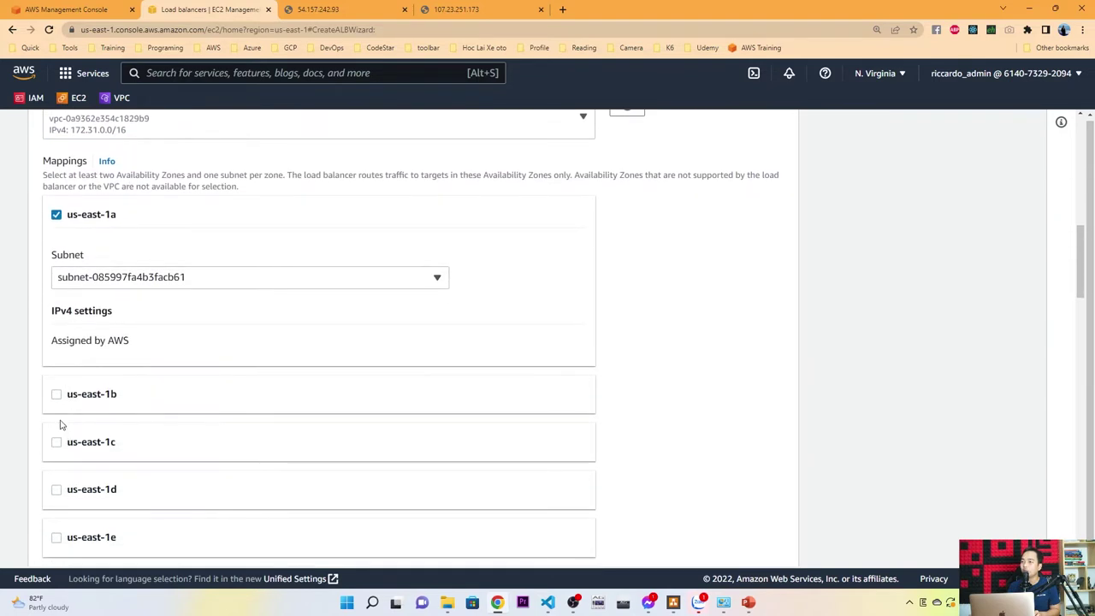
pyautogui.click(57, 395)
pyautogui.scroll(-1, 73, 415)
pyautogui.scroll(-1, 60, 437)
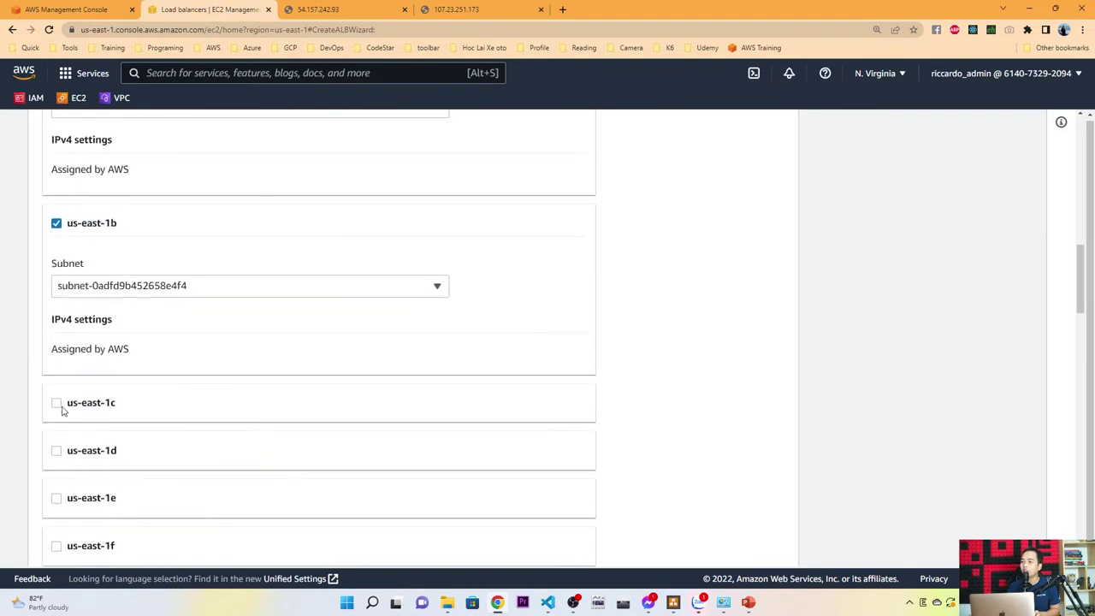
pyautogui.click(84, 404)
pyautogui.scroll(-1, 82, 411)
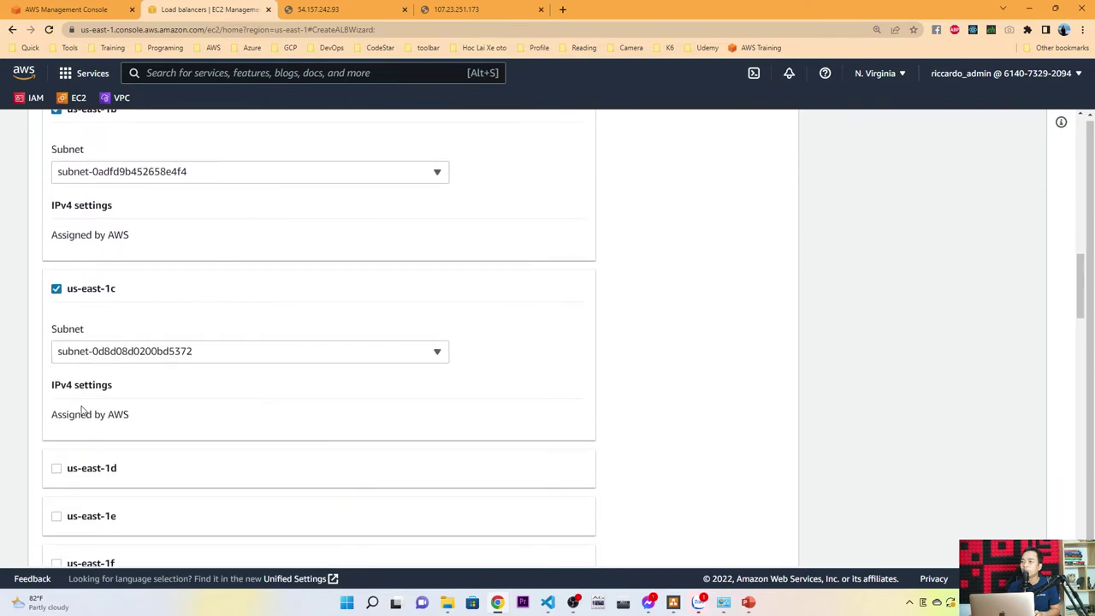
pyautogui.click(56, 471)
pyautogui.scroll(-2, 60, 470)
pyautogui.click(56, 535)
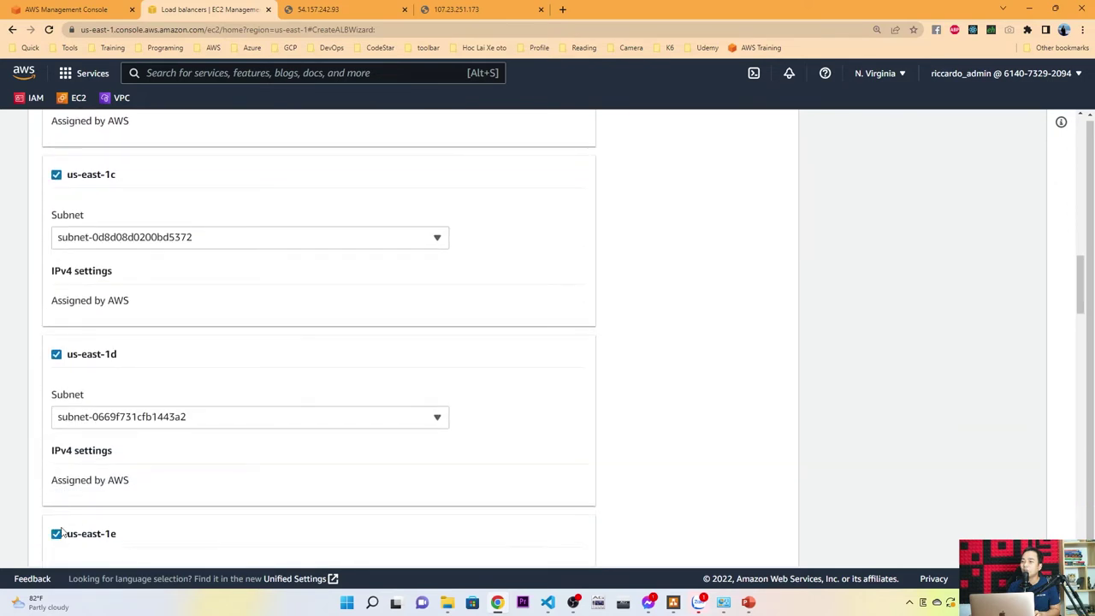
pyautogui.scroll(-3, 119, 496)
pyautogui.scroll(-2, 62, 488)
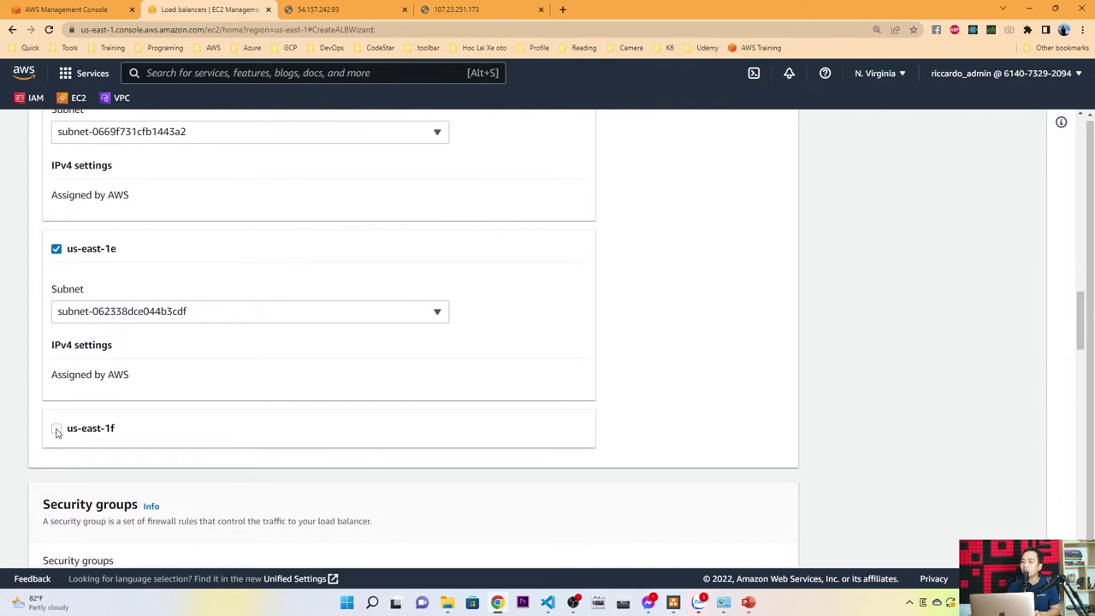
pyautogui.click(57, 430)
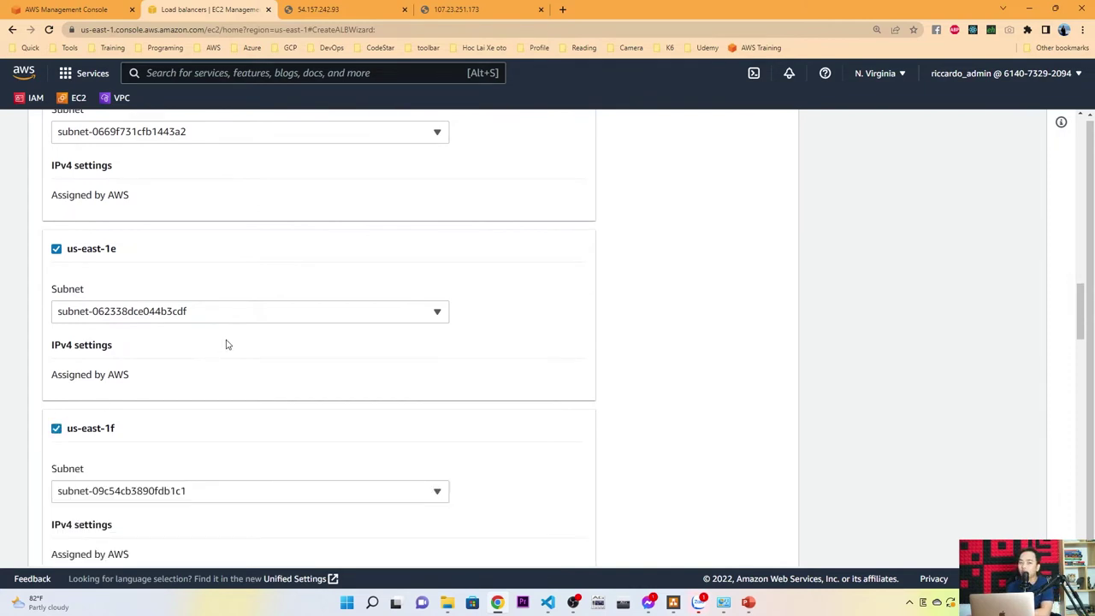
# - Check the subnet choices for us-east-1f and keep subnet-09c54cb3890fdb1c1
pyautogui.scroll(-1, 214, 368)
pyautogui.click(187, 432)
pyautogui.click(166, 457)
pyautogui.scroll(-1, 253, 379)
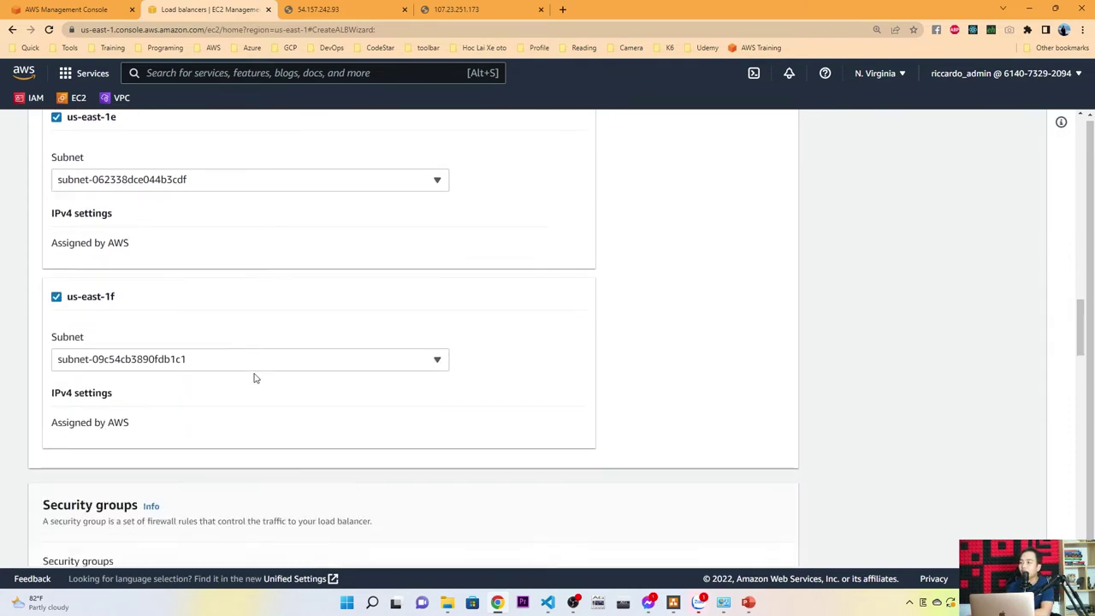
# - Remove the preselected security group and assign the default security group to the load balancer again
pyautogui.scroll(-1, 254, 378)
pyautogui.scroll(-1, 198, 250)
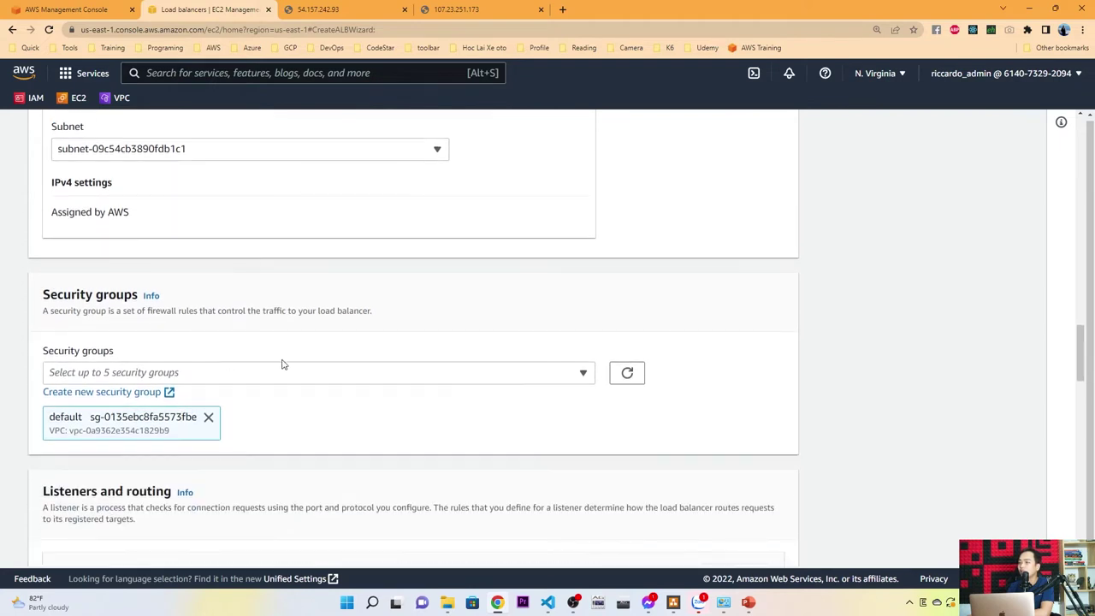
pyautogui.click(208, 417)
pyautogui.click(200, 372)
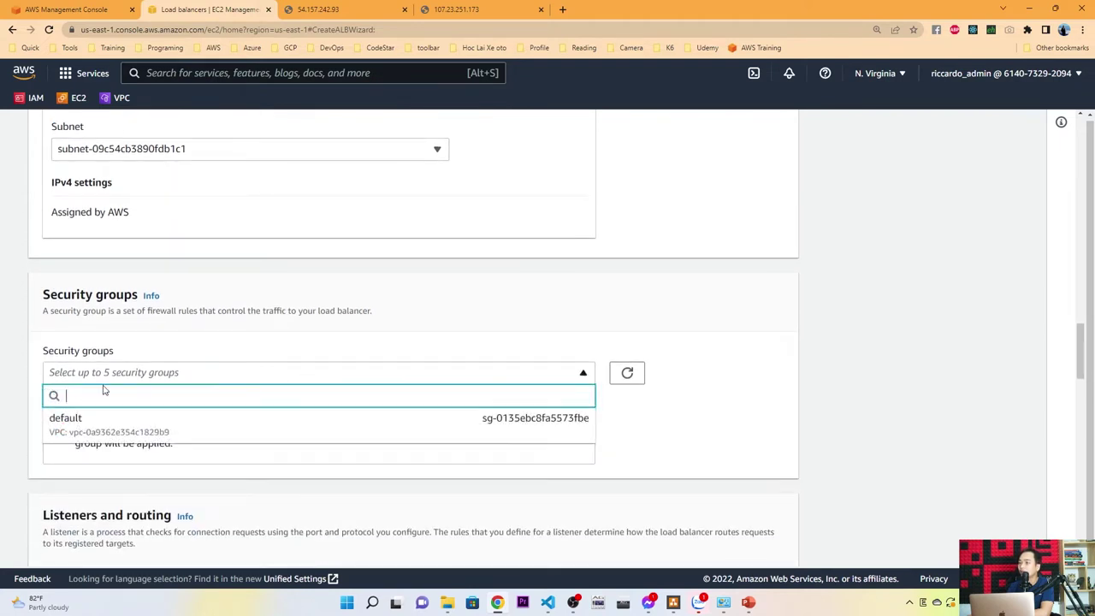
pyautogui.click(90, 421)
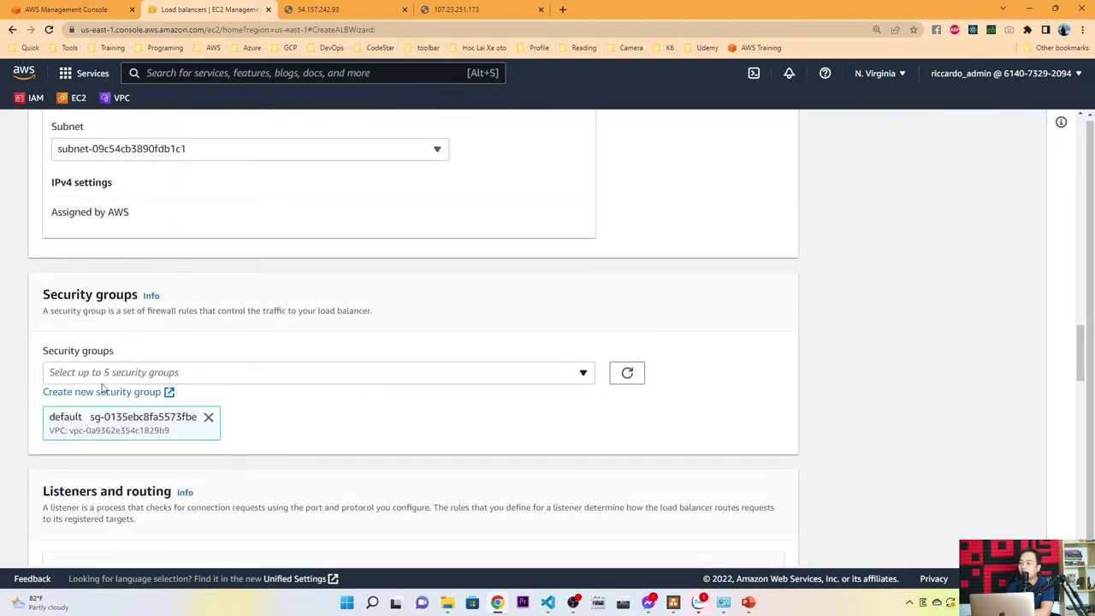
# - Review the protocol and port of the load balancer's default listener in the listeners and routing settings
pyautogui.scroll(-2, 343, 381)
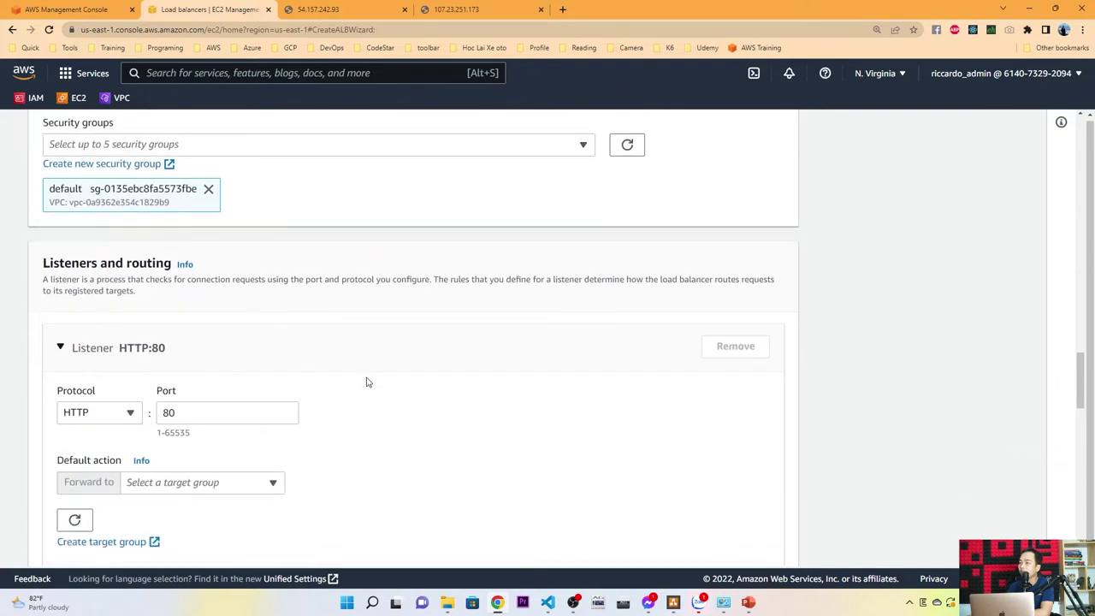
pyautogui.scroll(-1, 366, 383)
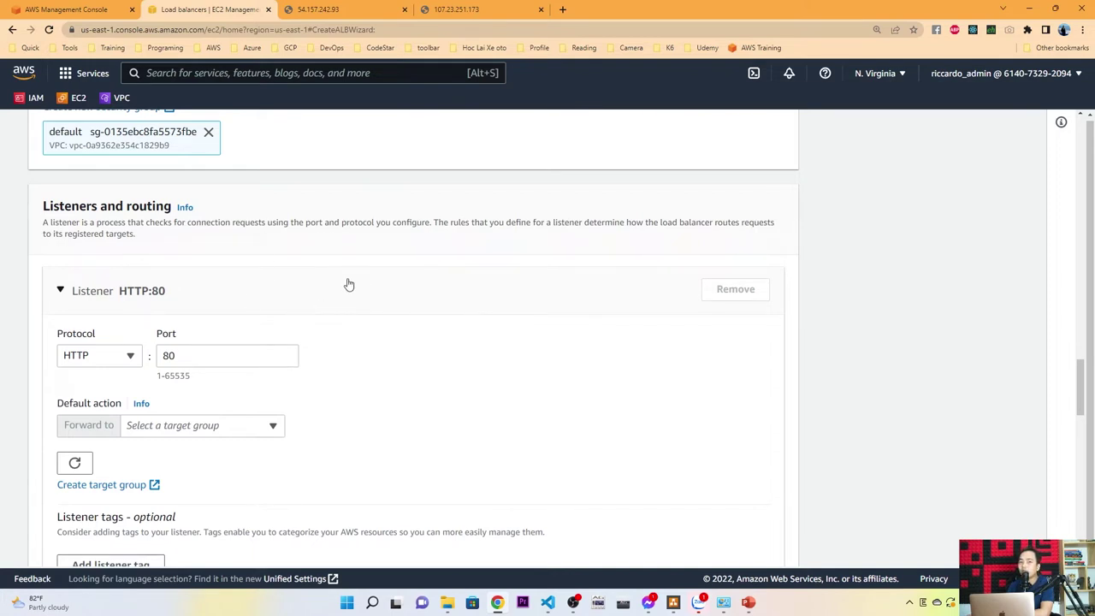
pyautogui.click(182, 359)
pyautogui.doubleClick(182, 358)
pyautogui.click(361, 348)
pyautogui.scroll(-2, 308, 391)
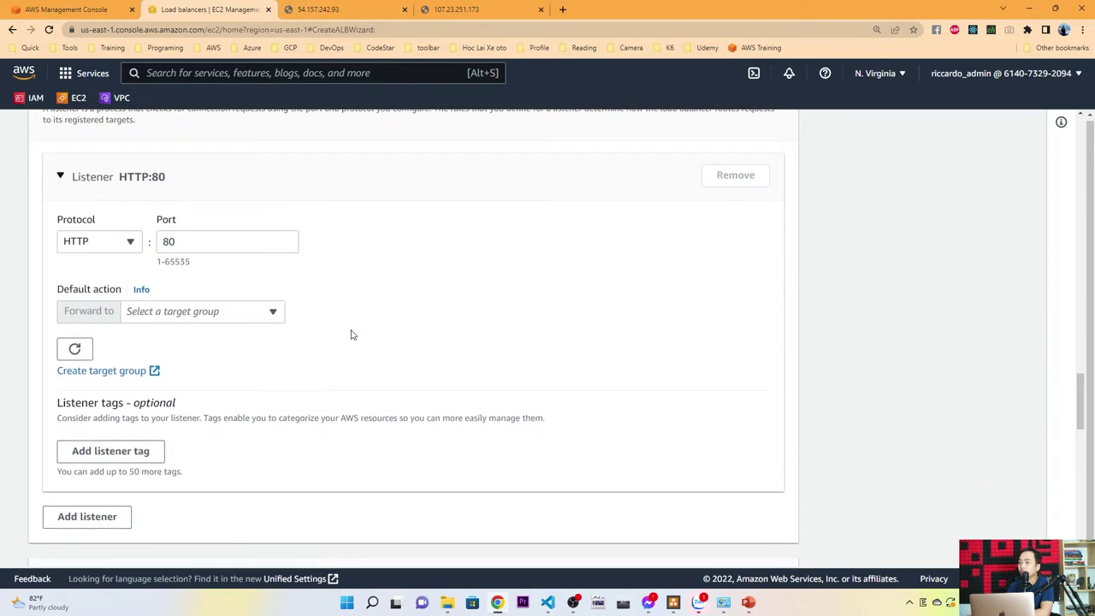
# - Try HTTPS as the listener protocol, and return the listener to HTTP on port 80
pyautogui.click(122, 243)
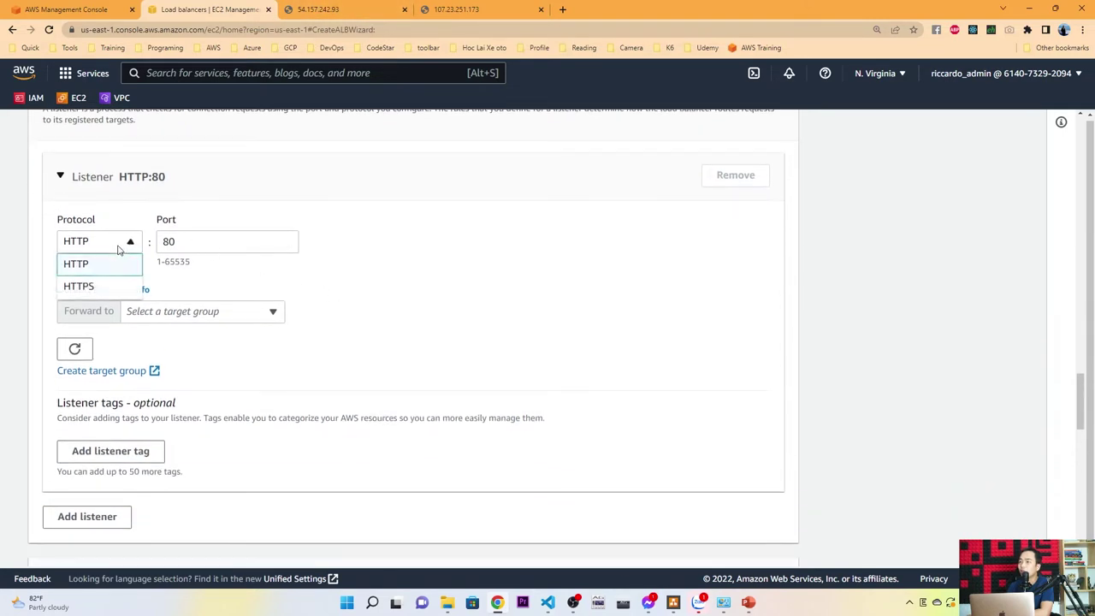
pyautogui.click(96, 288)
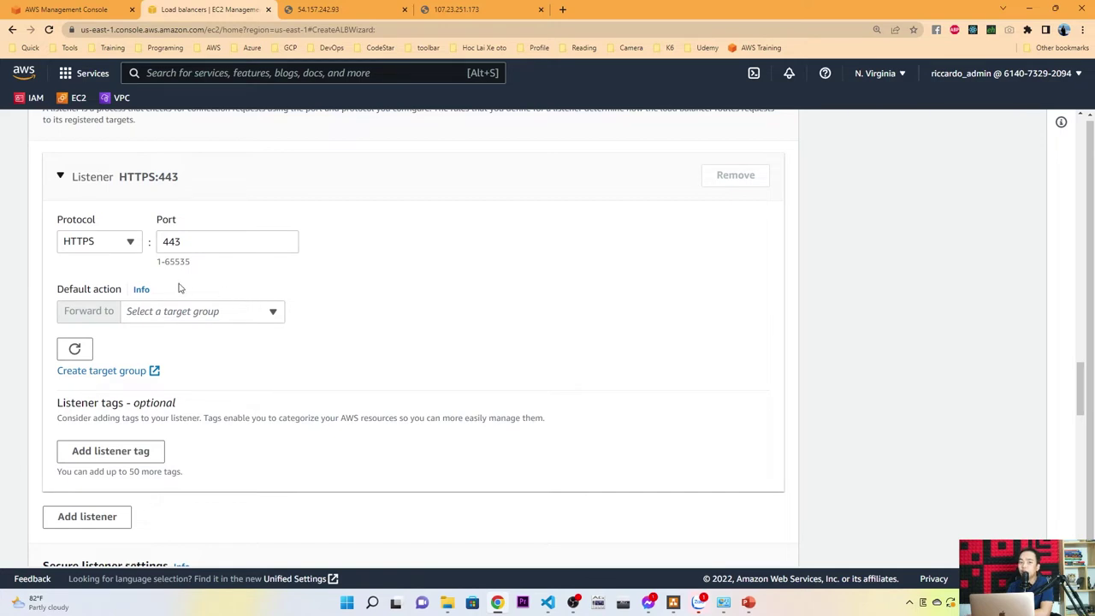
pyautogui.click(130, 245)
pyautogui.click(104, 264)
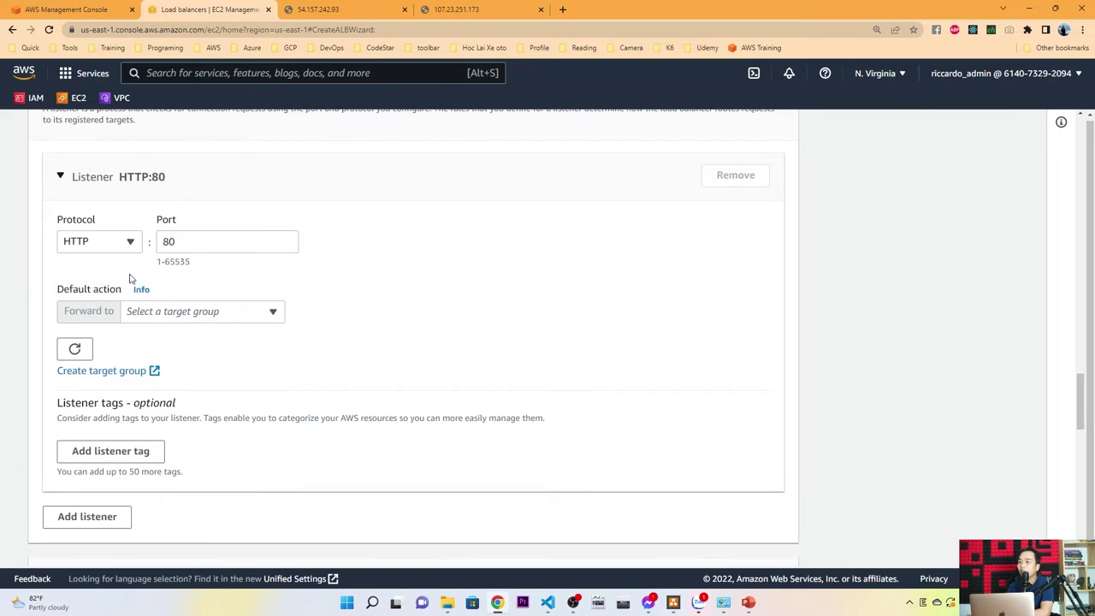
# - Set the HTTP:80 listener's default action to forward to target group tg-01
pyautogui.scroll(-1, 346, 299)
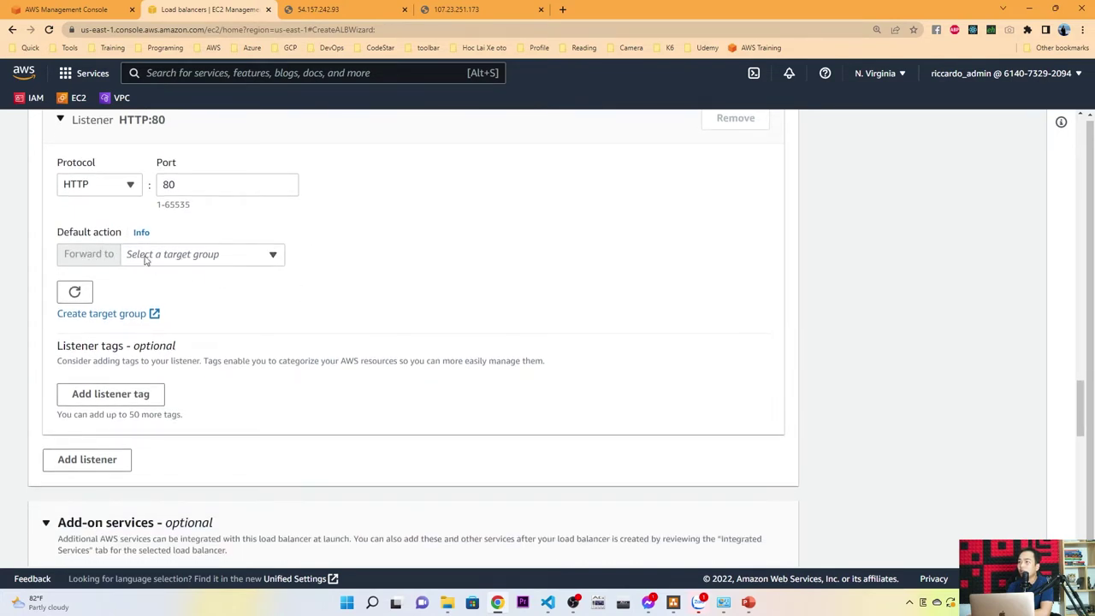
pyautogui.click(186, 255)
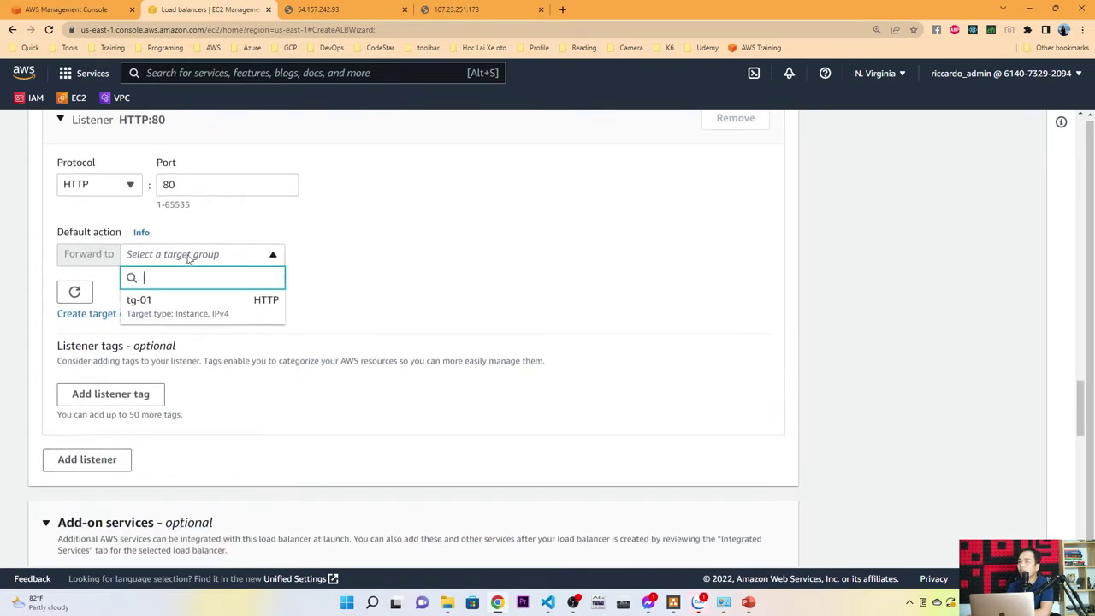
pyautogui.click(156, 306)
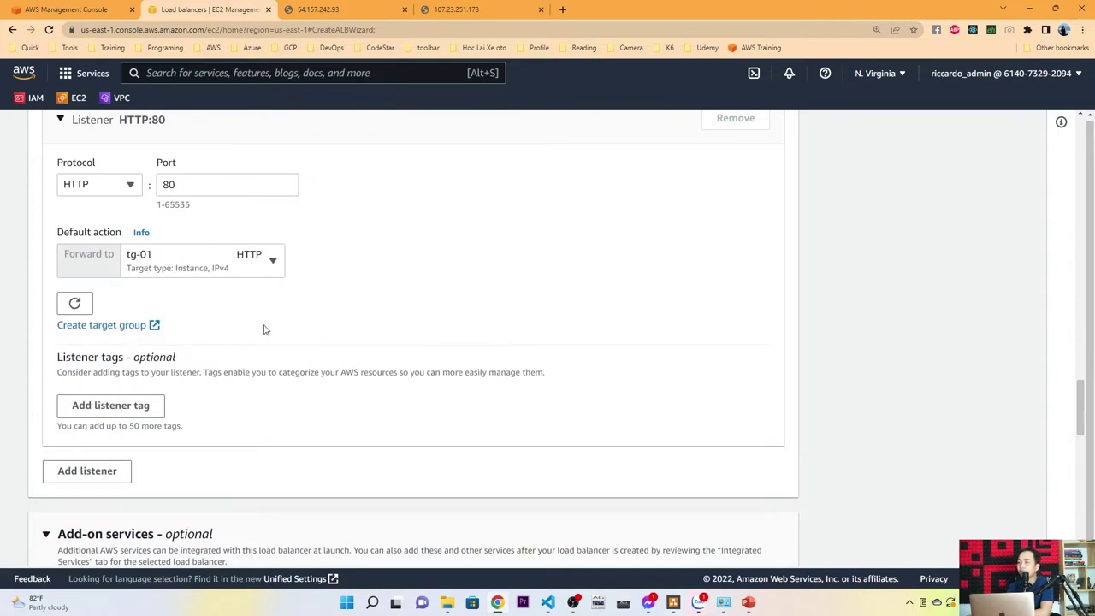
# - Create the load balancer without add-on services or tags and view it in the load balancer list
pyautogui.scroll(-3, 294, 329)
pyautogui.scroll(-10, 294, 329)
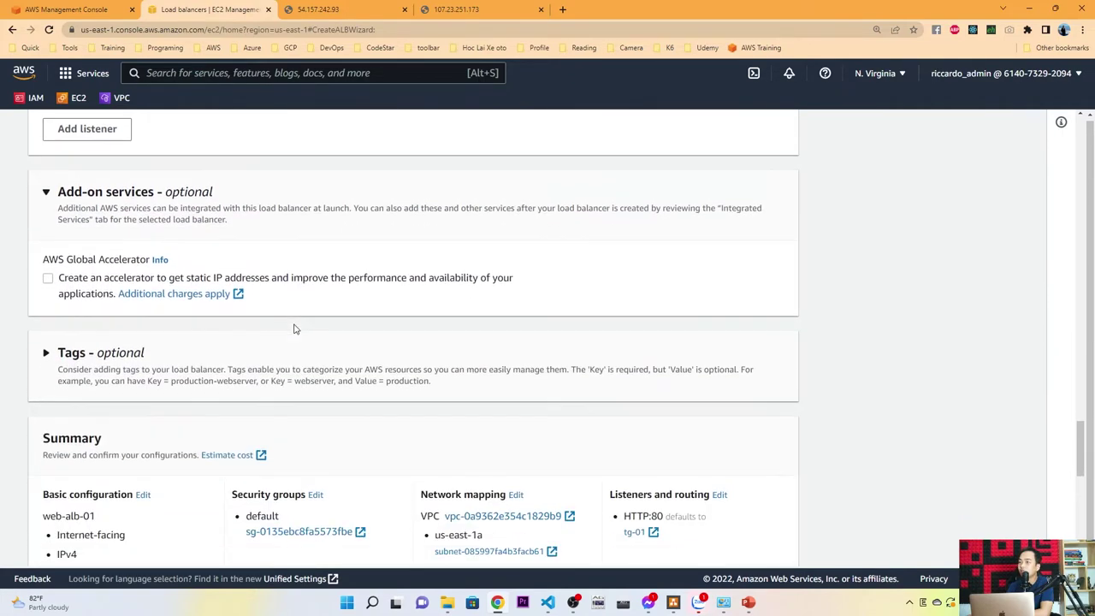
pyautogui.scroll(-2, 294, 329)
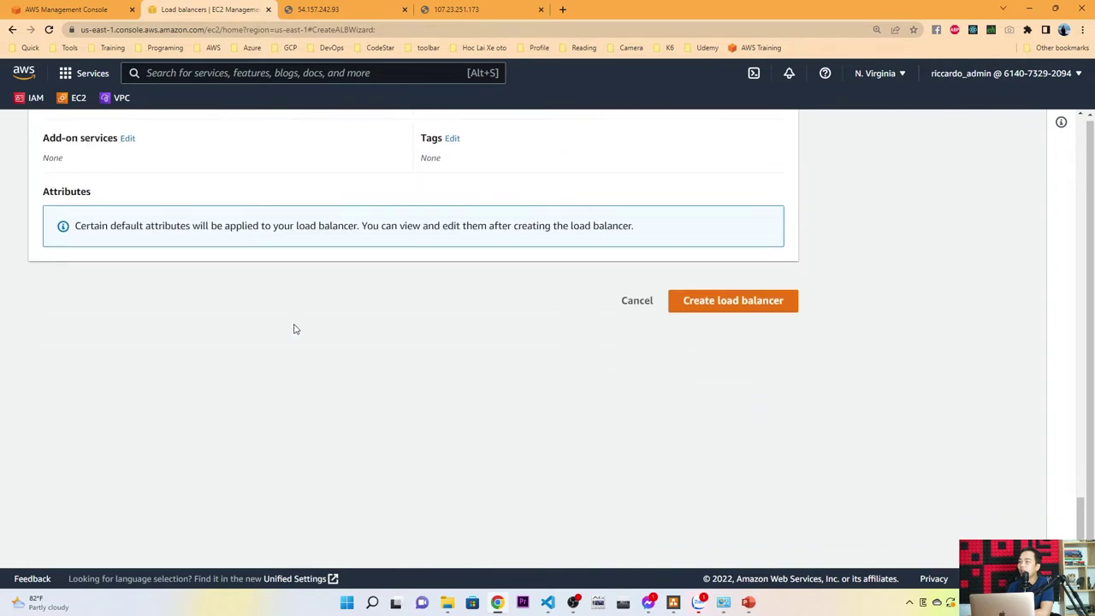
pyautogui.click(738, 304)
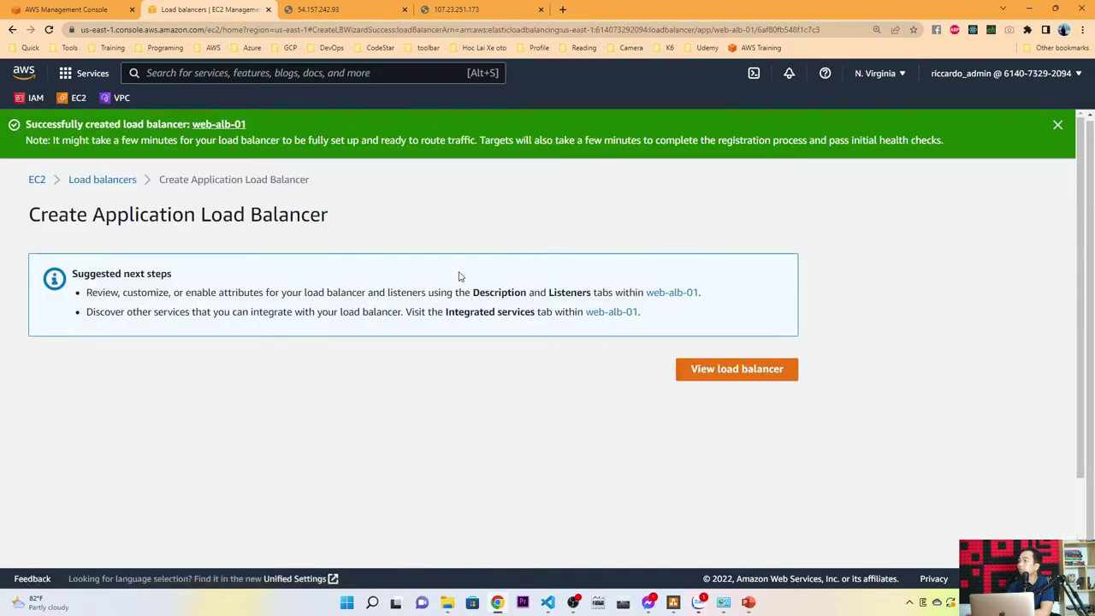
pyautogui.click(1058, 125)
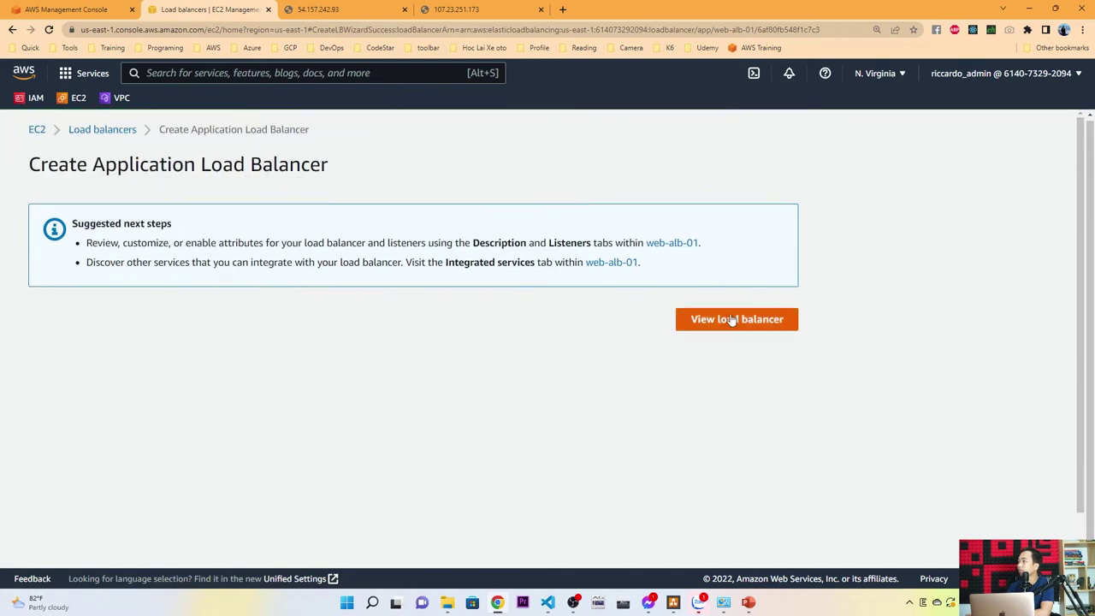
pyautogui.click(728, 319)
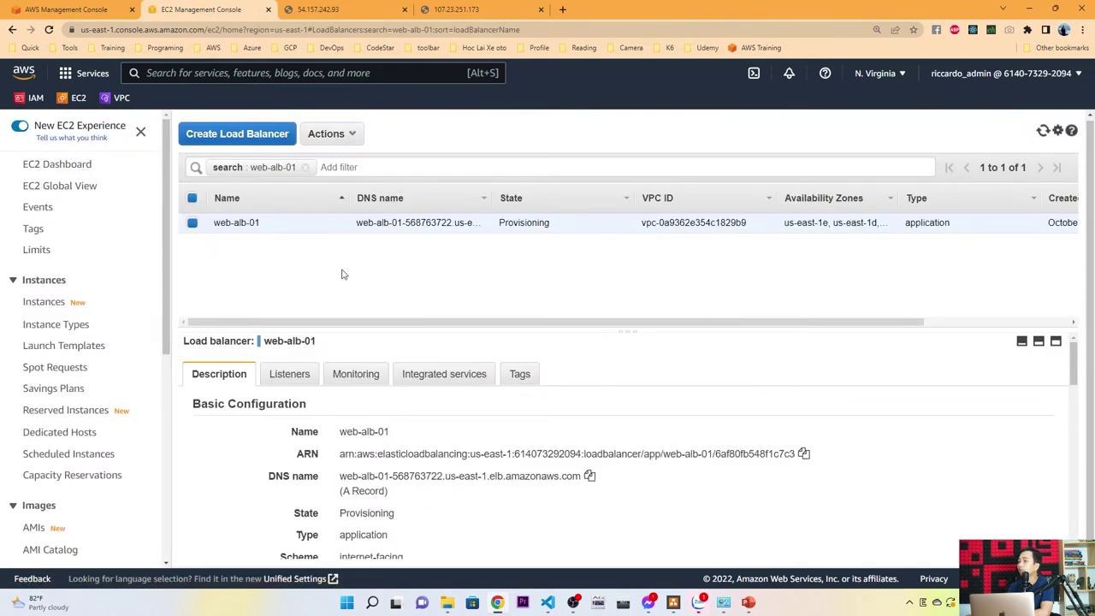
# - Open the registered targets of target group tg-01 and refresh their health status
pyautogui.scroll(-3, 58, 304)
pyautogui.scroll(-2, 58, 308)
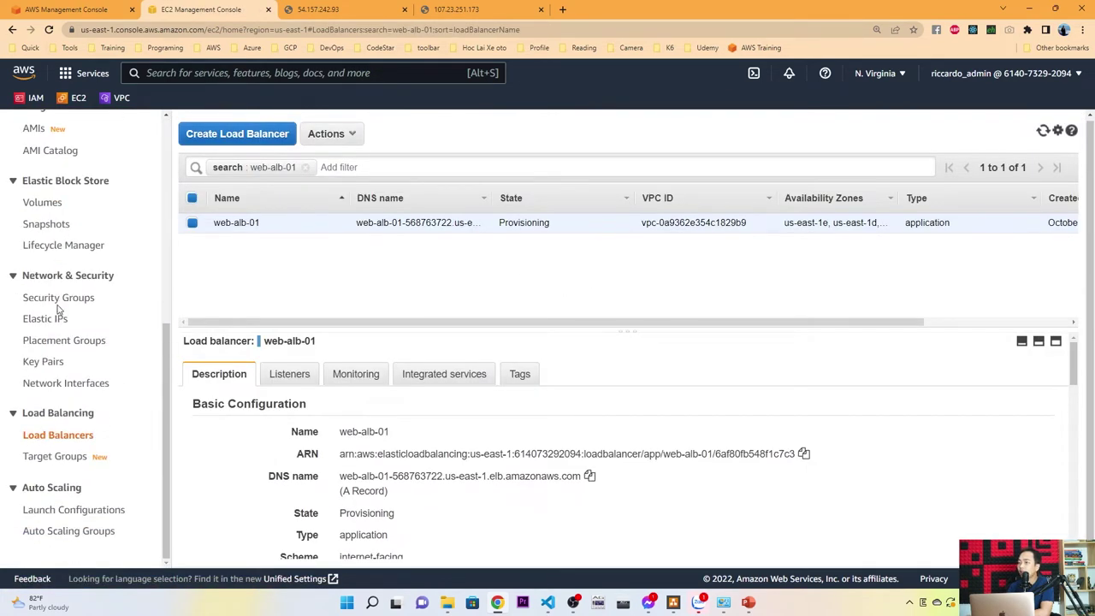
pyautogui.click(62, 456)
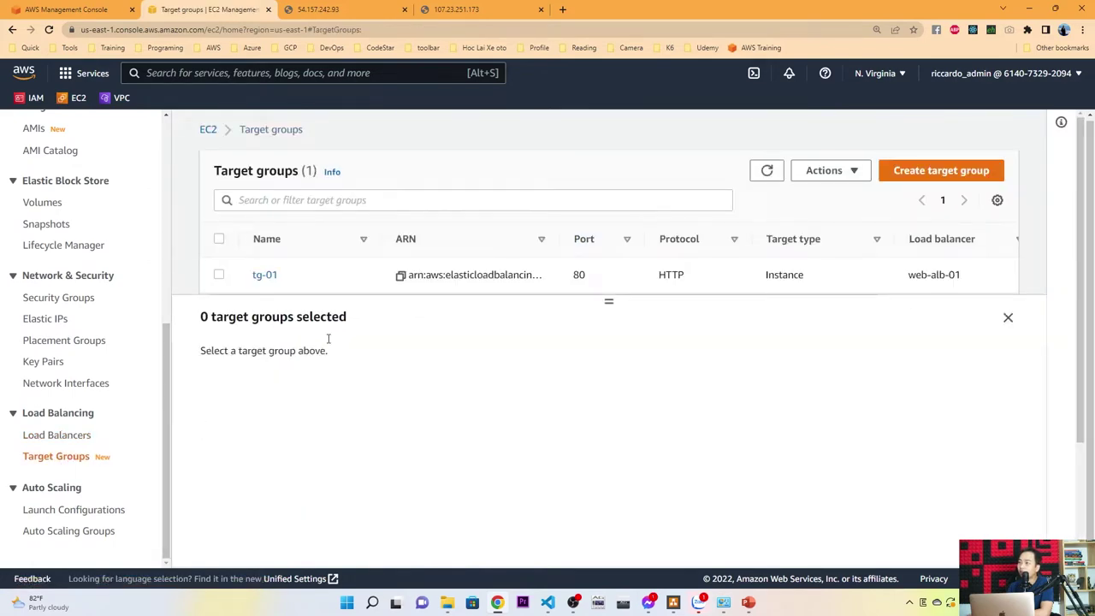
pyautogui.click(345, 281)
pyautogui.click(300, 363)
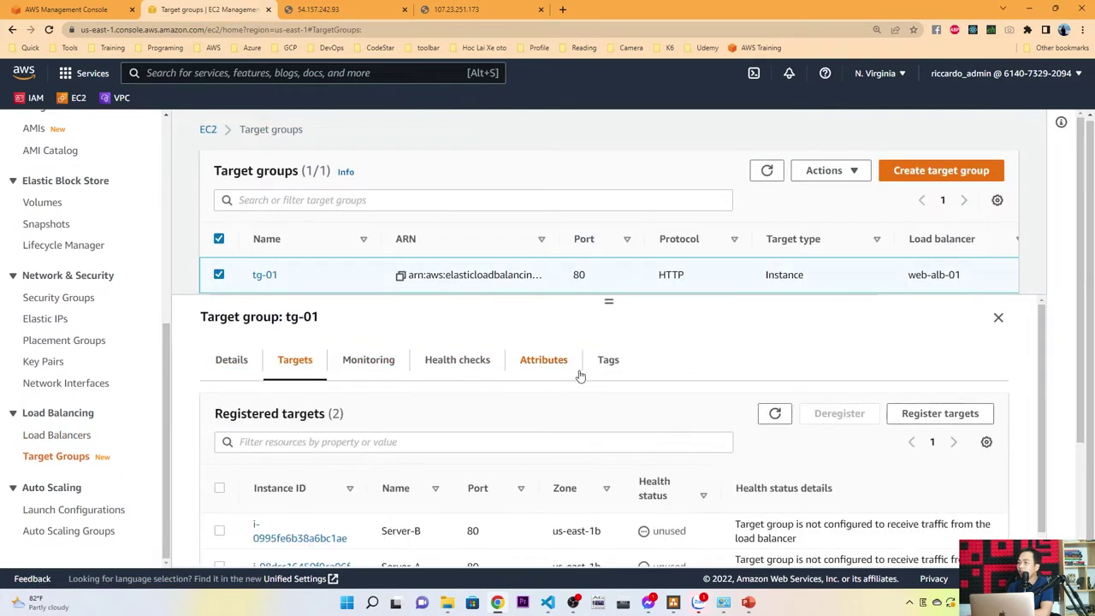
pyautogui.scroll(-1, 580, 376)
pyautogui.click(774, 387)
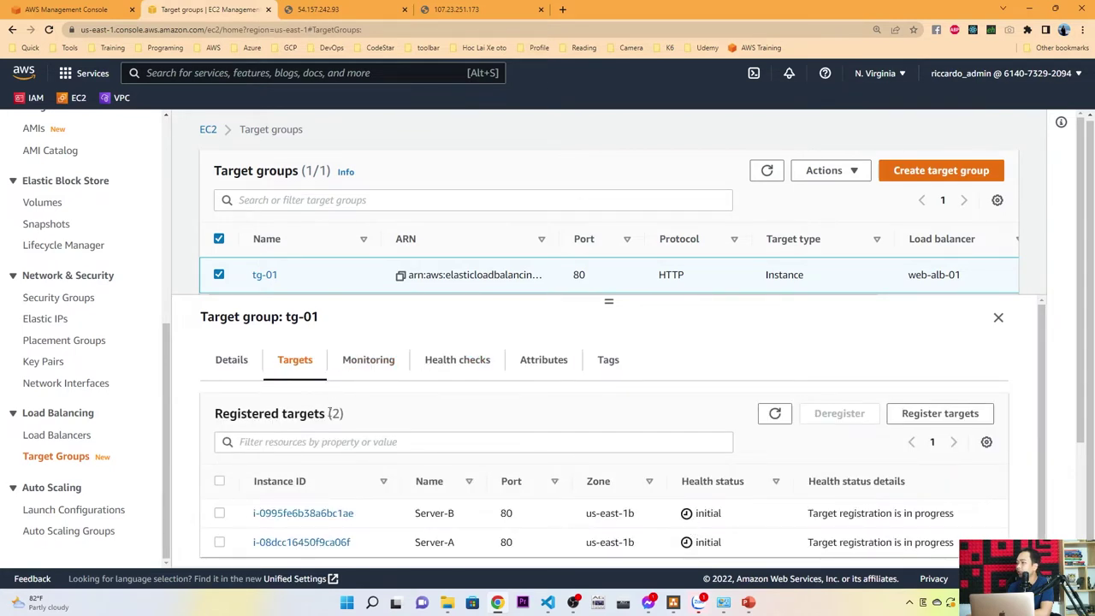
# - Check the healthy target count in tg-01's details, refreshing the target group list once
pyautogui.click(248, 366)
pyautogui.scroll(-2, 564, 391)
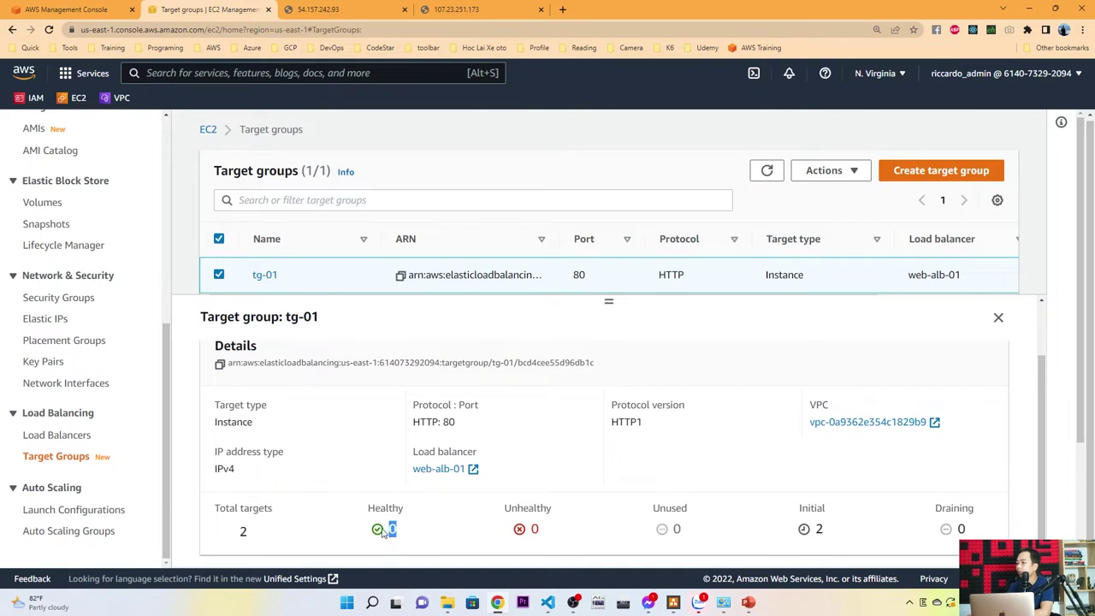
pyautogui.click(767, 170)
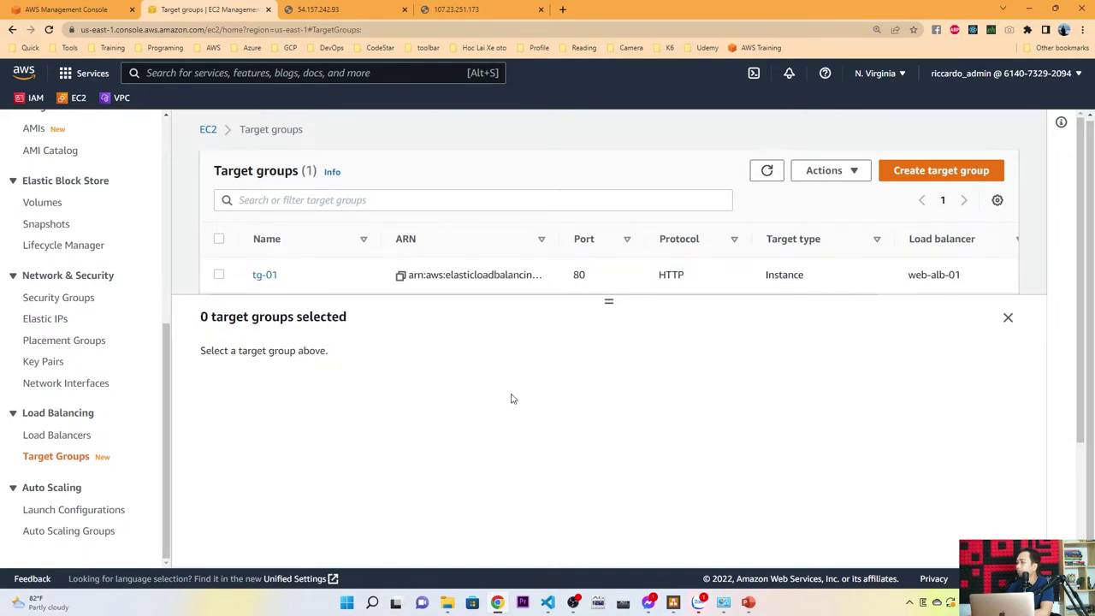
pyautogui.click(330, 281)
pyautogui.scroll(-1, 522, 423)
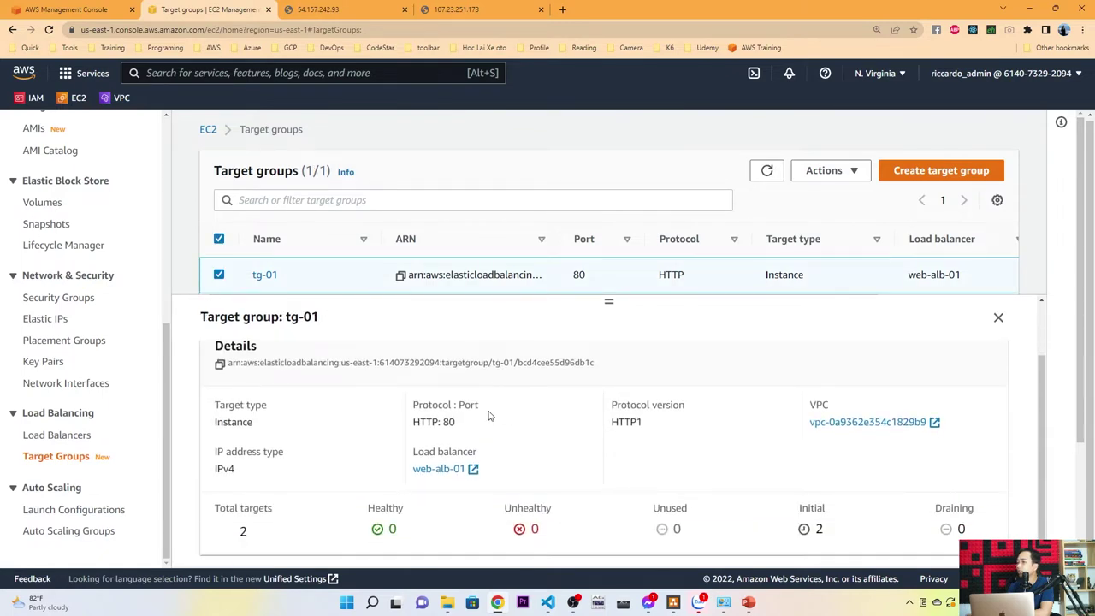
# - Return to the load balancers, enlarge web-alb-01's description area and copy its DNS name
pyautogui.click(57, 438)
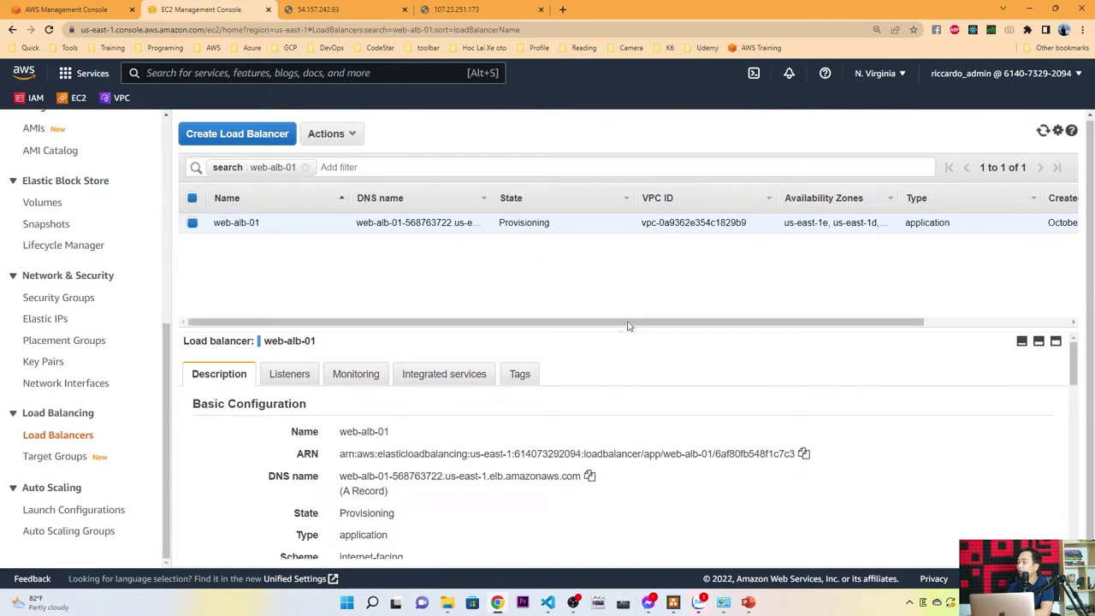
pyautogui.moveTo(631, 332); pyautogui.dragTo(634, 264)
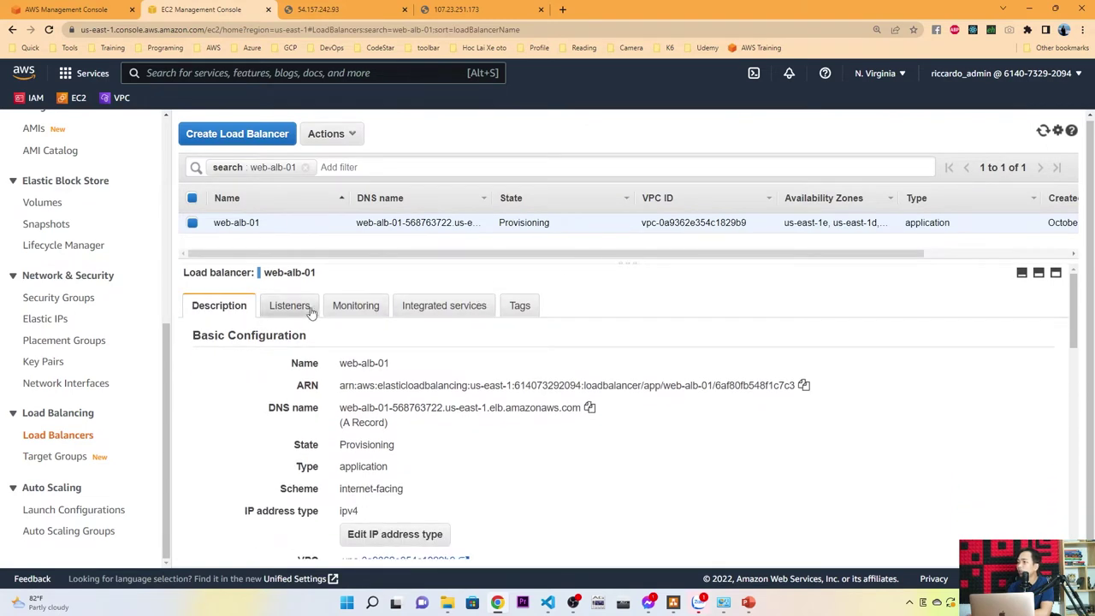
pyautogui.moveTo(267, 408); pyautogui.dragTo(319, 408)
pyautogui.click(318, 409)
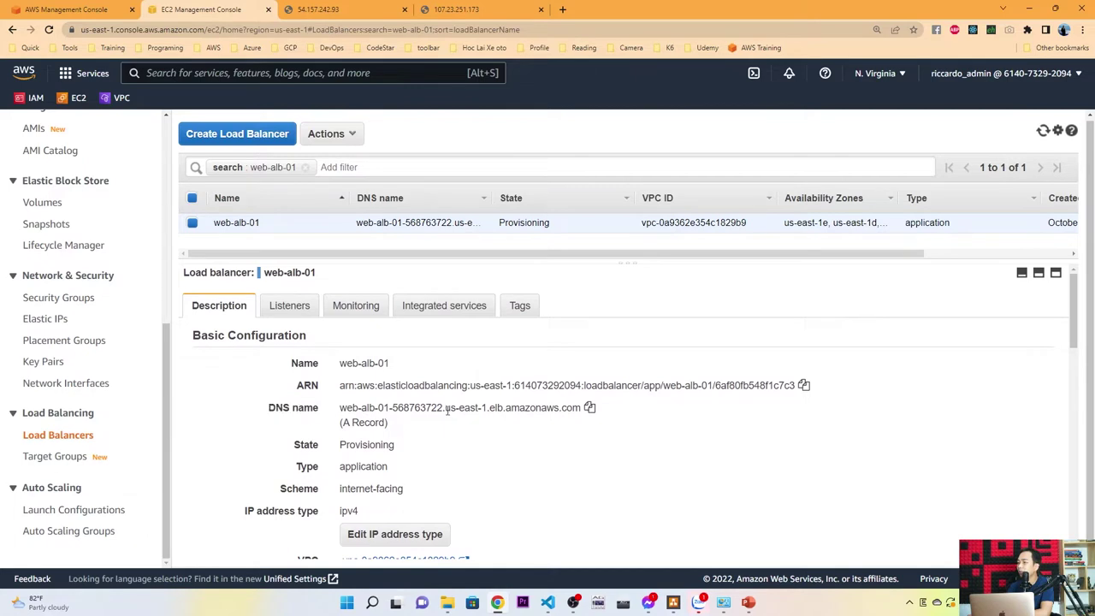
pyautogui.click(590, 408)
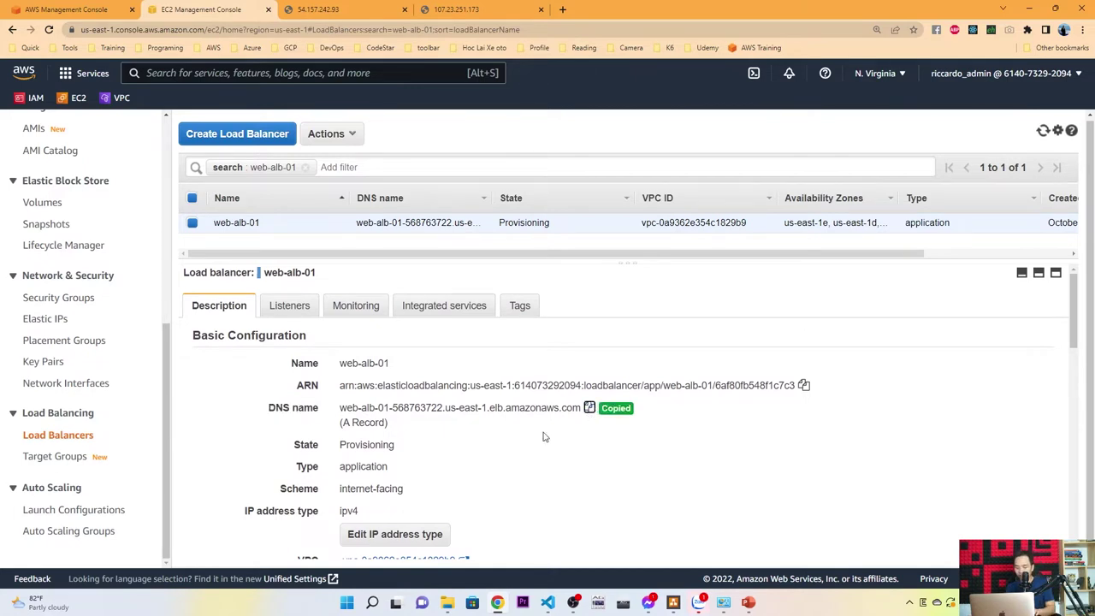
# - Open the copied load balancer DNS name with port 80 in a new browser tab
pyautogui.hotkey('ctrl', 't')
pyautogui.hotkey('ctrl', 'v')
pyautogui.write(':')
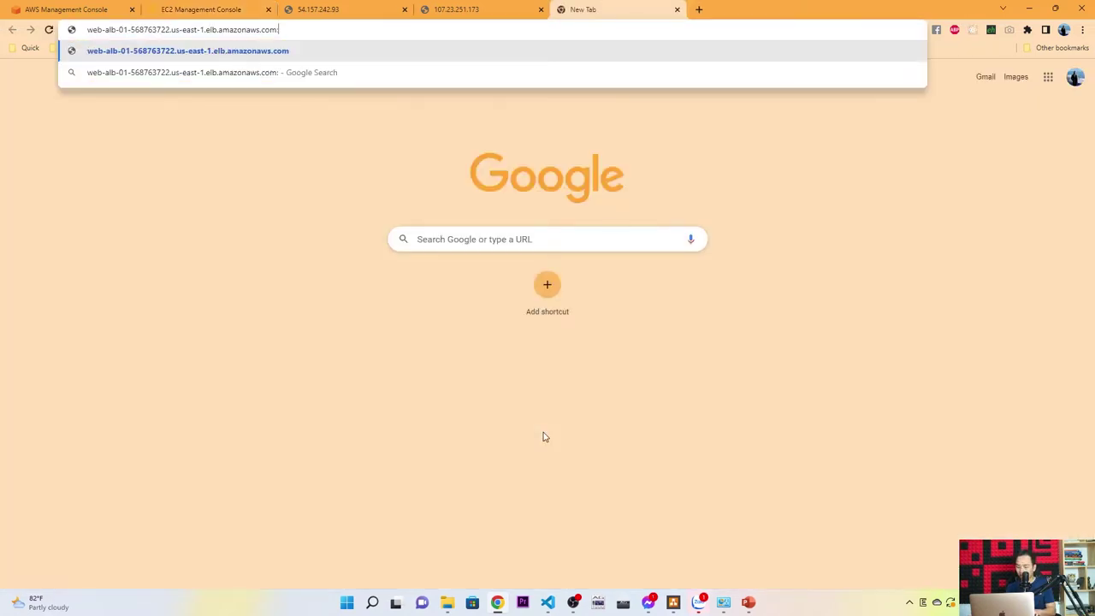
pyautogui.write('80')
pyautogui.press('Return')
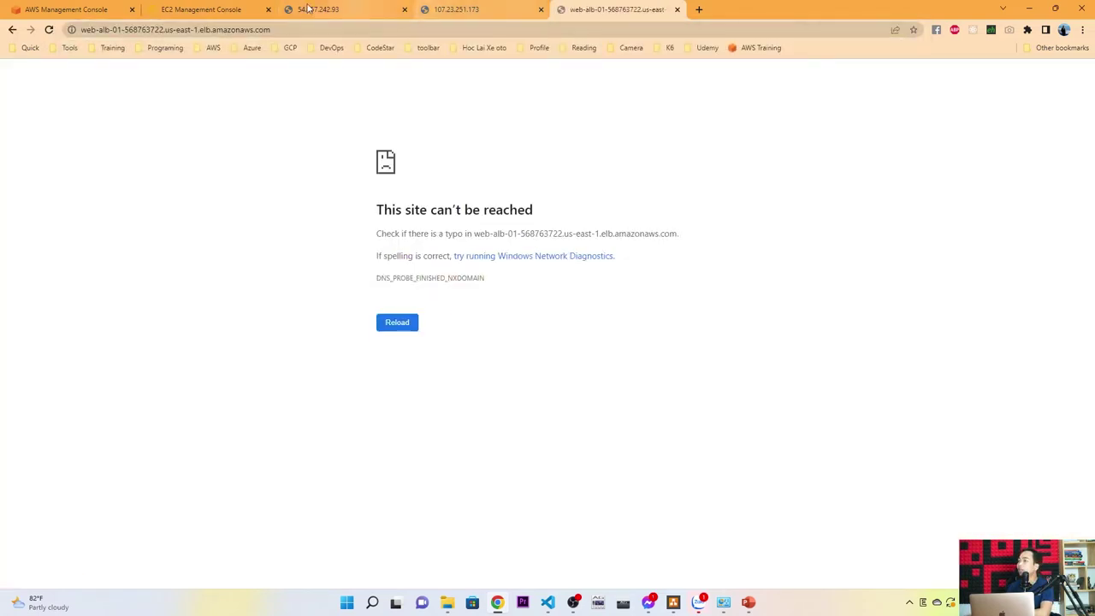
# - Check web-alb-01's state in the load balancer list and reload the website at its DNS name
pyautogui.click(167, 17)
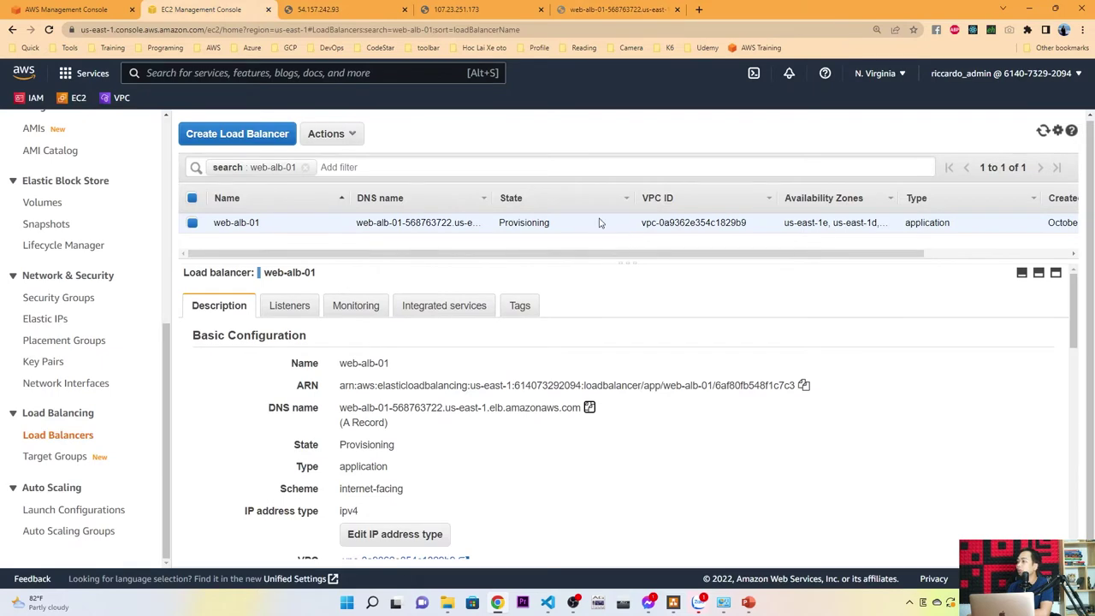
pyautogui.moveTo(599, 223); pyautogui.dragTo(497, 223)
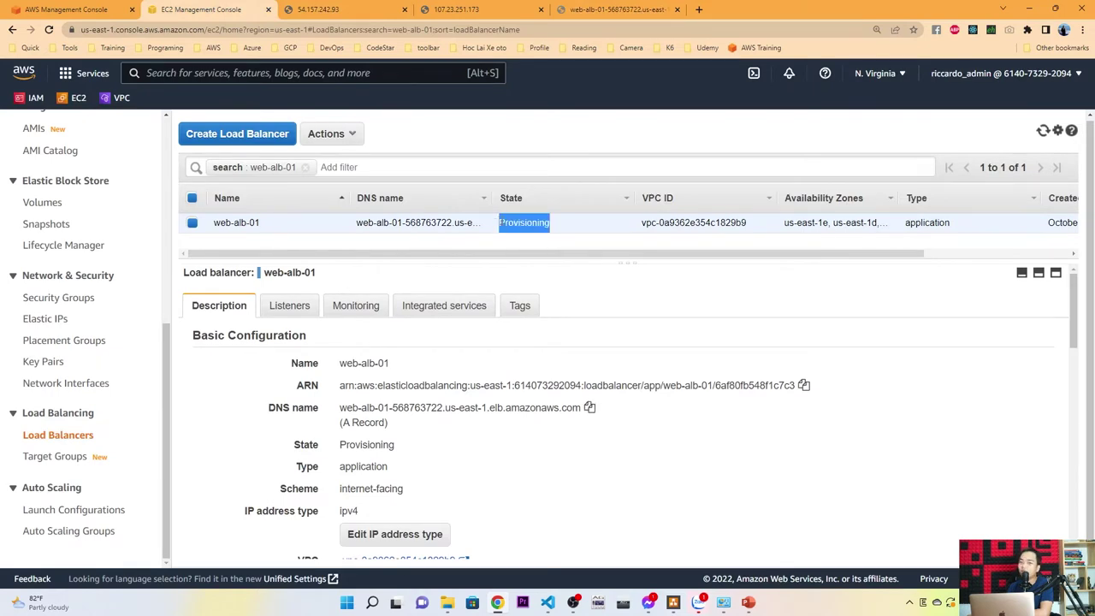
pyautogui.moveTo(583, 232); pyautogui.dragTo(501, 224)
pyautogui.click(623, 11)
pyautogui.press('F5')
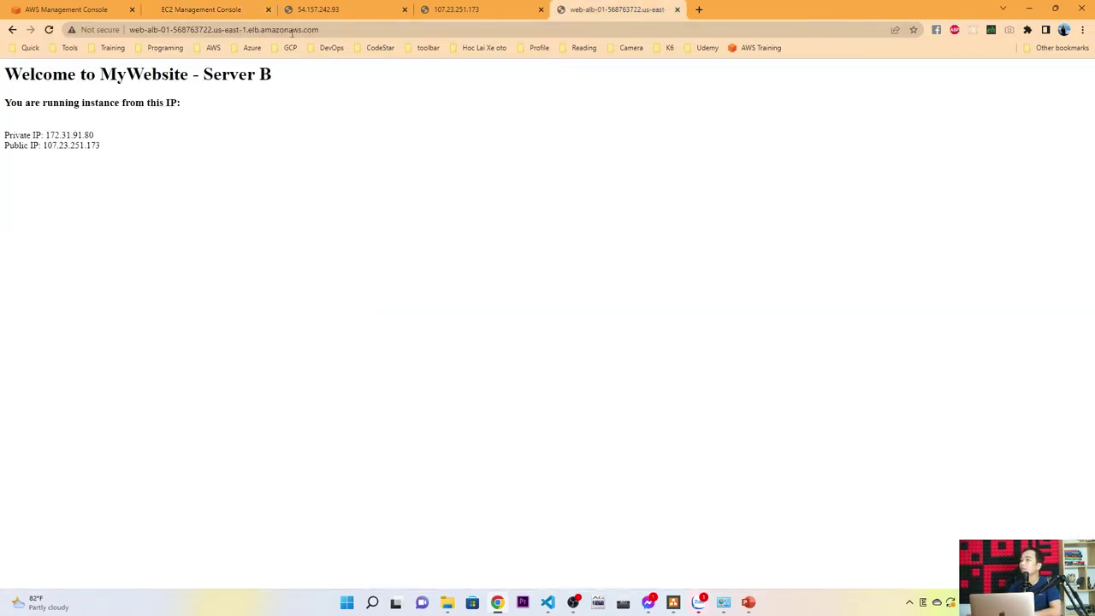
# - Refresh the load balancer list and reload the console page to check web-alb-01's current state
pyautogui.click(237, 12)
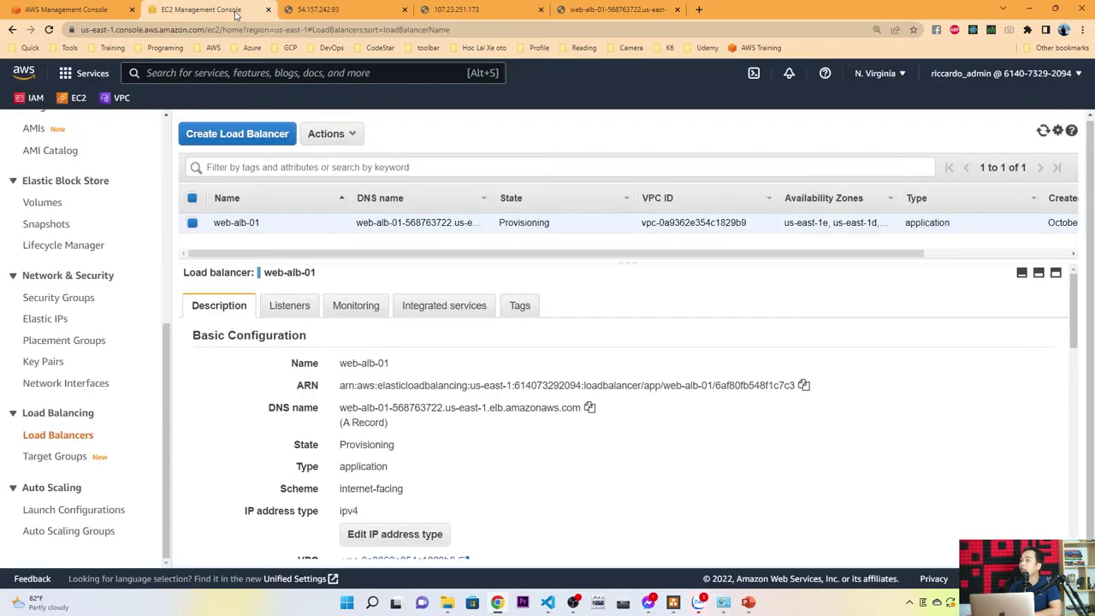
pyautogui.click(1043, 130)
pyautogui.click(51, 29)
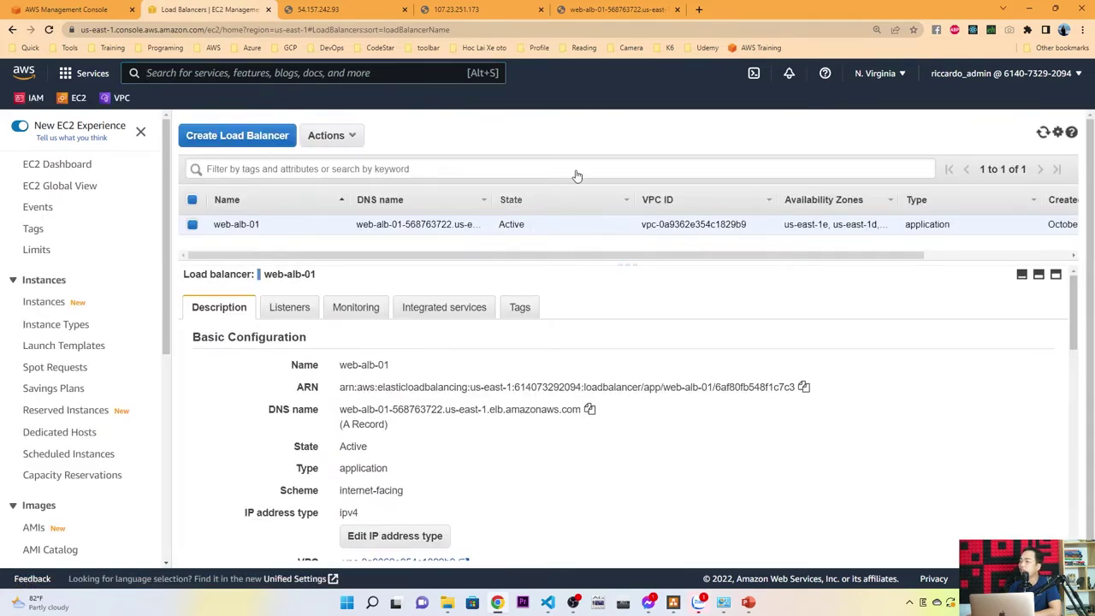
# - Compare the website's address in the browser with the DNS name in web-alb-01's description
pyautogui.click(620, 10)
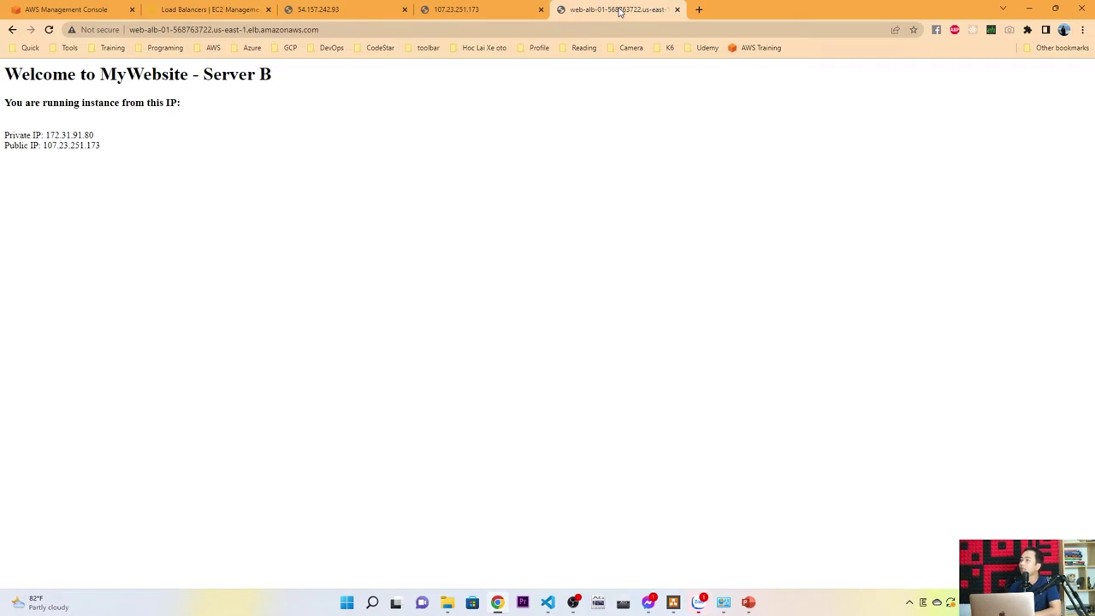
pyautogui.click(333, 31)
pyautogui.click(355, 102)
pyautogui.click(196, 13)
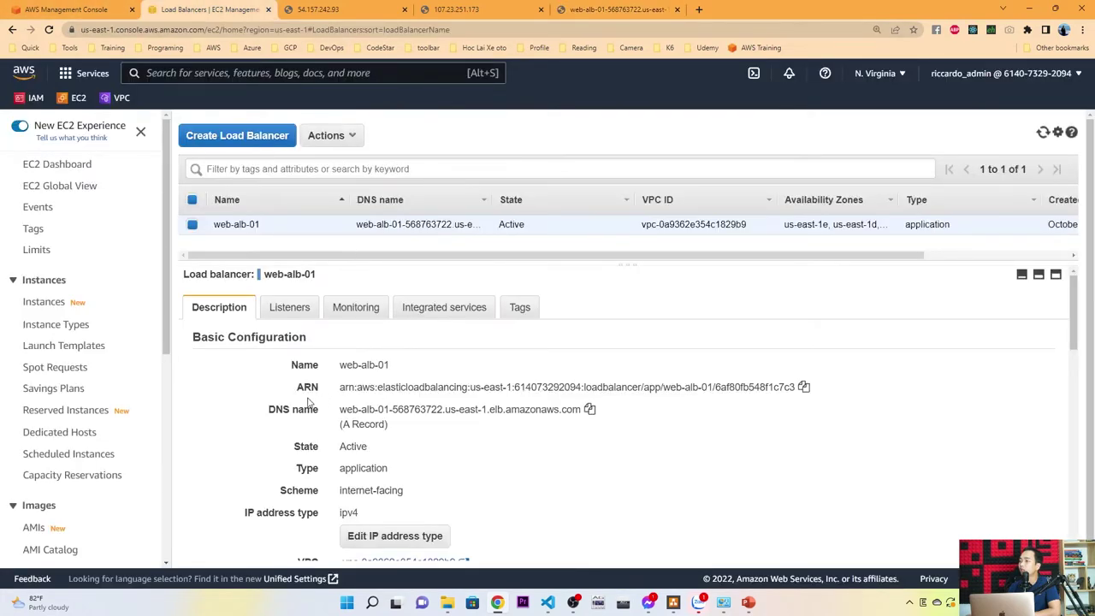
pyautogui.moveTo(262, 414); pyautogui.dragTo(327, 416)
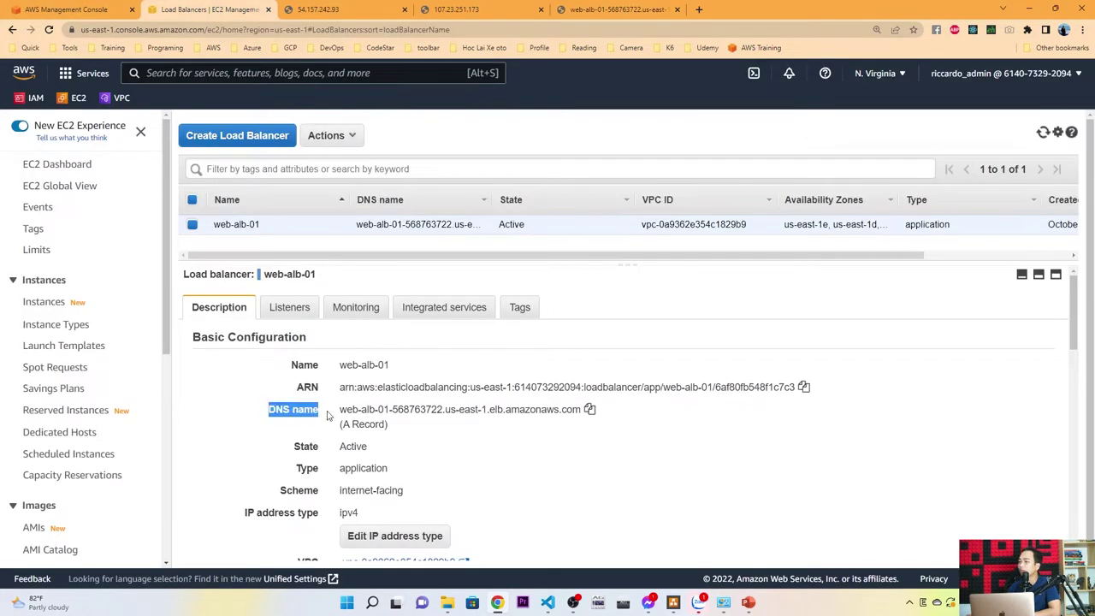
# - Copy web-alb-01's DNS name from its description and load it in the existing website tab
pyautogui.click(590, 409)
pyautogui.click(607, 10)
pyautogui.click(599, 31)
pyautogui.hotkey('ctrl', 'a')
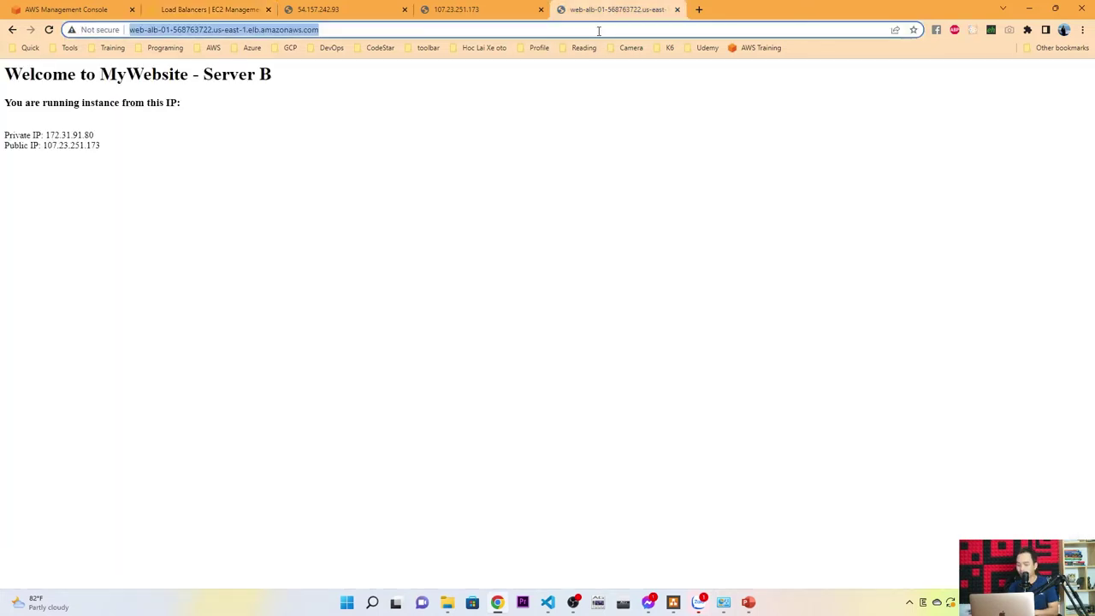
pyautogui.hotkey('ctrl', 'v')
pyautogui.press('Return')
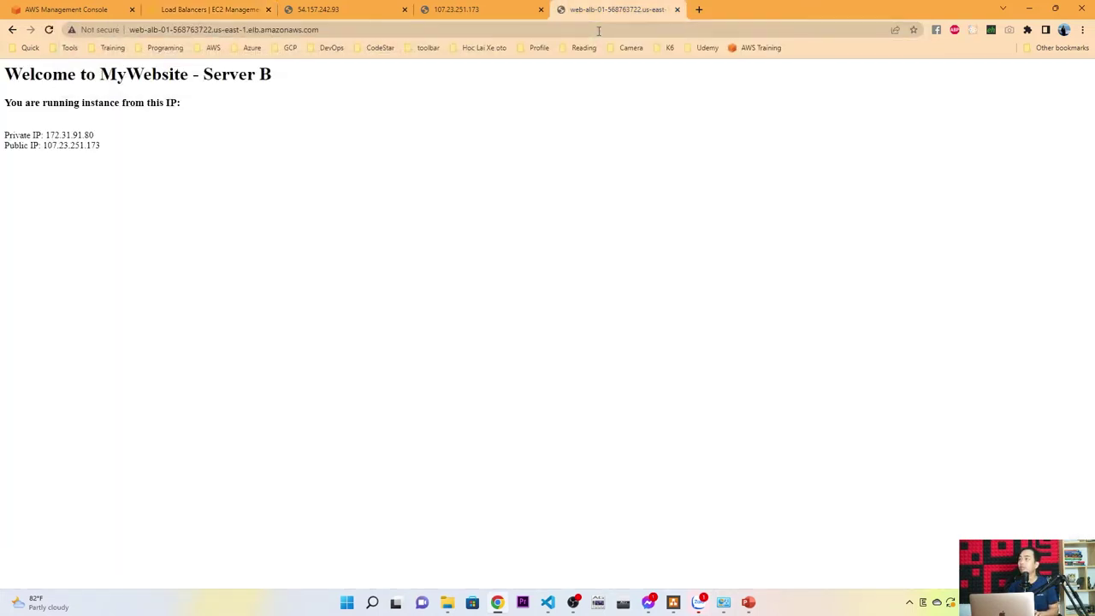
# - Reload the website at the load balancer's DNS name repeatedly to check how requests are distributed between the two servers
pyautogui.press('F5')
pyautogui.press('F5')
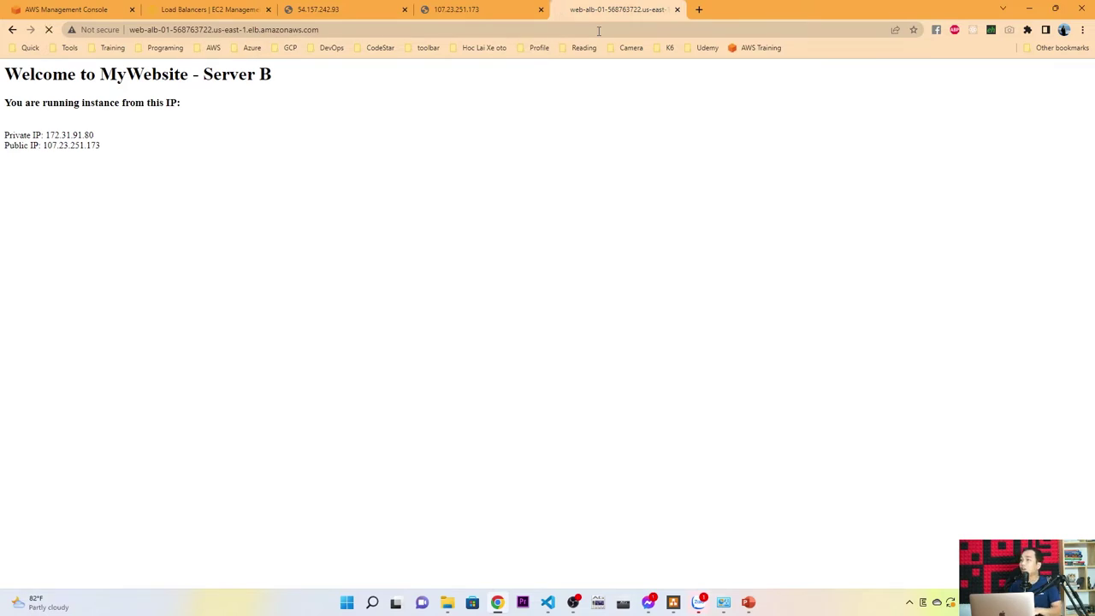
pyautogui.press('F5')
pyautogui.press('F5')
pyautogui.press('F5')
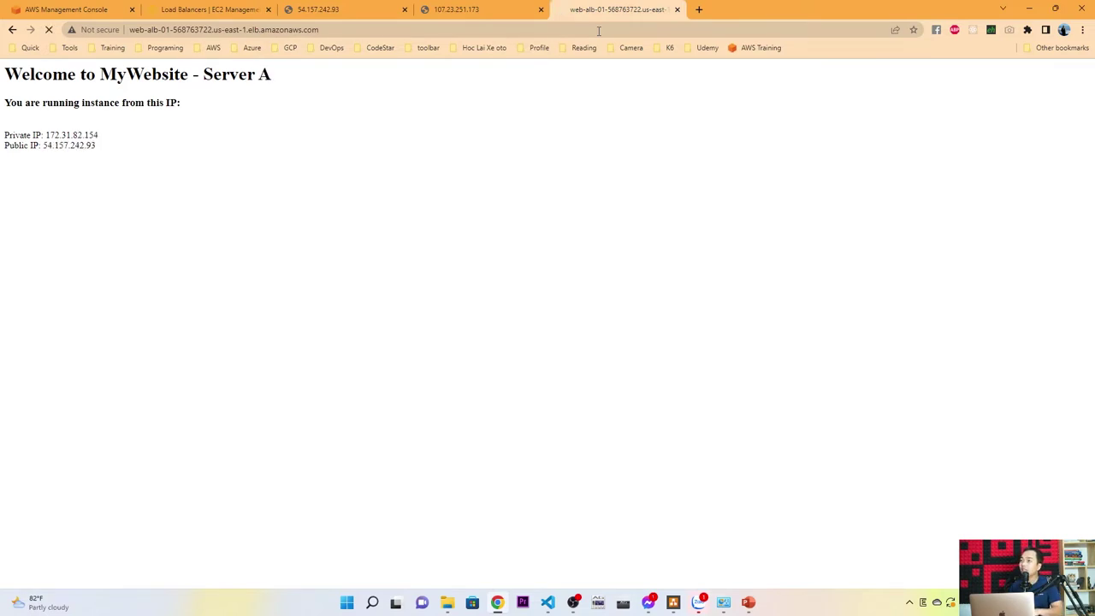
pyautogui.press('F5')
pyautogui.press('F5')
pyautogui.press('F5')
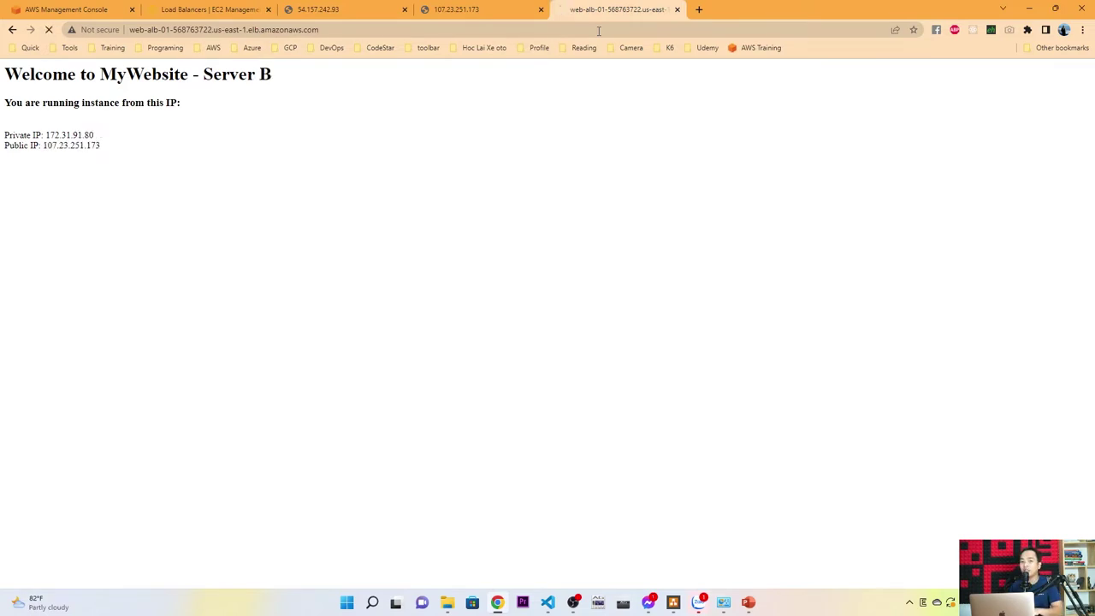
pyautogui.press('F5')
pyautogui.press('F5')
pyautogui.press('F5')
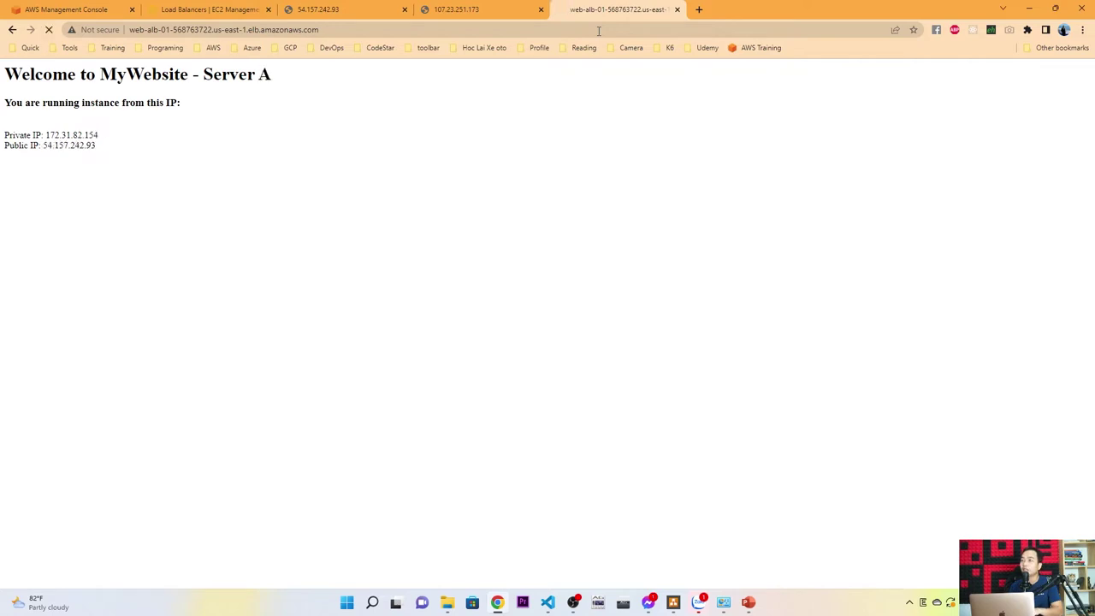
pyautogui.press('F5')
pyautogui.press('F5')
pyautogui.press('F5')
pyautogui.press('F5')
pyautogui.press('F5')
pyautogui.press('F5')
pyautogui.press('F5')
pyautogui.press('F5')
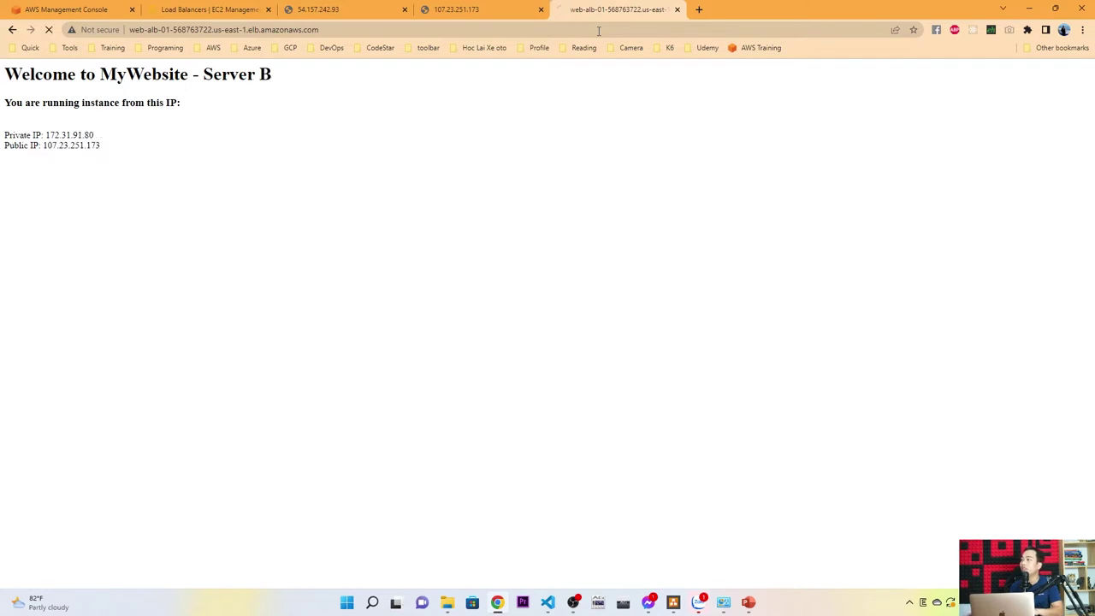
# - Switch to PowerPoint and review the Lab1 task list on slide 21 and the steps 5-7 diagram on slide 23
pyautogui.click(749, 603)
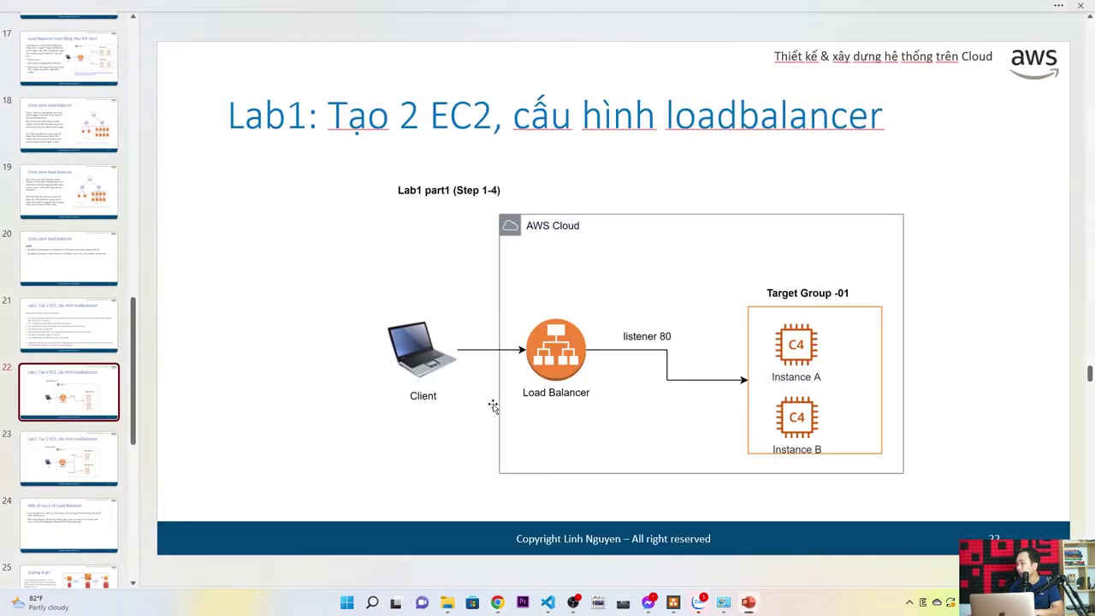
pyautogui.click(81, 338)
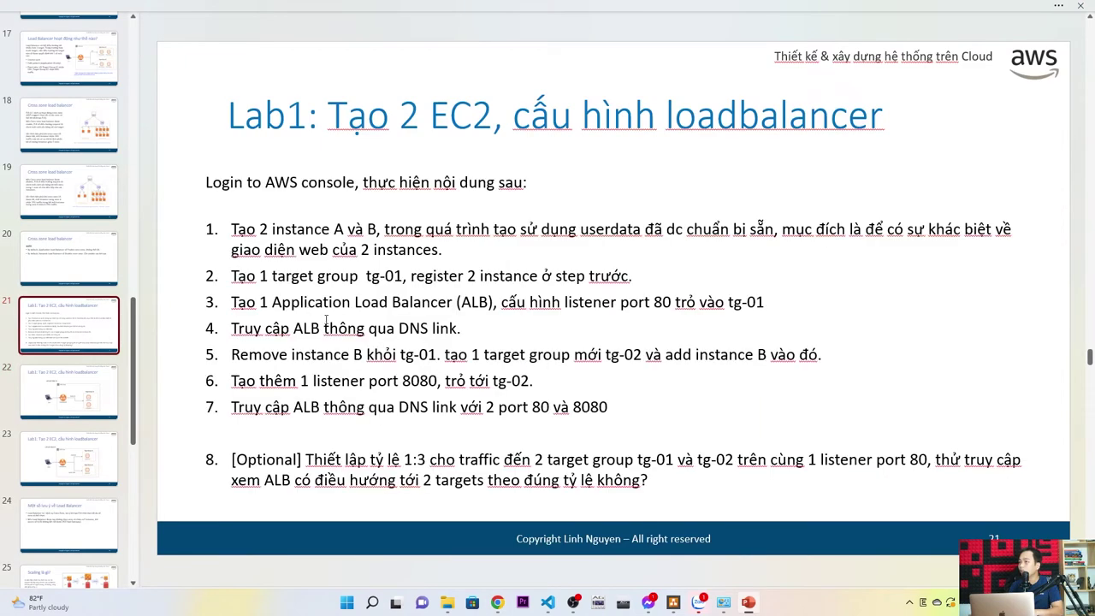
pyautogui.click(462, 328)
pyautogui.write('.')
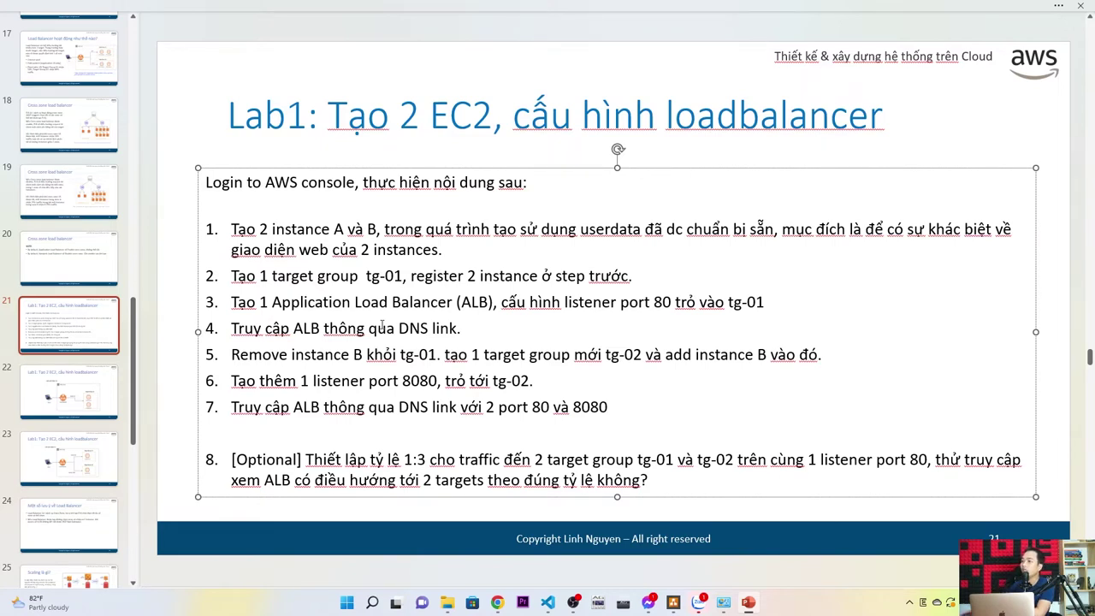
pyautogui.press('pagedown')
pyautogui.press('pagedown')
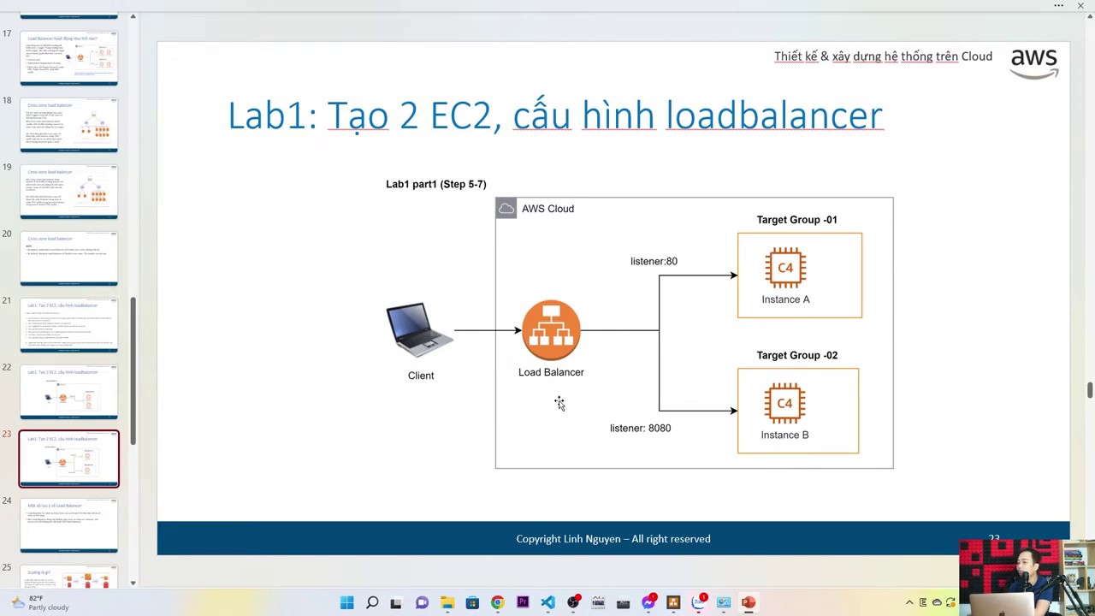
# - Switch back to Chrome and deregister Server-B from target group tg-01 in the EC2 console
pyautogui.click(499, 604)
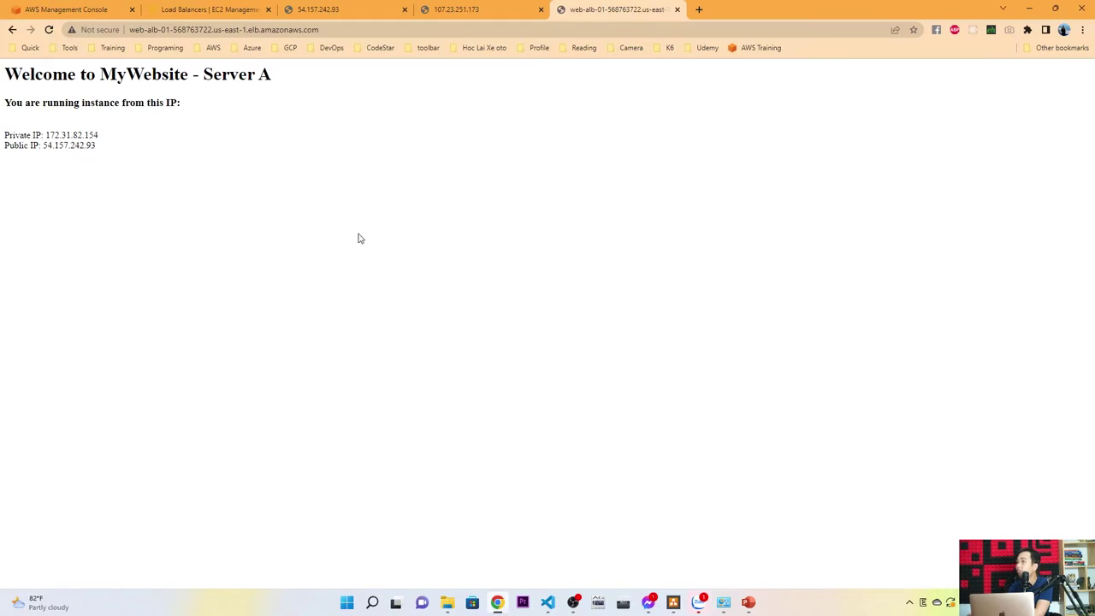
pyautogui.click(368, 17)
pyautogui.click(219, 17)
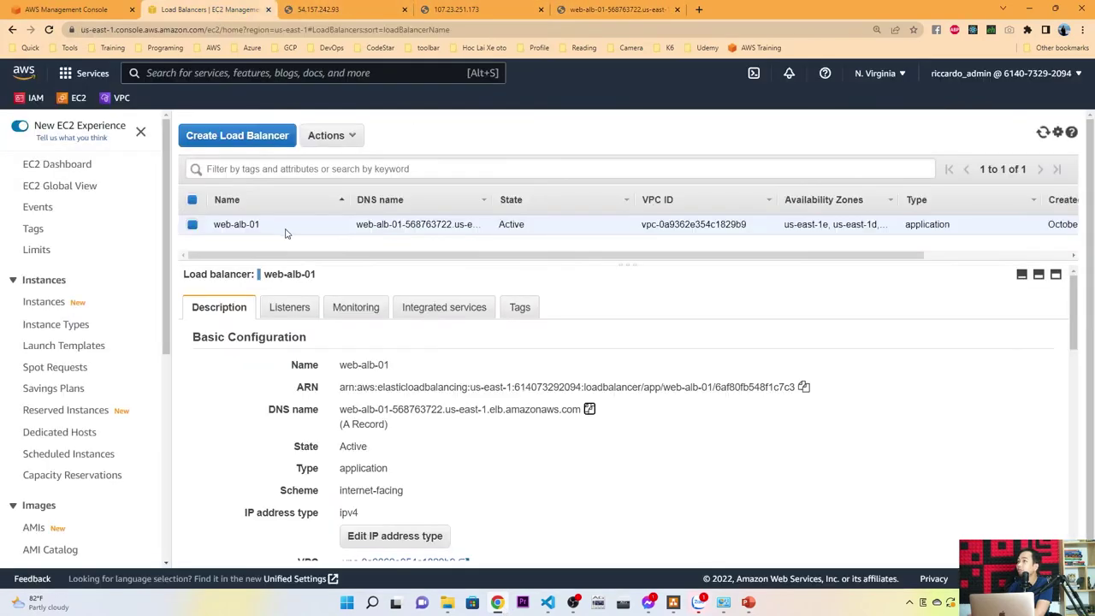
pyautogui.scroll(-5, 79, 405)
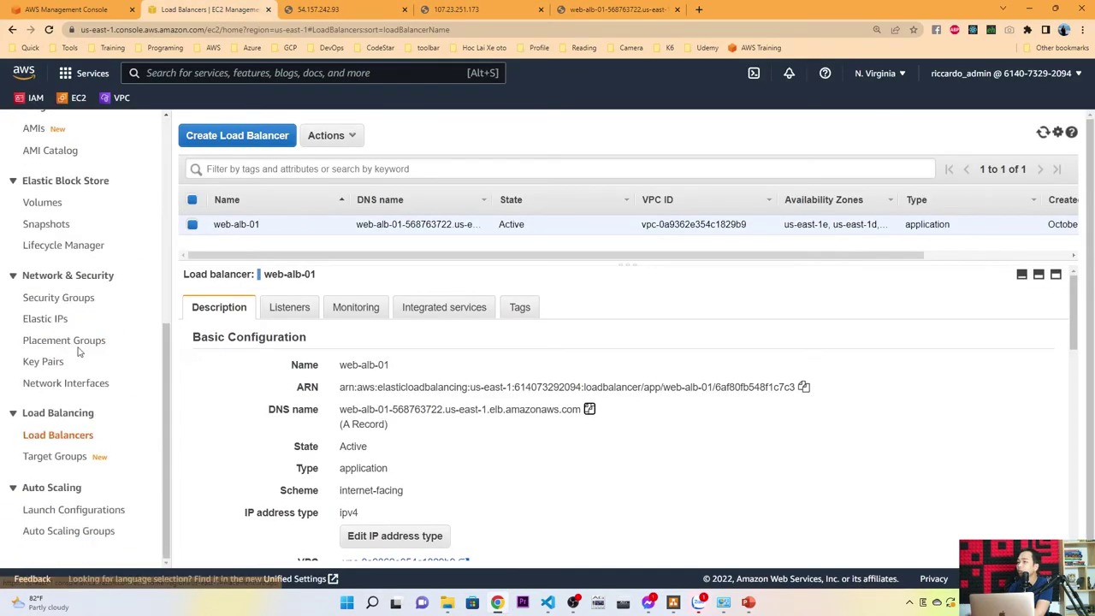
pyautogui.click(72, 457)
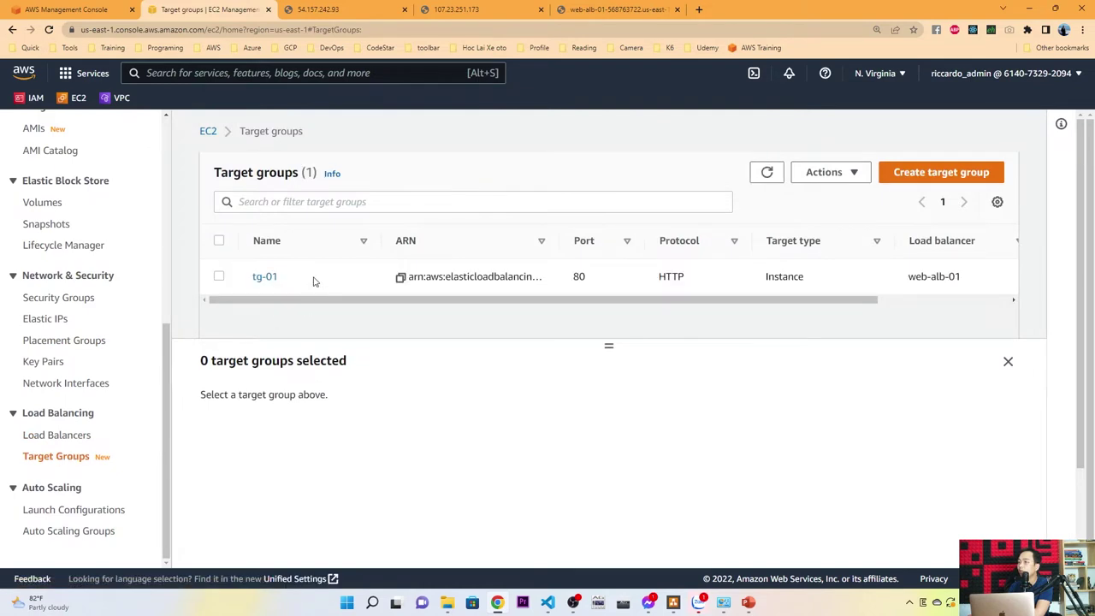
pyautogui.click(313, 281)
pyautogui.click(298, 406)
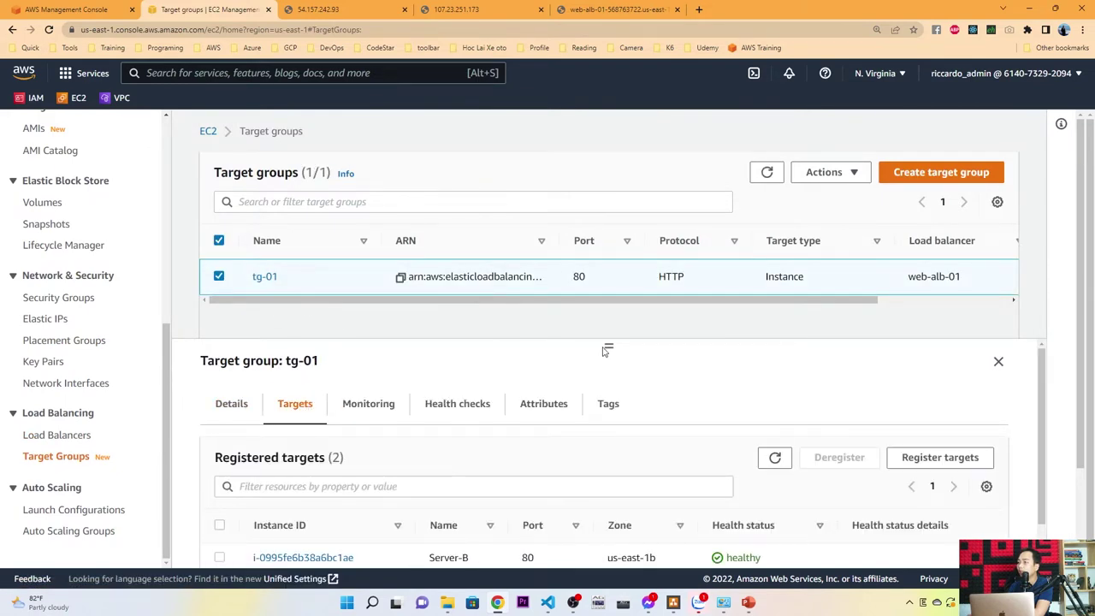
pyautogui.scroll(-1, 608, 343)
pyautogui.scroll(-1, 406, 464)
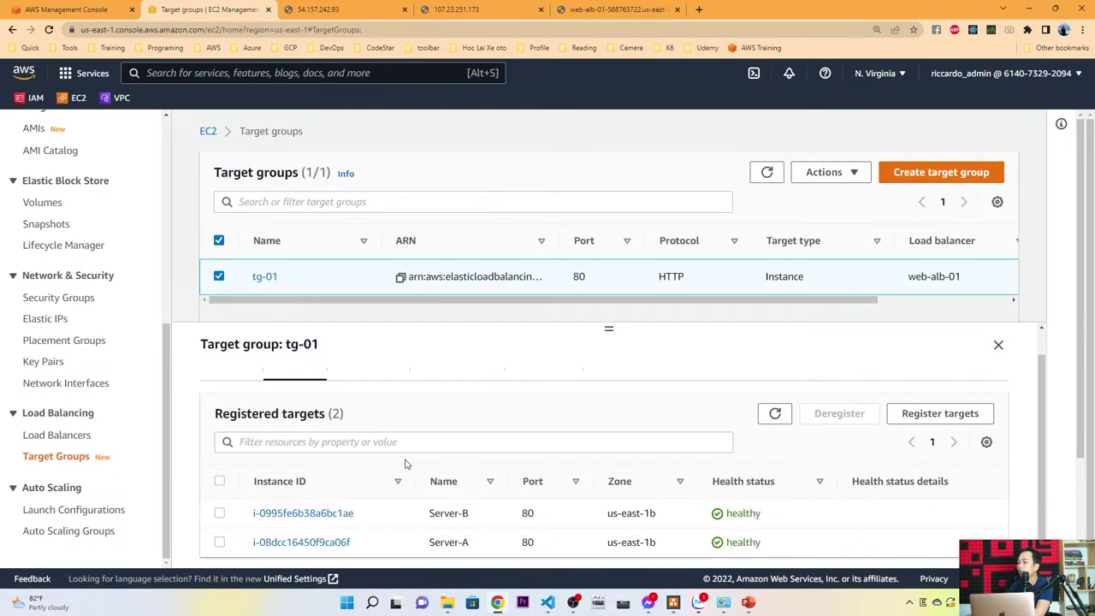
pyautogui.click(220, 514)
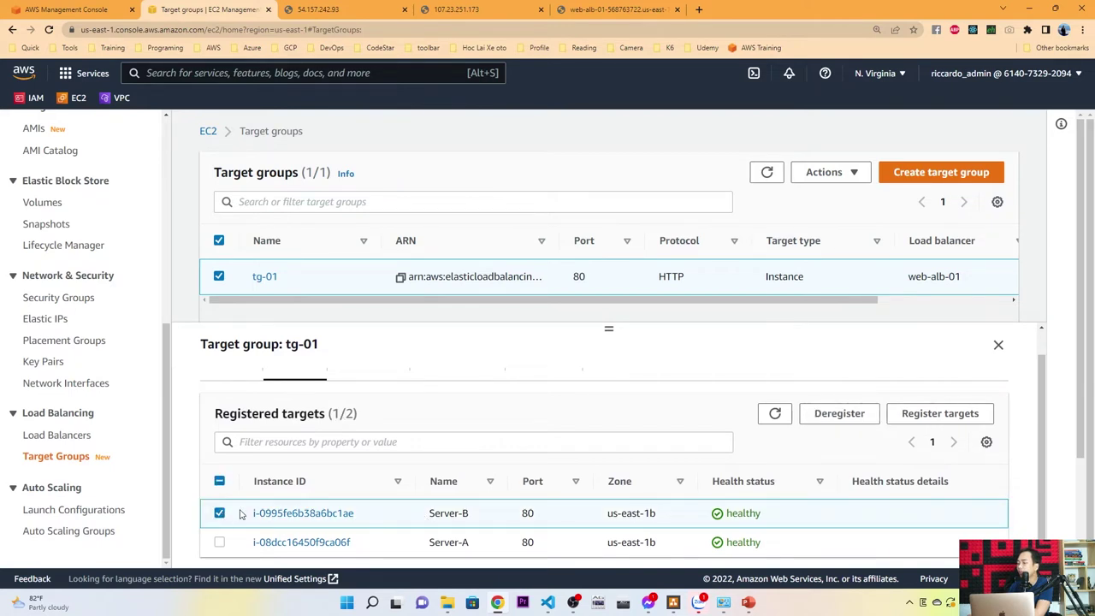
pyautogui.click(843, 419)
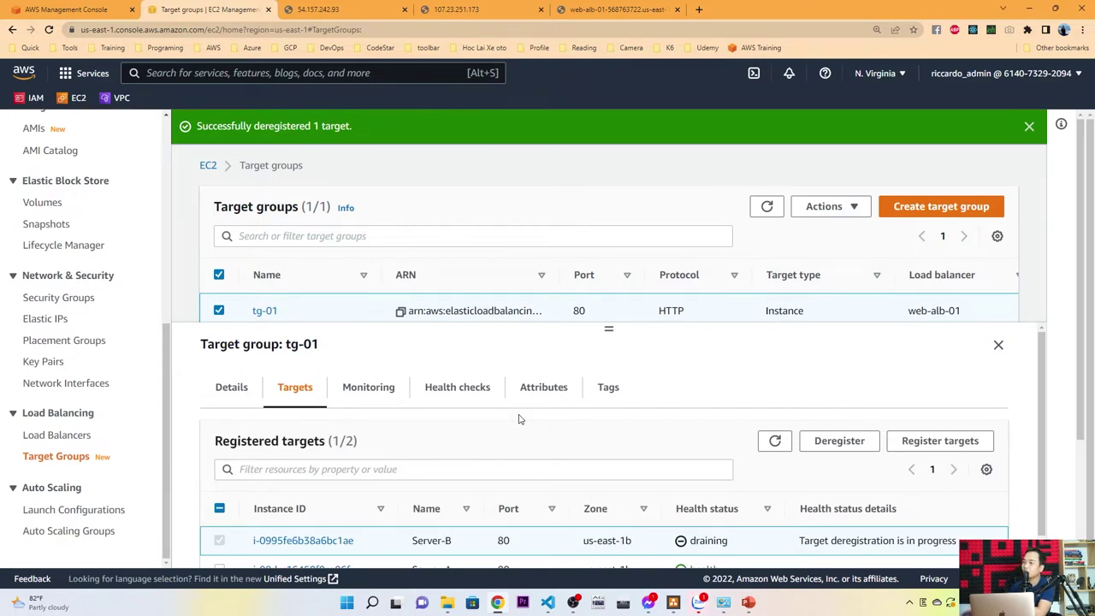
# - Refresh tg-01's registered targets and check Server-B's health status
pyautogui.scroll(-1, 488, 474)
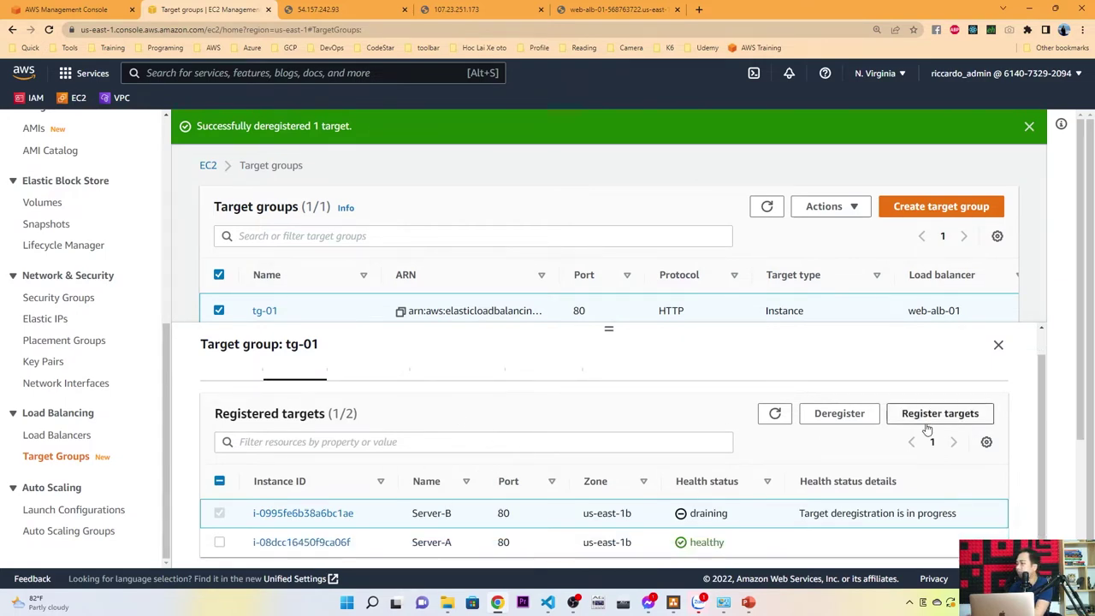
pyautogui.click(775, 414)
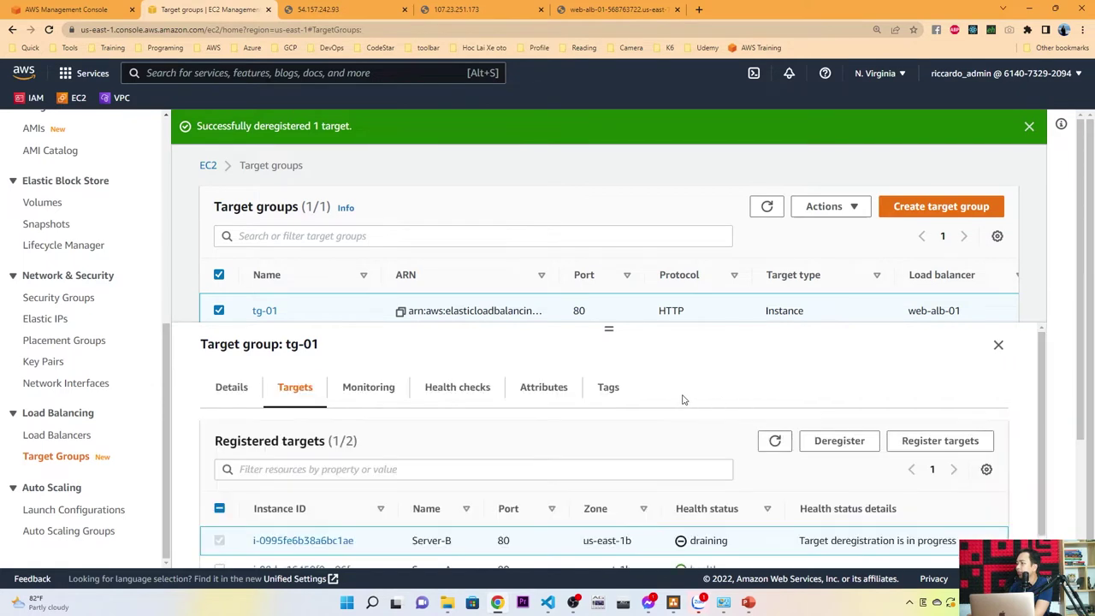
pyautogui.scroll(-1, 676, 469)
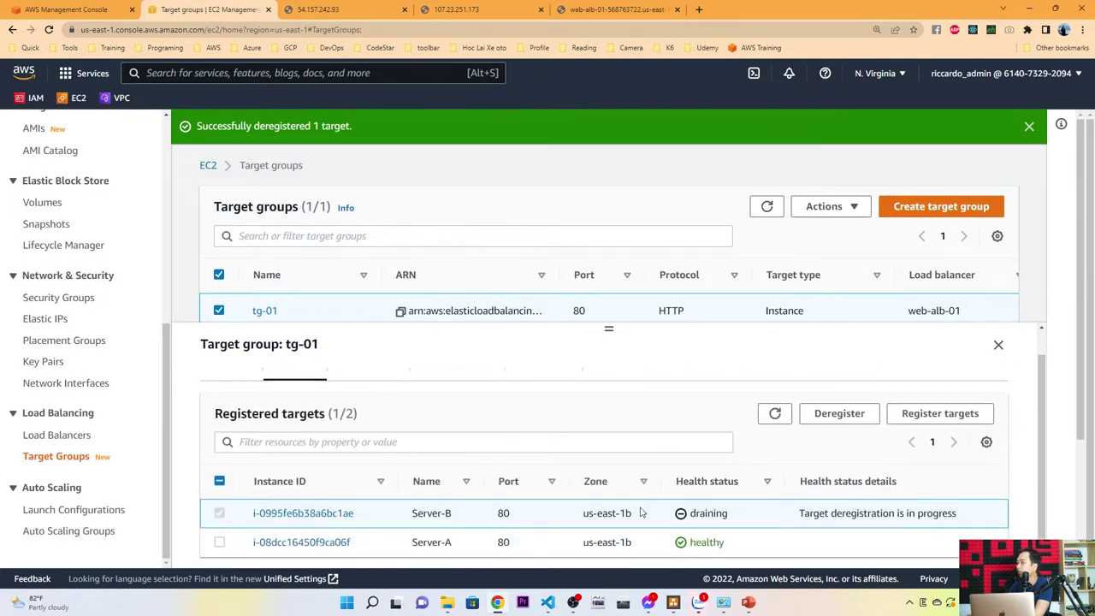
# - Reload the website at the load balancer's DNS name to check which server answers, and view Server-B's own page
pyautogui.click(615, 15)
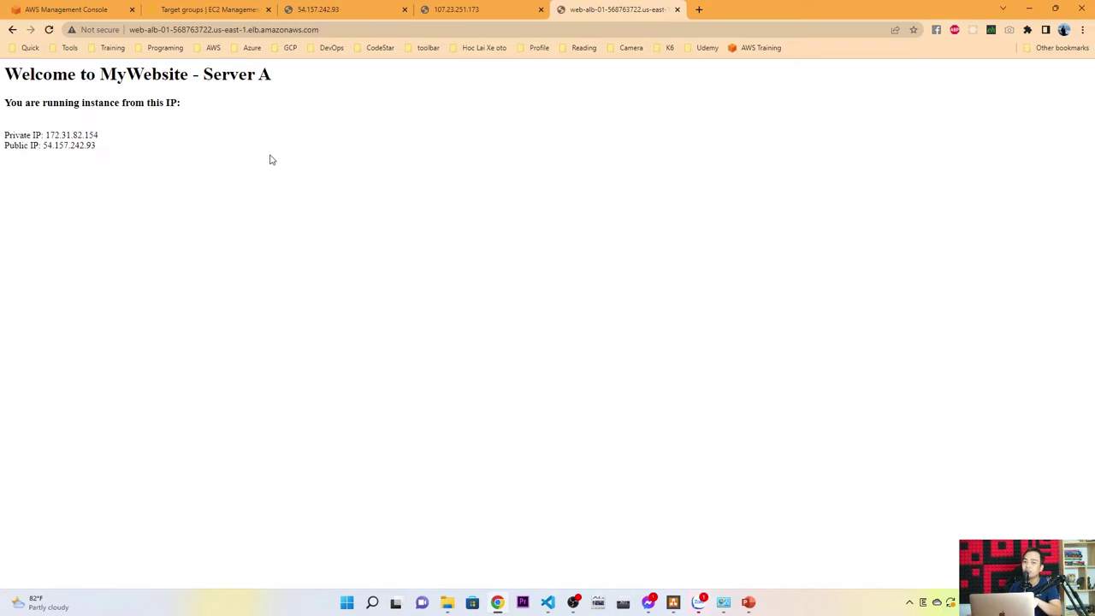
pyautogui.press('F5')
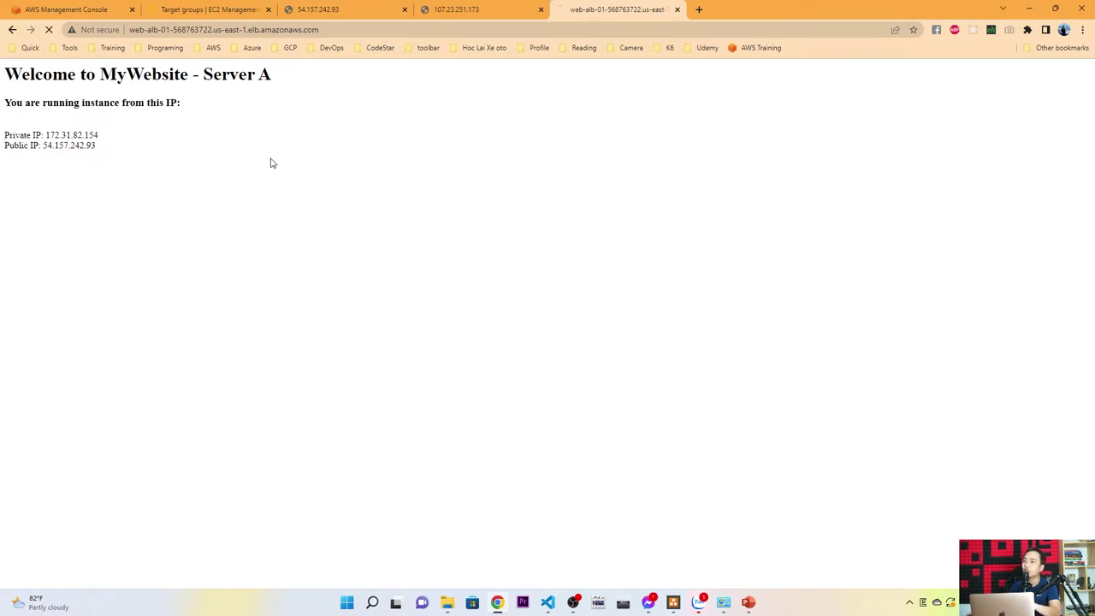
pyautogui.press('F5')
pyautogui.click(573, 602)
pyautogui.click(573, 603)
pyautogui.click(478, 11)
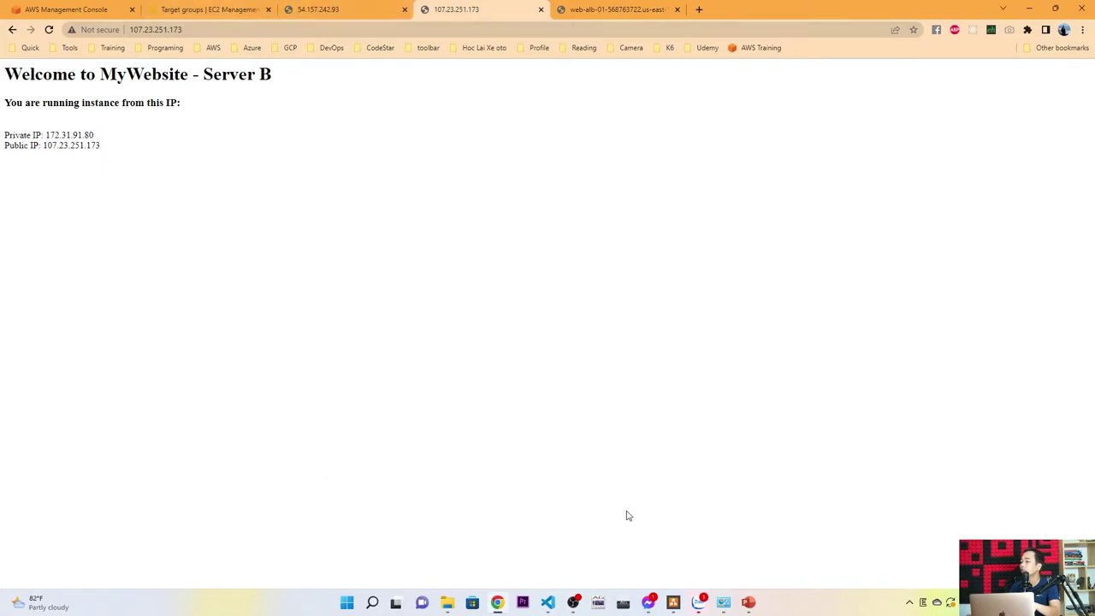
# - Start a new target group named tg-02 with target type Instances and HTTP port 80, and proceed to registering targets
pyautogui.click(223, 12)
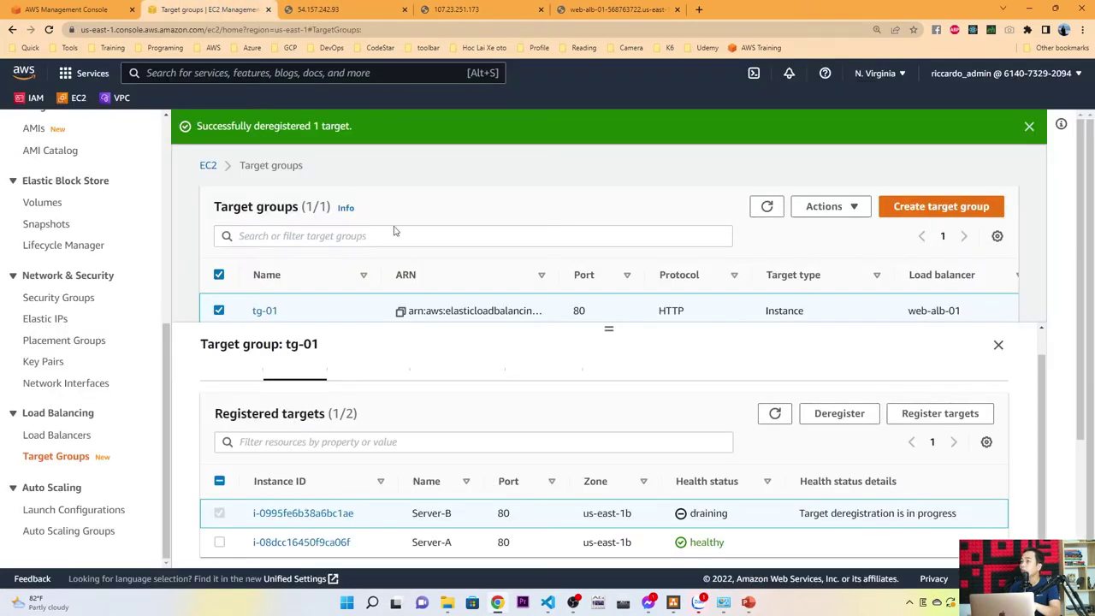
pyautogui.click(939, 208)
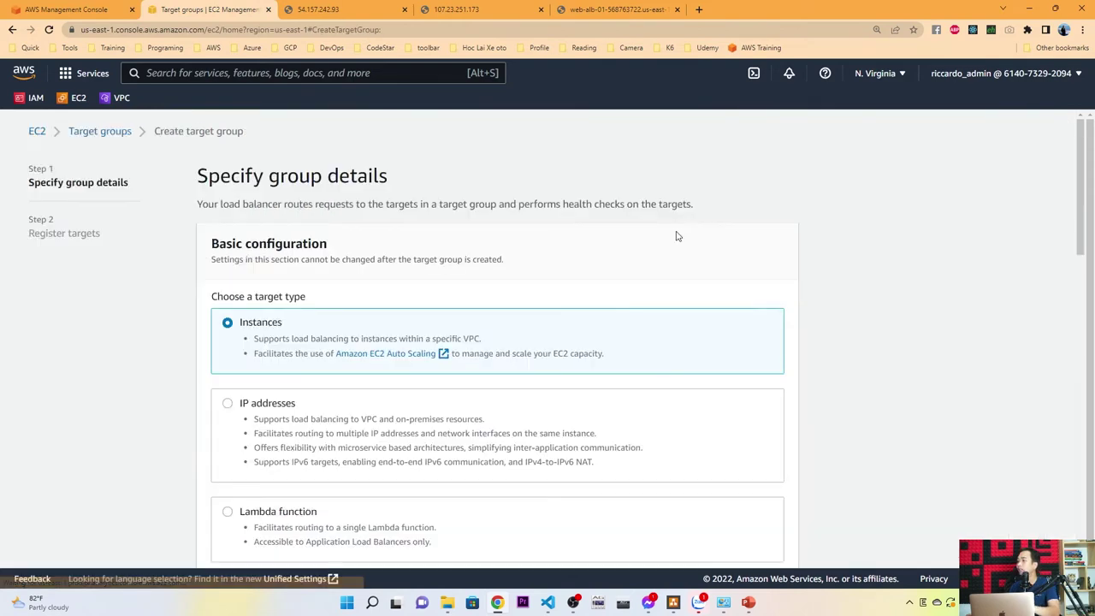
pyautogui.scroll(-3, 317, 385)
pyautogui.scroll(-1, 316, 384)
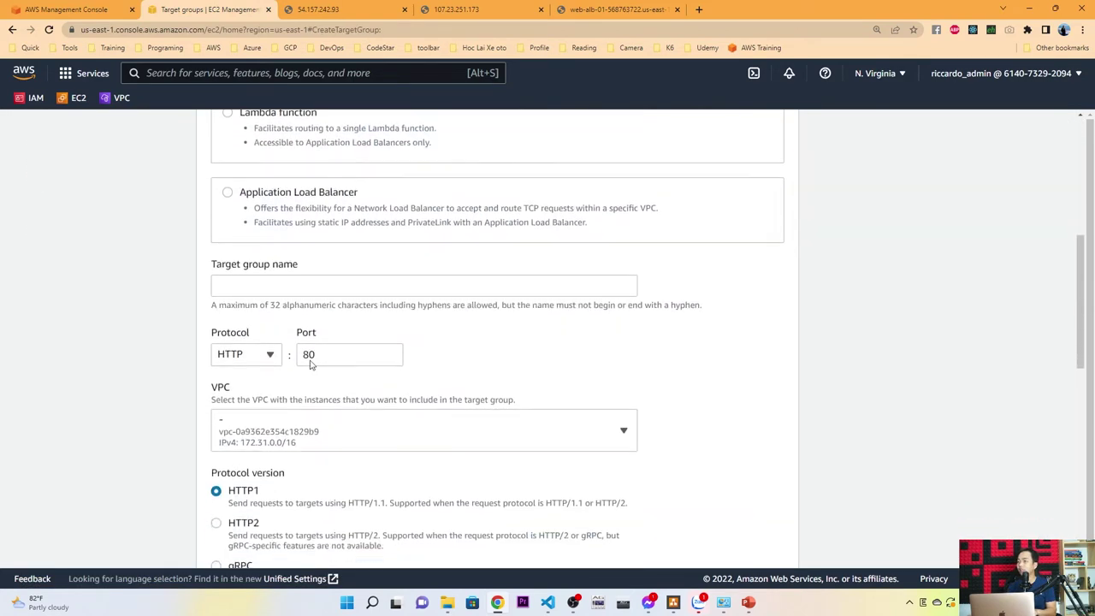
pyautogui.click(301, 281)
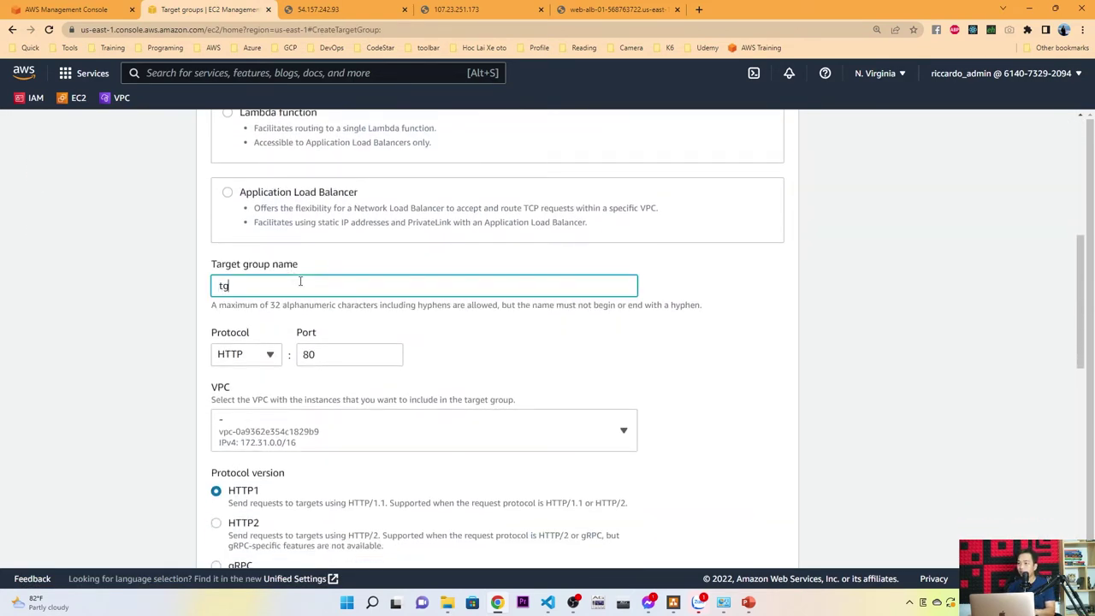
pyautogui.write('tg-02')
pyautogui.scroll(-1, 300, 281)
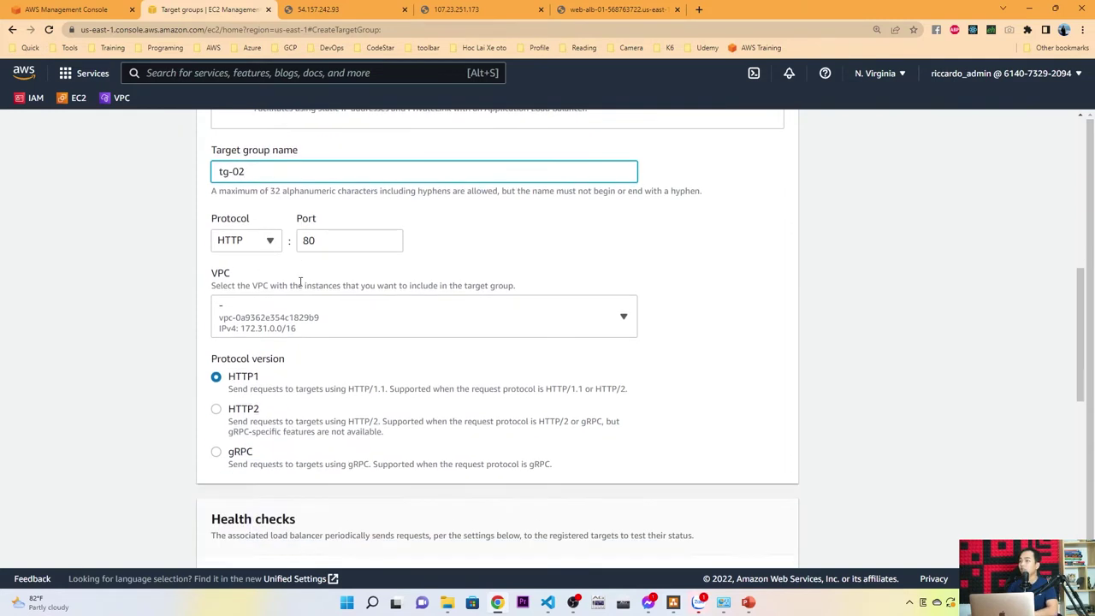
pyautogui.click(327, 322)
pyautogui.click(301, 393)
pyautogui.scroll(-4, 302, 395)
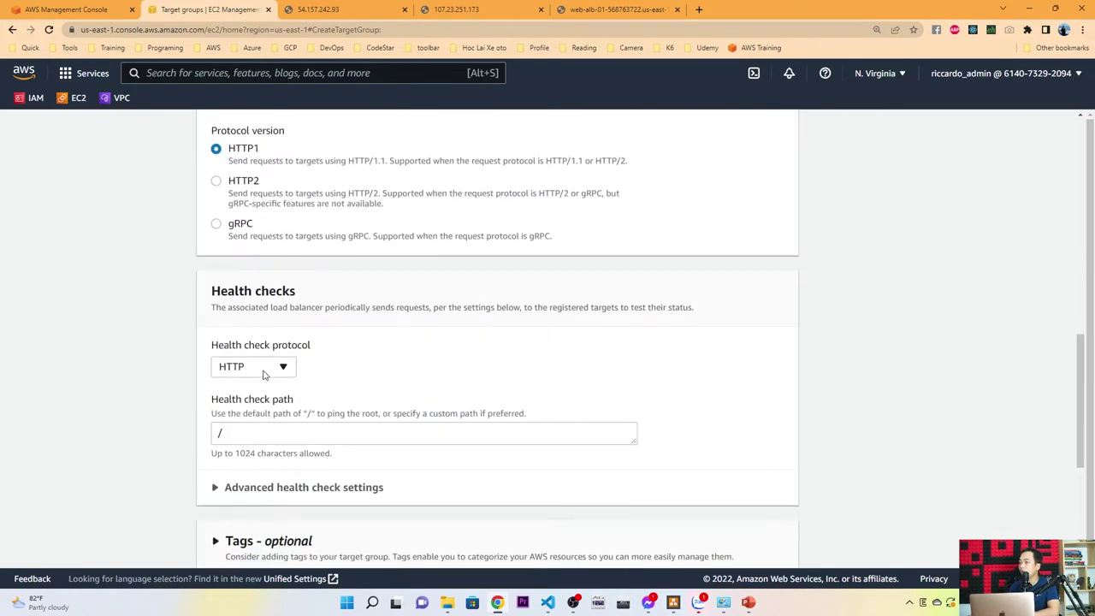
pyautogui.click(772, 437)
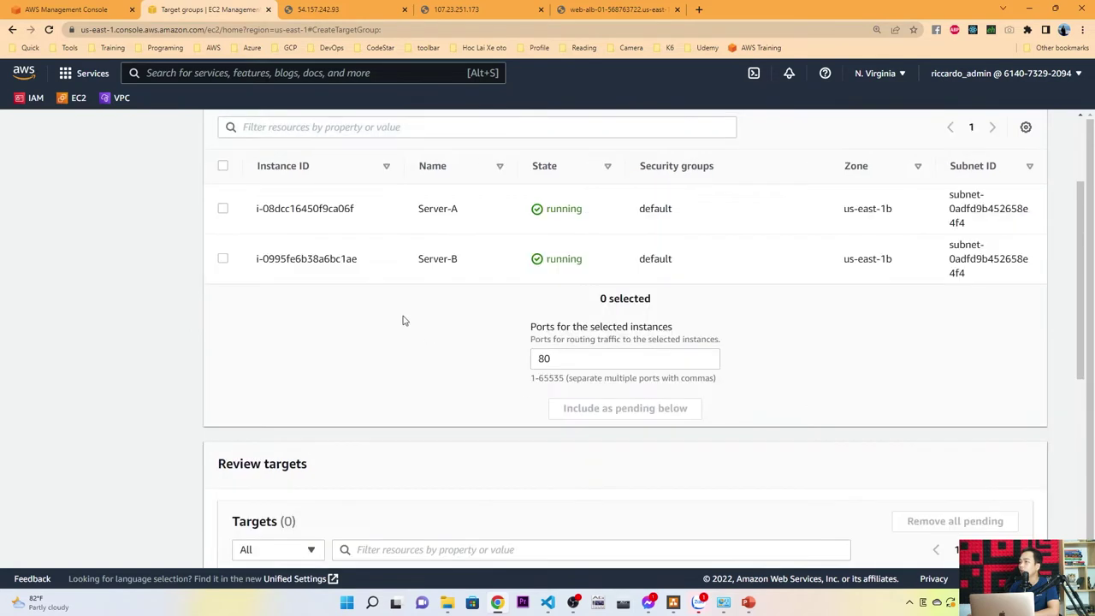
# - Add Server-B on port 80 as a pending target and create the target group
pyautogui.click(223, 259)
pyautogui.scroll(-3, 462, 285)
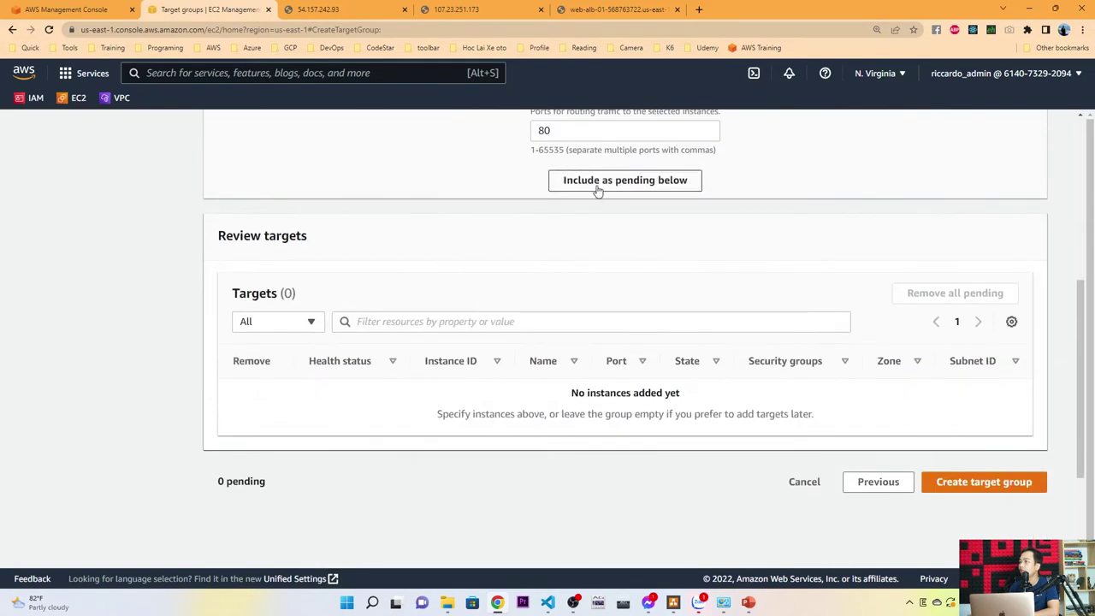
pyautogui.click(638, 182)
pyautogui.scroll(-2, 822, 399)
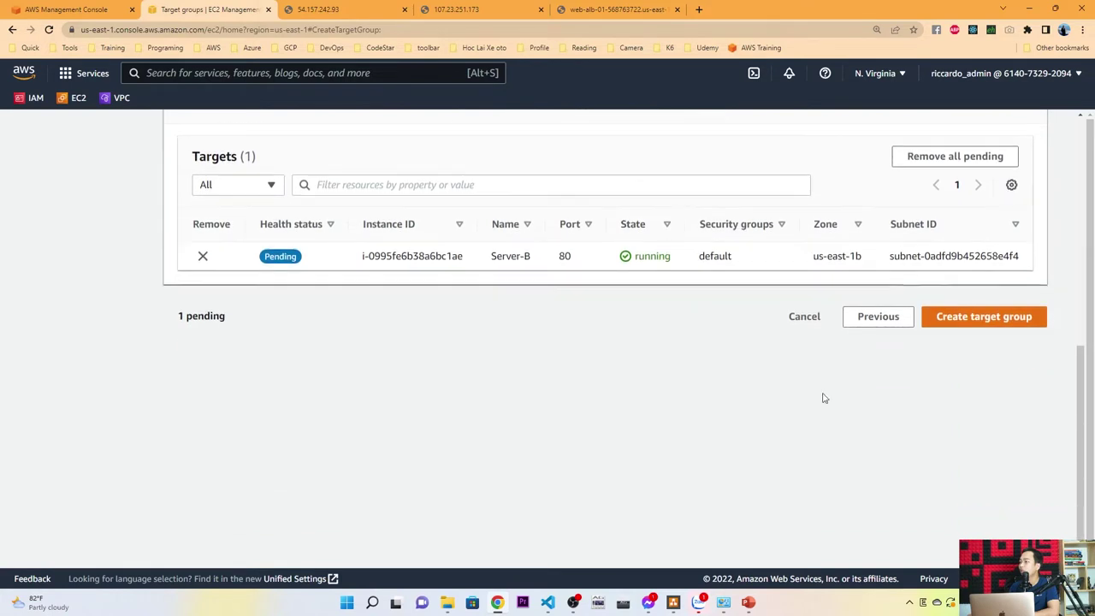
pyautogui.click(984, 315)
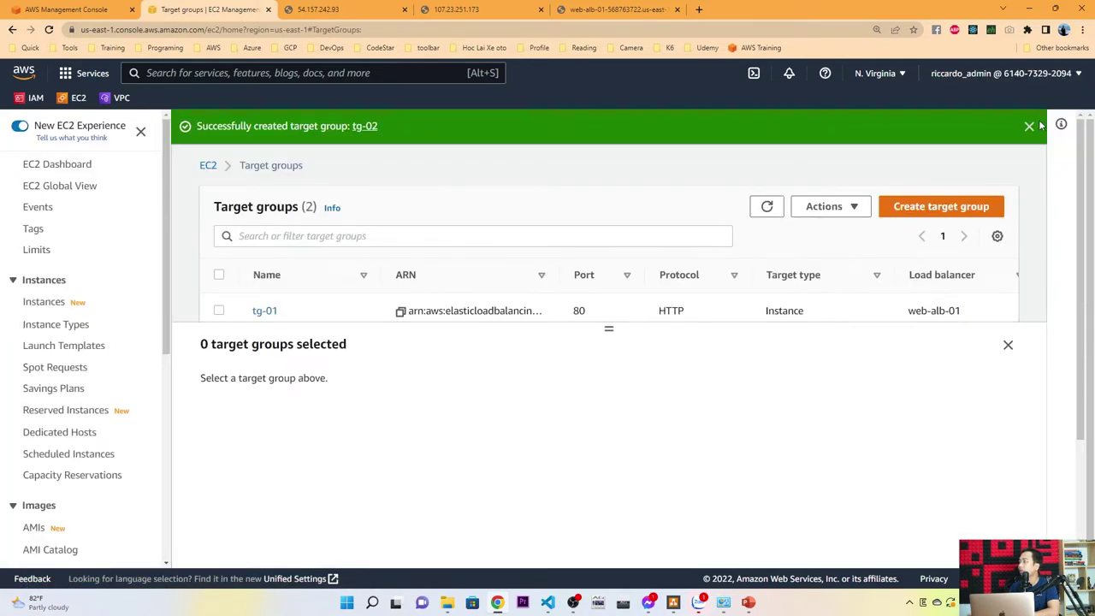
# - Dismiss the target group banner, switch to PowerPoint and review the Lab1 part1 diagram and the list of lab tasks
pyautogui.click(1029, 126)
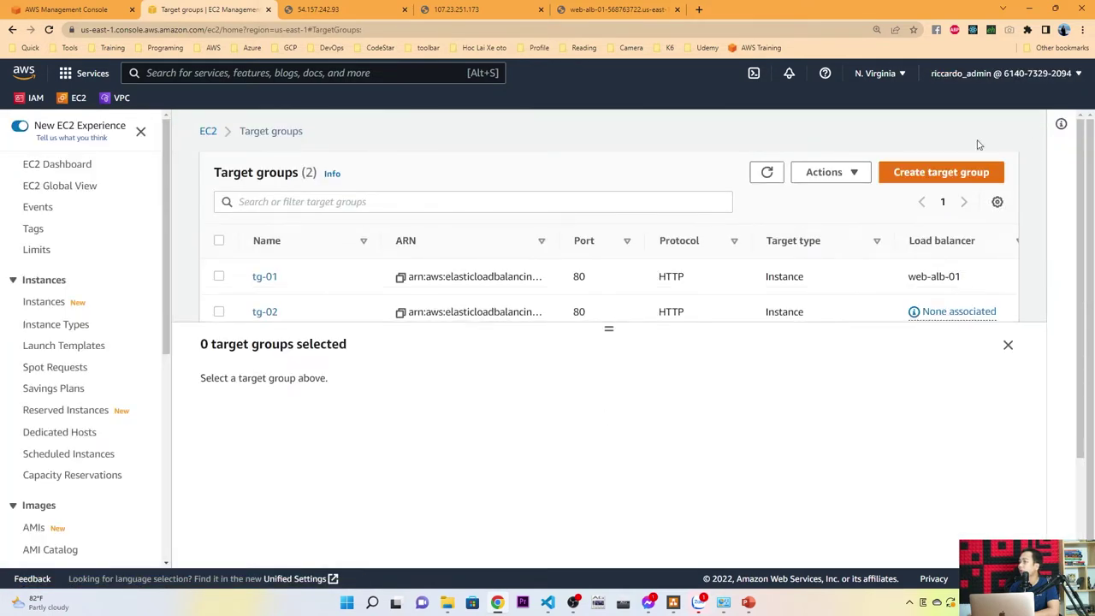
pyautogui.click(749, 602)
pyautogui.moveTo(924, 489); pyautogui.dragTo(699, 176)
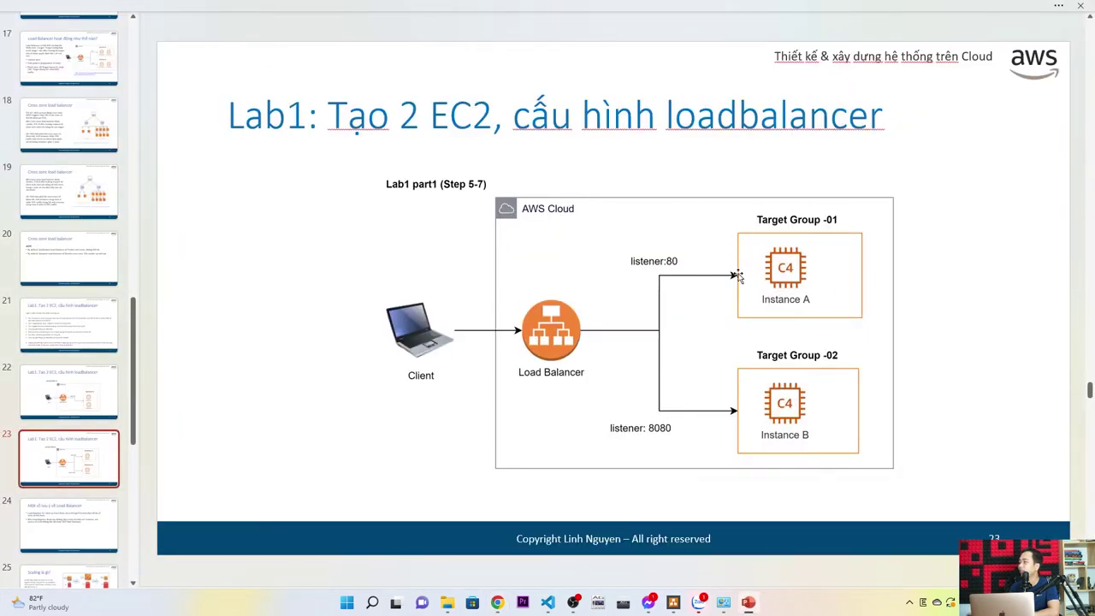
pyautogui.press('Up')
pyautogui.press('Up')
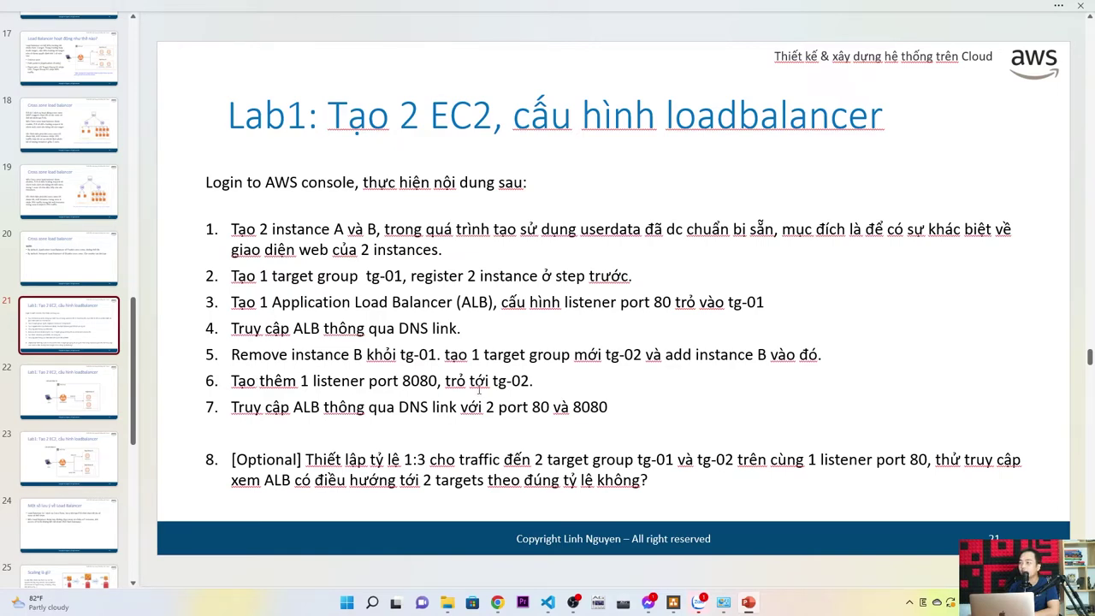
# - Switch back to Chrome and open the EC2 load balancers list
pyautogui.click(497, 603)
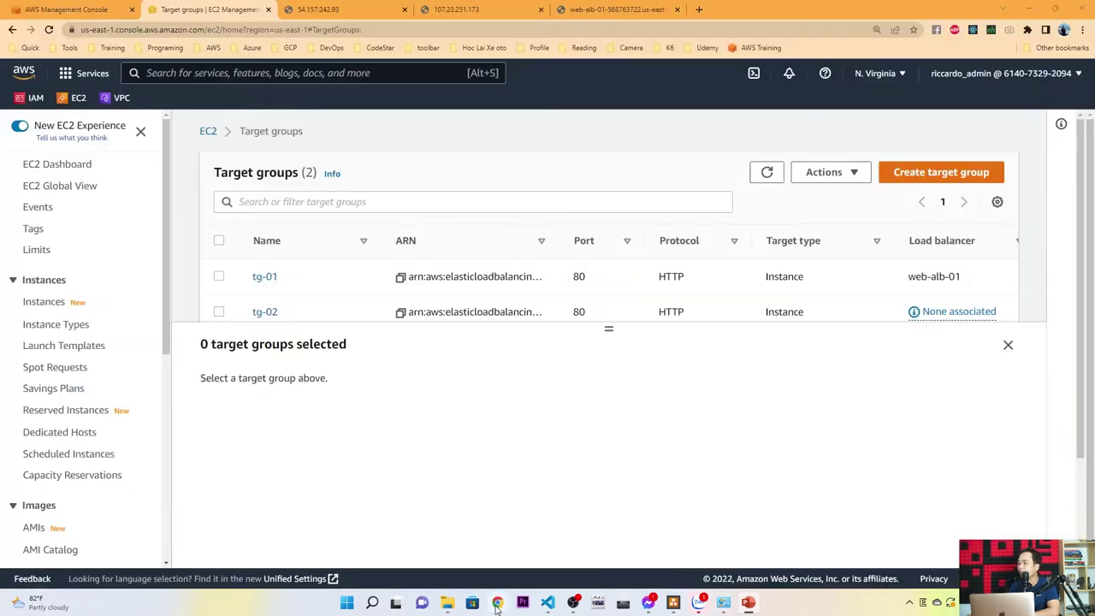
pyautogui.scroll(-3, 85, 368)
pyautogui.scroll(-2, 75, 415)
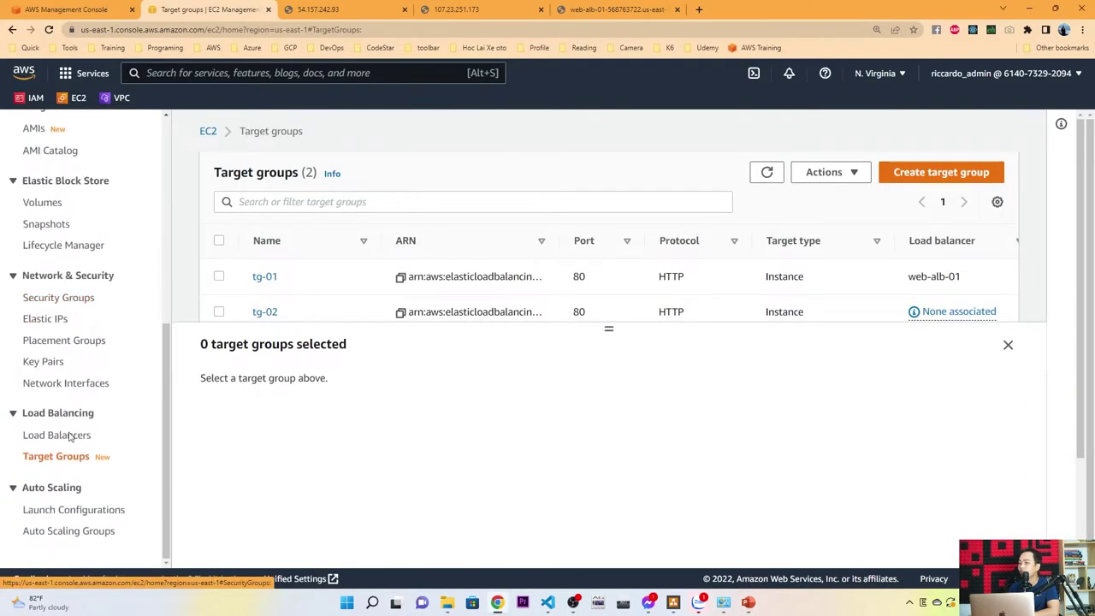
pyautogui.click(65, 434)
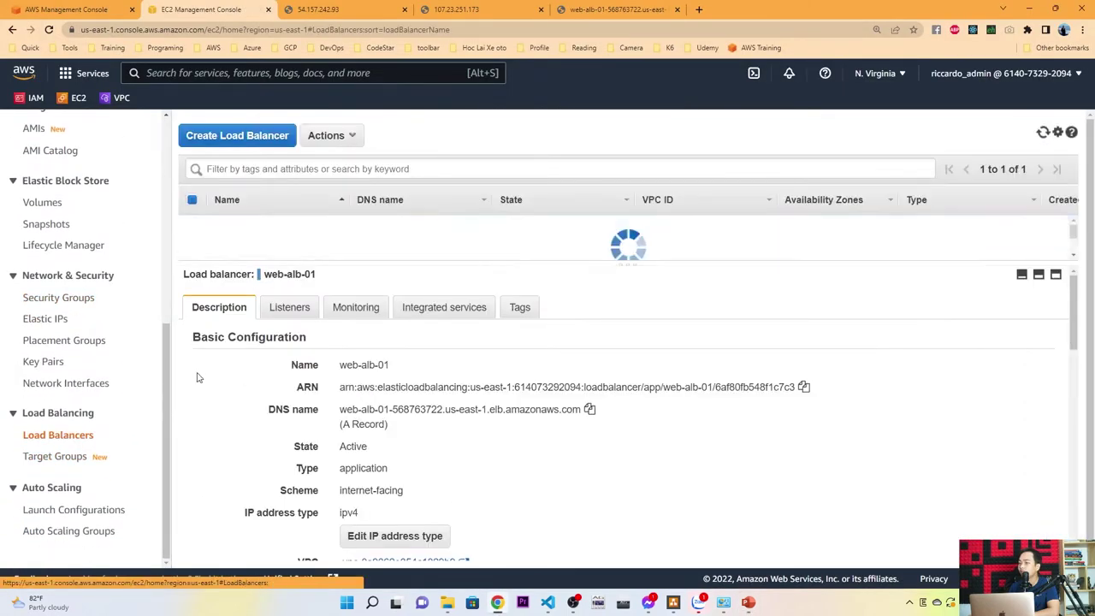
pyautogui.doubleClick(267, 137)
pyautogui.scroll(-6, 267, 144)
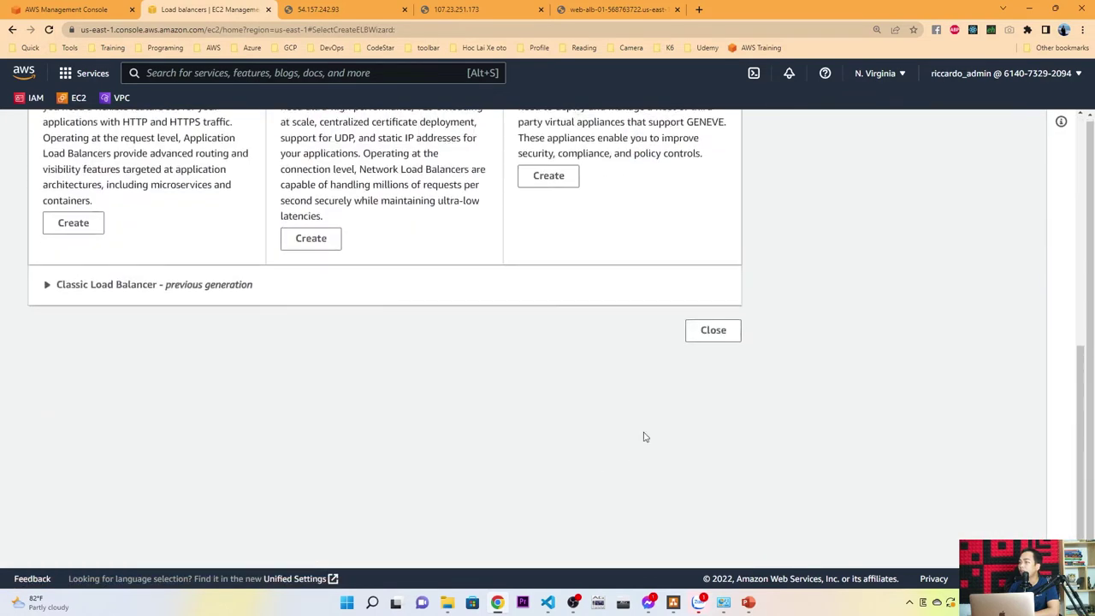
pyautogui.click(711, 329)
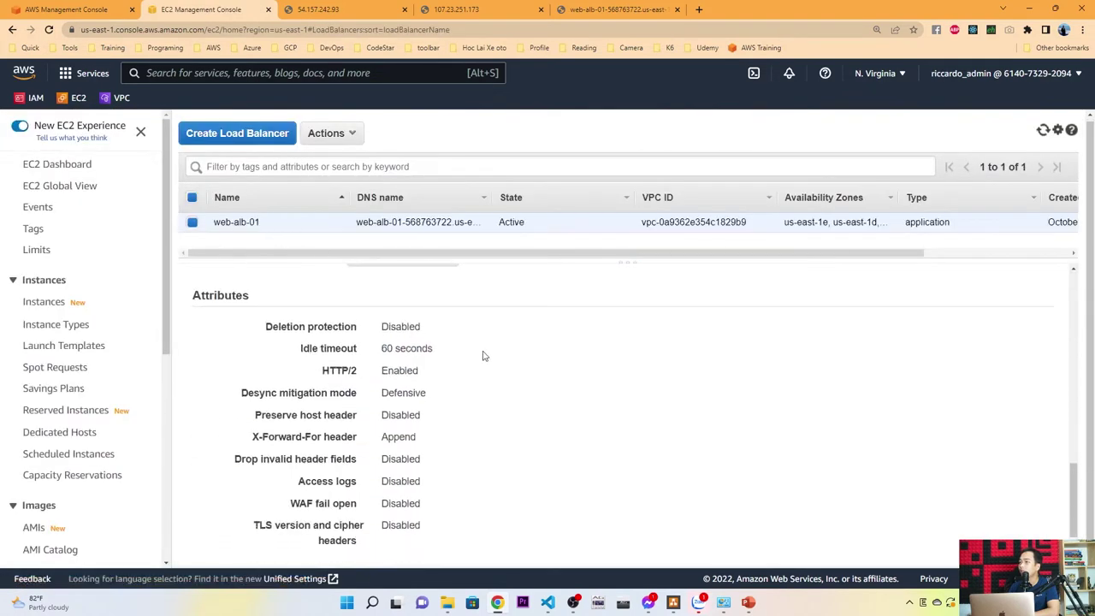
# - From web-alb-01's listeners, start adding a new HTTP listener and set its port to 8080
pyautogui.scroll(10, 483, 355)
pyautogui.click(287, 306)
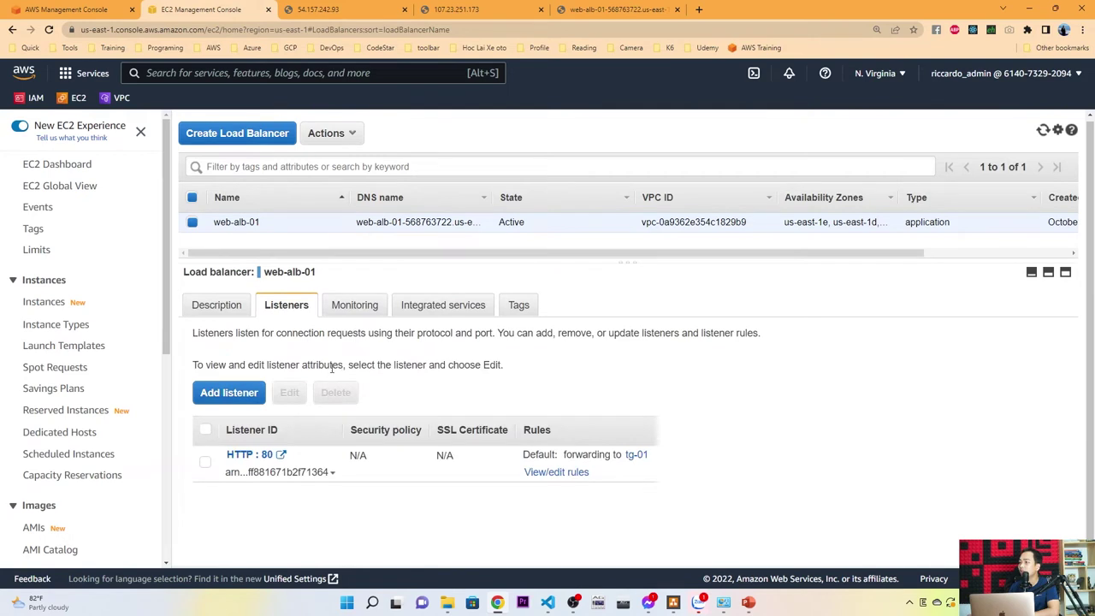
pyautogui.moveTo(292, 464); pyautogui.dragTo(243, 438)
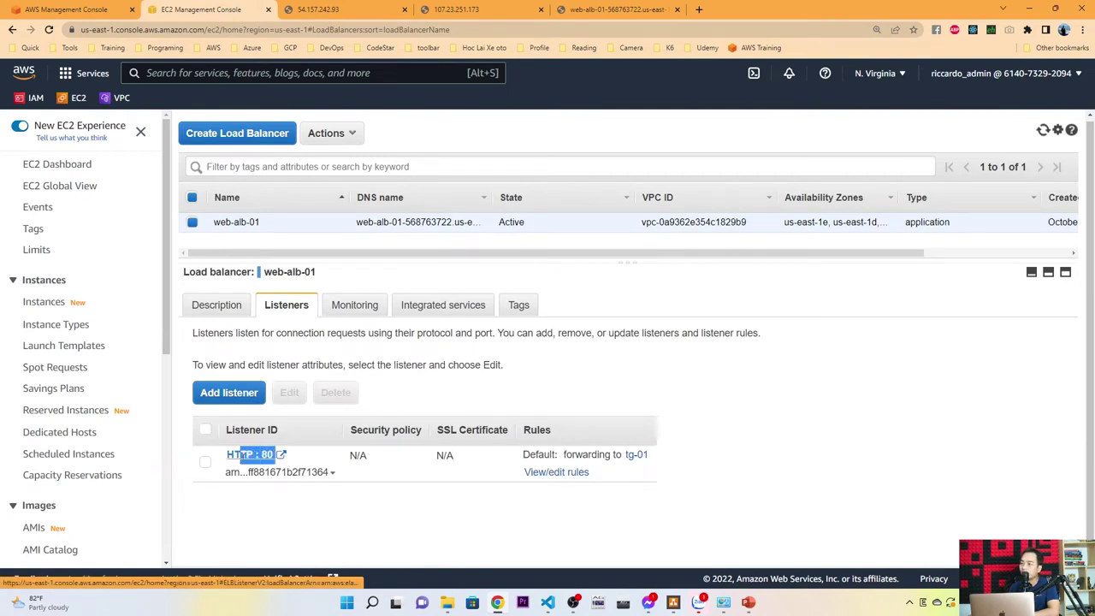
pyautogui.click(228, 393)
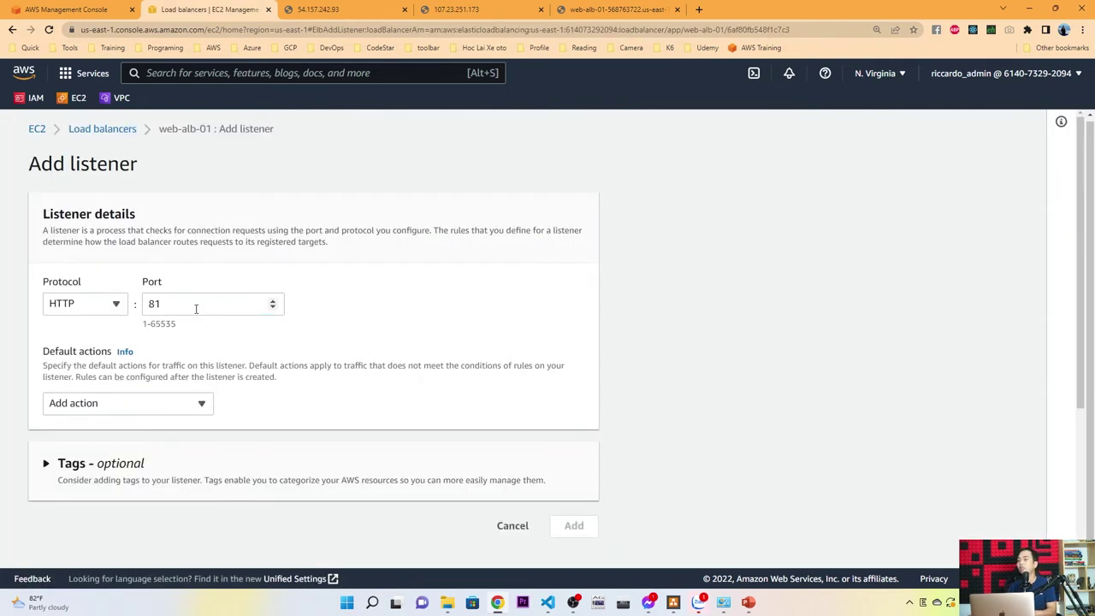
pyautogui.moveTo(196, 307); pyautogui.dragTo(103, 308)
pyautogui.write('8080')
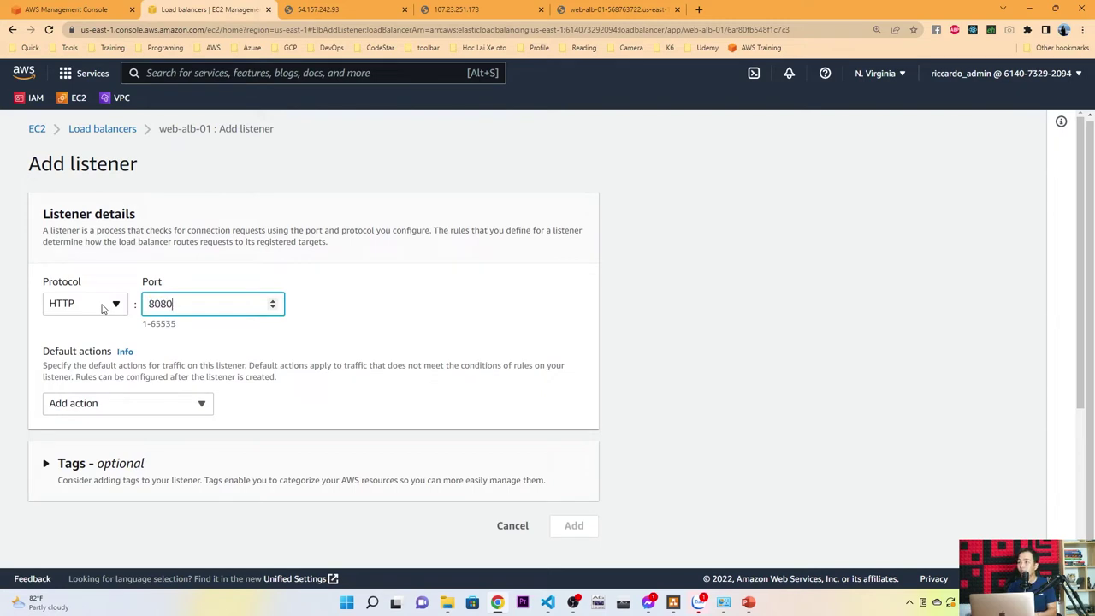
# - Set the new listener's default action to forward to target group tg-02, add the listener and view the listeners
pyautogui.click(147, 405)
pyautogui.click(101, 299)
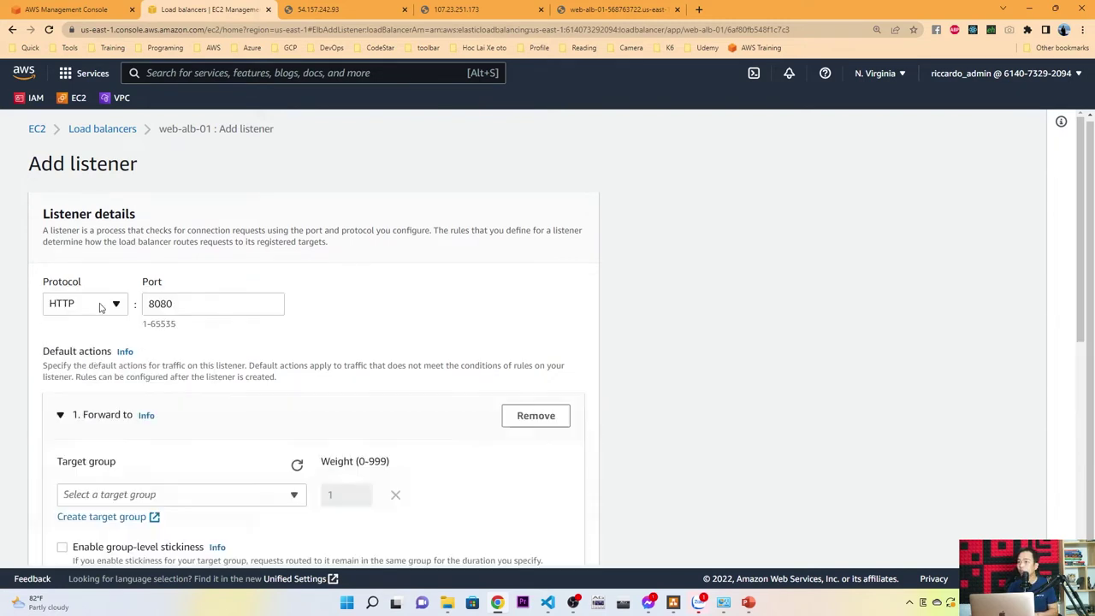
pyautogui.scroll(-1, 254, 350)
pyautogui.click(174, 444)
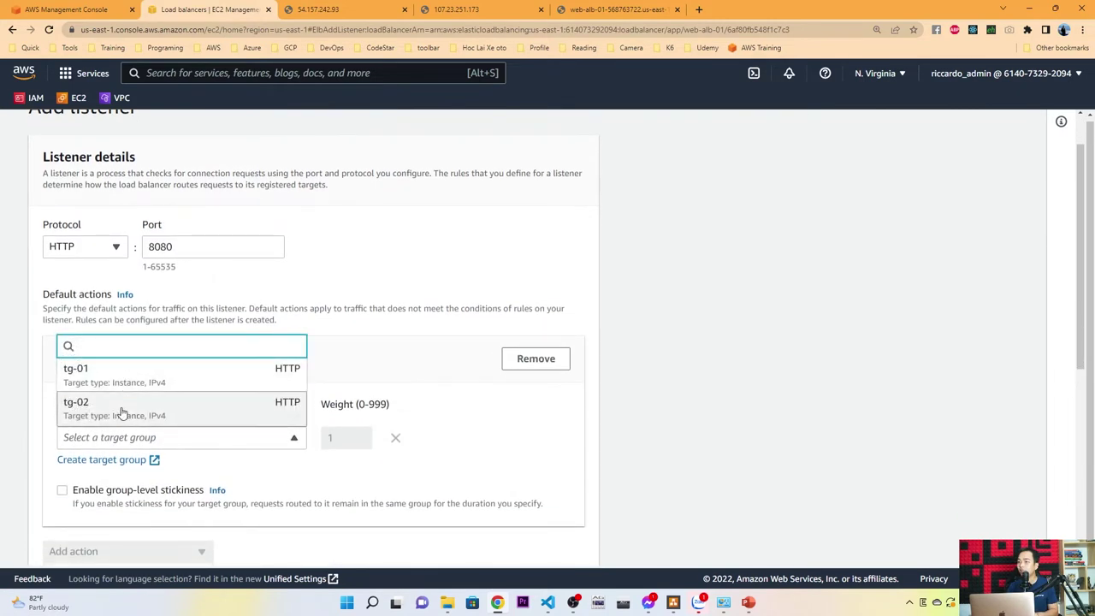
pyautogui.click(123, 403)
pyautogui.scroll(-1, 411, 413)
pyautogui.scroll(-5, 411, 413)
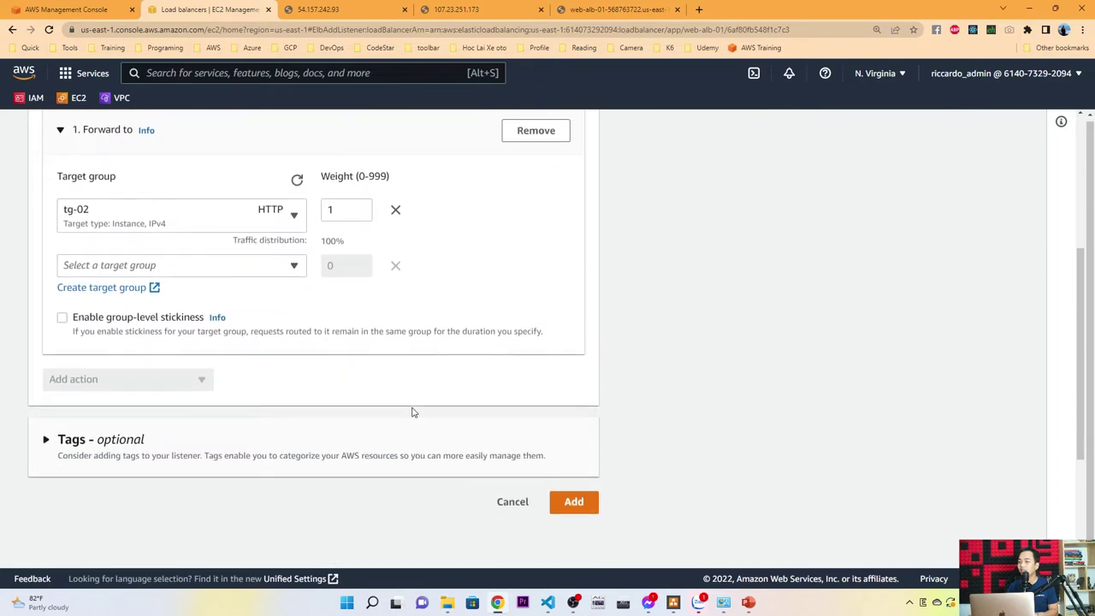
pyautogui.scroll(2, 363, 329)
pyautogui.scroll(2, 385, 321)
pyautogui.scroll(-3, 406, 316)
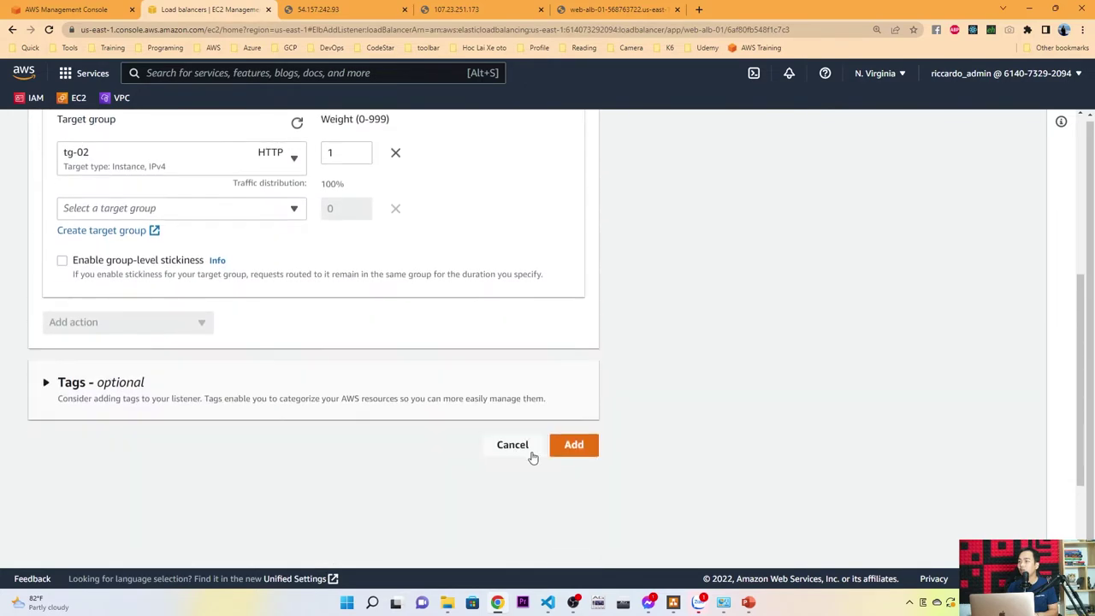
pyautogui.click(580, 447)
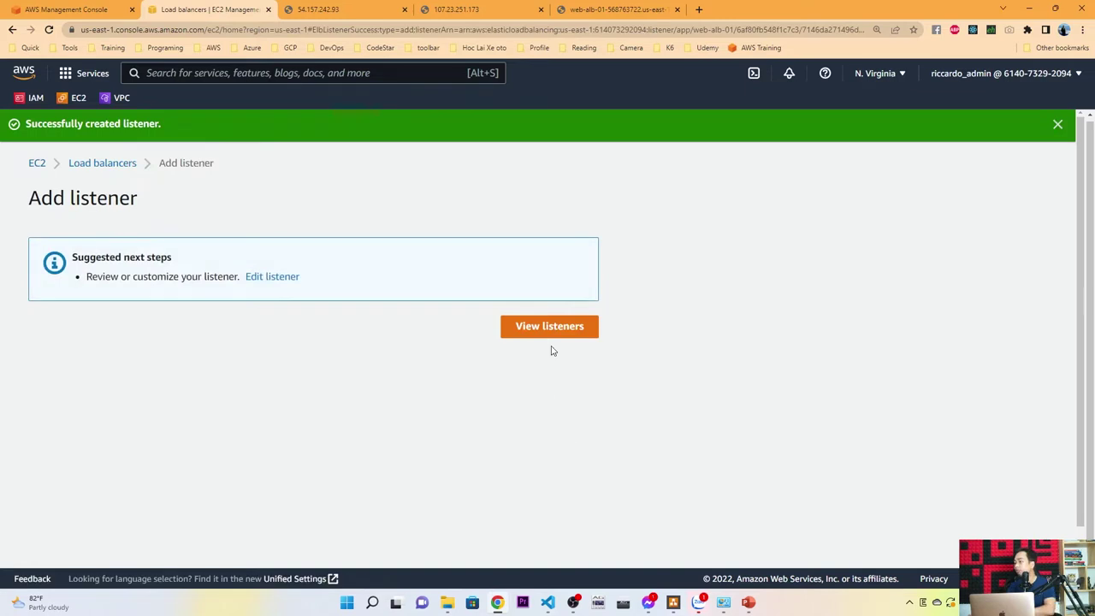
pyautogui.click(552, 326)
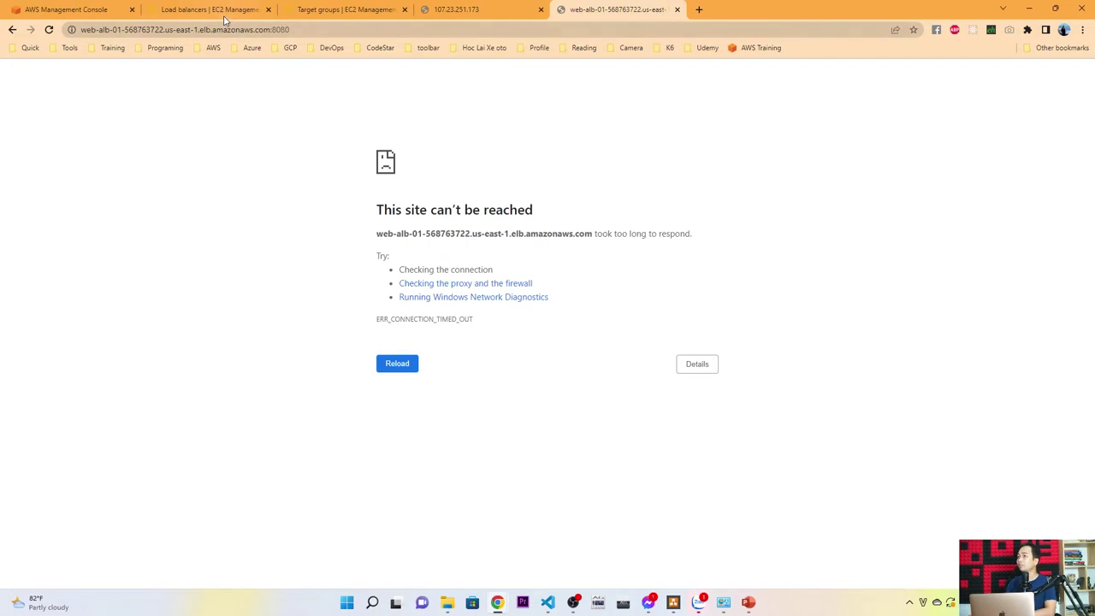
# - From web-alb-01's details, open its default security group in a new tab and show the group's inbound rules
pyautogui.click(225, 17)
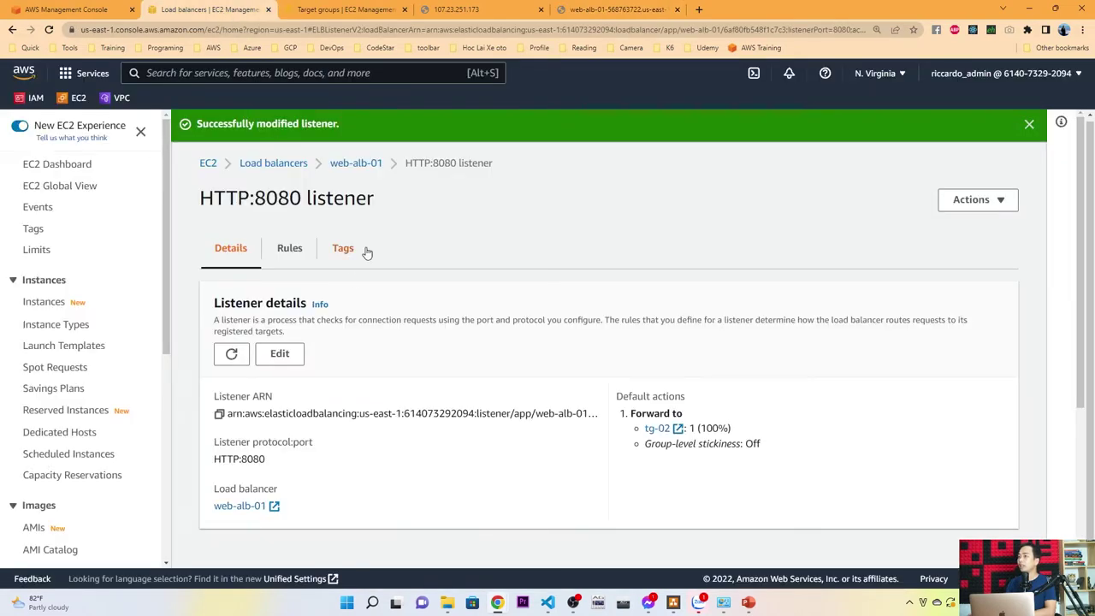
pyautogui.click(356, 165)
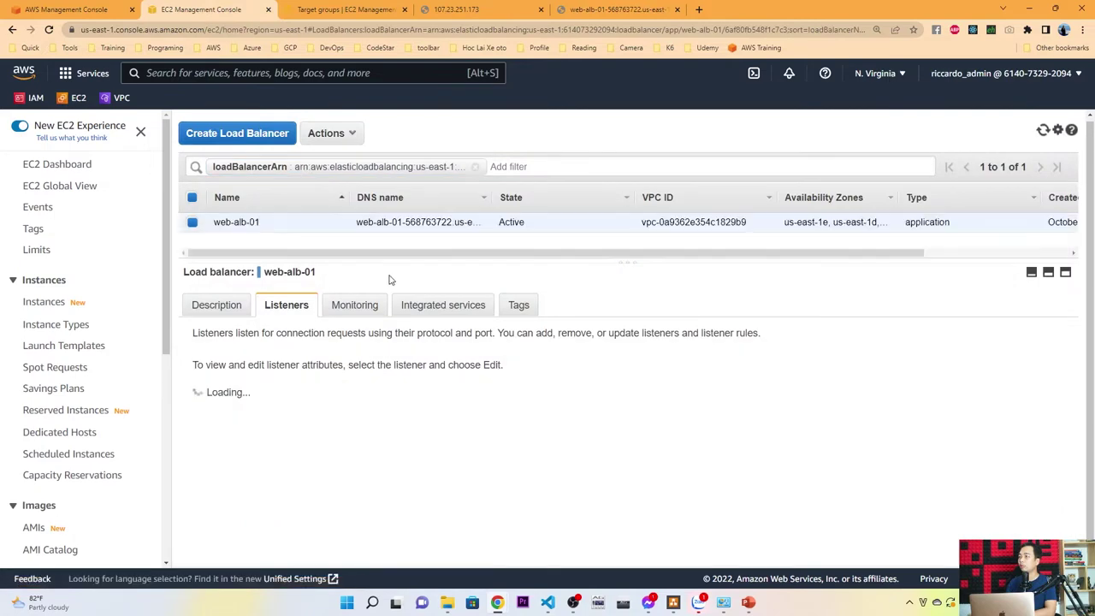
pyautogui.scroll(-3, 510, 426)
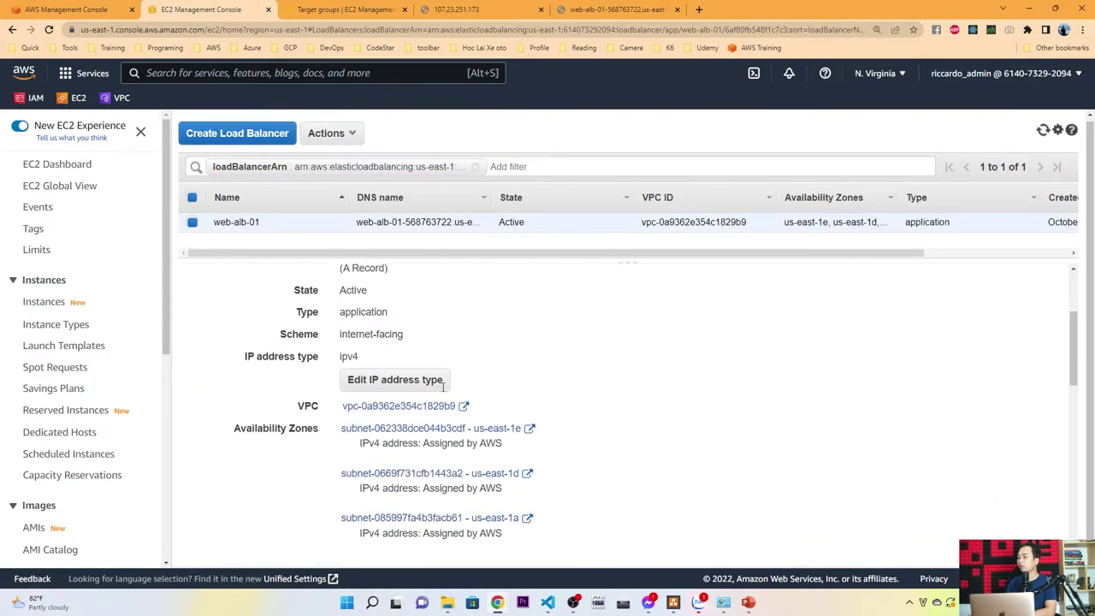
pyautogui.scroll(-5, 510, 426)
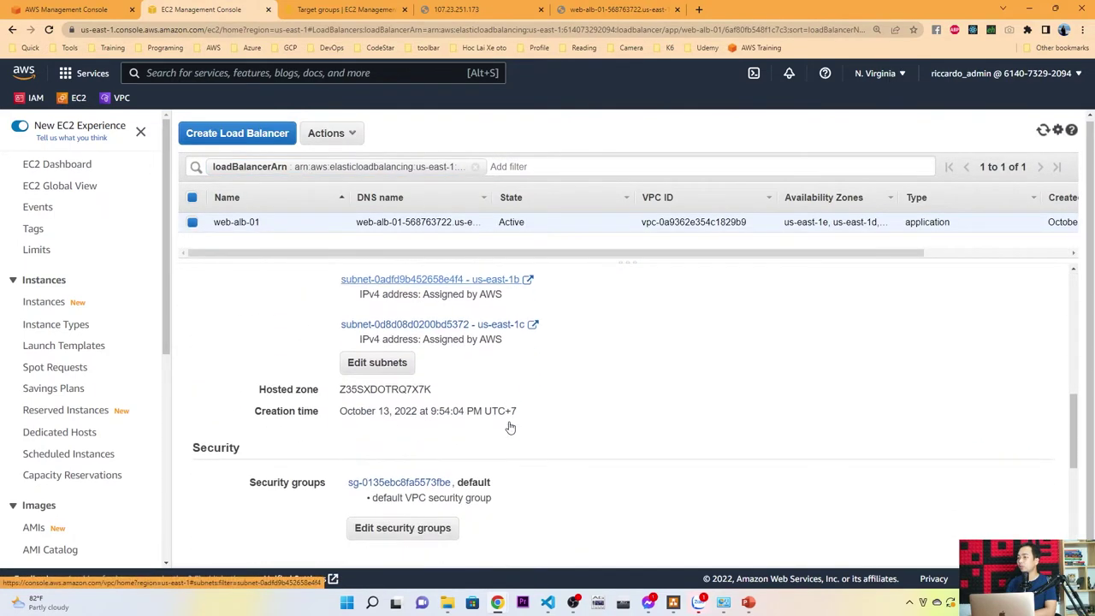
pyautogui.keyDown('ctrl'); pyautogui.click(419, 396); pyautogui.keyUp('ctrl')
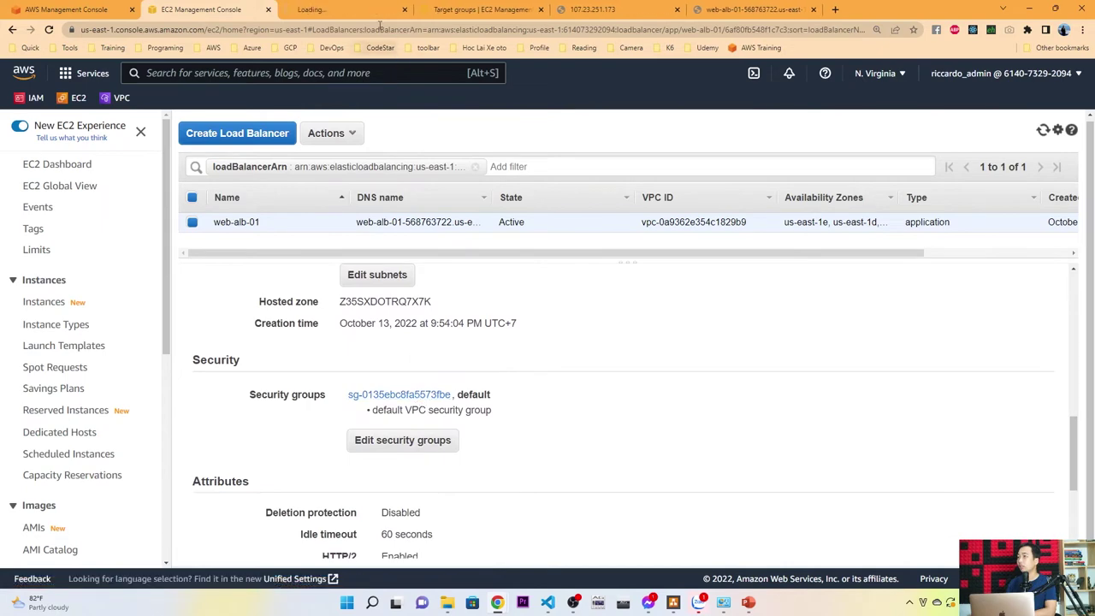
pyautogui.click(359, 9)
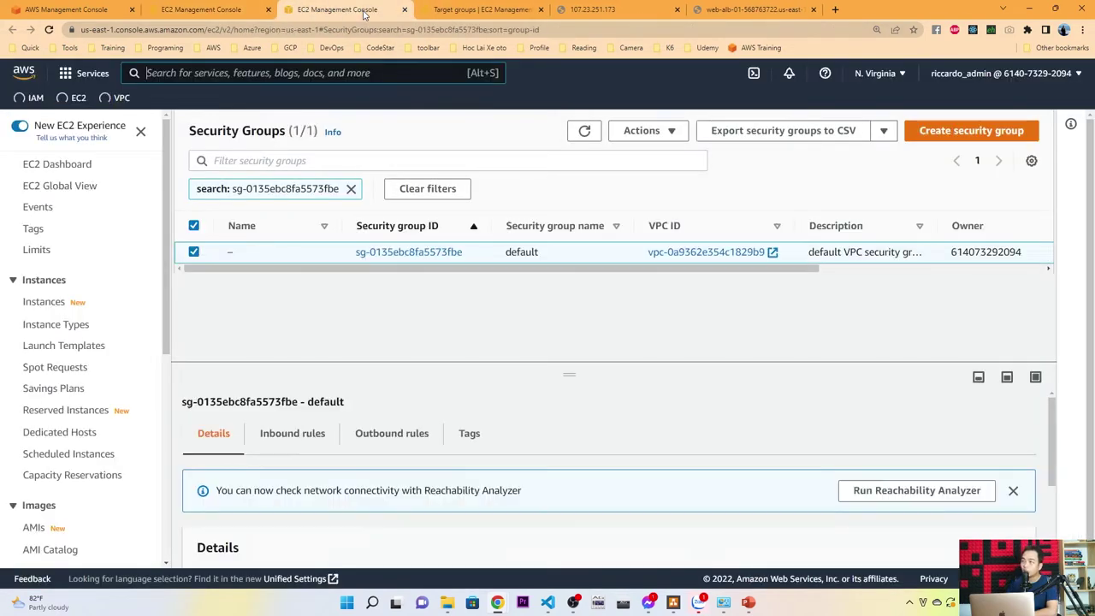
pyautogui.click(313, 433)
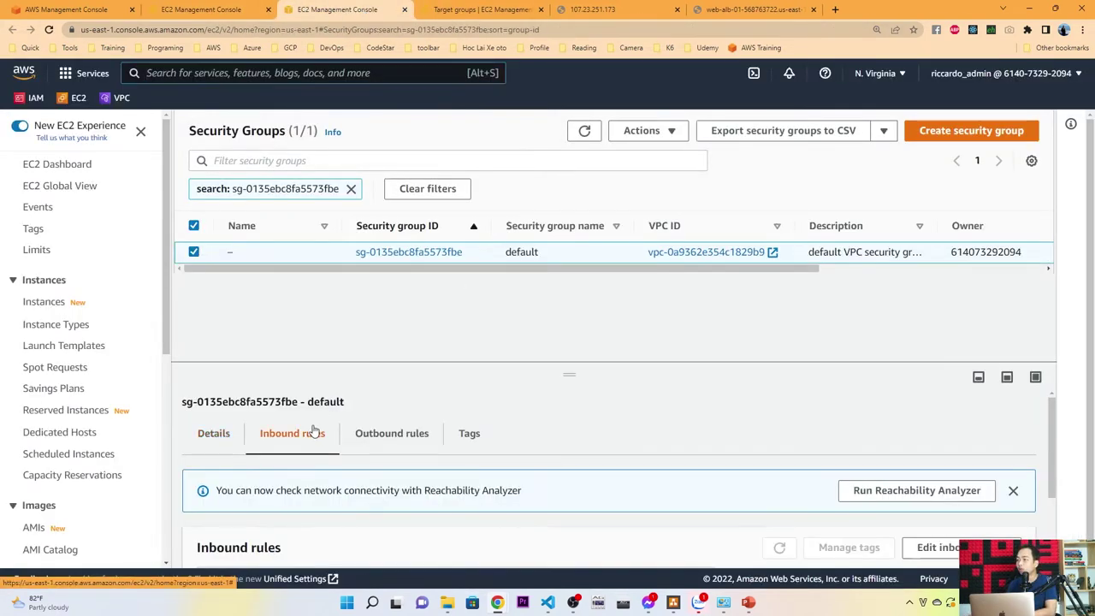
pyautogui.moveTo(570, 310); pyautogui.dragTo(571, 294)
pyautogui.scroll(-1, 564, 400)
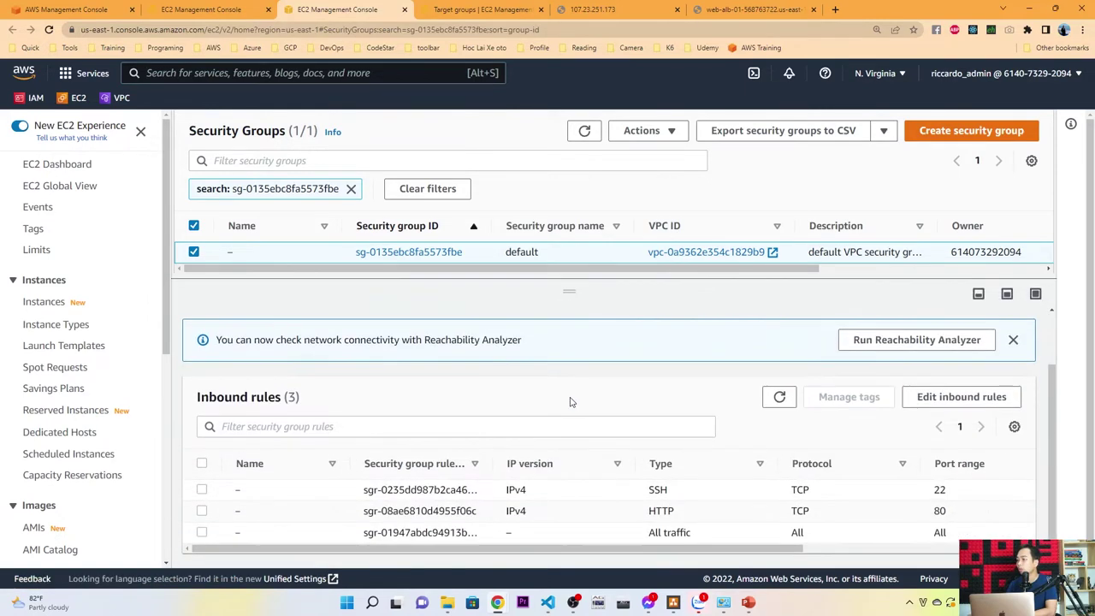
# - Start editing the default security group's inbound rules and add a Custom TCP rule with port range 8080
pyautogui.click(933, 397)
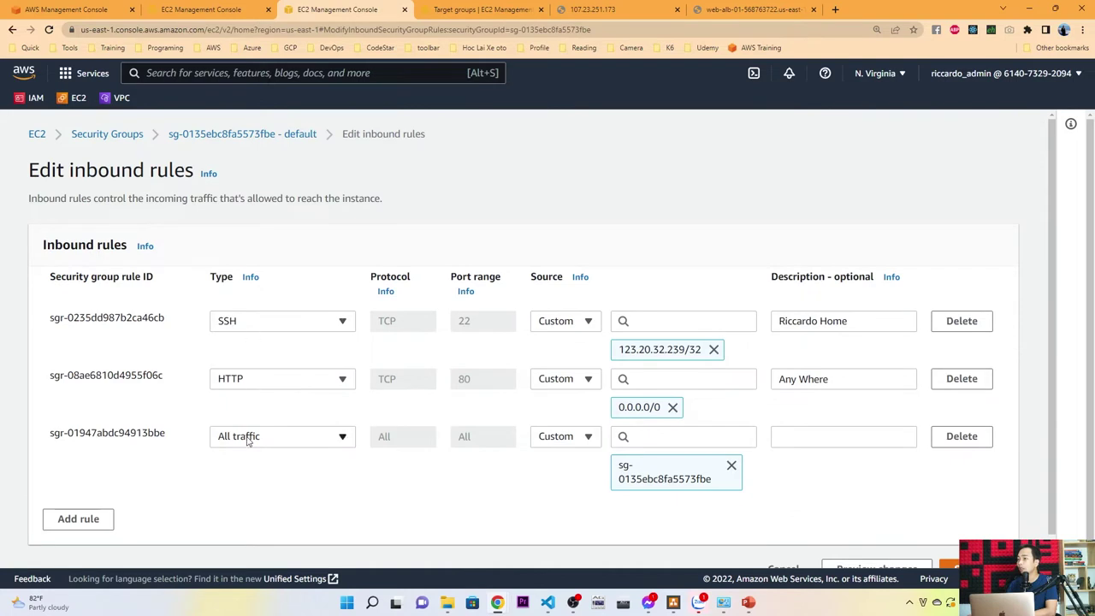
pyautogui.click(86, 519)
pyautogui.click(267, 510)
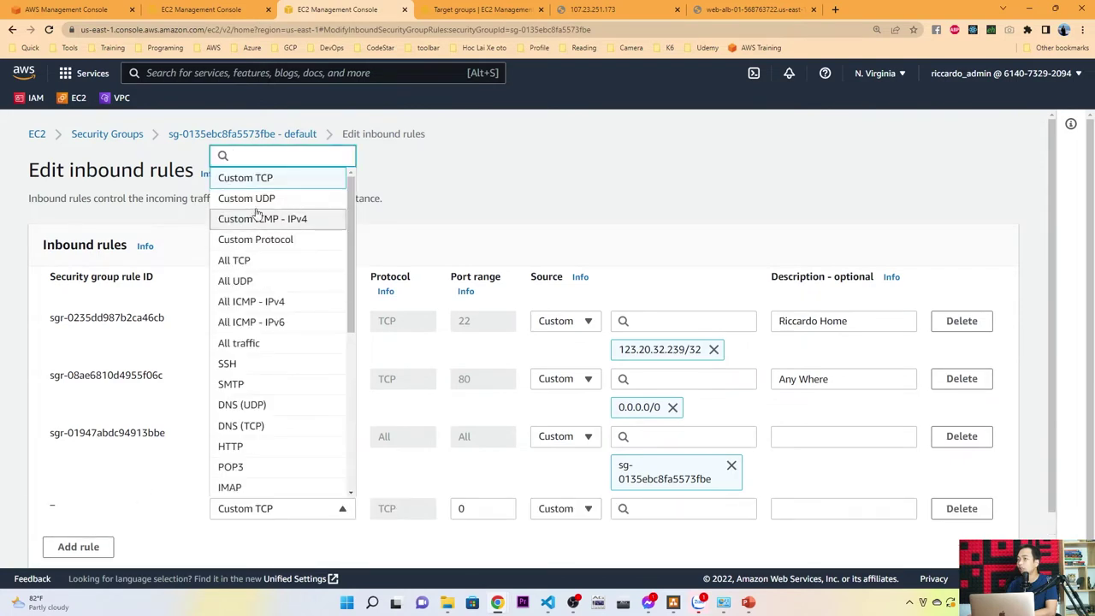
pyautogui.click(400, 428)
pyautogui.doubleClick(479, 518)
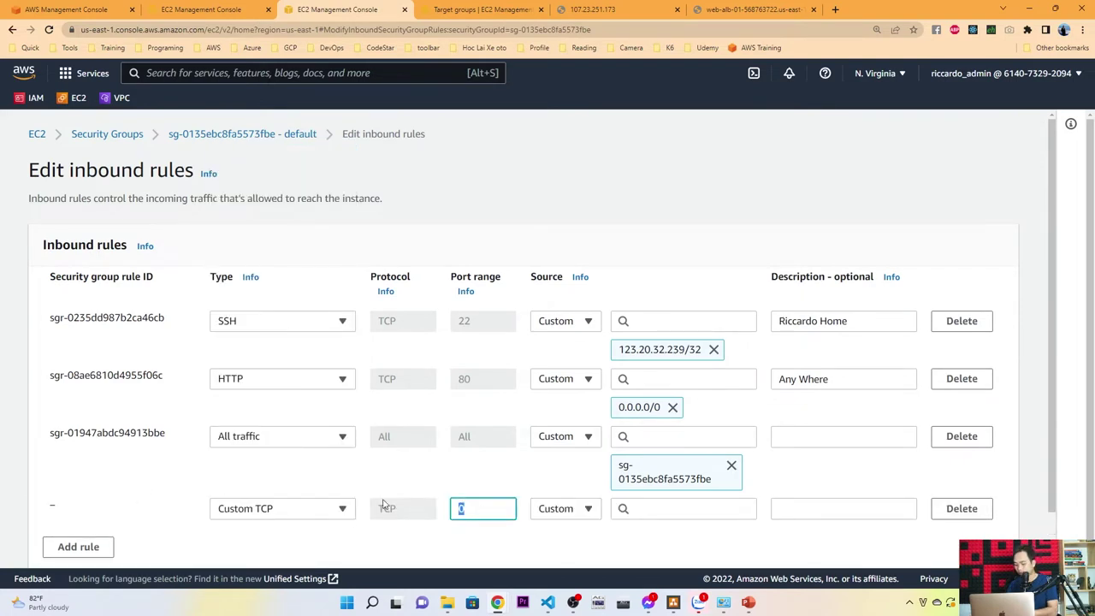
pyautogui.write('8080')
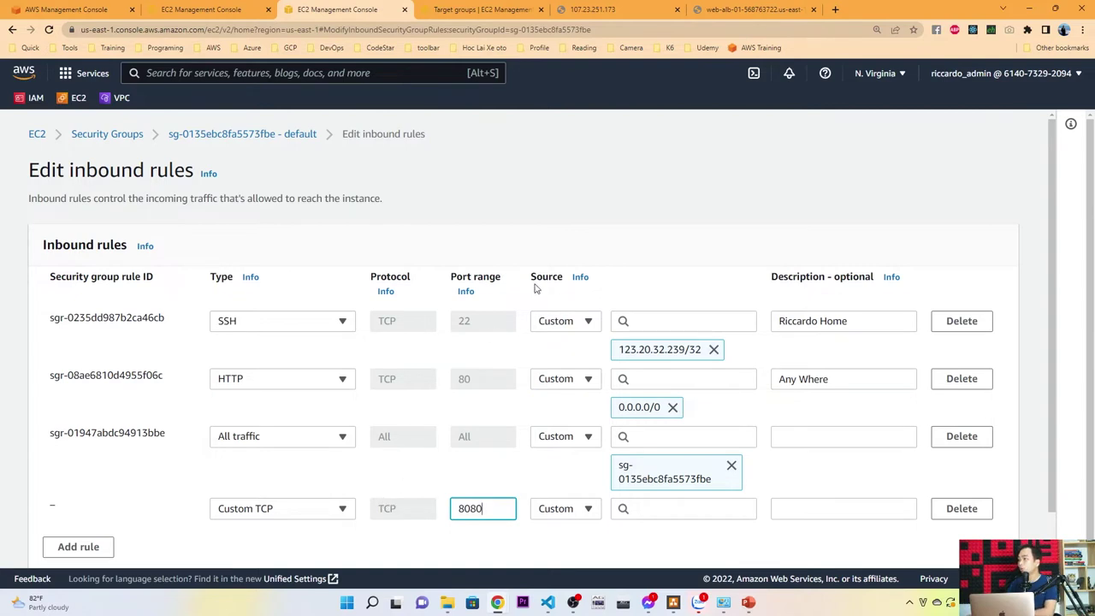
# - Set the 8080 rule's source to Anywhere-IPv4, save the inbound rules and dismiss the banner
pyautogui.moveTo(532, 277); pyautogui.dragTo(559, 277)
pyautogui.click(565, 508)
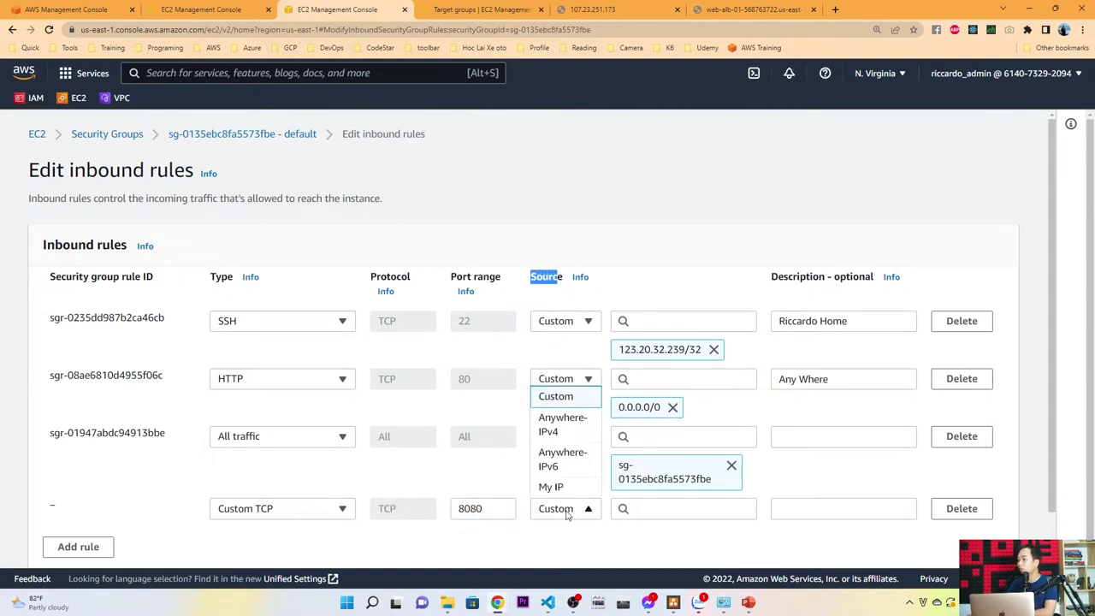
pyautogui.click(568, 429)
pyautogui.scroll(-1, 590, 432)
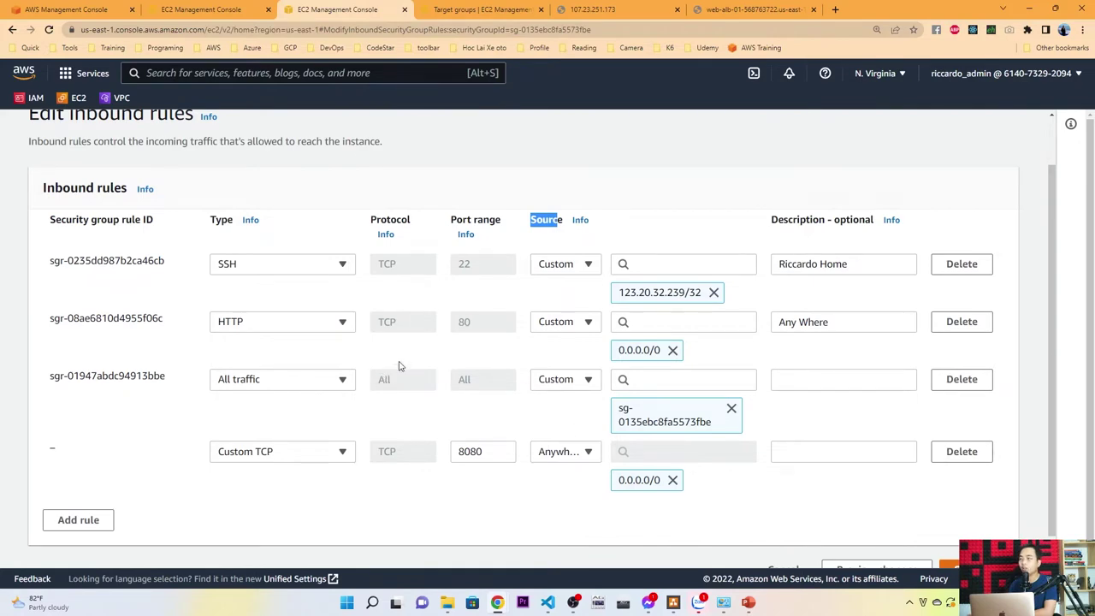
pyautogui.scroll(-1, 814, 443)
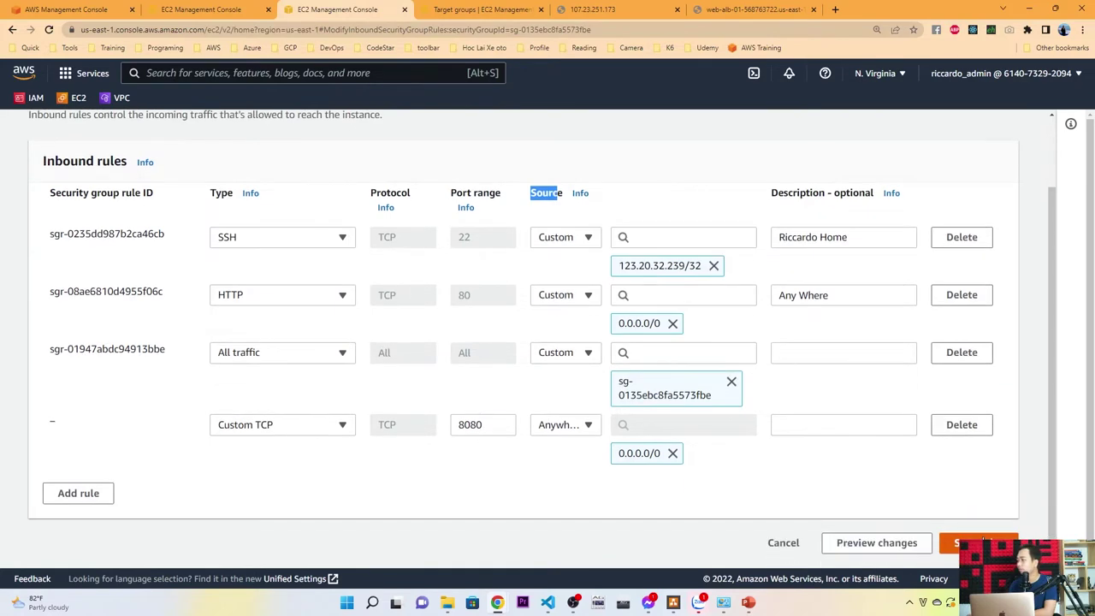
pyautogui.click(962, 539)
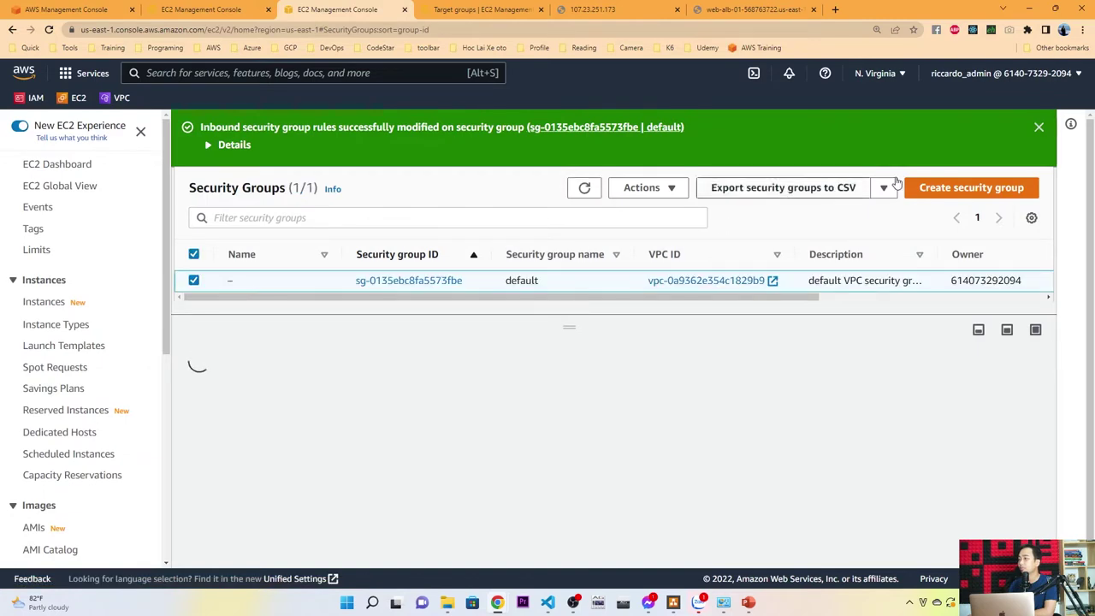
pyautogui.click(1038, 126)
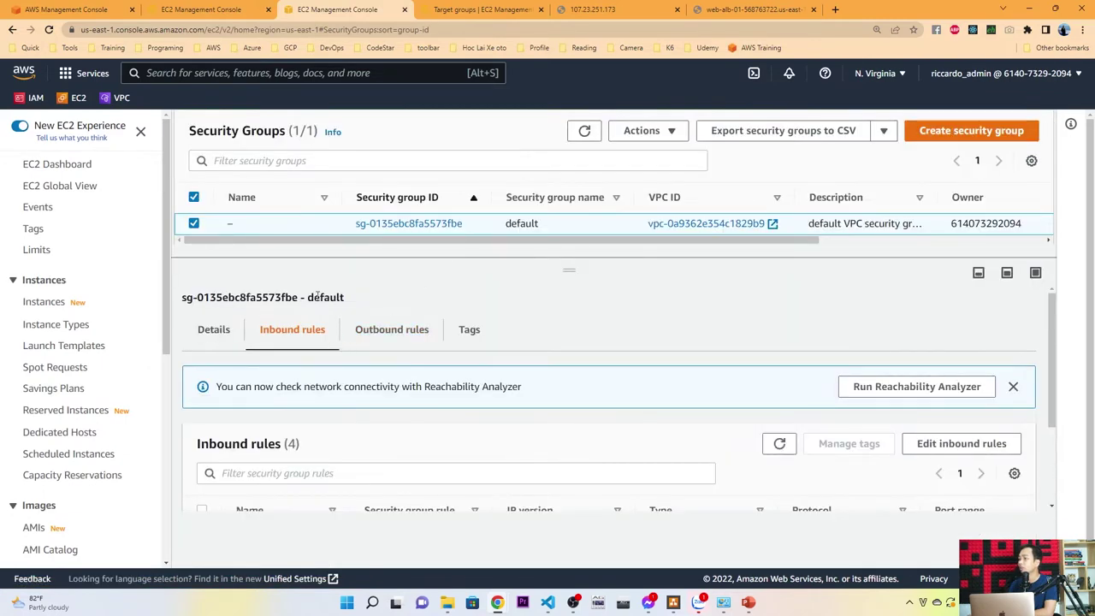
# - Go to the load balancers list and review the security section in web-alb-01's description
pyautogui.click(220, 336)
pyautogui.click(295, 332)
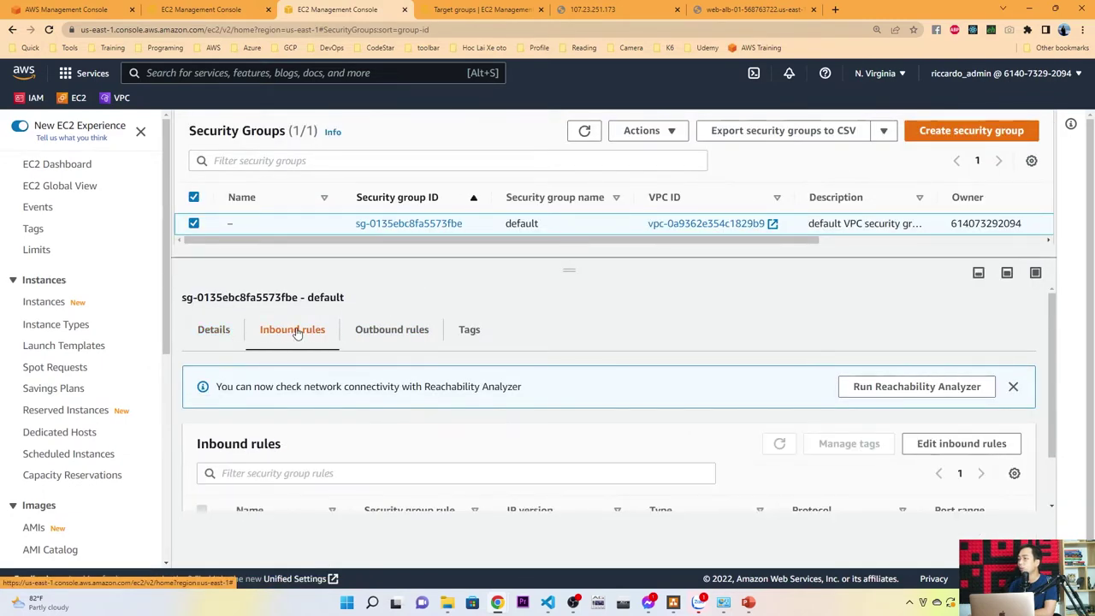
pyautogui.scroll(-1, 361, 320)
pyautogui.scroll(1, 361, 316)
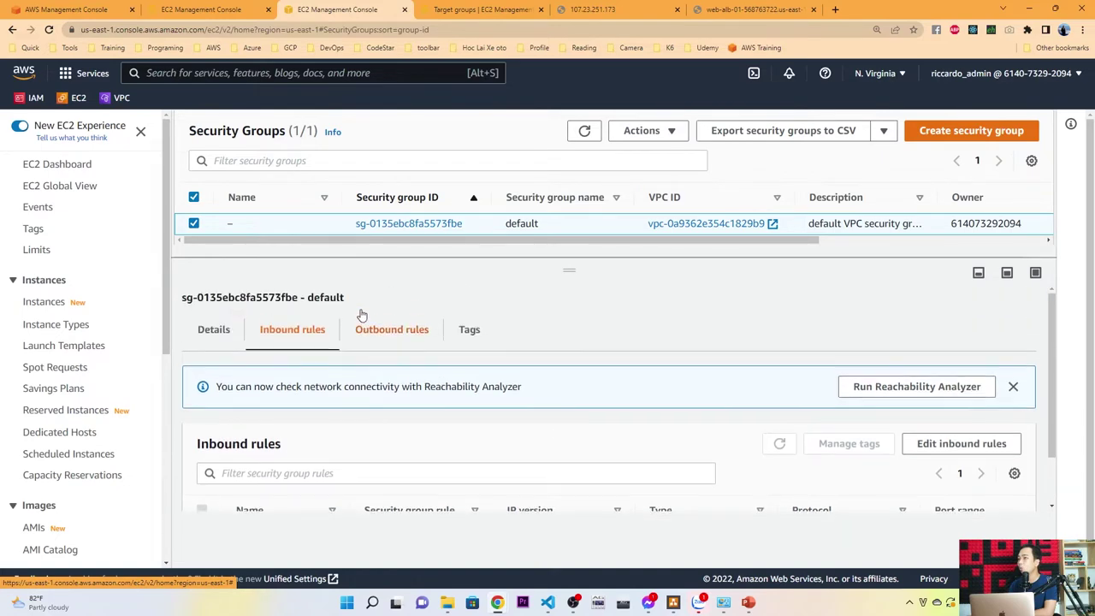
pyautogui.scroll(-5, 77, 428)
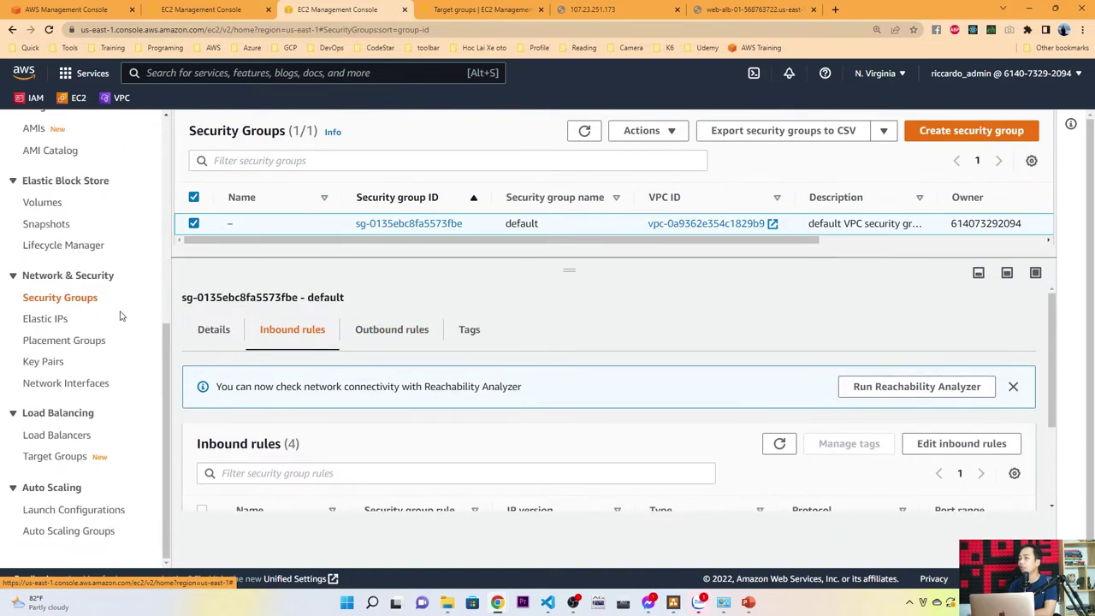
pyautogui.click(60, 437)
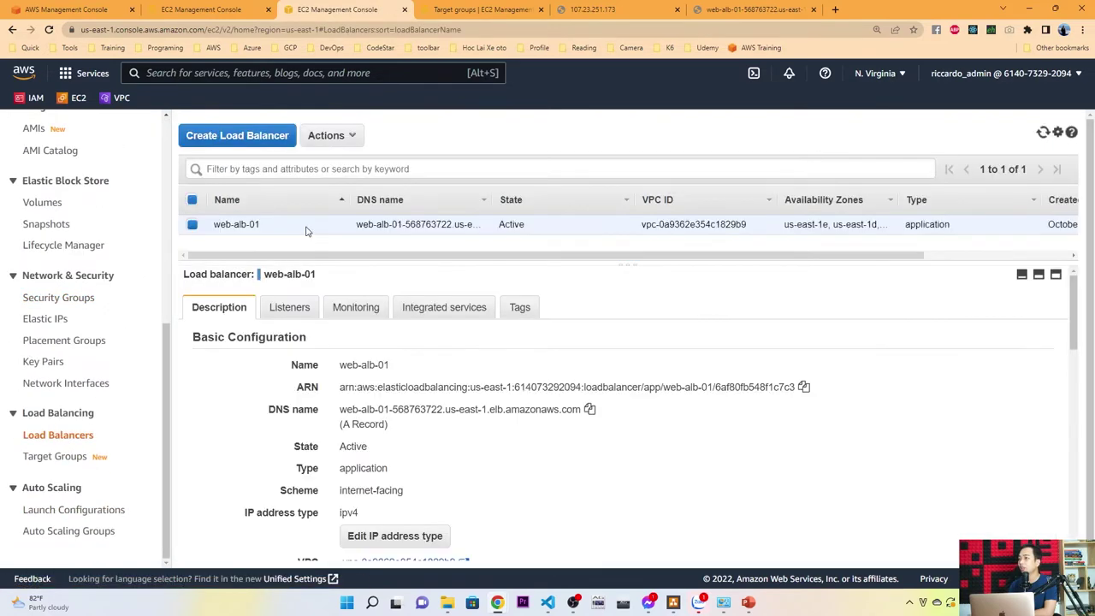
pyautogui.scroll(-10, 498, 388)
pyautogui.scroll(4, 492, 391)
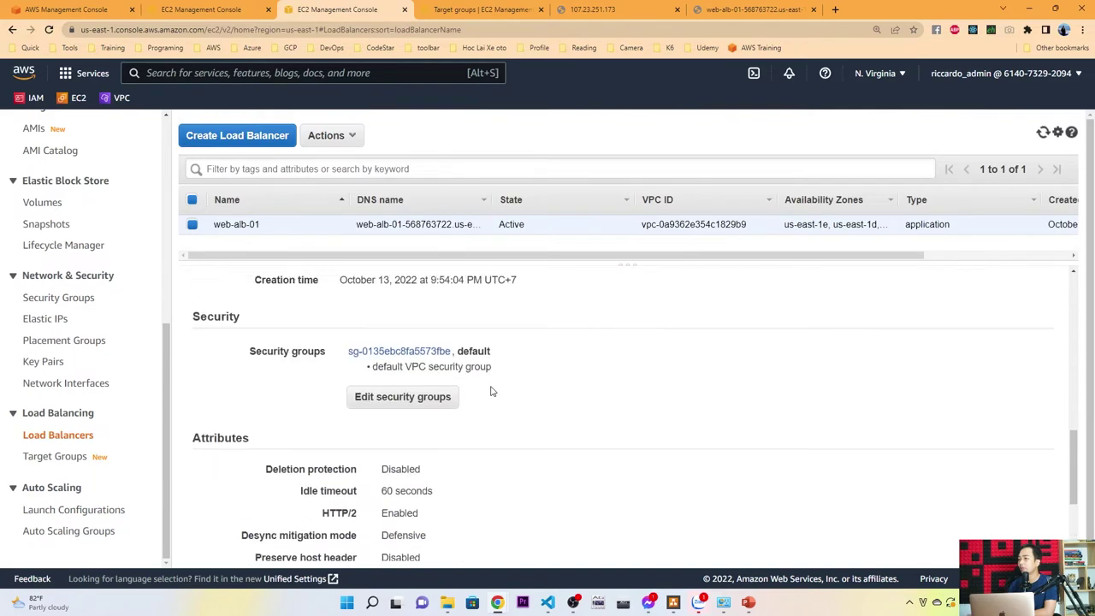
pyautogui.moveTo(194, 419); pyautogui.dragTo(270, 421)
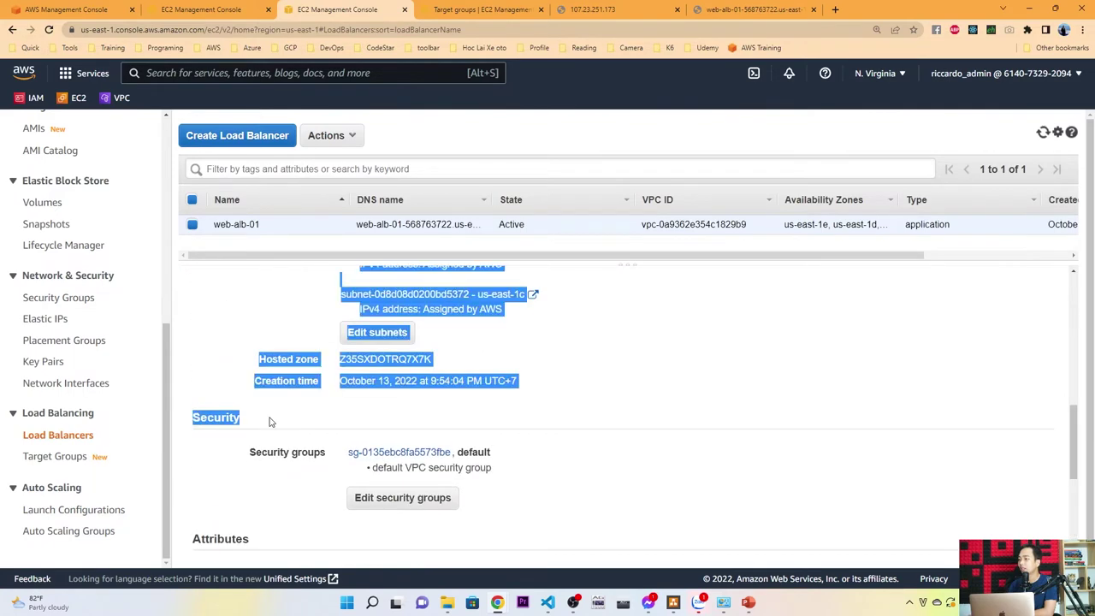
pyautogui.click(345, 463)
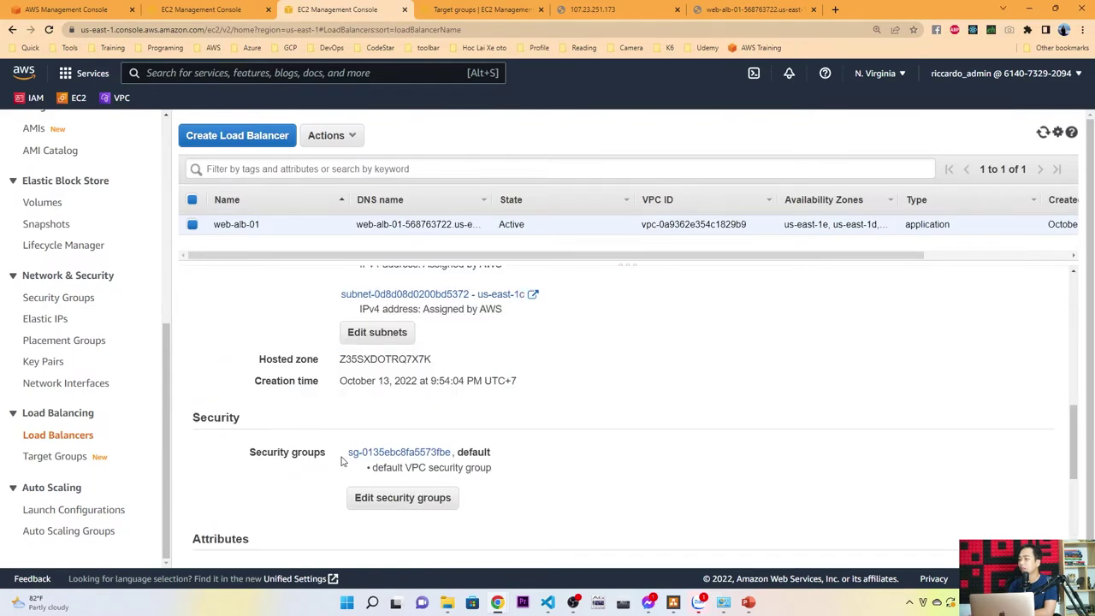
# - Open web-alb-01's default security group in a new tab and check its inbound rule for port 8080
pyautogui.rightClick(400, 456)
pyautogui.click(419, 343)
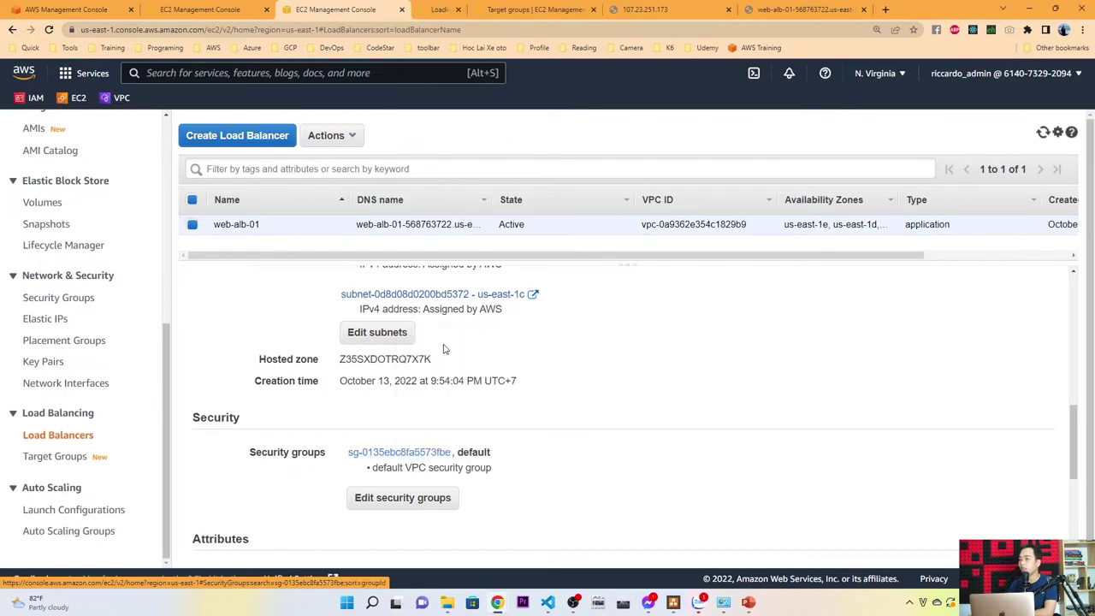
pyautogui.click(475, 11)
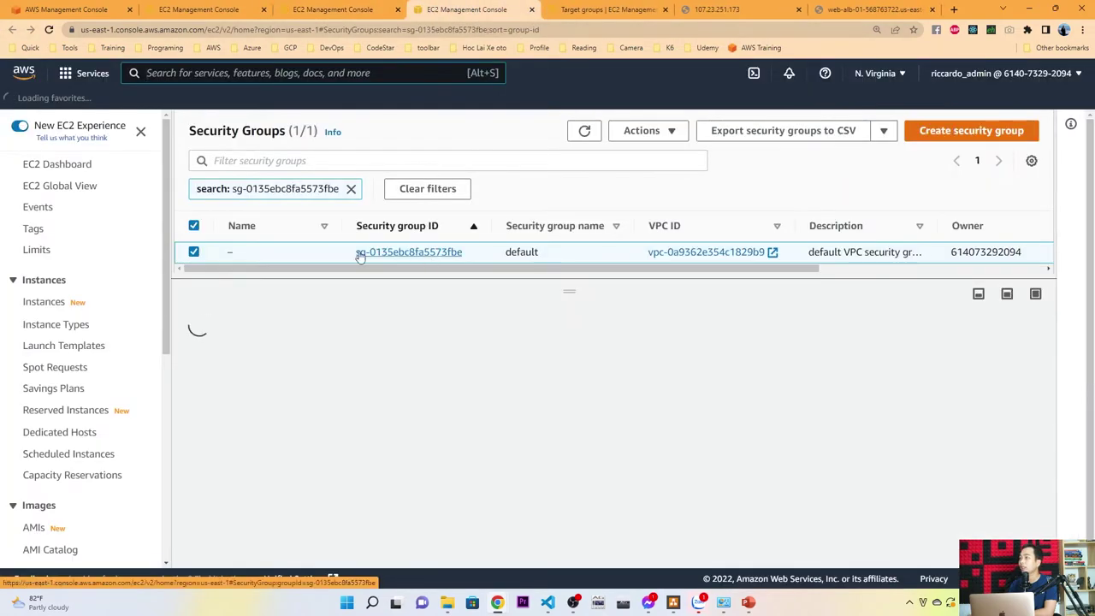
pyautogui.click(295, 350)
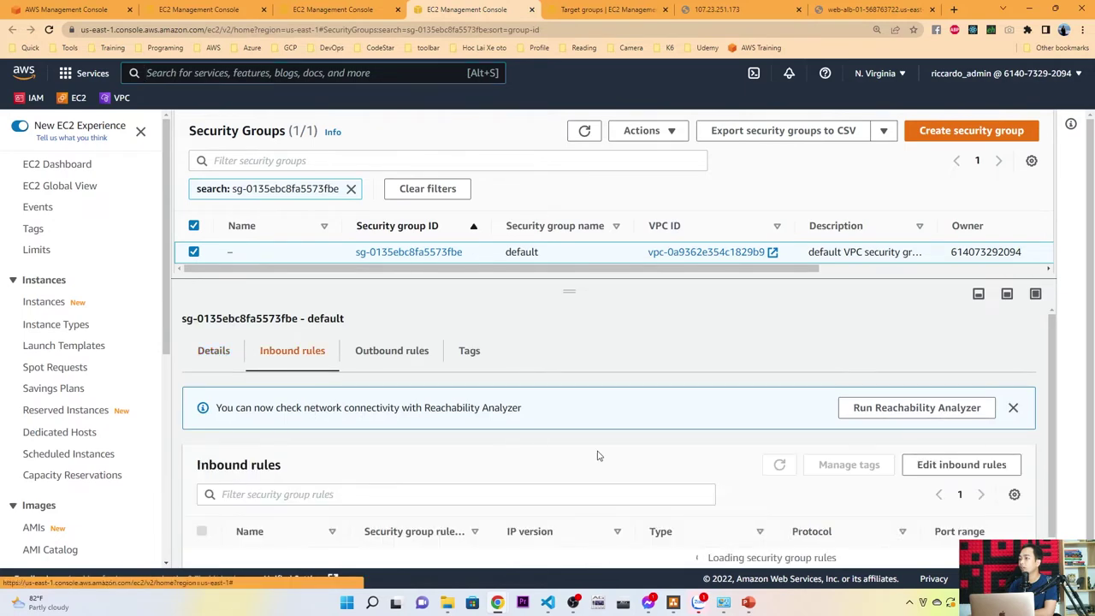
pyautogui.scroll(-1, 511, 507)
pyautogui.scroll(-1, 511, 508)
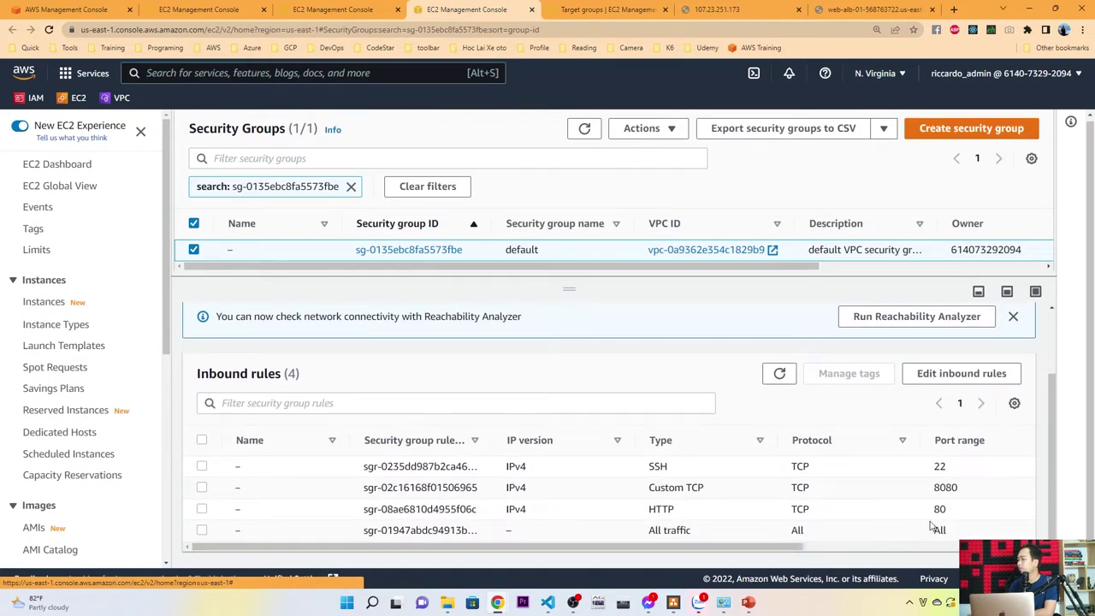
pyautogui.doubleClick(946, 488)
pyautogui.click(687, 483)
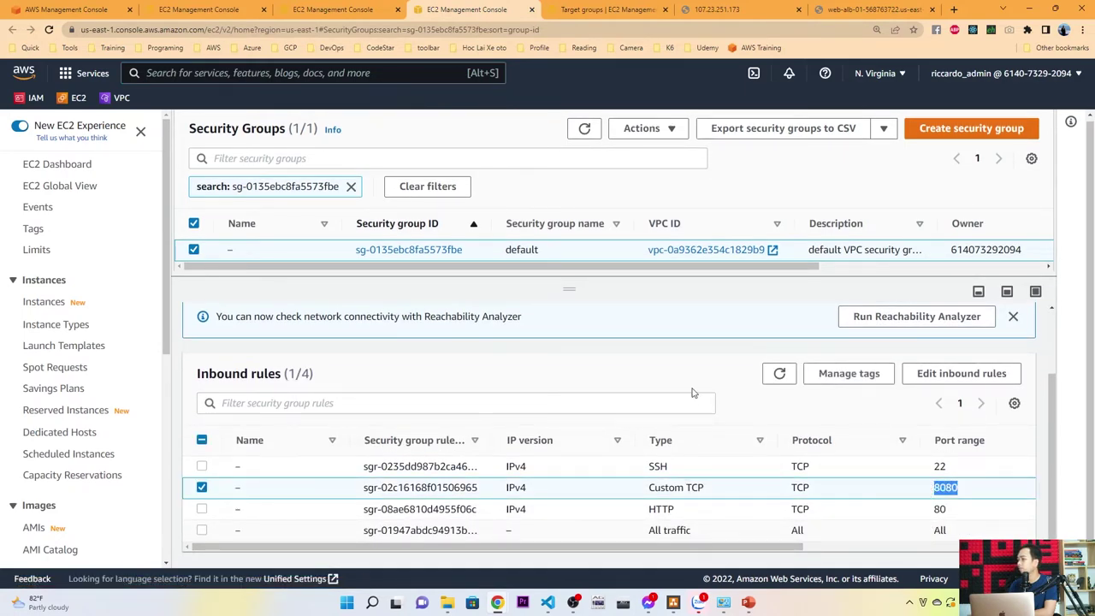
# - In the incognito browser window, load web-alb-01's DNS address on port 8080
pyautogui.moveTo(505, 599)
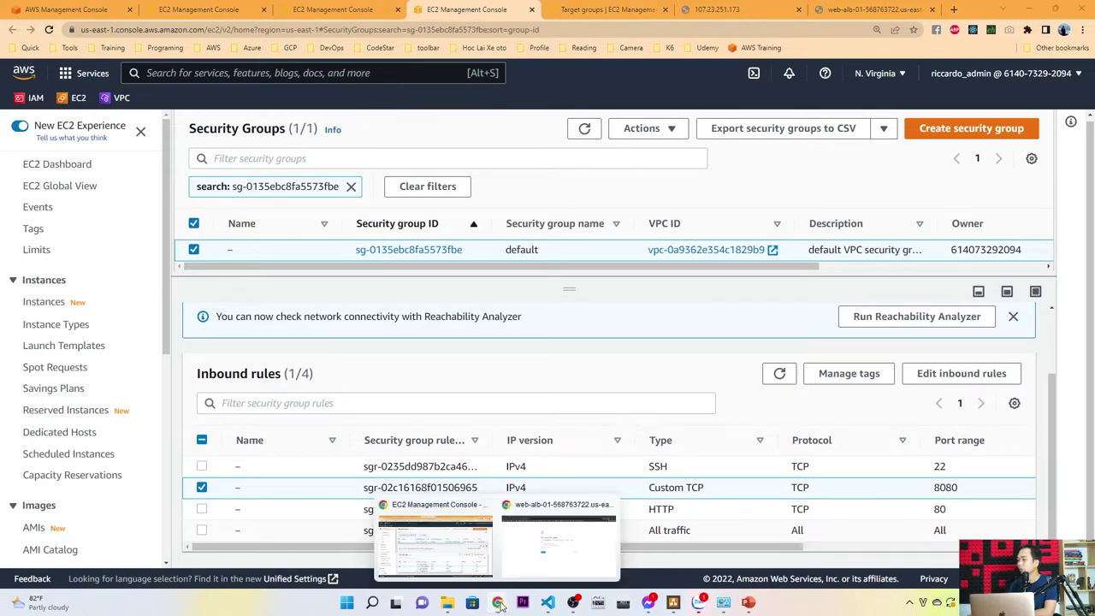
pyautogui.click(556, 543)
pyautogui.click(353, 29)
pyautogui.click(353, 28)
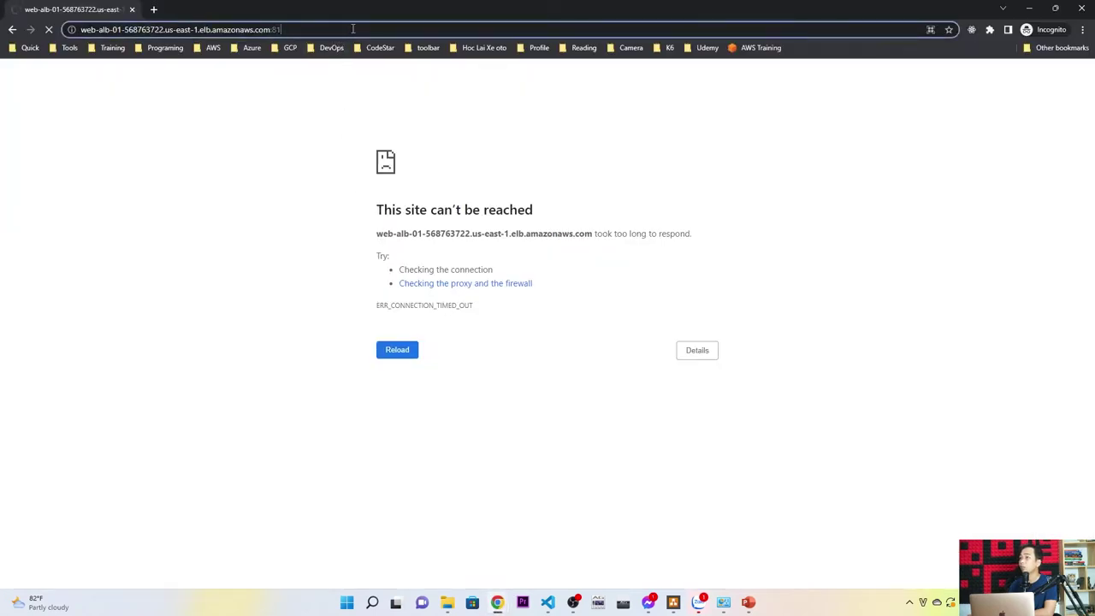
pyautogui.press('BackSpace')
pyautogui.write('080')
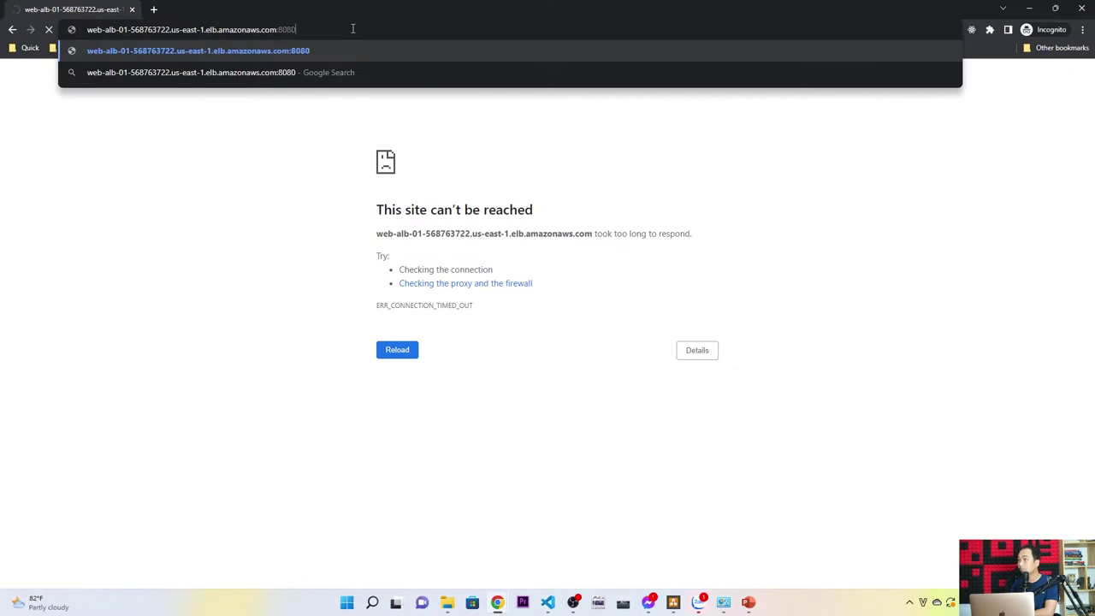
pyautogui.press('Return')
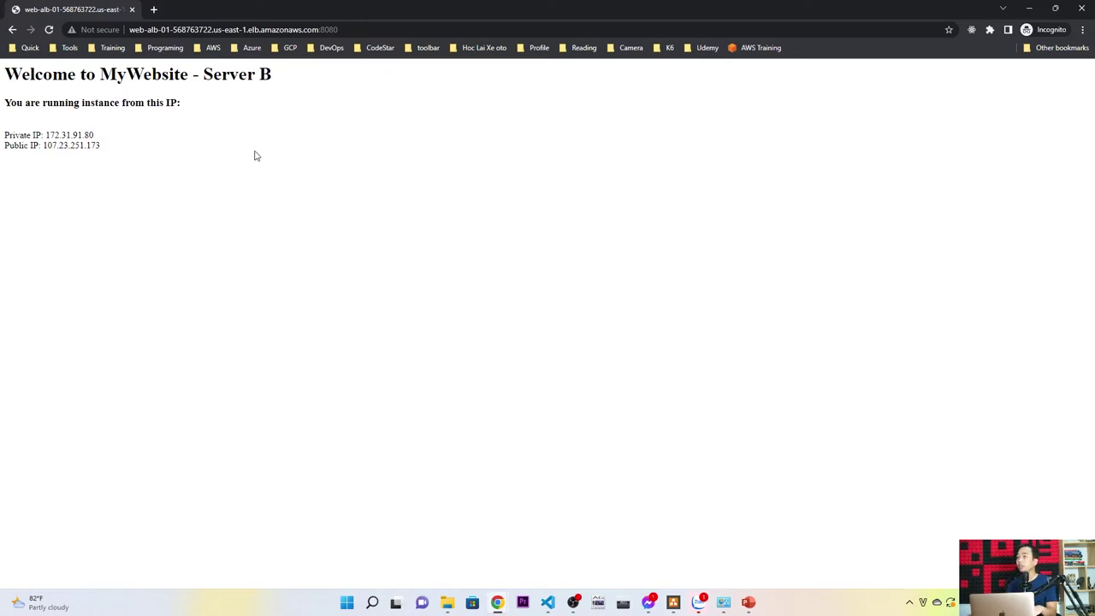
# - Load web-alb-01's DNS address on port 80 and refresh the page
pyautogui.click(373, 31)
pyautogui.press('BackSpace')
pyautogui.press('BackSpace')
pyautogui.press('BackSpace')
pyautogui.press('BackSpace')
pyautogui.press('BackSpace')
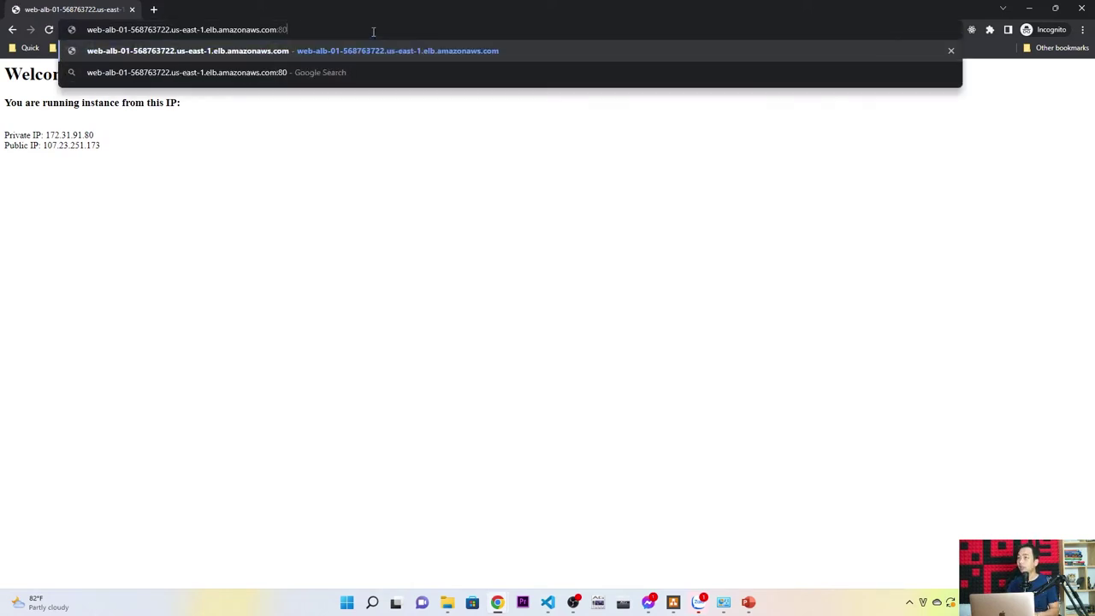
pyautogui.press('Return')
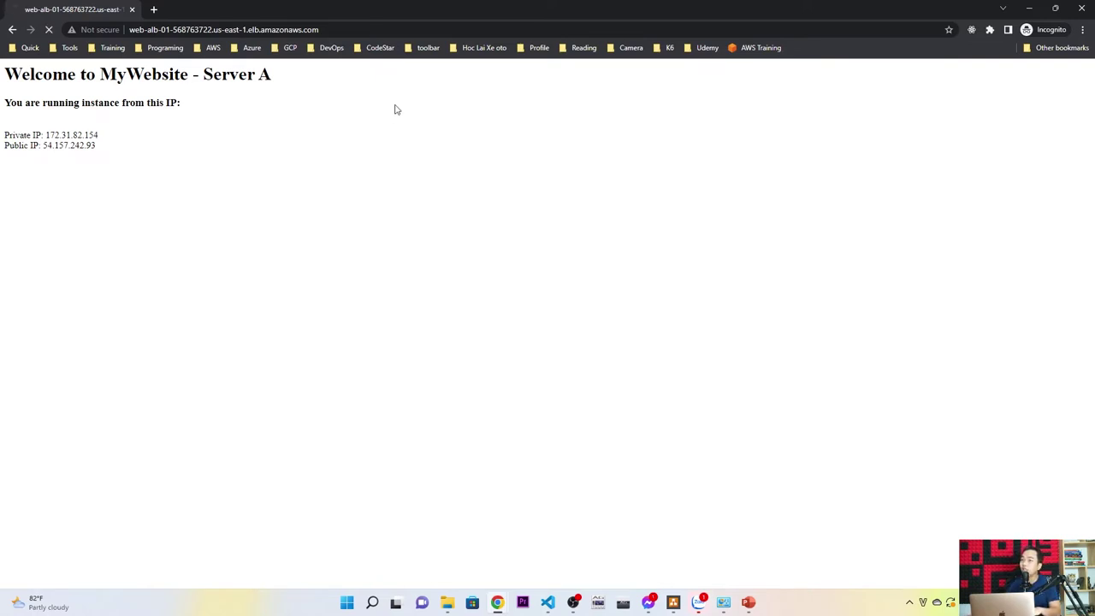
pyautogui.press('F5')
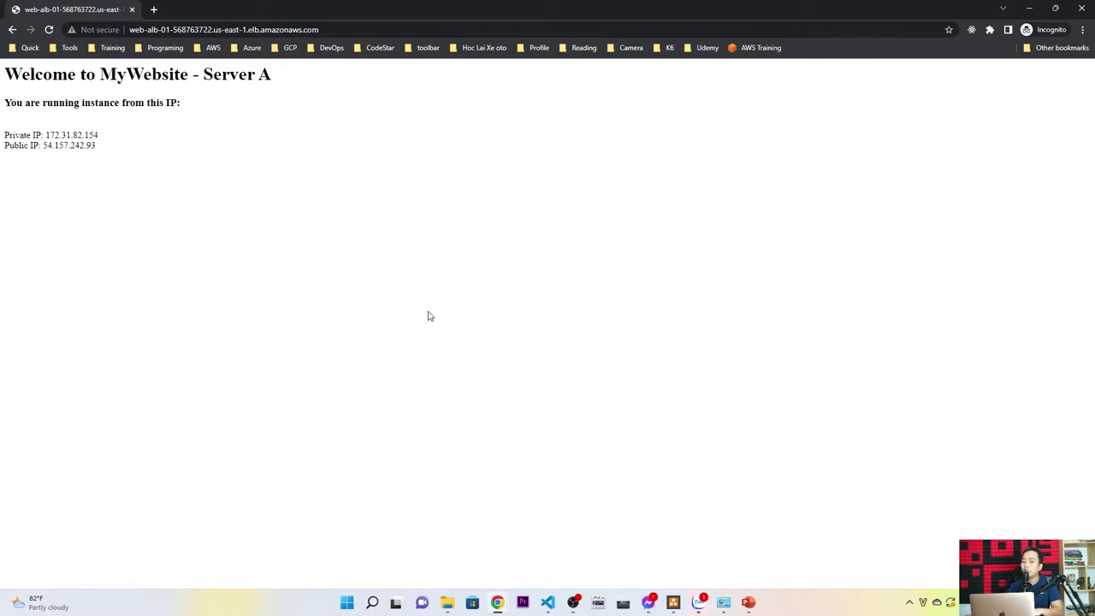
# - Switch to the PowerPoint slides and review the Lab1 part1 (Step 5-7) diagram and the Lab1 task list
pyautogui.click(749, 602)
pyautogui.click(94, 454)
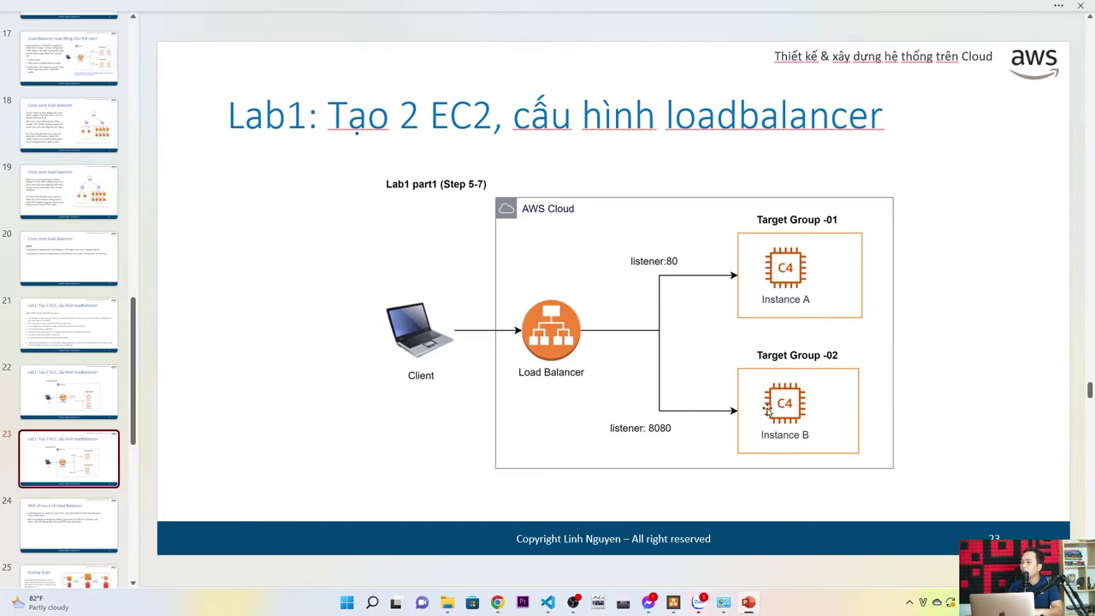
pyautogui.click(97, 324)
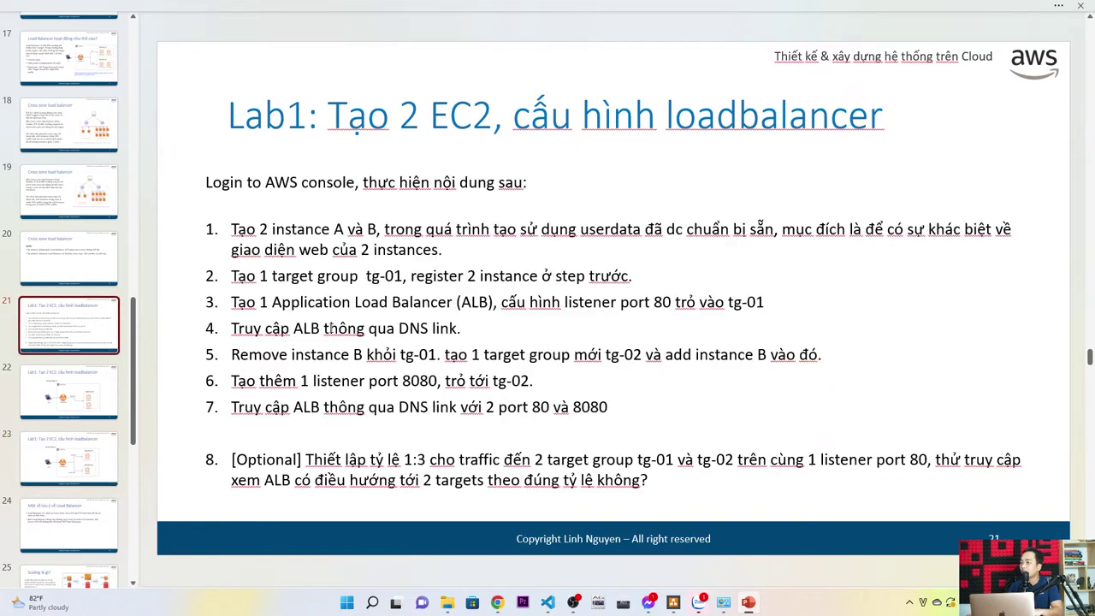
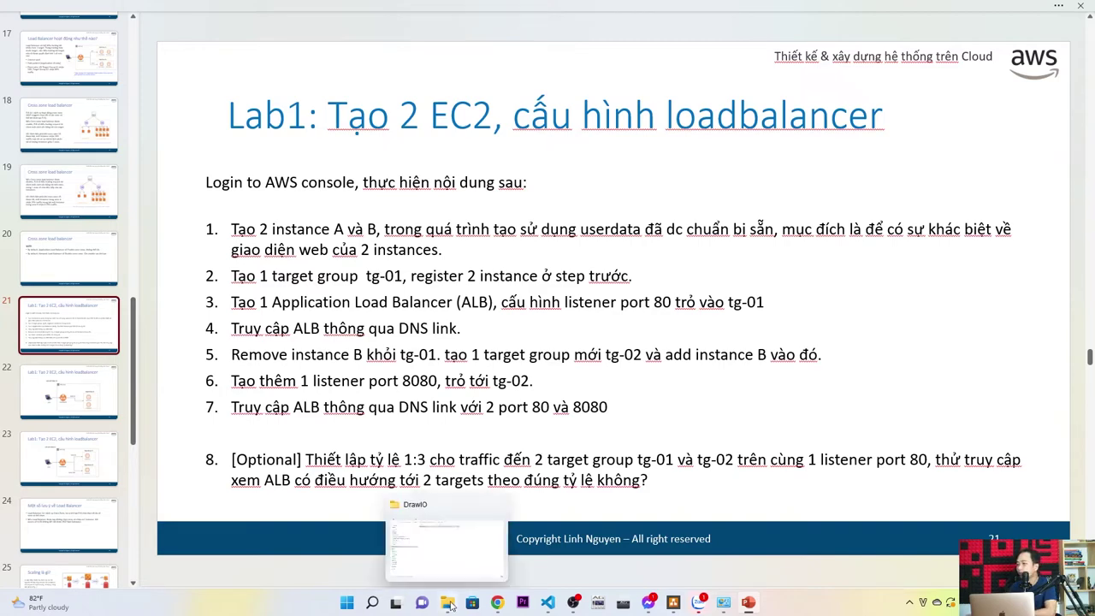
# - Return to the AWS console window, open the load balancers list and close the two surplus EC2 console tabs
pyautogui.moveTo(496, 602)
pyautogui.click(436, 540)
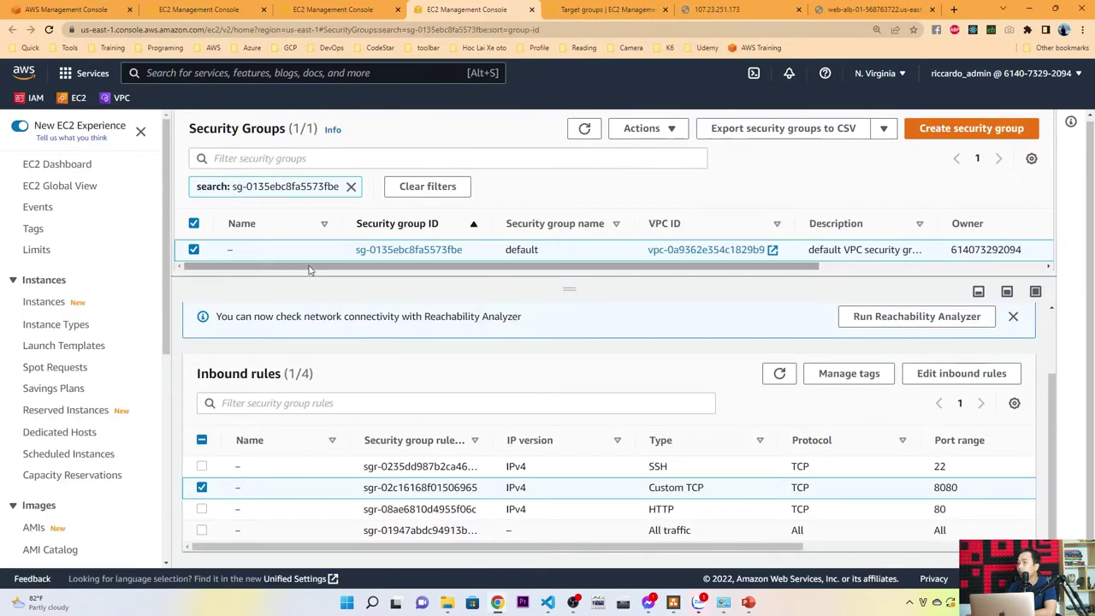
pyautogui.scroll(-5, 68, 359)
pyautogui.click(66, 433)
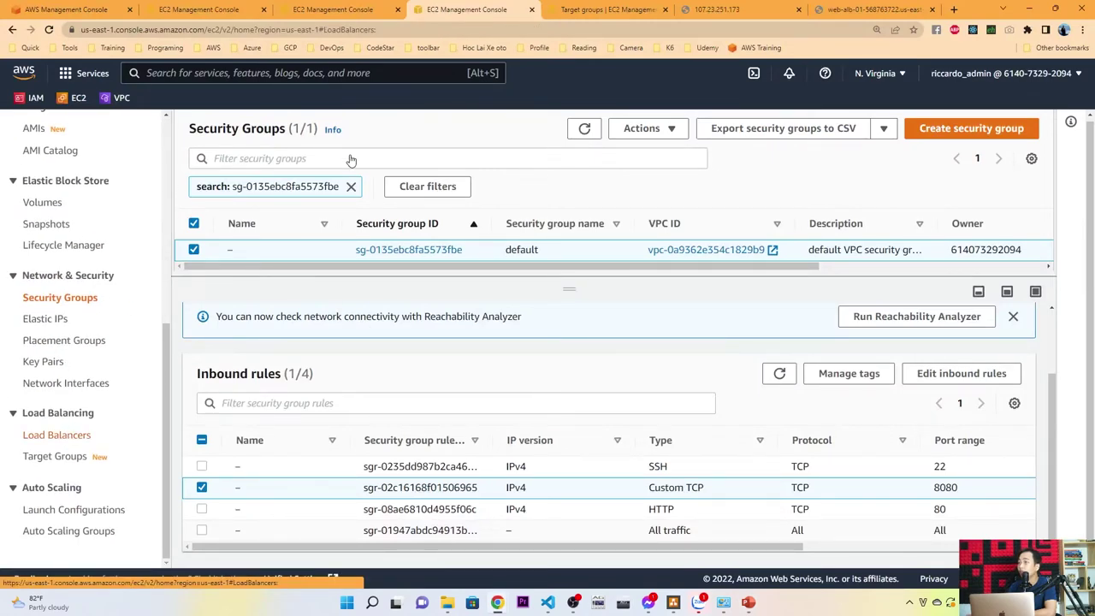
pyautogui.click(263, 9)
pyautogui.click(263, 9)
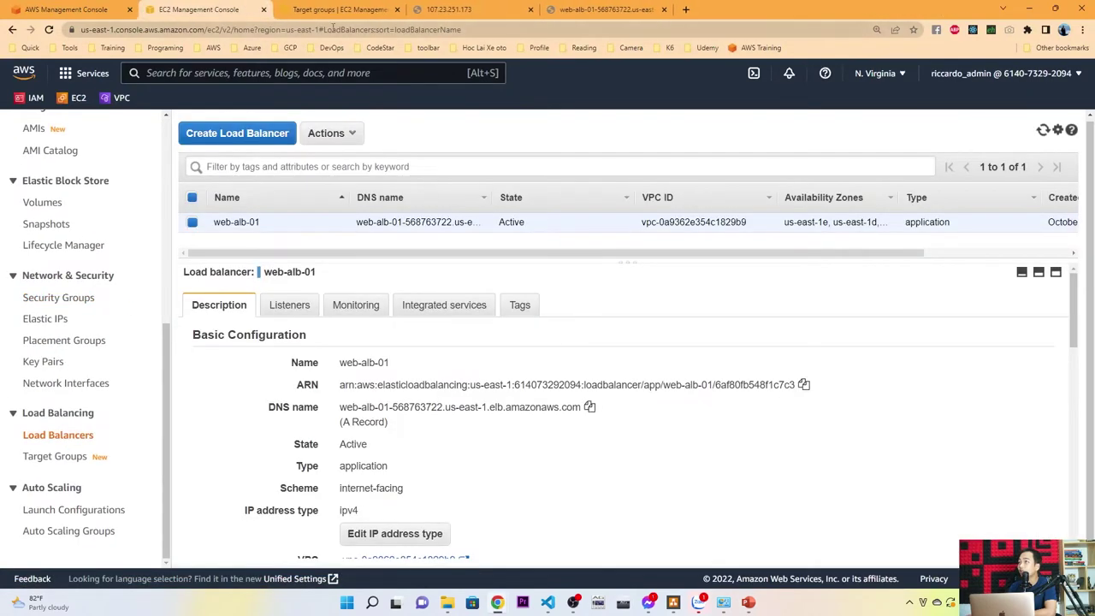
# - Delete the HTTP : 8080 listener from web-alb-01
pyautogui.click(291, 304)
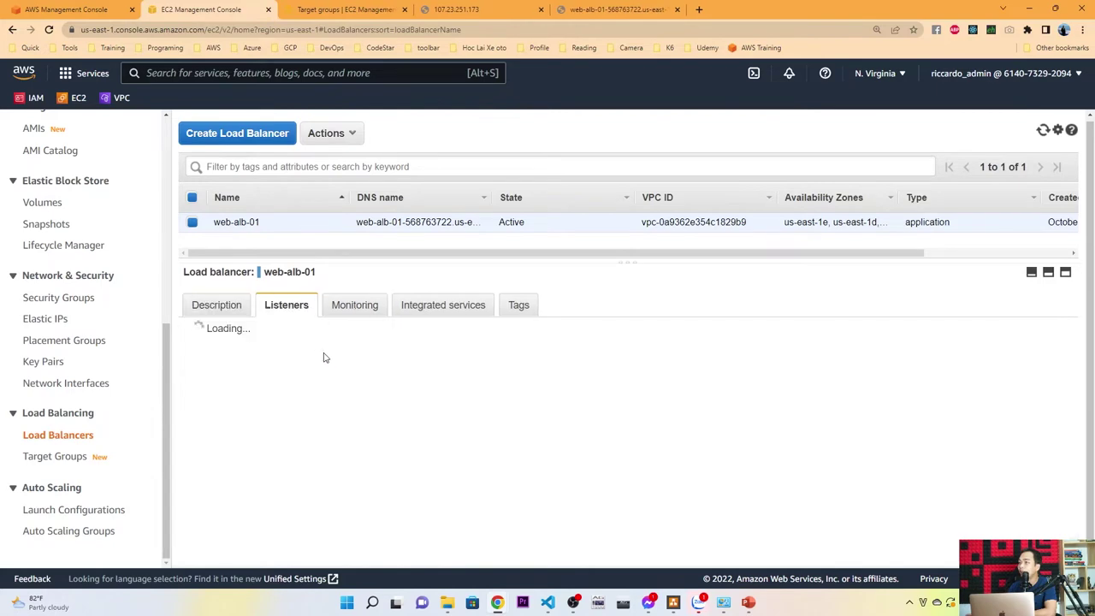
pyautogui.click(205, 499)
pyautogui.click(333, 391)
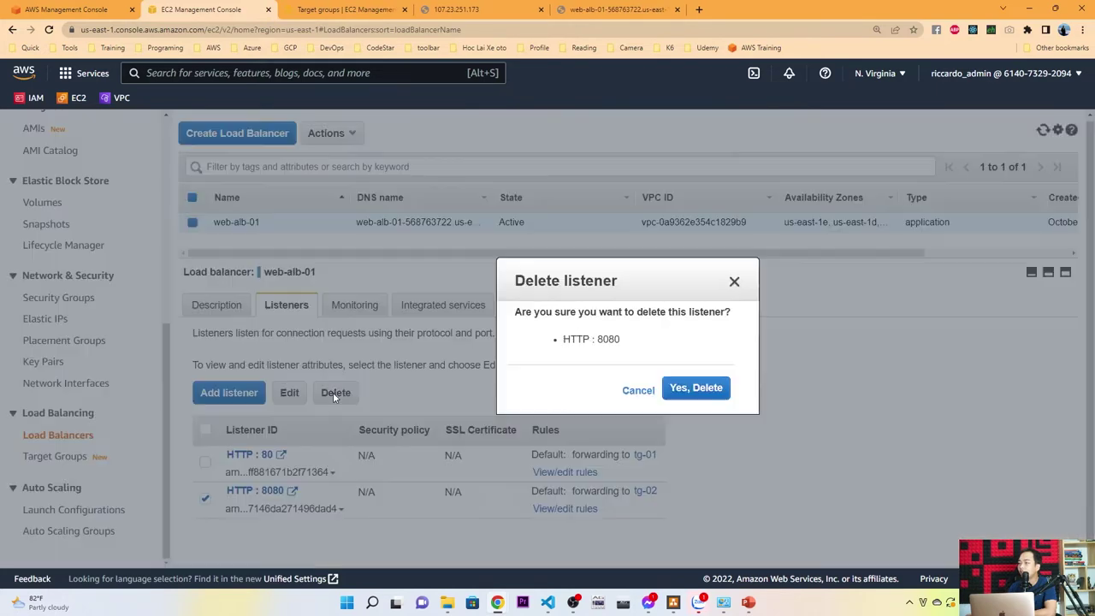
pyautogui.click(696, 386)
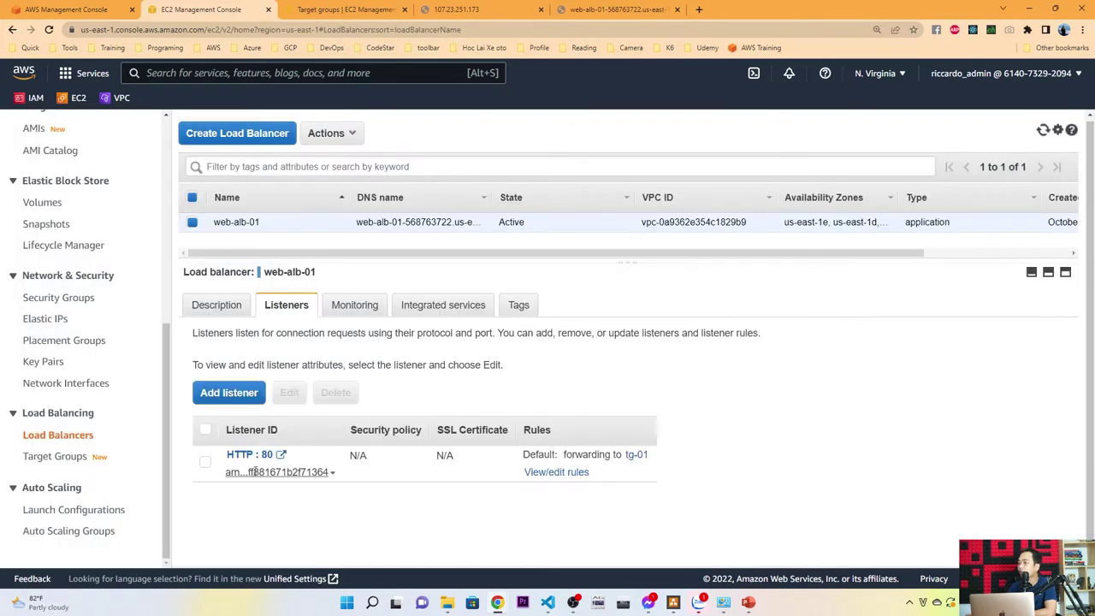
# - Open the rules of web-alb-01's HTTP : 80 listener and start editing its default action rule
pyautogui.click(555, 473)
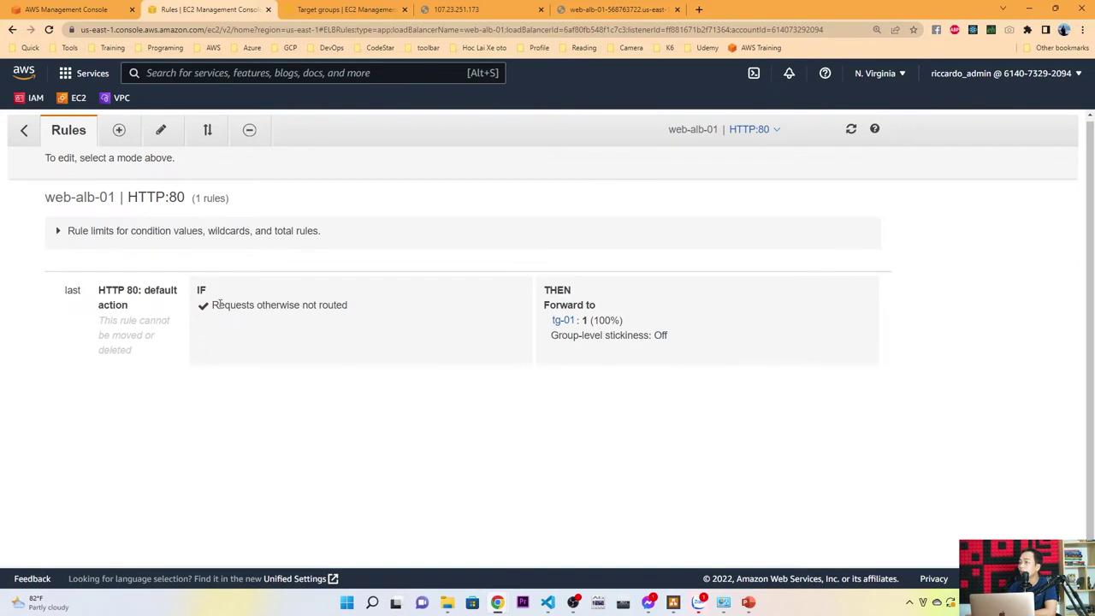
pyautogui.moveTo(213, 305); pyautogui.dragTo(383, 311)
pyautogui.click(398, 309)
pyautogui.click(163, 132)
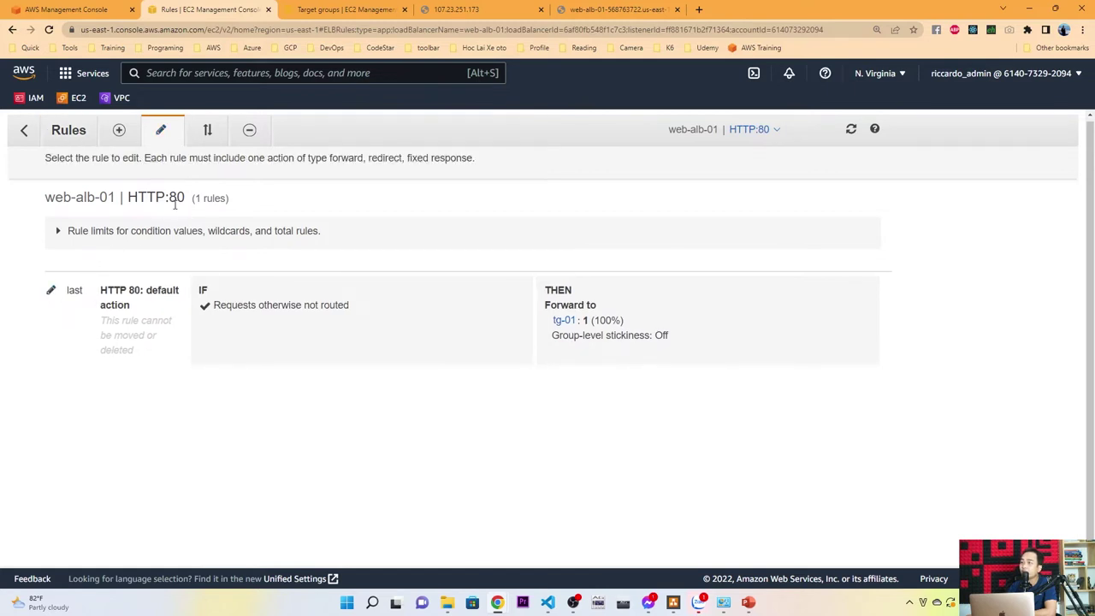
pyautogui.click(52, 292)
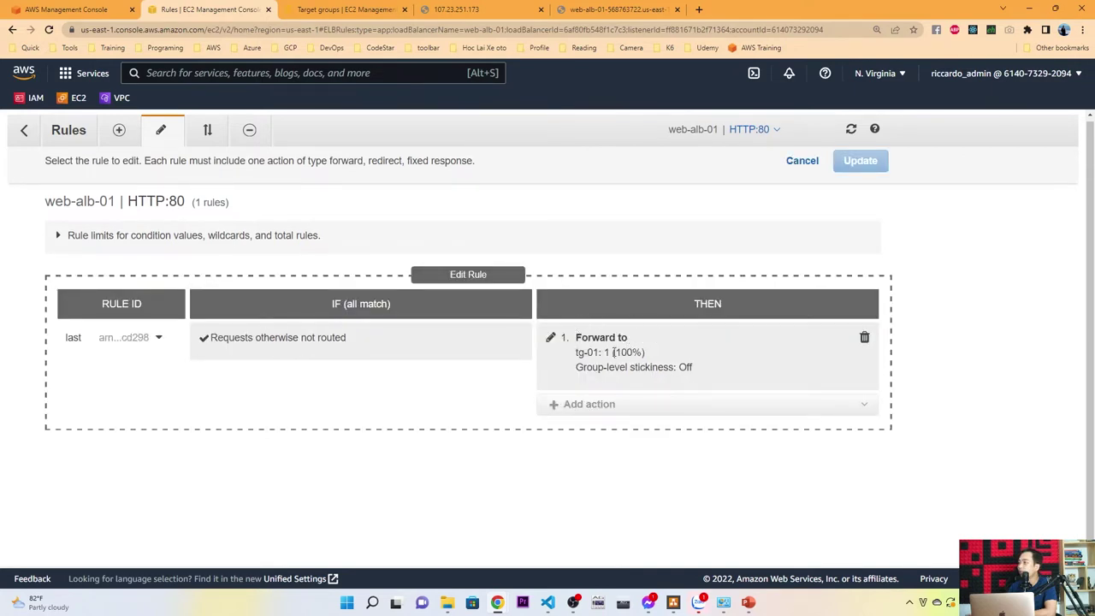
# - Set the default rule to forward to tg-01 with weight 1 and tg-02 with weight 3, and save the rule update
pyautogui.moveTo(577, 338); pyautogui.dragTo(685, 361)
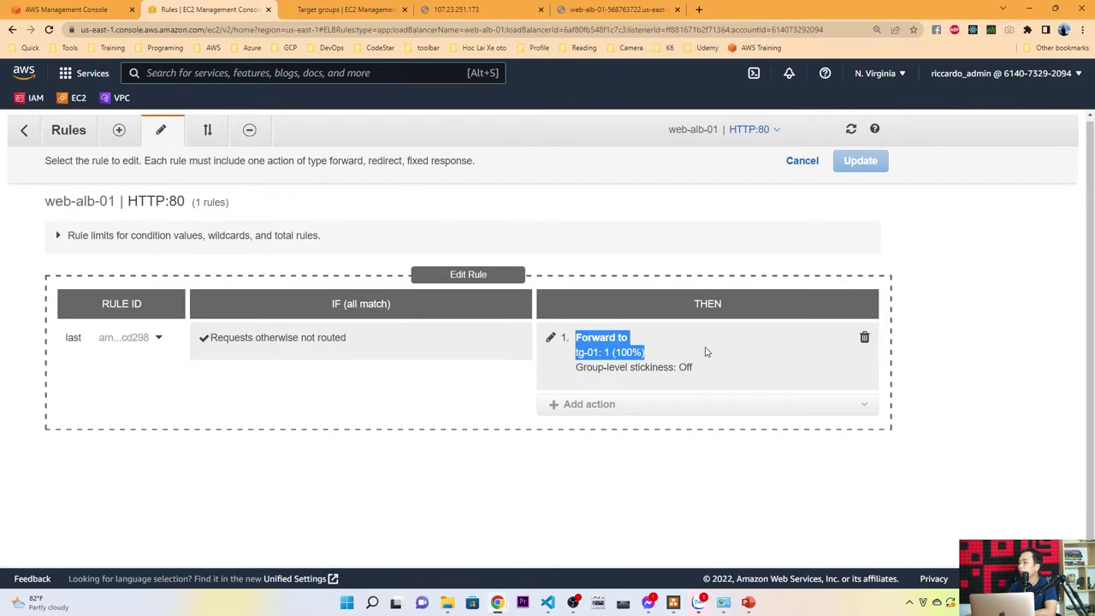
pyautogui.click(551, 338)
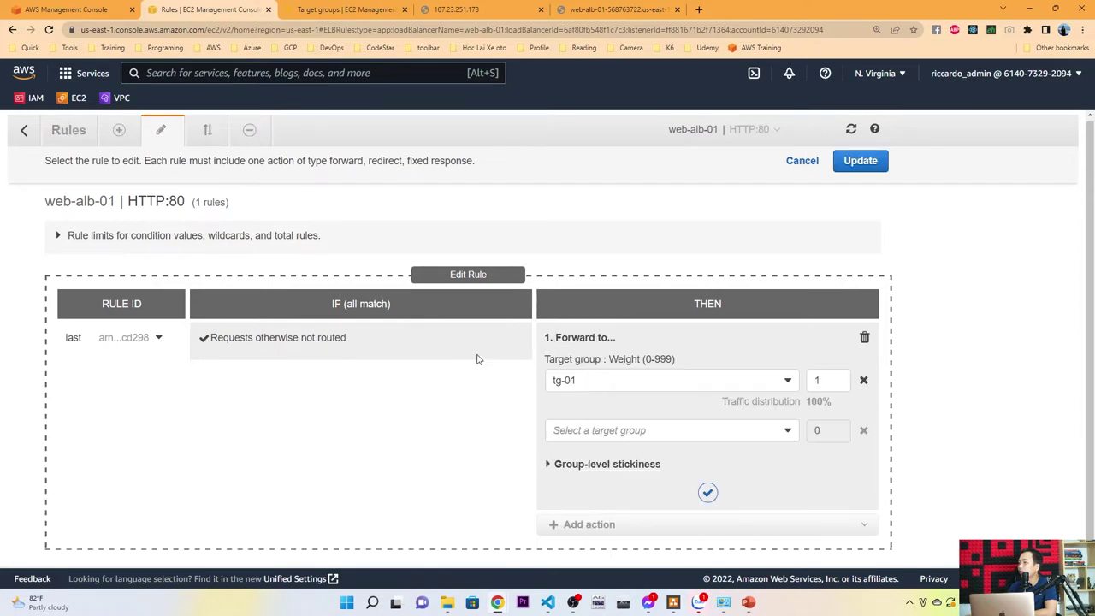
pyautogui.doubleClick(832, 382)
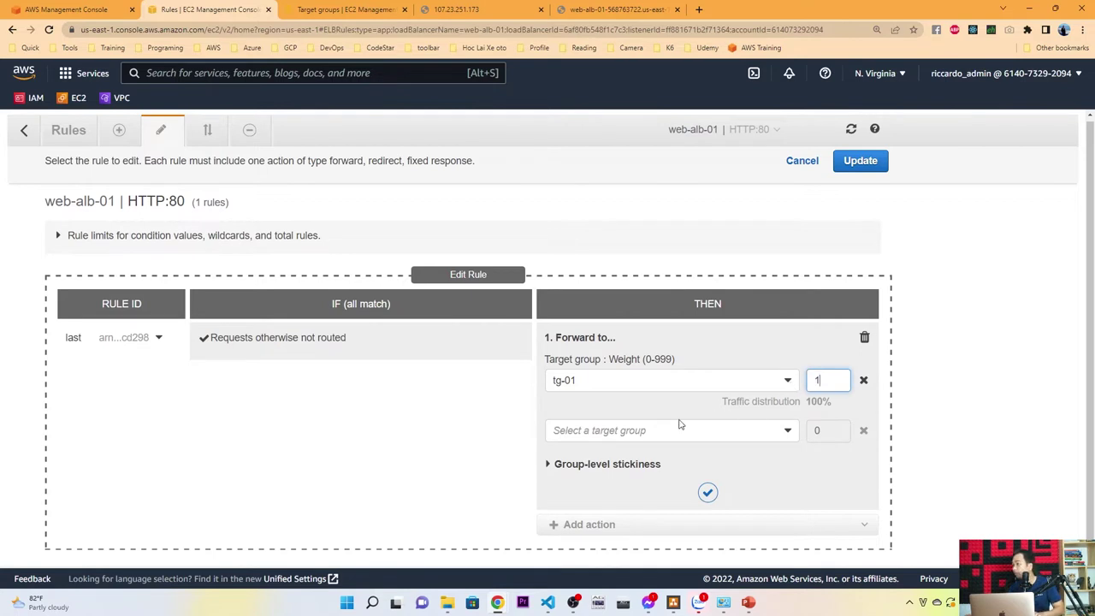
pyautogui.click(653, 432)
pyautogui.click(590, 452)
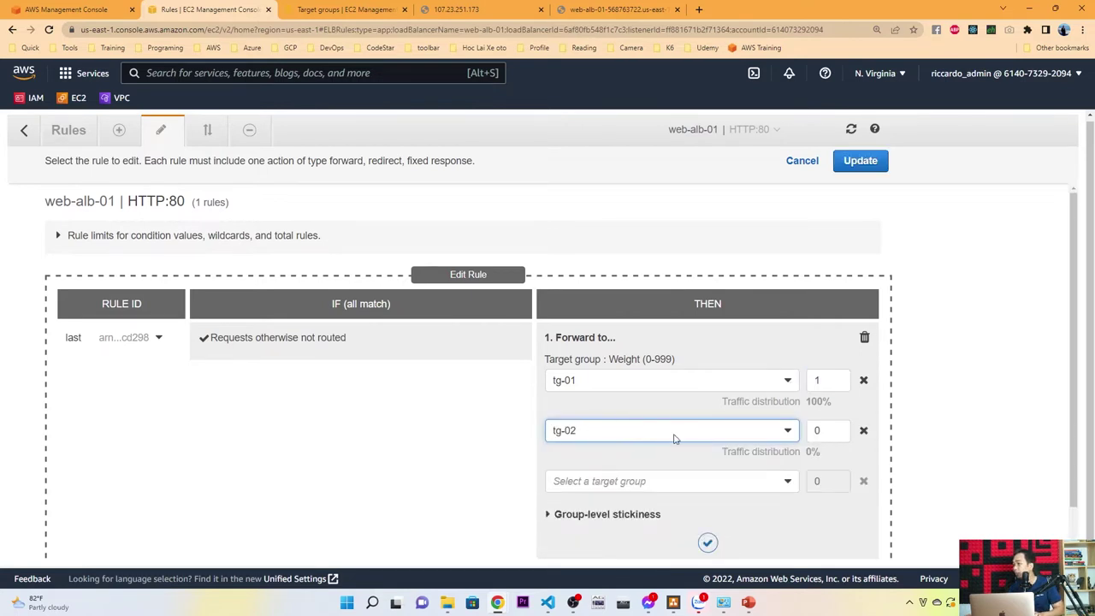
pyautogui.doubleClick(828, 431)
pyautogui.write('3')
pyautogui.click(916, 390)
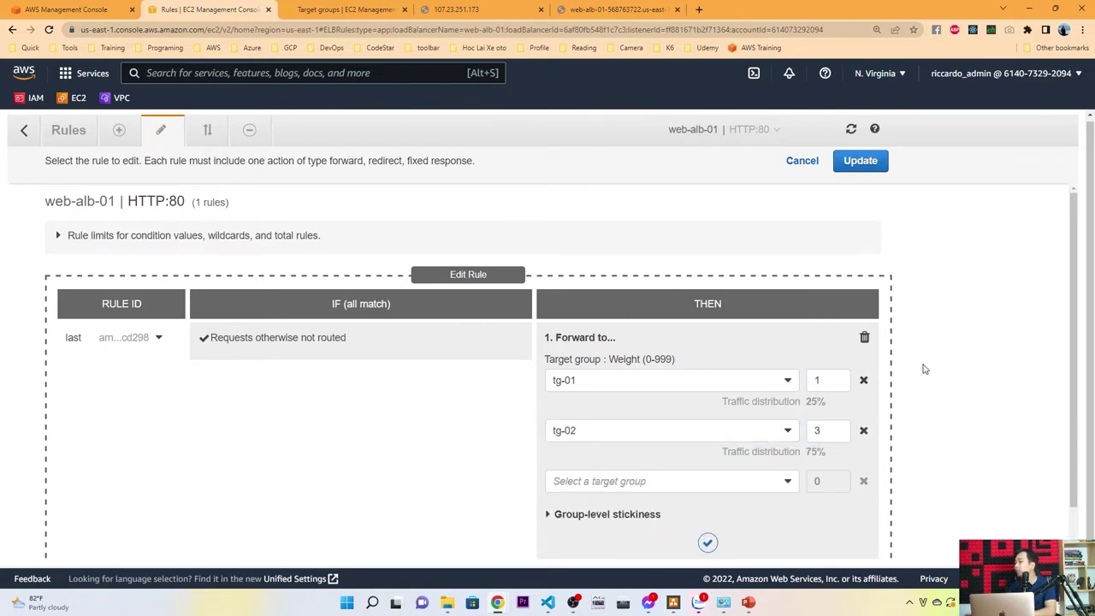
pyautogui.scroll(-1, 924, 369)
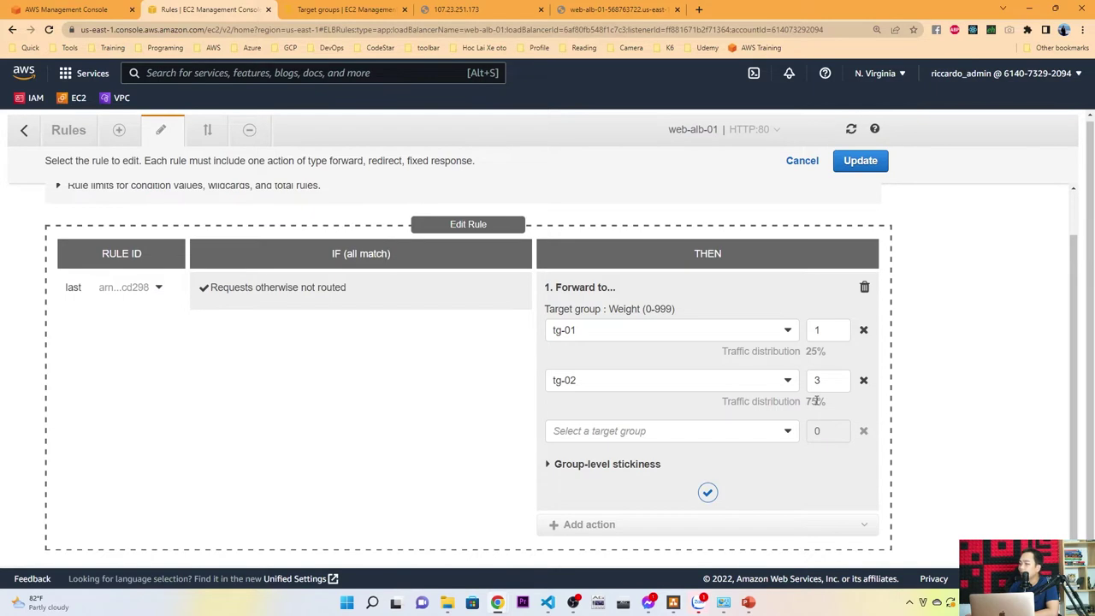
pyautogui.click(707, 492)
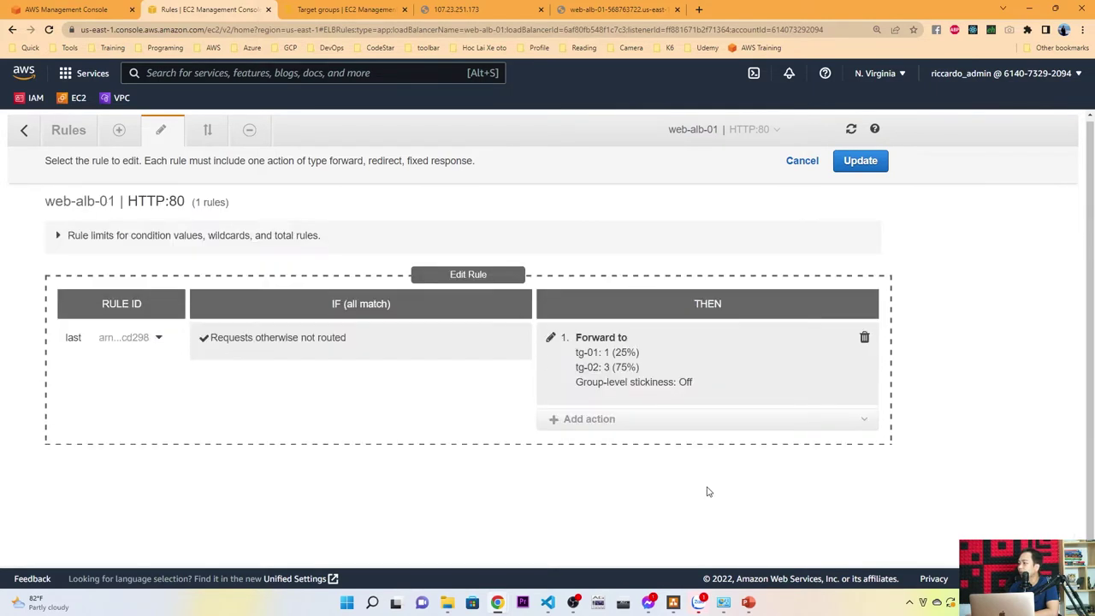
pyautogui.click(863, 166)
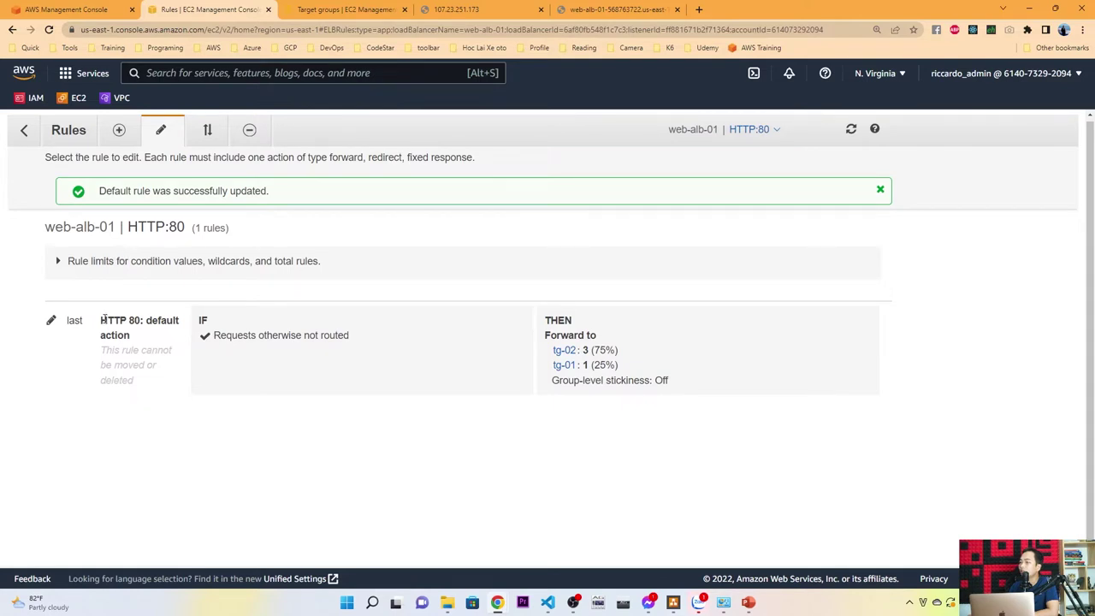
# - Review the updated HTTP 80 default action and its condition, and return to web-alb-01's listeners
pyautogui.moveTo(102, 320); pyautogui.dragTo(167, 339)
pyautogui.moveTo(364, 340); pyautogui.dragTo(212, 338)
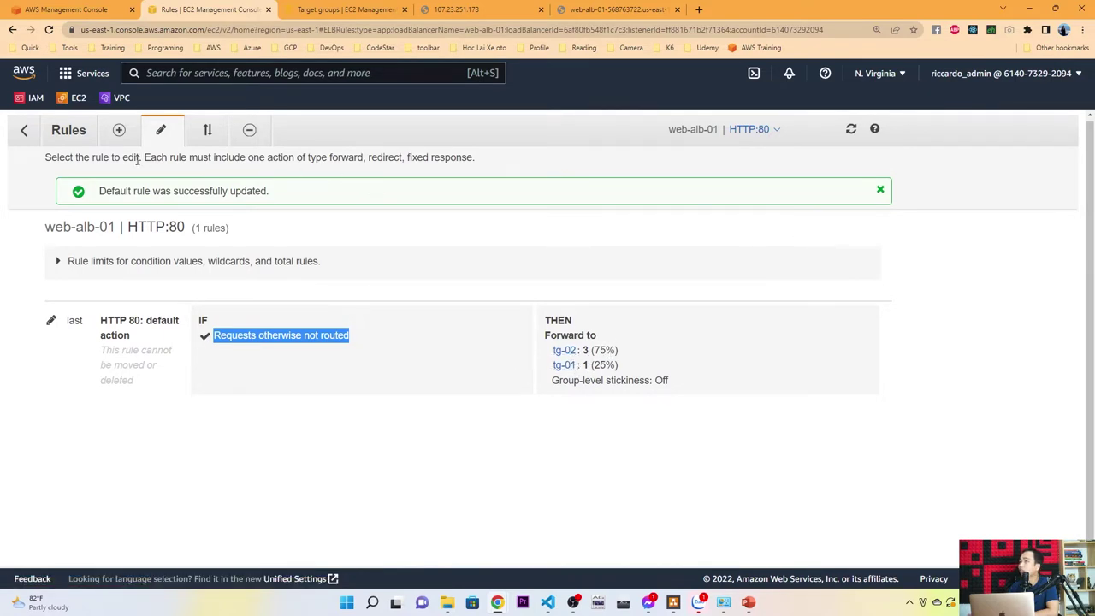
pyautogui.click(24, 132)
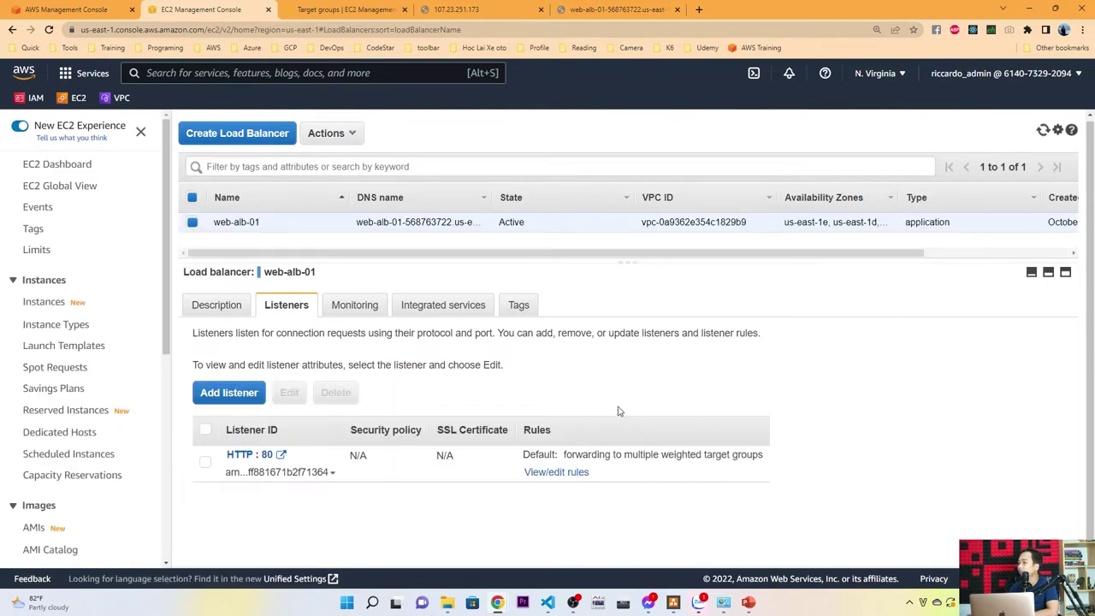
# - Reload the web-alb-01 DNS page repeatedly in the incognito window to test the 1:3 traffic split, and close that window
pyautogui.moveTo(497, 602)
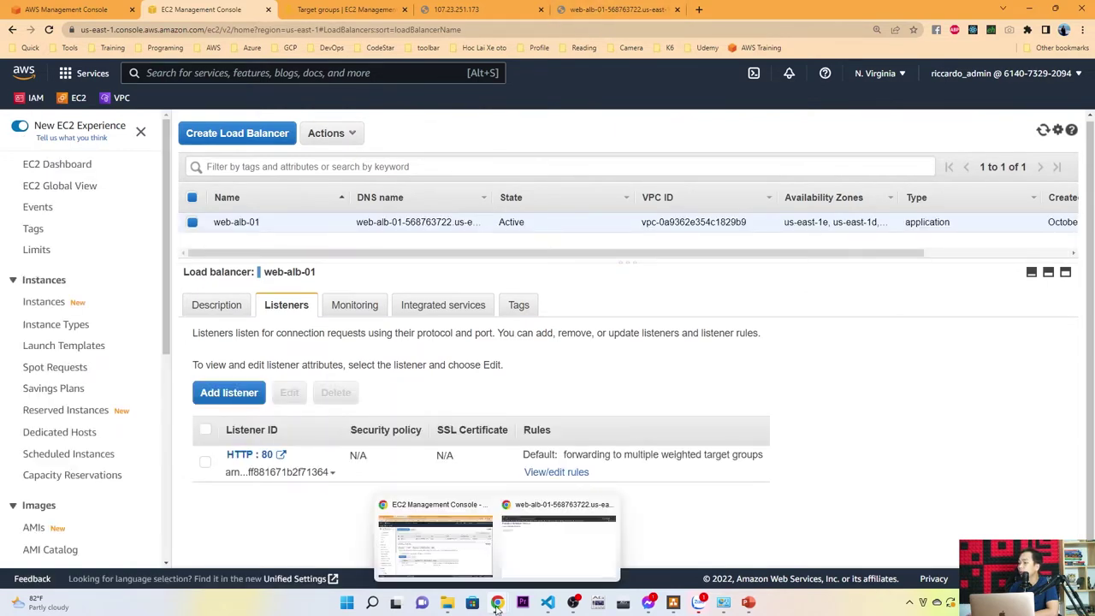
pyautogui.click(535, 559)
pyautogui.click(351, 31)
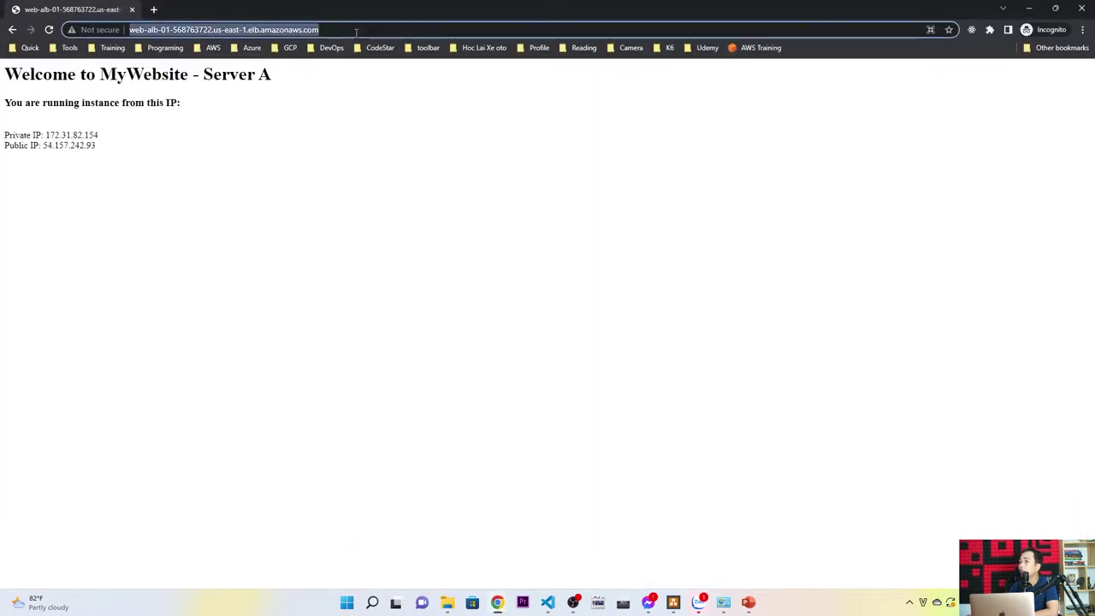
pyautogui.click(380, 30)
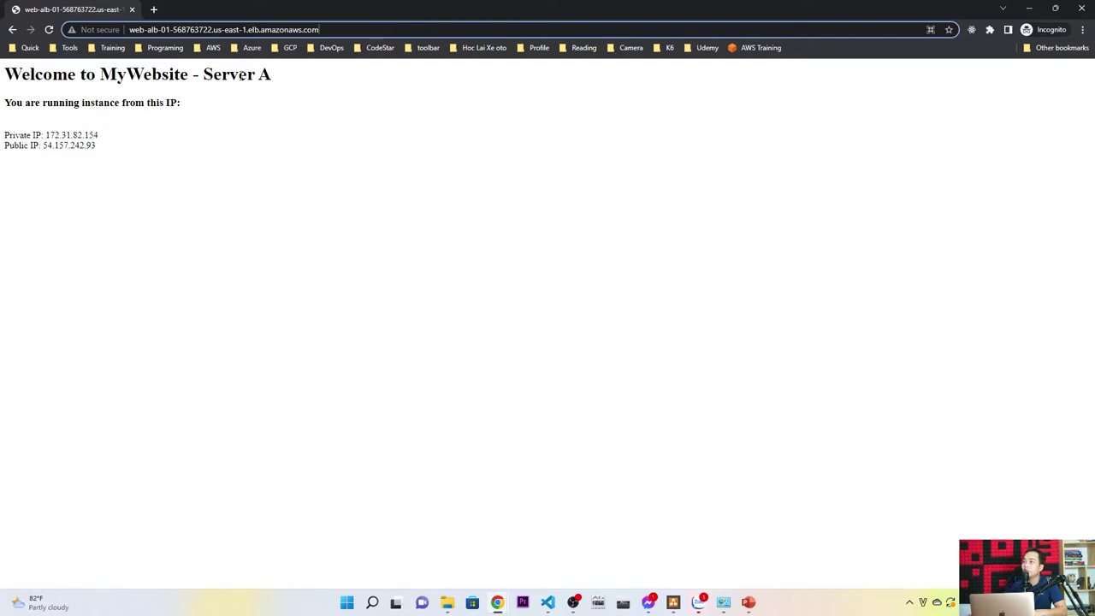
pyautogui.click(208, 77)
pyautogui.press('F5')
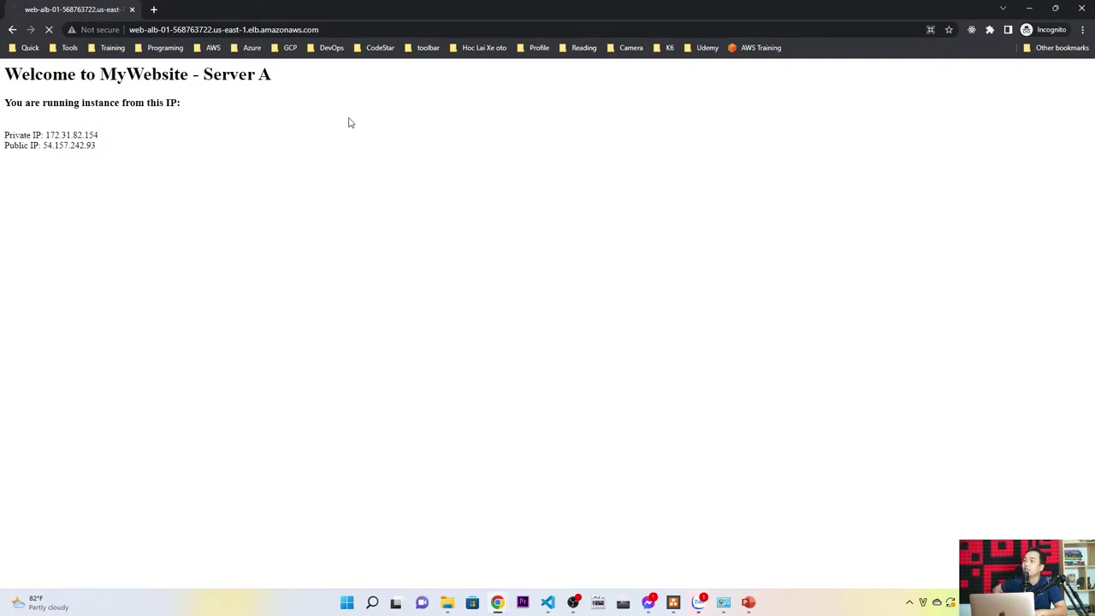
pyautogui.press('F5')
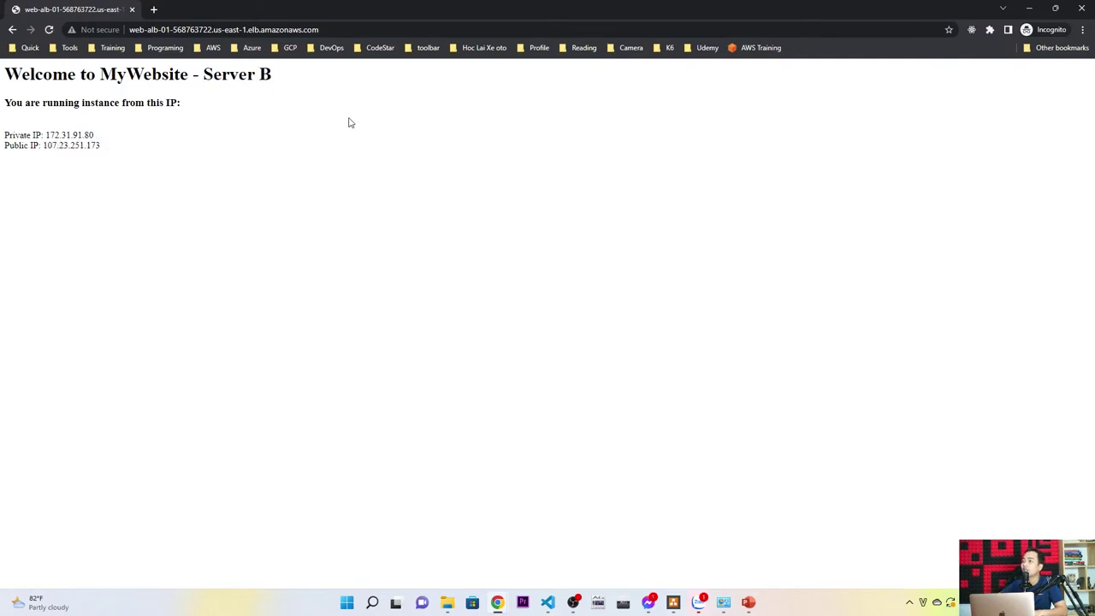
pyautogui.press('F5')
pyautogui.press('F5')
pyautogui.press('F5')
pyautogui.press('F5')
pyautogui.press('F5')
pyautogui.press('F5')
pyautogui.press('F5')
pyautogui.press('F5')
pyautogui.press('F5')
pyautogui.press('F5')
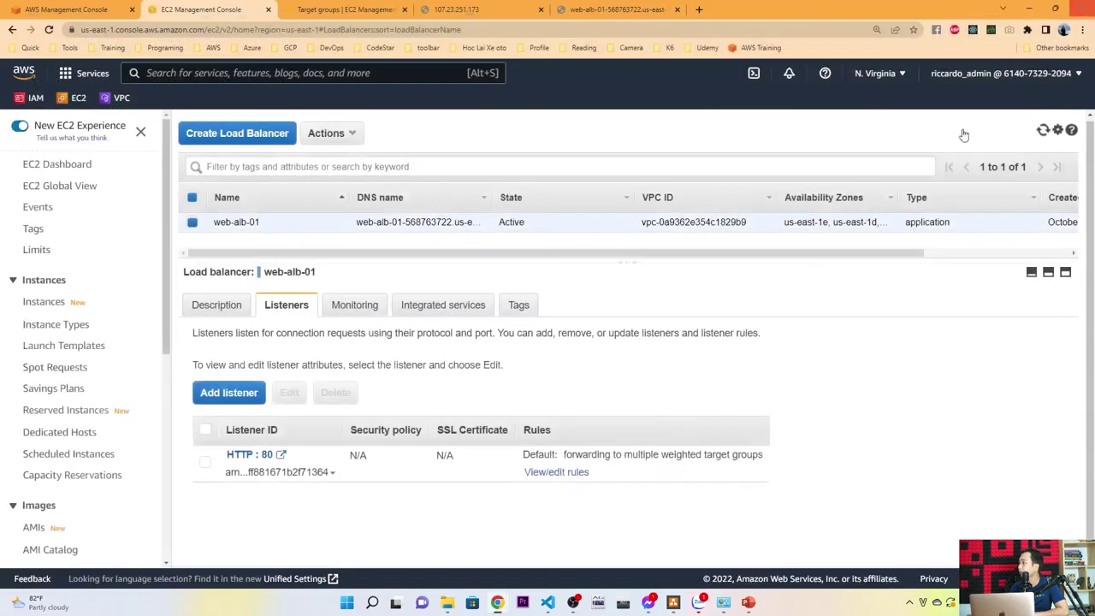
pyautogui.click(1082, 8)
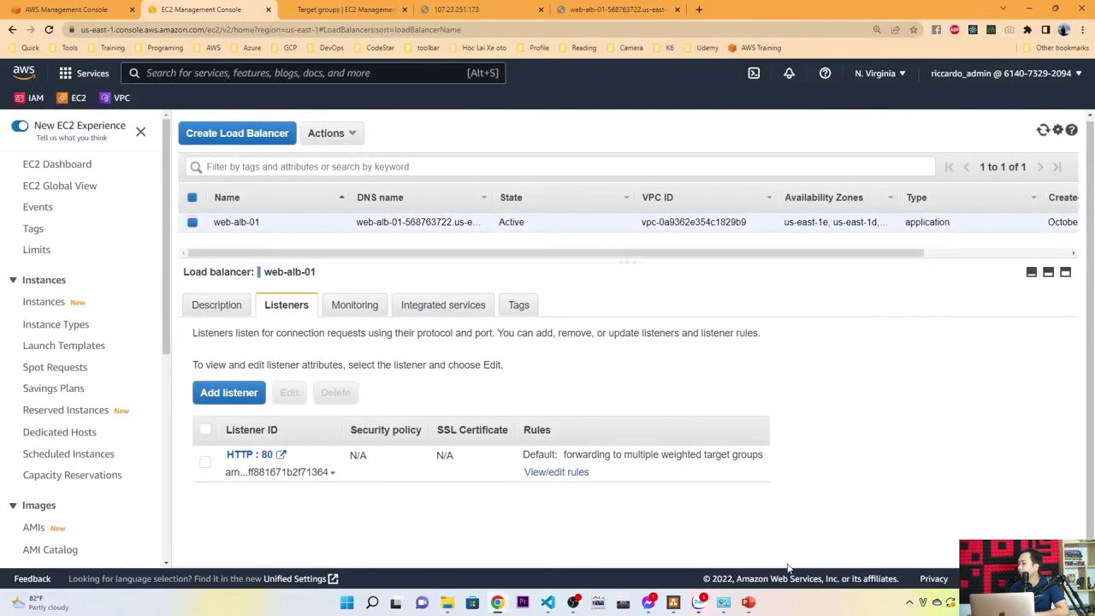
# - Switch to the PowerPoint slides and review the Lab1 diagrams and the slide of notes about Load Balancer zone selection
pyautogui.click(748, 603)
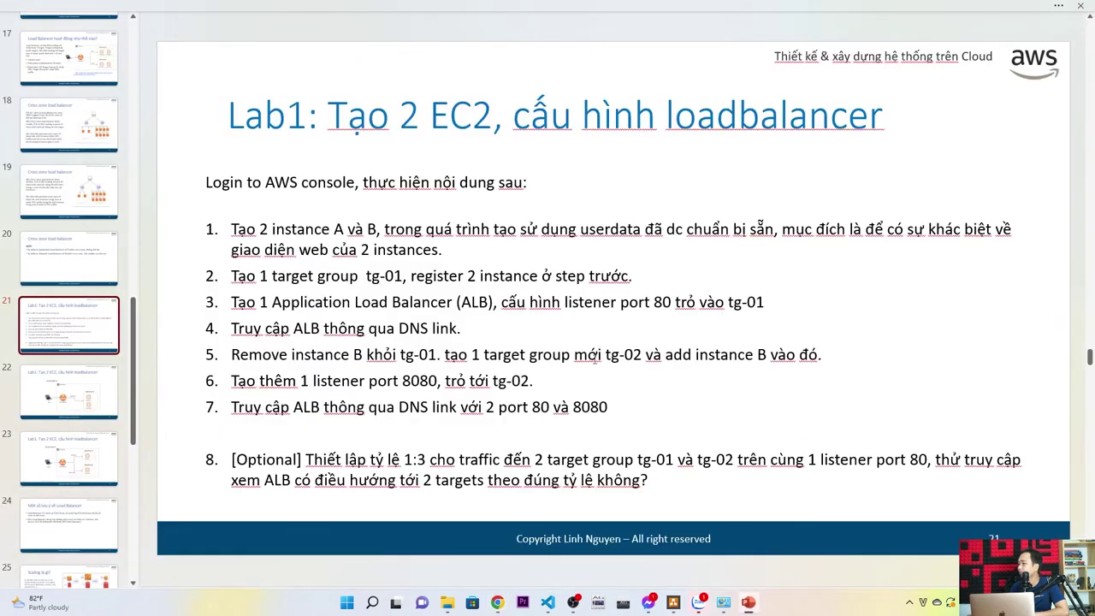
pyautogui.click(84, 399)
pyautogui.press('Down')
pyautogui.click(80, 404)
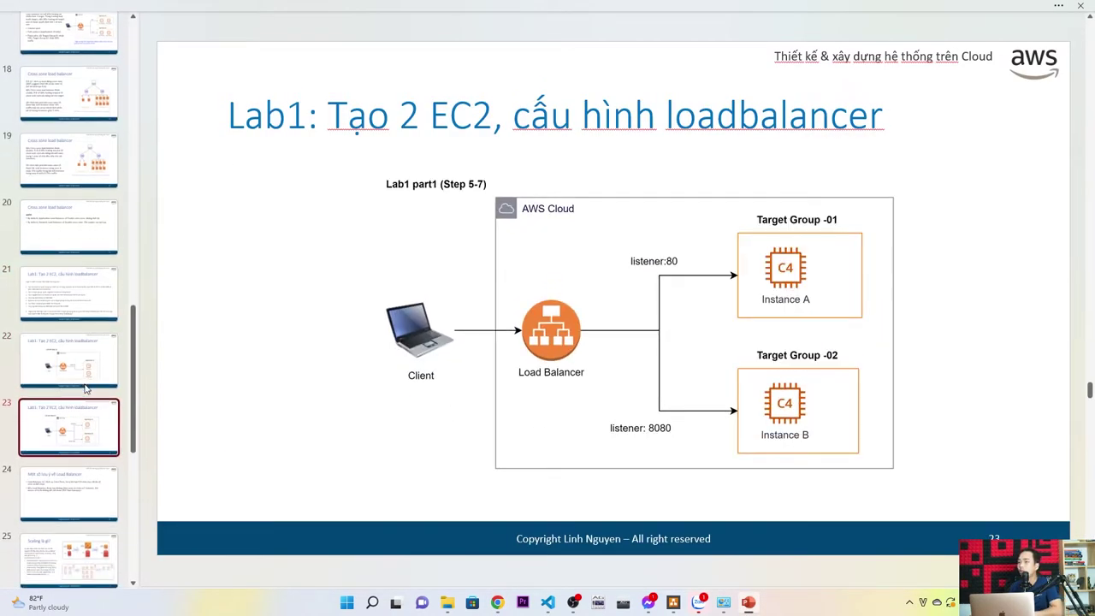
pyautogui.scroll(-1, 69, 376)
pyautogui.press('Down')
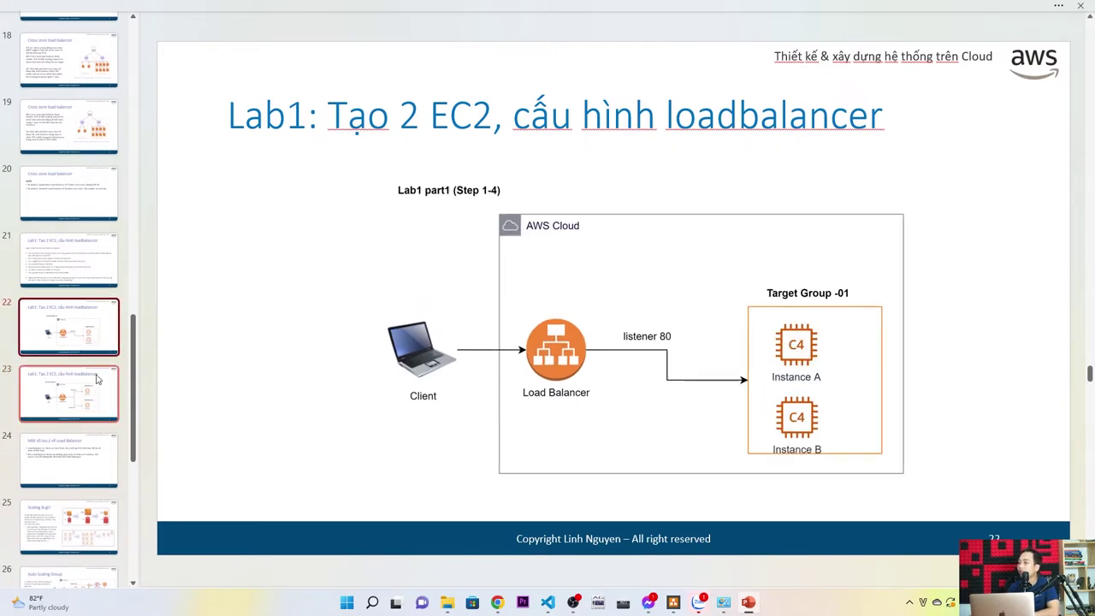
pyautogui.press('Down')
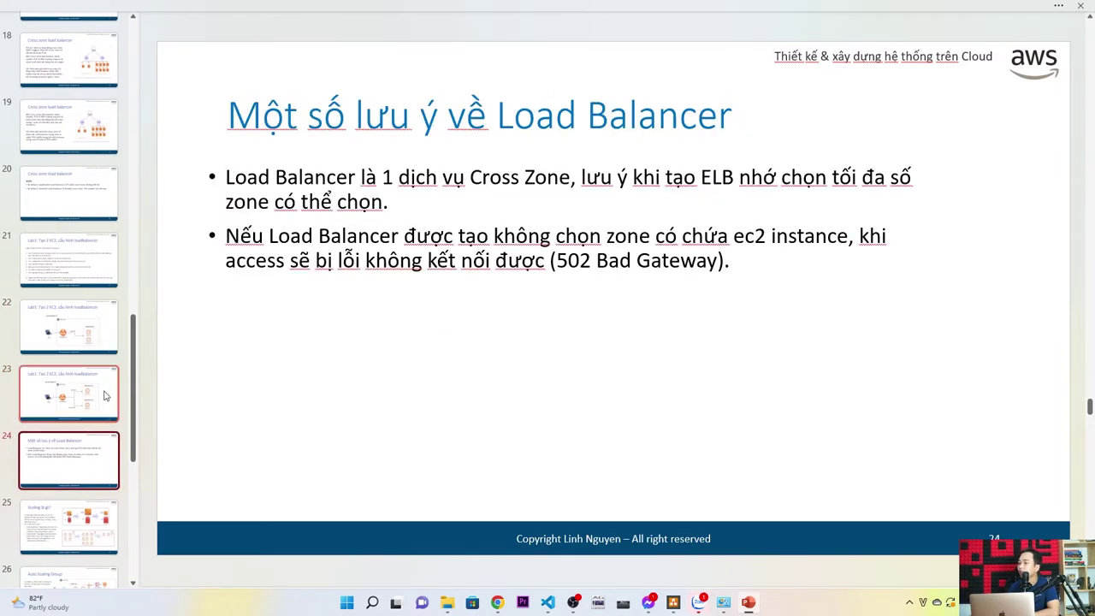
pyautogui.scroll(-1, 137, 420)
pyautogui.click(433, 196)
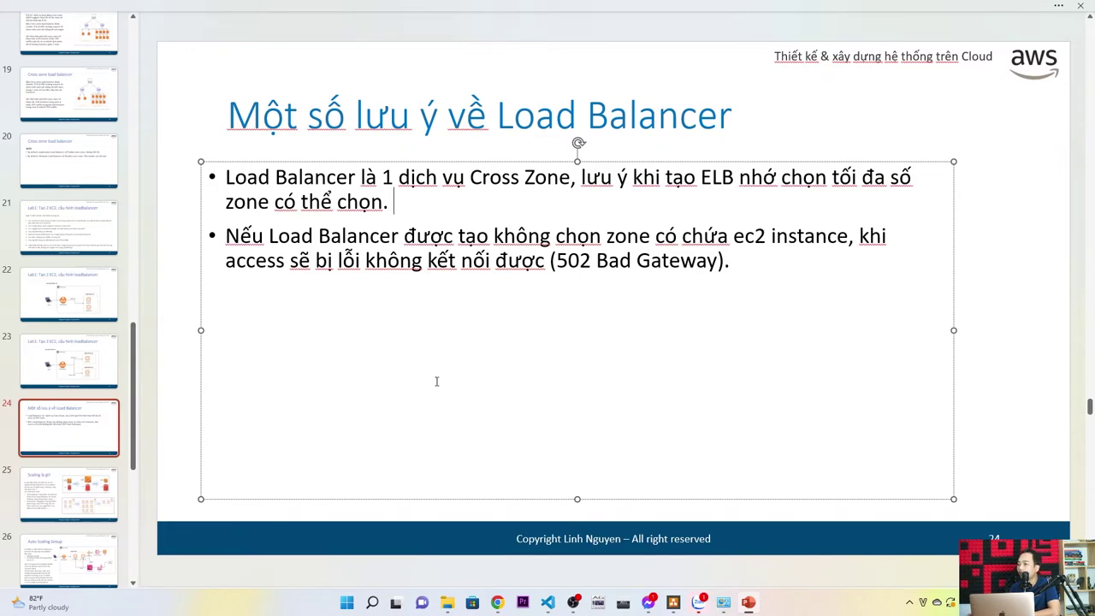
# - Return to the AWS console, open the EC2 instances list and show the details of Server-A
pyautogui.click(498, 603)
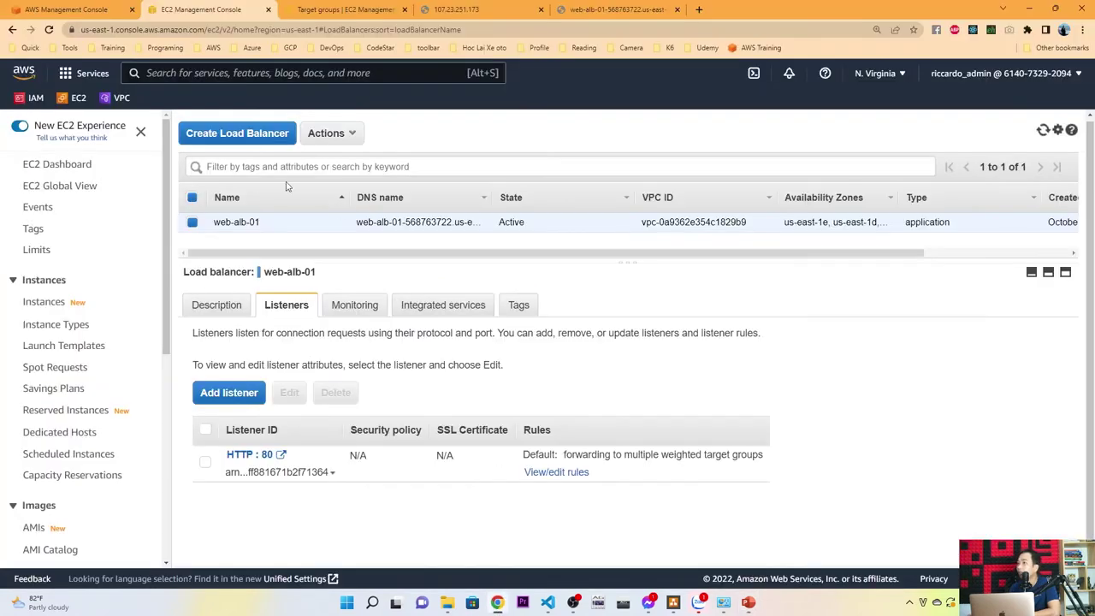
pyautogui.click(47, 303)
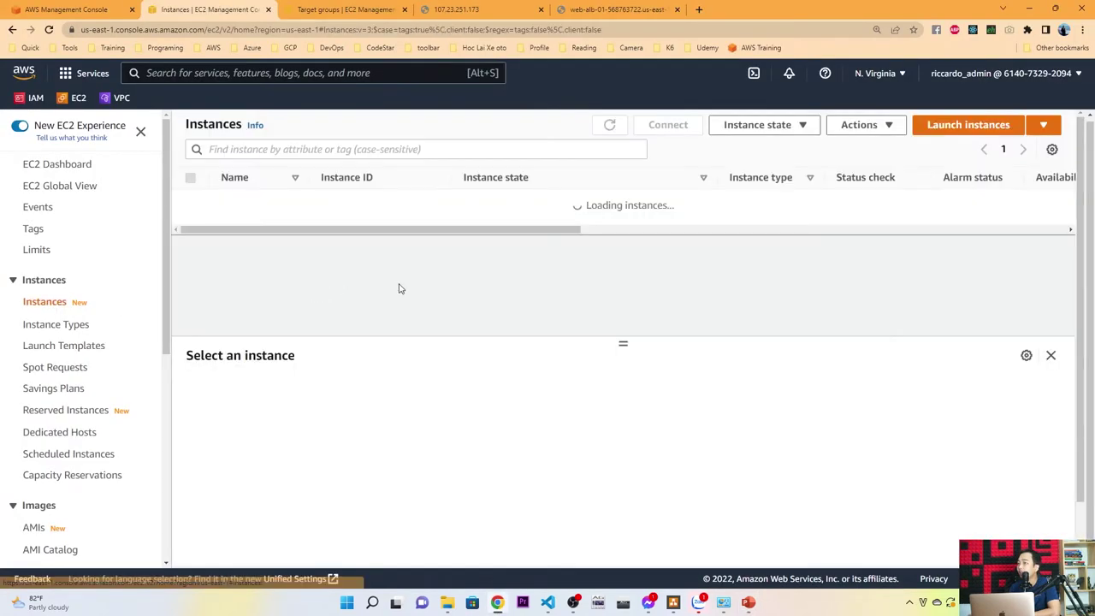
pyautogui.click(304, 204)
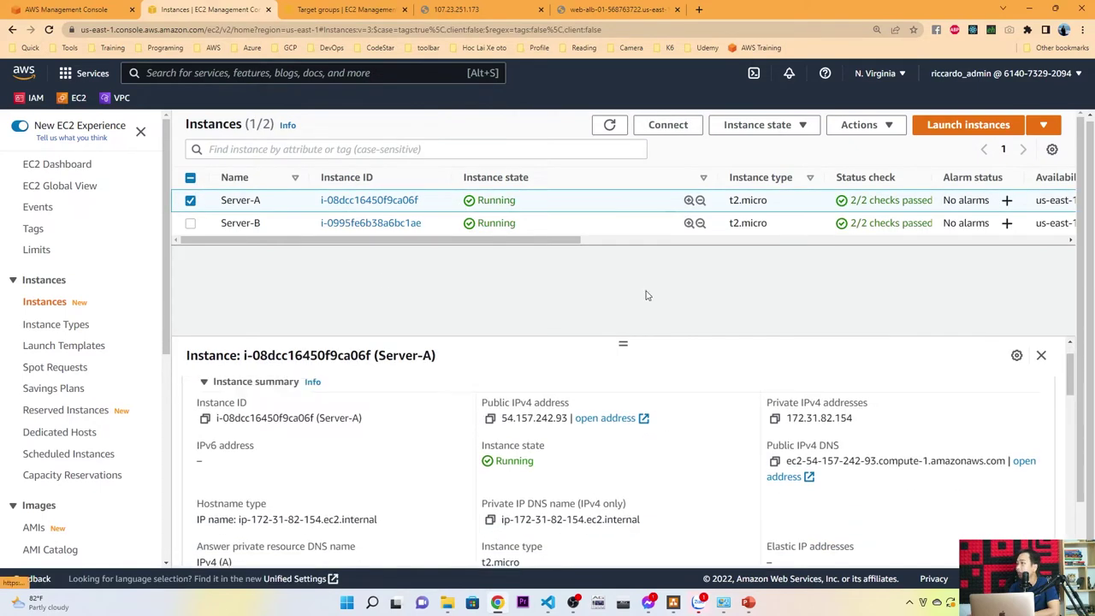
# - Check the Availability Zone of Server-A and Server-B in the instances list
pyautogui.moveTo(576, 240); pyautogui.dragTo(857, 241)
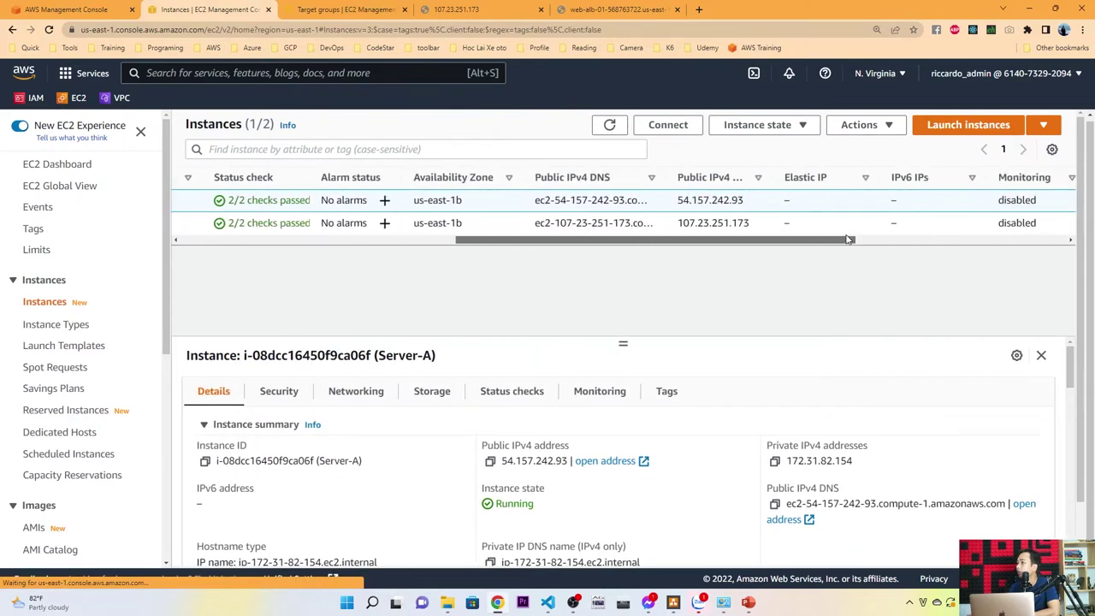
pyautogui.moveTo(479, 204); pyautogui.dragTo(413, 204)
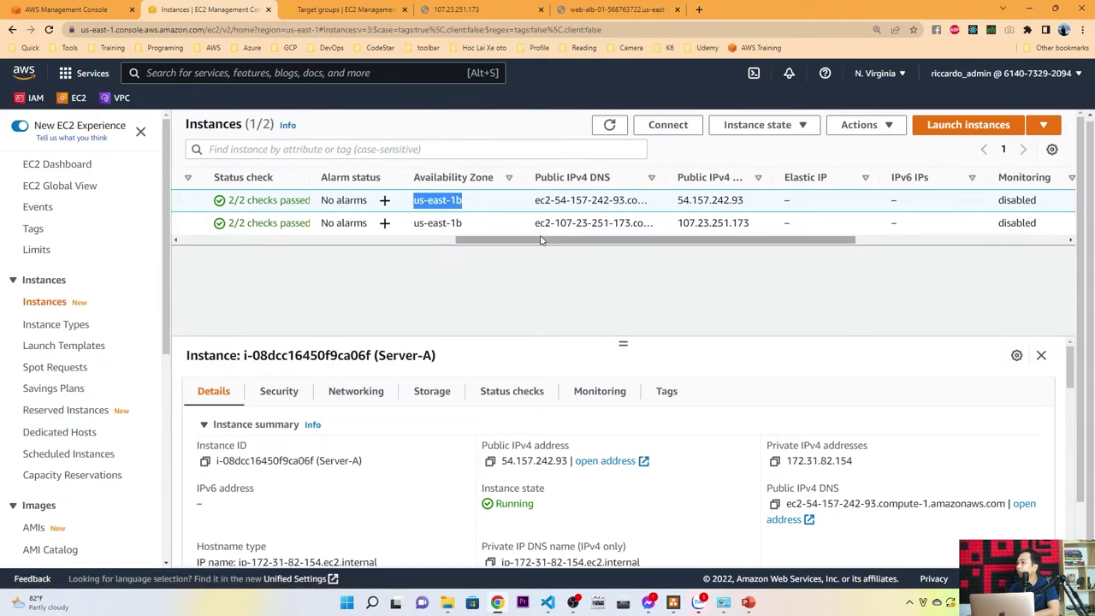
pyautogui.moveTo(541, 240); pyautogui.dragTo(380, 240)
# - Open the EC2 load balancers list and show the description of web-alb-01
pyautogui.scroll(-3, 98, 362)
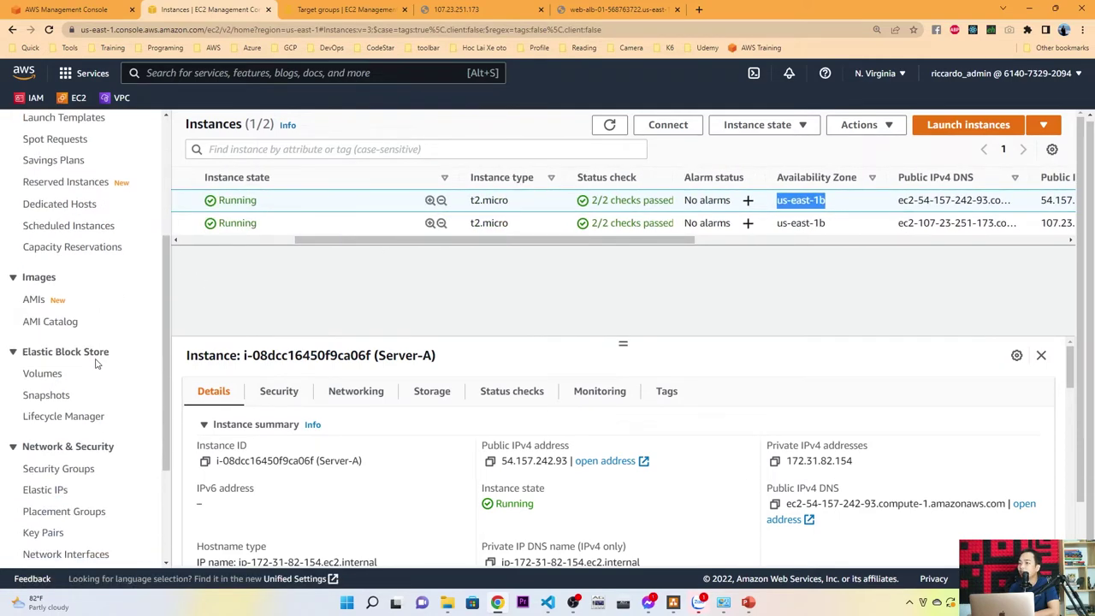
pyautogui.scroll(-2, 66, 427)
pyautogui.click(58, 435)
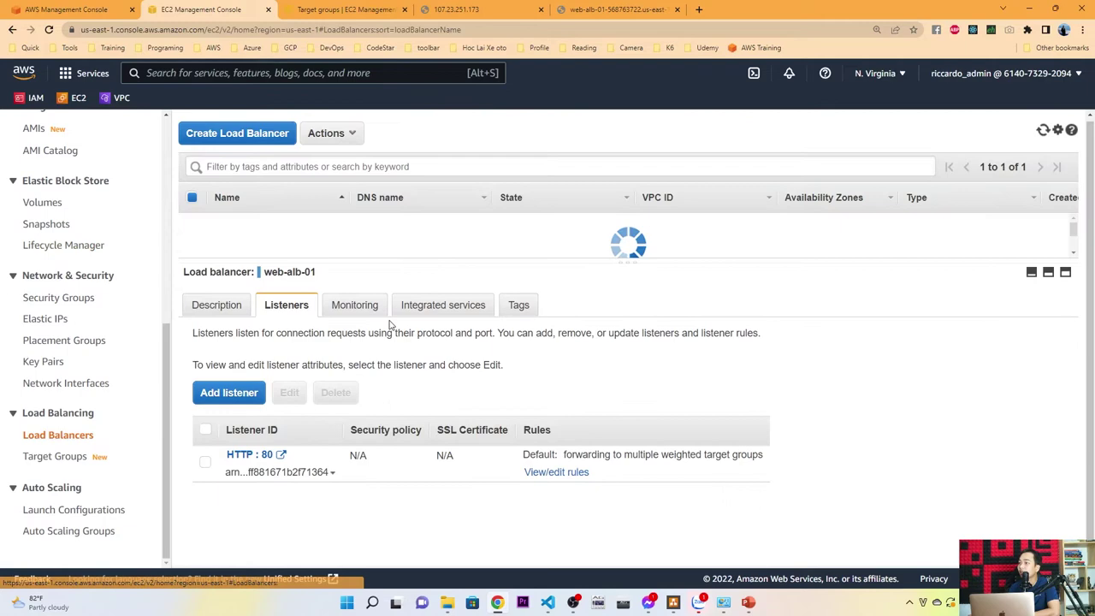
pyautogui.click(204, 315)
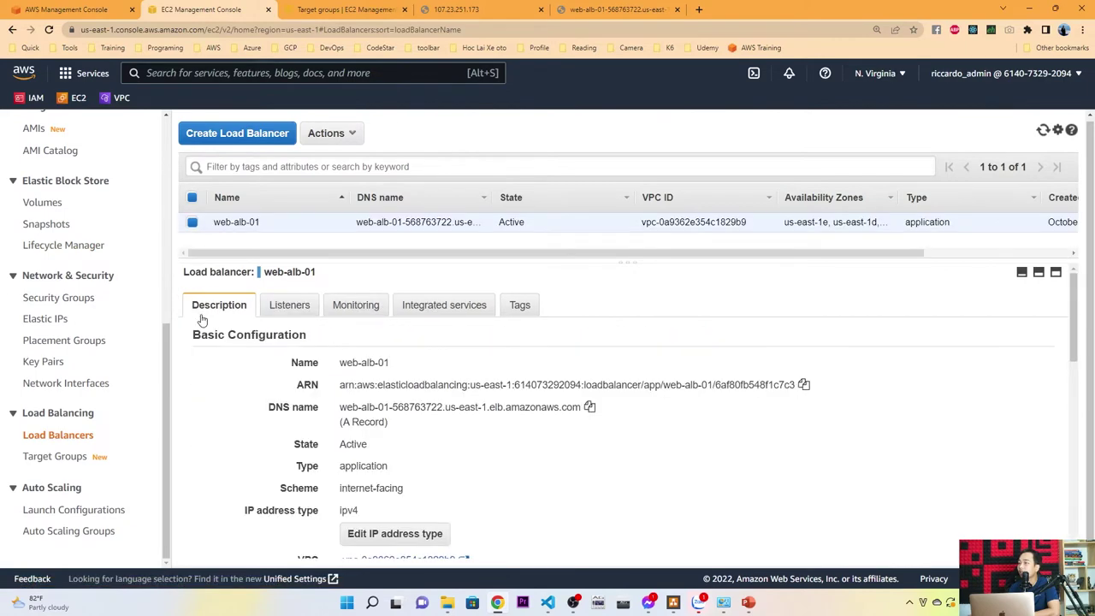
pyautogui.click(355, 135)
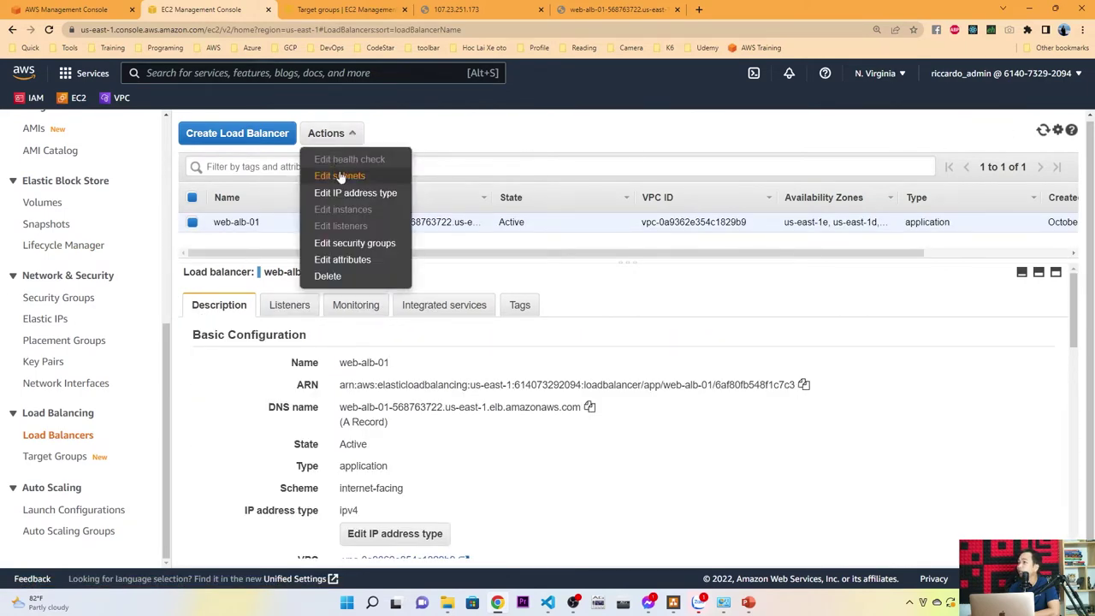
pyautogui.click(359, 260)
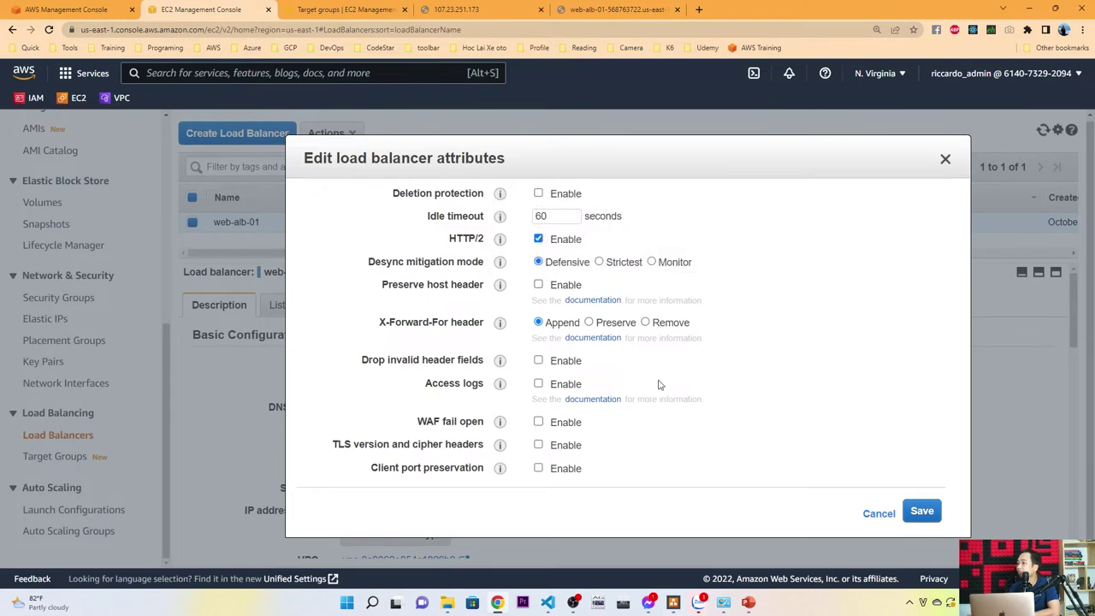
pyautogui.click(879, 514)
# - Edit the subnets of web-alb-01 to disable the us-east-1b Availability Zone and save the change
pyautogui.click(353, 136)
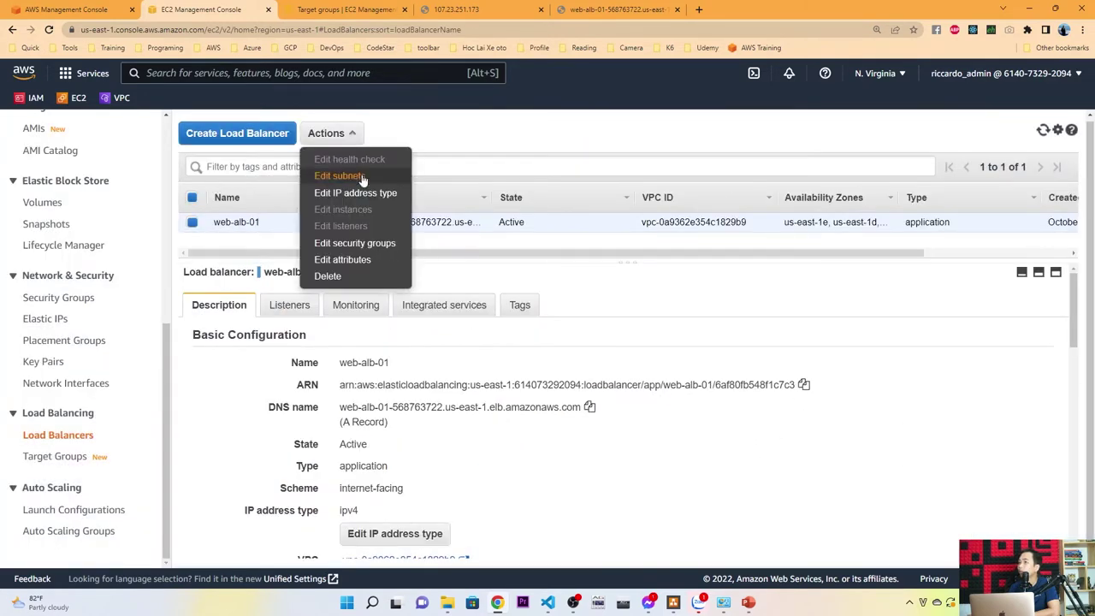
pyautogui.click(363, 177)
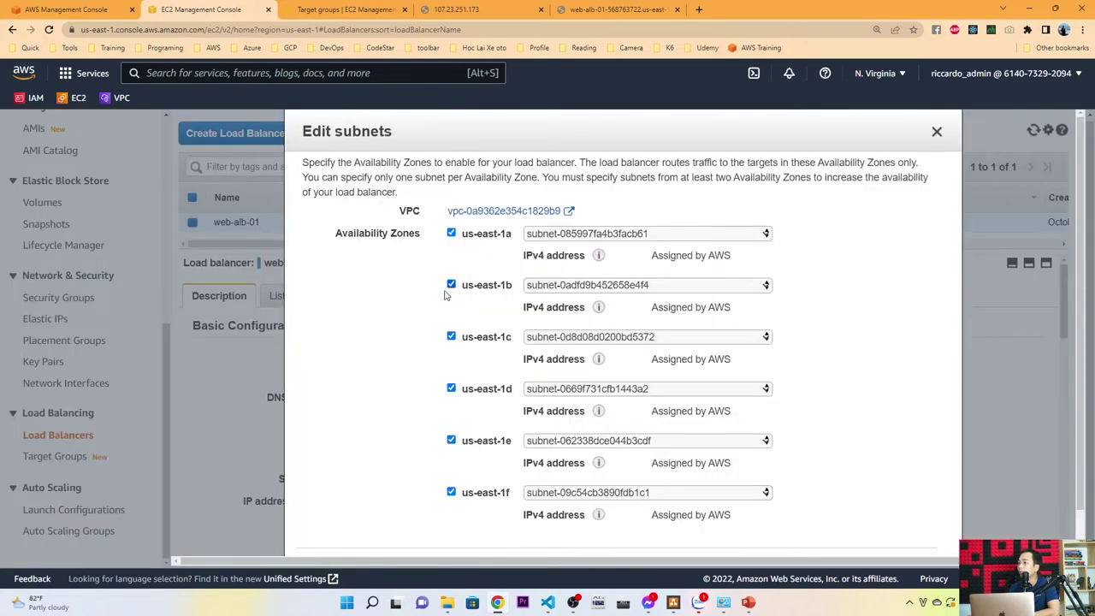
pyautogui.click(452, 285)
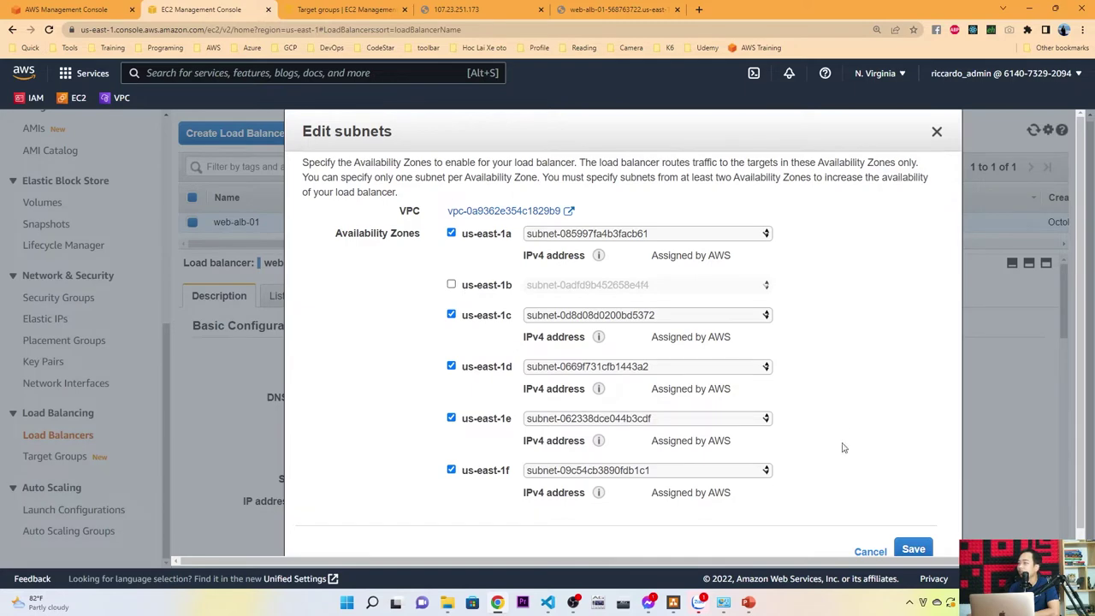
pyautogui.click(912, 552)
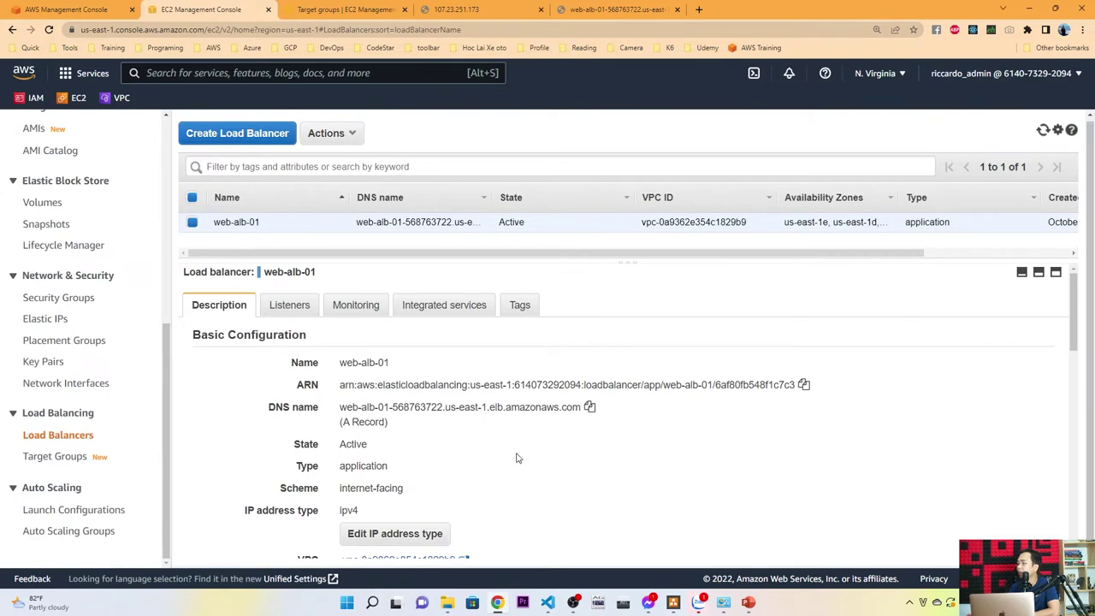
# - In the load balancer's browser tab, remove port 8080 from the web-alb-01 address and load the page
pyautogui.click(612, 9)
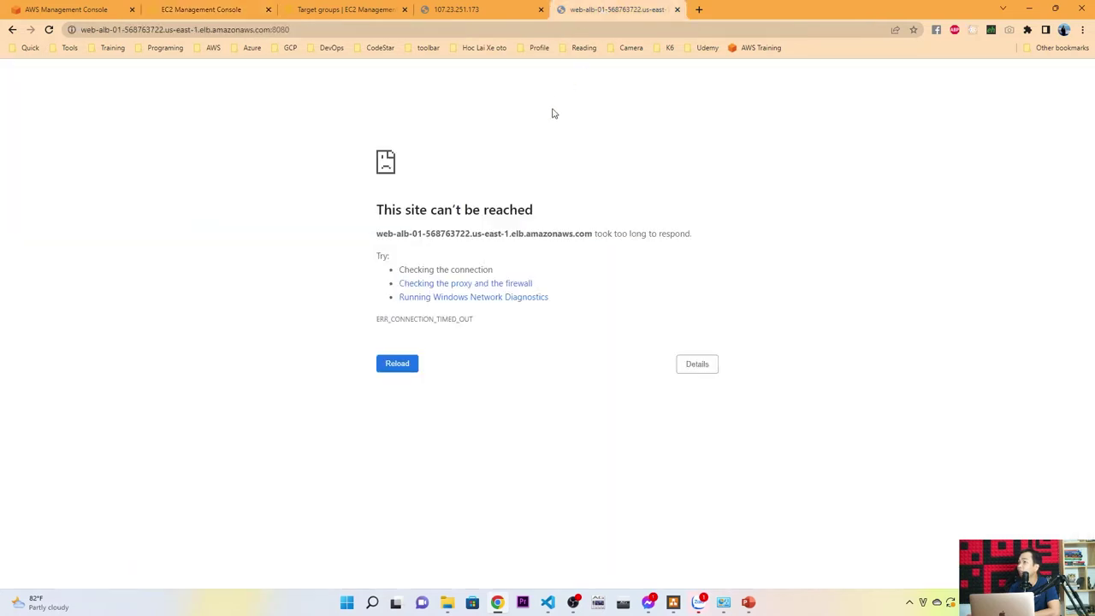
pyautogui.doubleClick(279, 29)
pyautogui.press('BackSpace')
pyautogui.press('BackSpace')
pyautogui.press('Return')
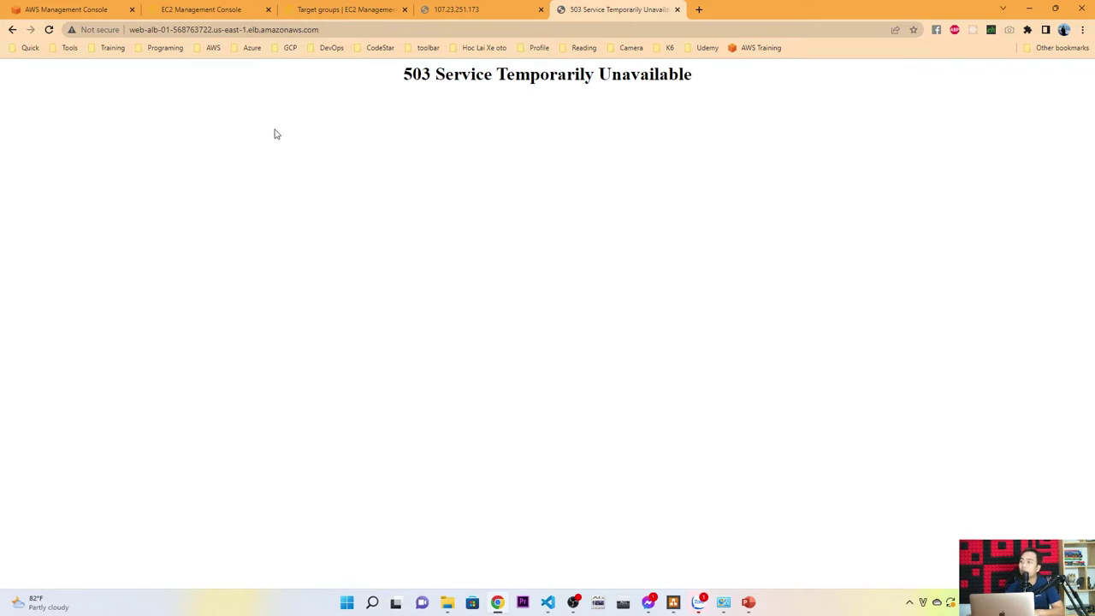
# - Reload the web-alb-01 page repeatedly to test its response without the us-east-1b zone
pyautogui.press('F5')
pyautogui.press('F5')
pyautogui.press('F5')
pyautogui.press('F5')
pyautogui.press('F5')
pyautogui.press('F5')
pyautogui.press('F5')
pyautogui.press('F5')
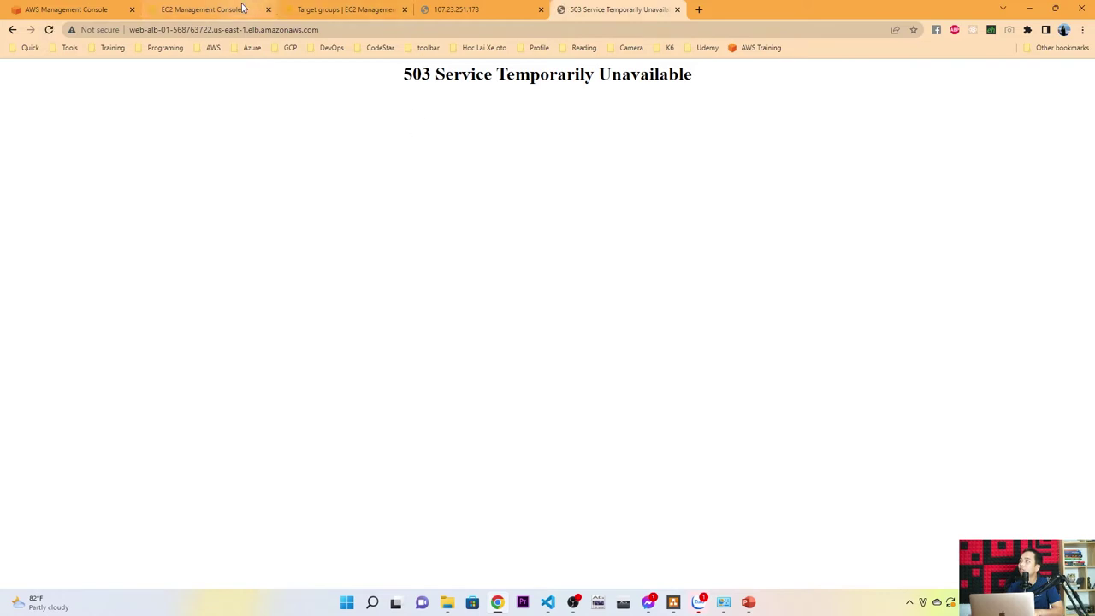
pyautogui.press('F5')
pyautogui.press('F5')
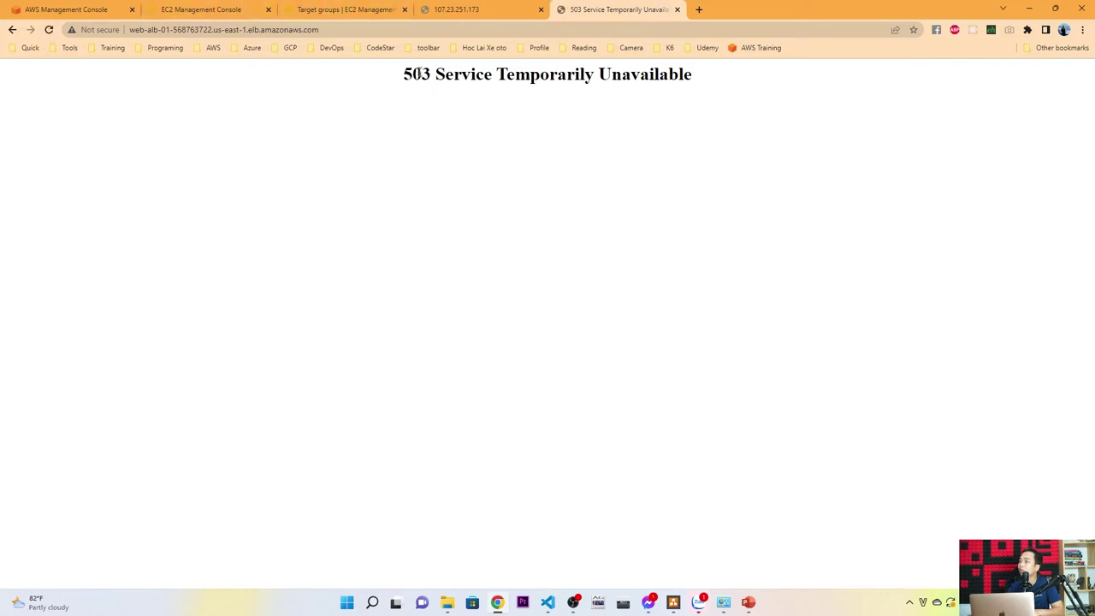
# - Edit the subnets of web-alb-01 to re-enable us-east-1b, save the change, and refresh the load balancer list
pyautogui.click(354, 9)
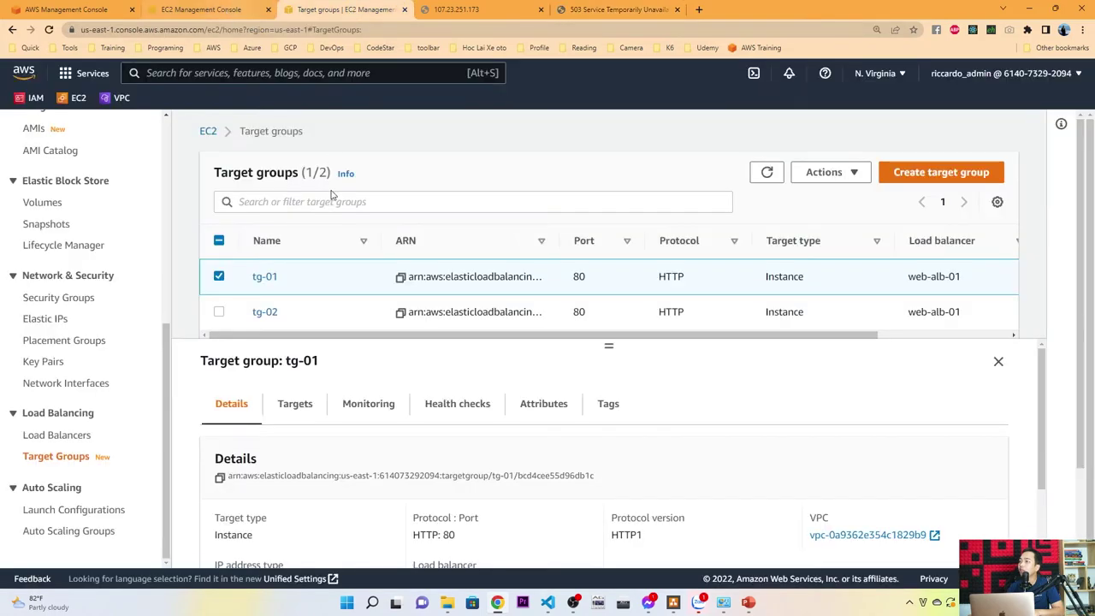
pyautogui.click(221, 14)
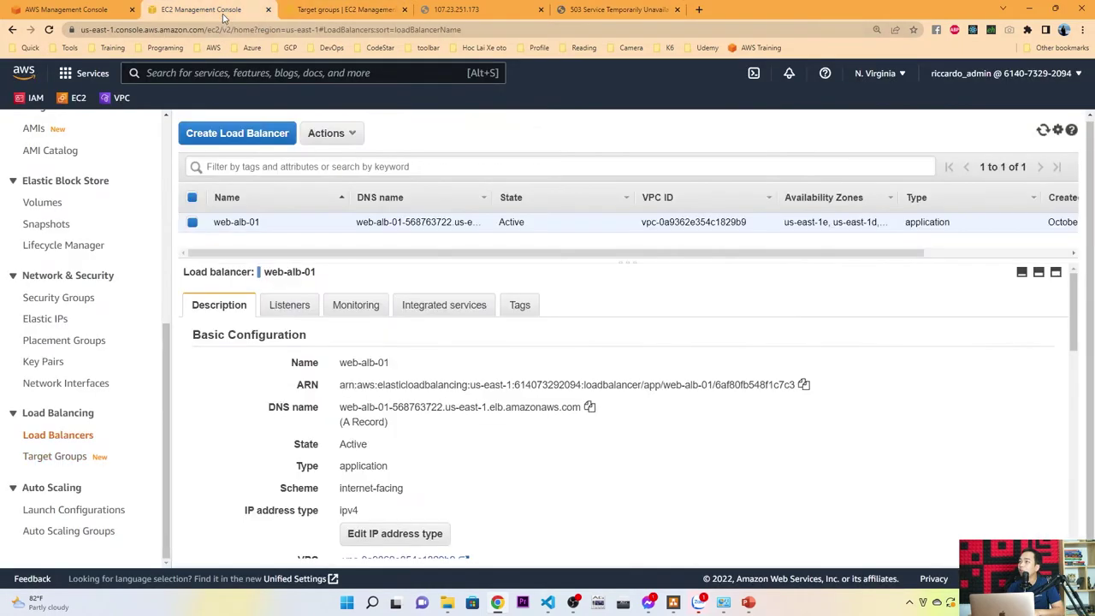
pyautogui.click(329, 133)
pyautogui.click(341, 180)
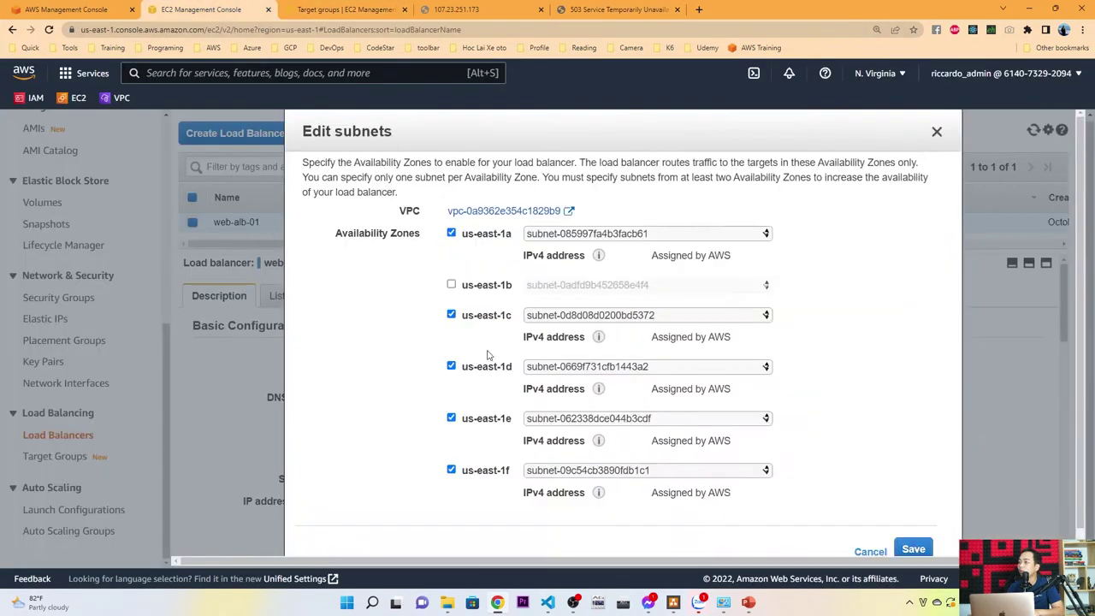
pyautogui.click(452, 284)
pyautogui.scroll(-2, 916, 450)
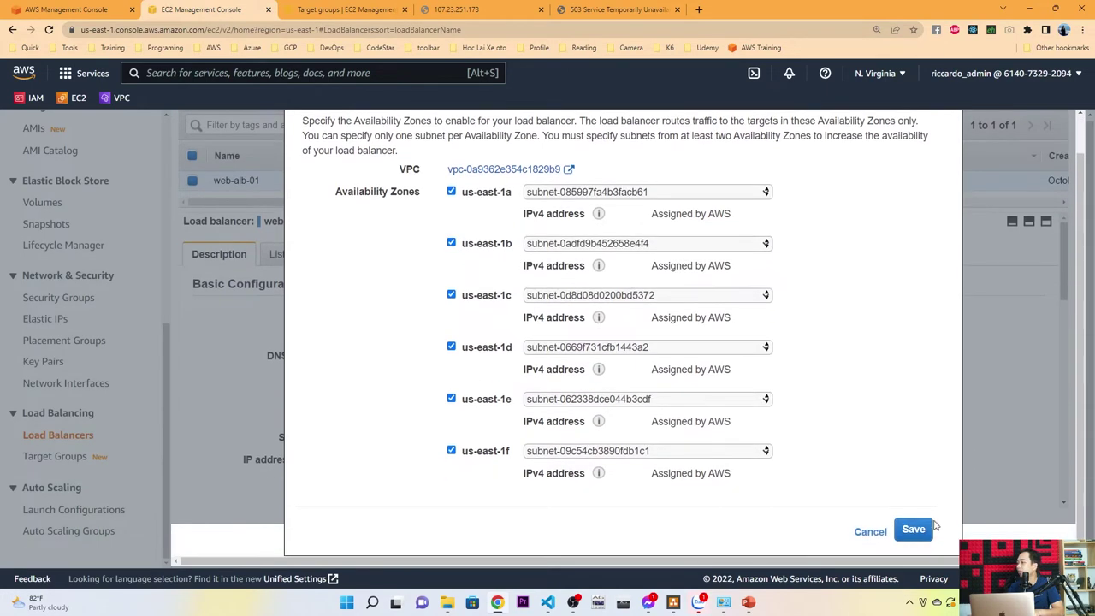
pyautogui.click(916, 529)
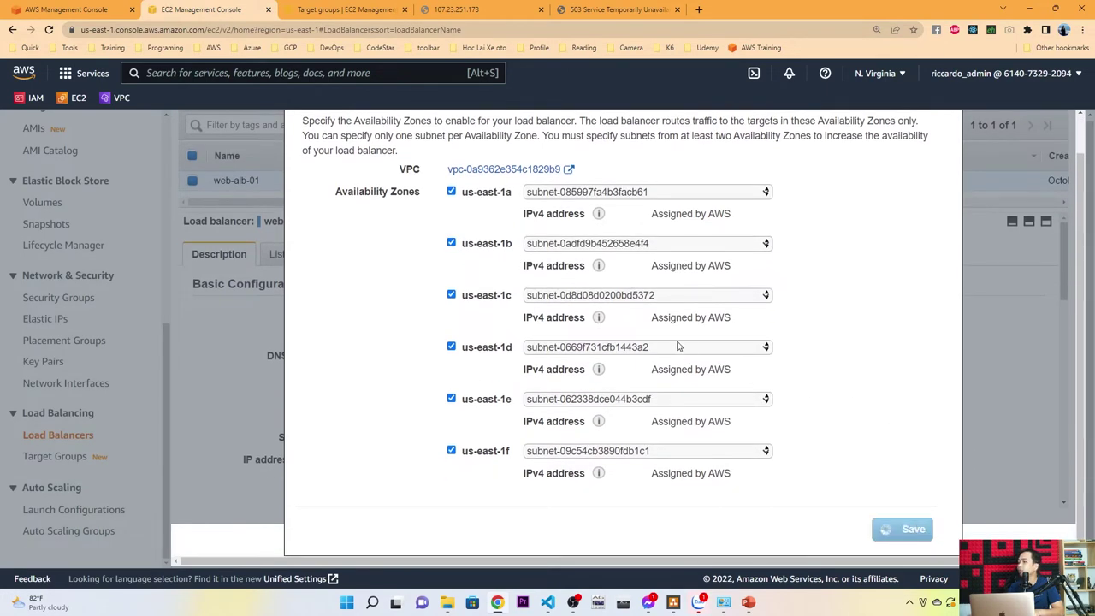
pyautogui.scroll(-5, 677, 345)
pyautogui.scroll(3, 677, 345)
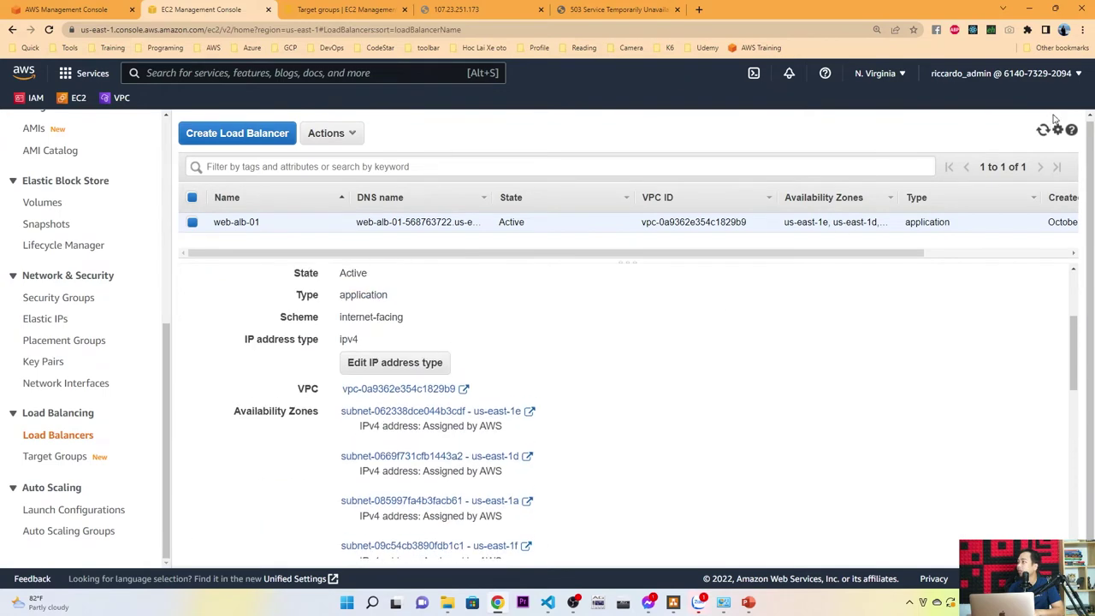
pyautogui.click(1043, 130)
# - Reload the load balancer's web page repeatedly to check which server answers with us-east-1b enabled
pyautogui.click(636, 15)
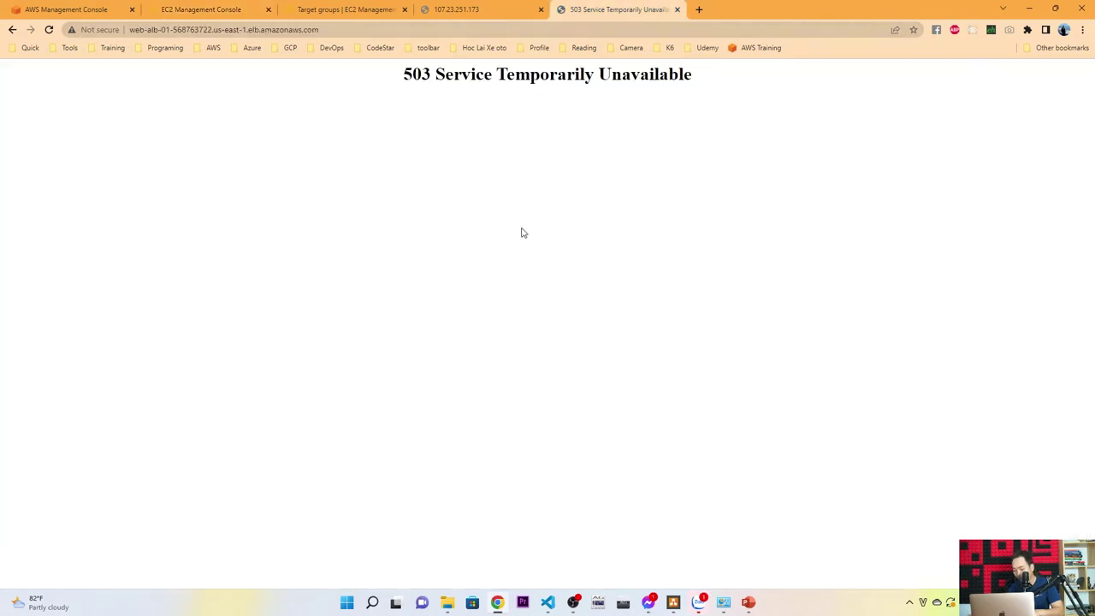
pyautogui.press('F5')
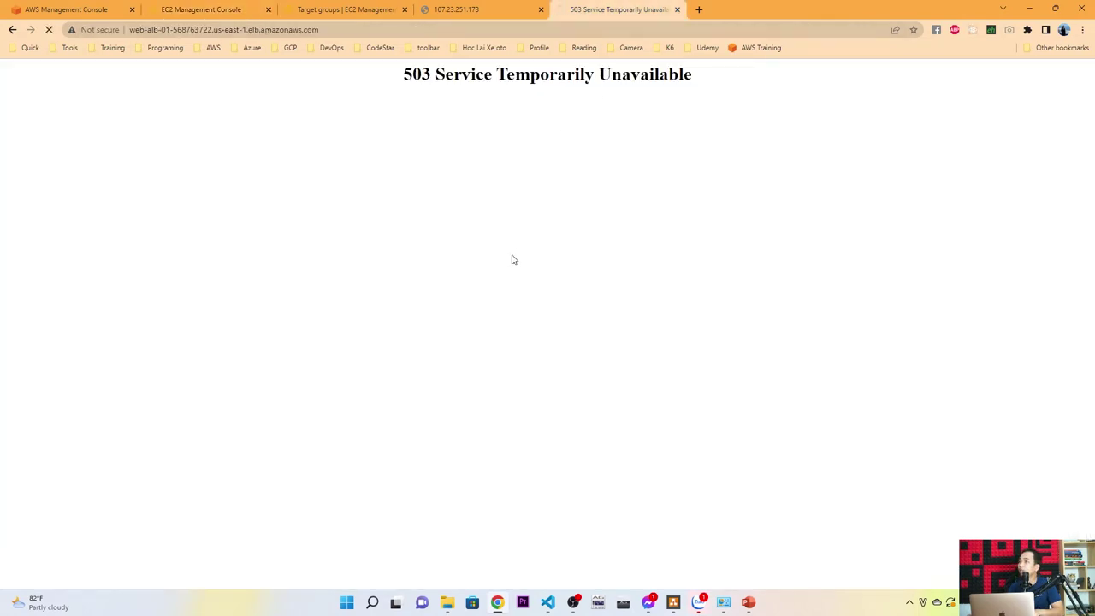
pyautogui.press('F5')
pyautogui.press('F5')
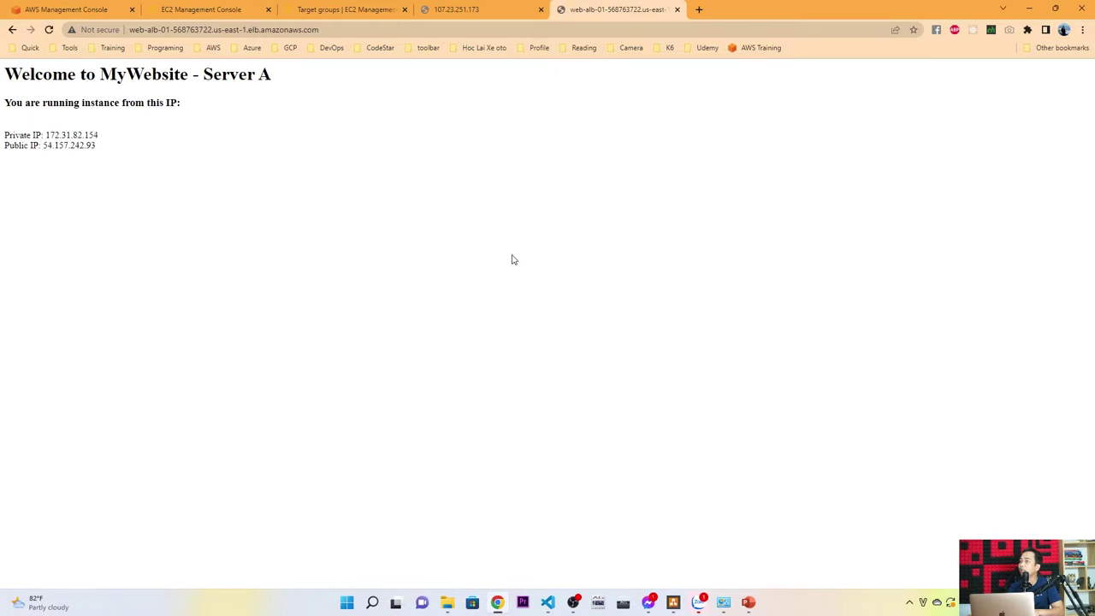
pyautogui.press('F5')
pyautogui.press('F5')
pyautogui.press('F5')
pyautogui.press('F5')
pyautogui.press('F5')
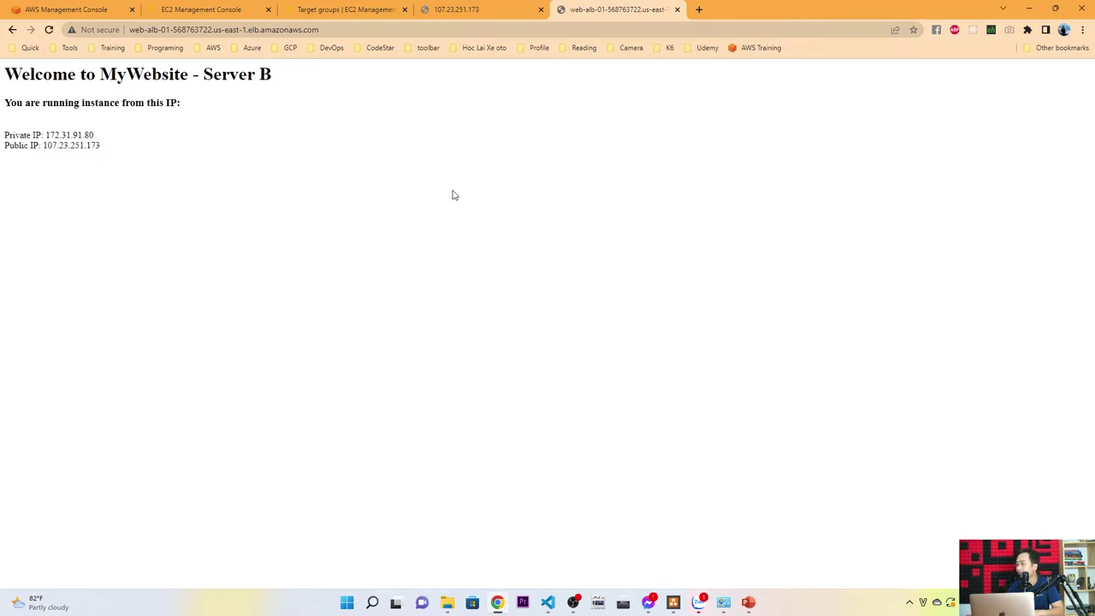
# - Switch to PowerPoint to view slide 24 with the Load Balancer notes, and return to the Chrome browser
pyautogui.click(468, 12)
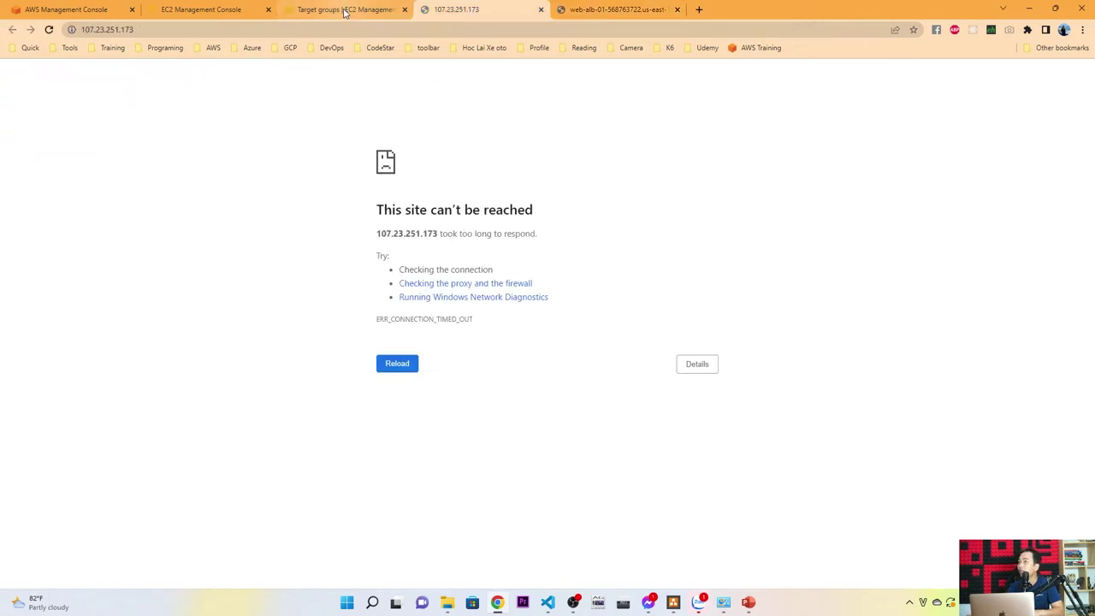
pyautogui.click(748, 602)
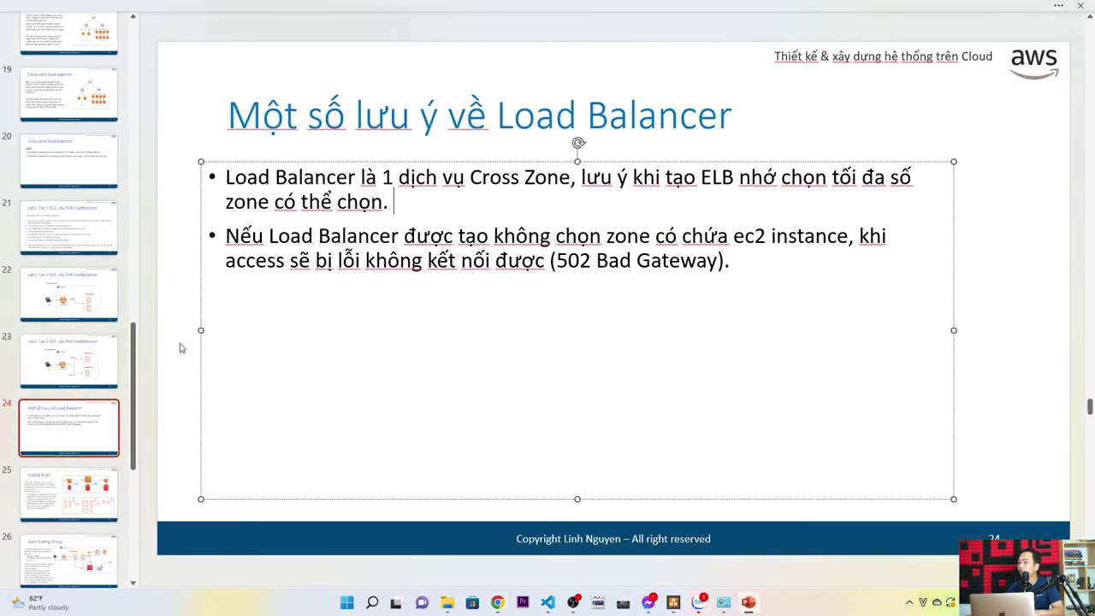
pyautogui.click(180, 347)
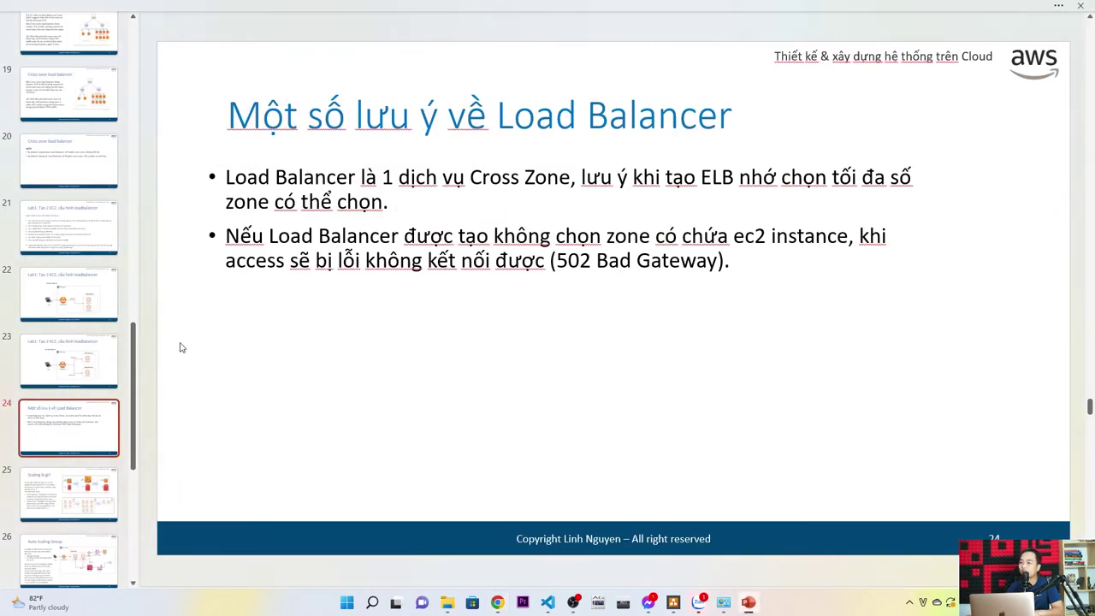
pyautogui.click(497, 604)
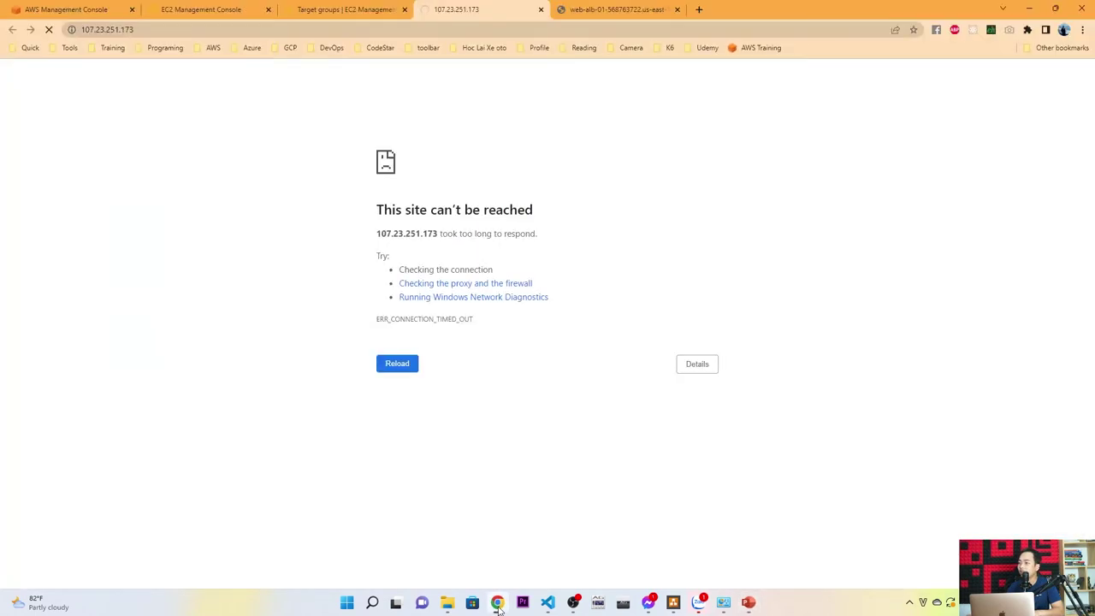
# - Close the browser tab for 107.23.251.173 and open the EC2 instances list in the target groups tab
pyautogui.click(327, 12)
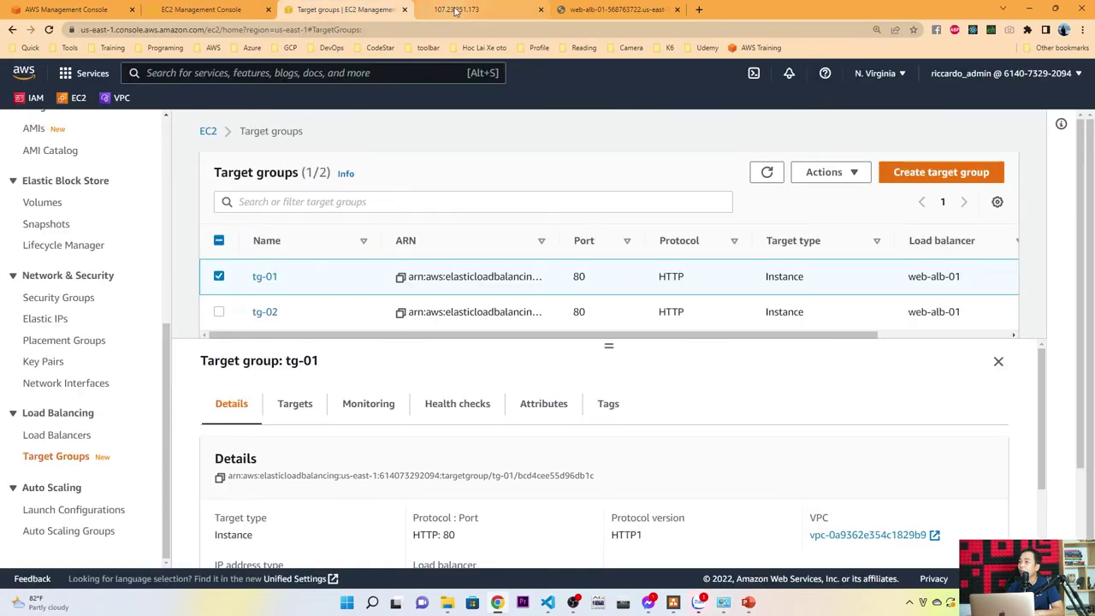
pyautogui.middleClick(454, 10)
pyautogui.scroll(6, 56, 257)
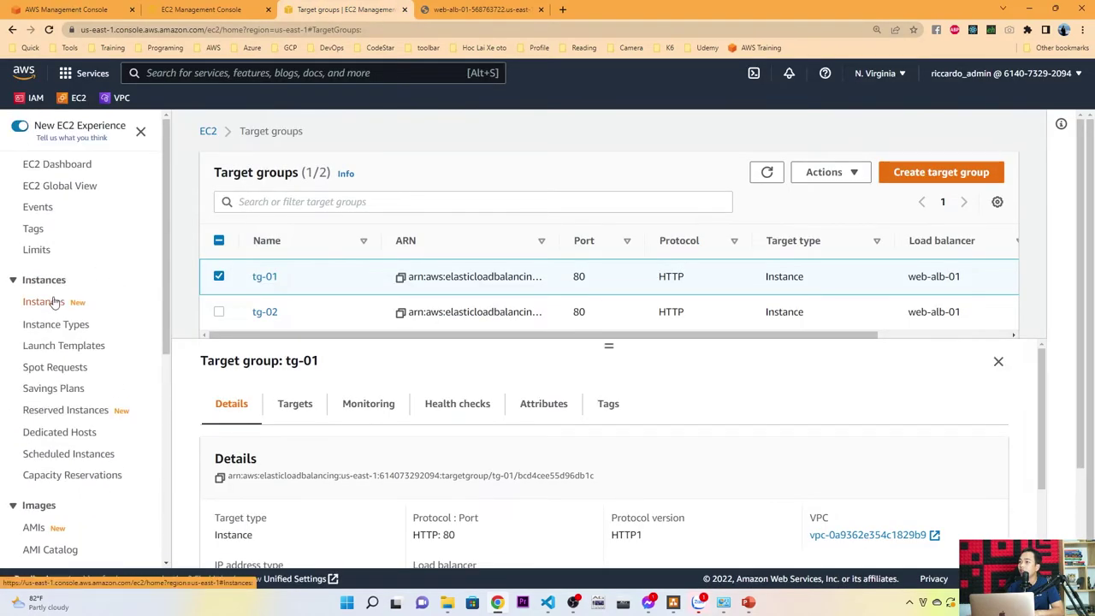
pyautogui.click(72, 300)
# - Stop the Server-A instance, confirm the stop, and dismiss the notification
pyautogui.click(299, 204)
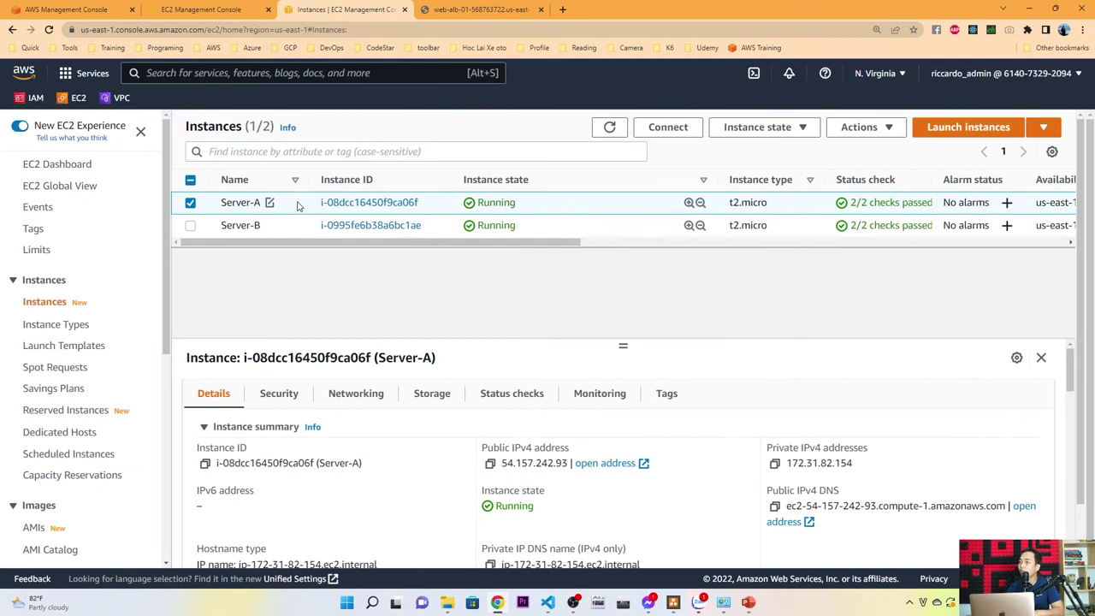
pyautogui.click(787, 128)
pyautogui.click(754, 148)
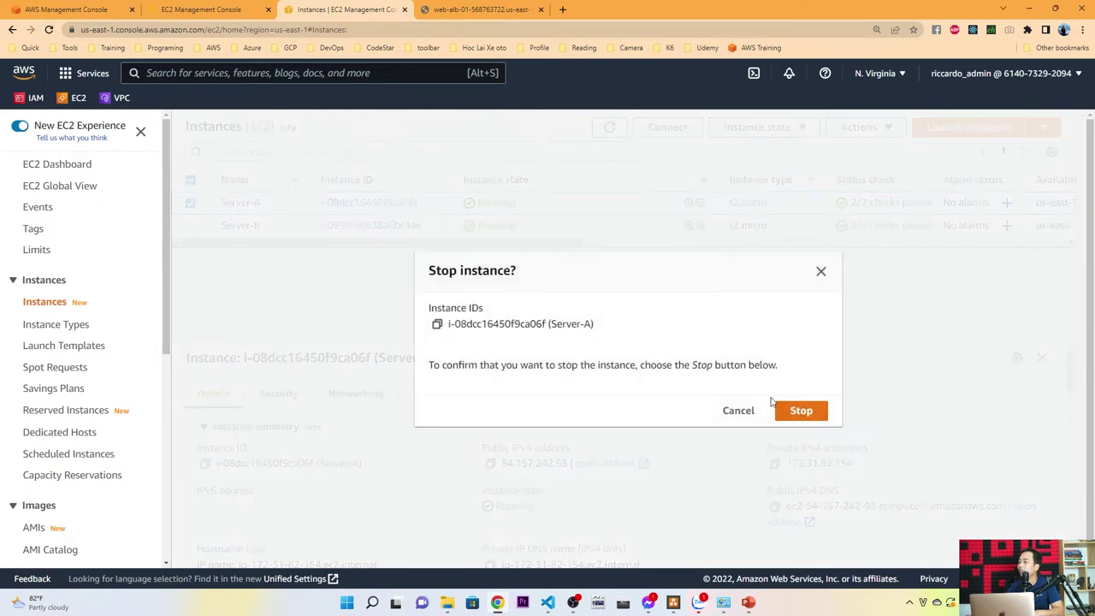
pyautogui.click(764, 402)
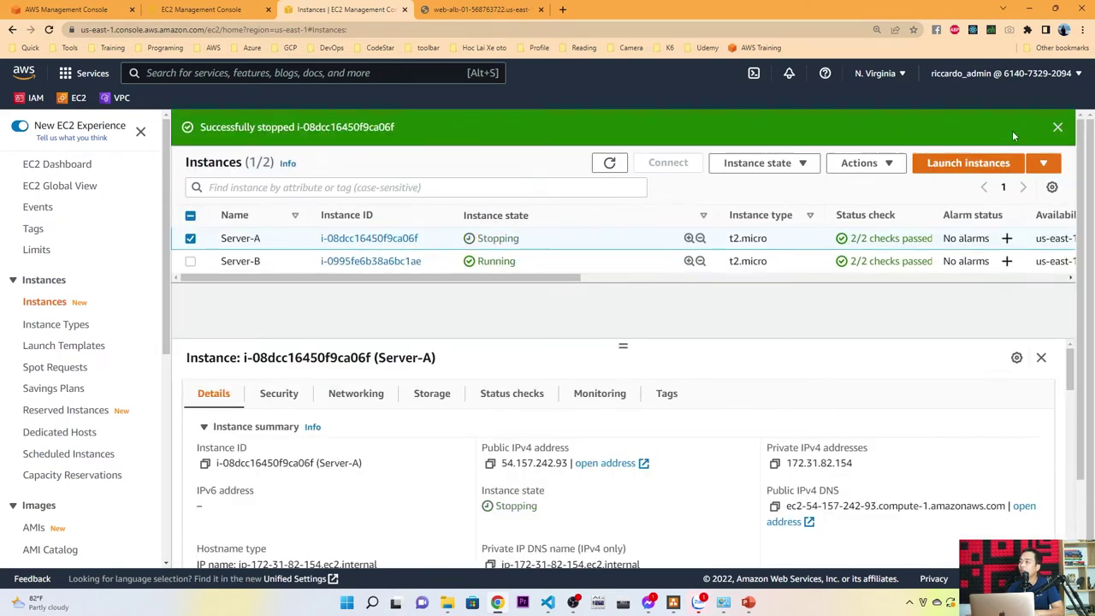
pyautogui.click(1061, 128)
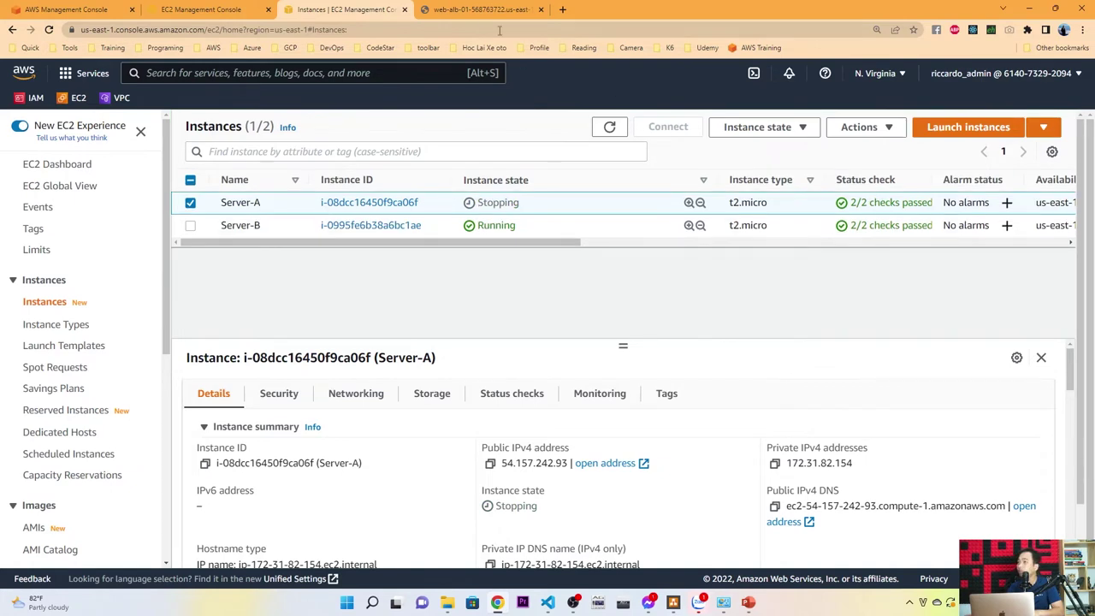
# - Check how the load balancer's web page responds with Server-A stopped, and return to the instances tab
pyautogui.click(480, 9)
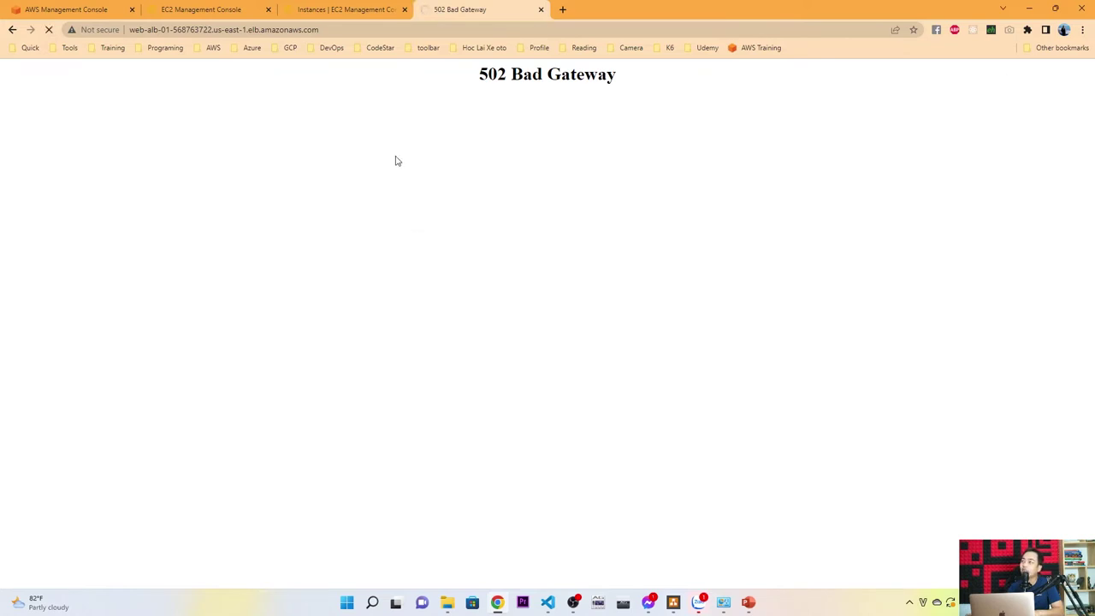
pyautogui.click(205, 9)
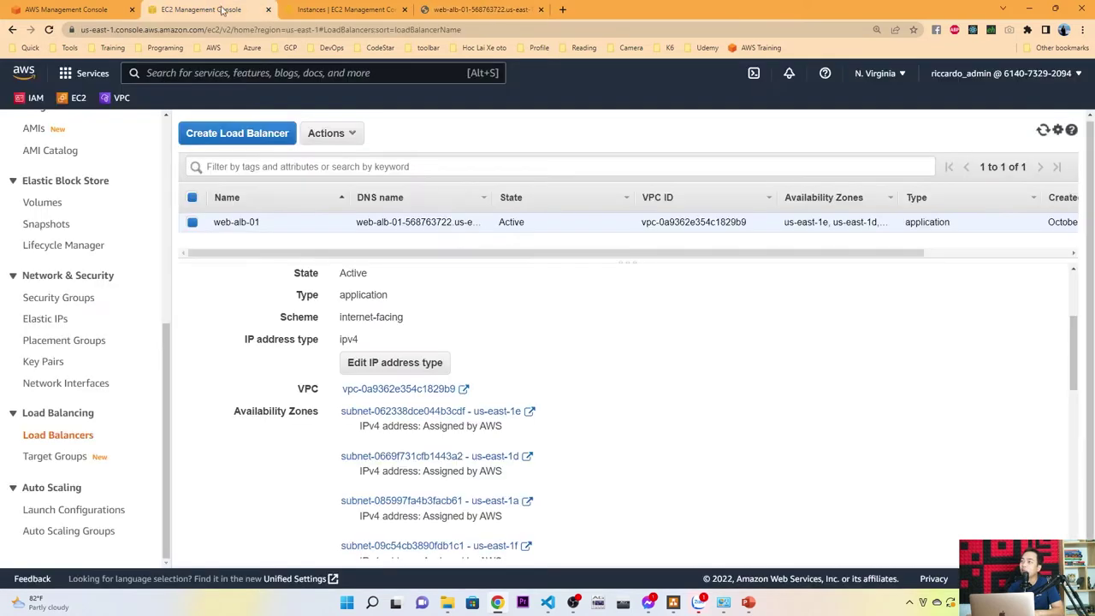
pyautogui.click(330, 10)
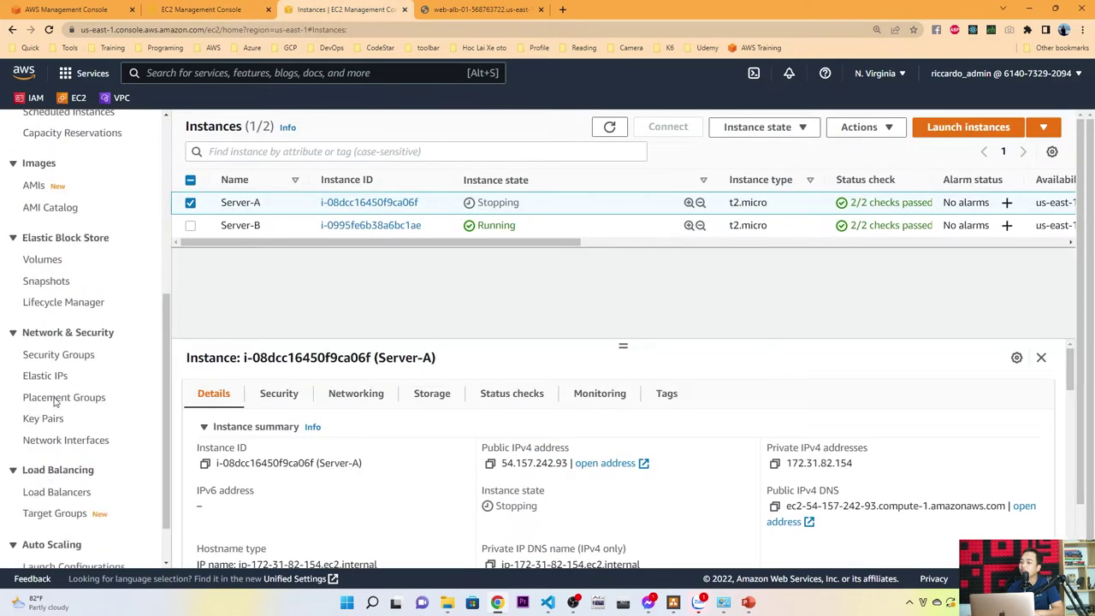
# - Open the target groups list and view the details of tg-01 and tg-02 in turn
pyautogui.click(56, 513)
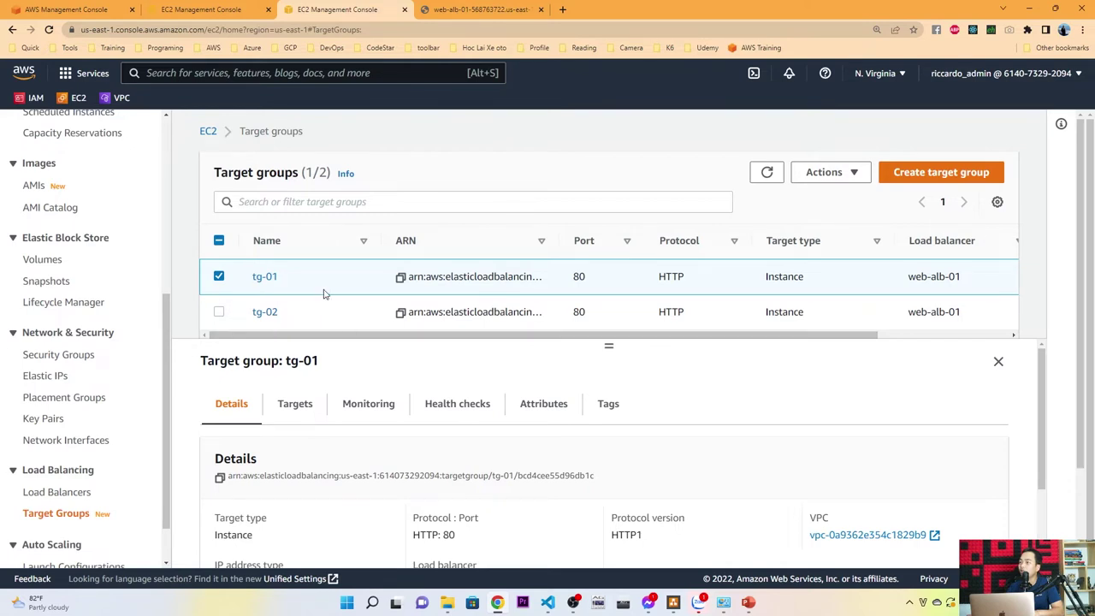
pyautogui.click(328, 308)
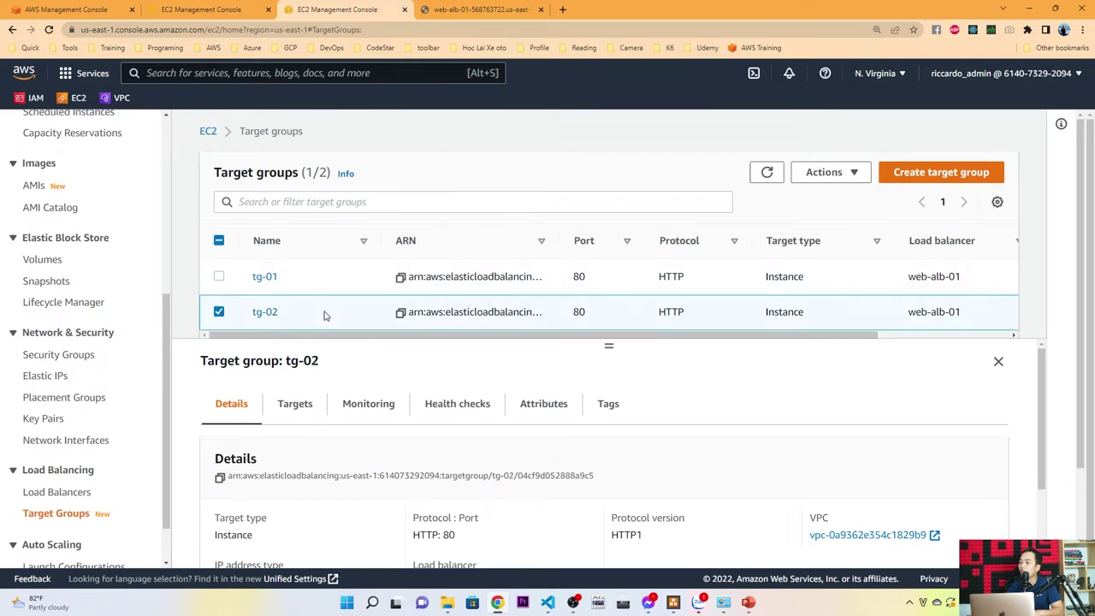
pyautogui.click(219, 276)
pyautogui.click(218, 309)
pyautogui.click(219, 278)
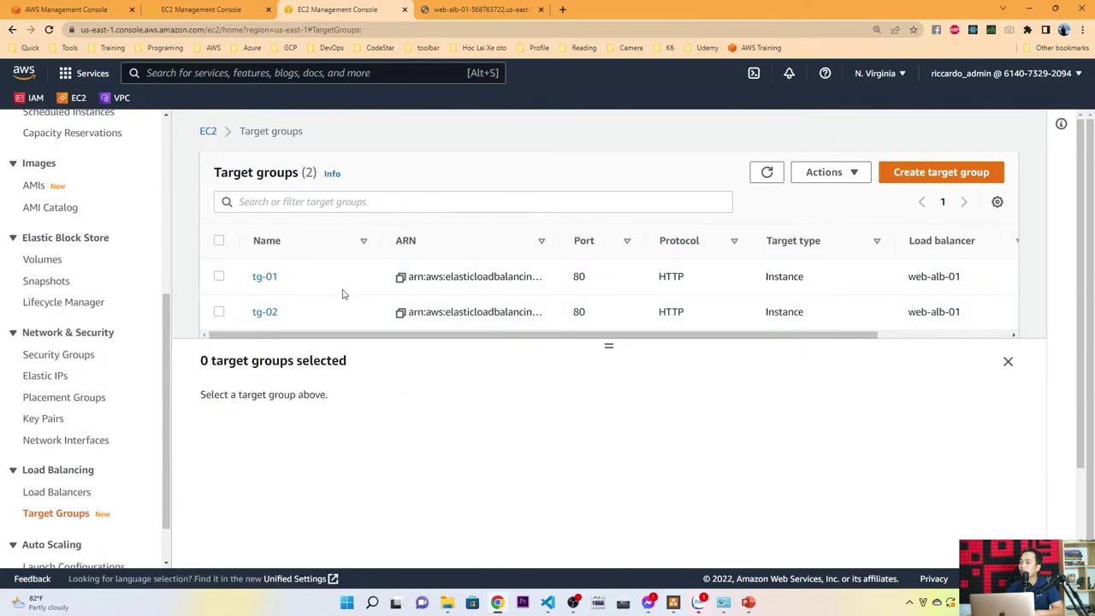
pyautogui.click(341, 278)
pyautogui.click(334, 313)
pyautogui.click(323, 278)
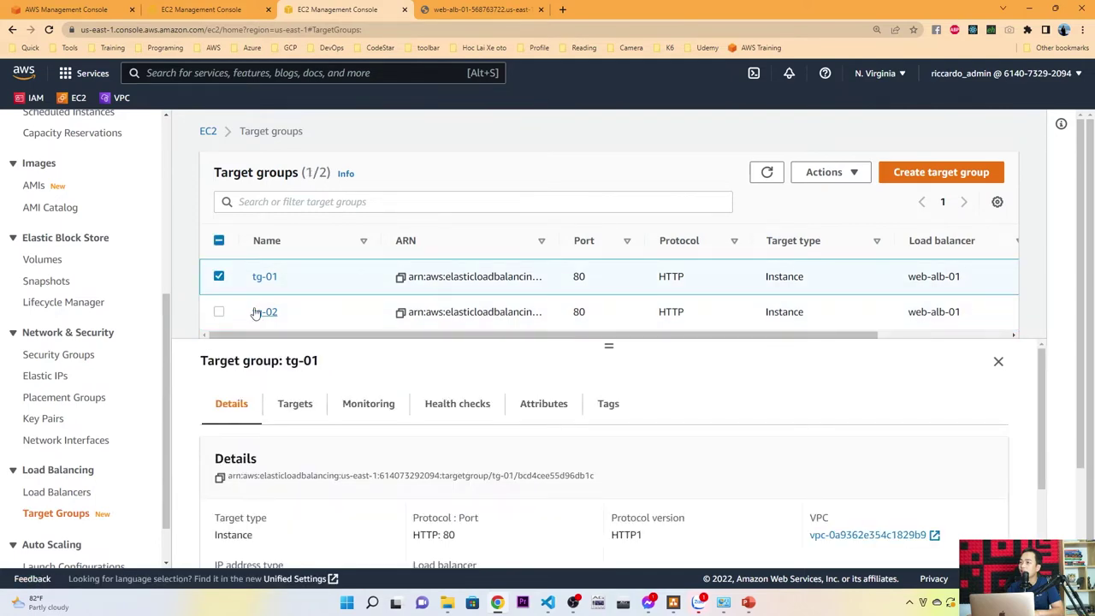
# - Switch to PowerPoint to view slide 22 with the Lab1 diagram for steps 1-4, and return to the Chrome browser
pyautogui.click(749, 602)
pyautogui.press('pageup')
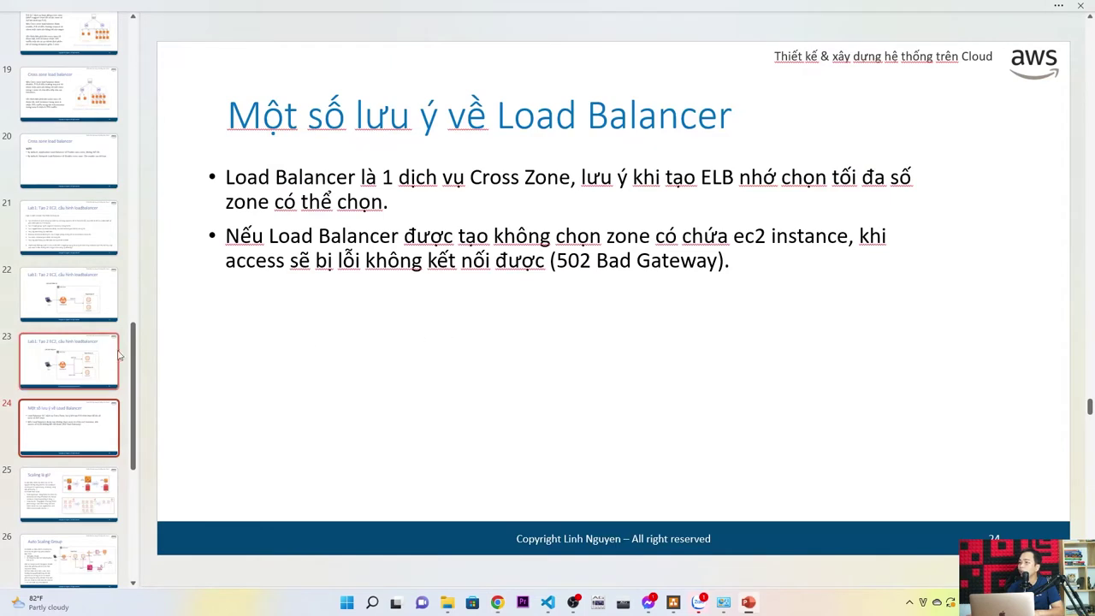
pyautogui.press('pageup')
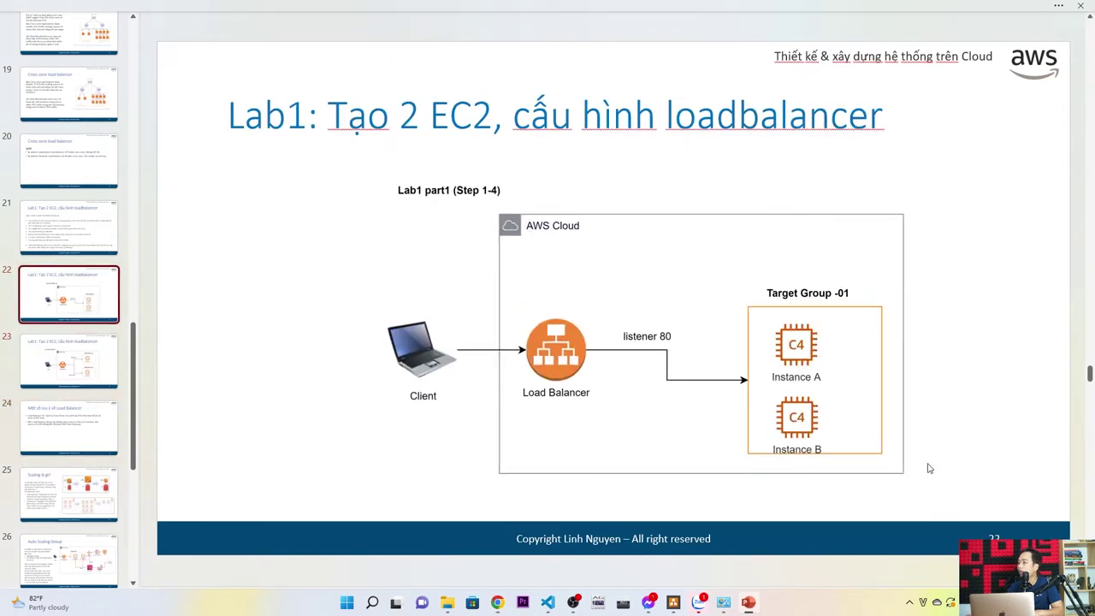
pyautogui.moveTo(937, 481); pyautogui.dragTo(709, 257)
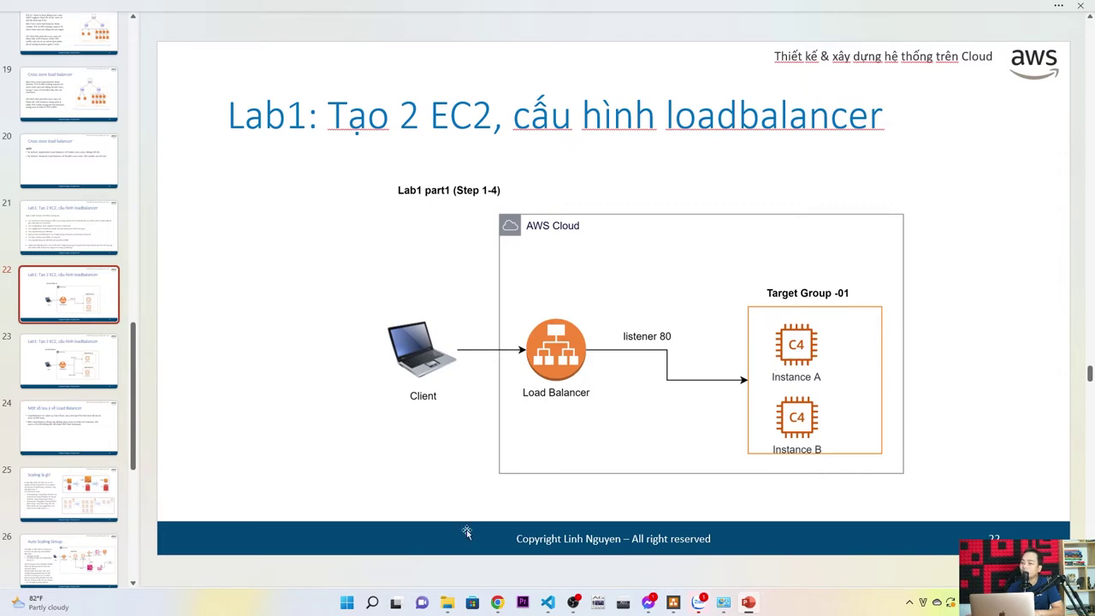
pyautogui.click(455, 605)
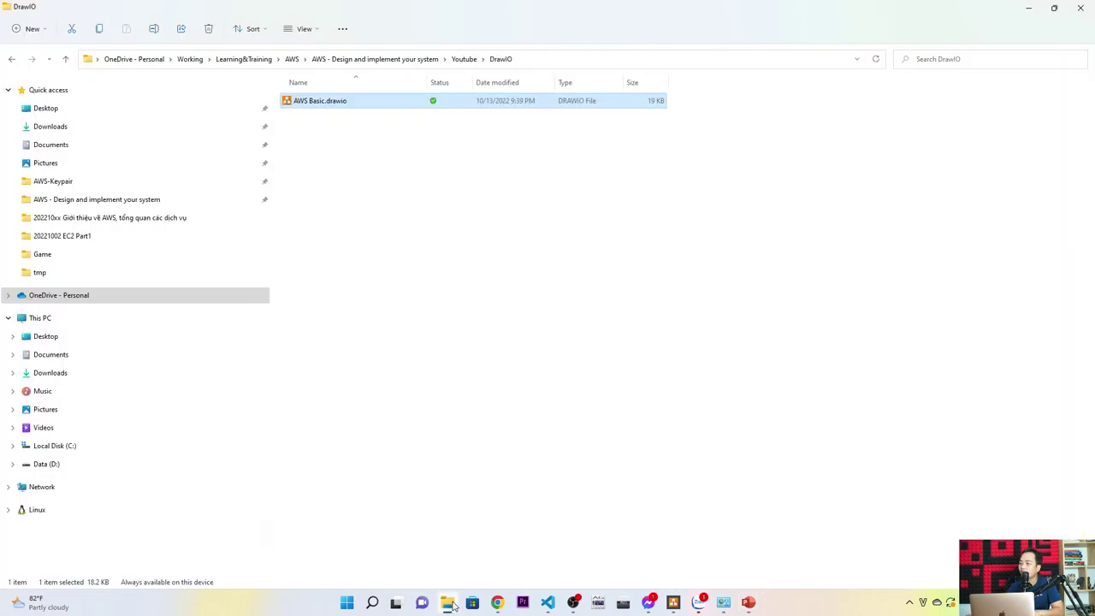
pyautogui.click(497, 603)
# - Open the EC2 instances list and stop the Server-B instance, confirming the stop
pyautogui.scroll(-1, 72, 411)
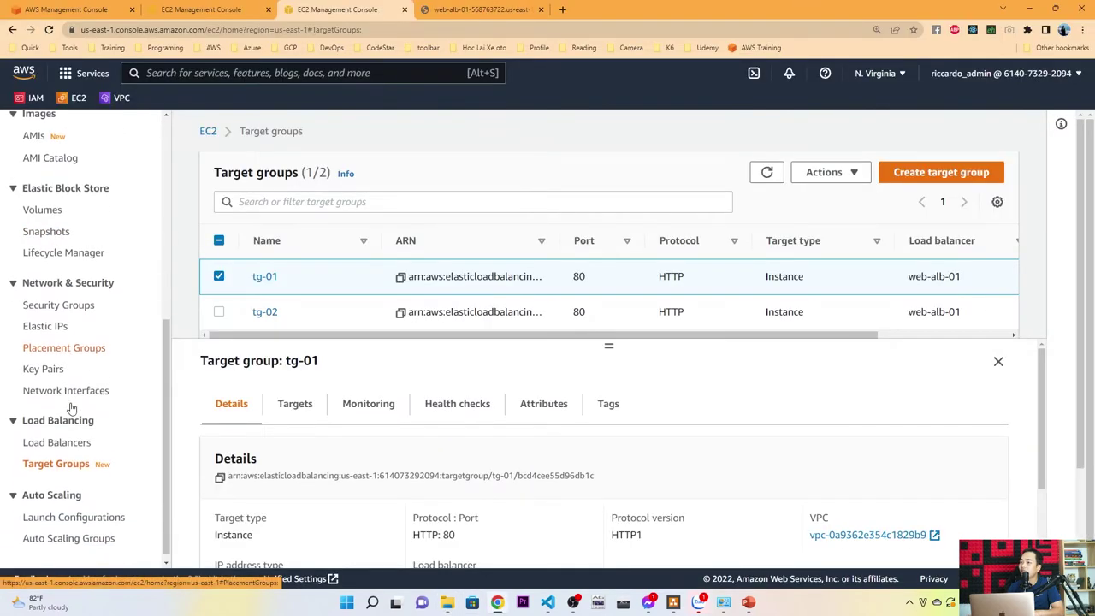
pyautogui.click(52, 435)
pyautogui.scroll(5, 73, 312)
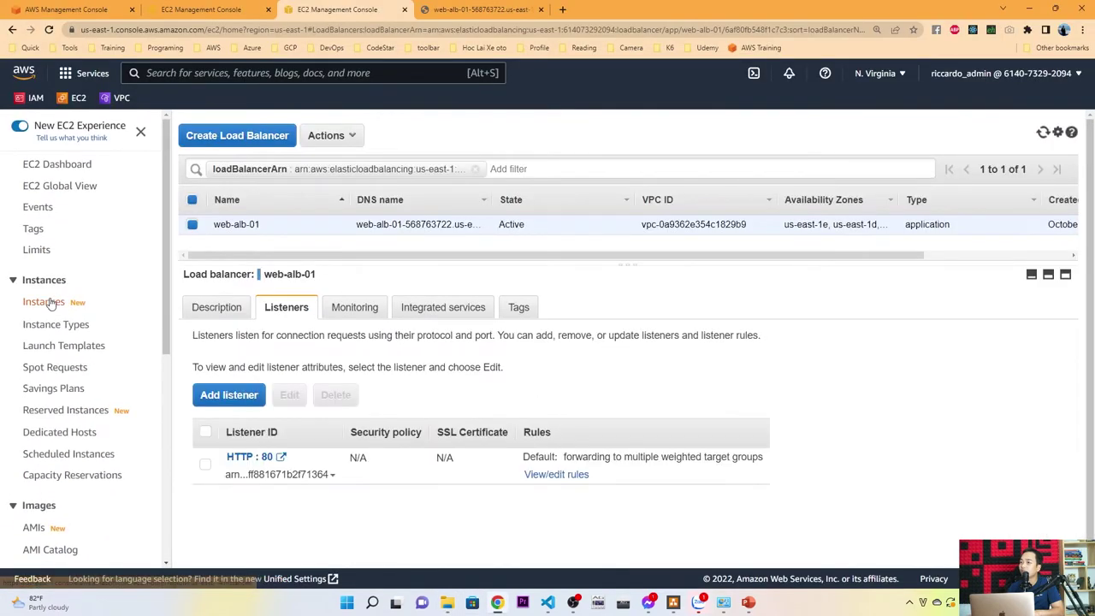
pyautogui.click(44, 301)
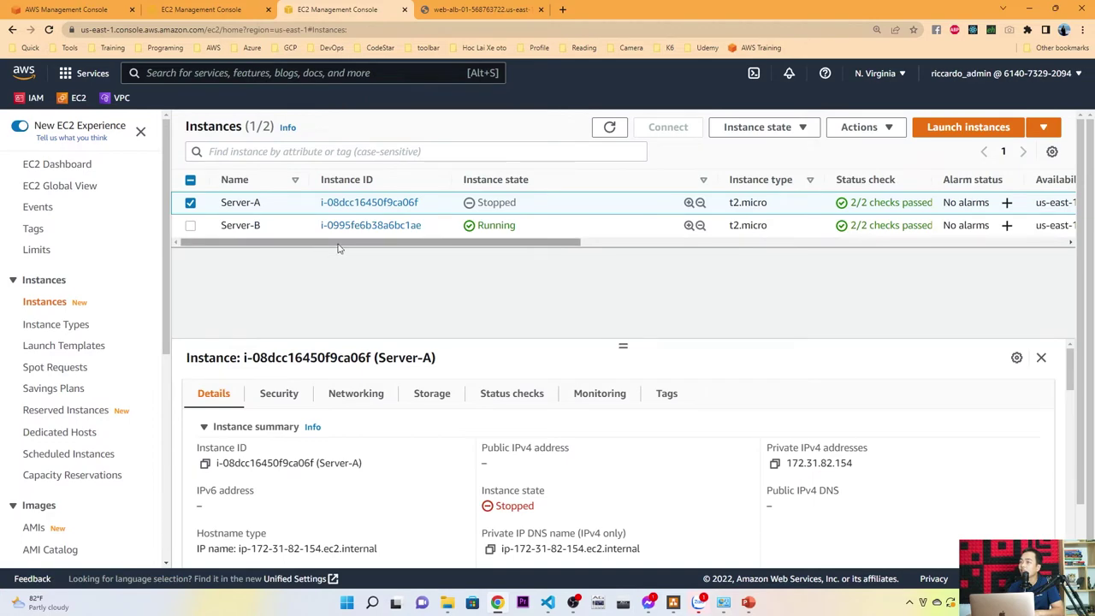
pyautogui.click(290, 227)
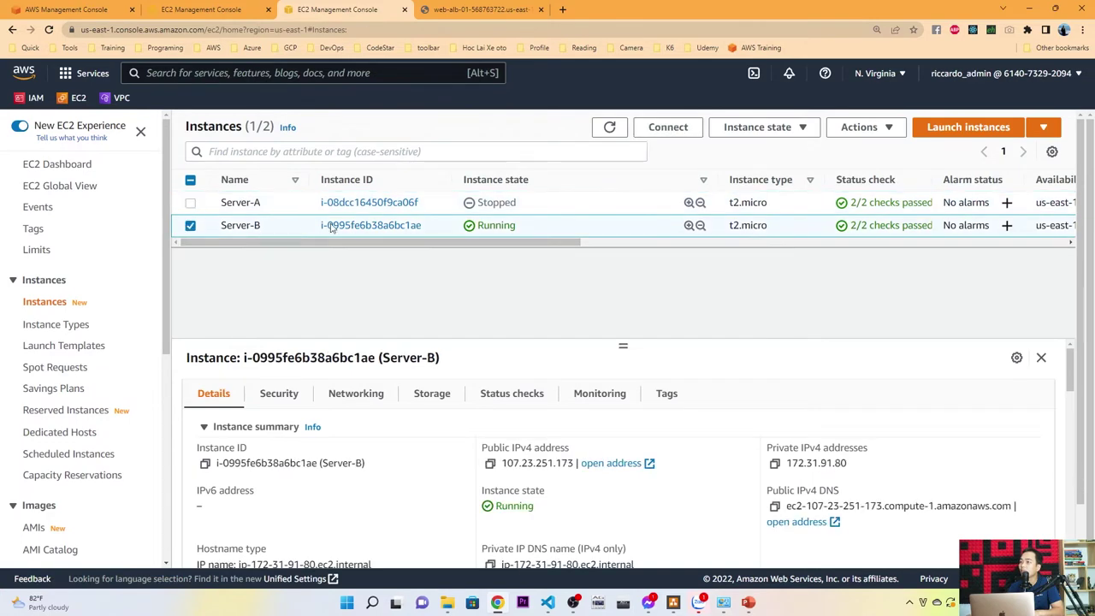
pyautogui.click(795, 128)
pyautogui.click(763, 149)
pyautogui.click(804, 411)
# - Reload the load balancer's web page several times to check its response with Server-B stopped
pyautogui.click(492, 16)
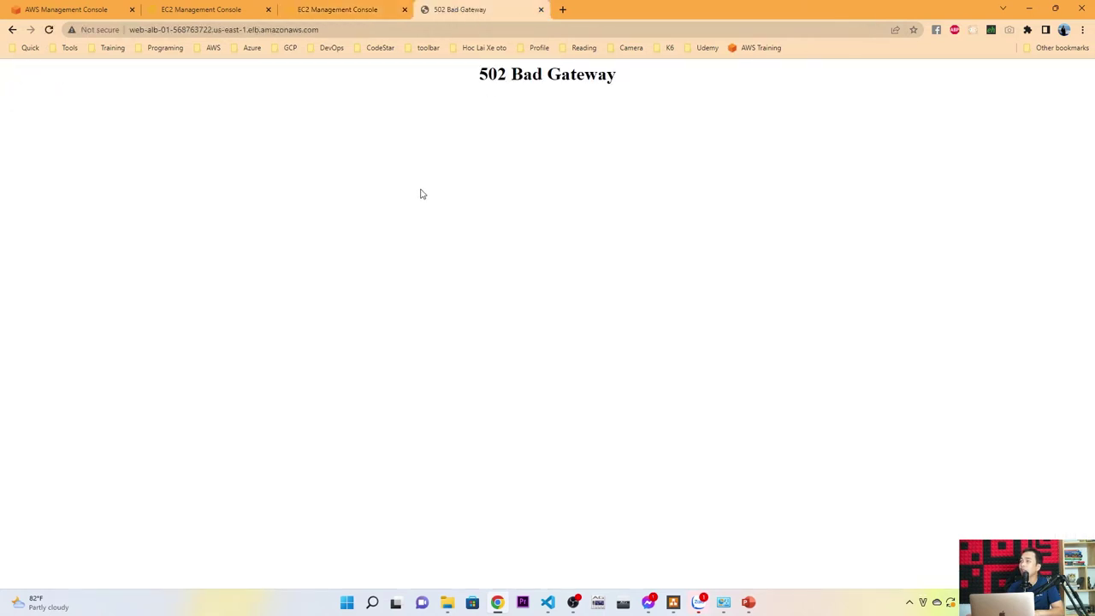
pyautogui.press('F5')
pyautogui.press('F5')
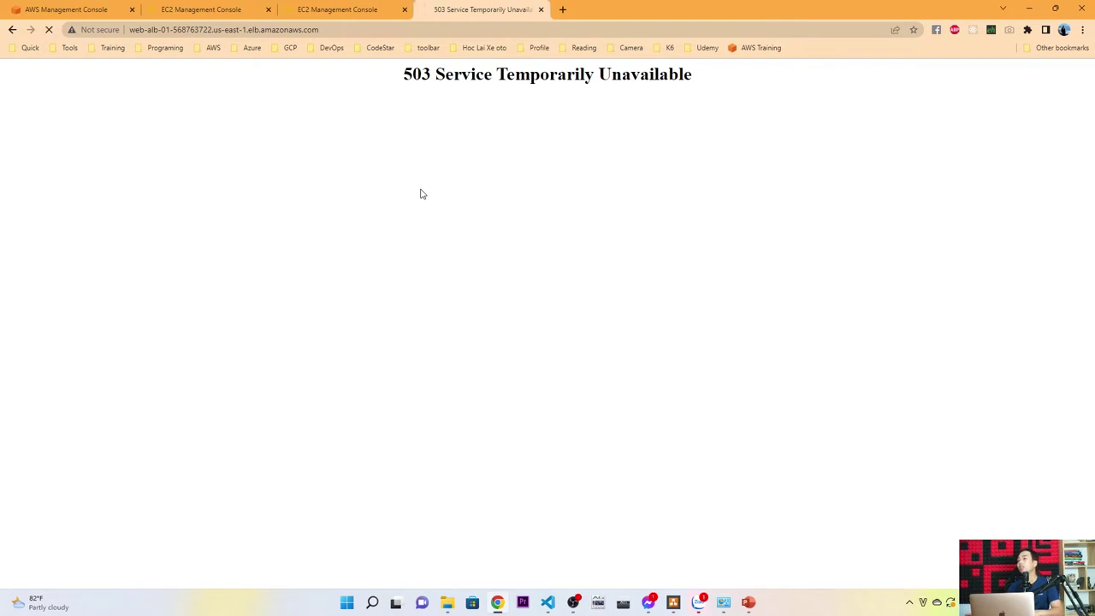
pyautogui.press('F5')
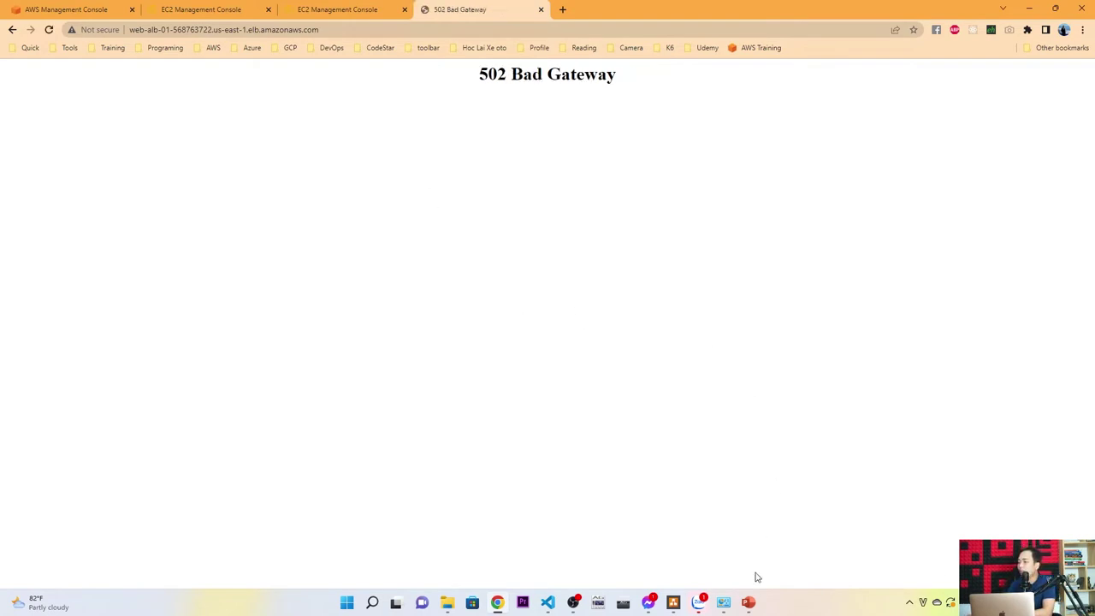
# - Switch to PowerPoint and go through the Lab1 diagrams and Load Balancer notes to slide 25 on scaling
pyautogui.click(749, 603)
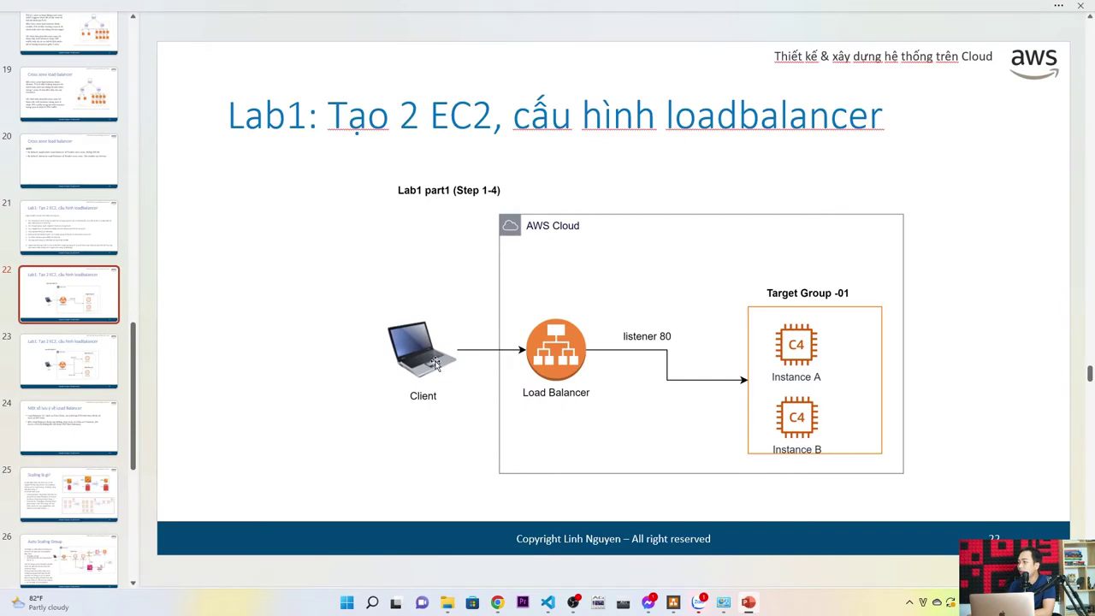
pyautogui.click(103, 374)
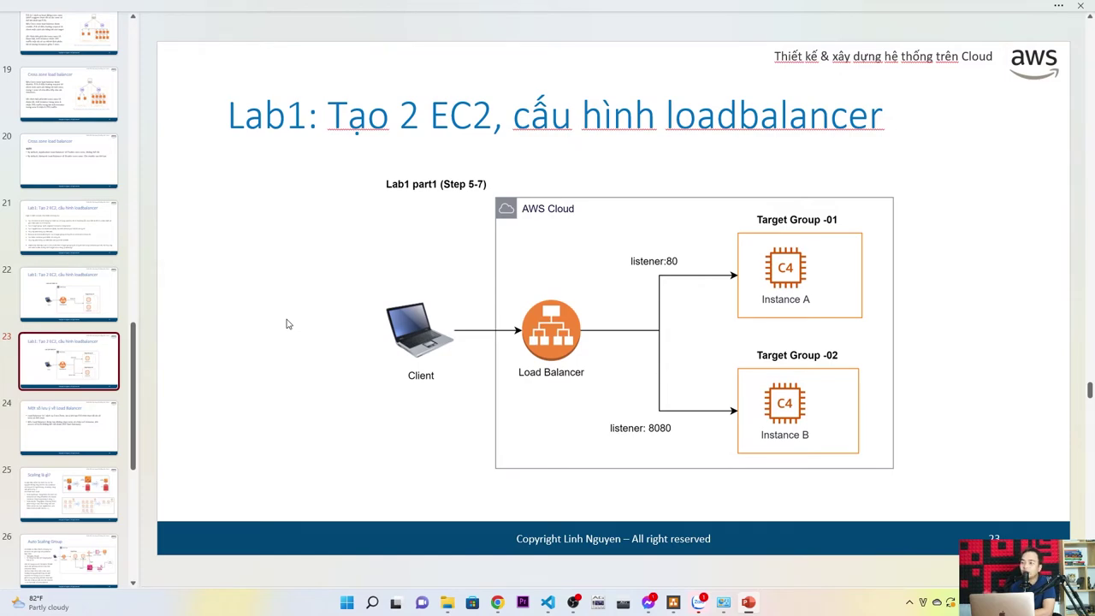
pyautogui.click(94, 489)
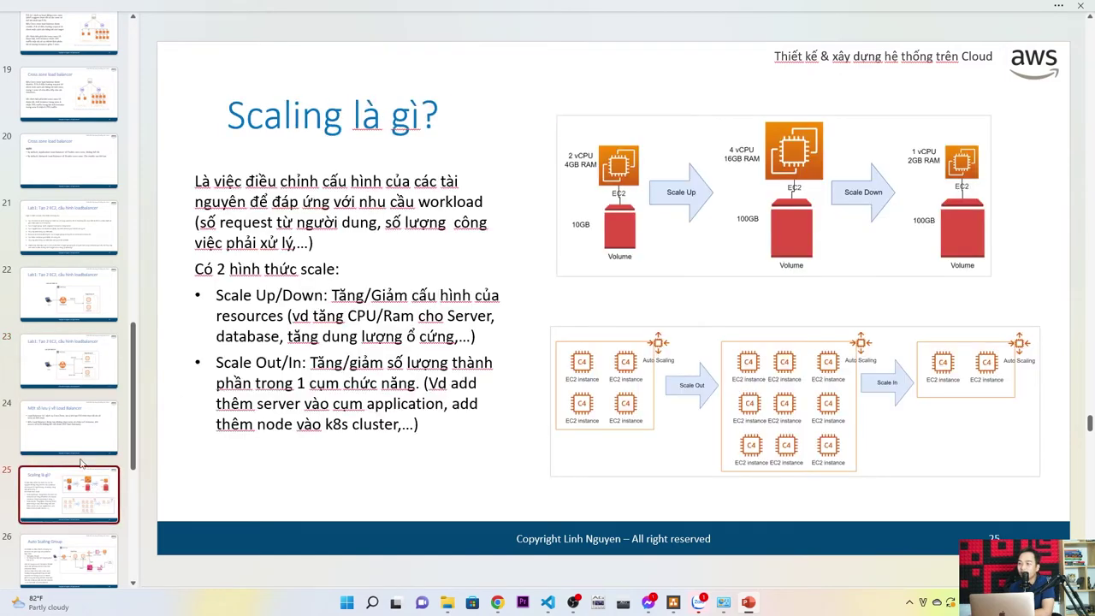
pyautogui.click(68, 438)
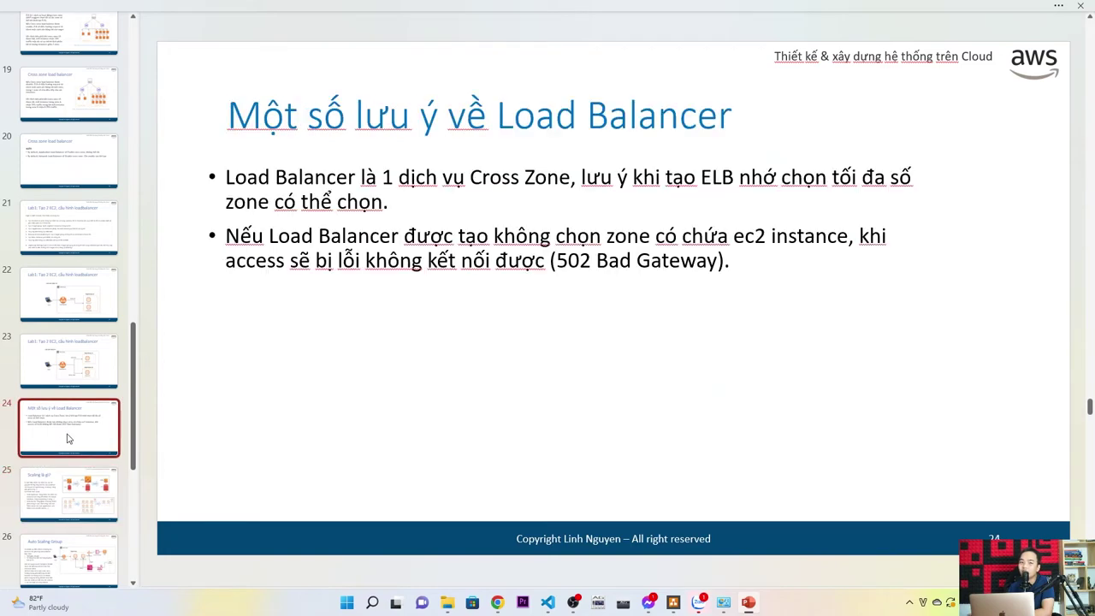
pyautogui.press('Down')
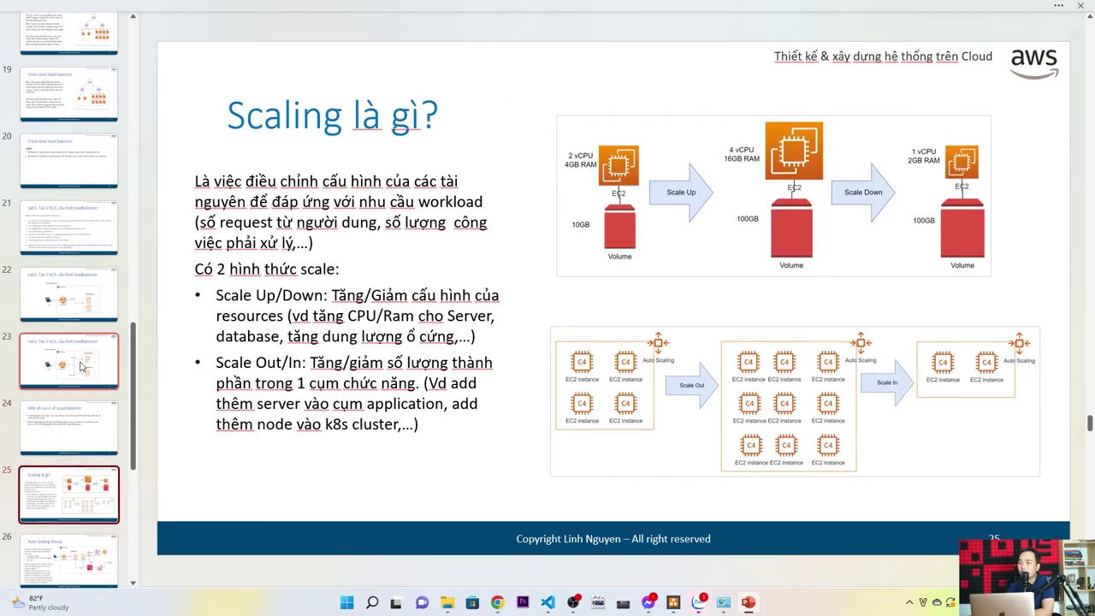
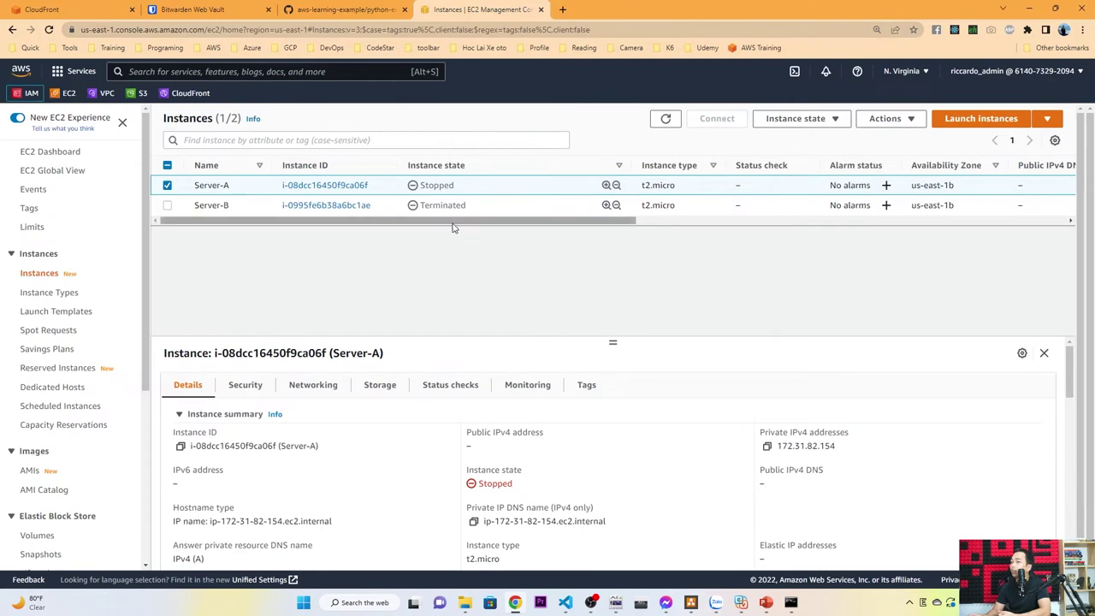
# - Open the running instances from the EC2 dashboard and remove the running-state filter to list all instances
pyautogui.click(63, 98)
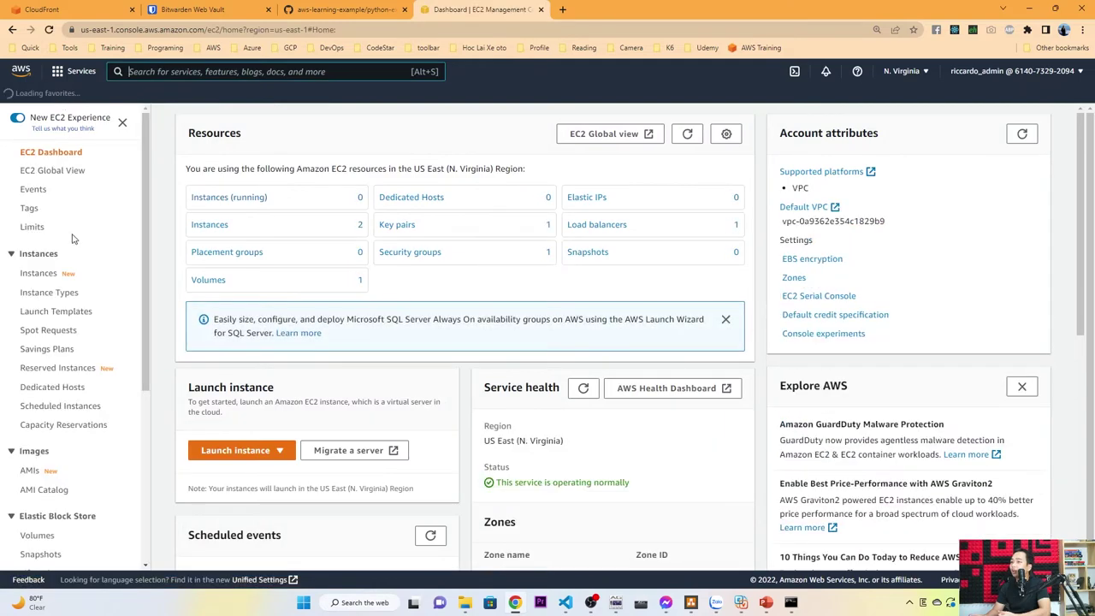
pyautogui.click(245, 199)
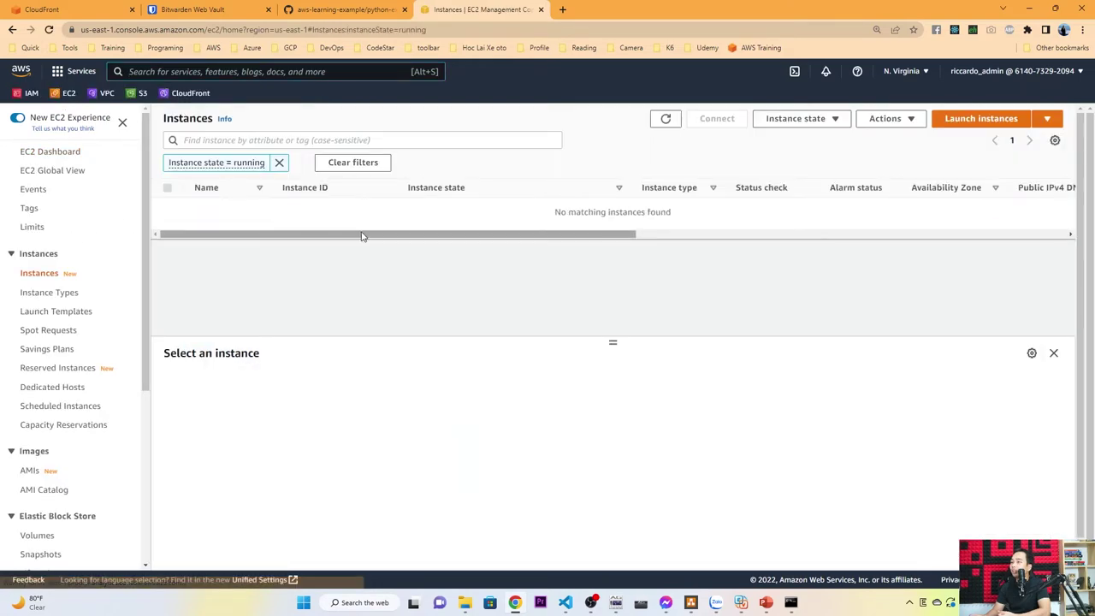
pyautogui.click(279, 162)
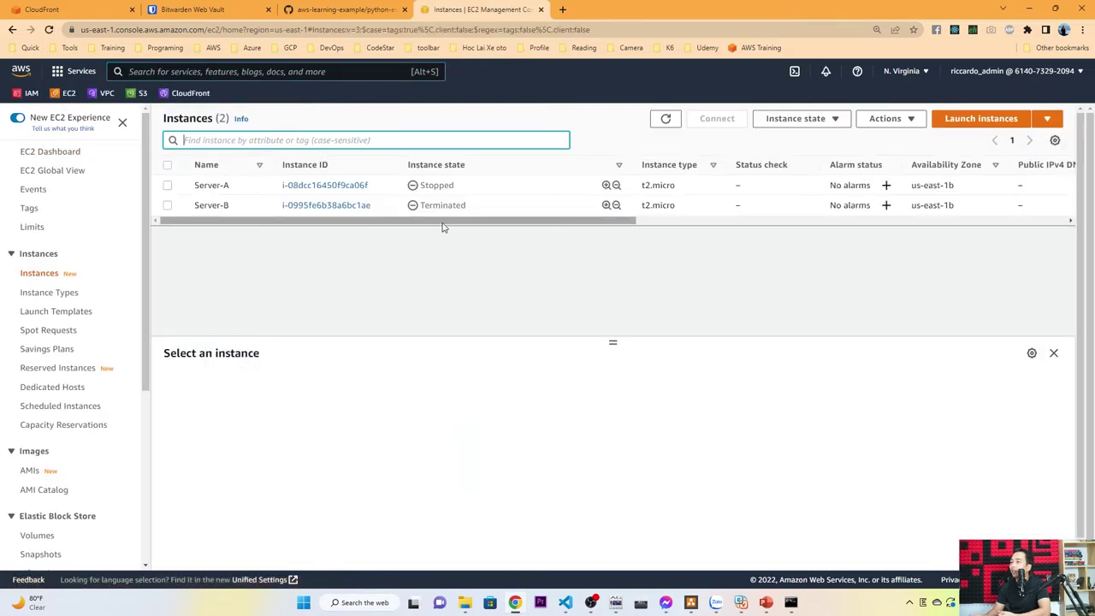
# - Open the image creation form for the stopped Server-A instance
pyautogui.click(498, 189)
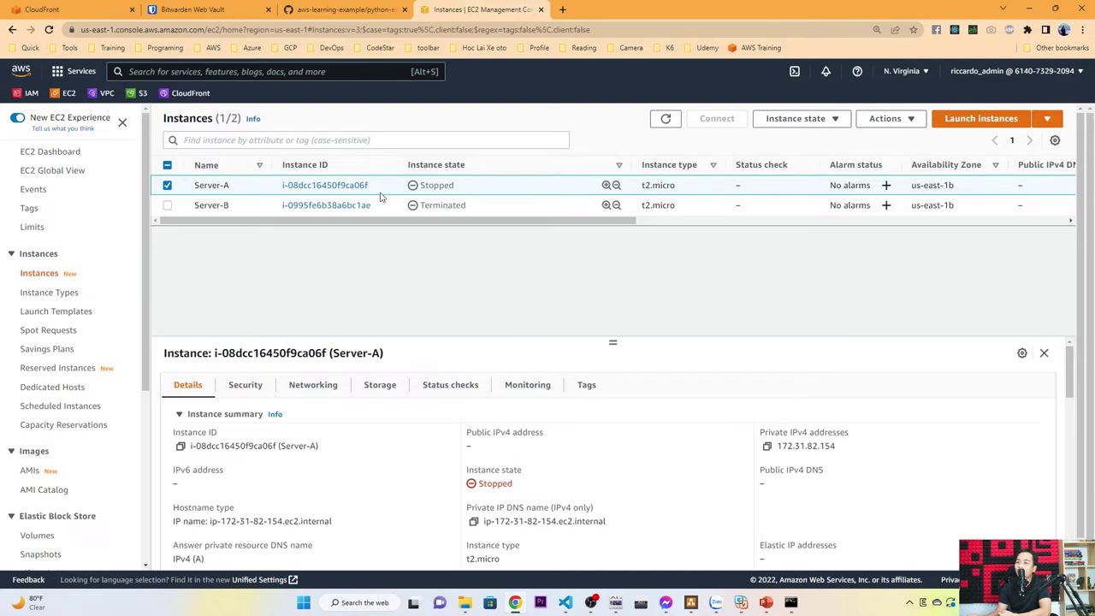
pyautogui.click(909, 121)
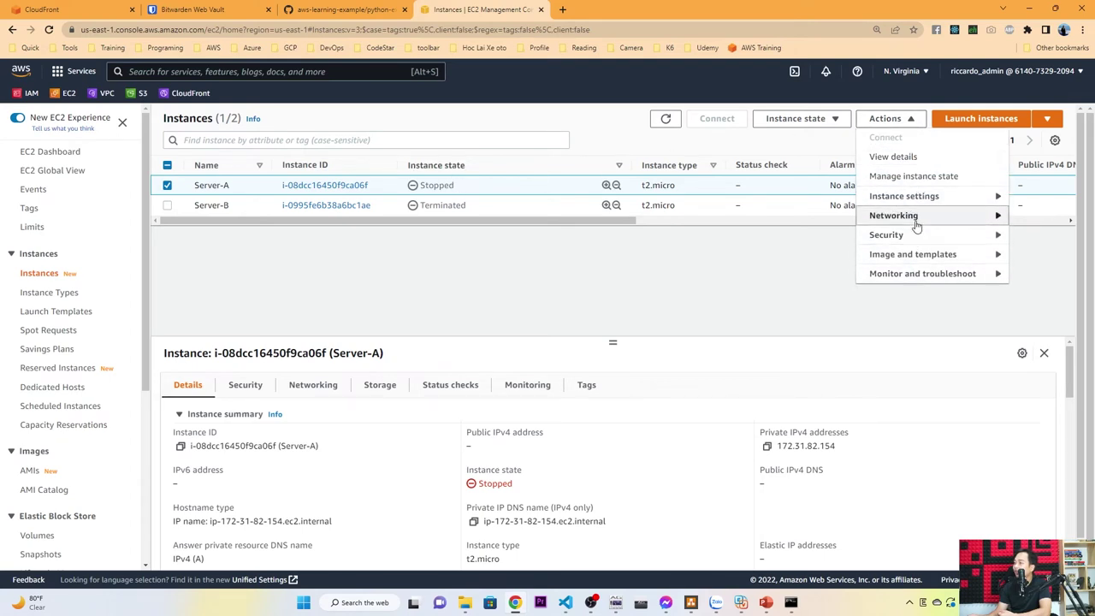
pyautogui.click(912, 257)
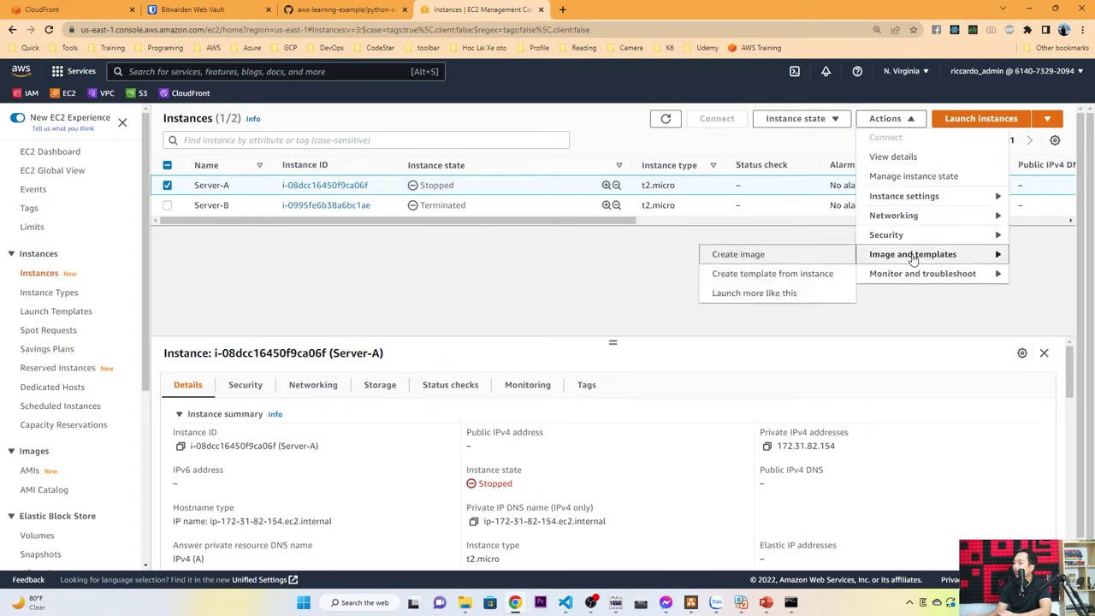
pyautogui.click(758, 256)
# - Name the new image web-server-image, enter the description web server, and go to the No reboot option
pyautogui.click(351, 264)
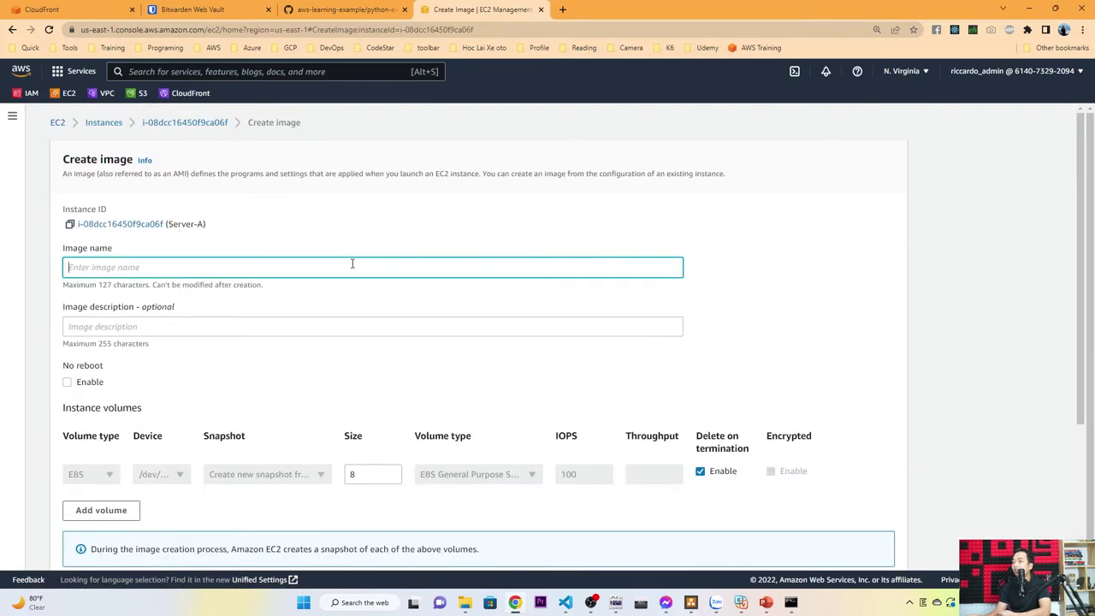
pyautogui.write('We')
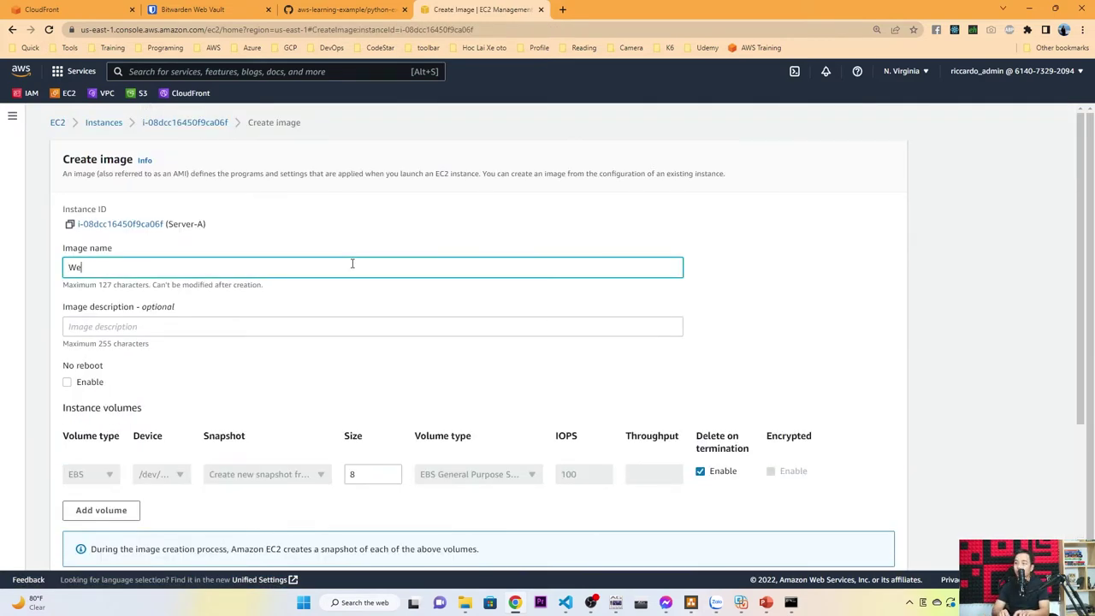
pyautogui.write('b-server-image')
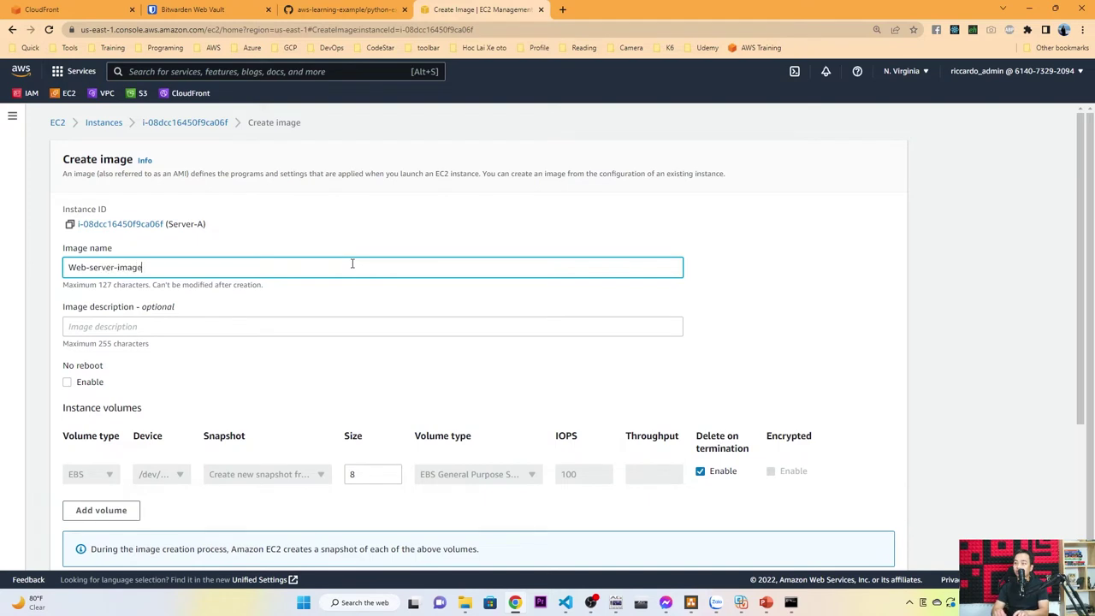
pyautogui.click(73, 268)
pyautogui.press('BackSpace')
pyautogui.write('w')
pyautogui.click(159, 333)
pyautogui.write('web server')
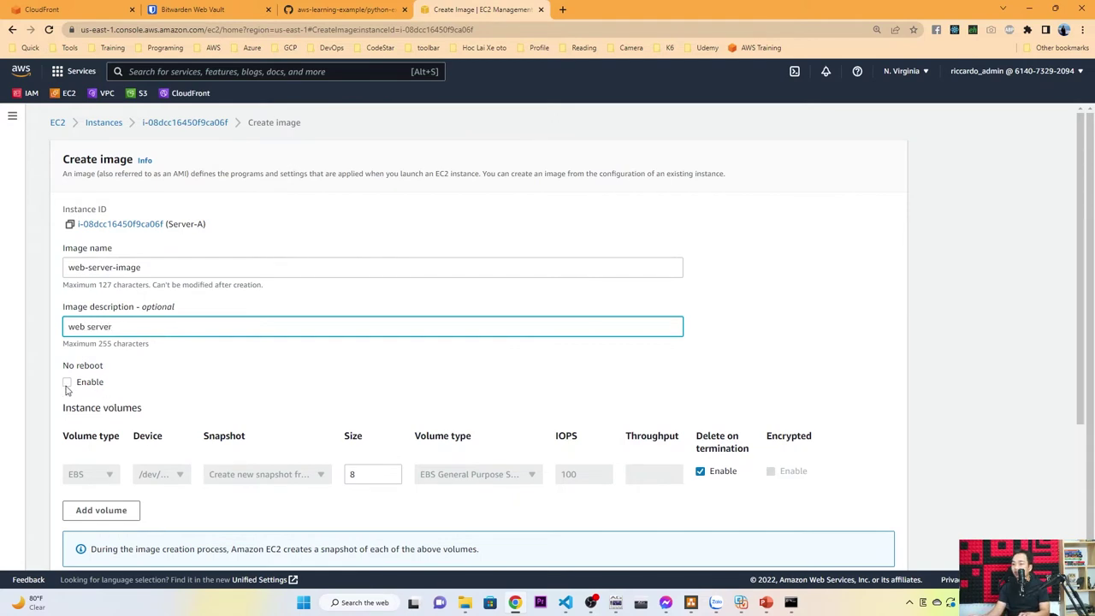
pyautogui.scroll(-1, 98, 375)
pyautogui.click(67, 327)
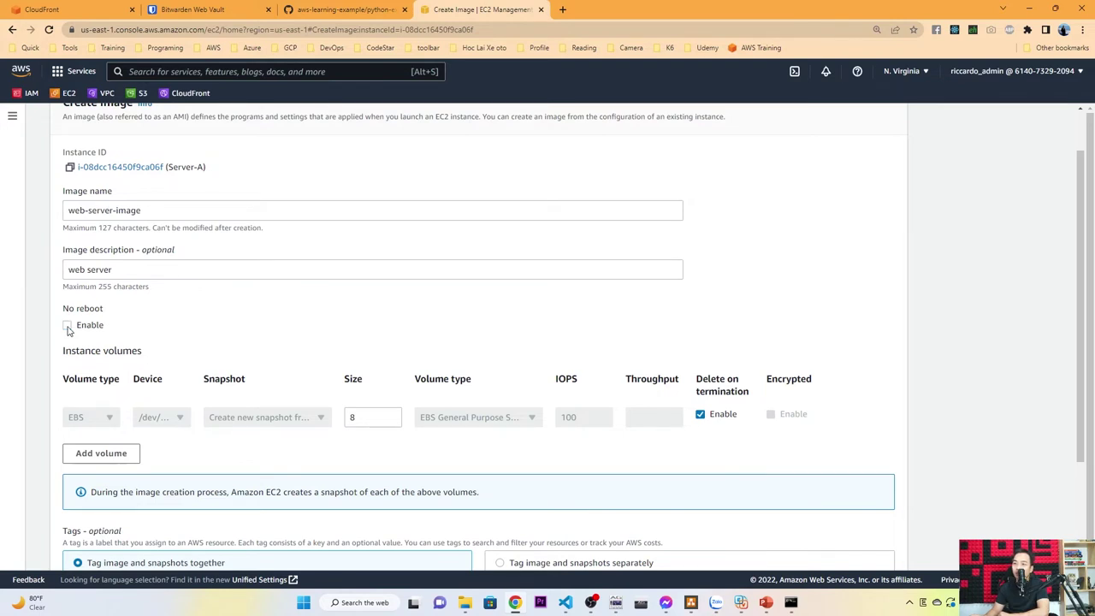
# - Create the image from Server-A with the No reboot option disabled and dismiss the creation notification
pyautogui.scroll(-2, 334, 286)
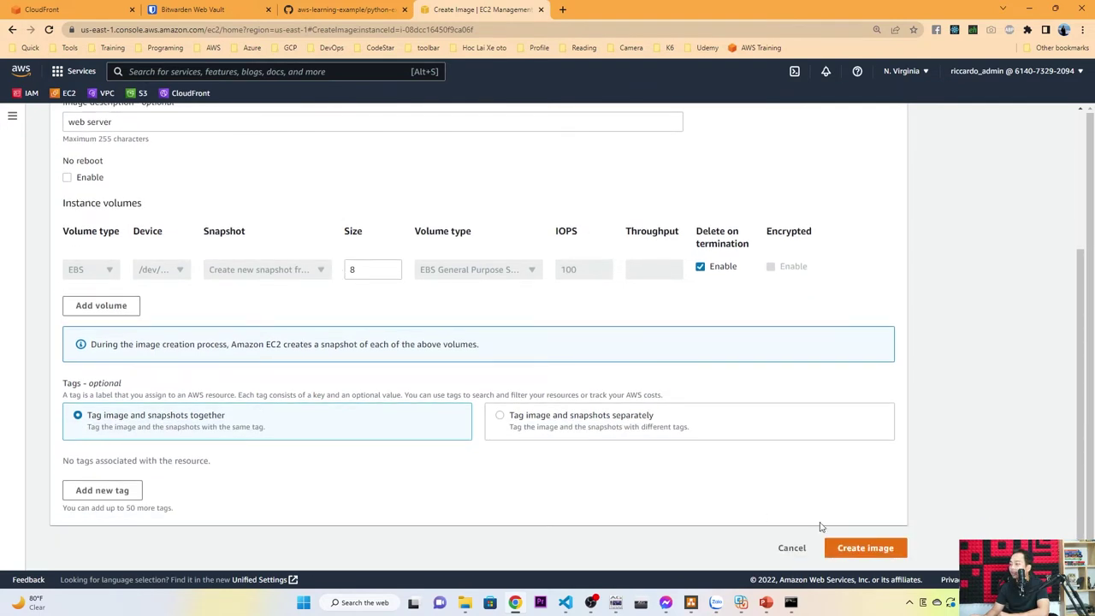
pyautogui.click(860, 548)
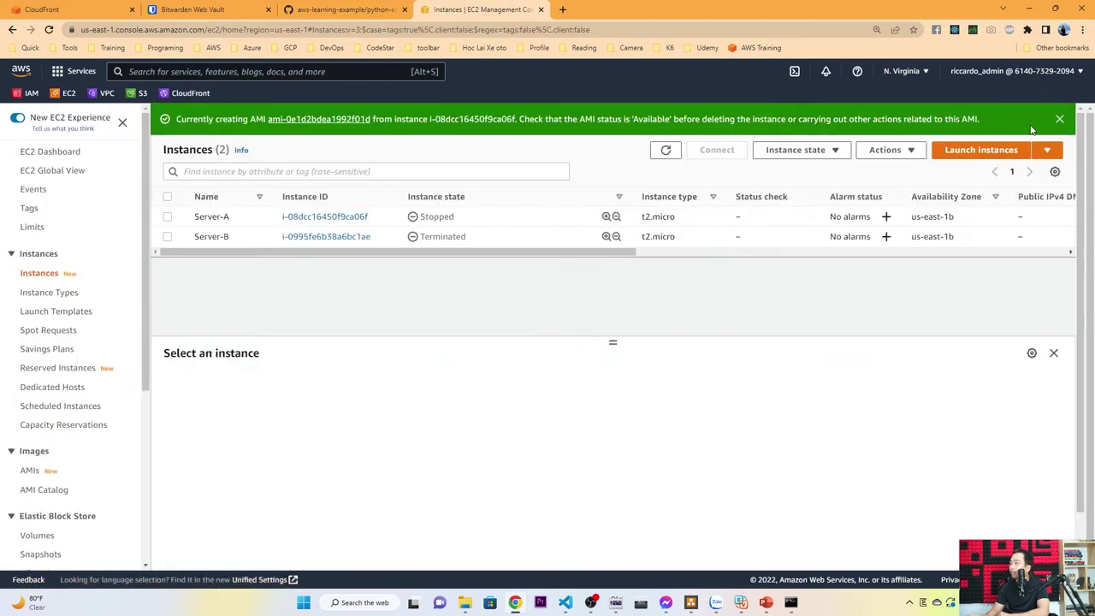
pyautogui.click(1059, 120)
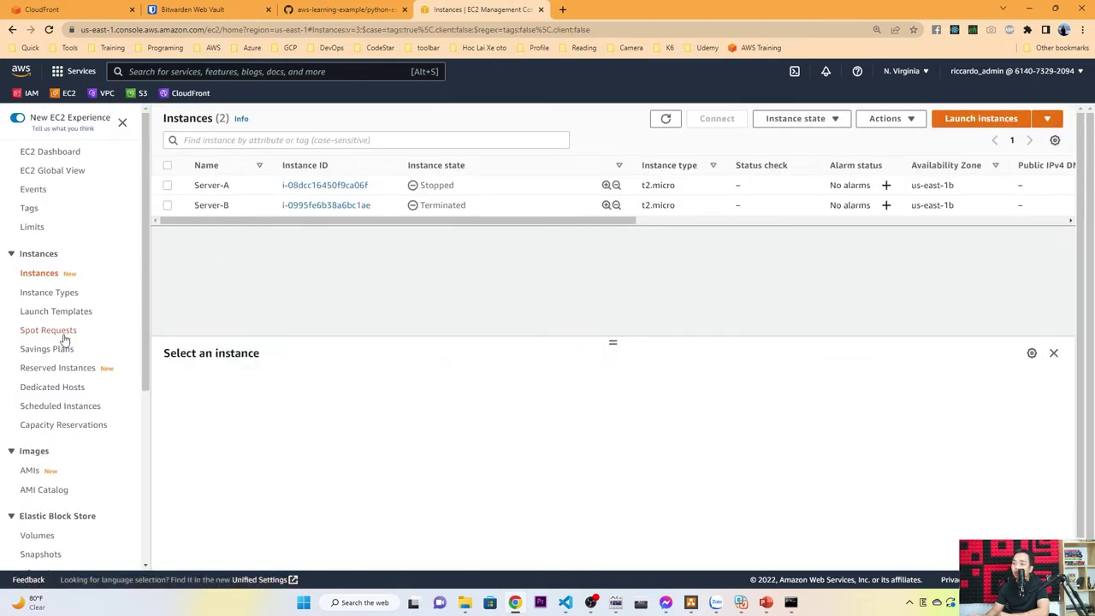
# - Open the list of owned AMIs and refresh it to check the status of web-server-image
pyautogui.scroll(-2, 67, 334)
pyautogui.click(28, 358)
pyautogui.hotkey('ctrl', '+')
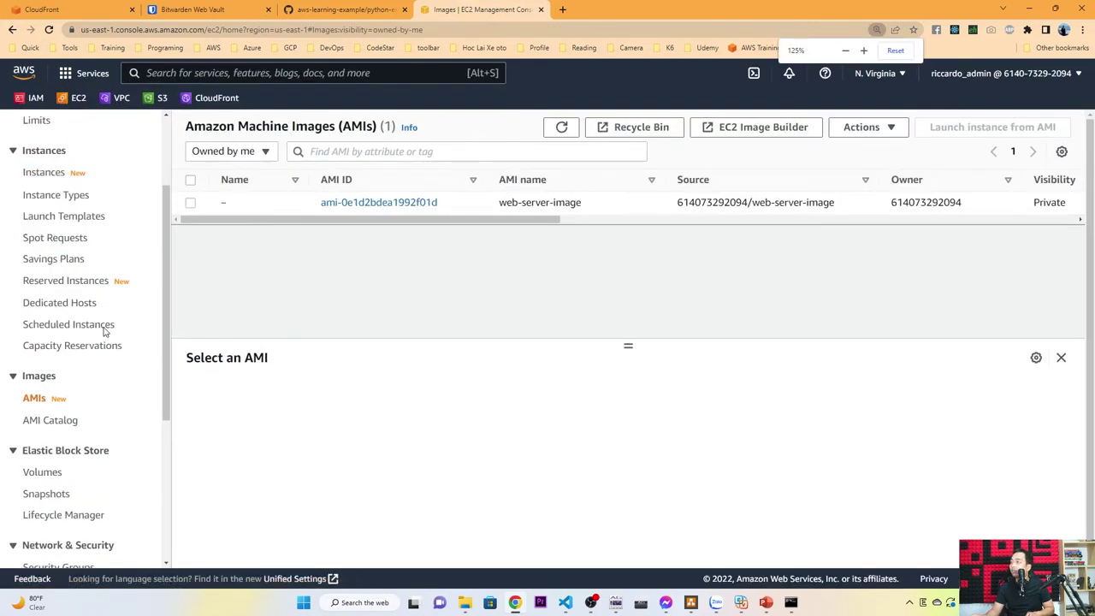
pyautogui.click(489, 204)
pyautogui.moveTo(548, 221); pyautogui.dragTo(750, 222)
pyautogui.click(561, 126)
pyautogui.moveTo(701, 220); pyautogui.dragTo(617, 229)
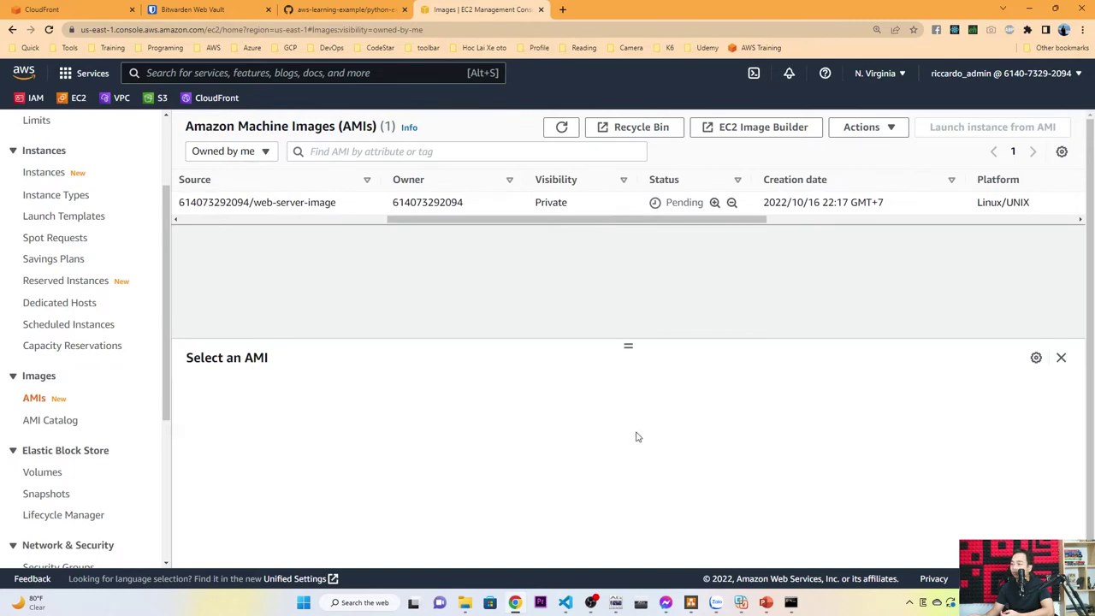
# - Switch to PowerPoint to view the Lab2 Auto Scaling task list on slide 31, and return to the browser
pyautogui.click(766, 602)
pyautogui.press('Up')
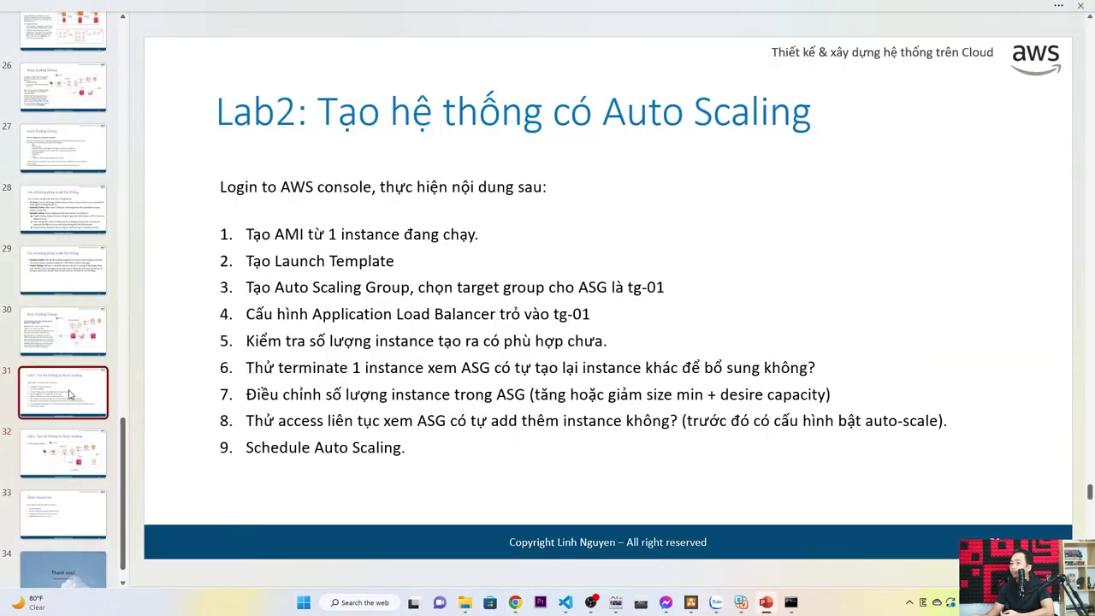
pyautogui.click(766, 602)
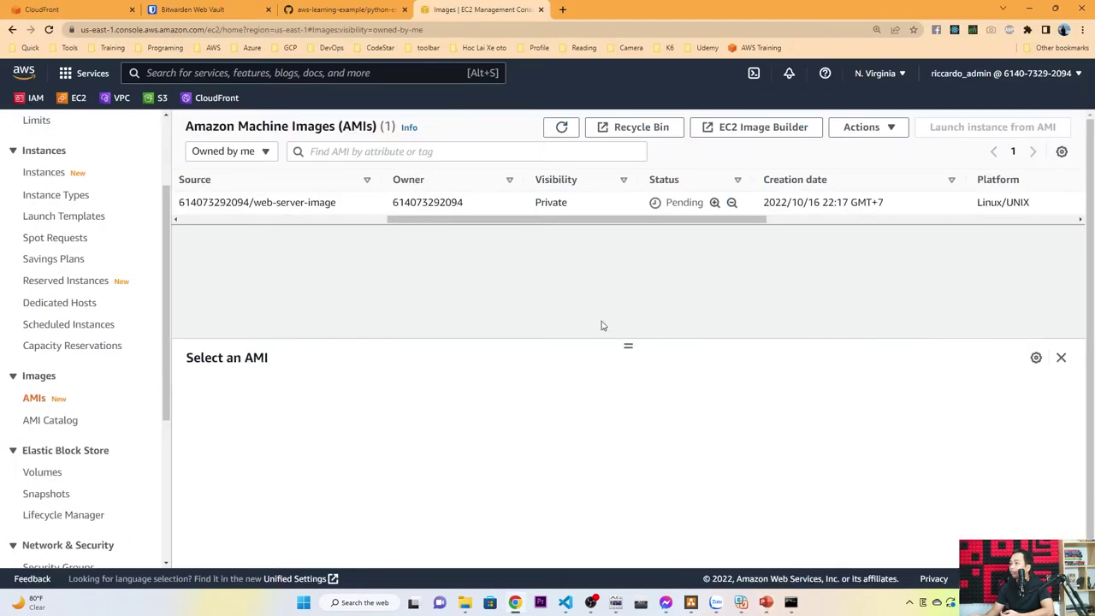
# - Refresh the AMI list to recheck the web-server-image status, and consult the Lab2 task list in PowerPoint again
pyautogui.click(602, 203)
pyautogui.click(556, 132)
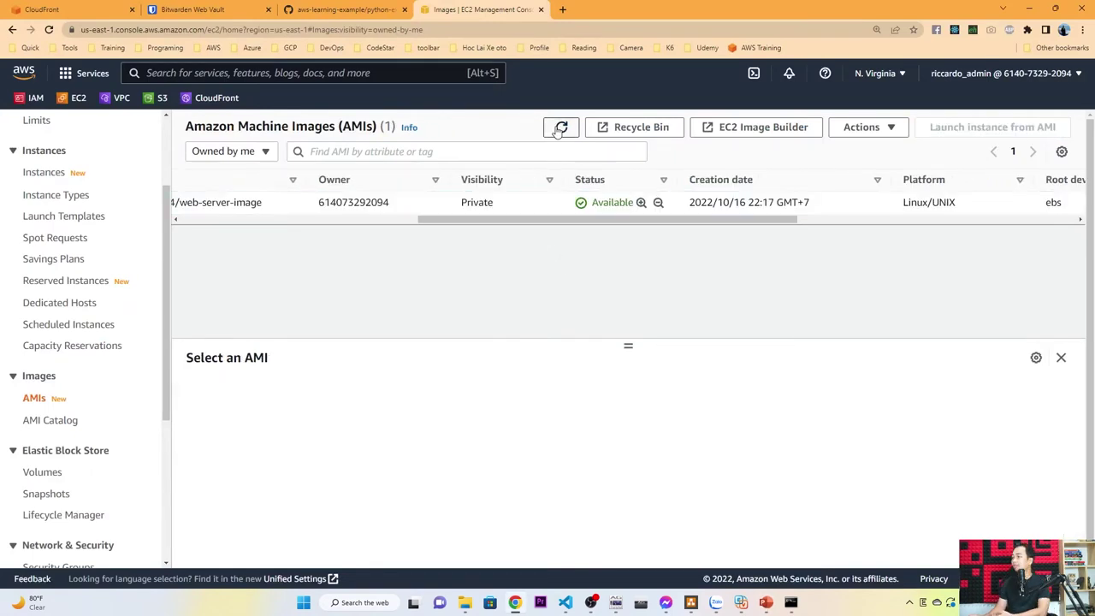
pyautogui.moveTo(532, 226)
pyautogui.mouseDown()
pyautogui.moveTo(295, 229)
pyautogui.moveTo(513, 225)
pyautogui.mouseUp()
pyautogui.click(765, 602)
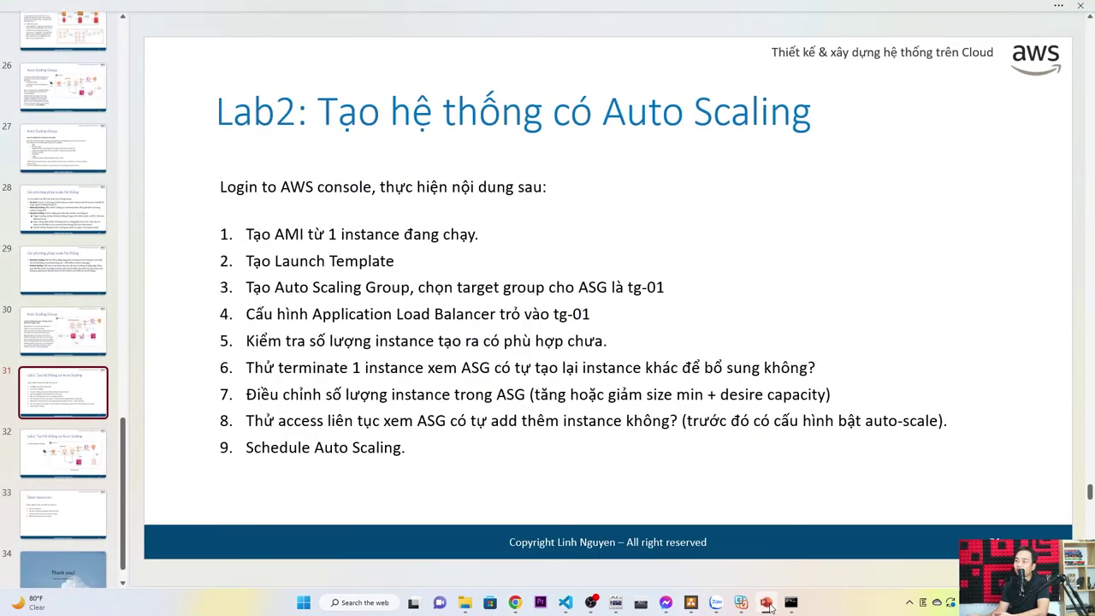
pyautogui.click(766, 602)
# - Go to the EC2 launch templates and open the form for creating a launch template
pyautogui.scroll(-3, 96, 272)
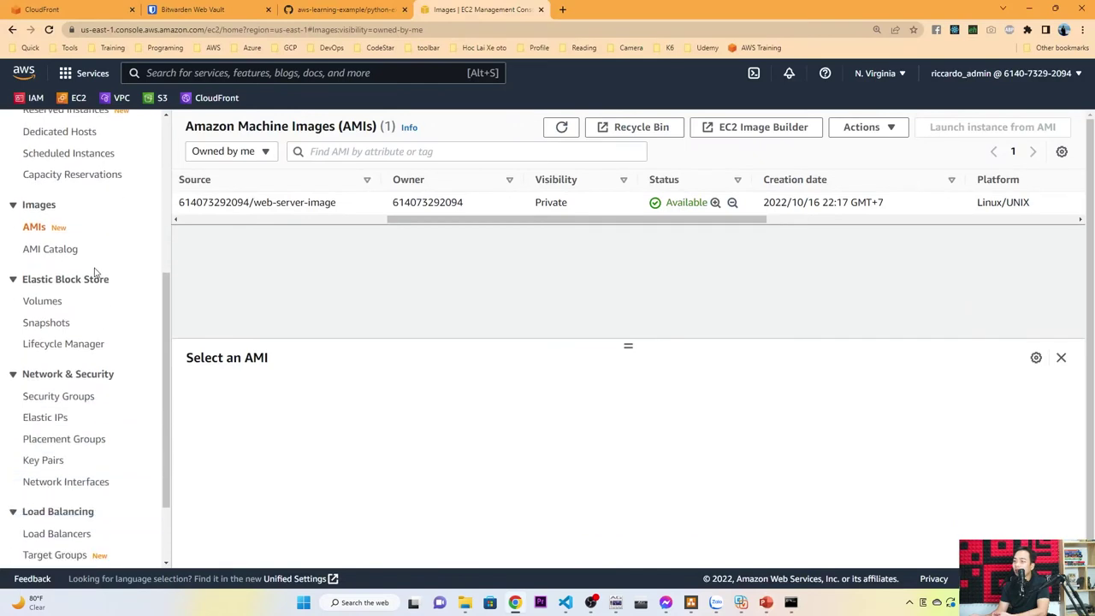
pyautogui.scroll(-2, 95, 272)
pyautogui.moveTo(163, 320); pyautogui.dragTo(159, 172)
pyautogui.scroll(1, 108, 193)
pyautogui.moveTo(169, 222); pyautogui.dragTo(168, 174)
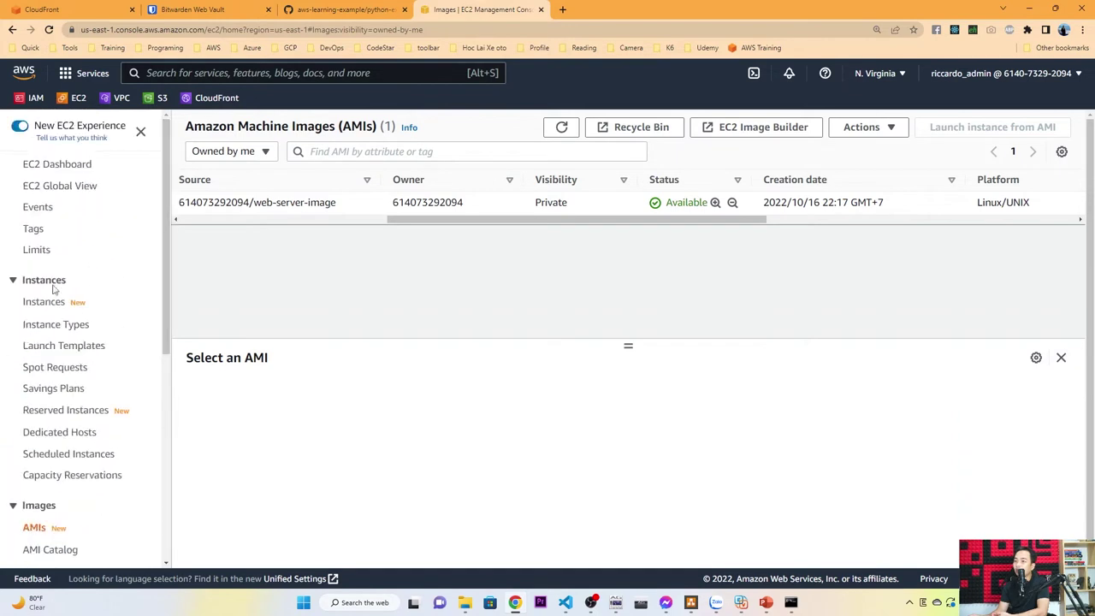
pyautogui.click(62, 347)
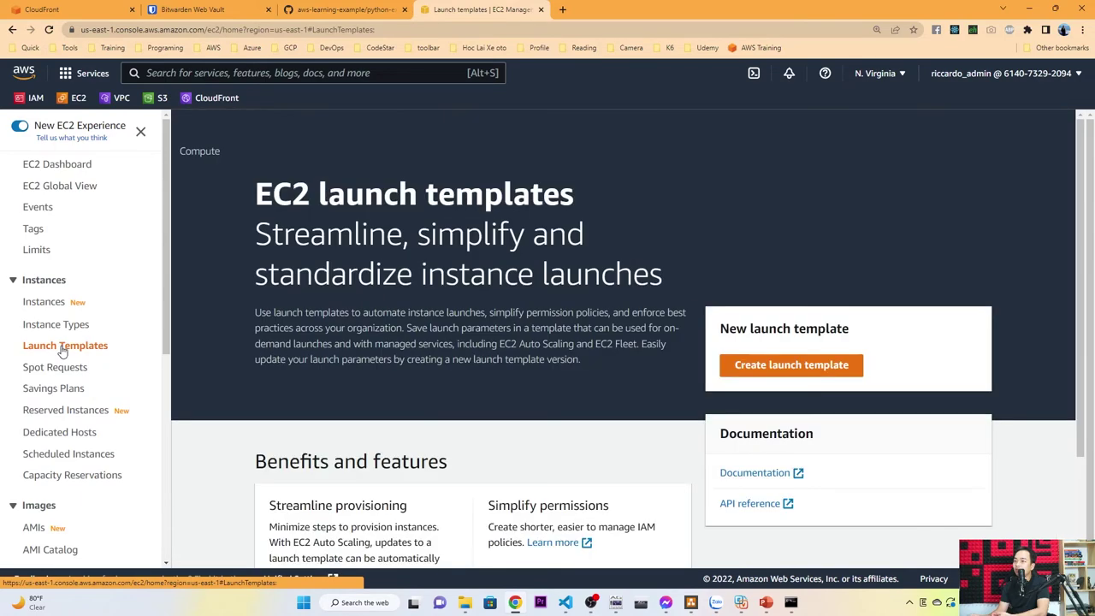
pyautogui.click(769, 366)
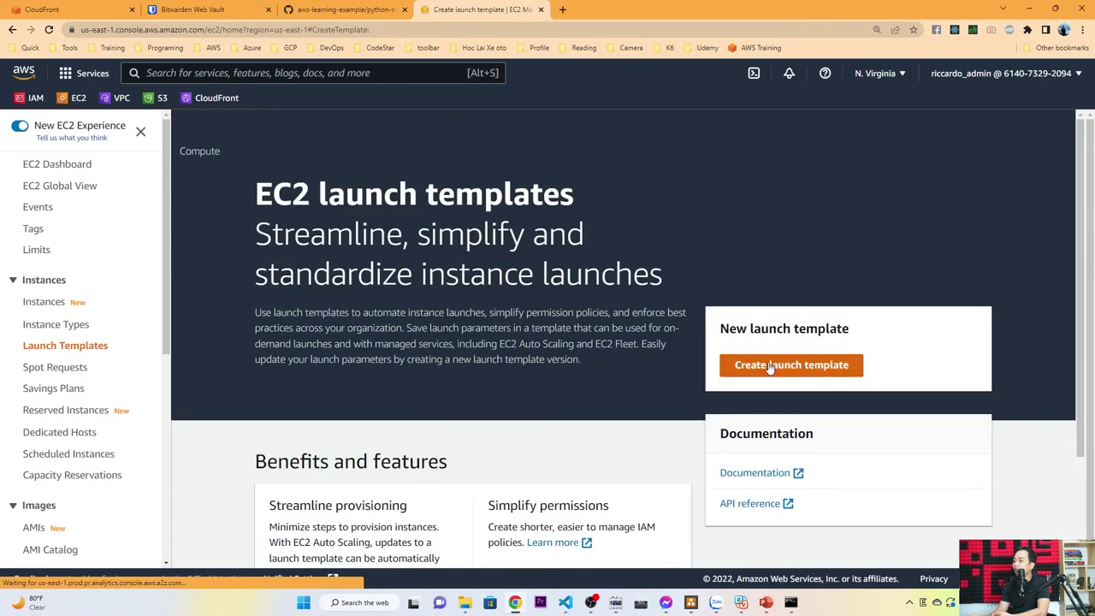
# - Name the launch template web-server-launch-template and enter v1.0.0 as the template version description
pyautogui.click(285, 325)
pyautogui.write('web-server-launch-template')
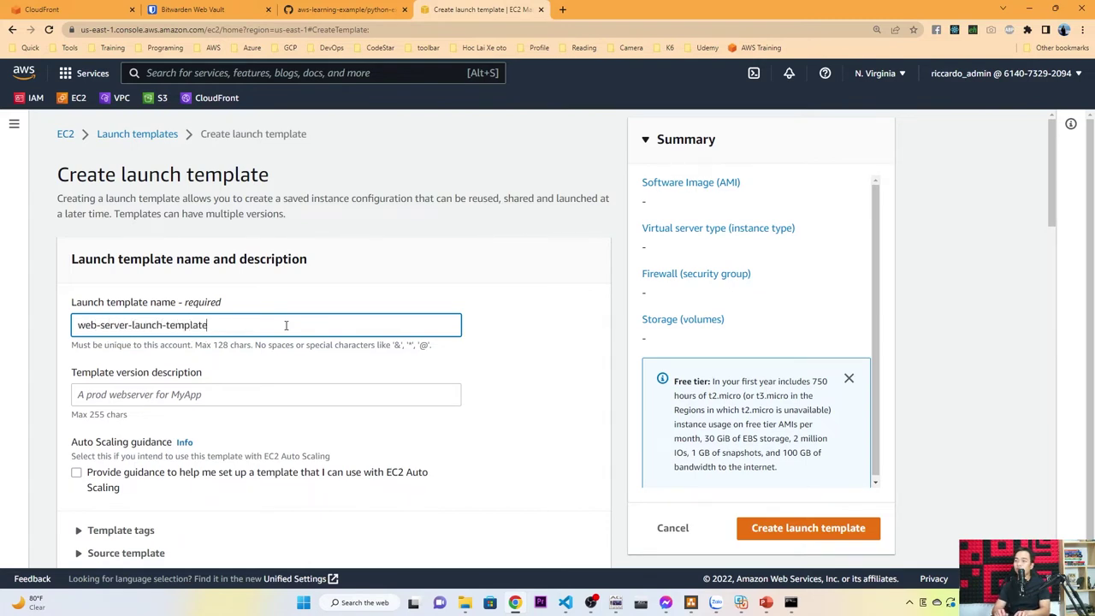
pyautogui.click(249, 396)
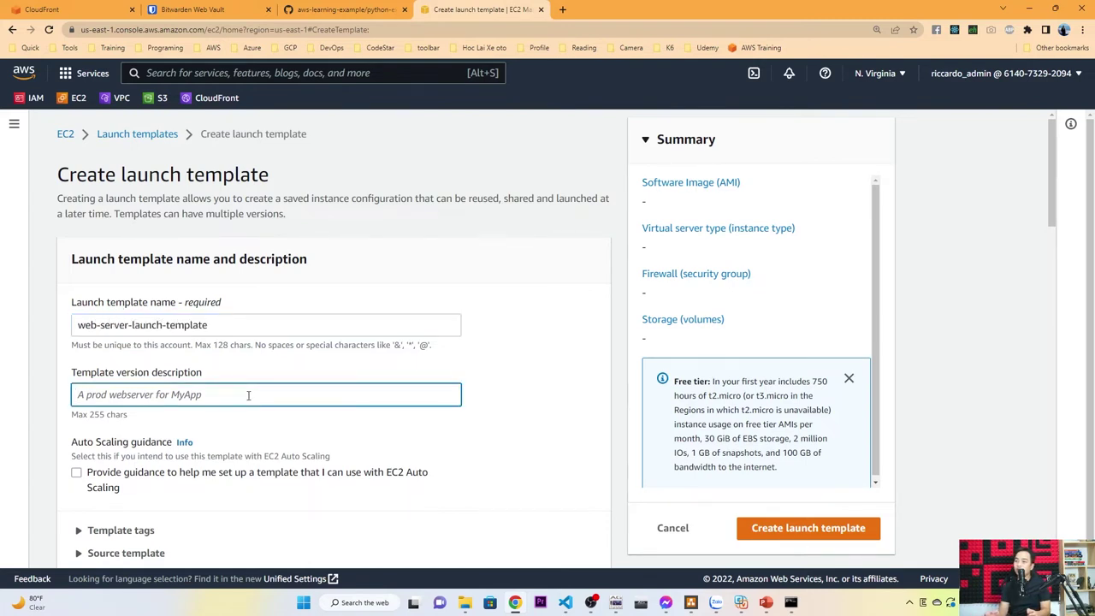
pyautogui.write('v1.0.0')
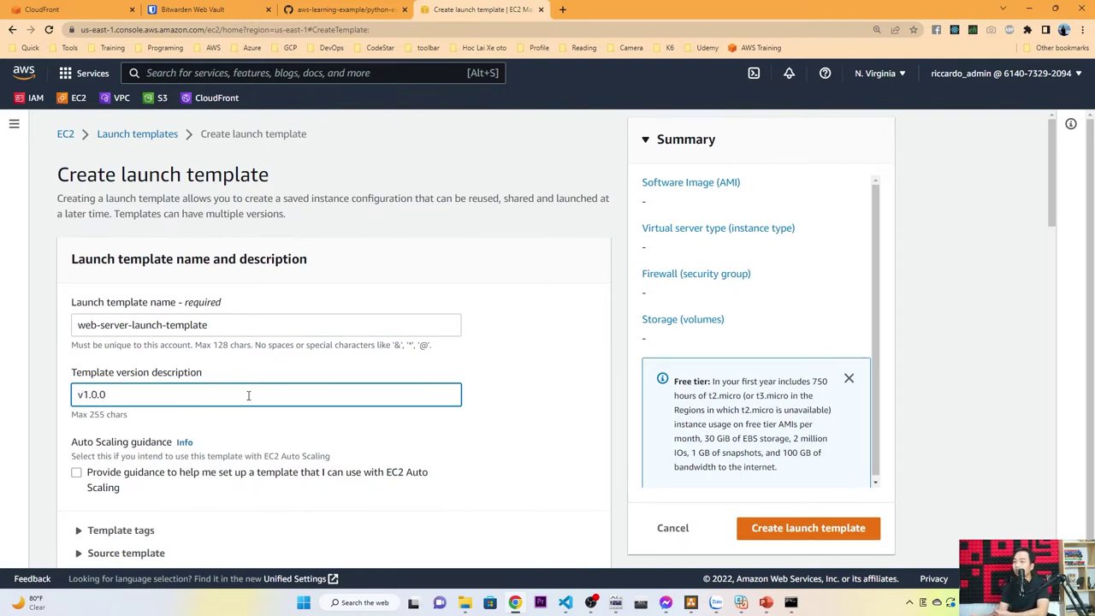
pyautogui.scroll(-2, 253, 368)
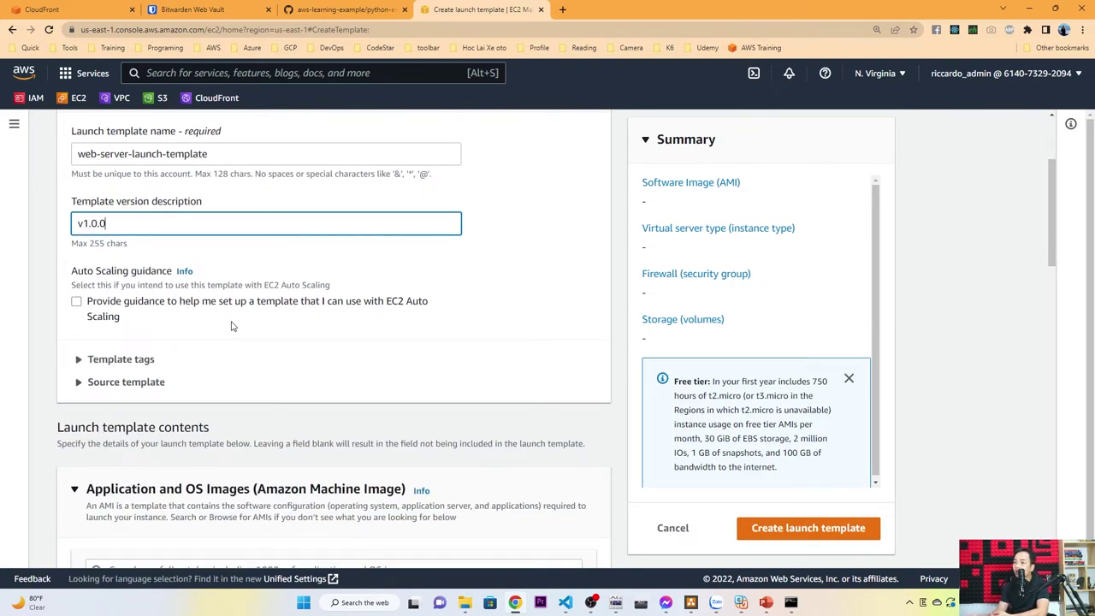
pyautogui.click(77, 303)
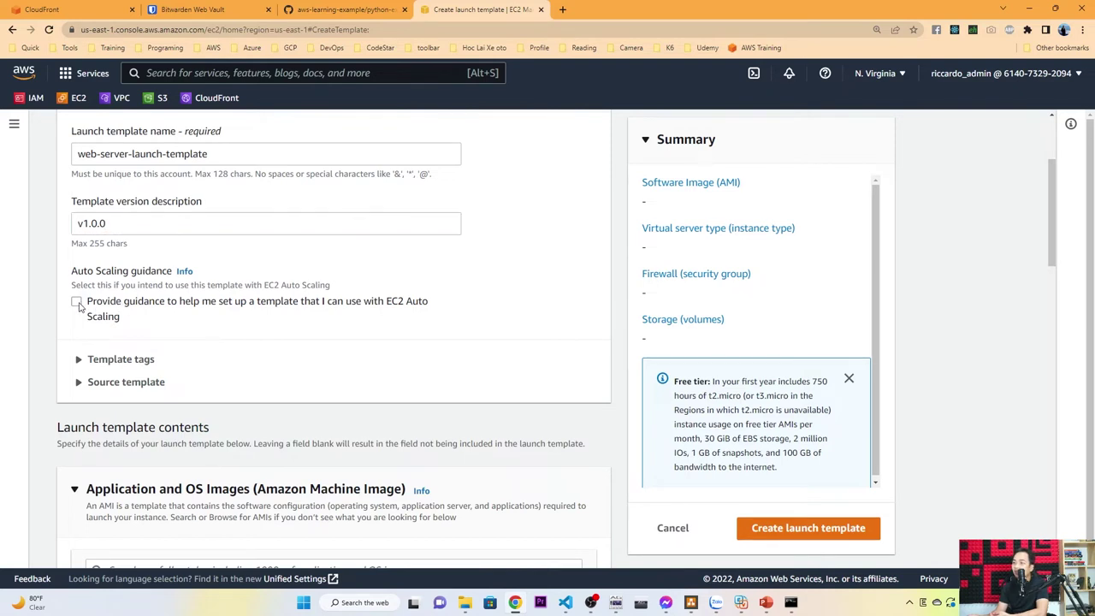
pyautogui.scroll(-2, 246, 385)
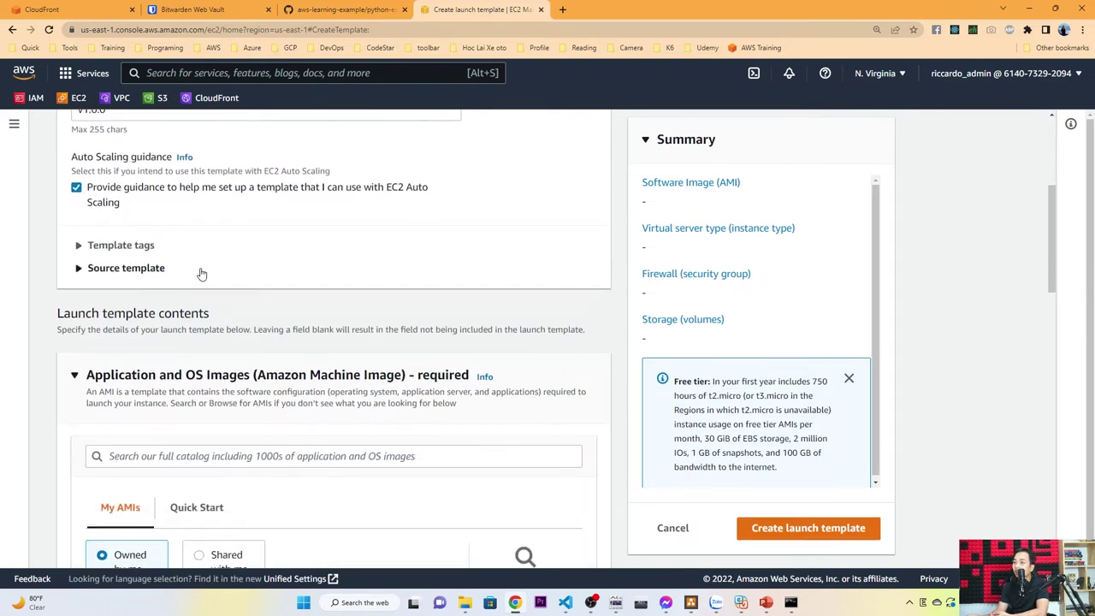
pyautogui.scroll(2, 203, 274)
pyautogui.click(76, 301)
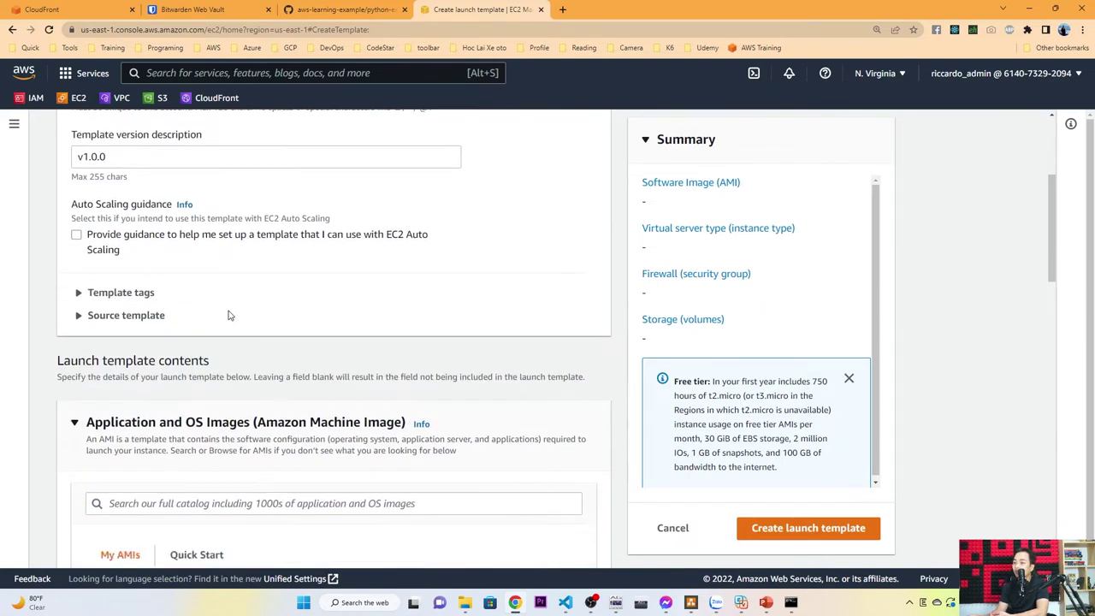
# - Select web-server-image from the AMIs owned by the account as the launch template's machine image
pyautogui.scroll(-3, 228, 313)
pyautogui.scroll(-2, 218, 311)
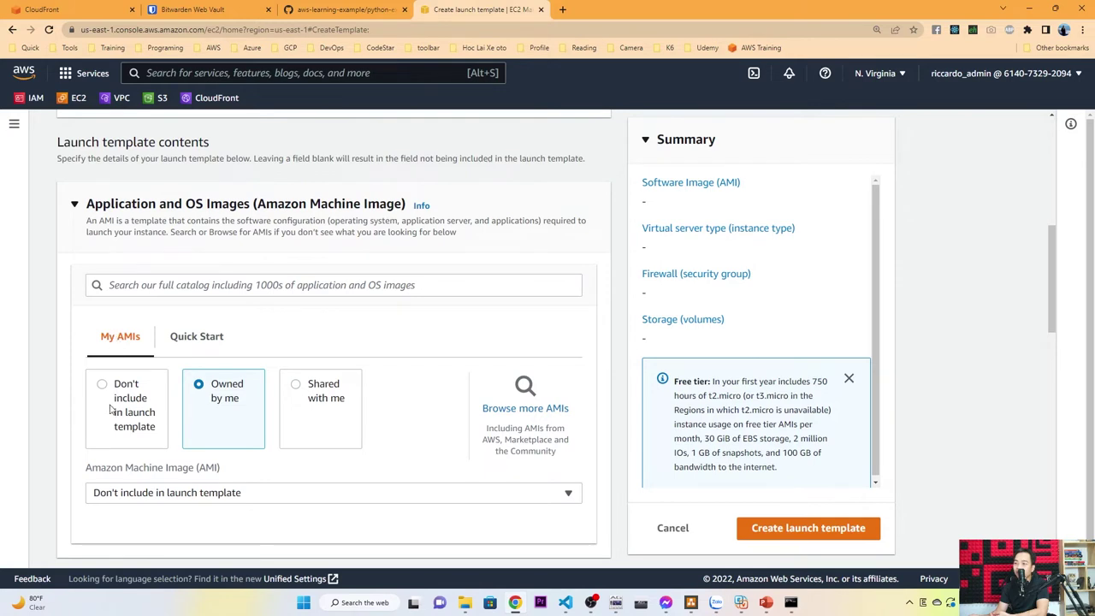
pyautogui.scroll(-1, 111, 410)
pyautogui.click(191, 436)
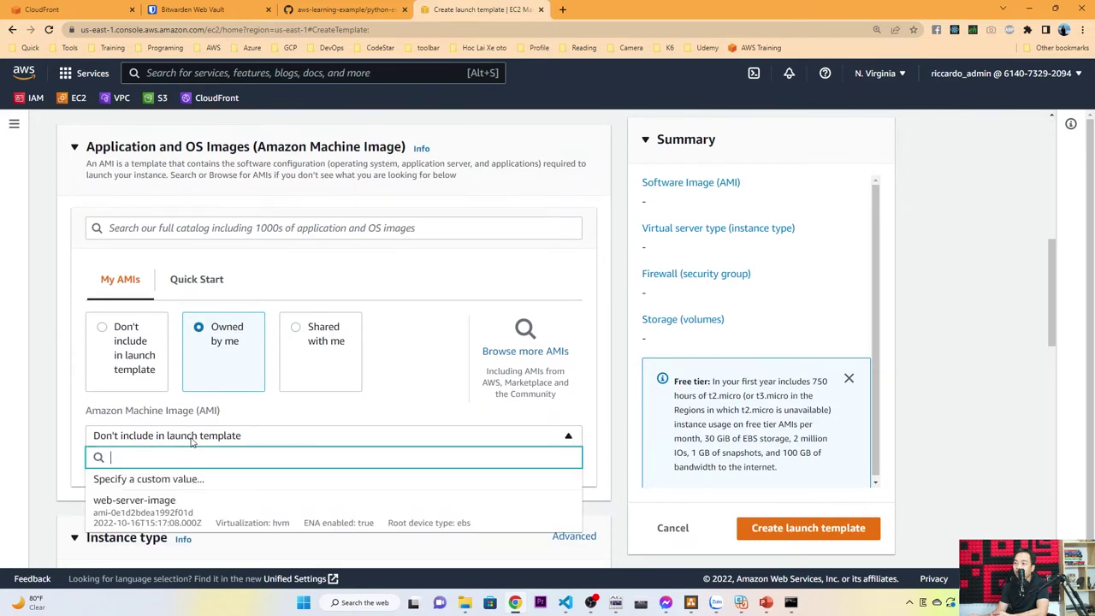
pyautogui.click(169, 516)
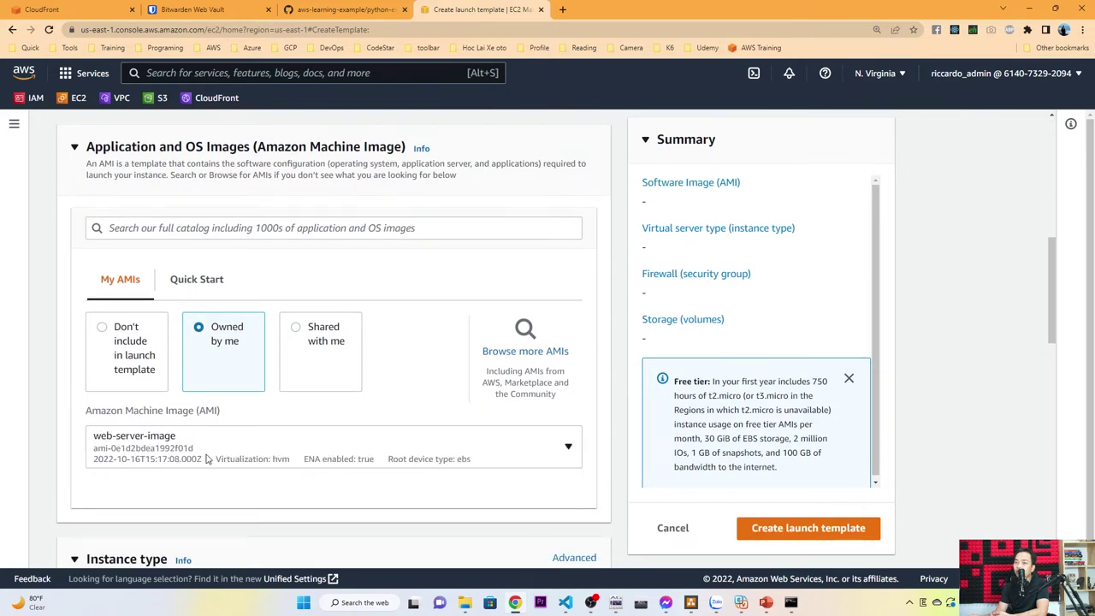
# - Set the launch template's instance type to t2.micro and choose the existing RSA key pair for login
pyautogui.scroll(-4, 205, 459)
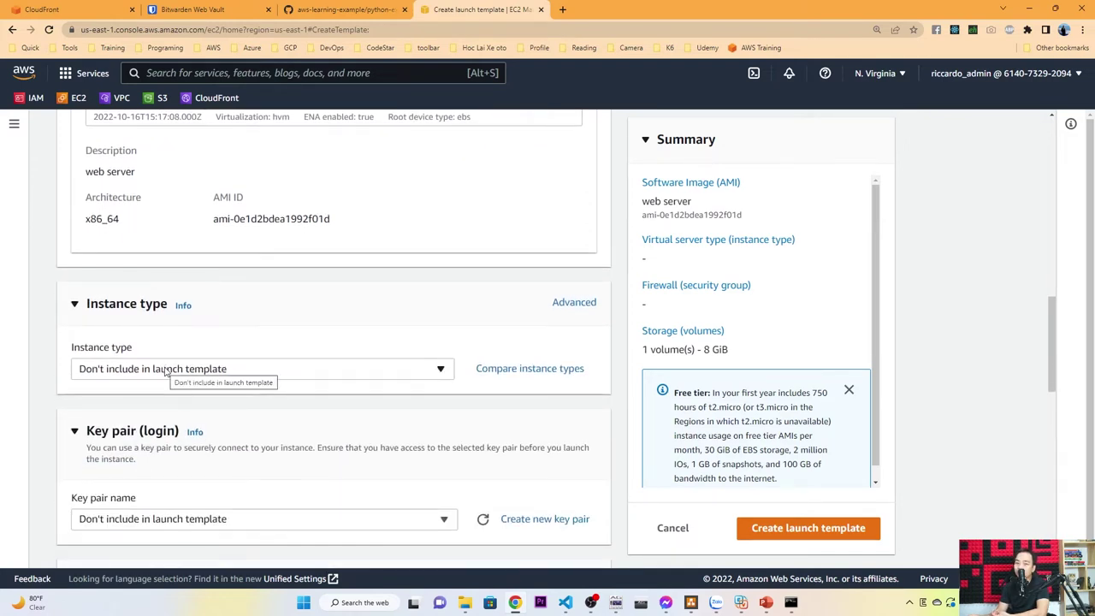
pyautogui.click(165, 370)
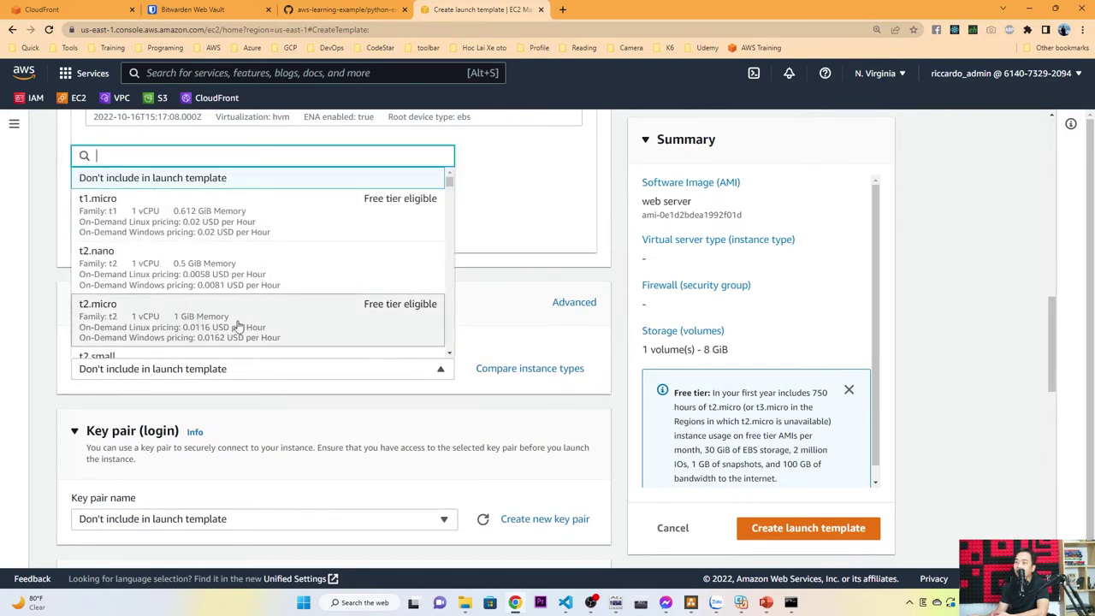
pyautogui.click(200, 327)
pyautogui.scroll(-2, 167, 350)
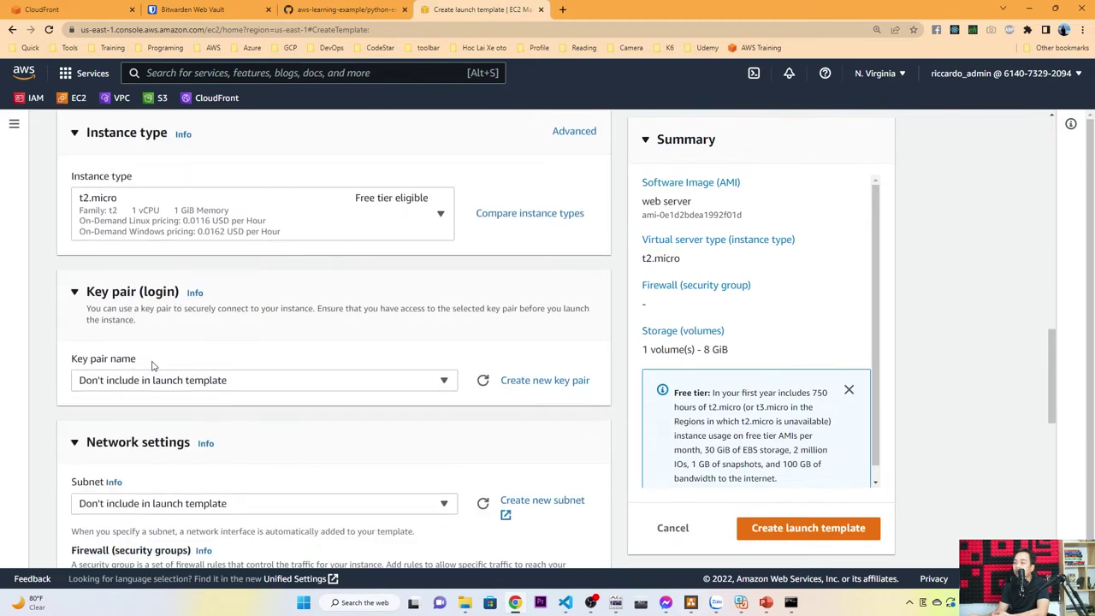
pyautogui.click(193, 383)
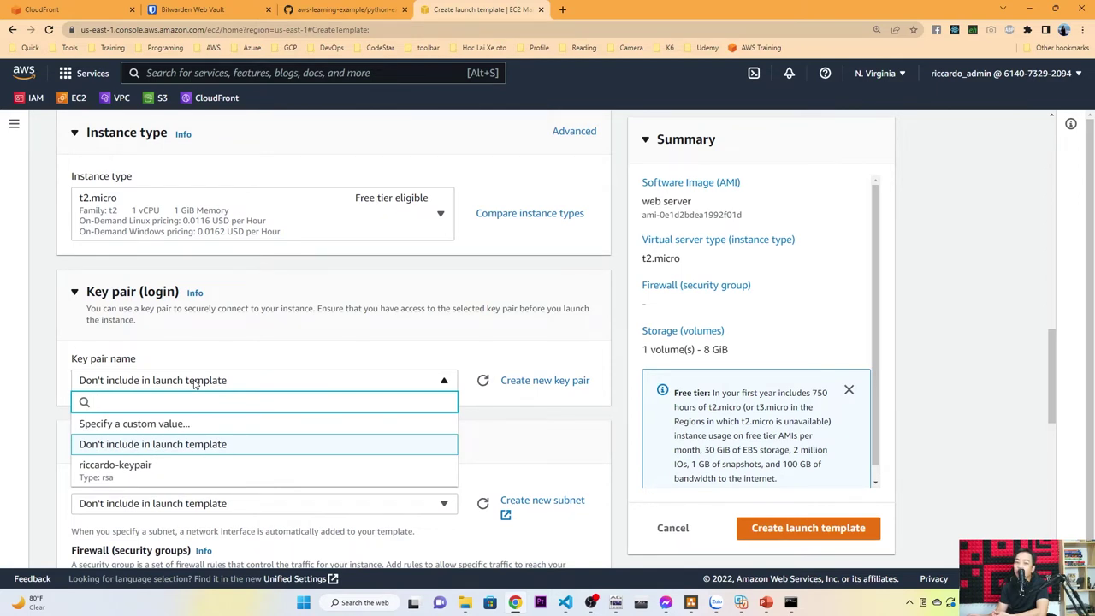
pyautogui.click(152, 470)
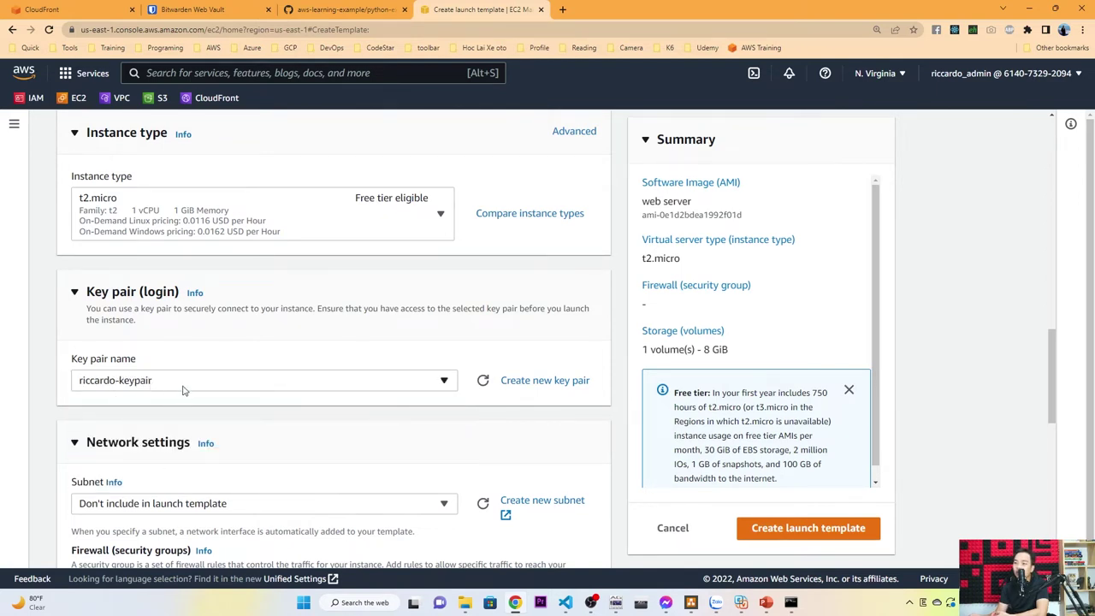
pyautogui.scroll(-2, 140, 390)
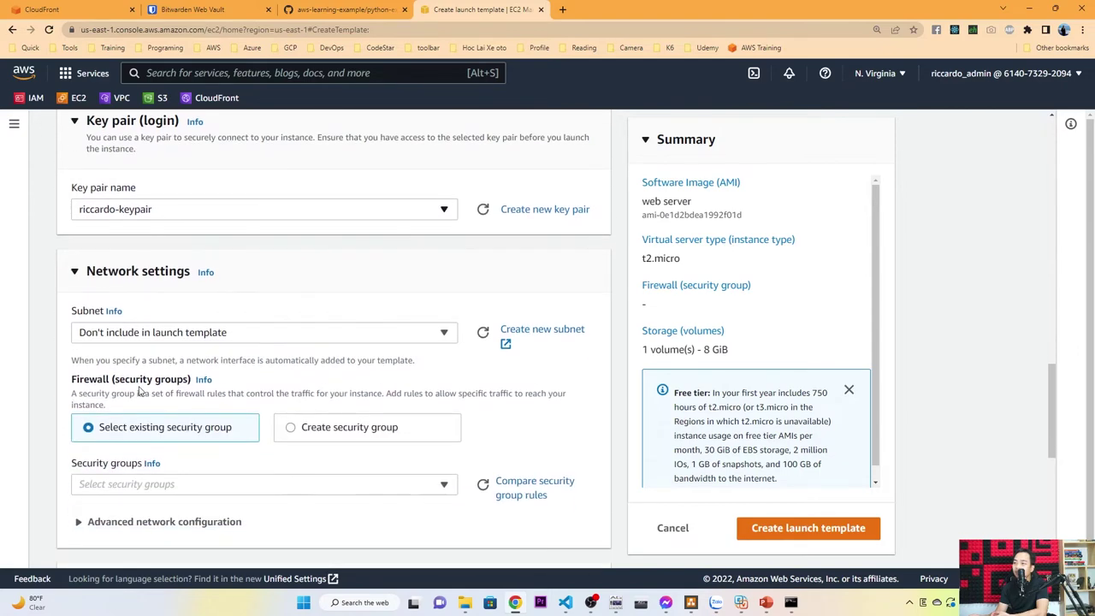
pyautogui.click(154, 334)
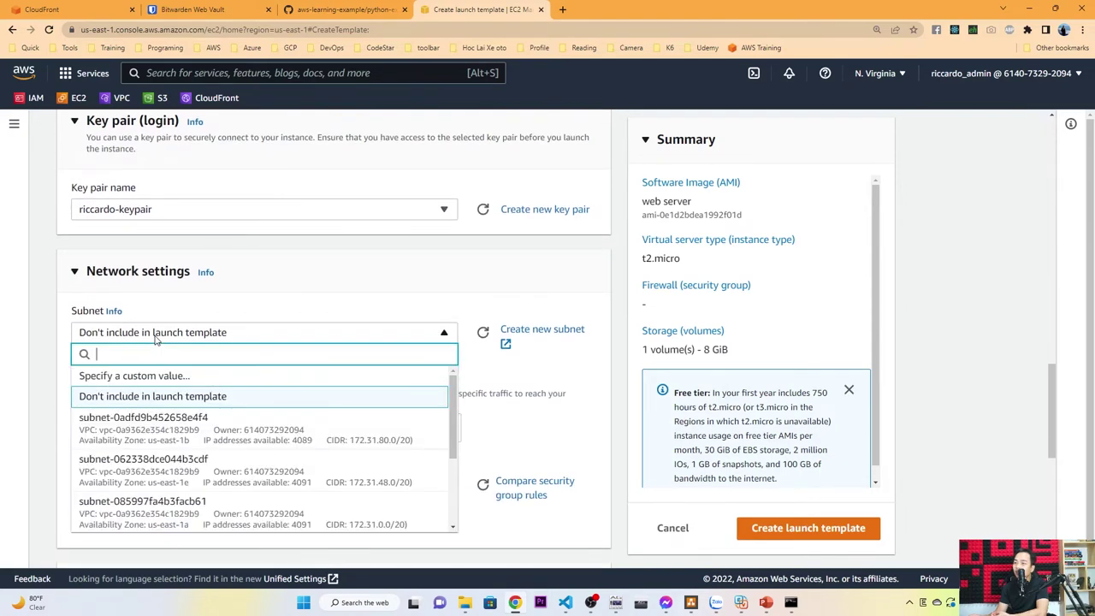
pyautogui.scroll(-2, 149, 428)
pyautogui.click(166, 432)
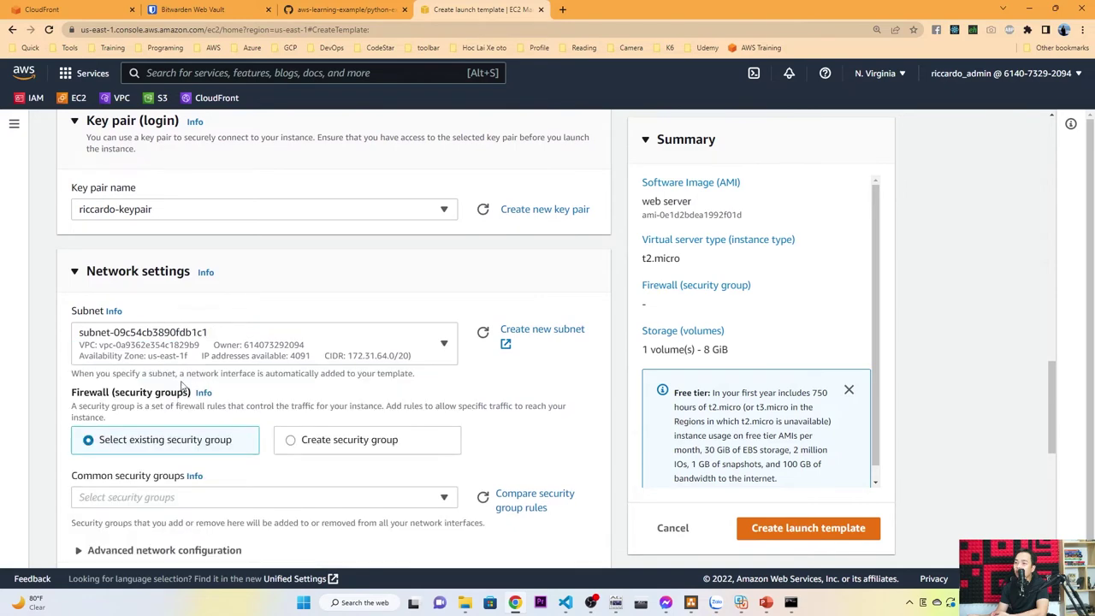
pyautogui.click(188, 342)
pyautogui.click(177, 270)
pyautogui.click(159, 351)
pyautogui.scroll(3, 181, 278)
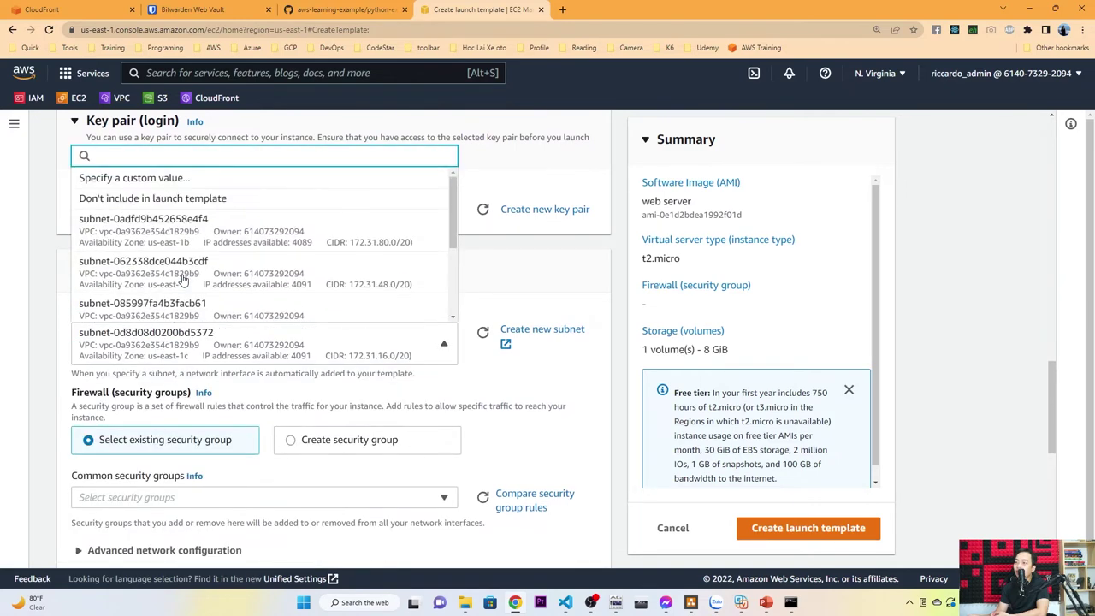
pyautogui.click(152, 198)
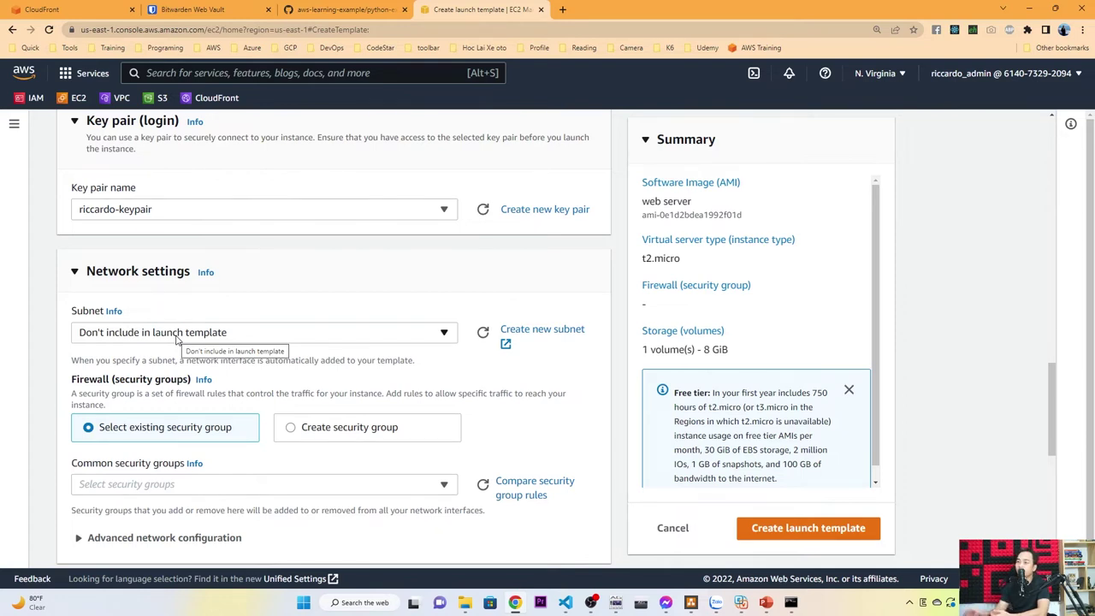
# - Assign the existing default security group in the launch template's network settings
pyautogui.scroll(-1, 88, 336)
pyautogui.moveTo(80, 324); pyautogui.dragTo(195, 328)
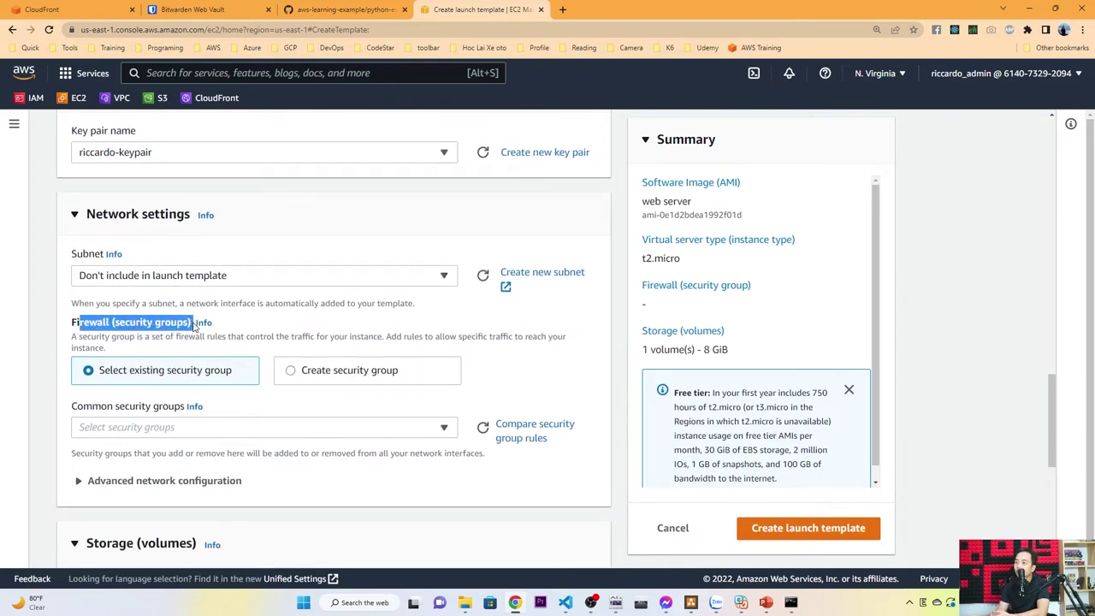
pyautogui.click(285, 323)
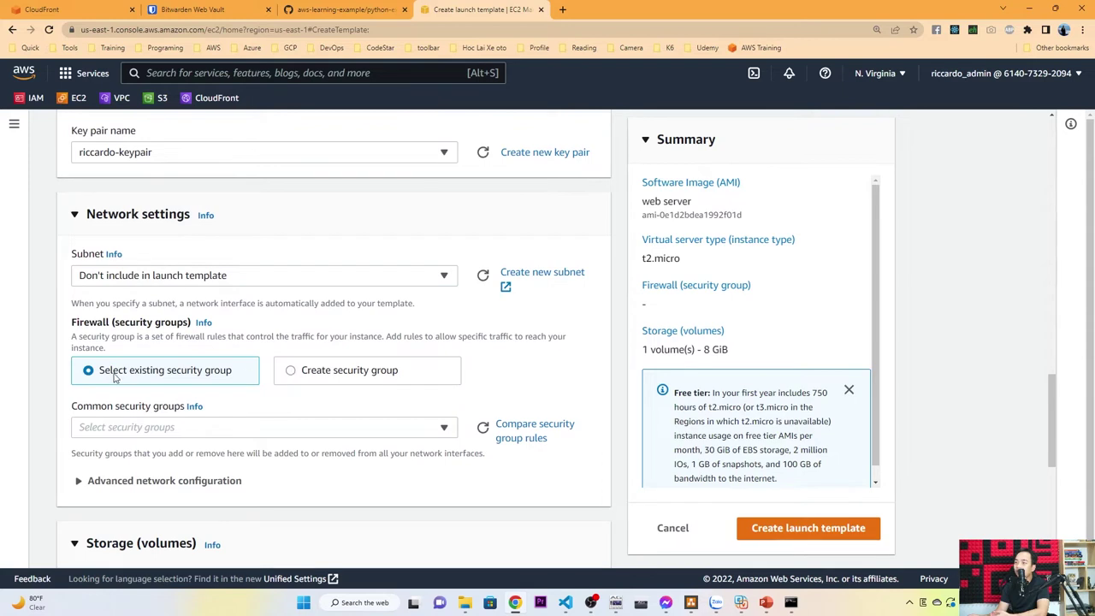
pyautogui.scroll(-2, 108, 370)
pyautogui.click(172, 313)
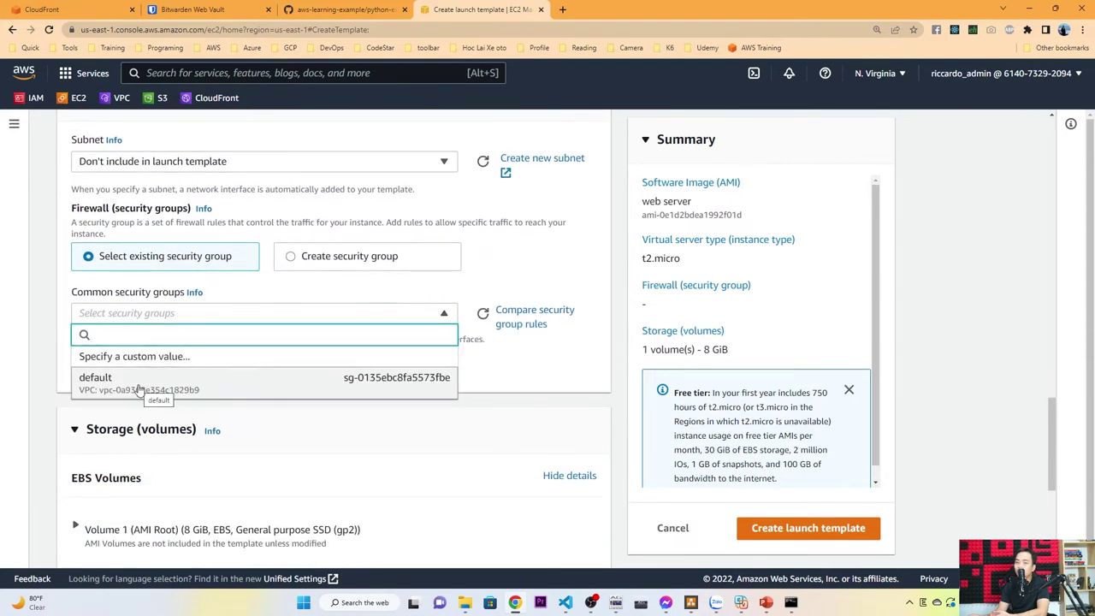
pyautogui.click(141, 387)
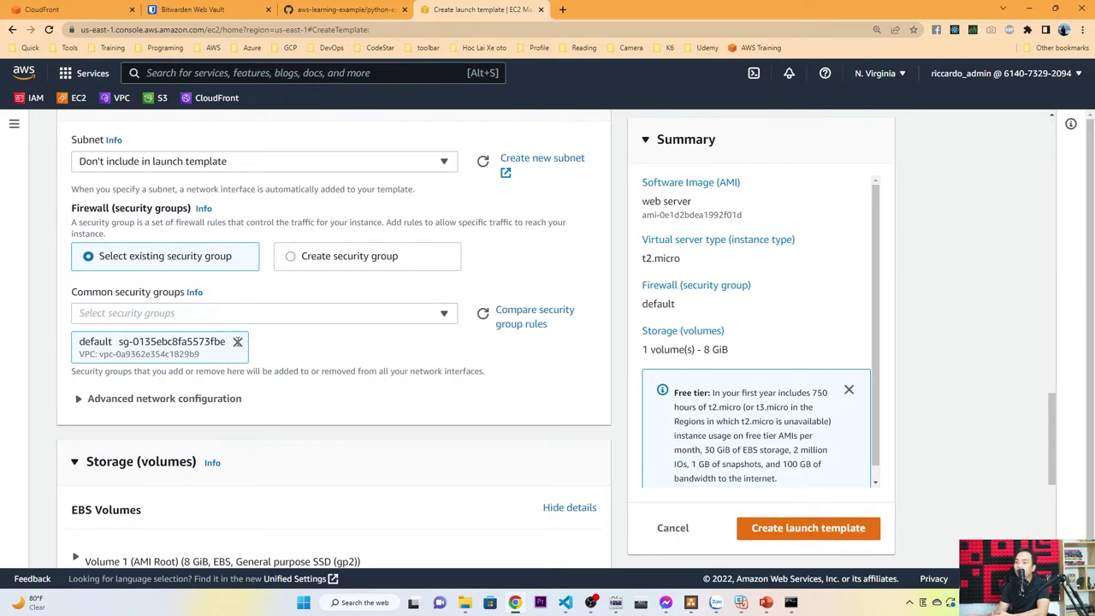
# - Review the launch template's advanced network configuration and dismiss the free tier storage notice
pyautogui.click(154, 399)
pyautogui.scroll(-1, 281, 368)
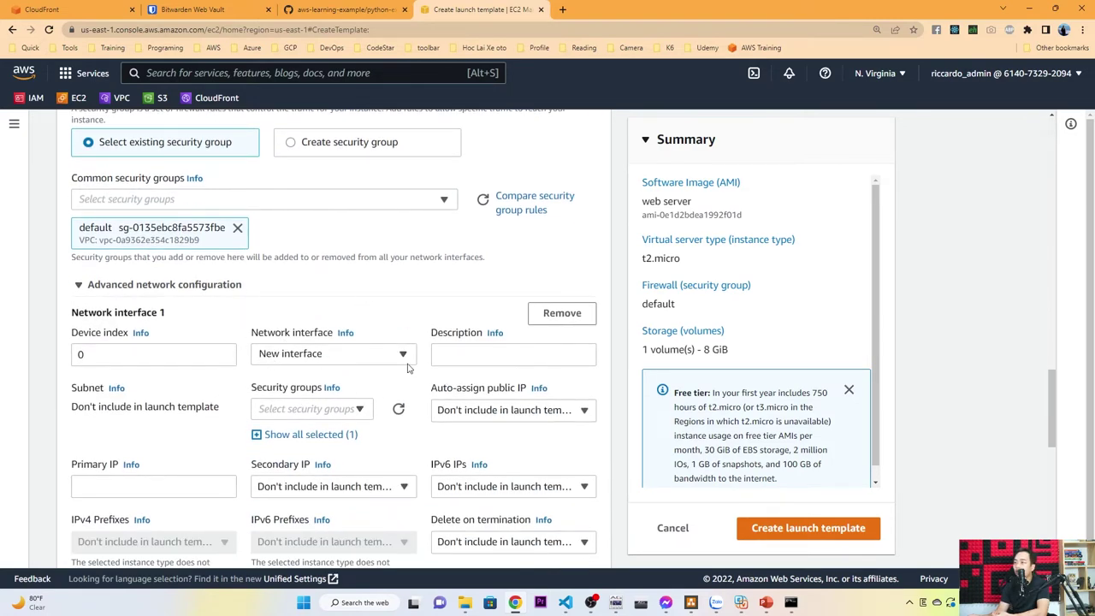
pyautogui.click(204, 287)
pyautogui.scroll(-1, 328, 339)
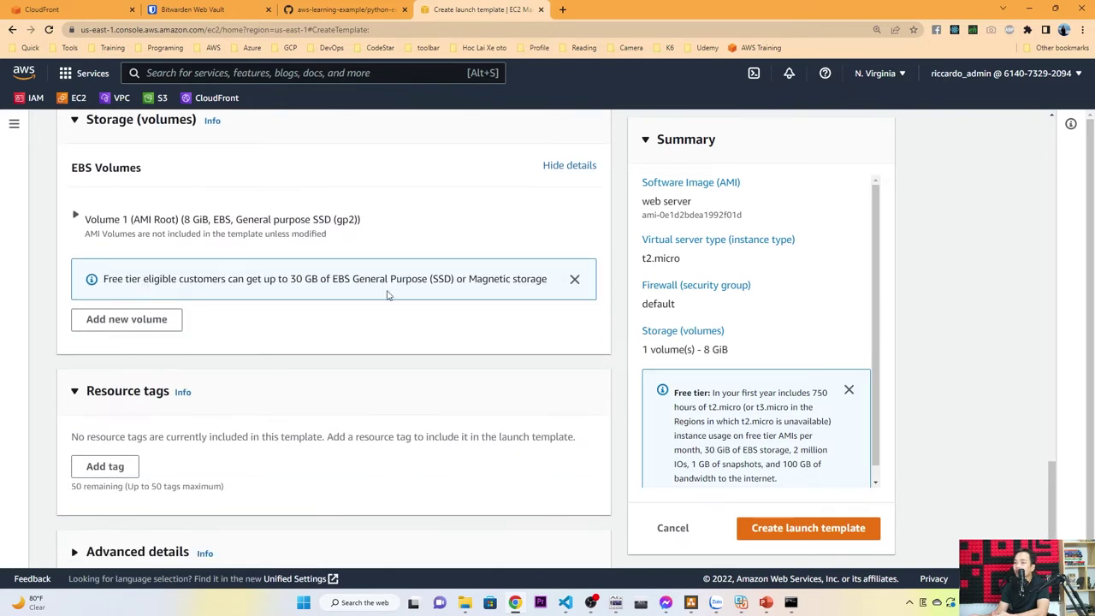
pyautogui.click(575, 281)
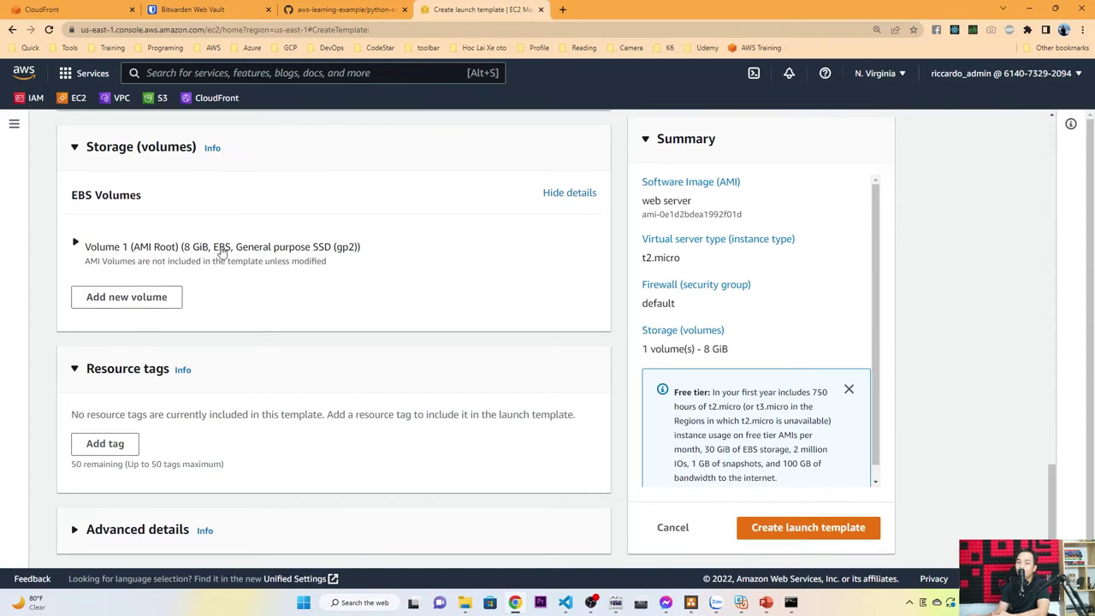
# - Add a resource tag for instances with the key Name and the value Web-Server
pyautogui.click(105, 443)
pyautogui.scroll(-1, 161, 385)
pyautogui.click(161, 383)
pyautogui.write('Name')
pyautogui.press('Tab')
pyautogui.press('Tab')
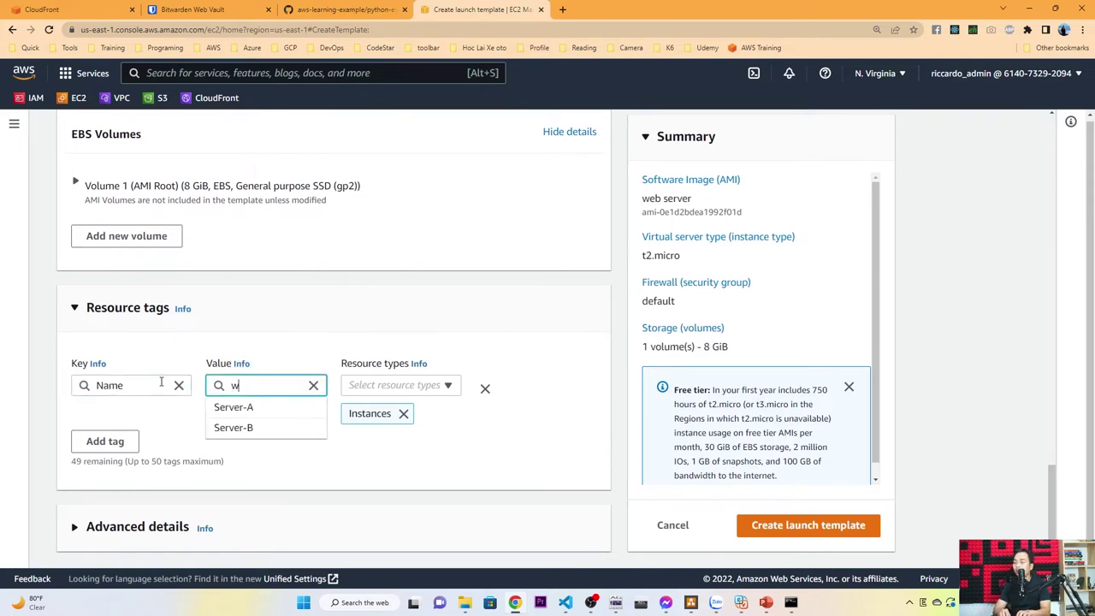
pyautogui.write('Web-S')
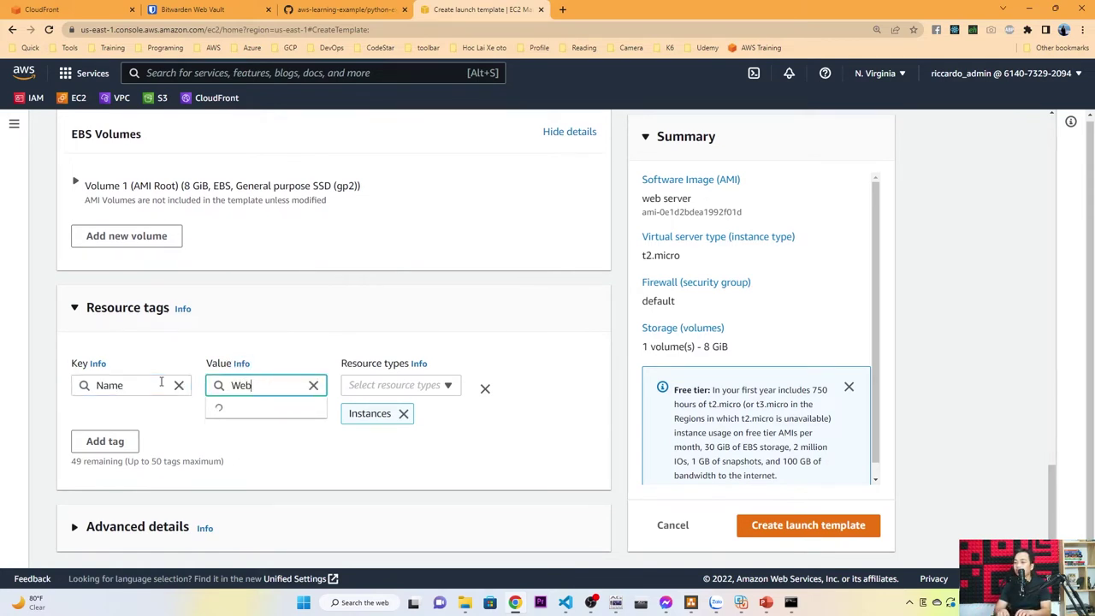
pyautogui.write('erver')
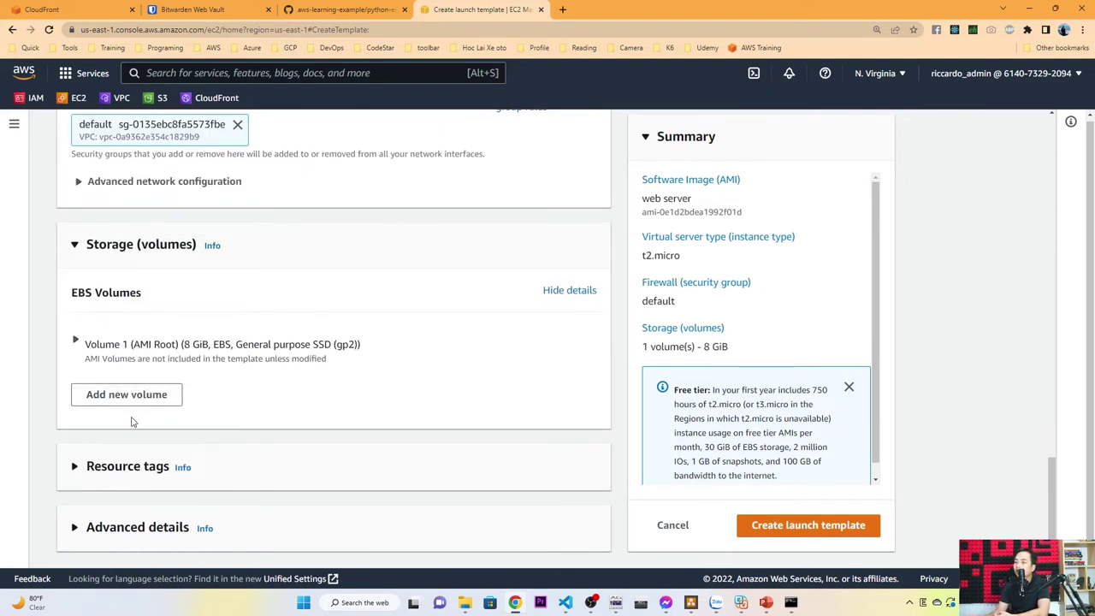
pyautogui.click(120, 469)
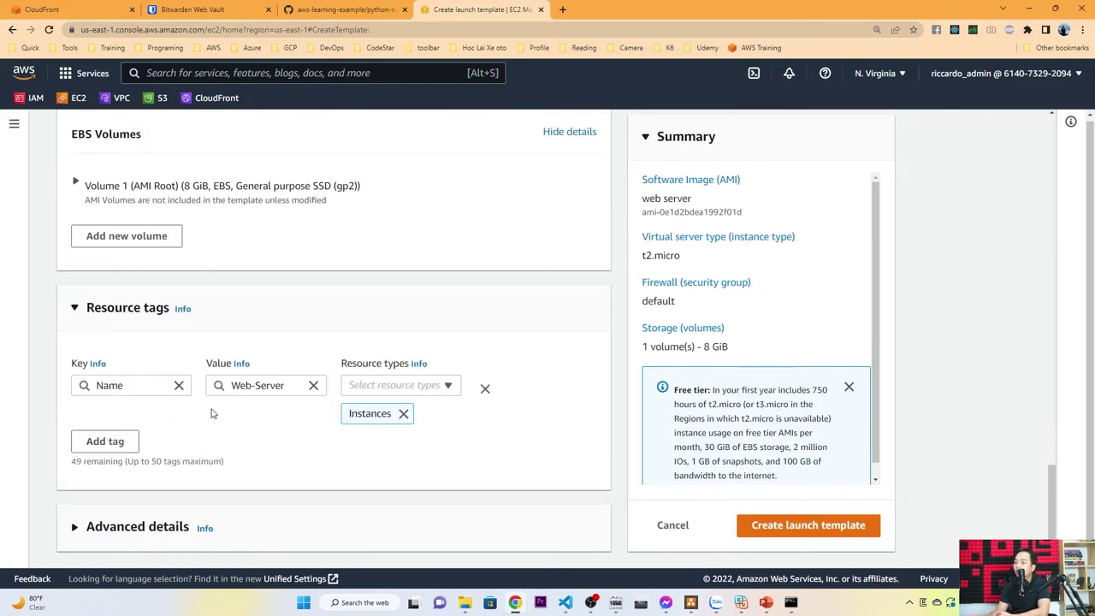
# - Check which resource types the Name tag can be applied to
pyautogui.click(116, 443)
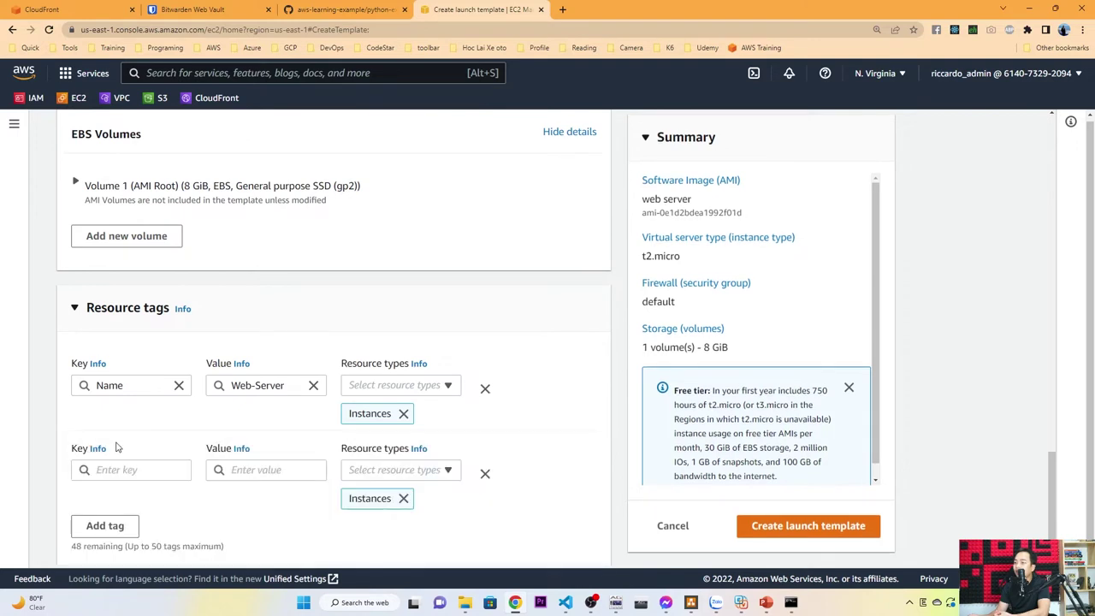
pyautogui.click(484, 476)
pyautogui.click(400, 386)
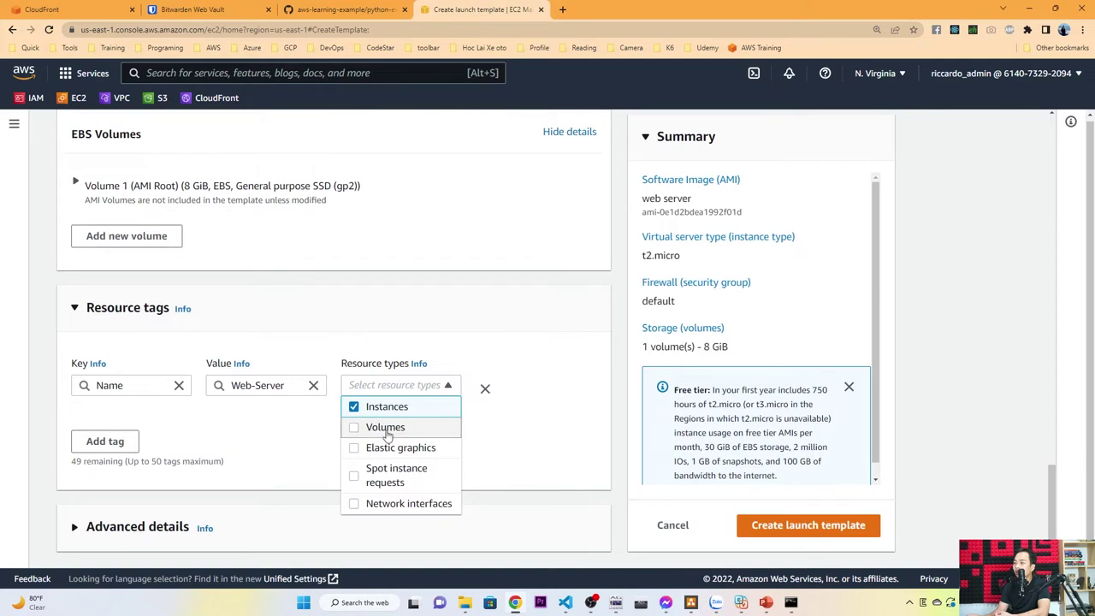
pyautogui.click(497, 443)
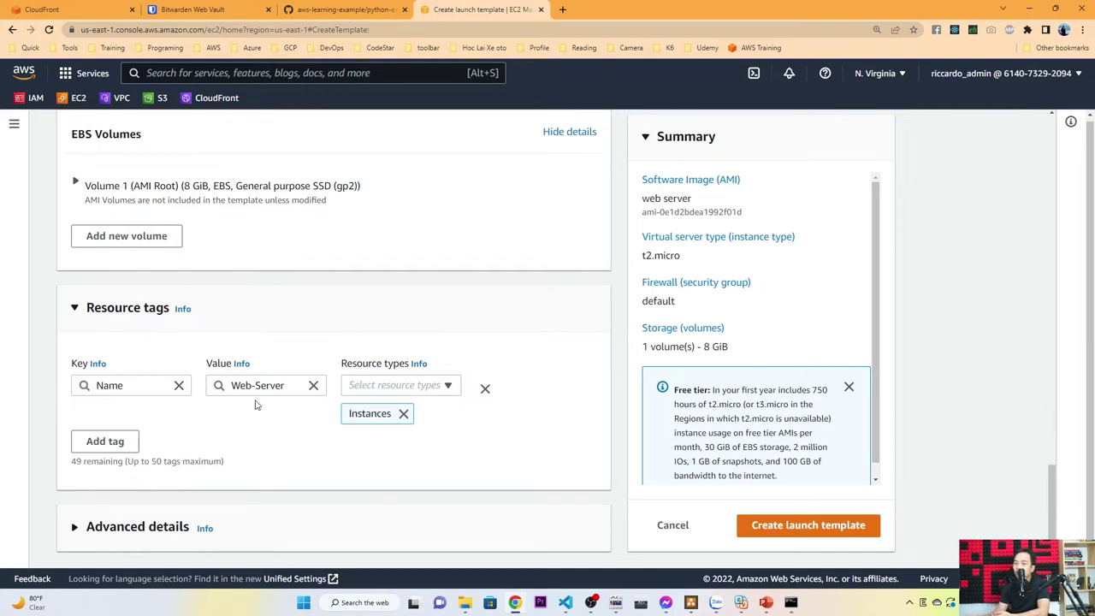
# - Examine the launch template's advanced details, from the Spot Instances purchasing option down to the user data field
pyautogui.click(162, 532)
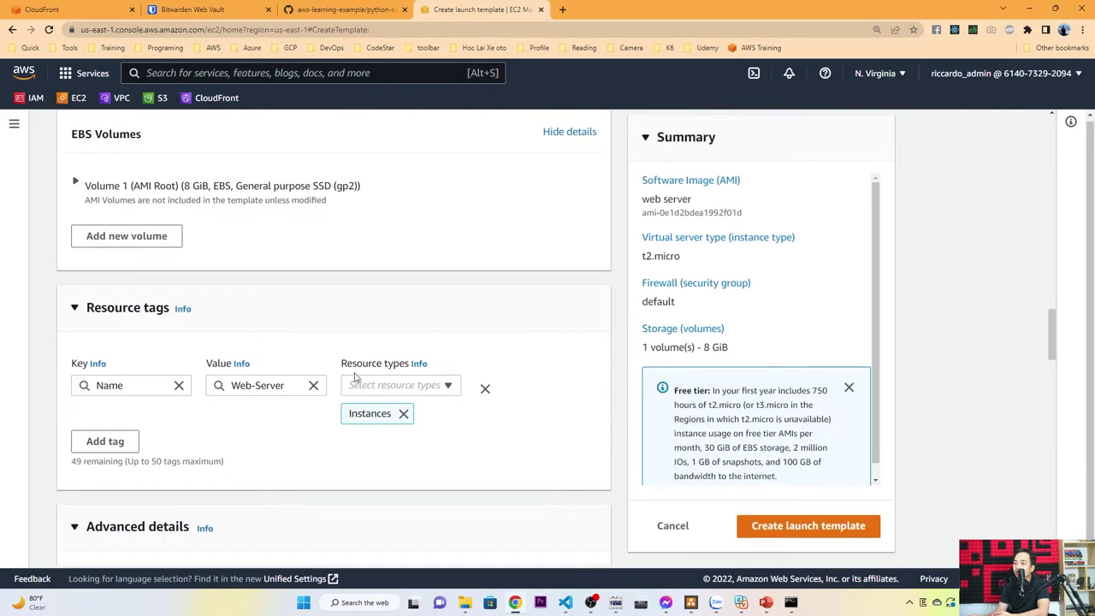
pyautogui.scroll(-3, 356, 379)
pyautogui.scroll(-3, 146, 337)
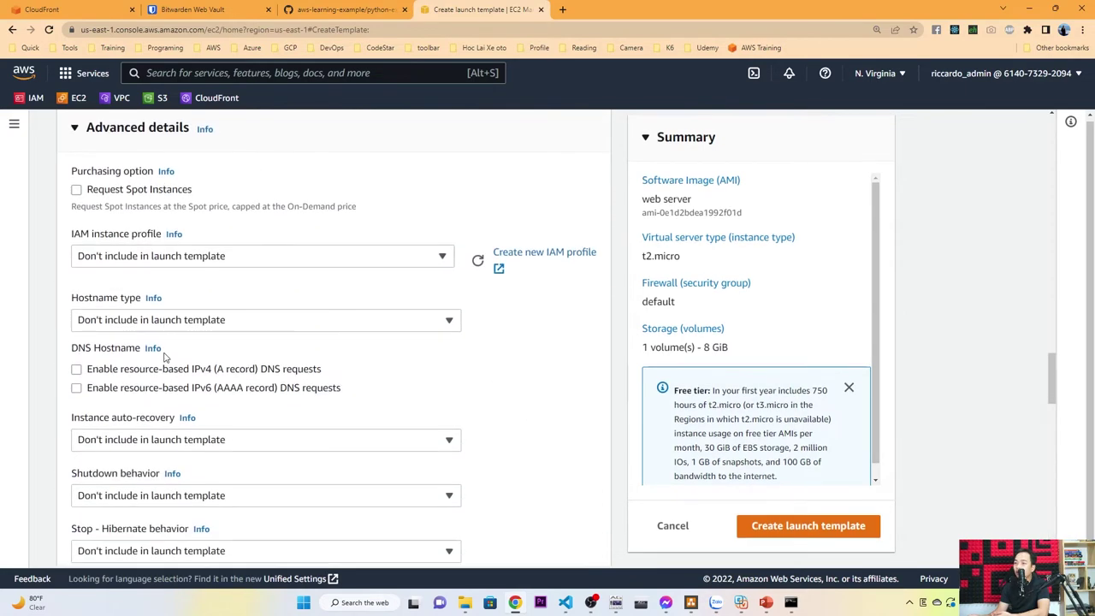
pyautogui.scroll(2, 145, 336)
pyautogui.click(77, 305)
pyautogui.click(77, 304)
pyautogui.scroll(-1, 272, 319)
pyautogui.scroll(-1, 169, 279)
pyautogui.scroll(-3, 169, 279)
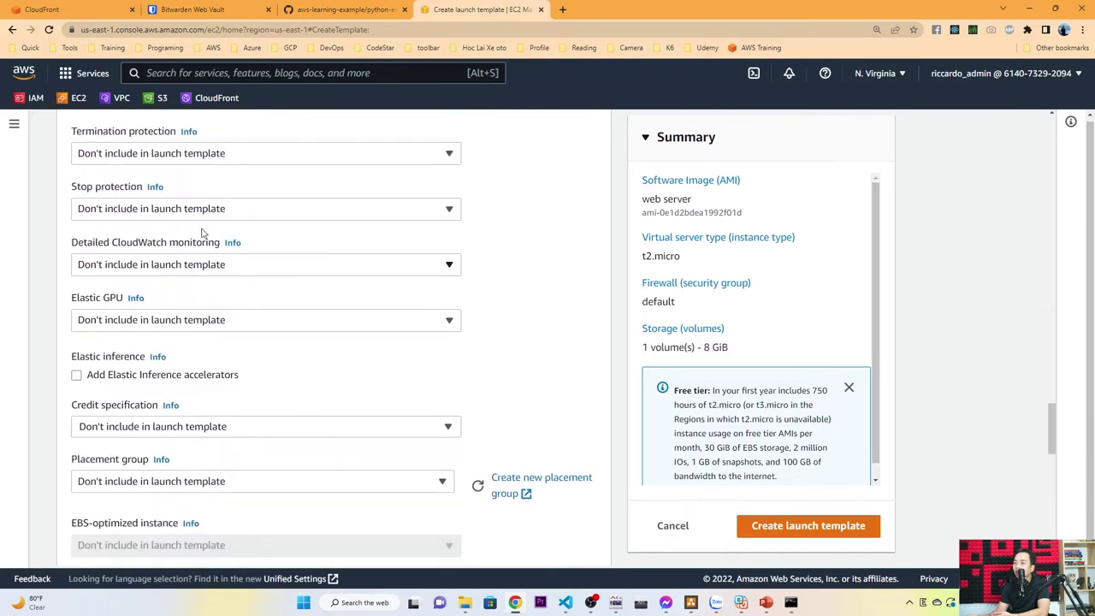
pyautogui.scroll(-6, 176, 247)
pyautogui.scroll(-4, 174, 248)
pyautogui.click(174, 318)
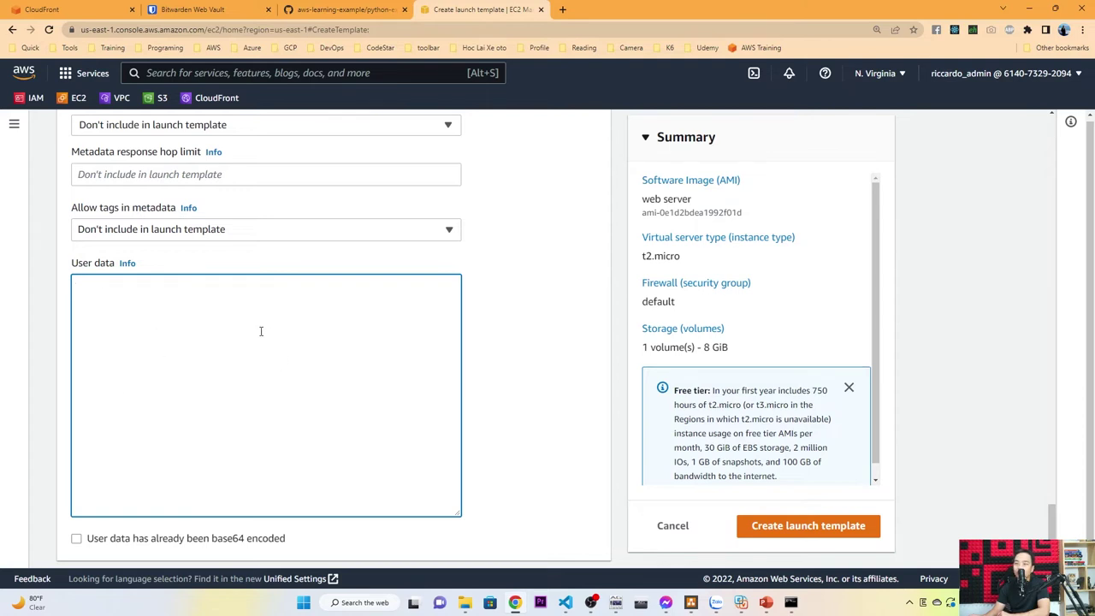
pyautogui.scroll(-1, 262, 330)
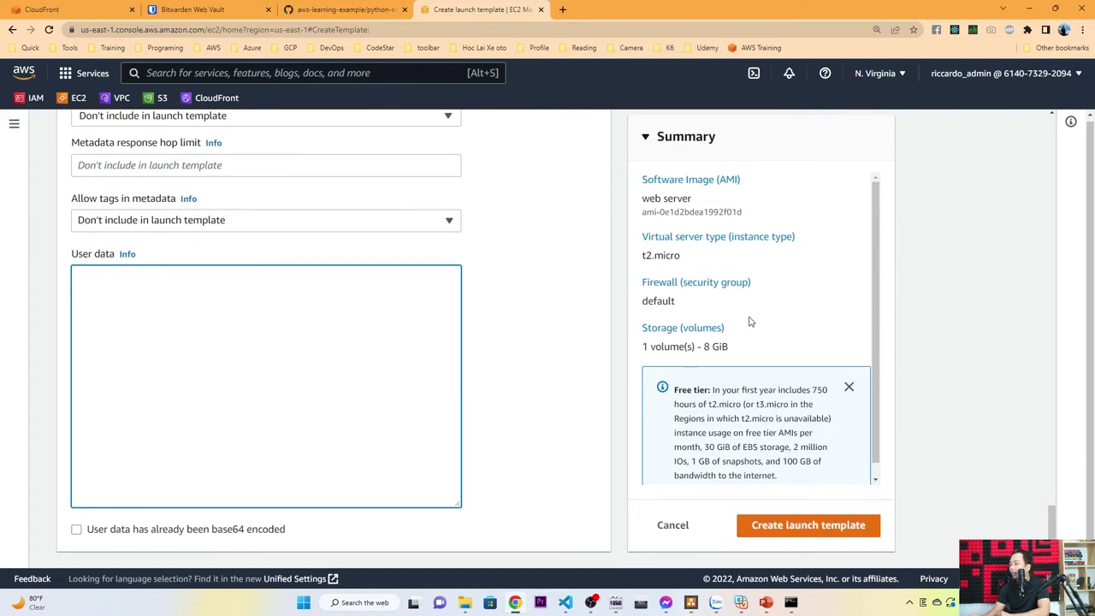
# - Create the launch template and inspect its actions log
pyautogui.scroll(-1, 745, 320)
pyautogui.click(806, 527)
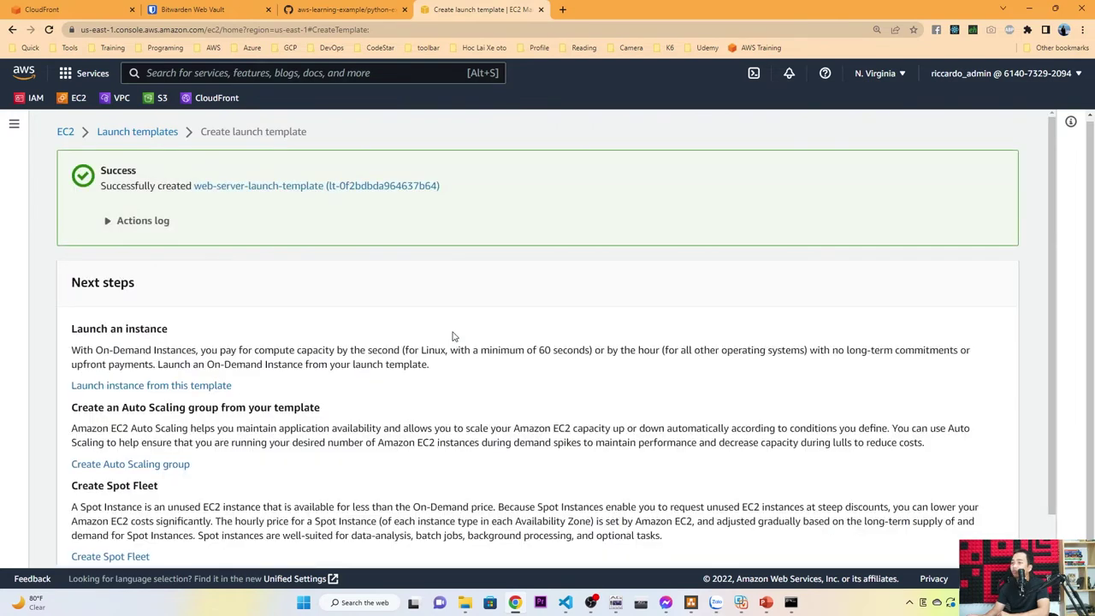
pyautogui.click(154, 226)
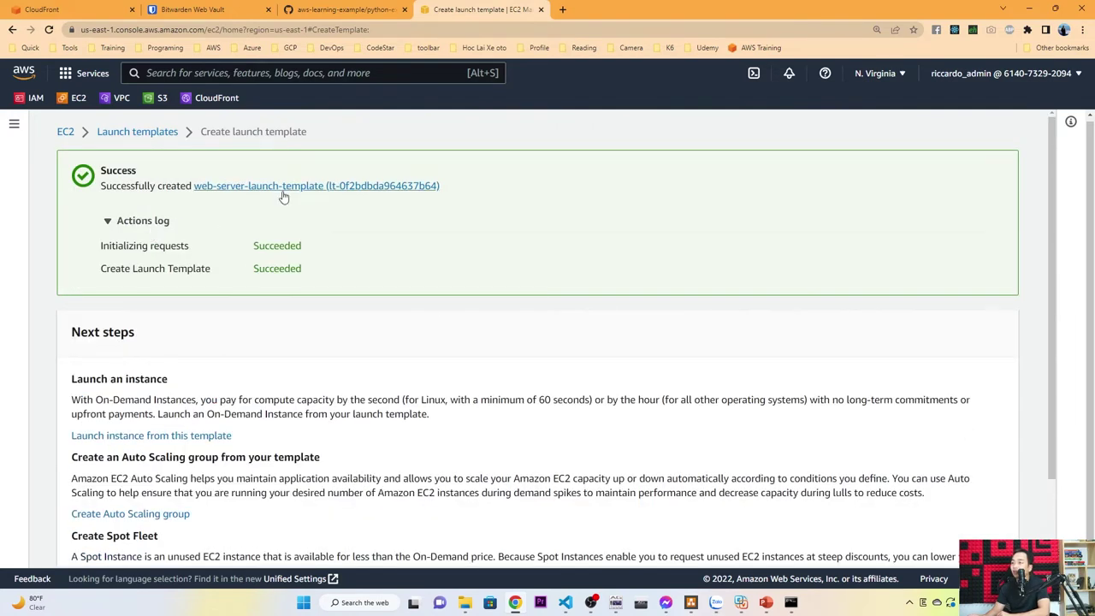
pyautogui.click(141, 223)
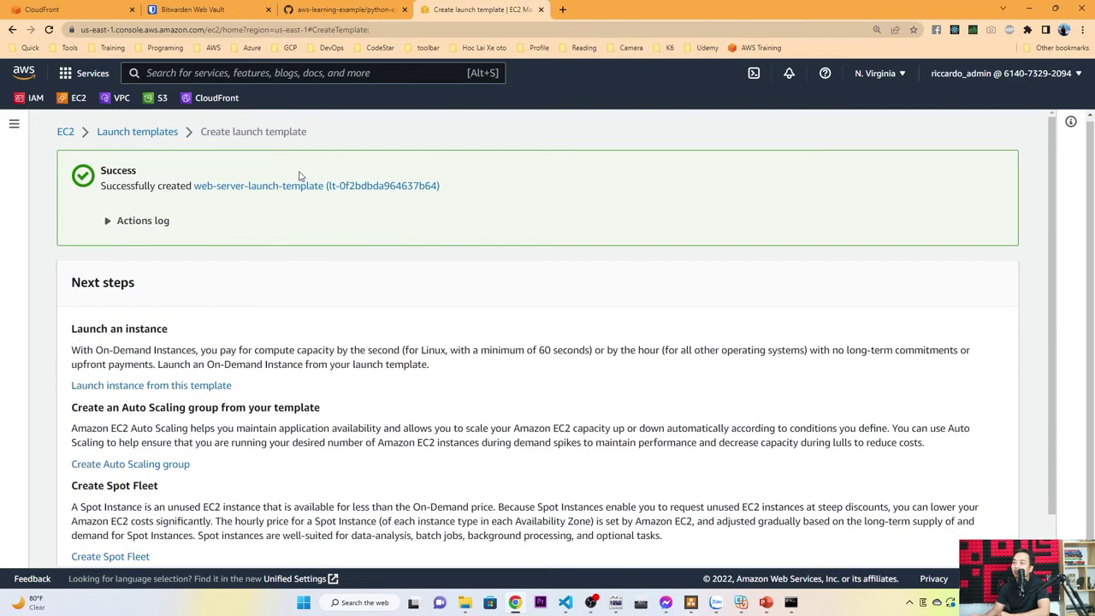
# - Return to the launch templates list and select web-server-launch-template
pyautogui.click(171, 132)
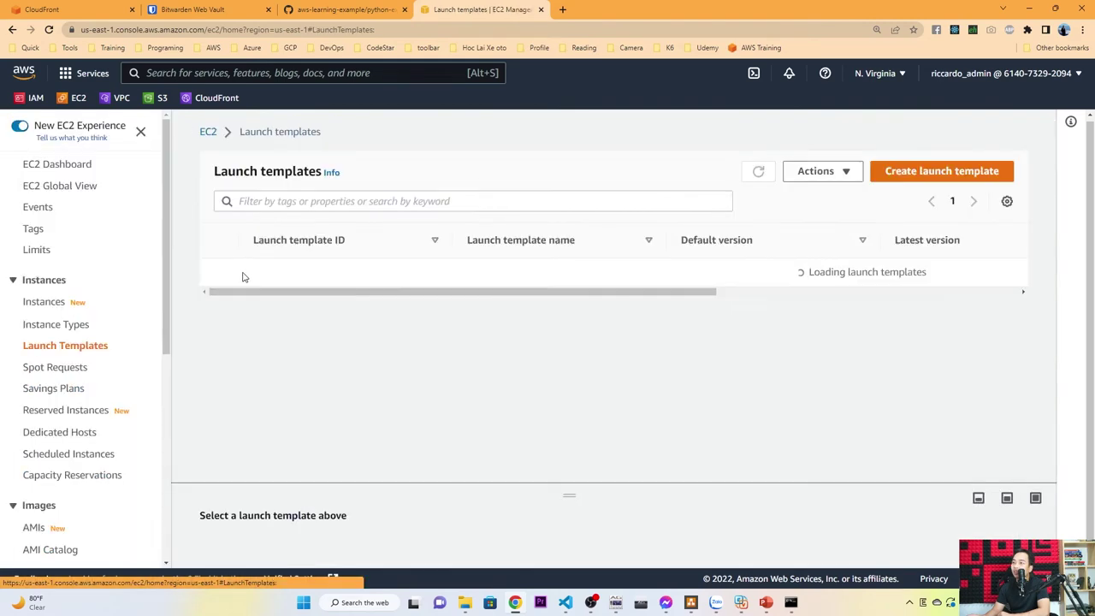
pyautogui.click(411, 278)
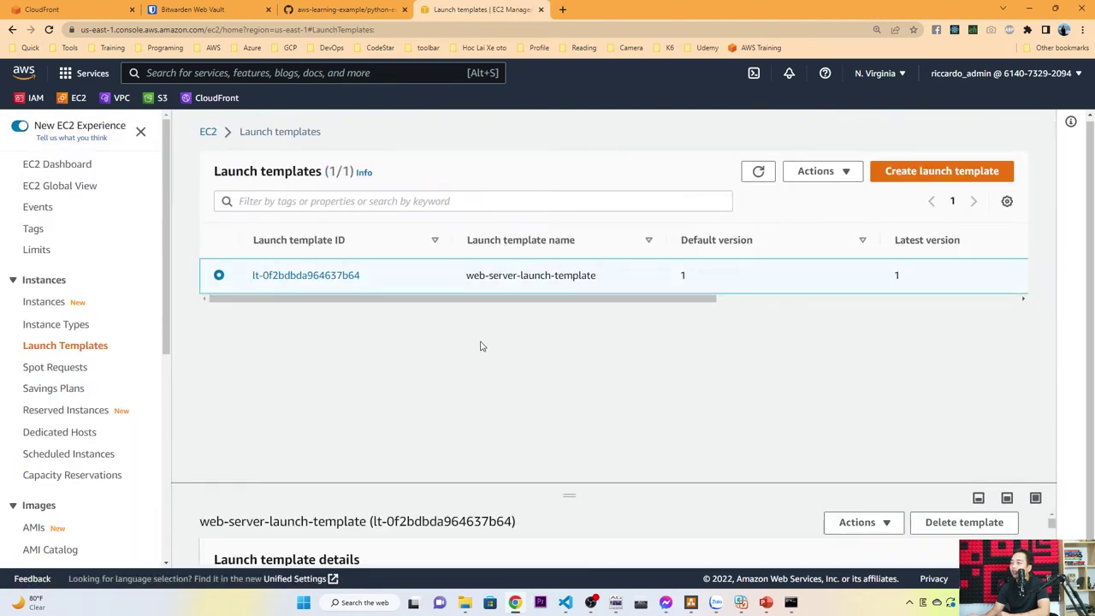
pyautogui.moveTo(504, 298); pyautogui.dragTo(365, 318)
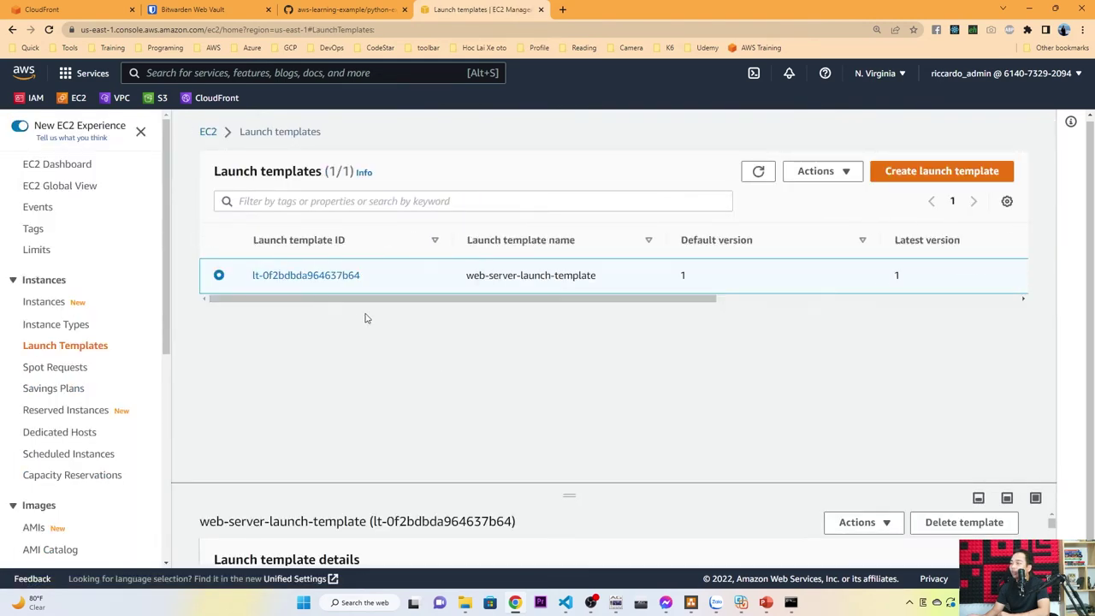
# - Check the Auto Scaling Group task on the Lab2 slide in PowerPoint and return to the AWS console
pyautogui.click(766, 602)
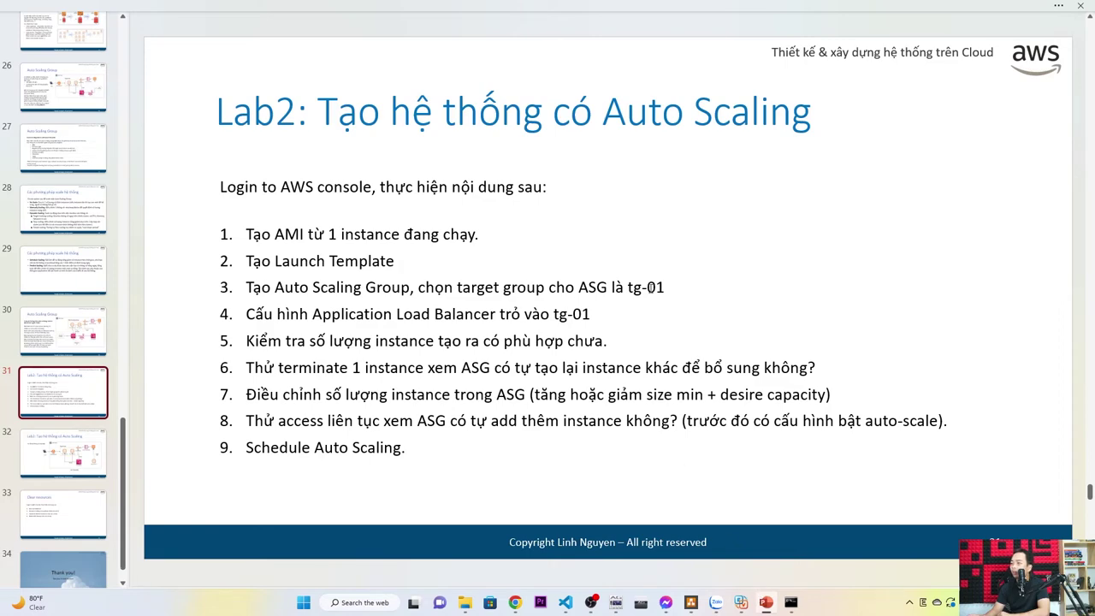
pyautogui.click(646, 287)
pyautogui.hotkey('alt', 'Tab')
# - Go to the Auto Scaling groups and open the form for creating a group
pyautogui.scroll(-5, 120, 324)
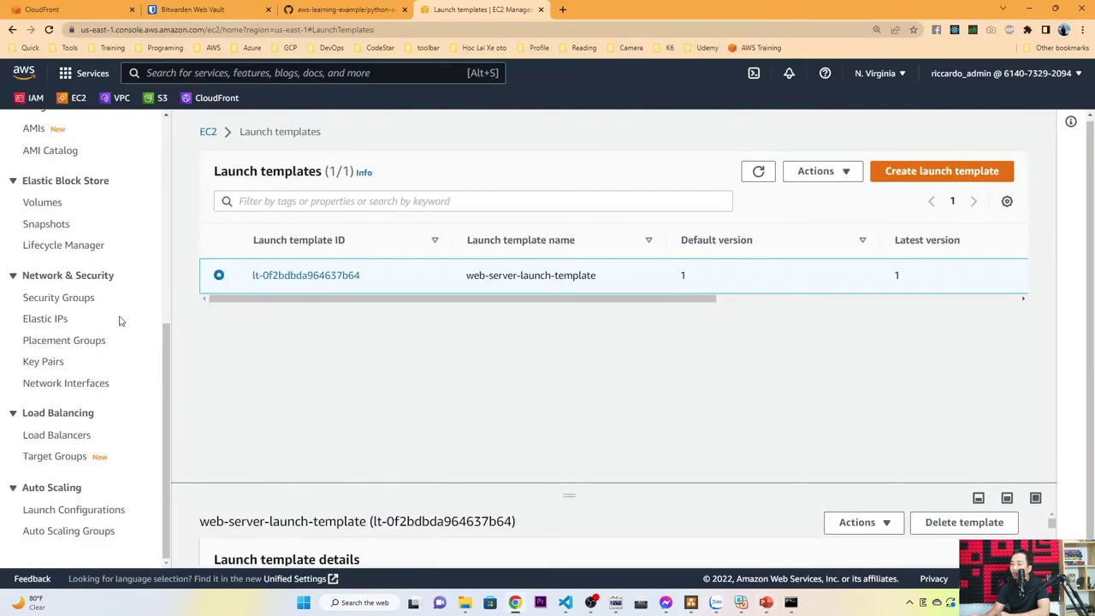
pyautogui.click(66, 533)
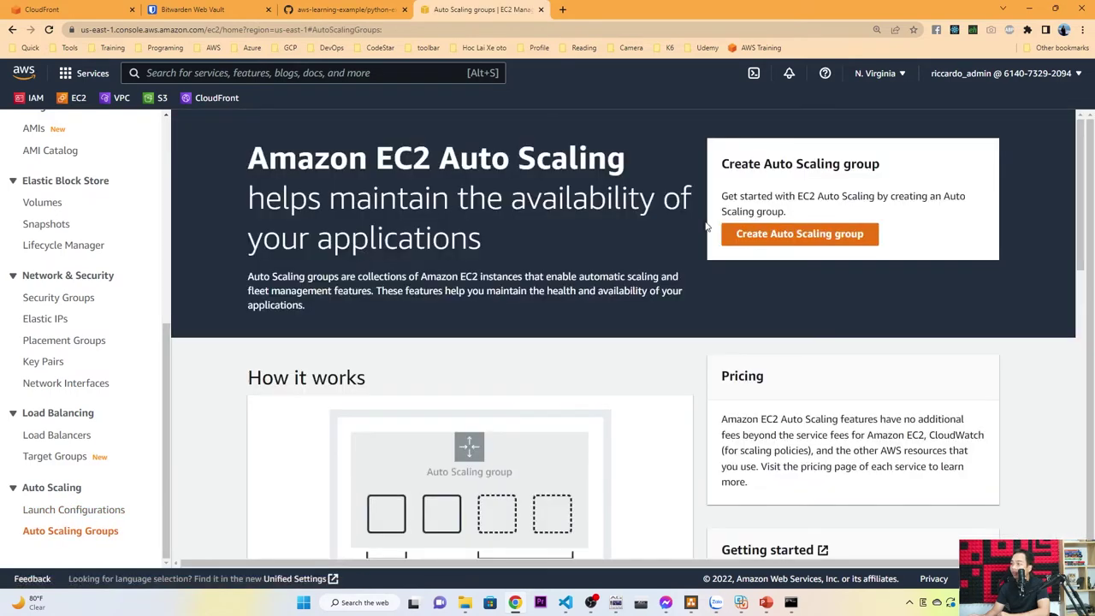
pyautogui.click(759, 237)
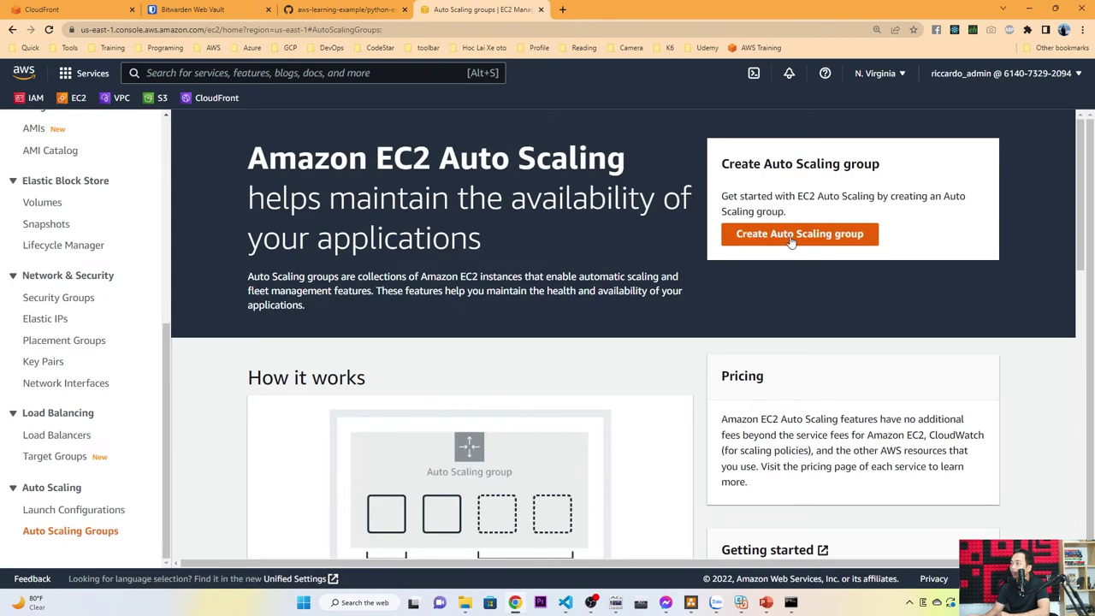
# - Name the Auto Scaling group web-server-asg-01
pyautogui.scroll(-1, 520, 262)
pyautogui.click(506, 302)
pyautogui.write('web-s')
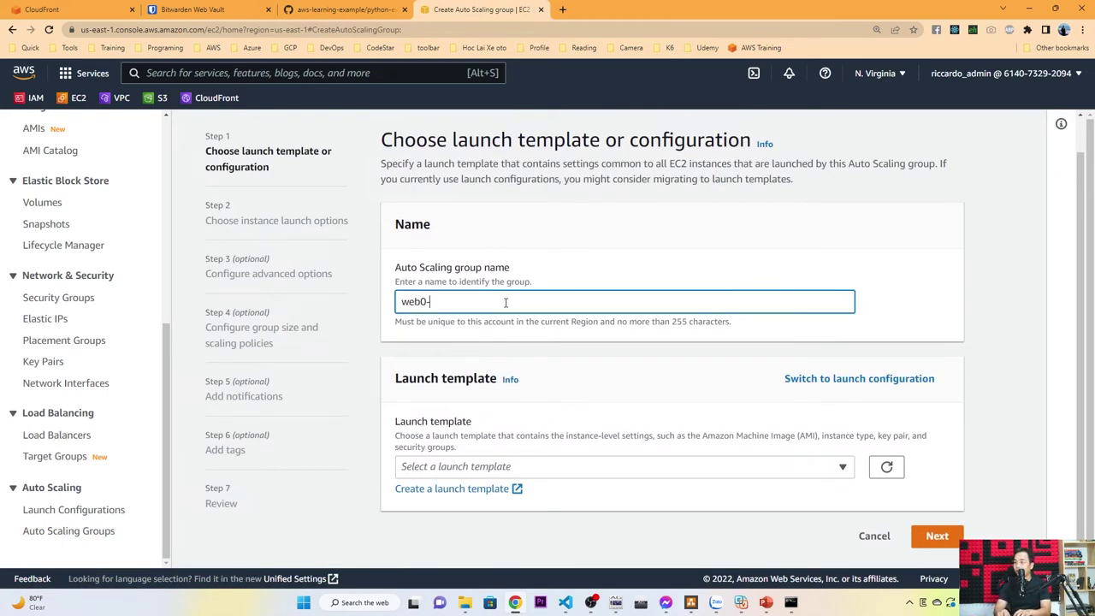
pyautogui.press('BackSpace')
pyautogui.press('BackSpace')
pyautogui.write('-server-asg-01')
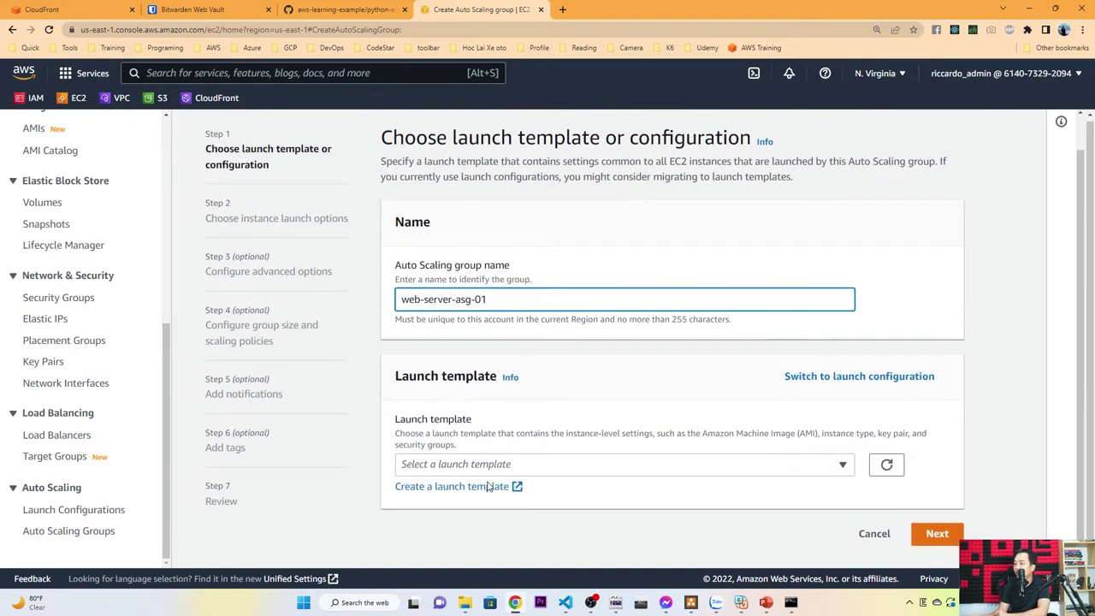
# - Choose web-server-launch-template for the Auto Scaling group, review its available versions and keep Default (1)
pyautogui.click(493, 470)
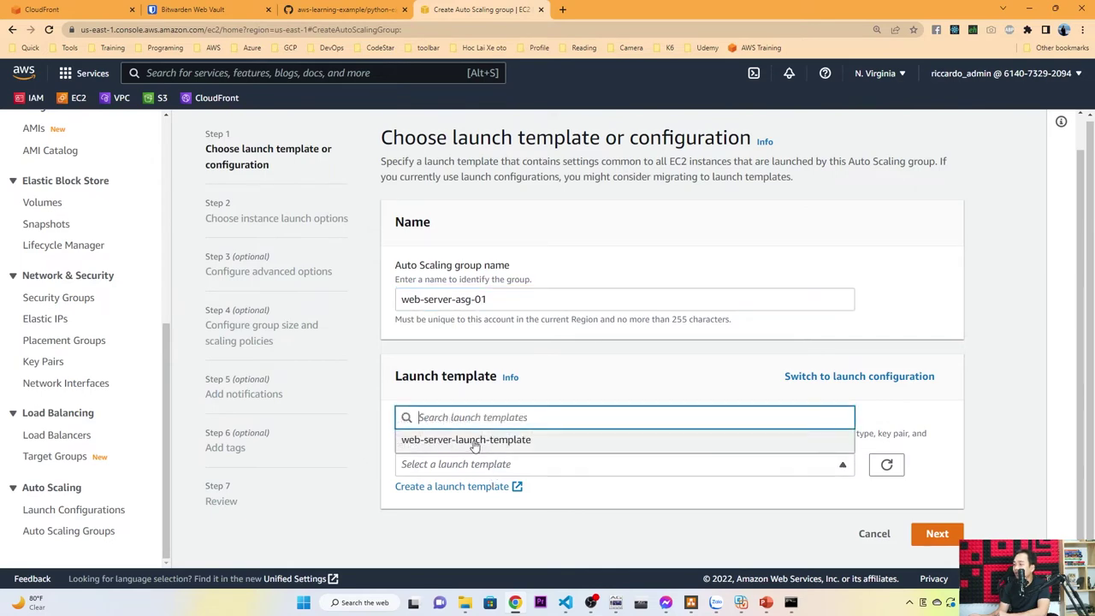
pyautogui.click(475, 441)
pyautogui.scroll(-3, 502, 465)
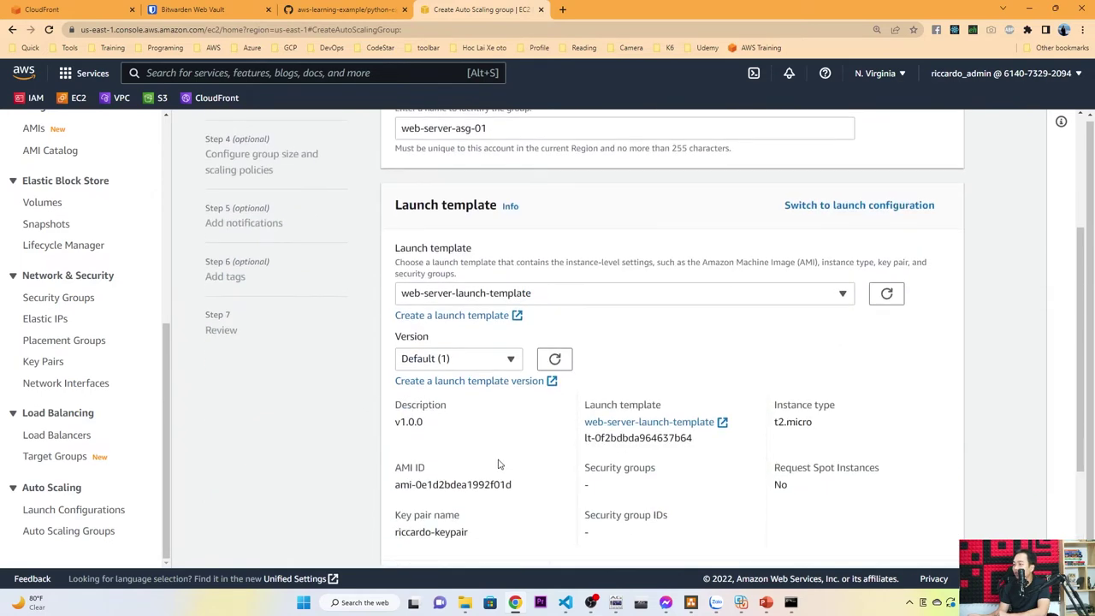
pyautogui.click(488, 365)
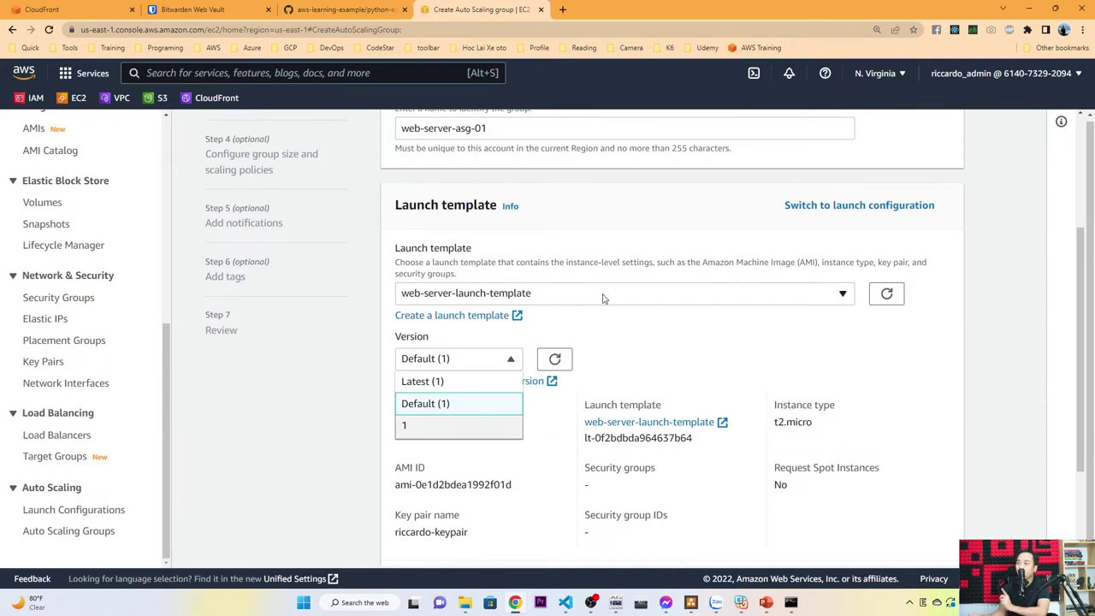
pyautogui.click(626, 325)
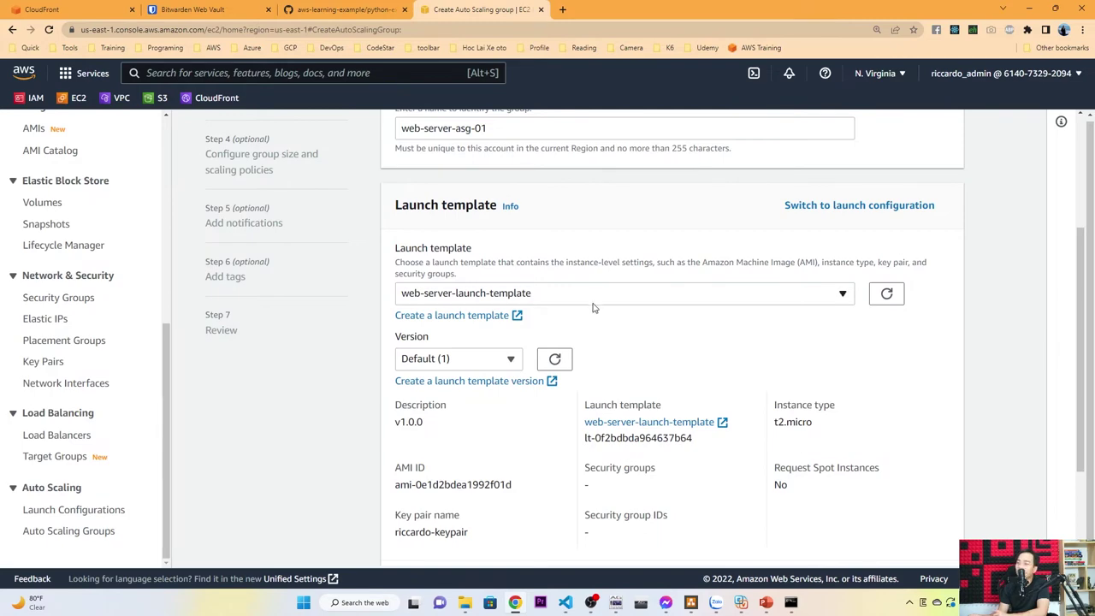
# - Set the launch template version to 1 and continue to the instance launch options
pyautogui.click(596, 295)
pyautogui.click(589, 339)
pyautogui.scroll(-1, 588, 343)
pyautogui.click(505, 358)
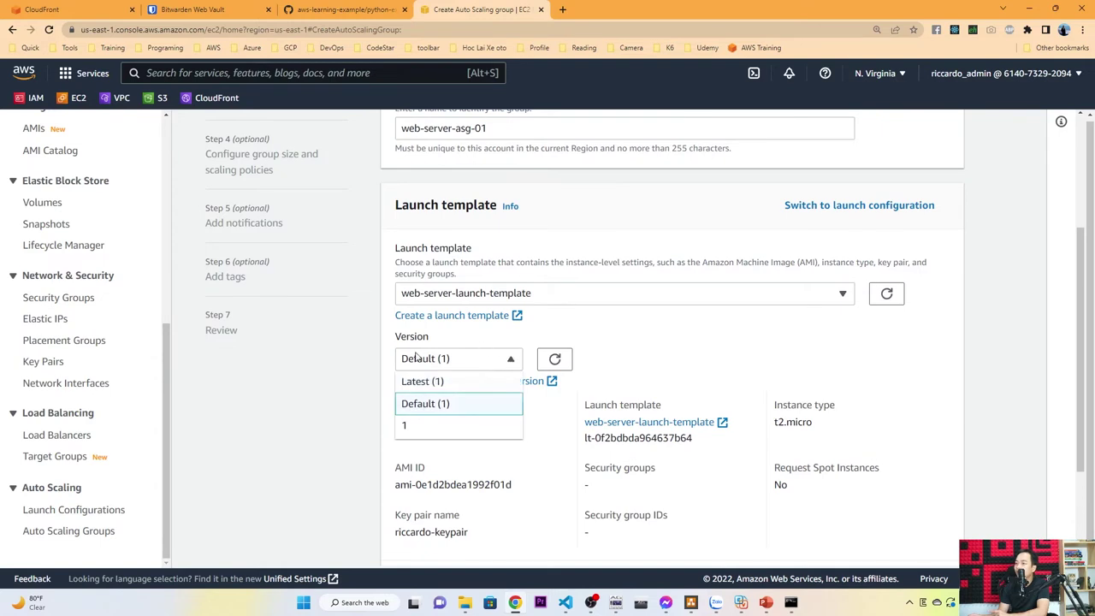
pyautogui.click(448, 427)
pyautogui.scroll(-2, 452, 419)
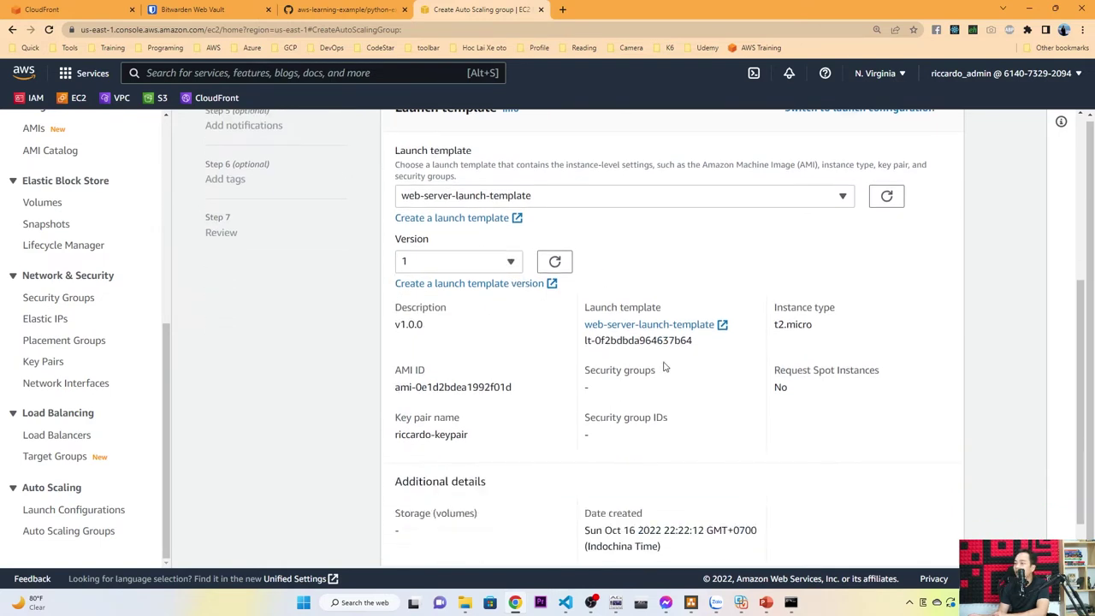
pyautogui.click(935, 537)
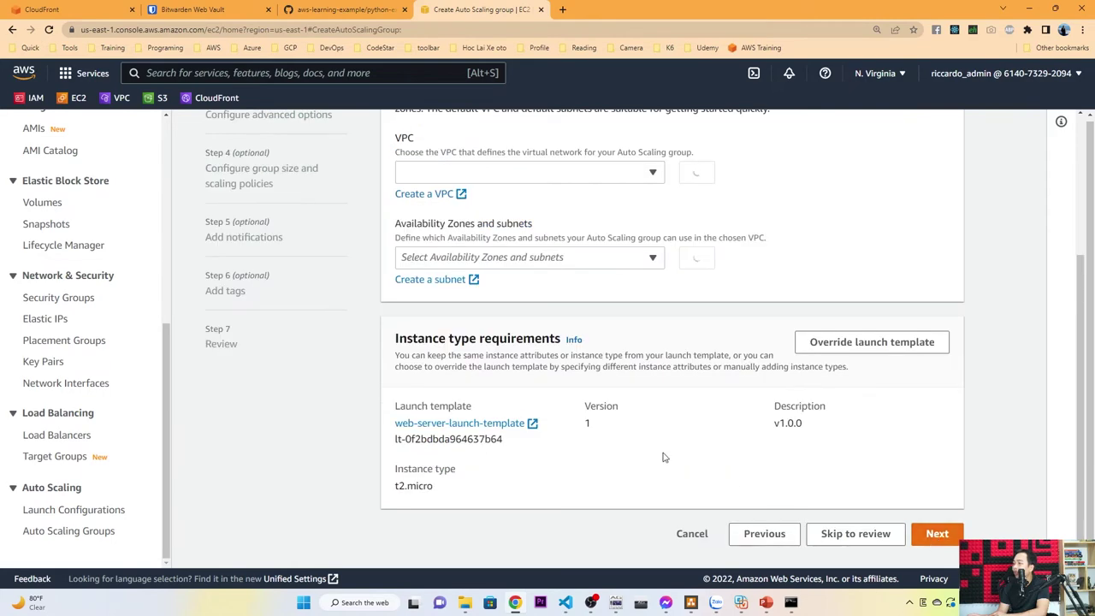
# - Choose the default VPC (172.31.0.0/16) as the network for the Auto Scaling group
pyautogui.scroll(2, 655, 451)
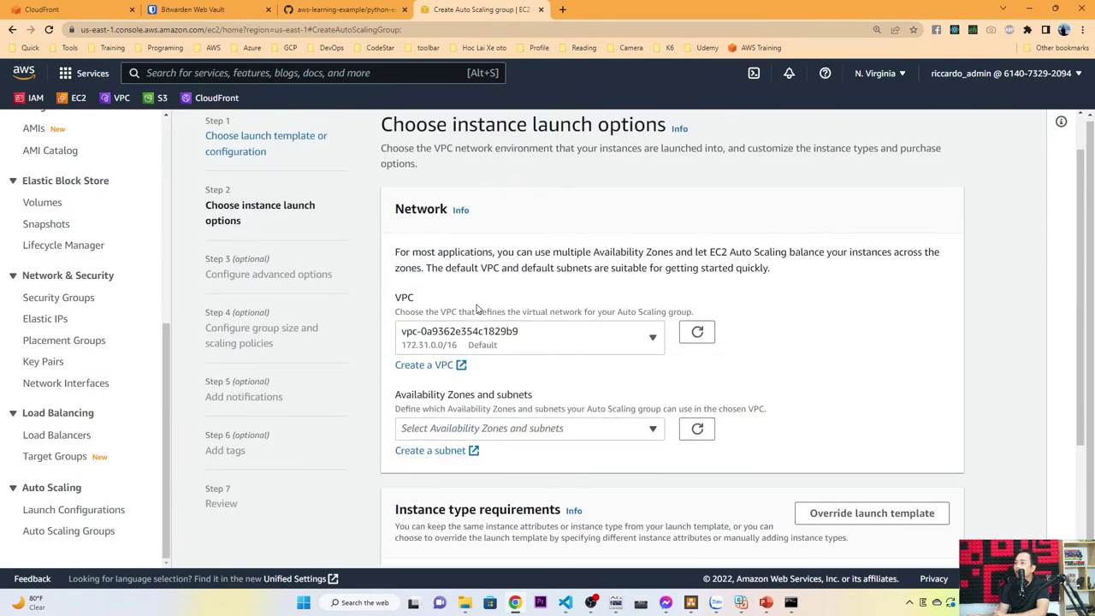
pyautogui.click(518, 330)
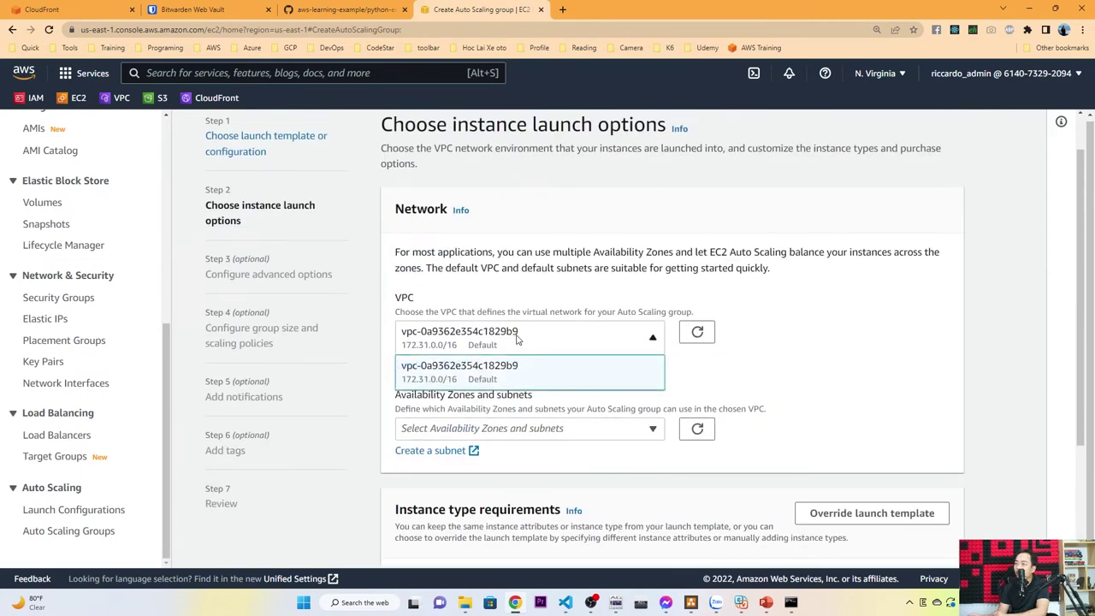
pyautogui.click(514, 379)
pyautogui.scroll(-2, 544, 309)
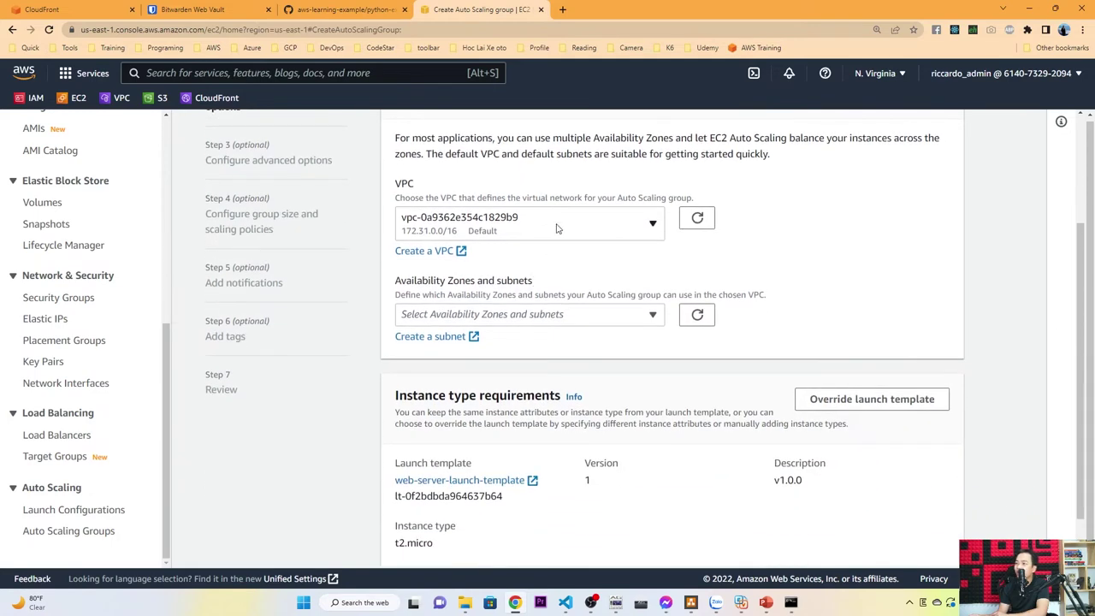
# - Select the default subnets in all six Availability Zones, us-east-1a through us-east-1f
pyautogui.click(525, 315)
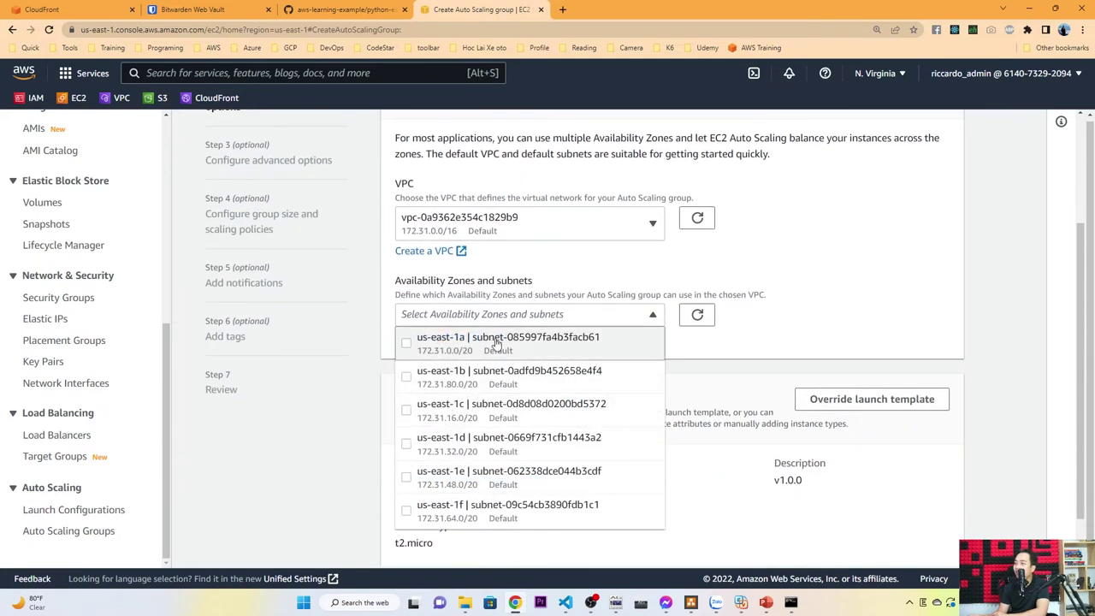
pyautogui.click(406, 343)
pyautogui.click(406, 377)
pyautogui.click(406, 411)
pyautogui.click(407, 444)
pyautogui.click(406, 478)
pyautogui.click(406, 511)
pyautogui.scroll(-2, 541, 420)
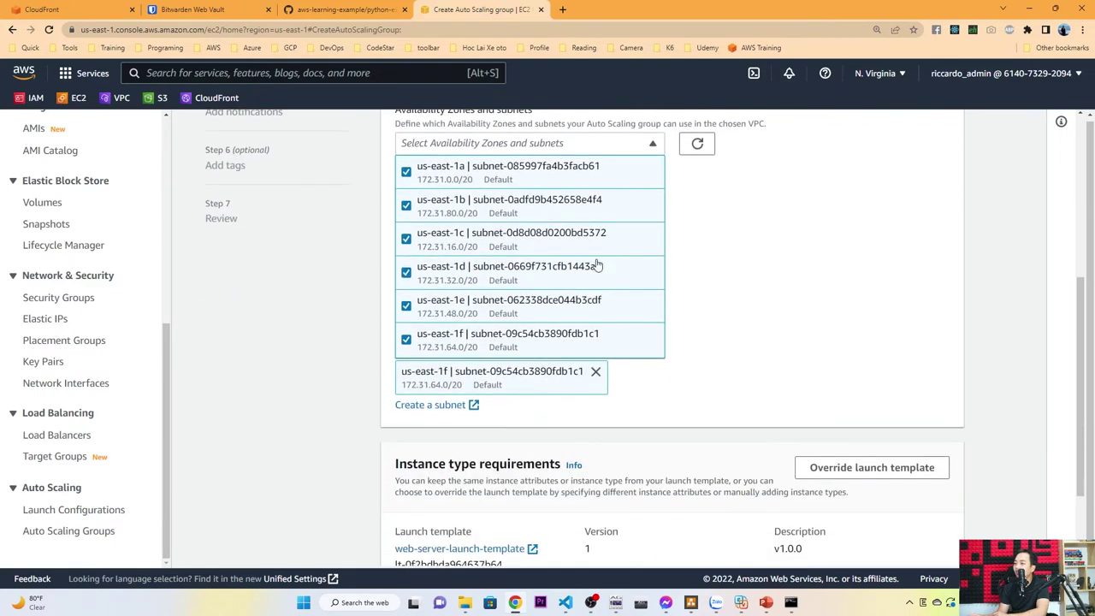
pyautogui.click(764, 318)
pyautogui.scroll(1, 761, 315)
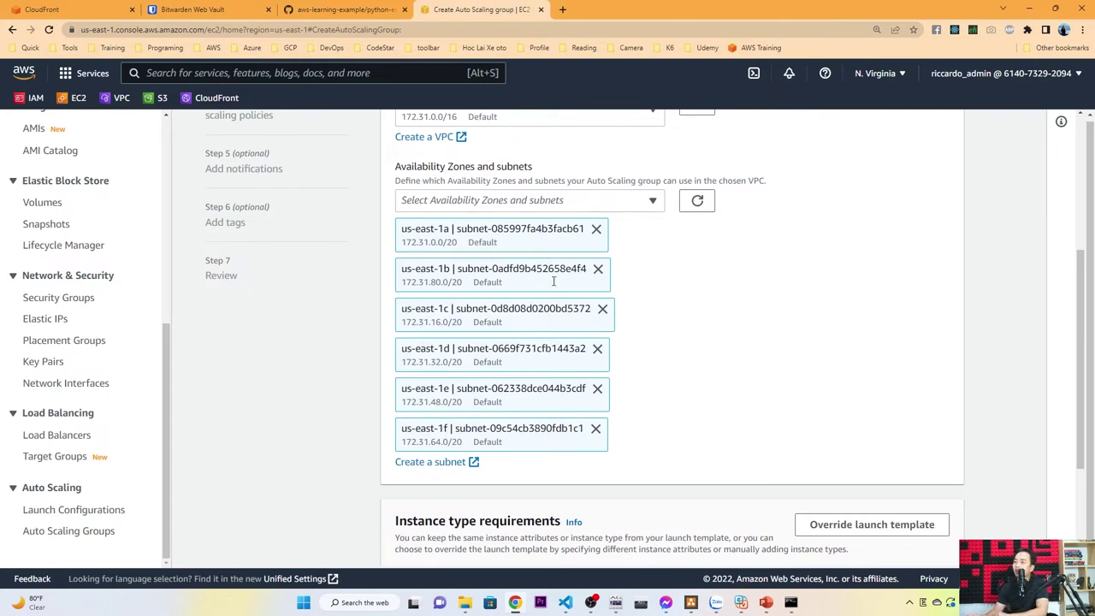
# - Review the instance type requirements, override the launch template and choose to add instance types manually
pyautogui.scroll(-3, 723, 294)
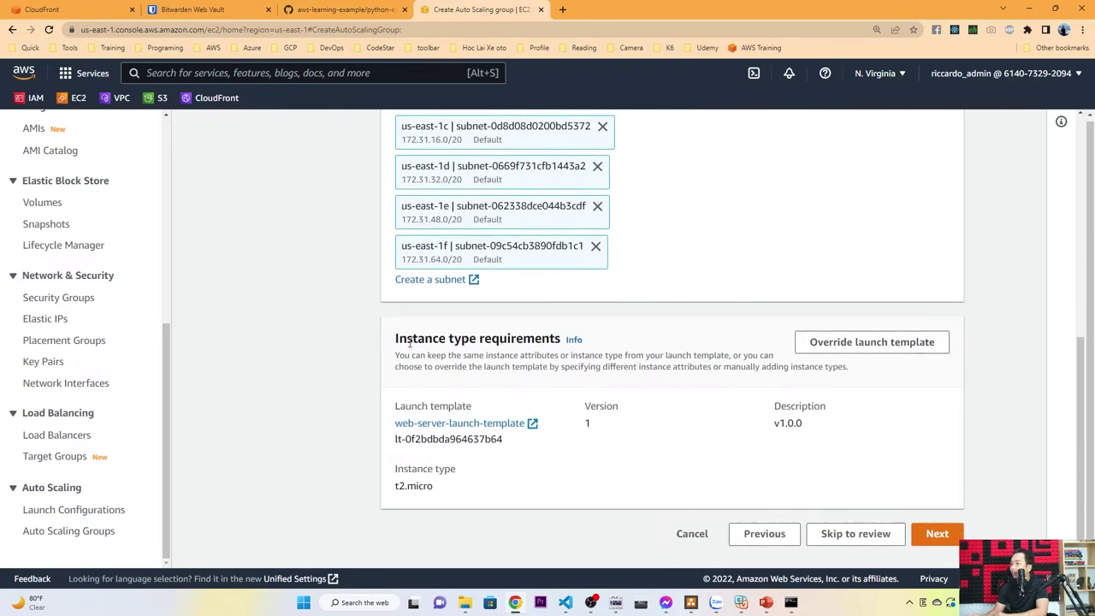
pyautogui.moveTo(395, 340); pyautogui.dragTo(562, 340)
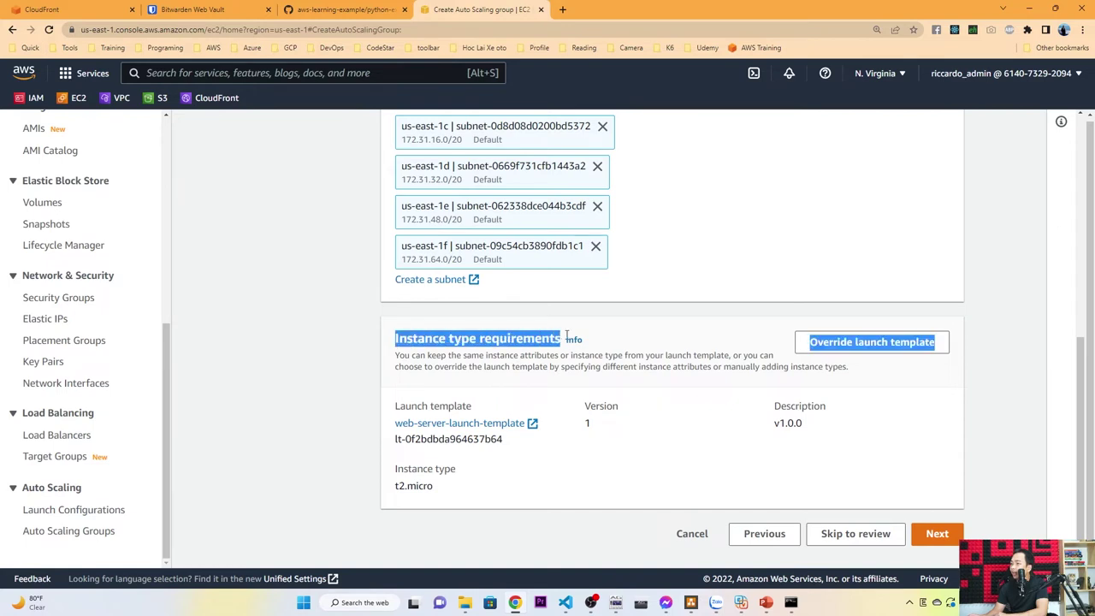
pyautogui.click(658, 336)
pyautogui.moveTo(396, 487); pyautogui.dragTo(493, 491)
pyautogui.click(507, 490)
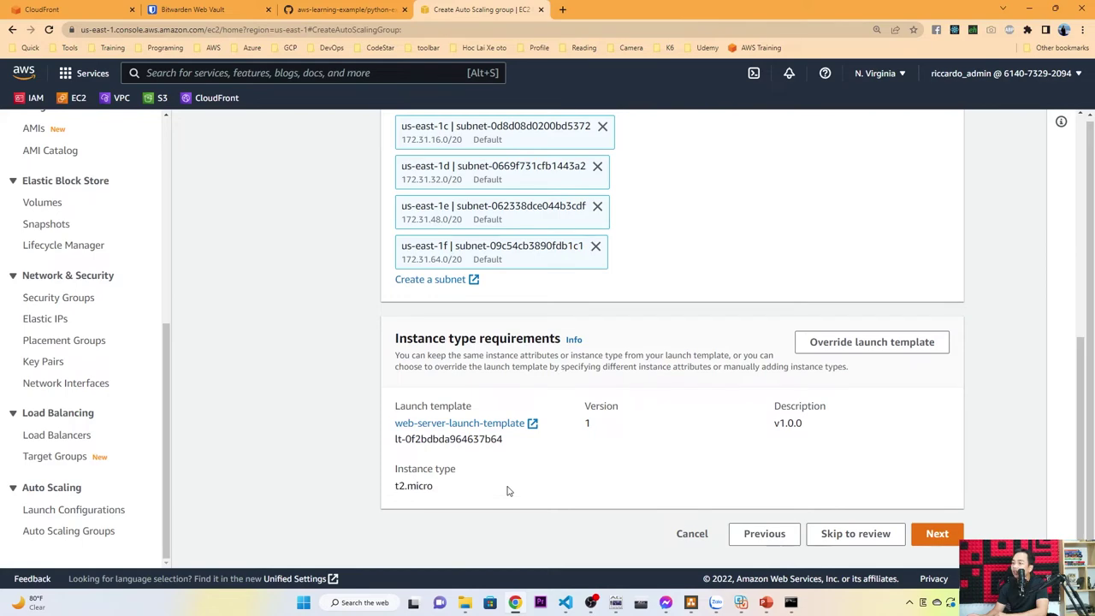
pyautogui.click(826, 350)
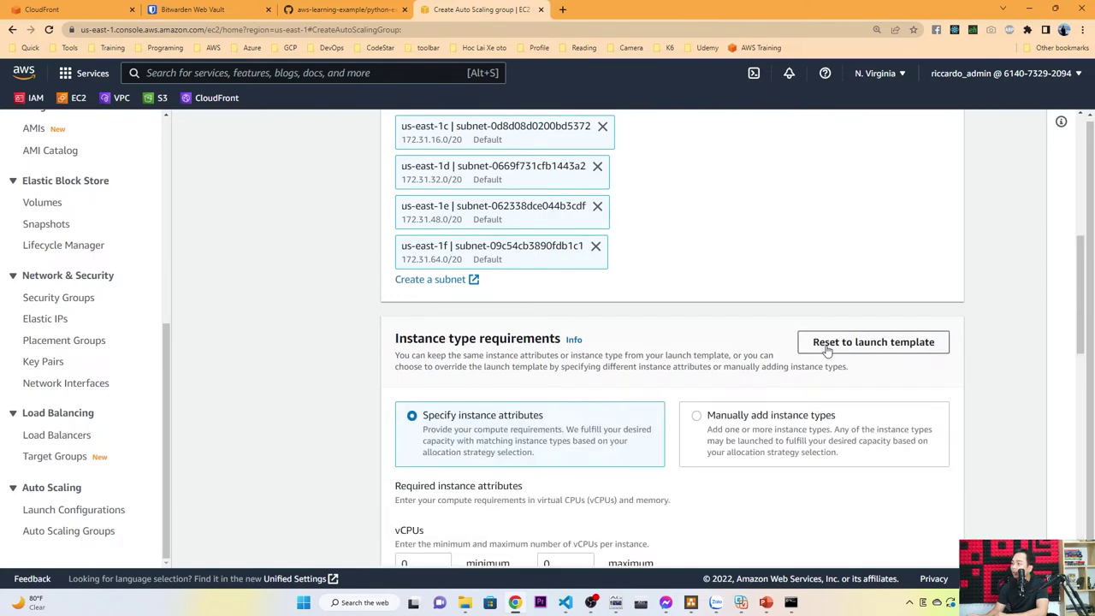
pyautogui.scroll(-2, 616, 390)
pyautogui.scroll(-2, 604, 387)
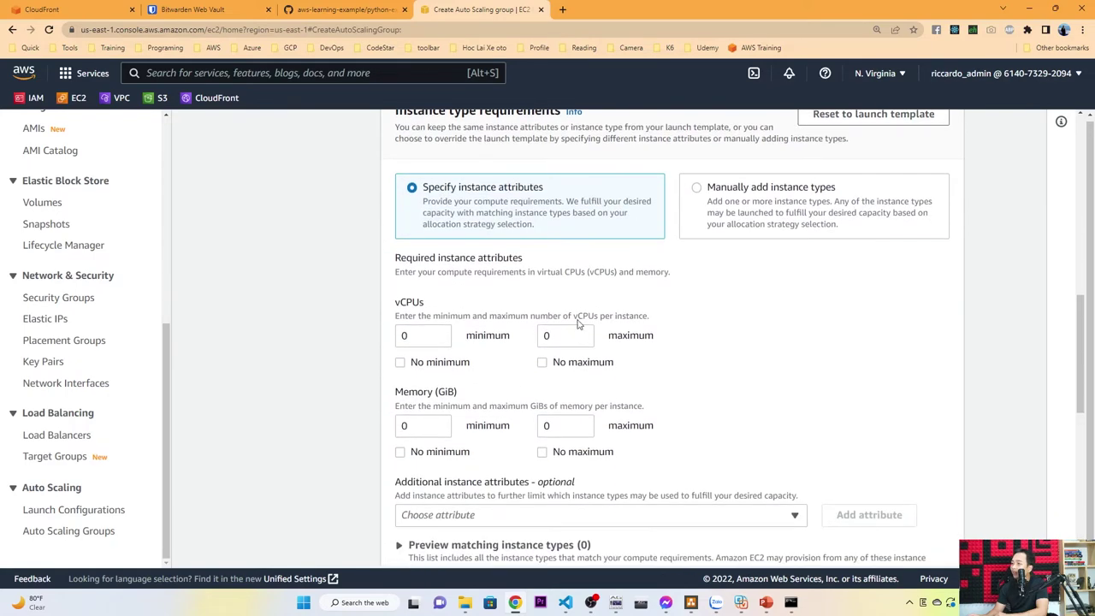
pyautogui.click(697, 190)
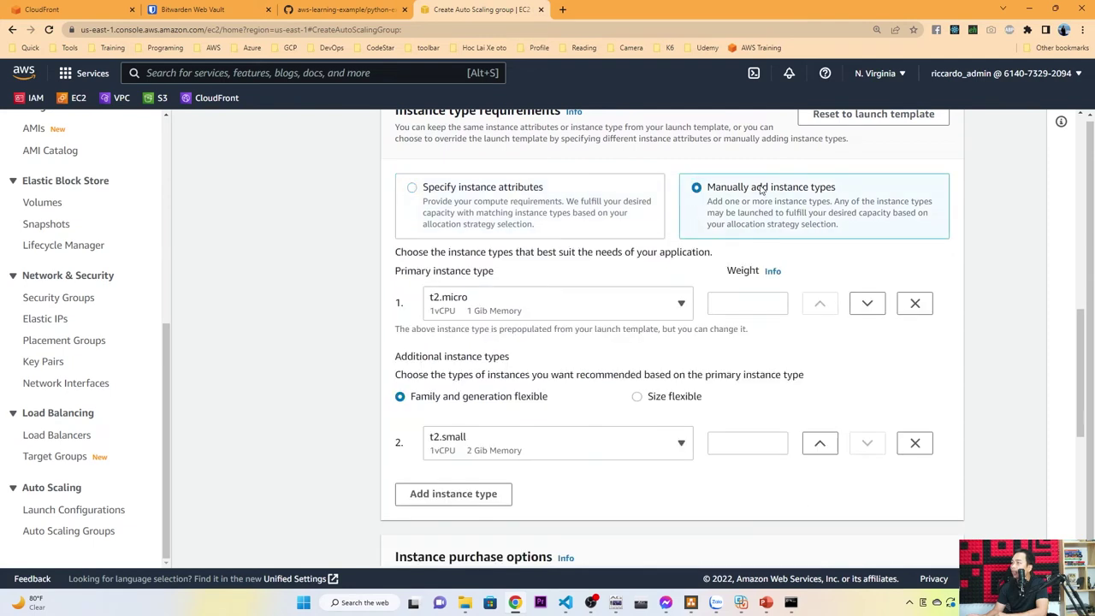
# - Set the primary instance type to t2.small
pyautogui.click(499, 304)
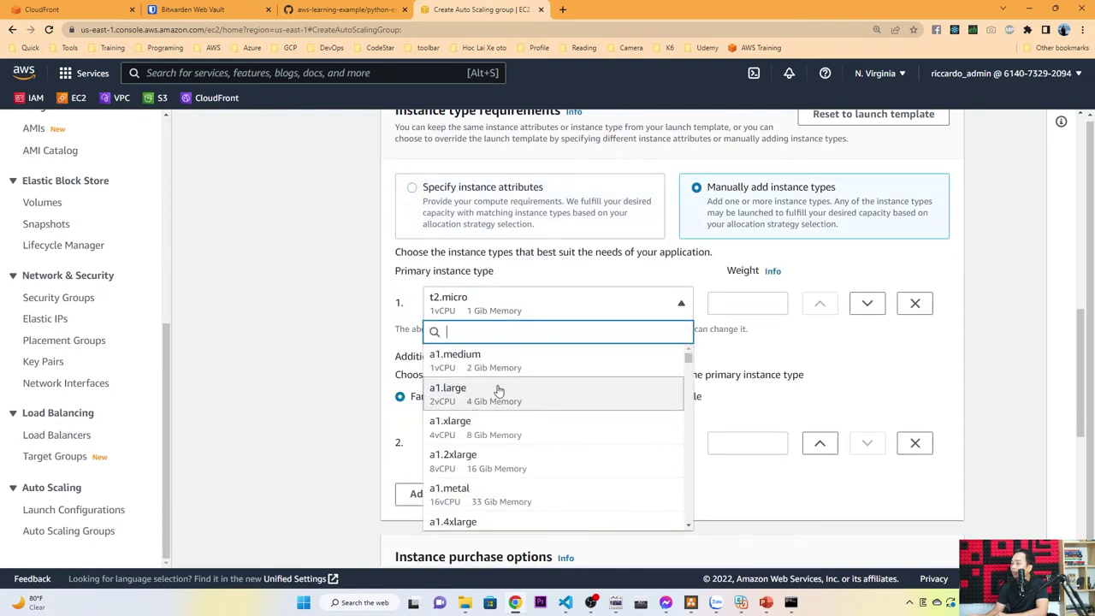
pyautogui.write('t2.small')
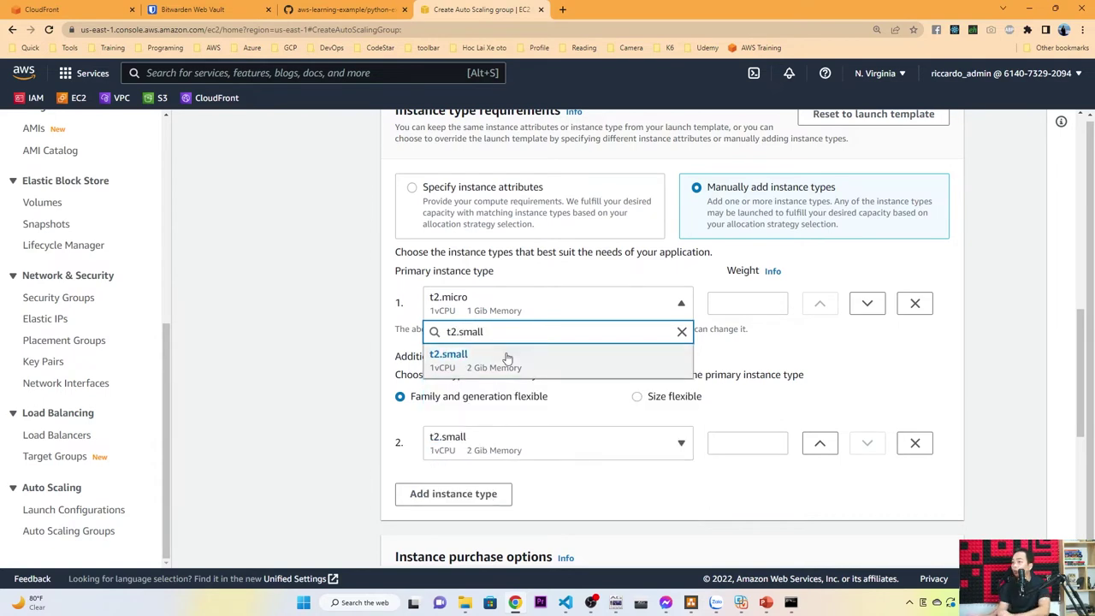
pyautogui.click(502, 366)
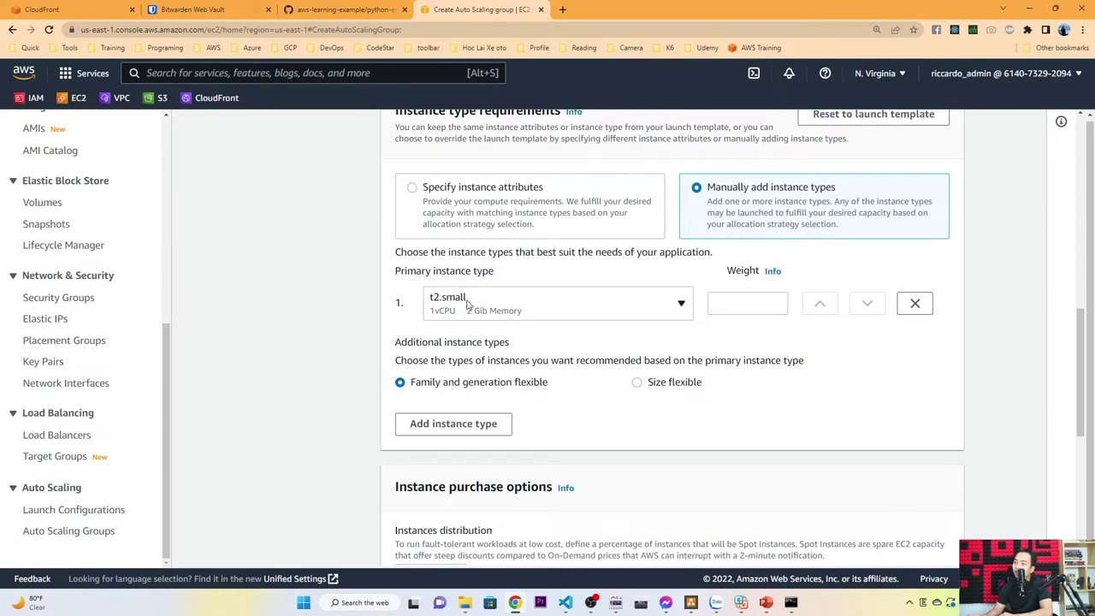
pyautogui.scroll(1, 755, 253)
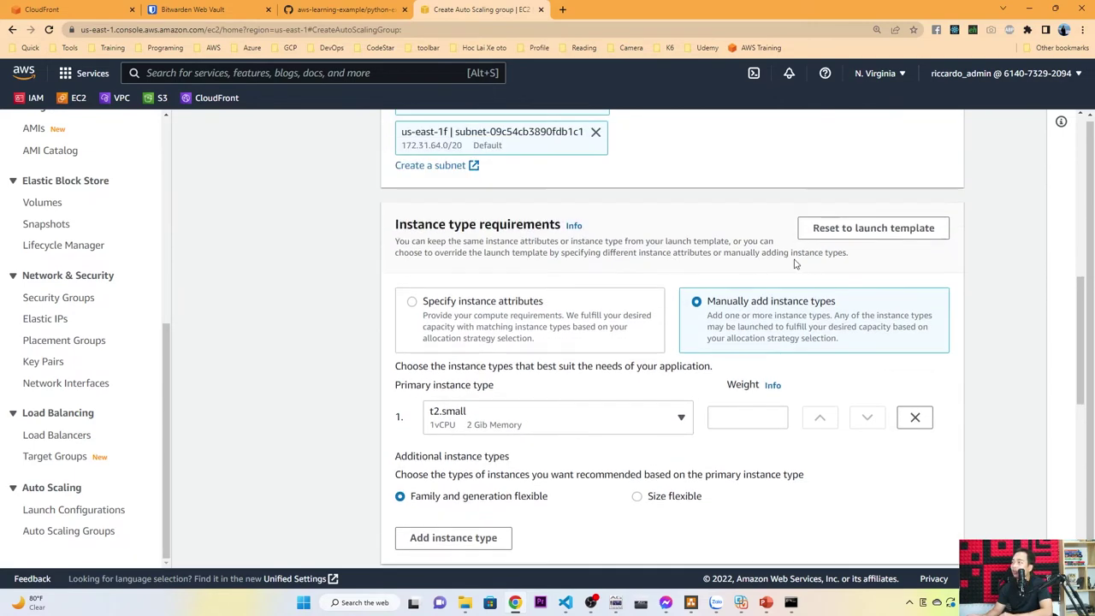
# - Review the instance purchase options, keep 100% On-Demand and 0% Spot, and continue to the advanced options
pyautogui.scroll(-3, 646, 370)
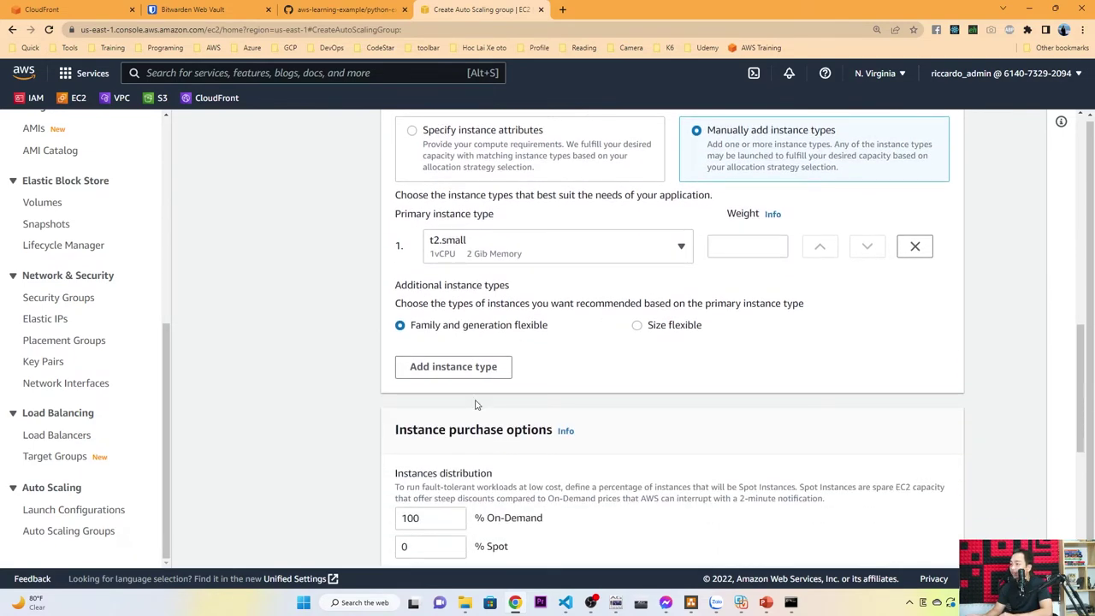
pyautogui.scroll(-1, 646, 370)
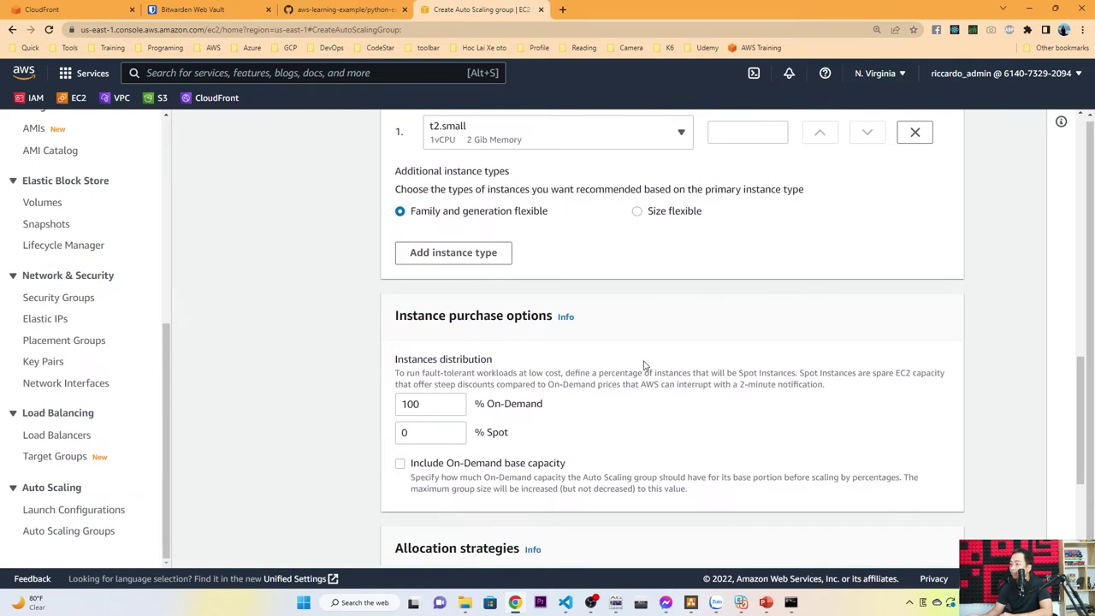
pyautogui.scroll(-1, 645, 366)
pyautogui.doubleClick(410, 289)
pyautogui.click(317, 293)
pyautogui.doubleClick(415, 289)
pyautogui.click(335, 294)
pyautogui.doubleClick(415, 319)
pyautogui.click(338, 314)
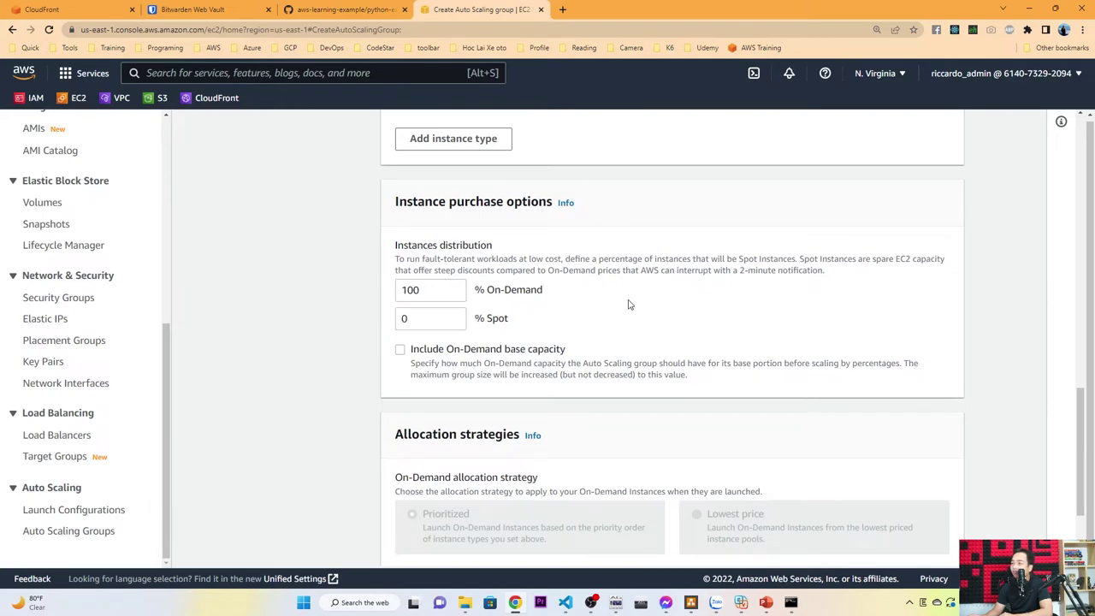
pyautogui.scroll(-2, 628, 302)
pyautogui.click(937, 532)
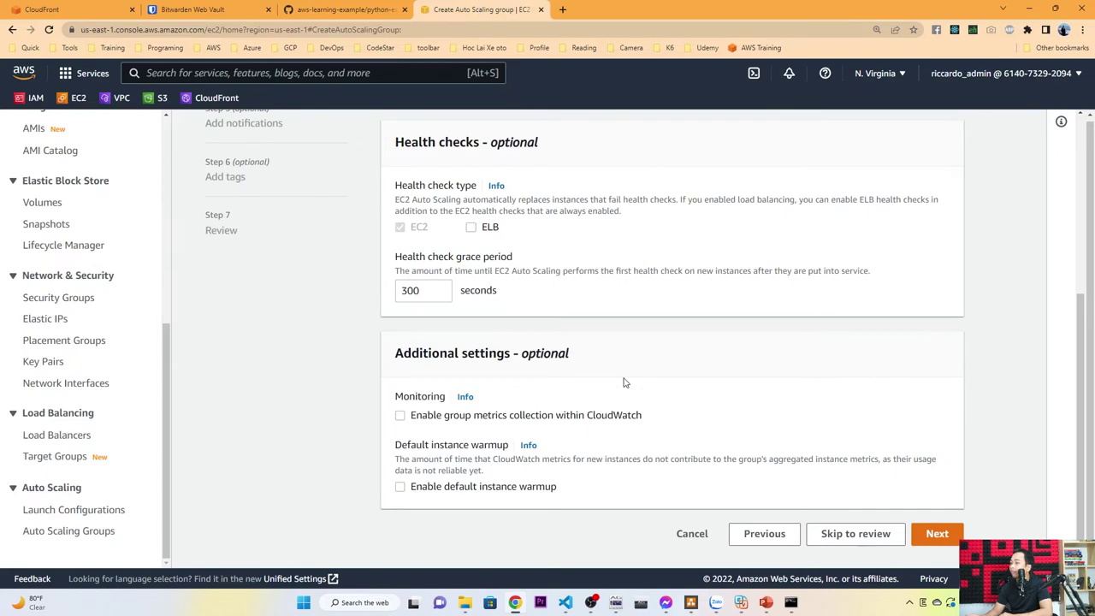
# - Keep no load balancer, ELB health checks off and a 300-second grace period, and continue to group size and scaling policies
pyautogui.scroll(3, 624, 383)
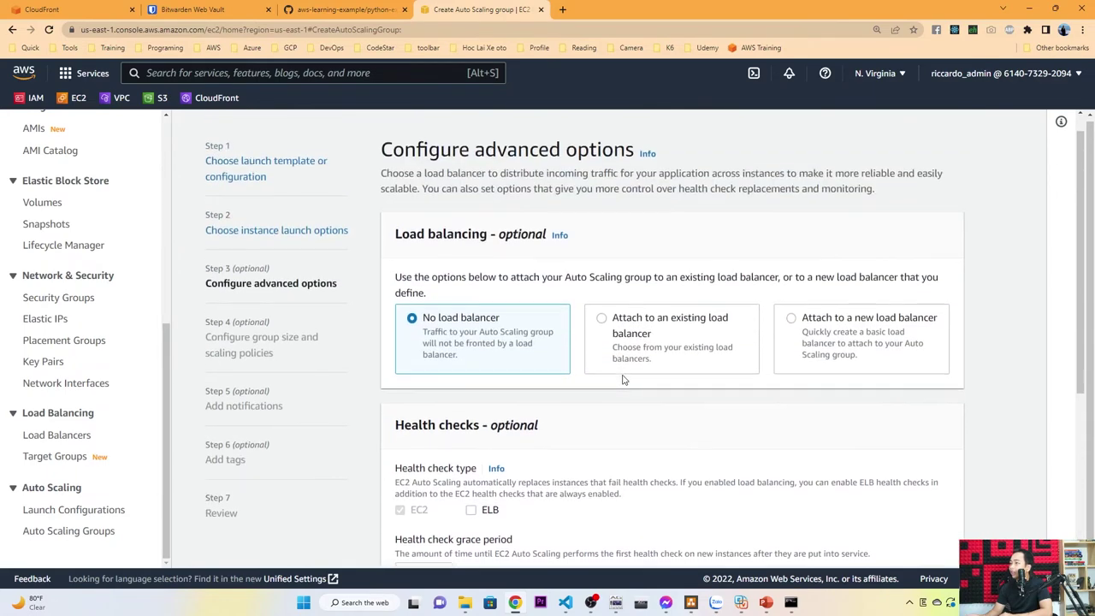
pyautogui.scroll(-3, 625, 380)
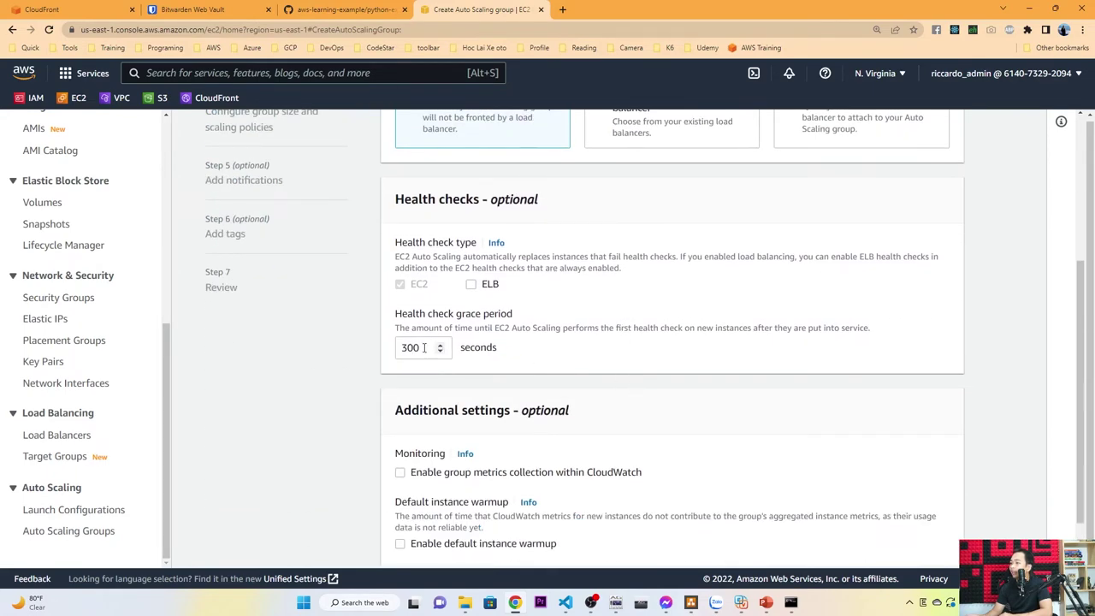
pyautogui.click(471, 285)
pyautogui.click(472, 285)
pyautogui.moveTo(428, 347); pyautogui.dragTo(371, 347)
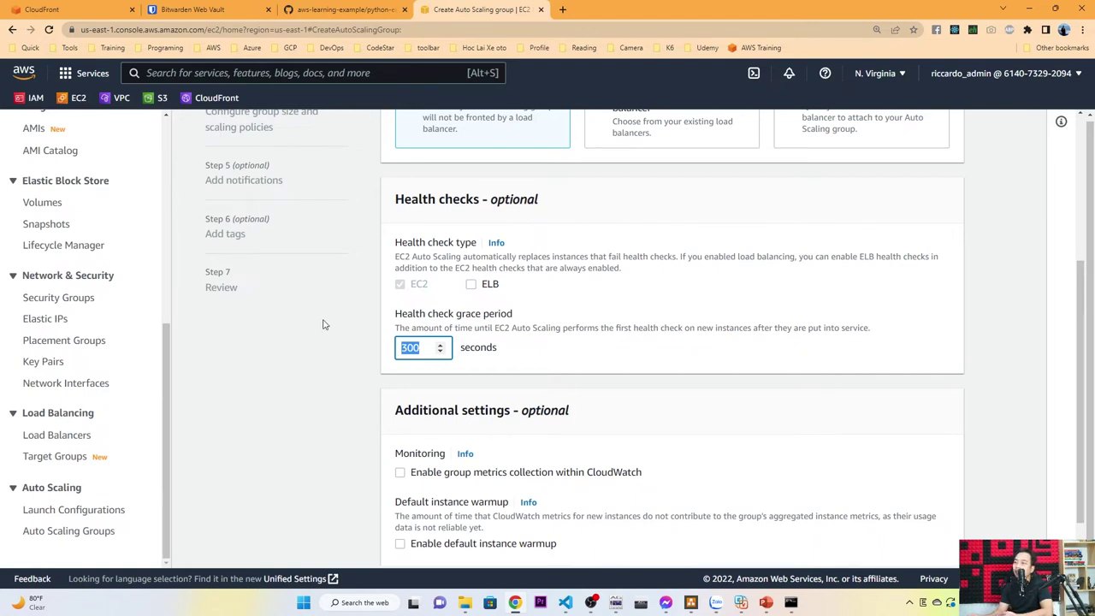
pyautogui.click(545, 371)
pyautogui.scroll(-2, 491, 342)
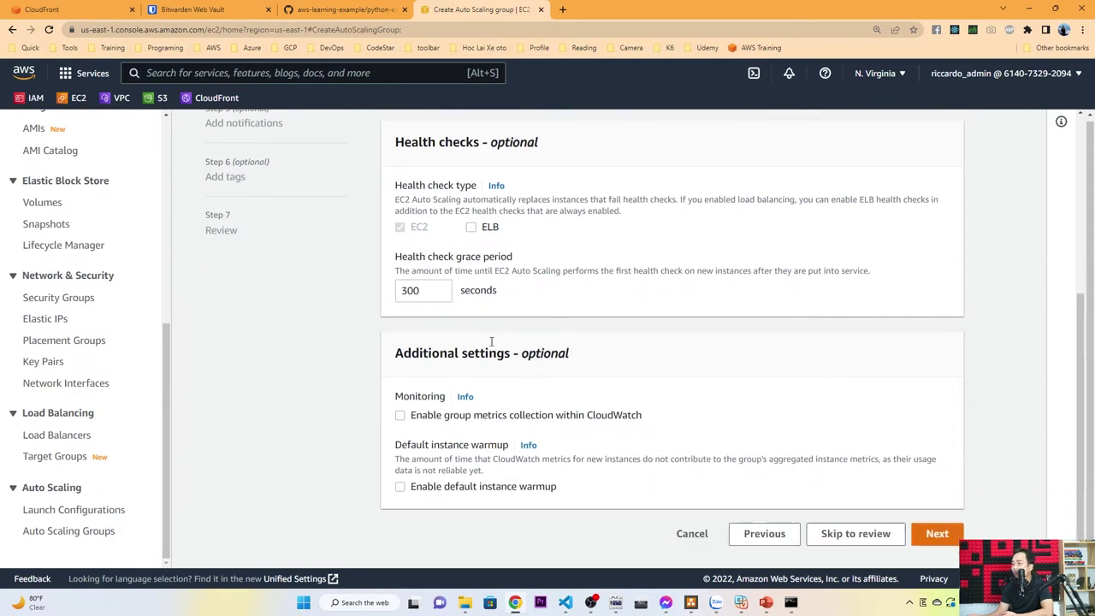
pyautogui.doubleClick(421, 291)
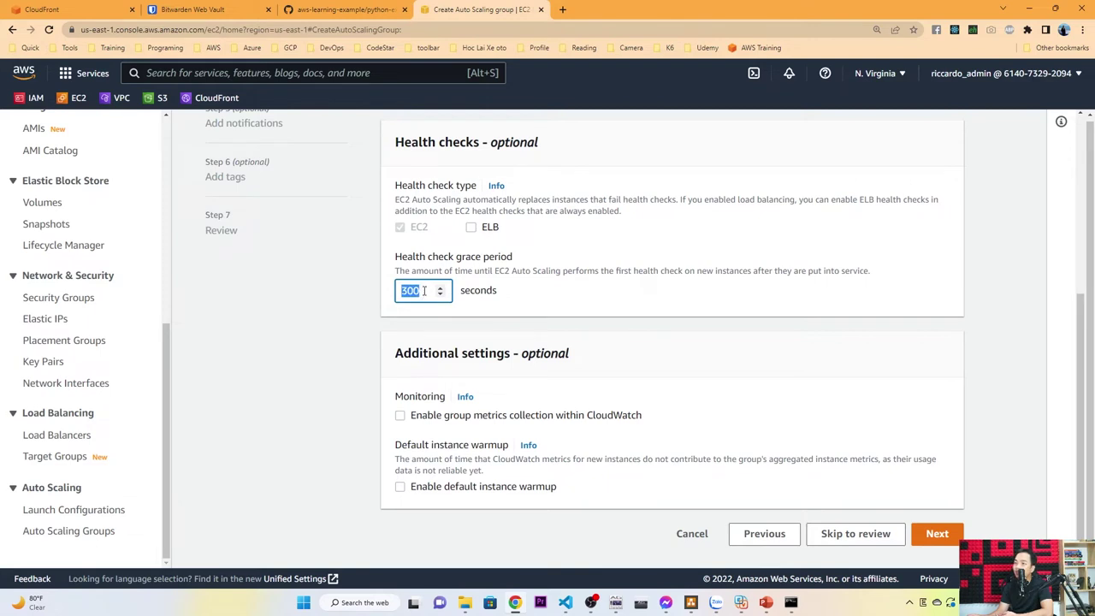
pyautogui.click(424, 291)
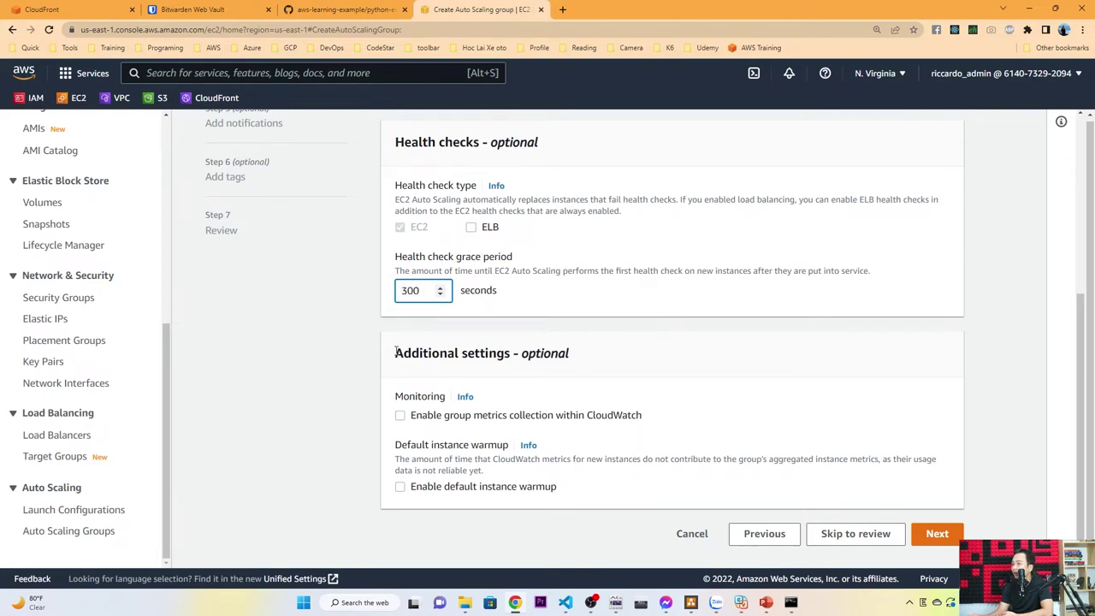
pyautogui.moveTo(396, 348); pyautogui.dragTo(631, 482)
pyautogui.click(610, 492)
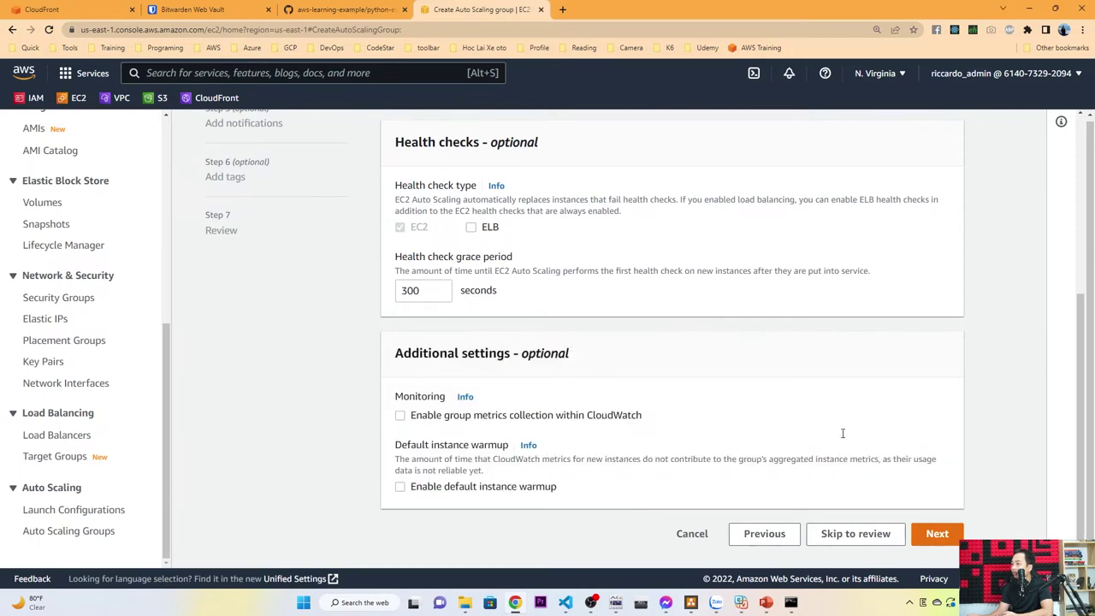
pyautogui.click(933, 533)
# - Examine the desired, minimum and maximum capacity settings for the group size
pyautogui.scroll(3, 575, 346)
pyautogui.scroll(1, 575, 347)
pyautogui.scroll(1, 516, 296)
pyautogui.scroll(-1, 513, 295)
pyautogui.moveTo(393, 246); pyautogui.dragTo(524, 449)
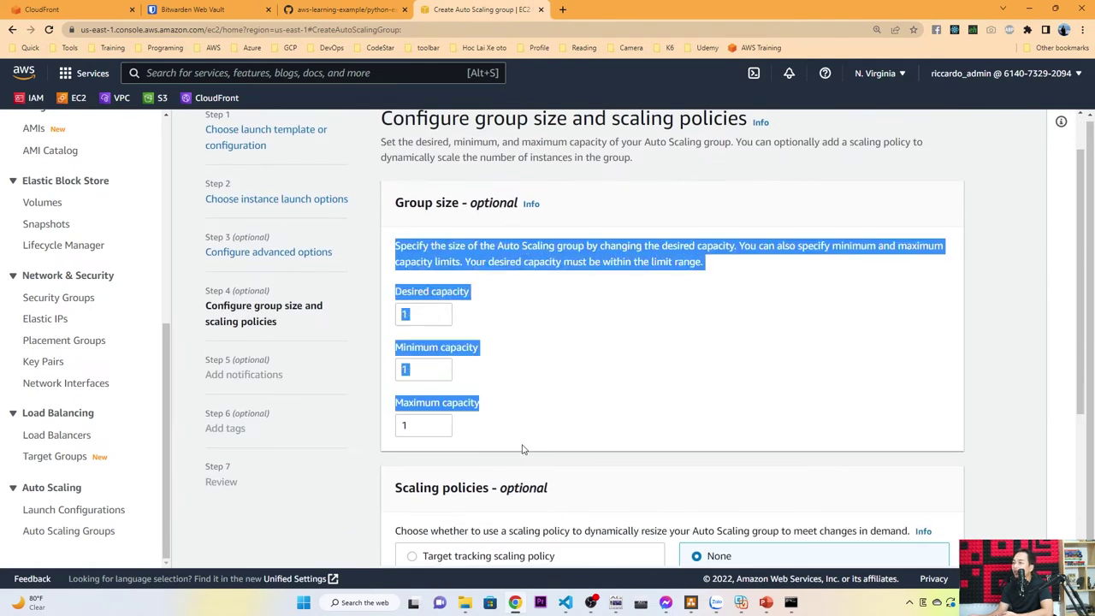
pyautogui.click(582, 352)
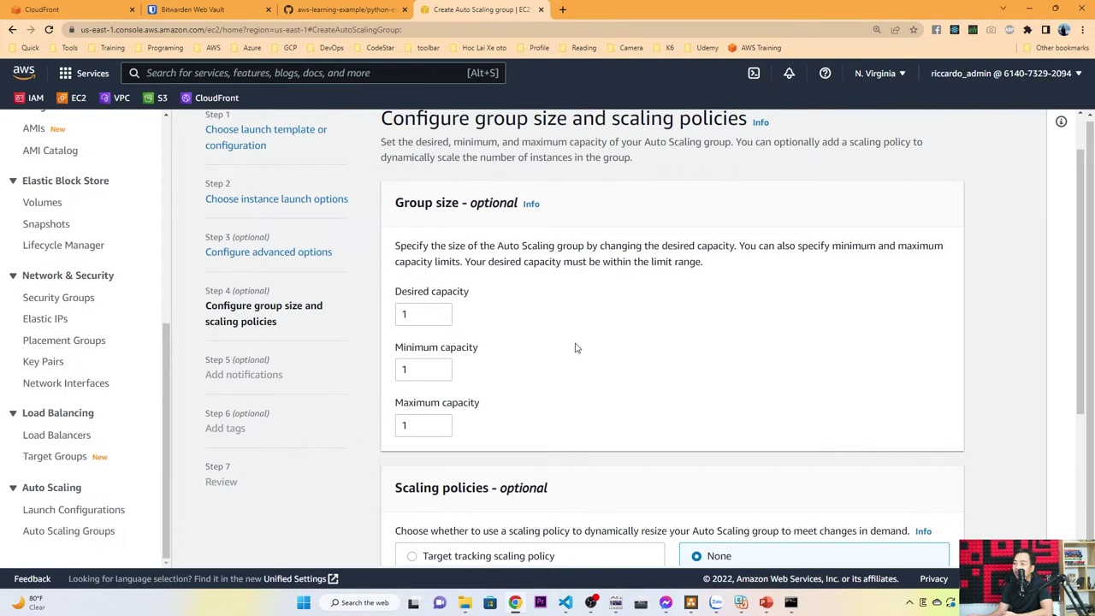
pyautogui.doubleClick(424, 319)
pyautogui.click(482, 325)
pyautogui.doubleClick(438, 368)
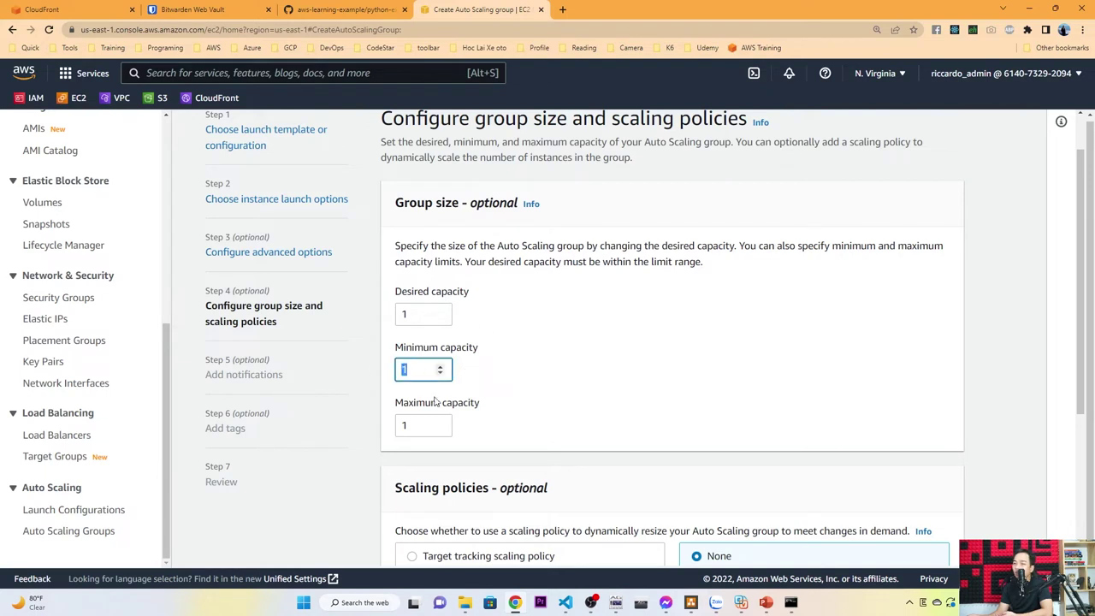
pyautogui.doubleClick(439, 425)
pyautogui.click(537, 389)
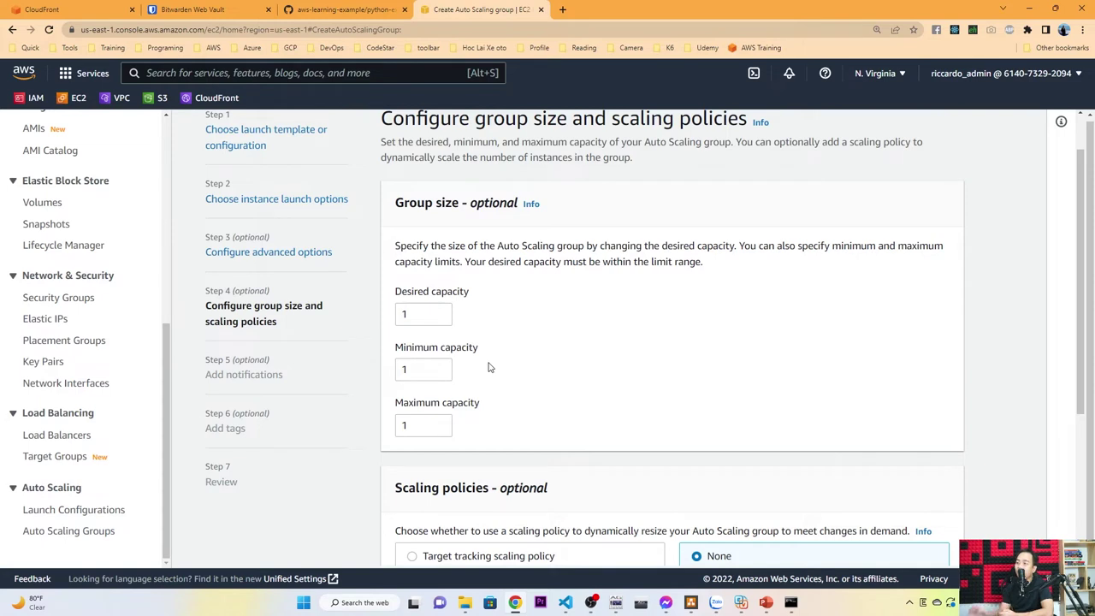
# - Set the group's maximum capacity to 5
pyautogui.doubleClick(440, 426)
pyautogui.write('5')
pyautogui.click(496, 403)
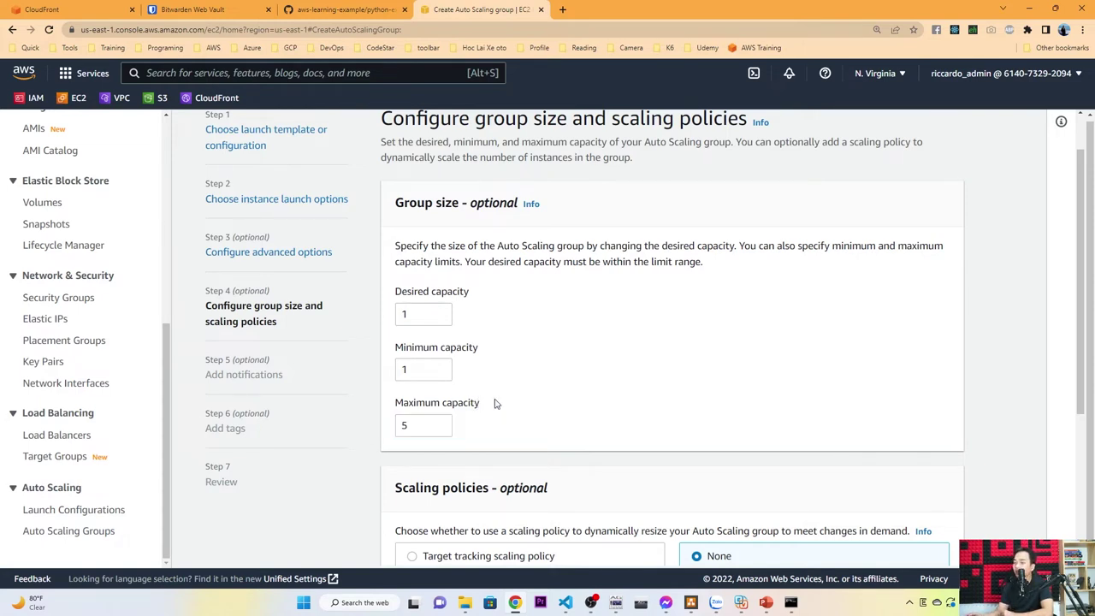
# - Set the group's minimum capacity to 2 and its desired capacity to 2
pyautogui.click(424, 425)
pyautogui.click(354, 422)
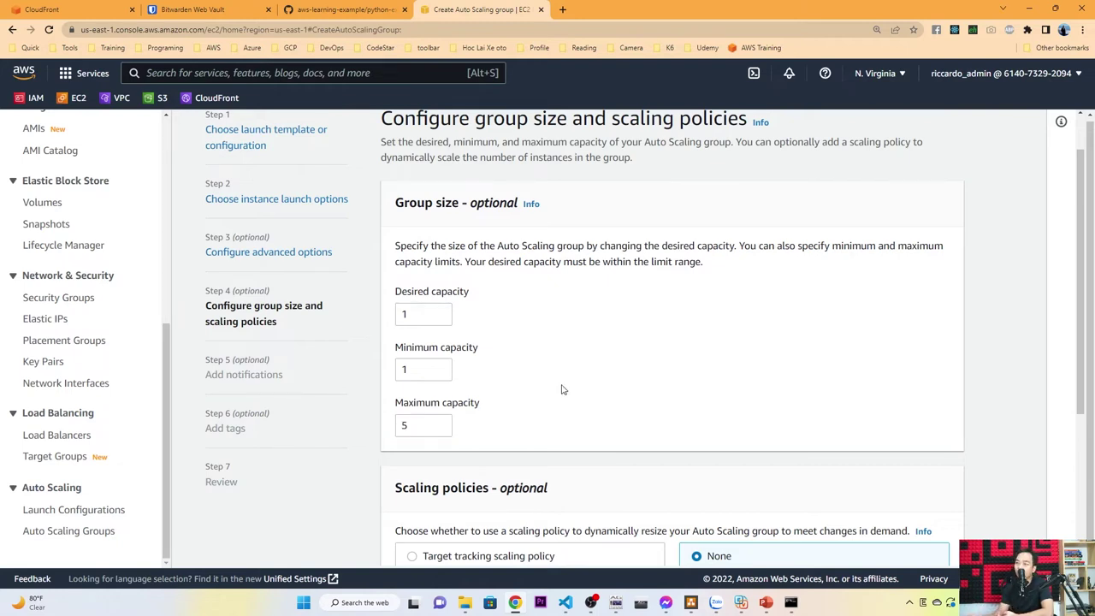
pyautogui.doubleClick(416, 367)
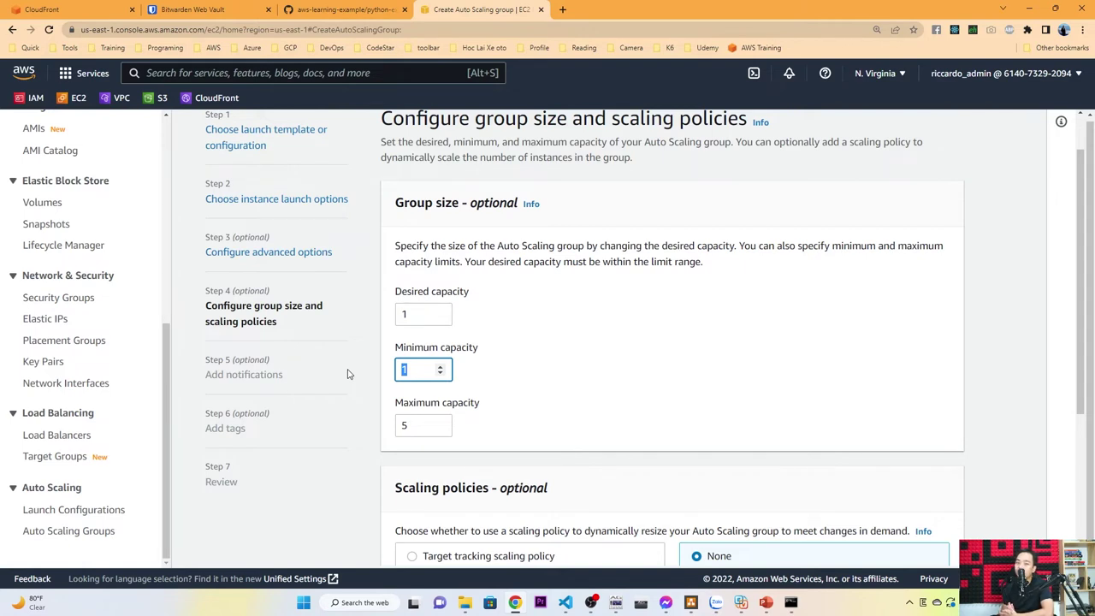
pyautogui.write('2')
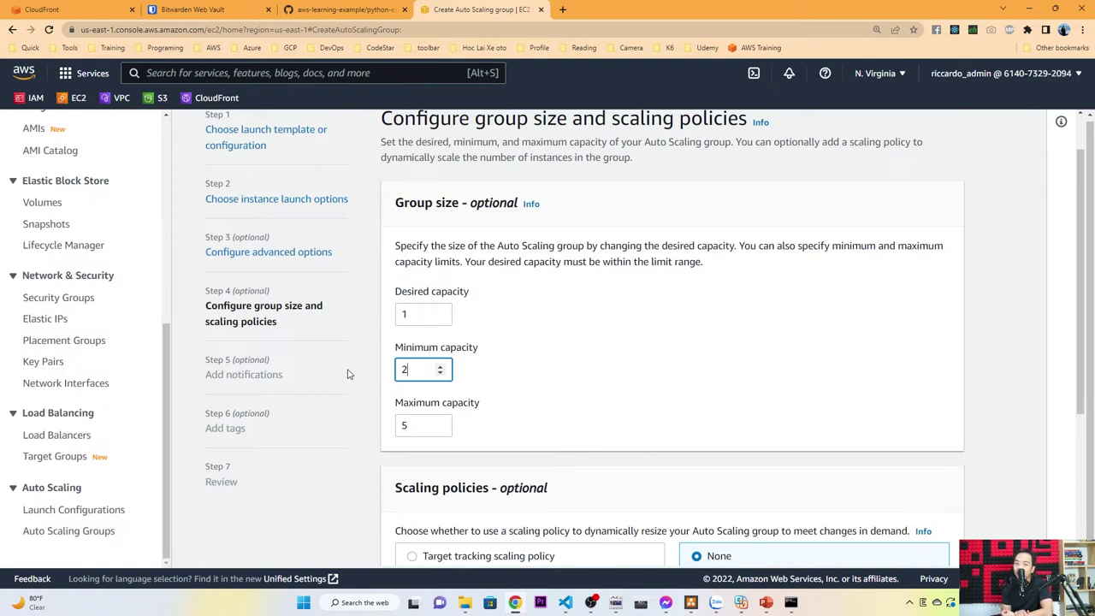
pyautogui.click(530, 380)
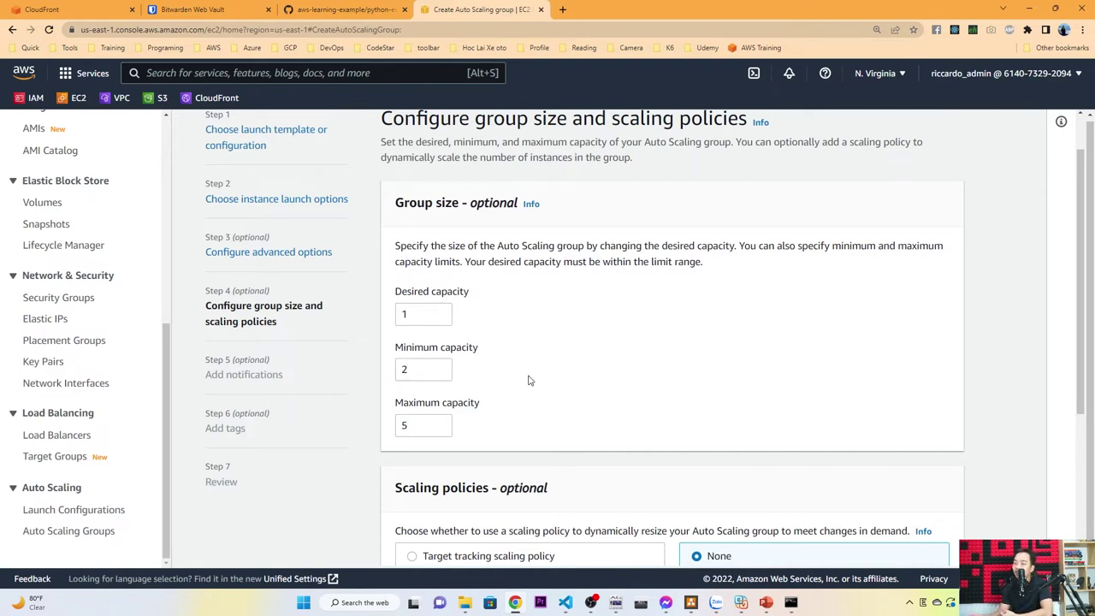
pyautogui.doubleClick(404, 314)
pyautogui.write('2')
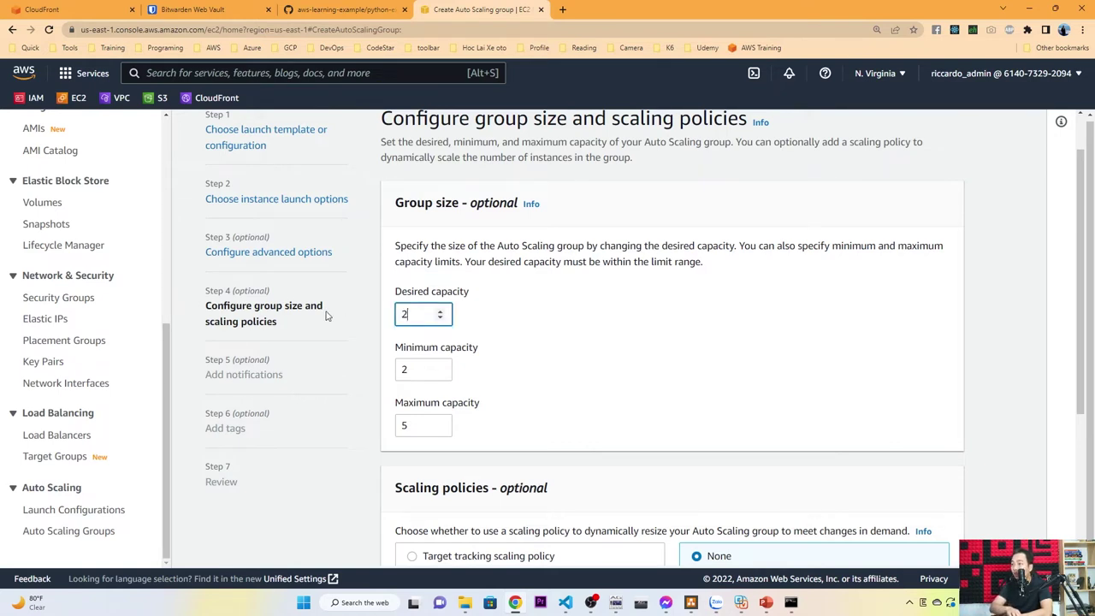
pyautogui.click(601, 350)
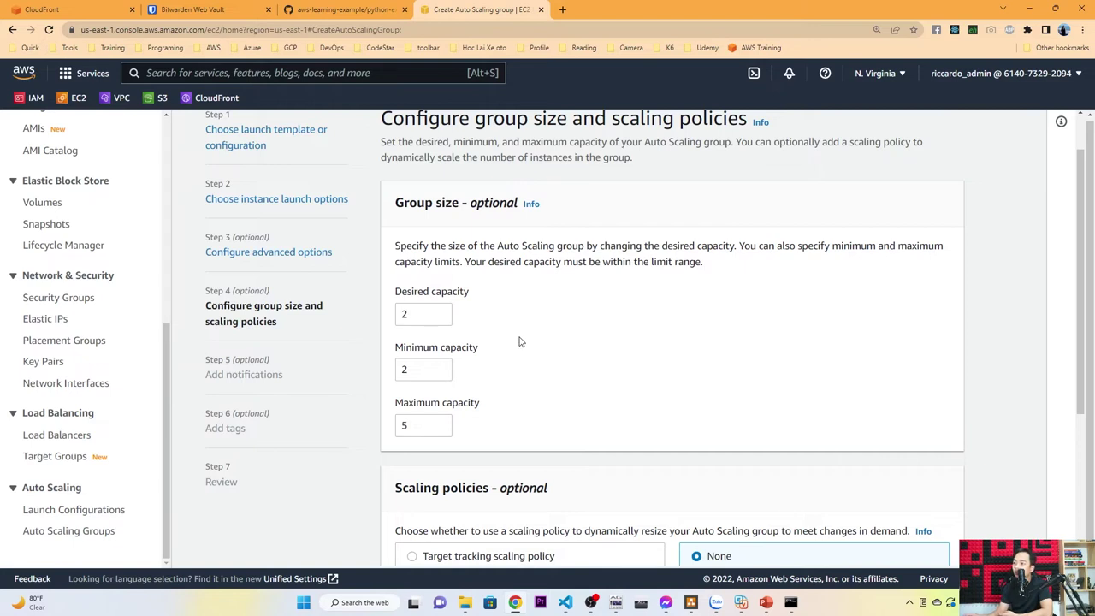
# - Set the group's maximum capacity to 4
pyautogui.doubleClick(418, 371)
pyautogui.click(553, 347)
pyautogui.doubleClick(418, 312)
pyautogui.doubleClick(415, 425)
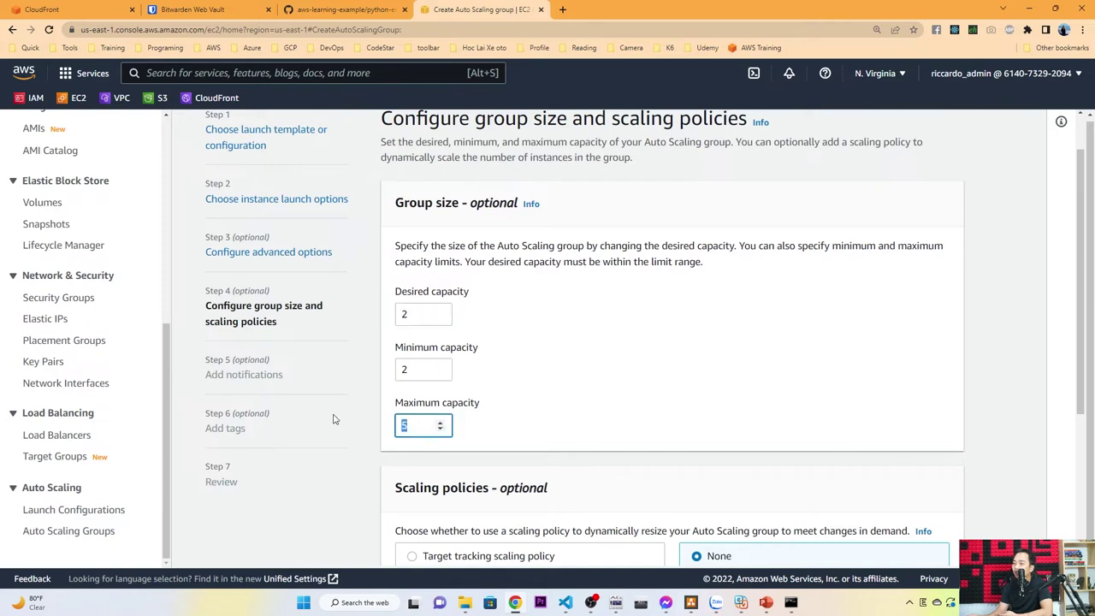
pyautogui.write('4')
pyautogui.click(531, 374)
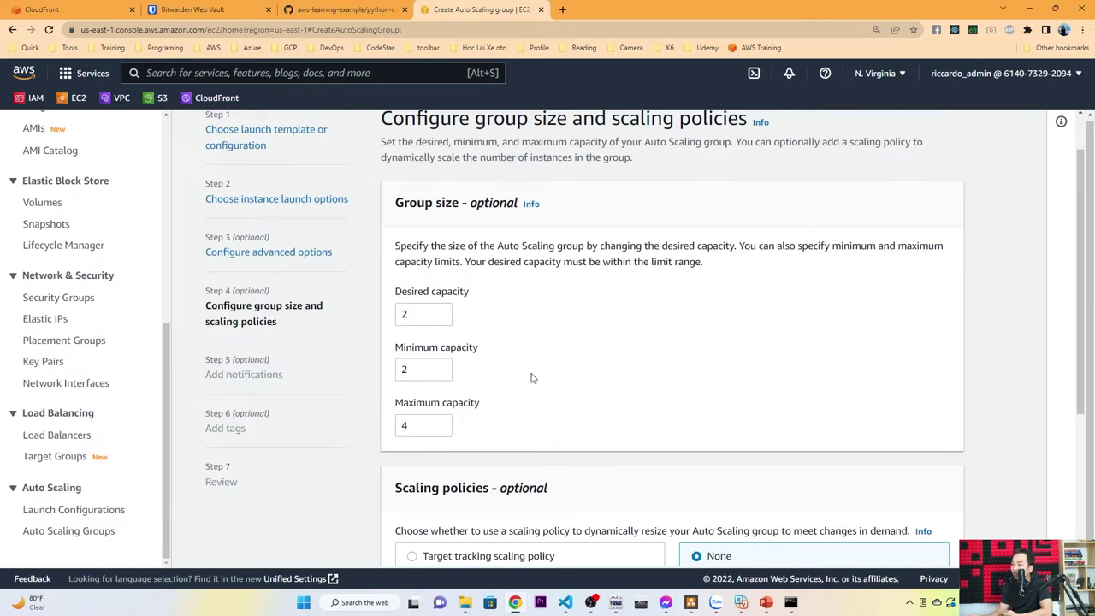
# - Check the scaling policy options, and switch to the PowerPoint deck to read the No Scale, Manually Scaling and Dynamic Scaling methods
pyautogui.scroll(-1, 564, 336)
pyautogui.scroll(-2, 563, 336)
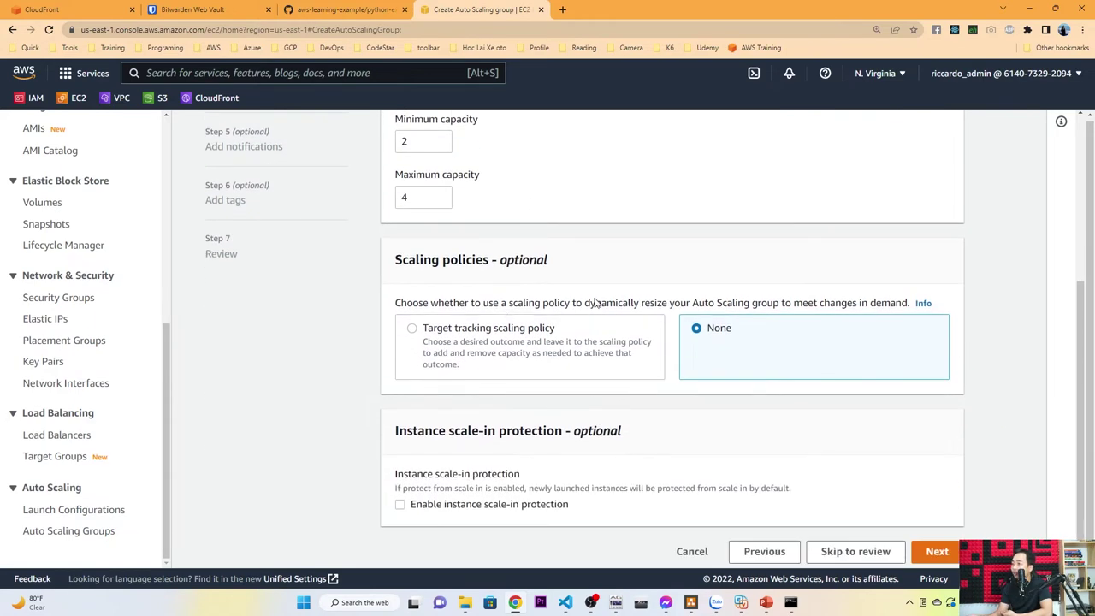
pyautogui.scroll(-1, 571, 301)
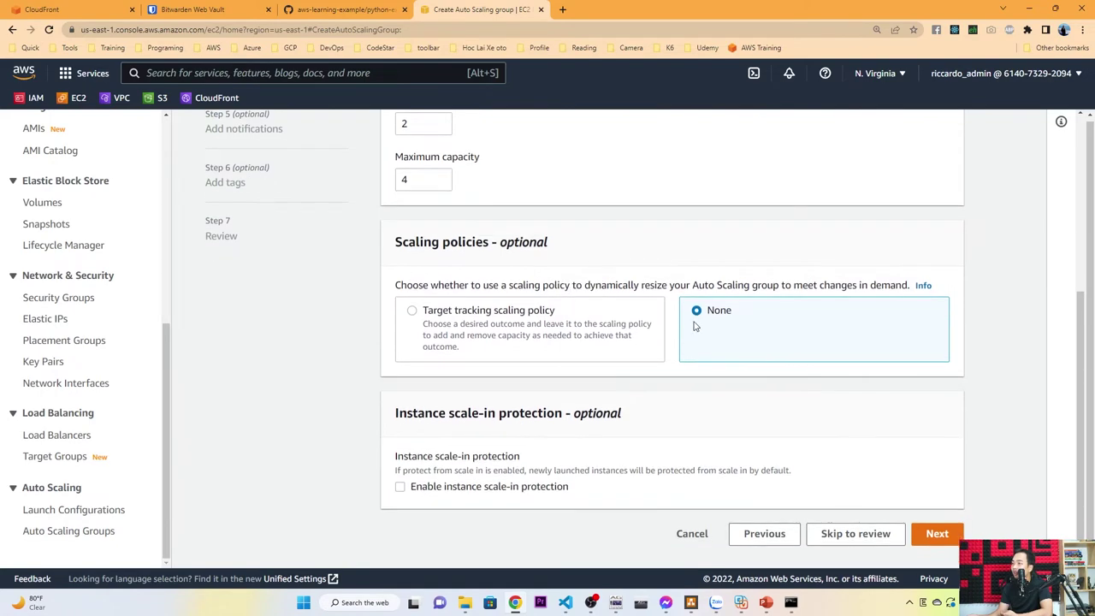
pyautogui.click(767, 603)
pyautogui.scroll(3, 329, 308)
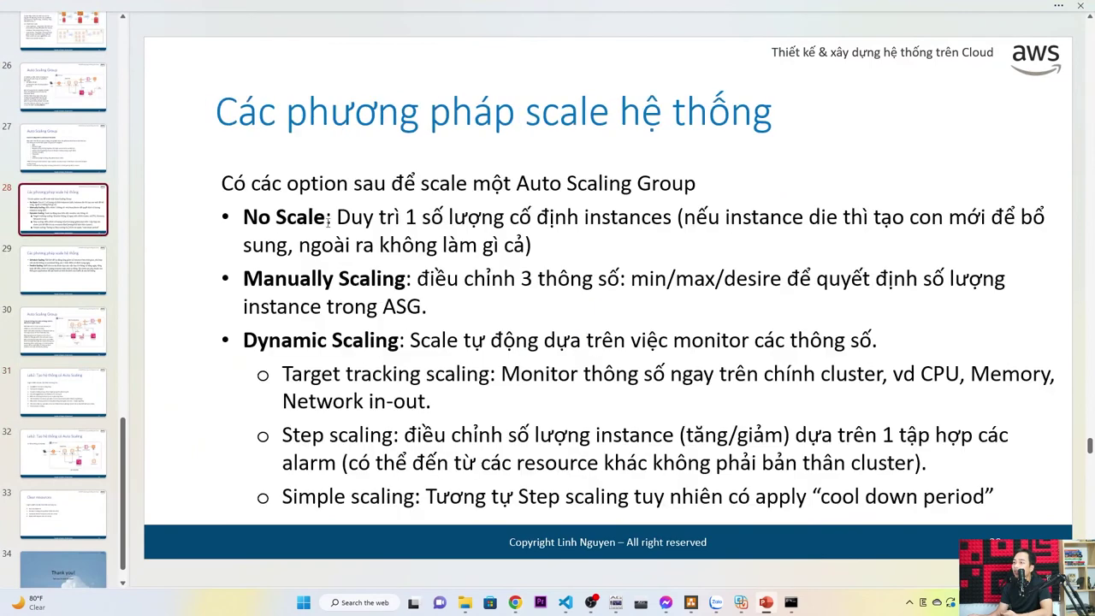
pyautogui.moveTo(332, 218); pyautogui.dragTo(575, 245)
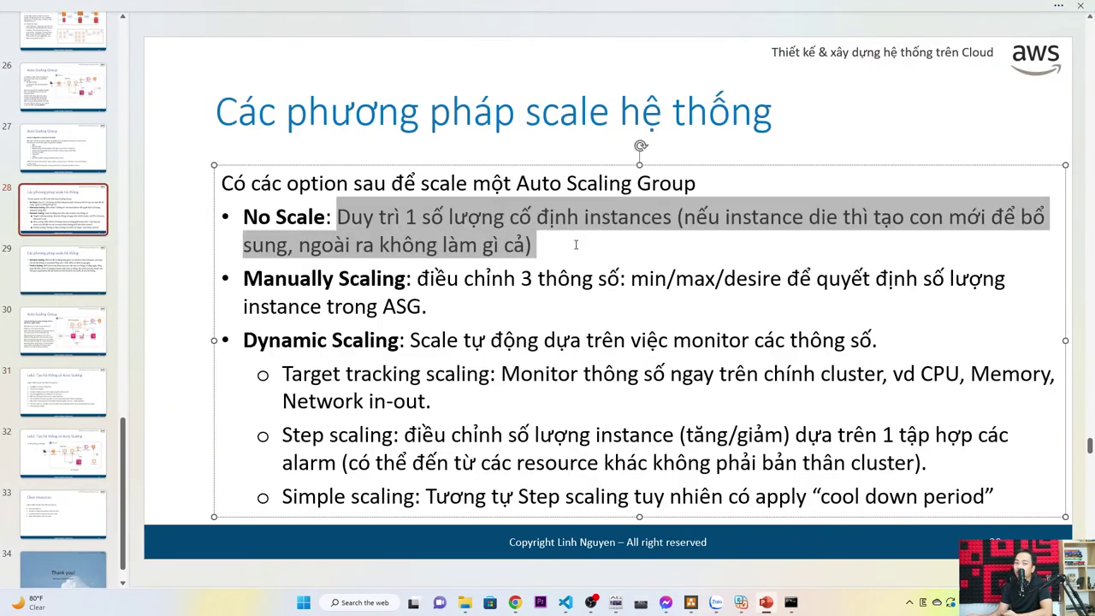
pyautogui.click(581, 249)
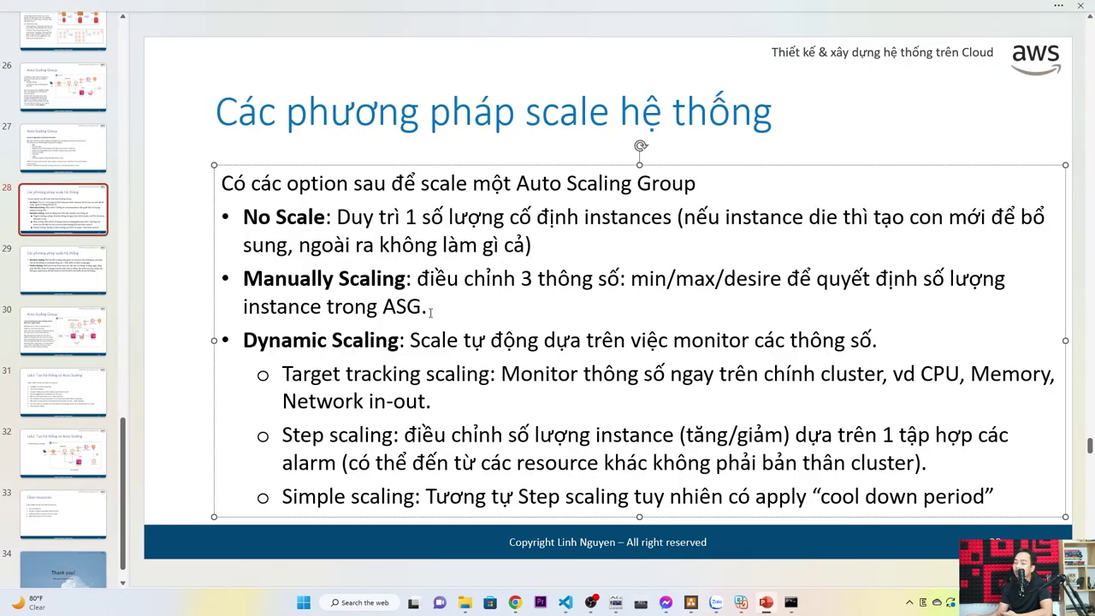
pyautogui.moveTo(465, 306); pyautogui.dragTo(254, 285)
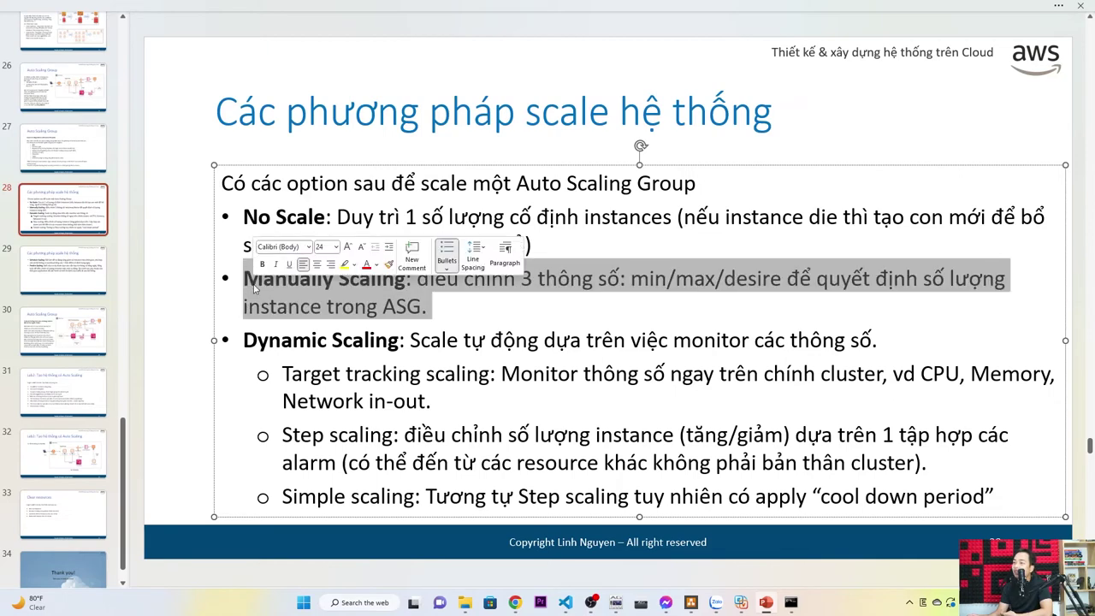
pyautogui.click(358, 289)
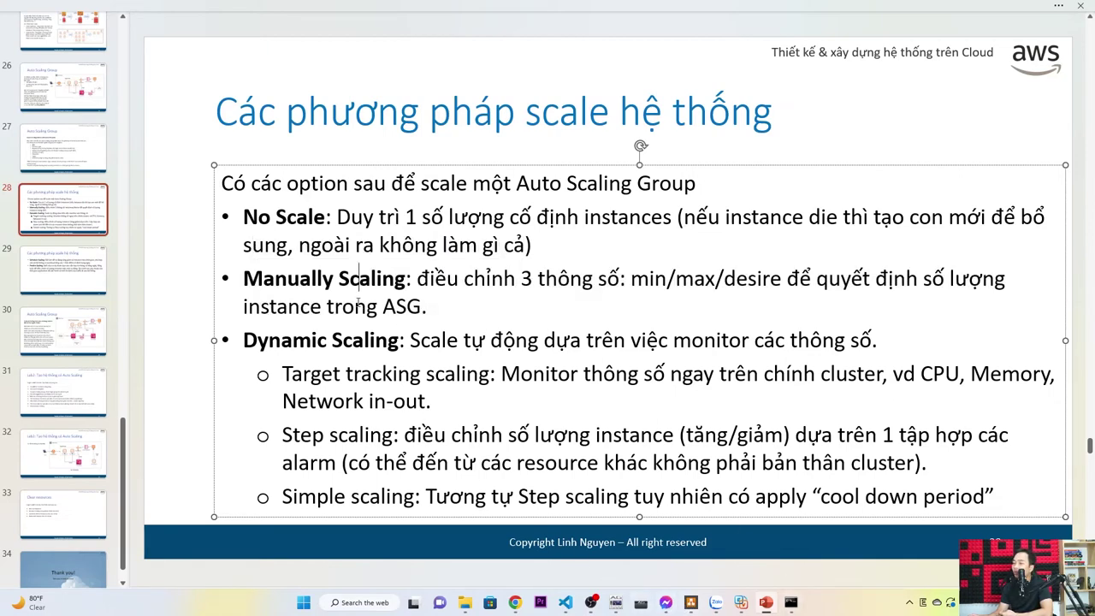
pyautogui.doubleClick(330, 280)
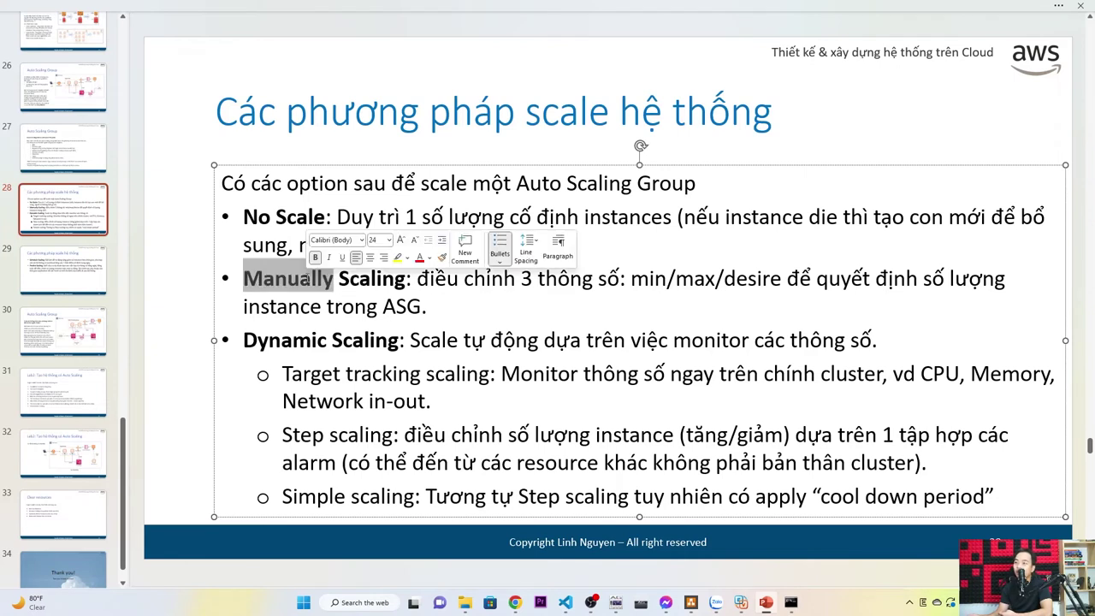
pyautogui.click(430, 280)
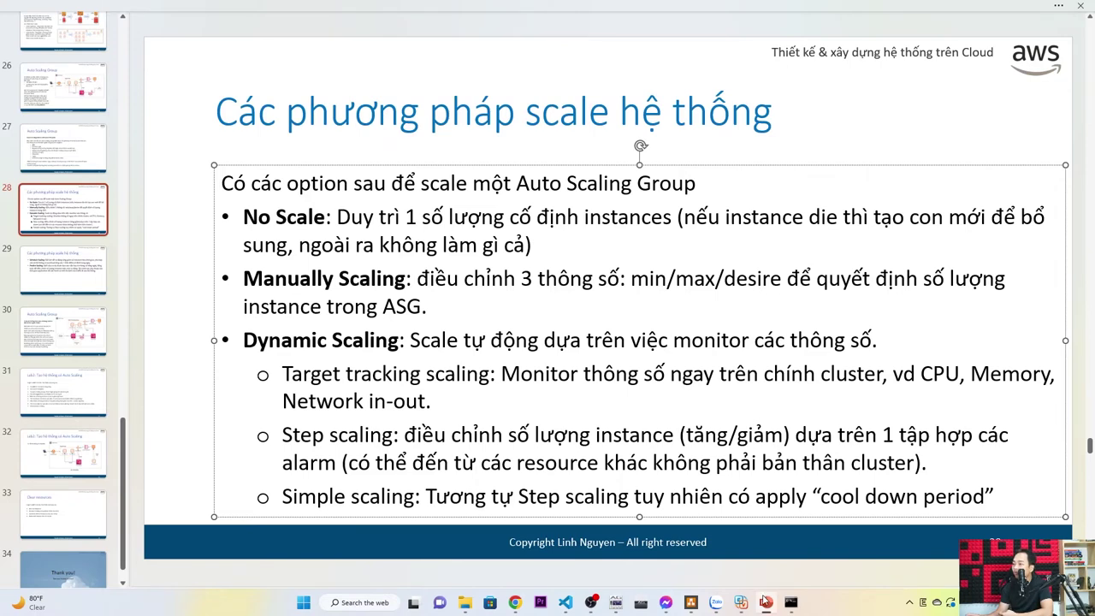
pyautogui.moveTo(768, 605)
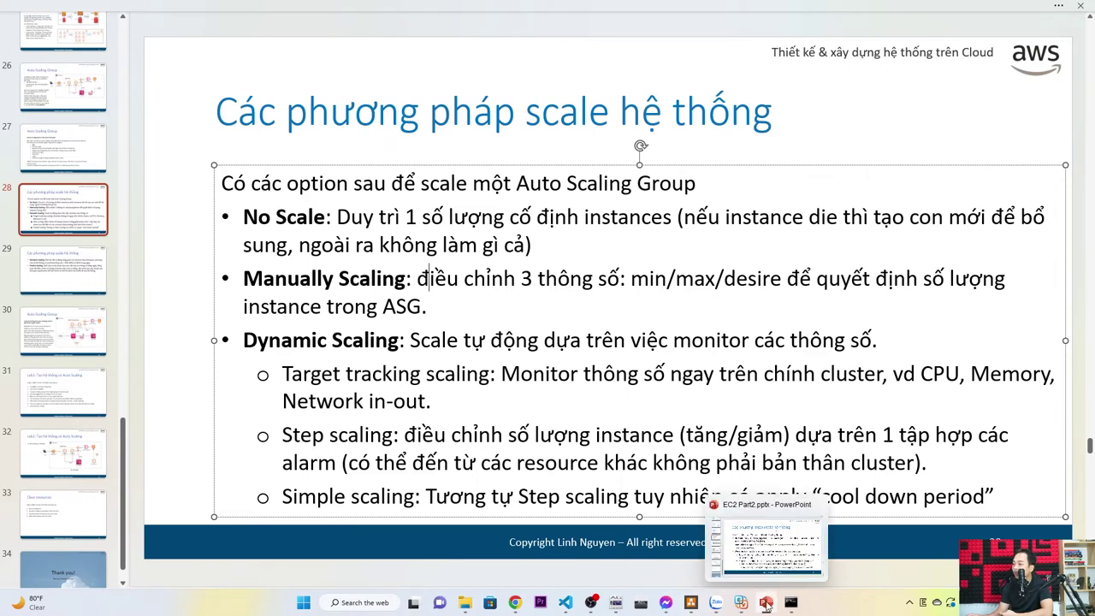
# - Switch back to Chrome and keep the group's scaling policy set to None
pyautogui.click(515, 606)
pyautogui.scroll(2, 445, 343)
pyautogui.scroll(-1, 445, 342)
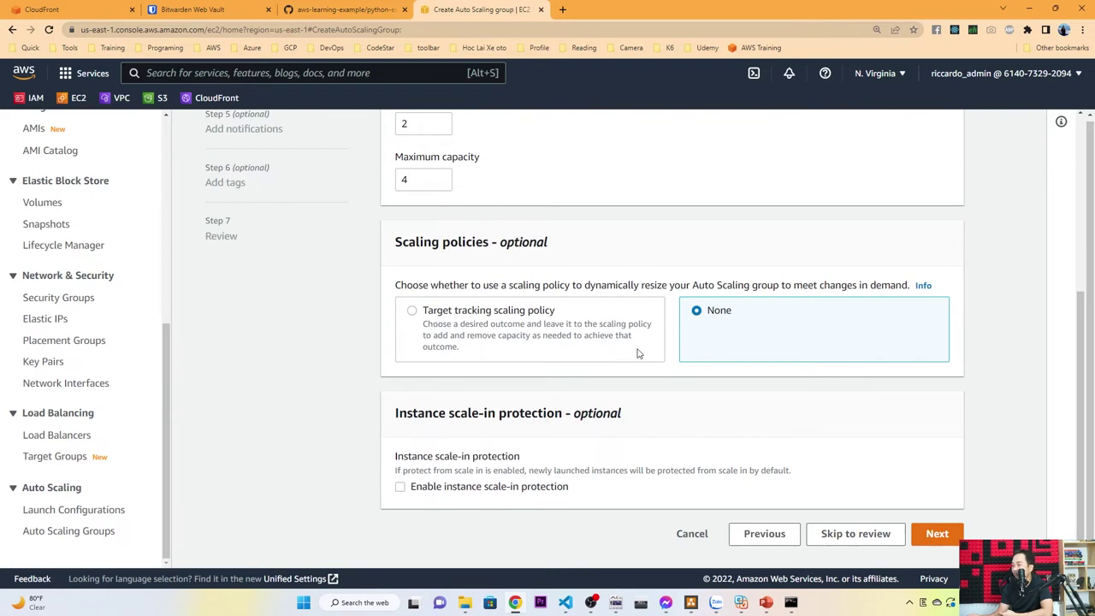
pyautogui.click(399, 487)
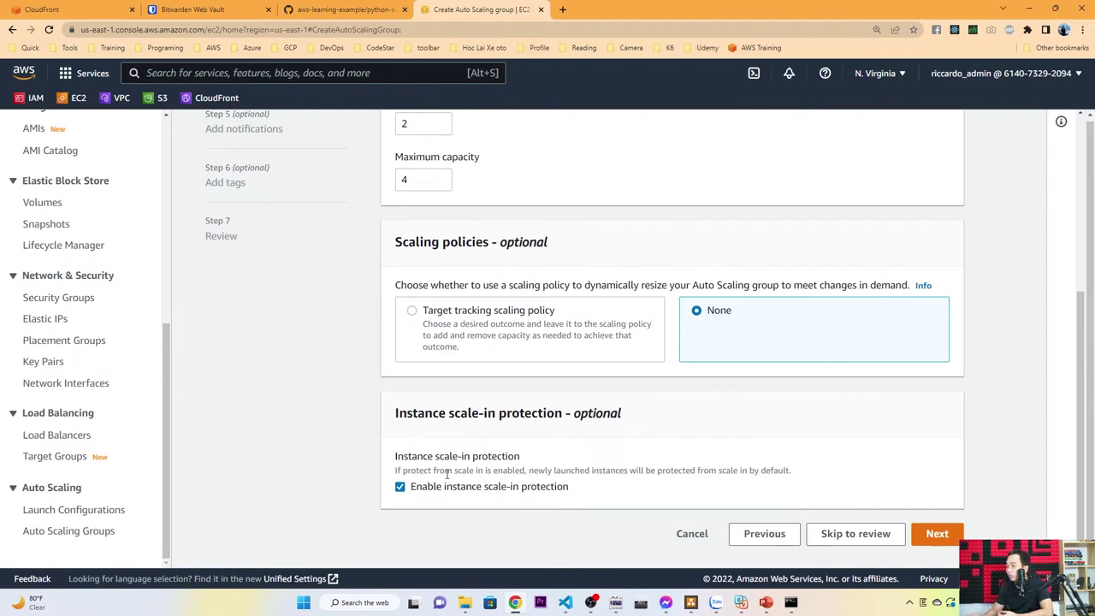
pyautogui.click(402, 491)
pyautogui.click(402, 491)
pyautogui.moveTo(656, 470); pyautogui.dragTo(799, 472)
pyautogui.click(709, 466)
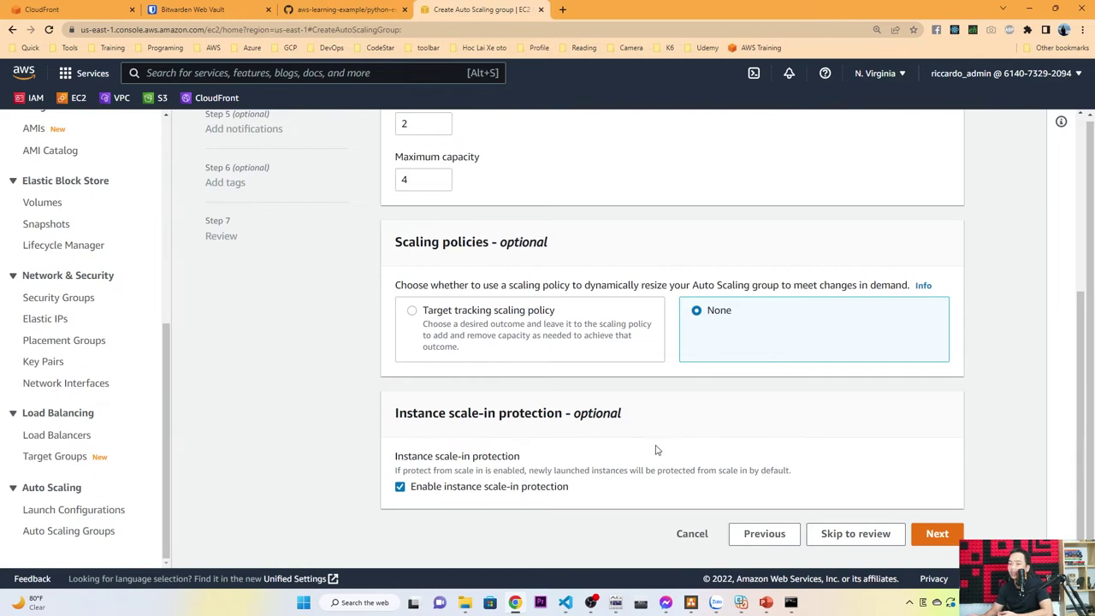
pyautogui.click(402, 490)
# - Finish the group size and scaling settings, and continue past notifications without adding any
pyautogui.click(939, 533)
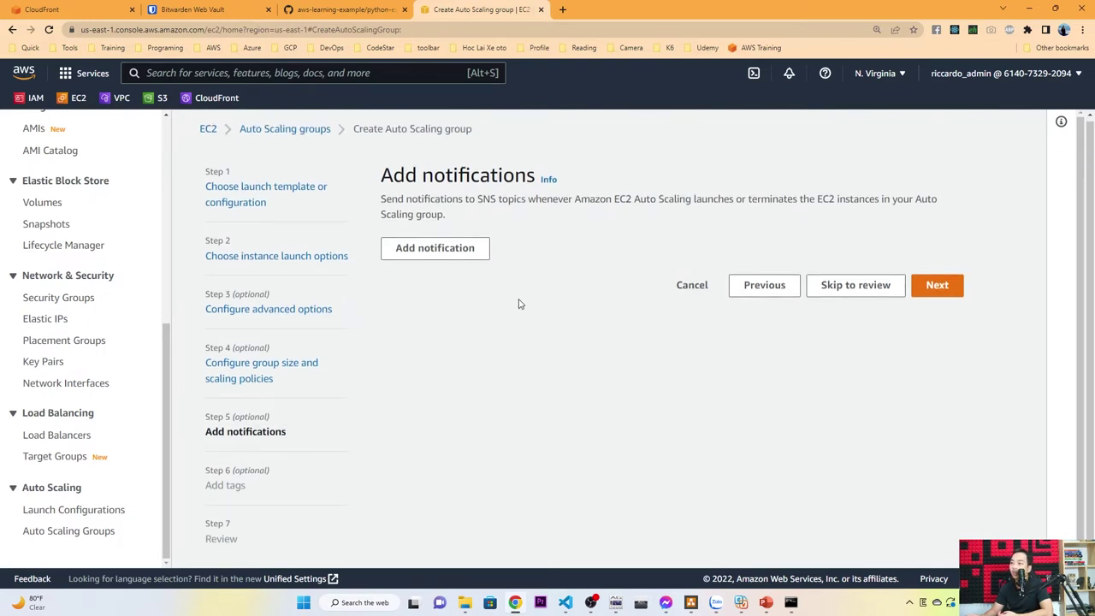
pyautogui.click(938, 287)
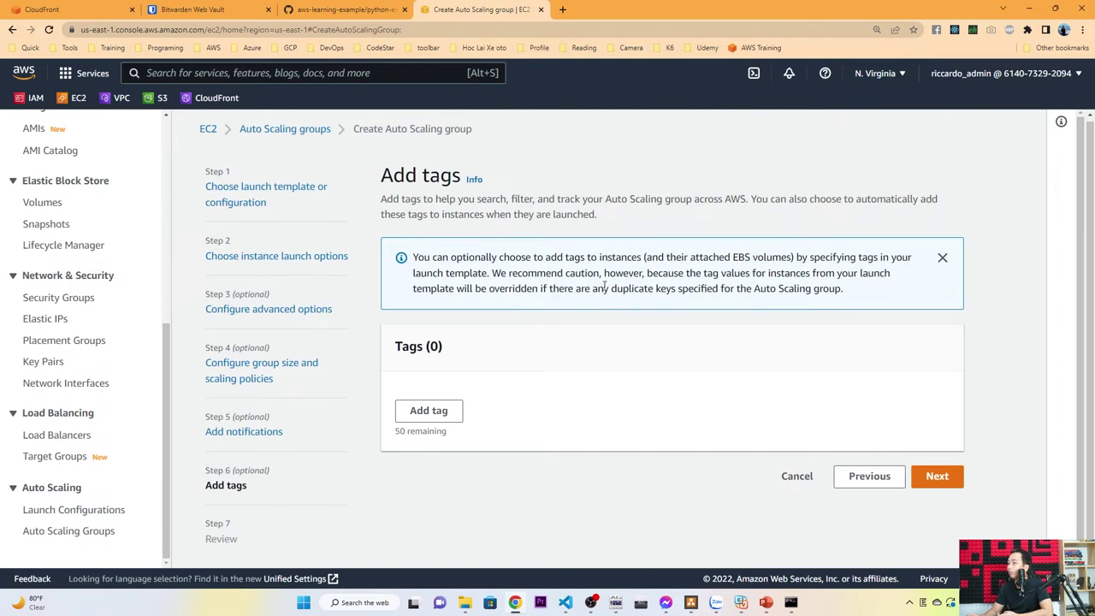
pyautogui.click(428, 411)
pyautogui.scroll(-1, 527, 330)
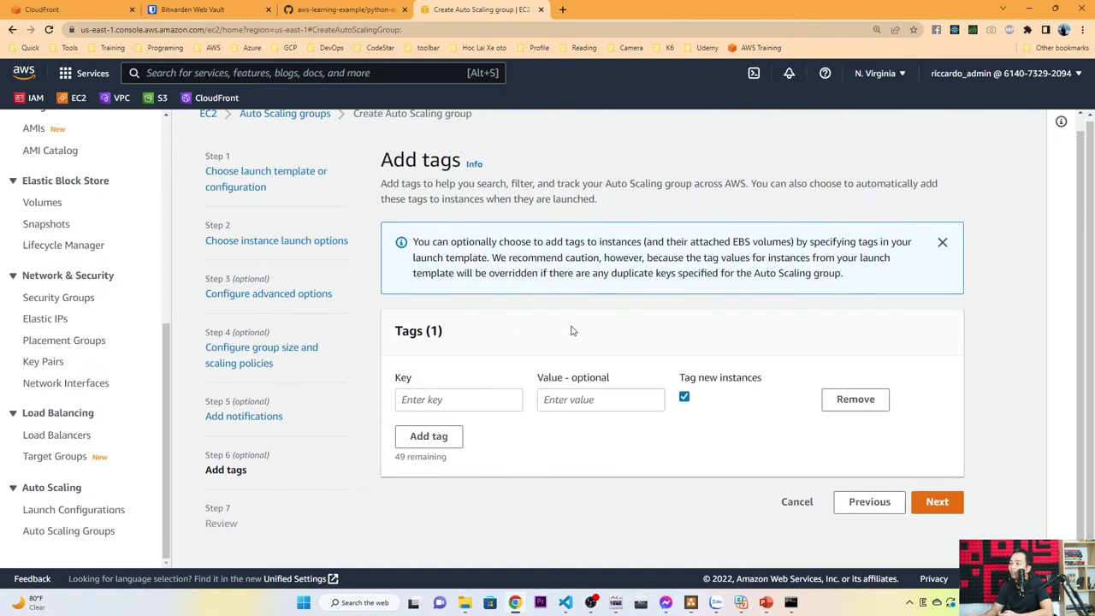
pyautogui.click(856, 400)
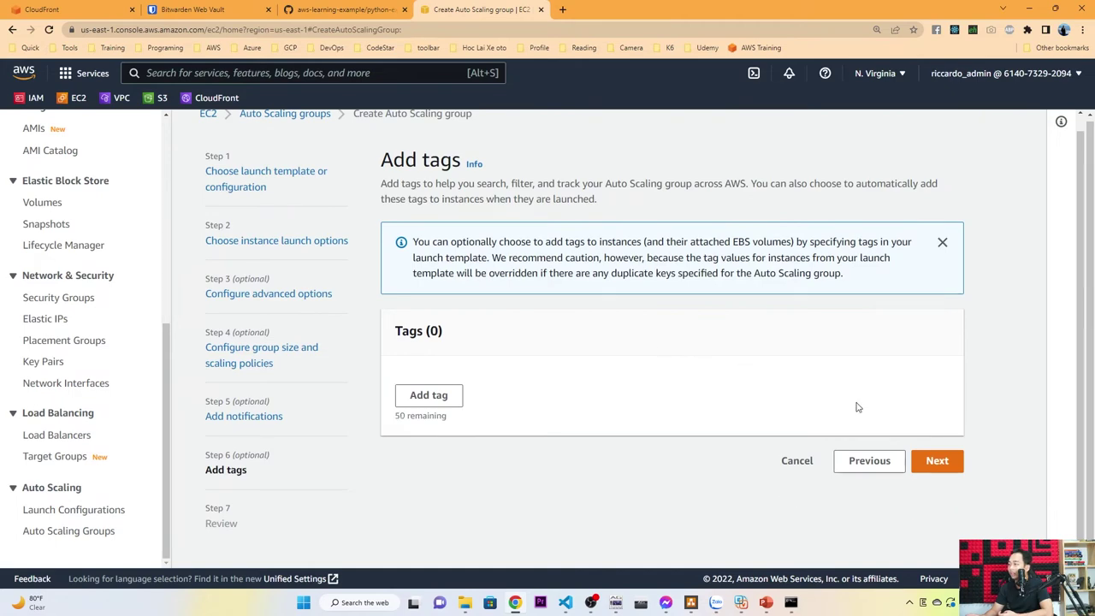
# - Continue without tags, review the full configuration and create the Auto Scaling group
pyautogui.click(942, 458)
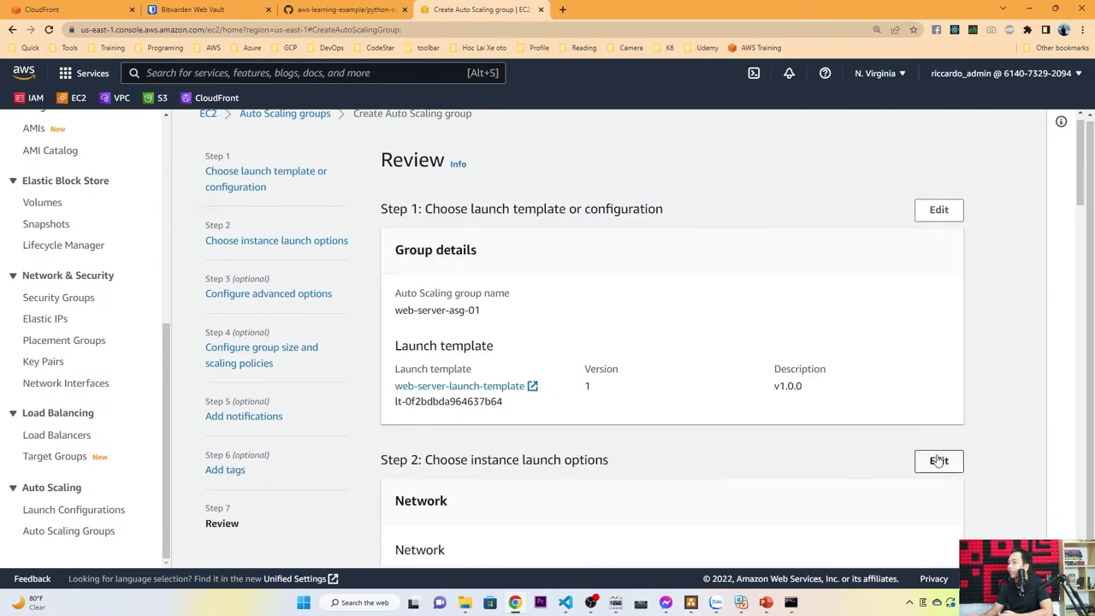
pyautogui.scroll(-15, 609, 342)
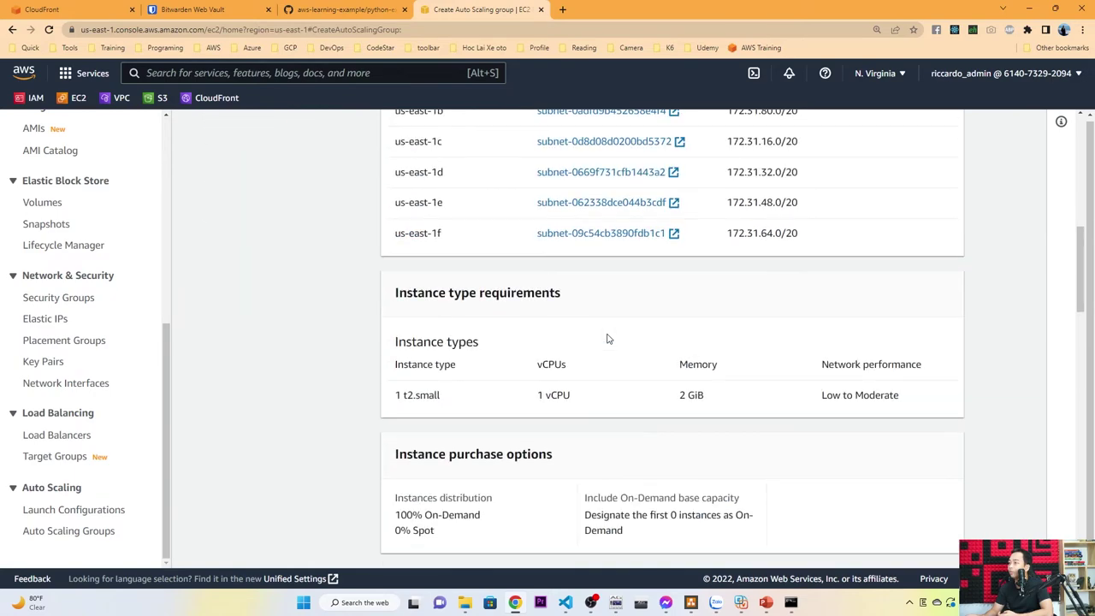
pyautogui.scroll(-10, 608, 338)
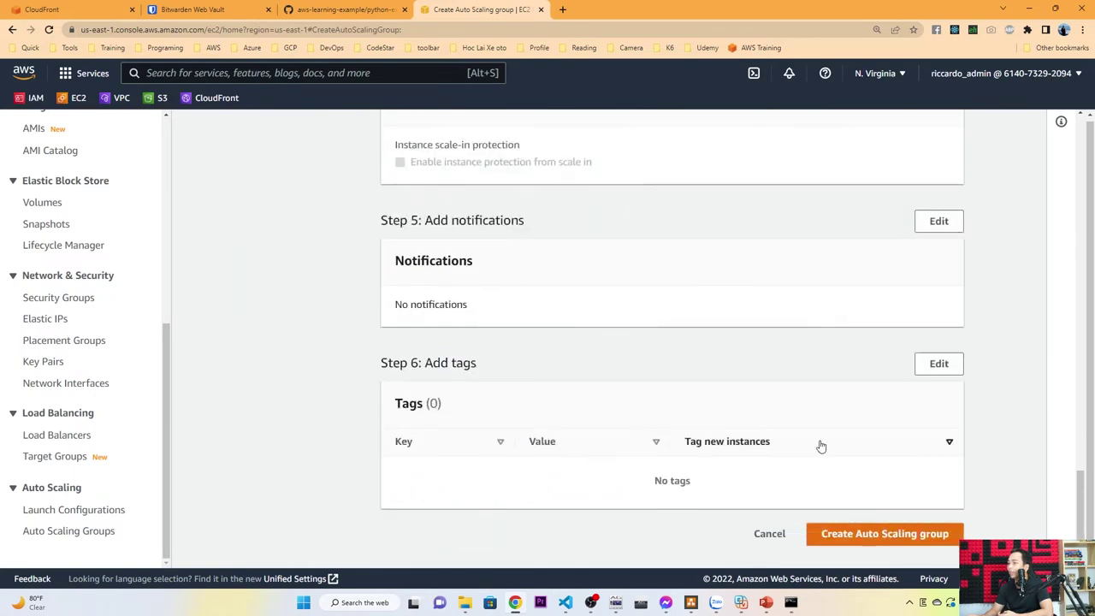
pyautogui.click(872, 538)
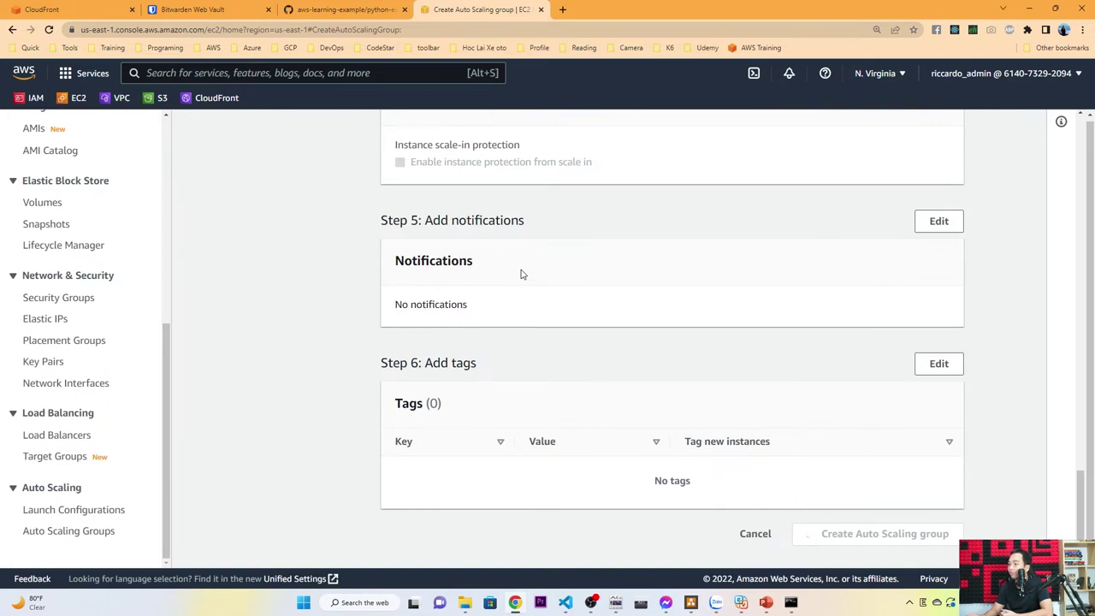
# - Check the Lab2 task list slide in PowerPoint, and return to the Auto Scaling groups list in Chrome
pyautogui.click(766, 602)
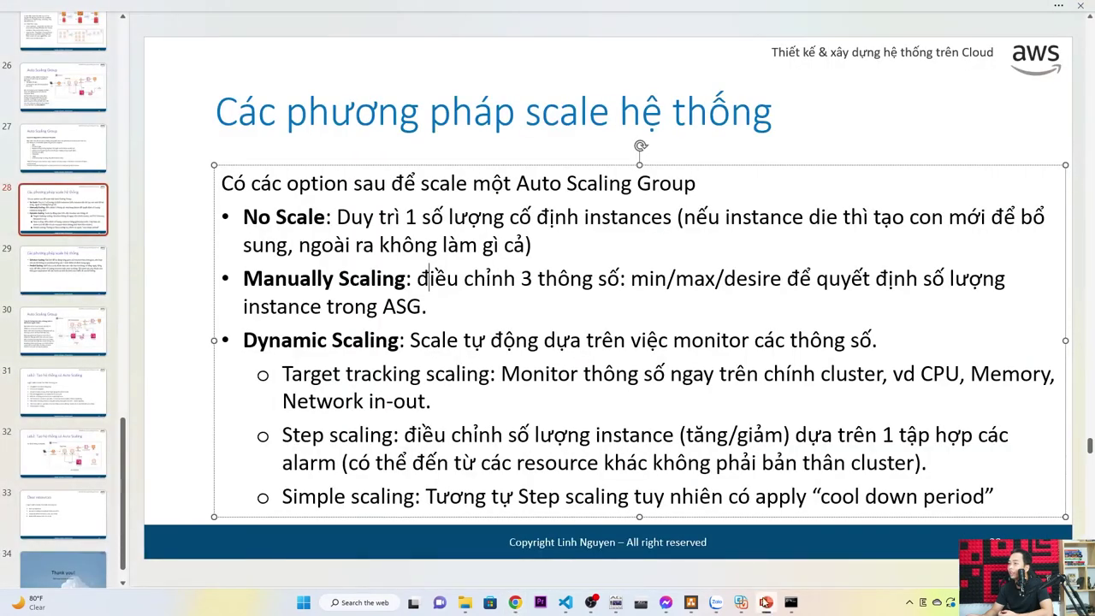
pyautogui.press('pagedown')
pyautogui.press('pagedown')
pyautogui.press('pagedown')
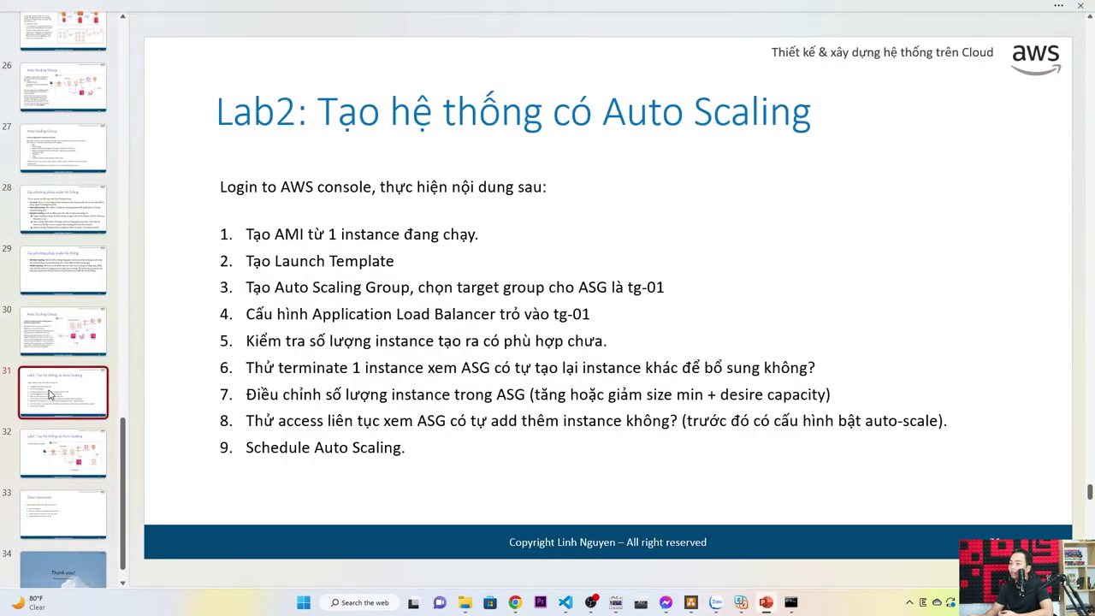
pyautogui.click(766, 603)
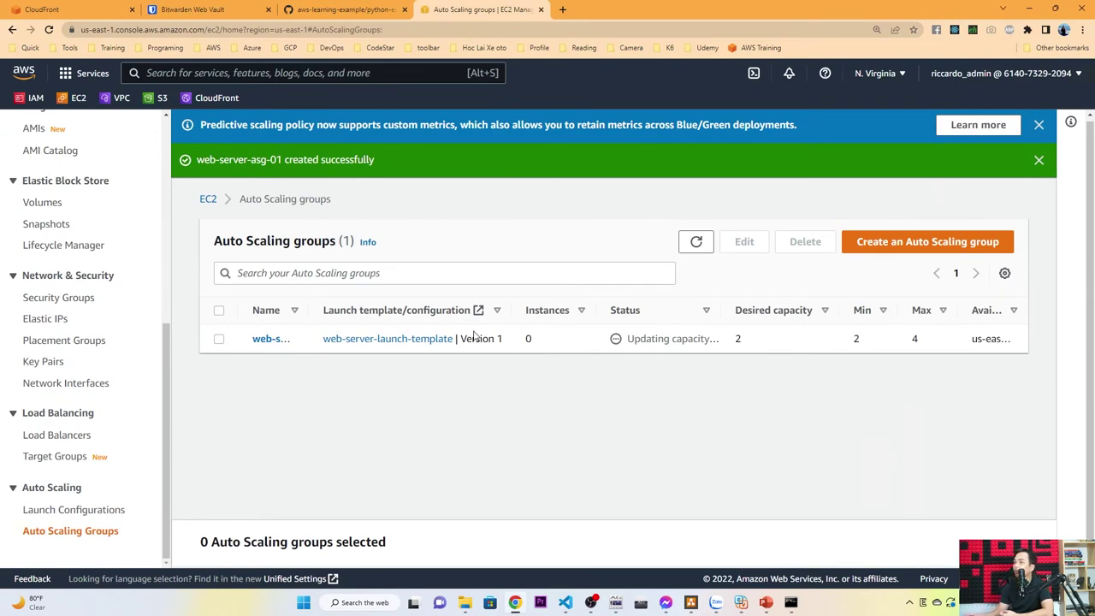
# - Dismiss both banners above the Auto Scaling groups list and widen its Name column to fit the group name
pyautogui.click(1039, 159)
pyautogui.click(1039, 124)
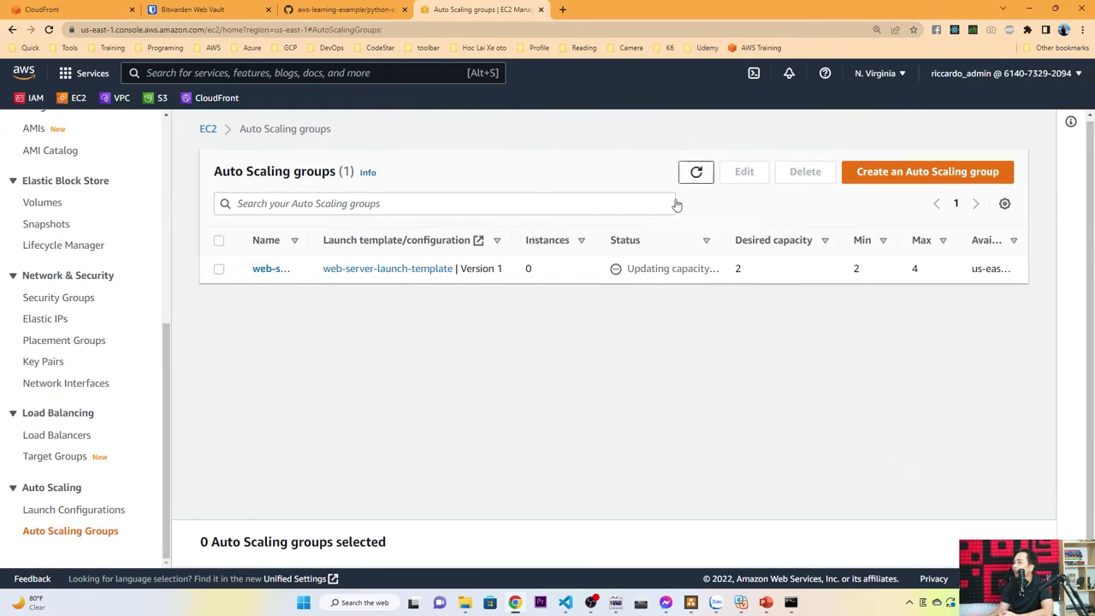
pyautogui.moveTo(309, 242); pyautogui.dragTo(380, 239)
# - Select web-server-asg-01, enlarge its details area and review its capacity settings and group details
pyautogui.click(368, 269)
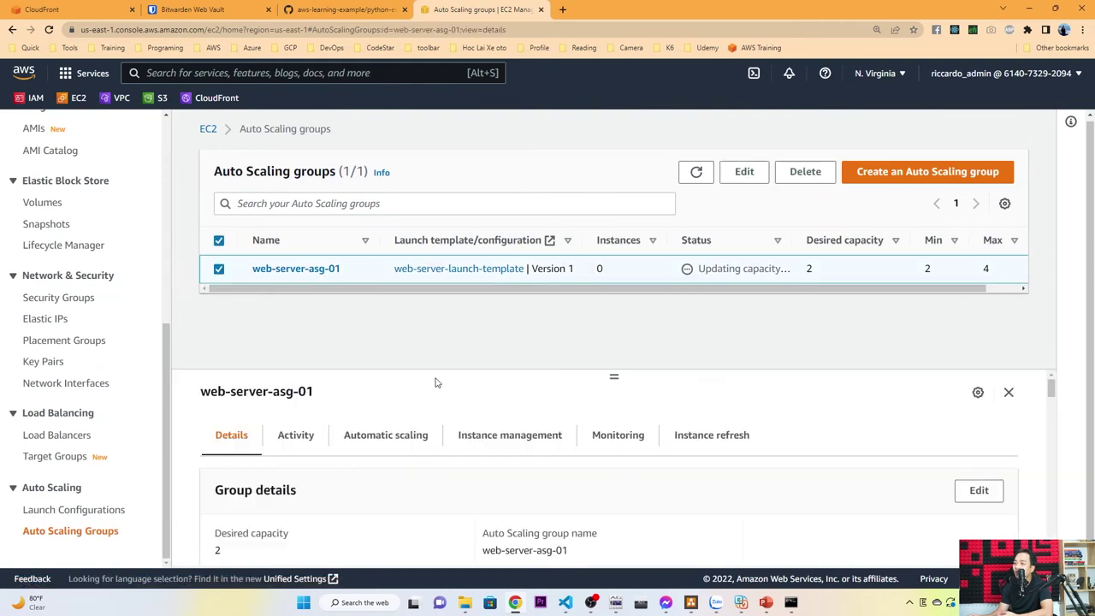
pyautogui.moveTo(614, 373); pyautogui.dragTo(621, 311)
pyautogui.scroll(-8, 380, 421)
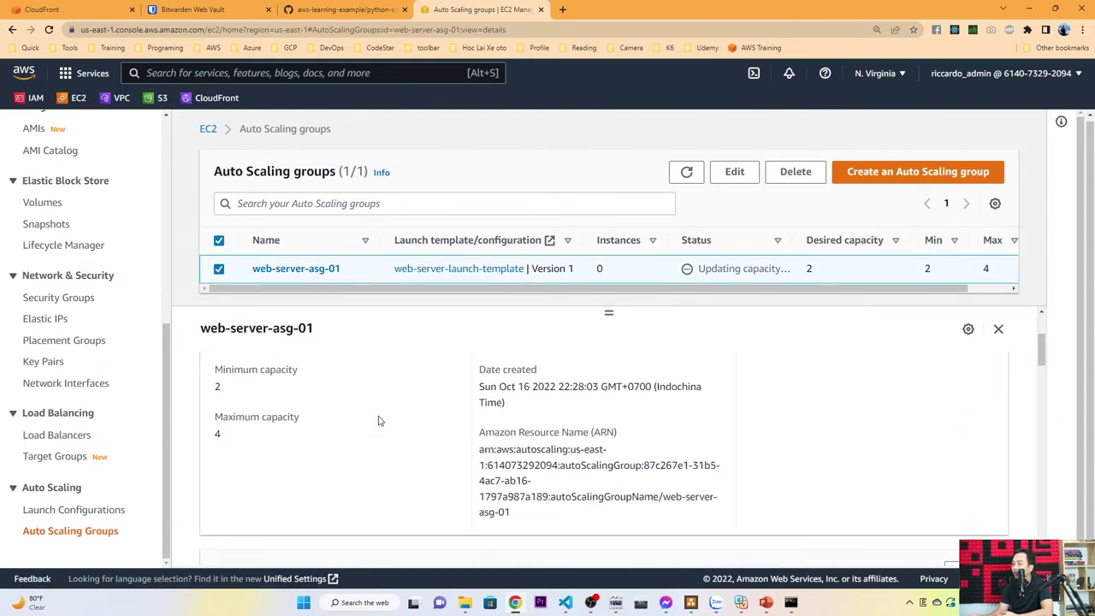
# - Search the details of web-server-asg-01 for "target" and open its load balancing settings for editing
pyautogui.scroll(-10, 380, 421)
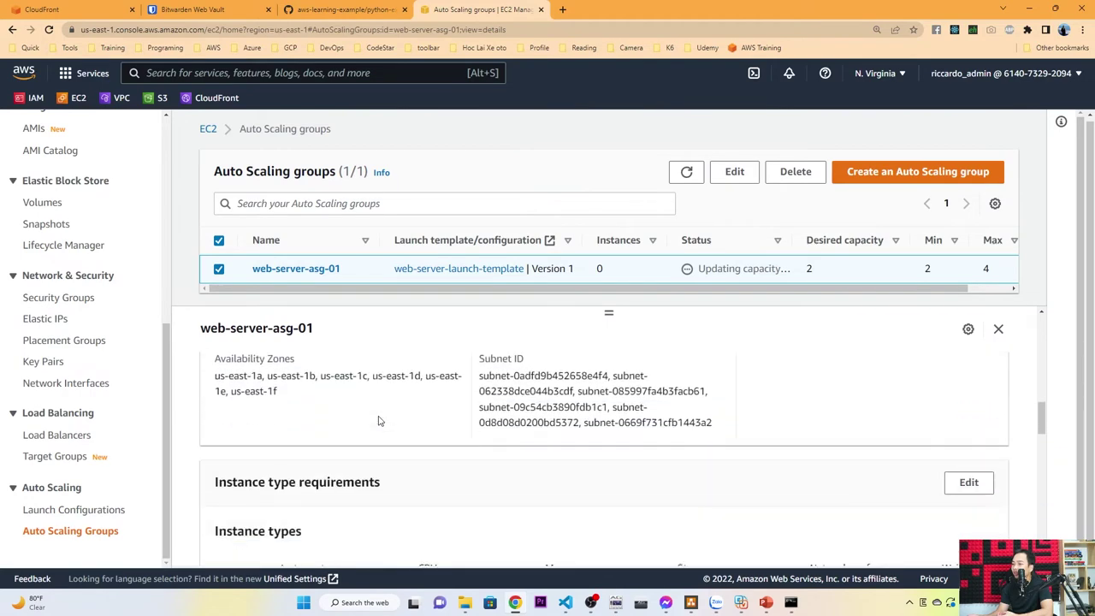
pyautogui.scroll(-10, 380, 421)
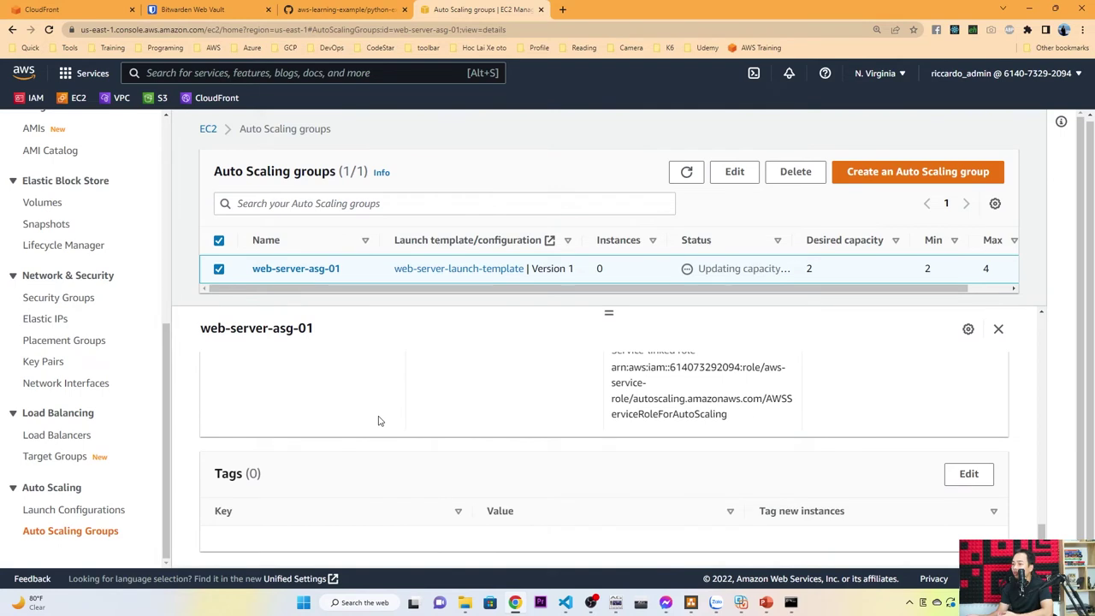
pyautogui.hotkey('ctrl', 'f')
pyautogui.write('target')
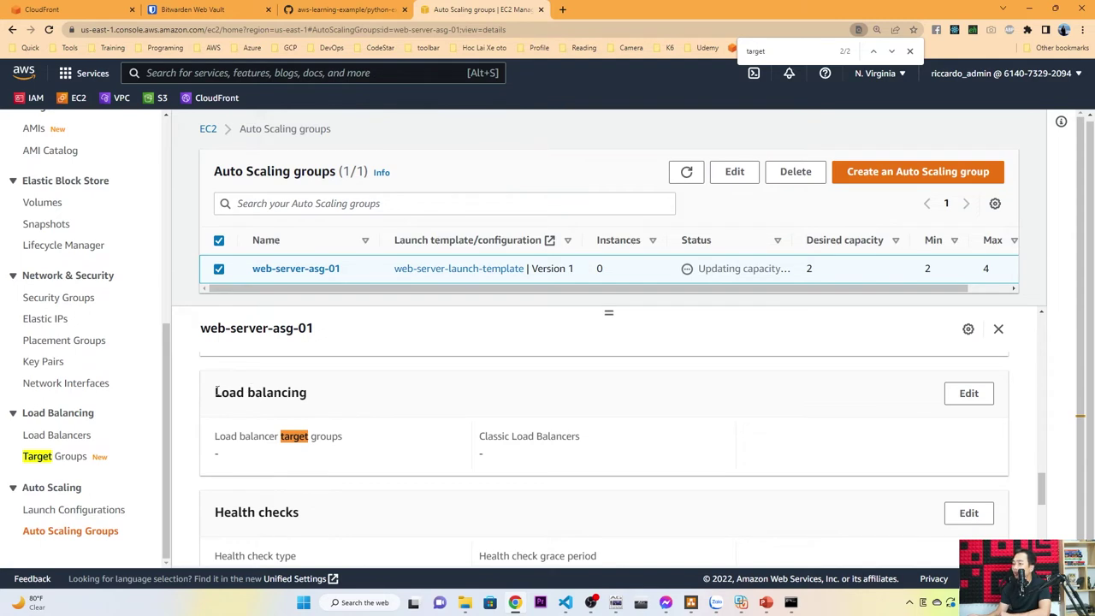
pyautogui.moveTo(216, 391); pyautogui.dragTo(339, 390)
pyautogui.click(363, 269)
pyautogui.moveTo(224, 393); pyautogui.dragTo(362, 396)
pyautogui.click(970, 394)
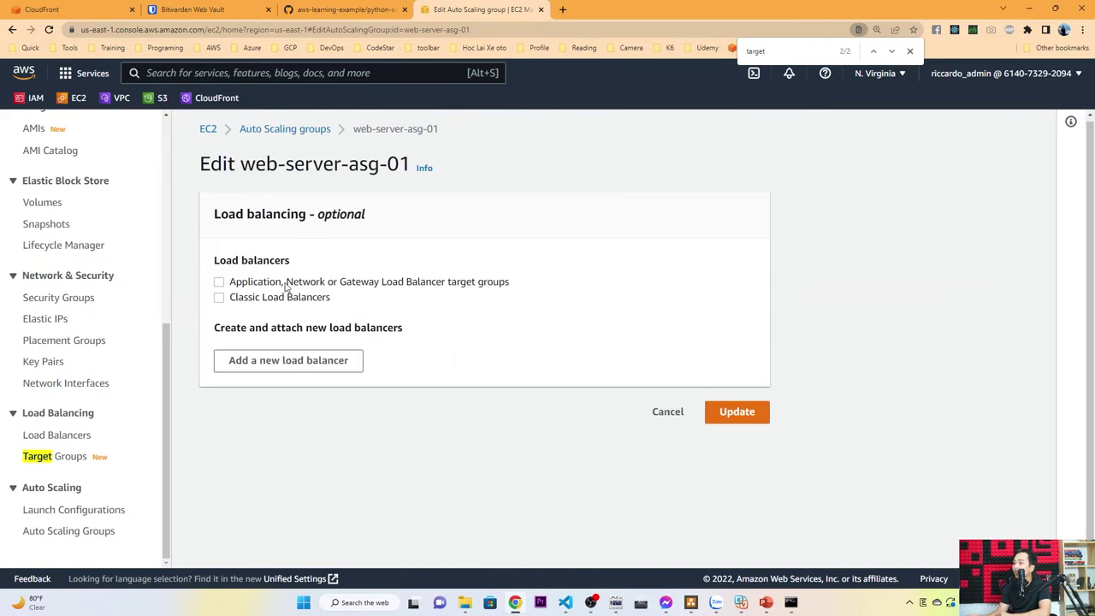
# - Attach the Auto Scaling group to the load balancer target group tg-01 and update the group
pyautogui.click(287, 289)
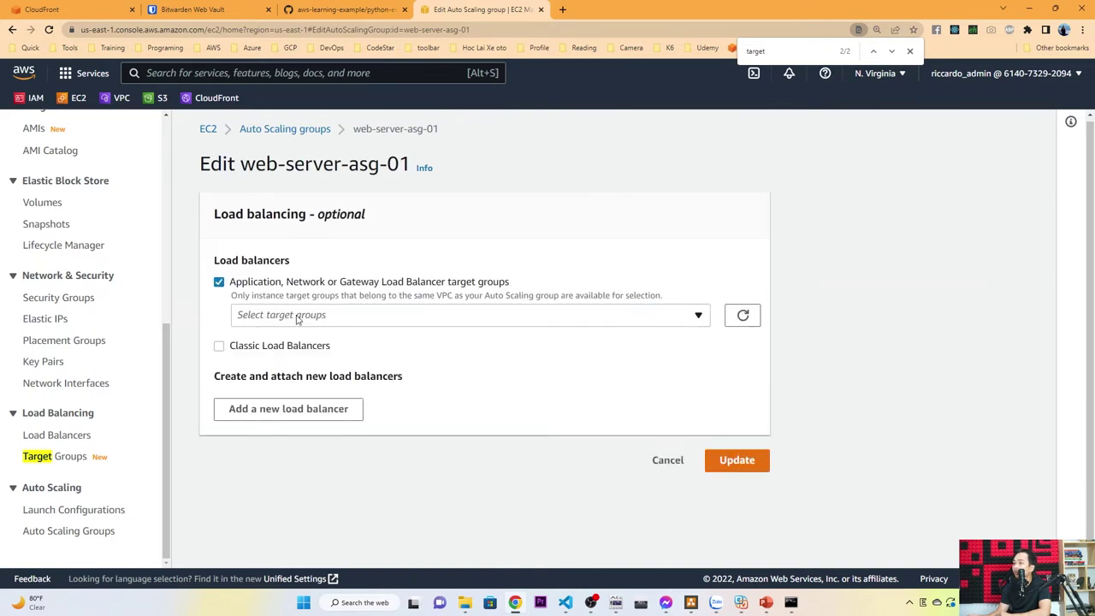
pyautogui.click(298, 320)
pyautogui.click(247, 368)
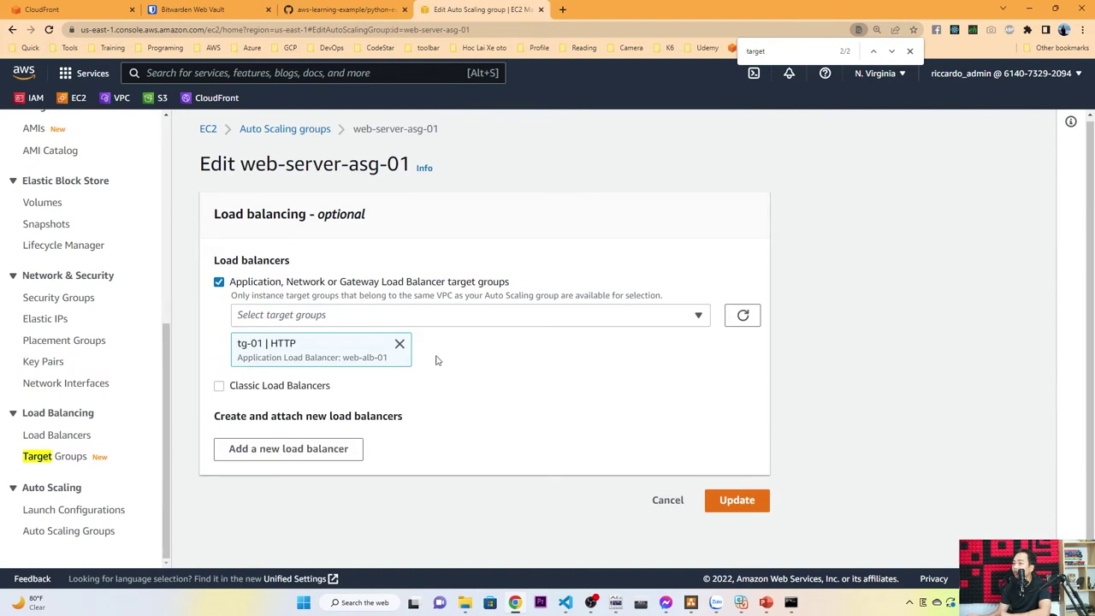
pyautogui.click(752, 507)
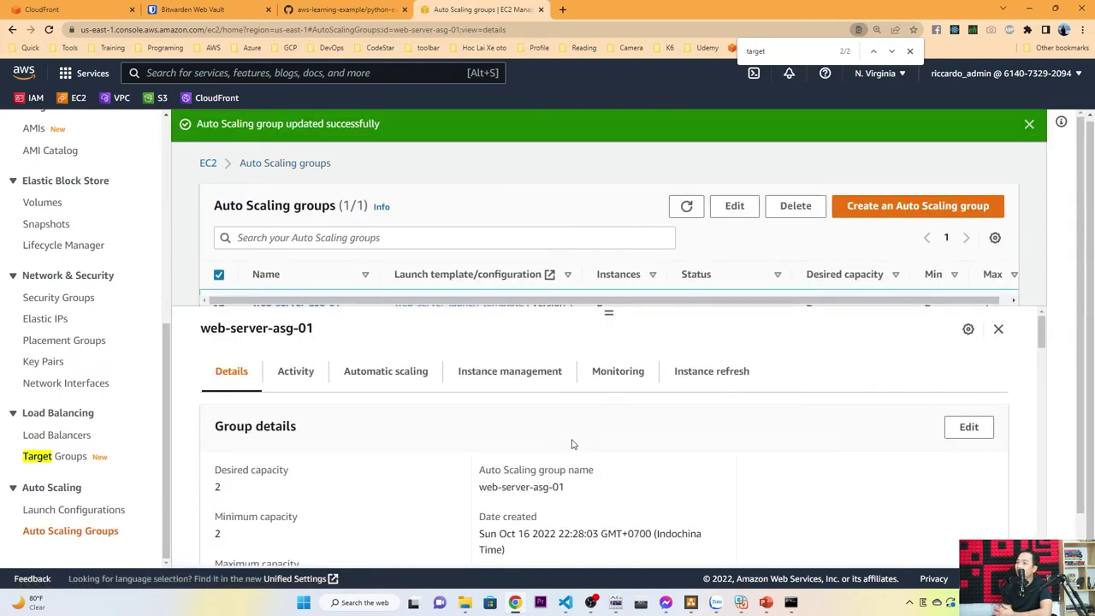
# - Review the updated web-server-asg-01 row and details, checking its instance count against the desired capacity
pyautogui.moveTo(608, 313); pyautogui.dragTo(607, 330)
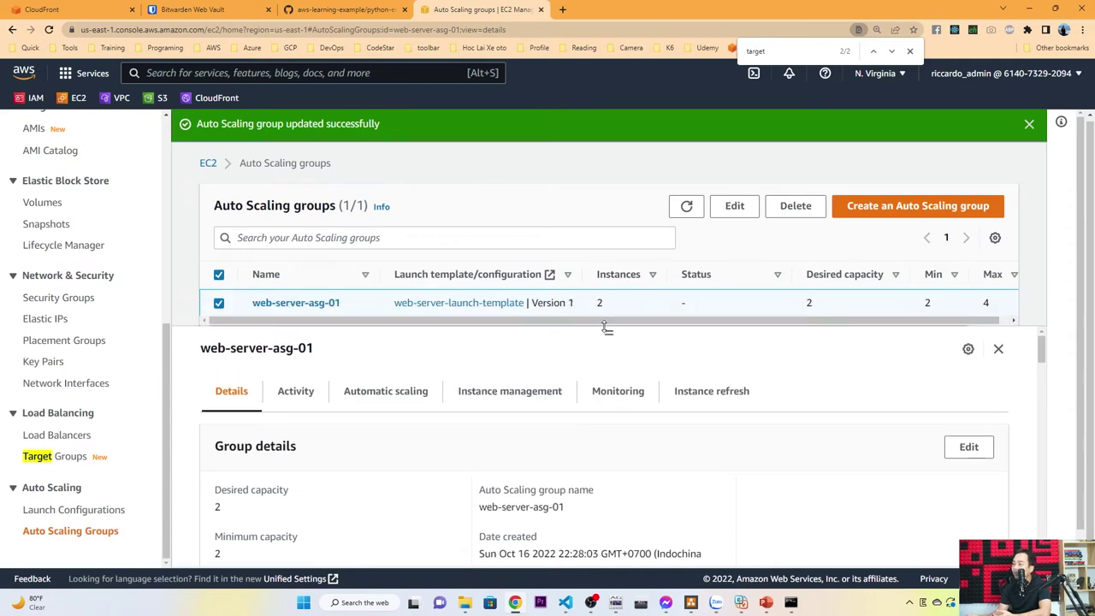
pyautogui.scroll(-1, 419, 421)
pyautogui.scroll(-10, 419, 421)
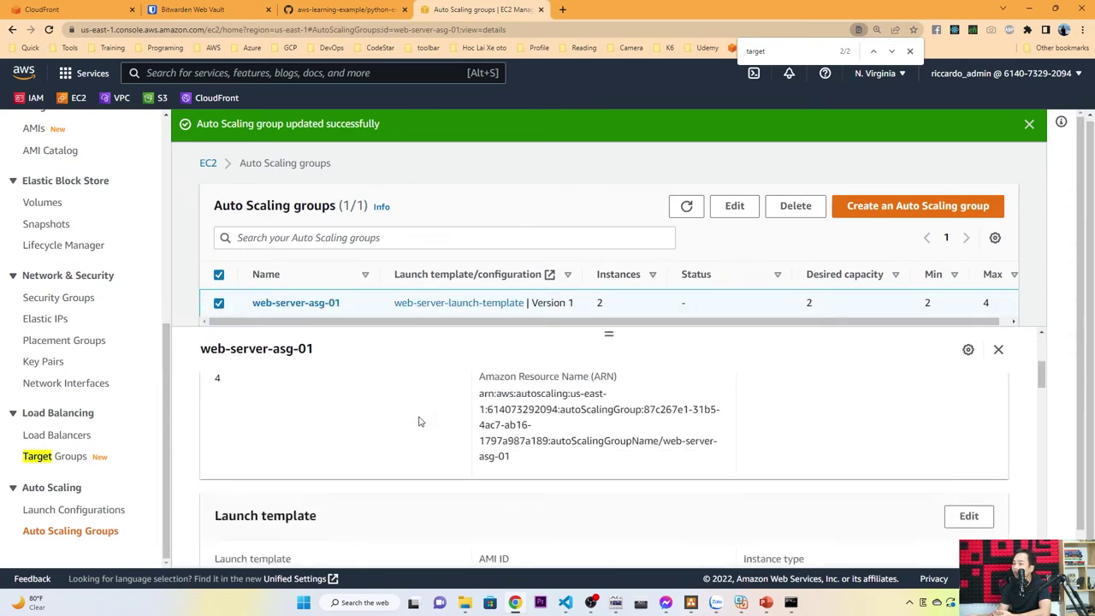
pyautogui.scroll(-3, 414, 420)
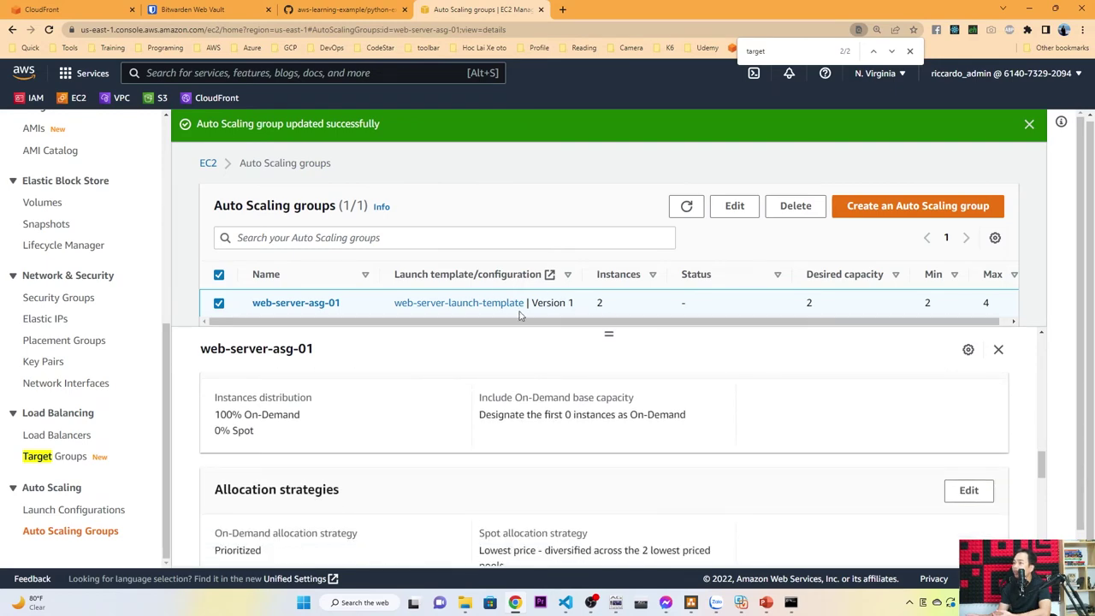
pyautogui.scroll(13, 676, 352)
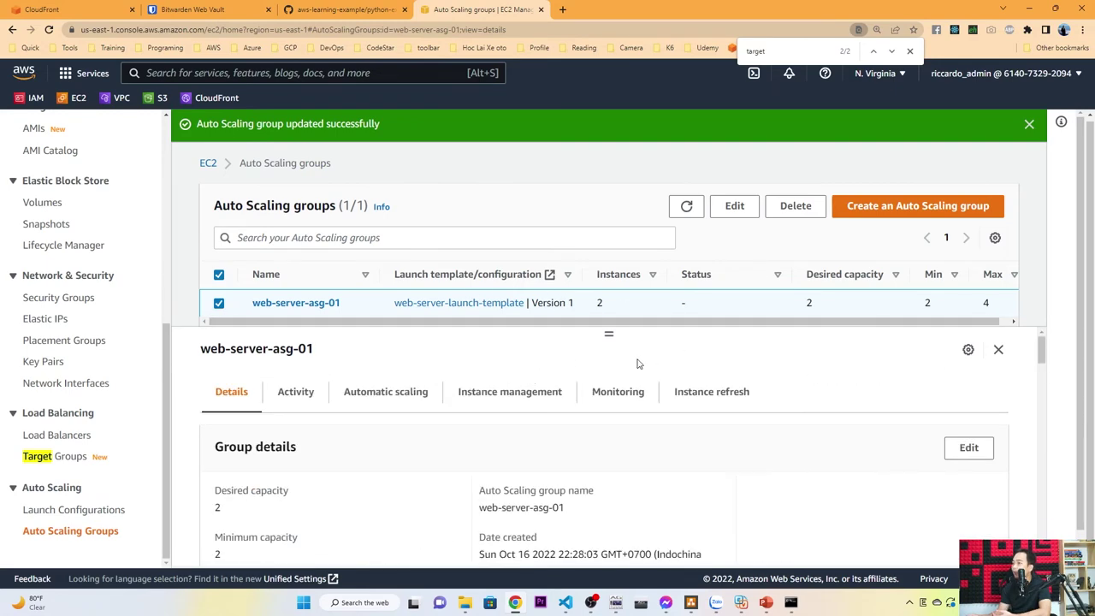
pyautogui.hscroll(1, 758, 320)
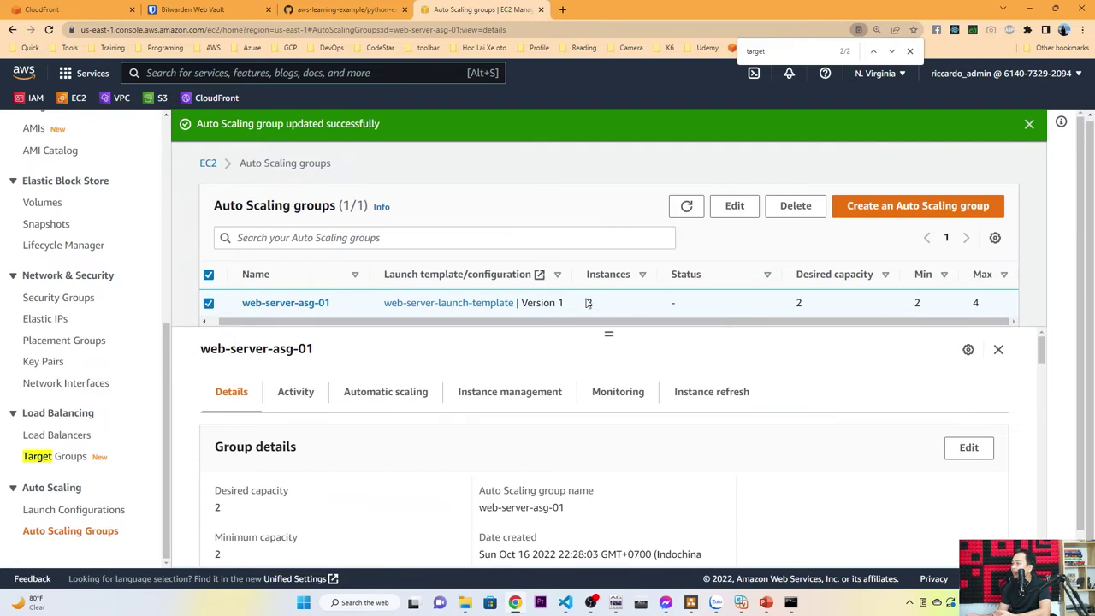
pyautogui.moveTo(794, 306); pyautogui.dragTo(852, 321)
# - Open the EC2 instances list, refresh it and sort it by instance state
pyautogui.scroll(5, 72, 278)
pyautogui.click(60, 308)
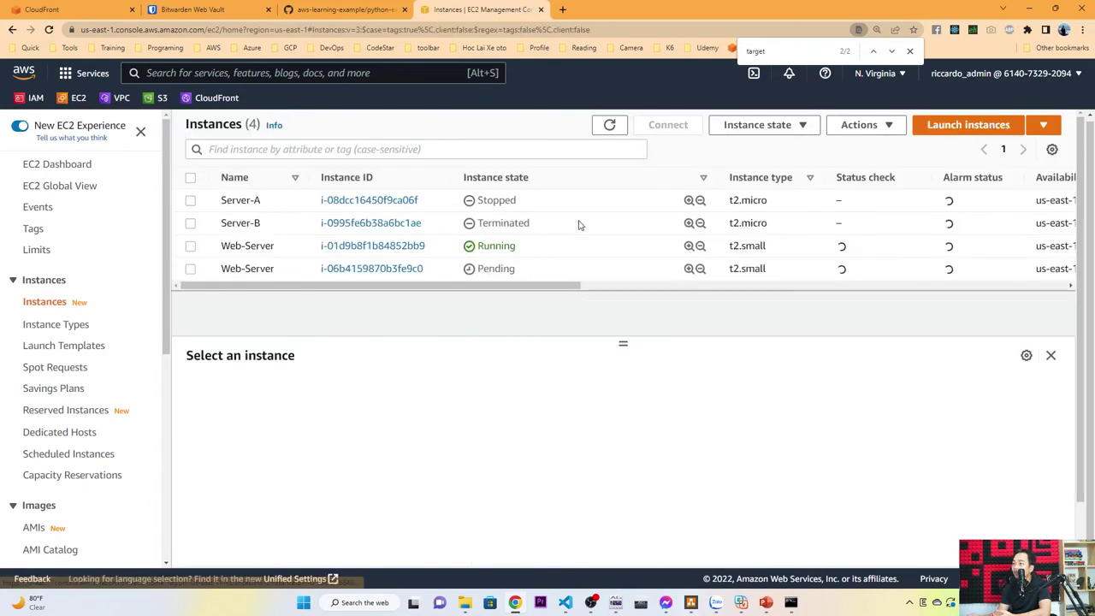
pyautogui.click(609, 126)
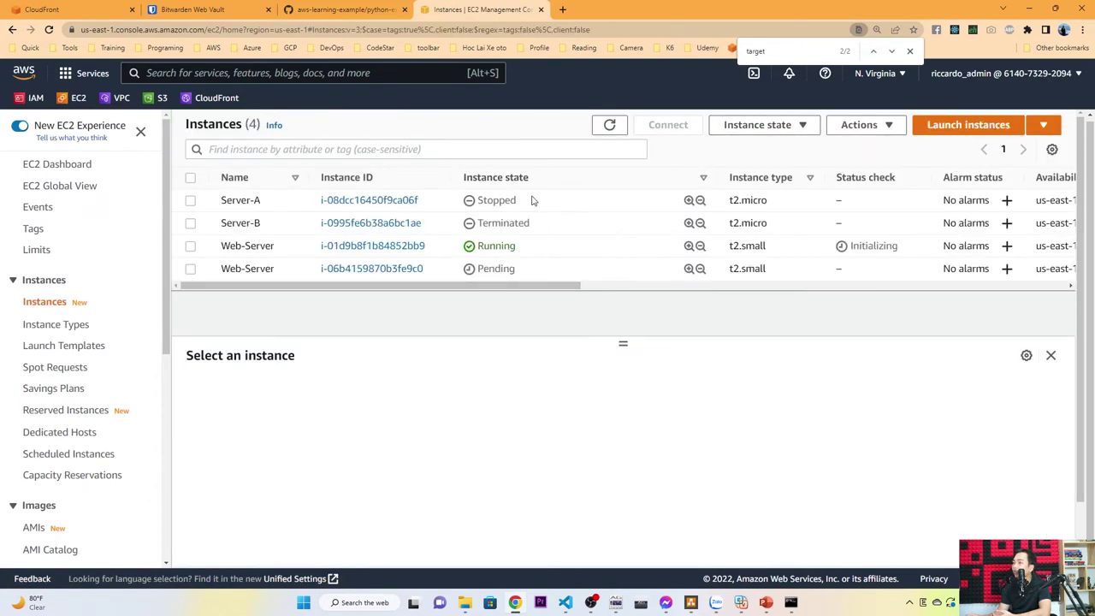
pyautogui.click(581, 178)
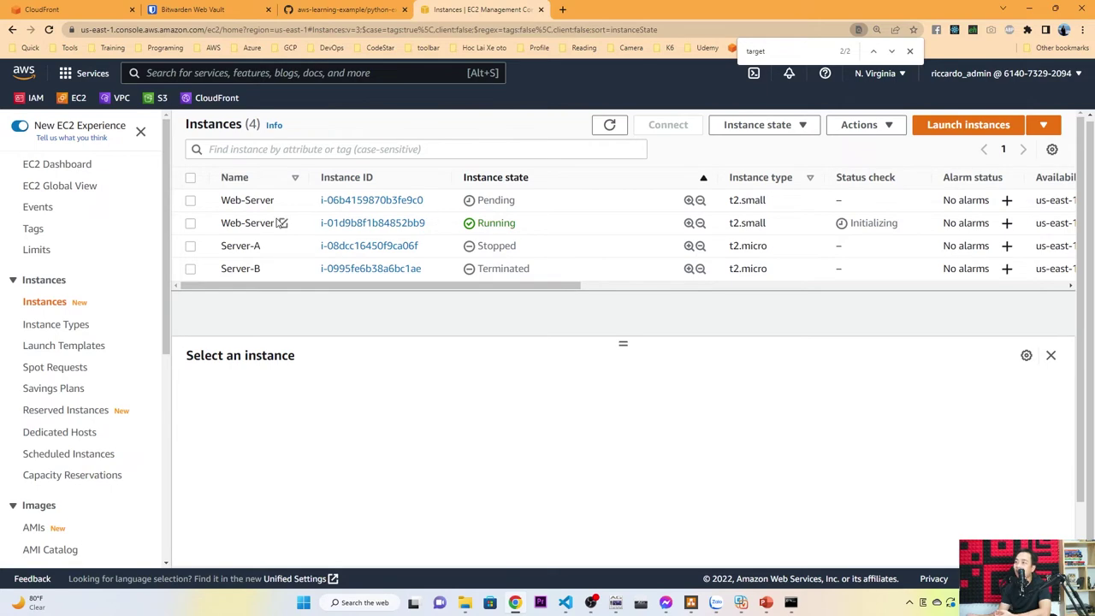
# - Examine the two Web-Server instances in the list and view the first one's details
pyautogui.click(191, 206)
pyautogui.click(190, 223)
pyautogui.click(257, 200)
pyautogui.click(259, 201)
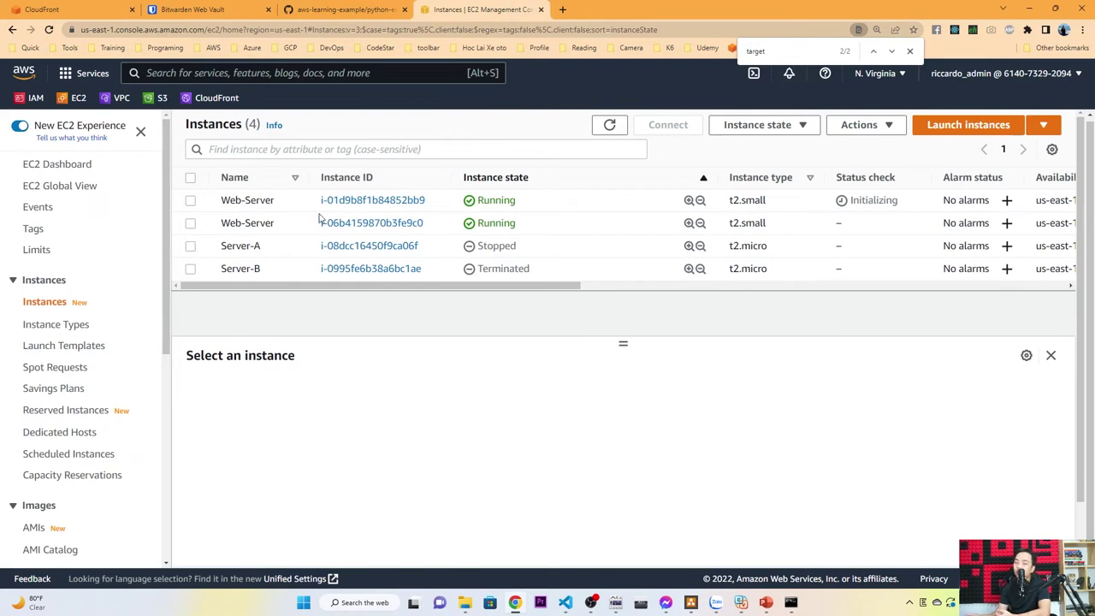
pyautogui.click(443, 203)
pyautogui.click(451, 223)
pyautogui.click(451, 203)
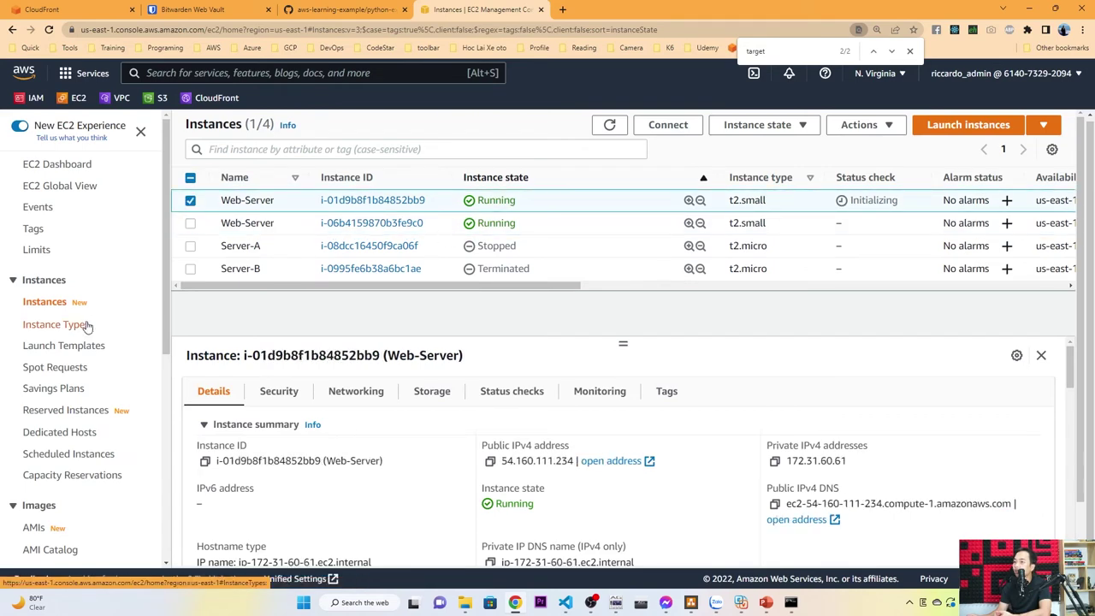
# - Open the target groups list, select tg-01 and show its registered targets in an enlarged details area
pyautogui.scroll(-4, 87, 325)
pyautogui.scroll(-1, 86, 326)
pyautogui.click(72, 456)
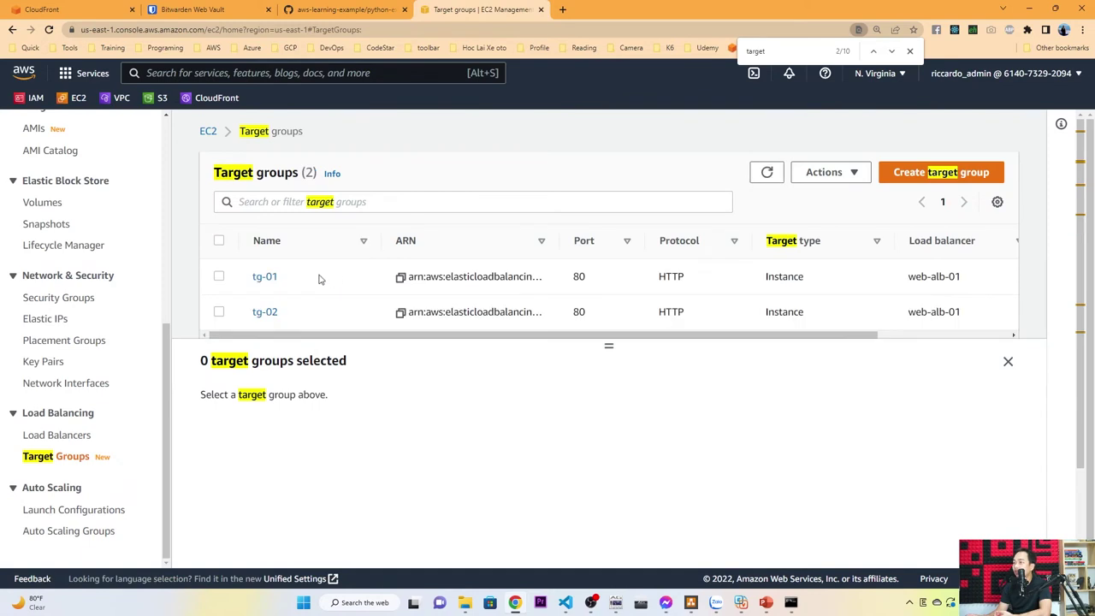
pyautogui.click(318, 279)
pyautogui.click(308, 410)
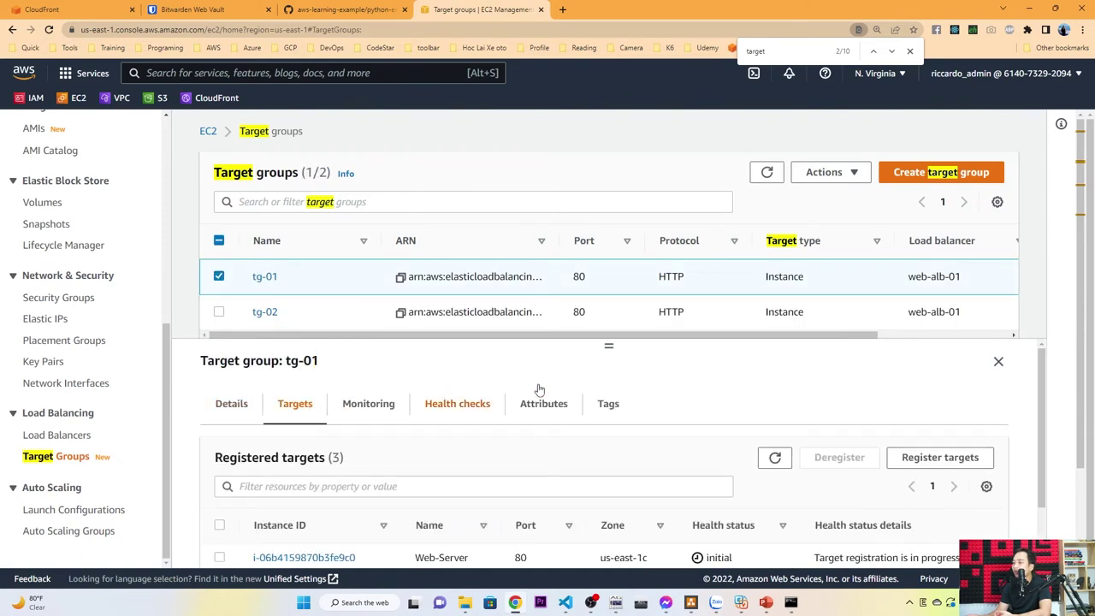
pyautogui.moveTo(610, 349); pyautogui.dragTo(609, 313)
pyautogui.scroll(-1, 486, 438)
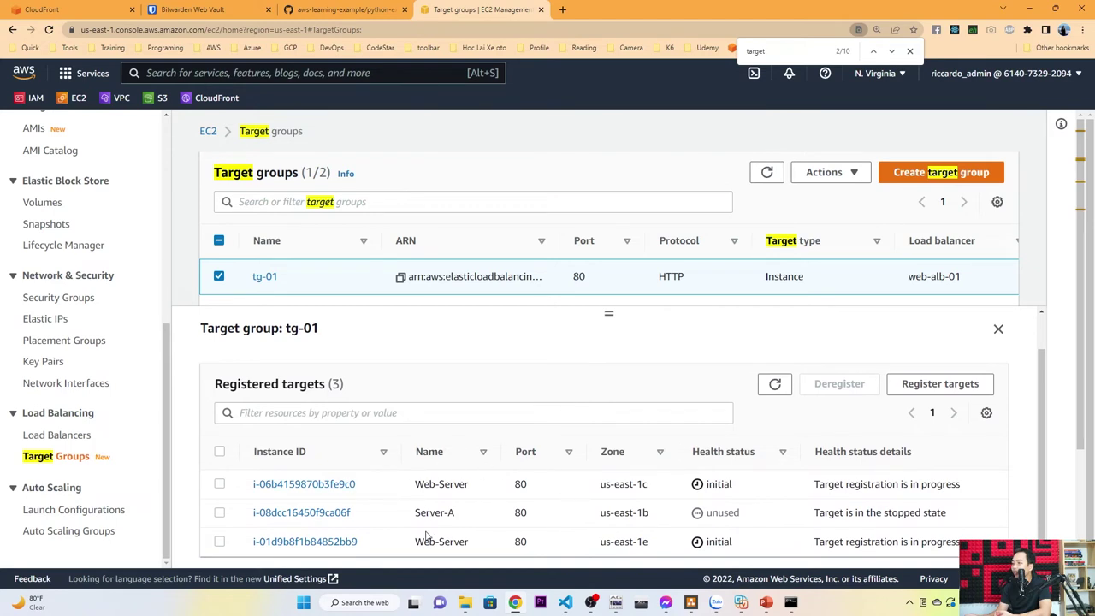
# - Sort the registered targets of tg-01 by name and refresh them to check their health status
pyautogui.click(430, 451)
pyautogui.click(776, 387)
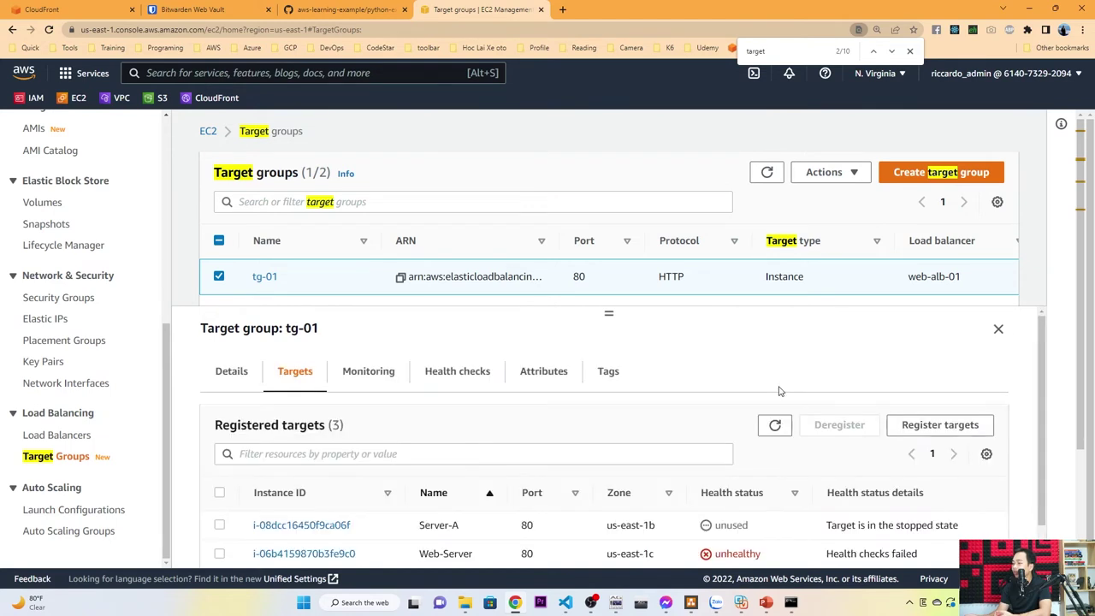
pyautogui.scroll(-1, 727, 479)
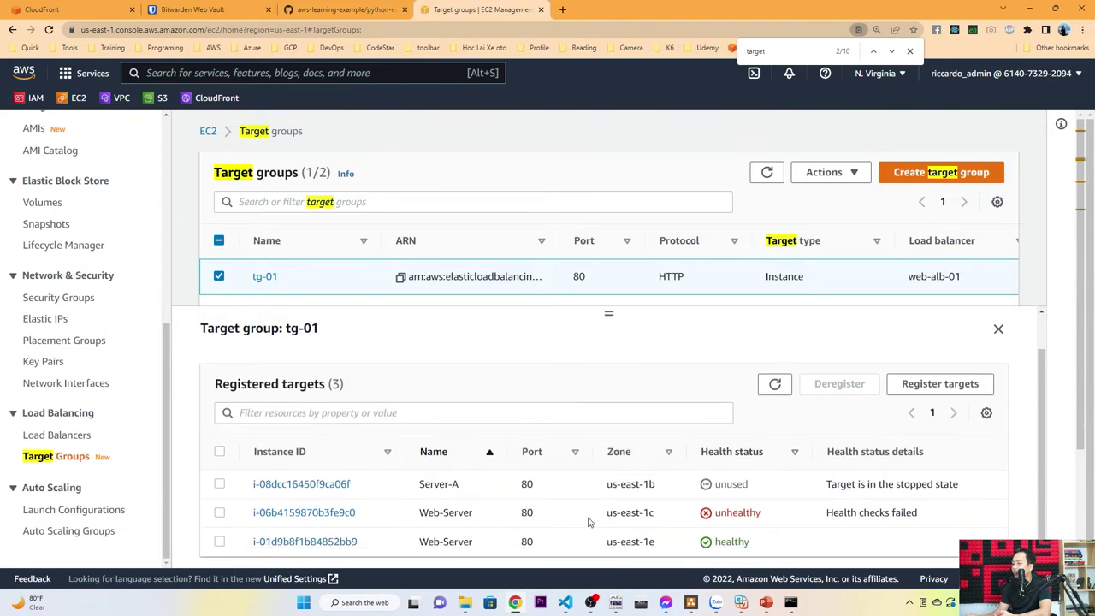
pyautogui.click(775, 384)
pyautogui.click(775, 384)
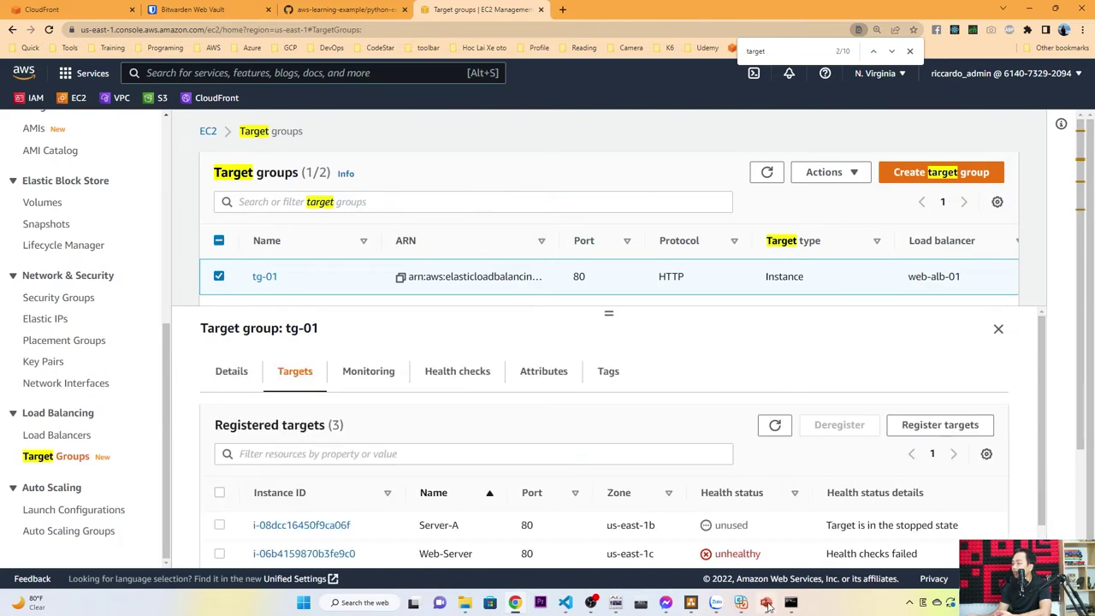
# - Check the Lab2 task list slide in PowerPoint, and return to the tg-01 target group in Chrome
pyautogui.click(765, 602)
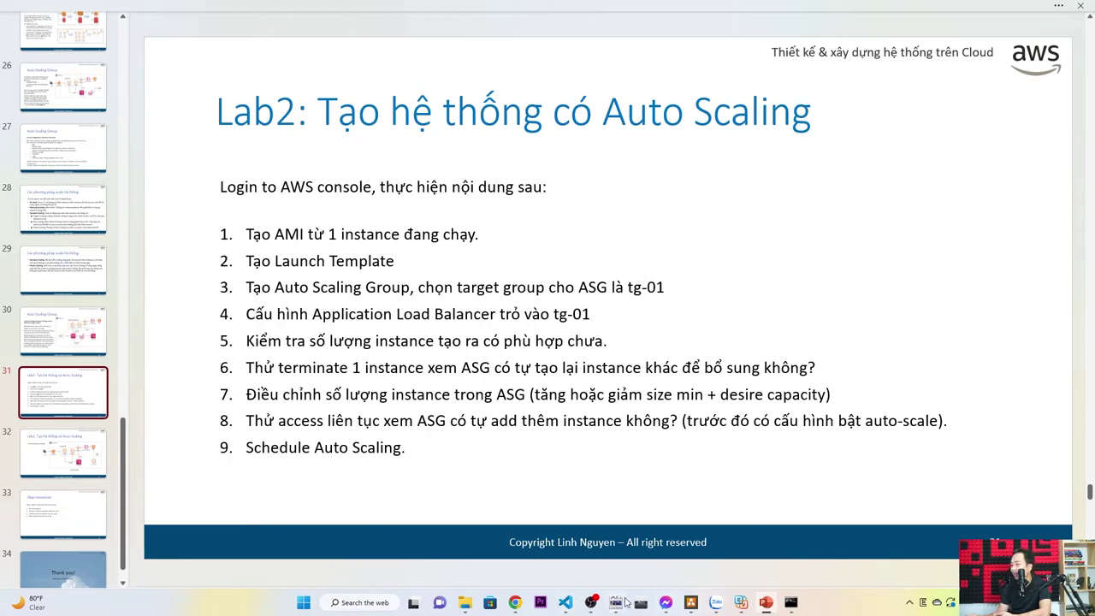
pyautogui.click(515, 603)
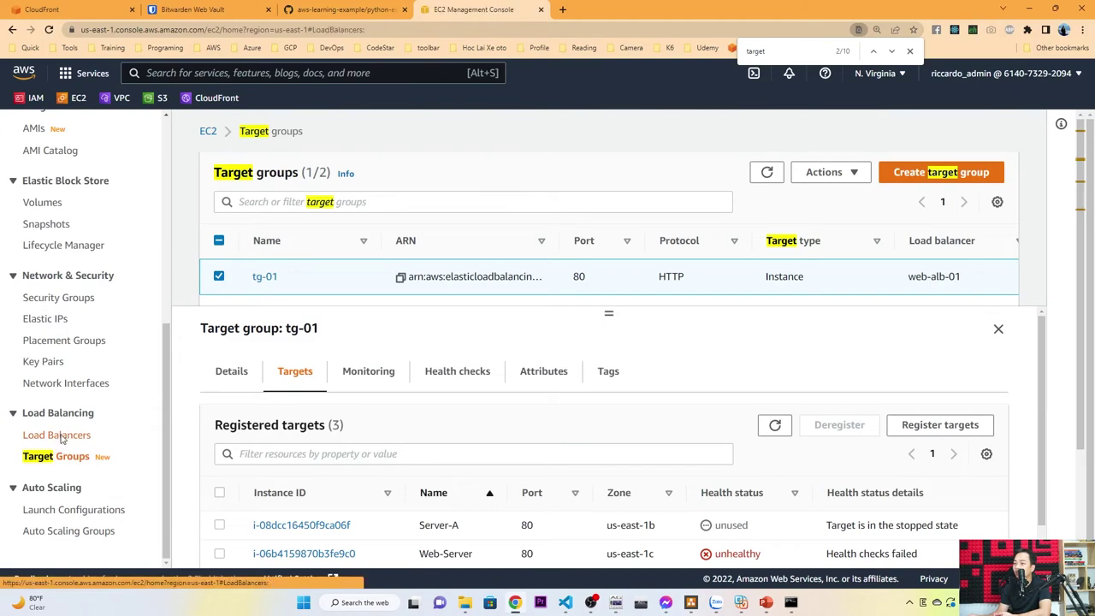
# - Open the listeners of load balancer web-alb-01 and view the rules of its HTTP:80 listener
pyautogui.click(60, 435)
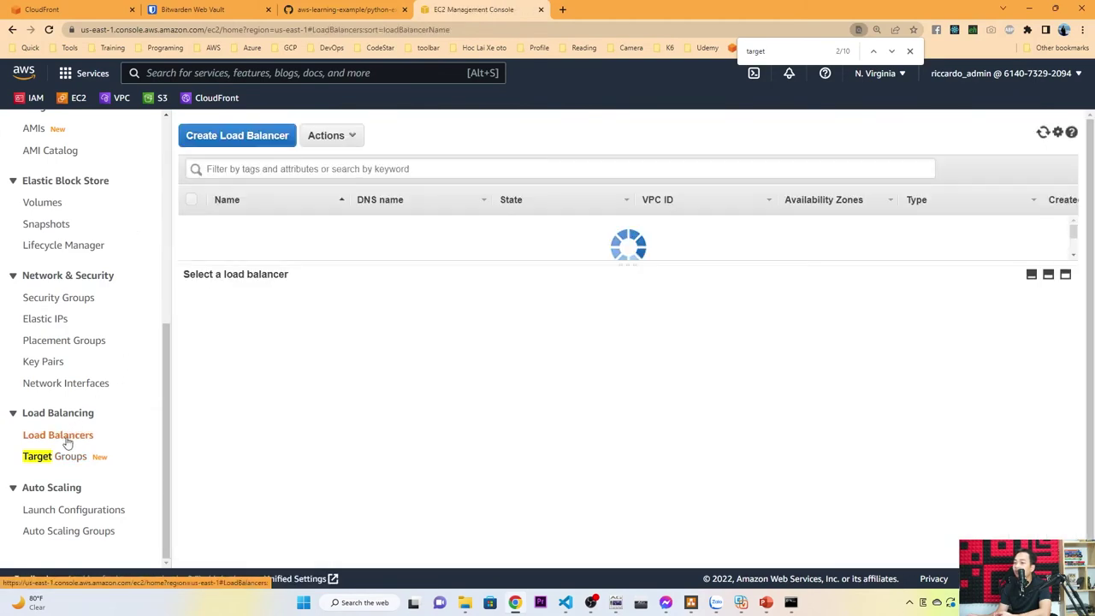
pyautogui.click(290, 307)
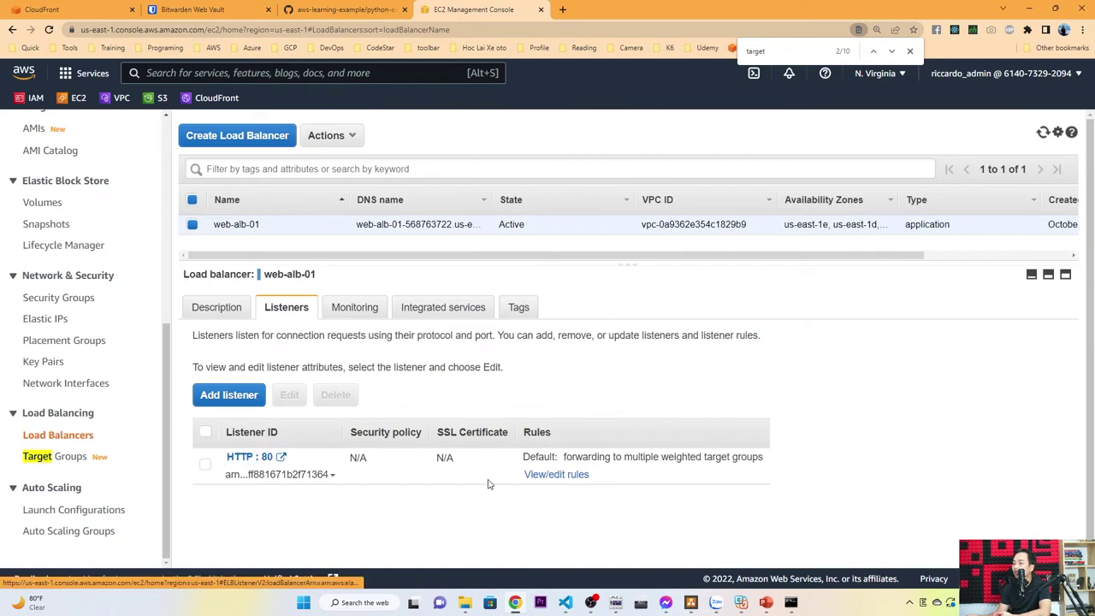
pyautogui.click(267, 463)
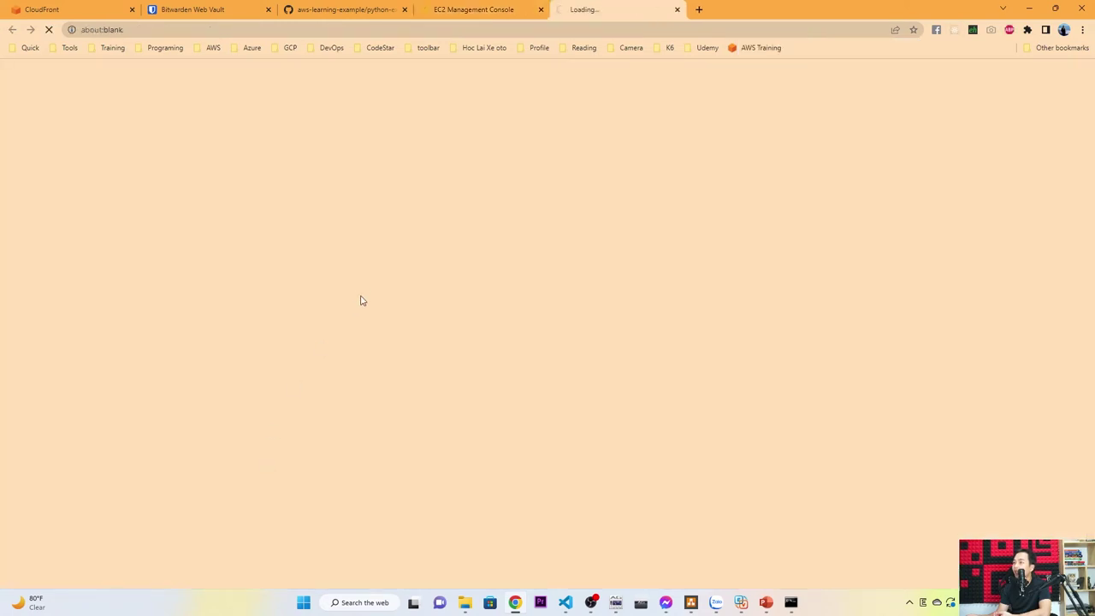
pyautogui.click(507, 14)
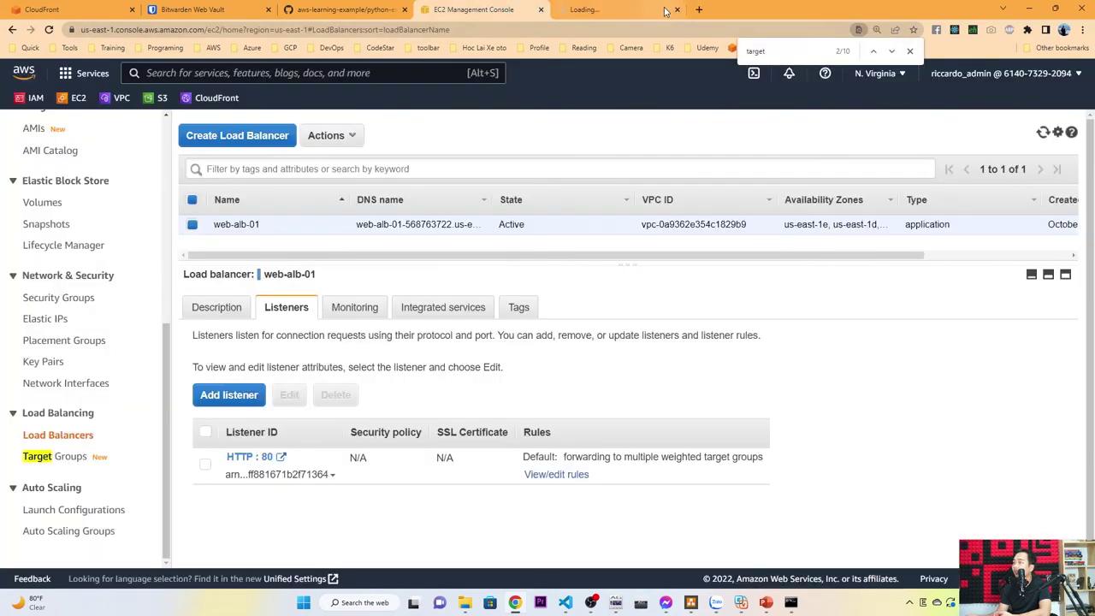
pyautogui.click(541, 475)
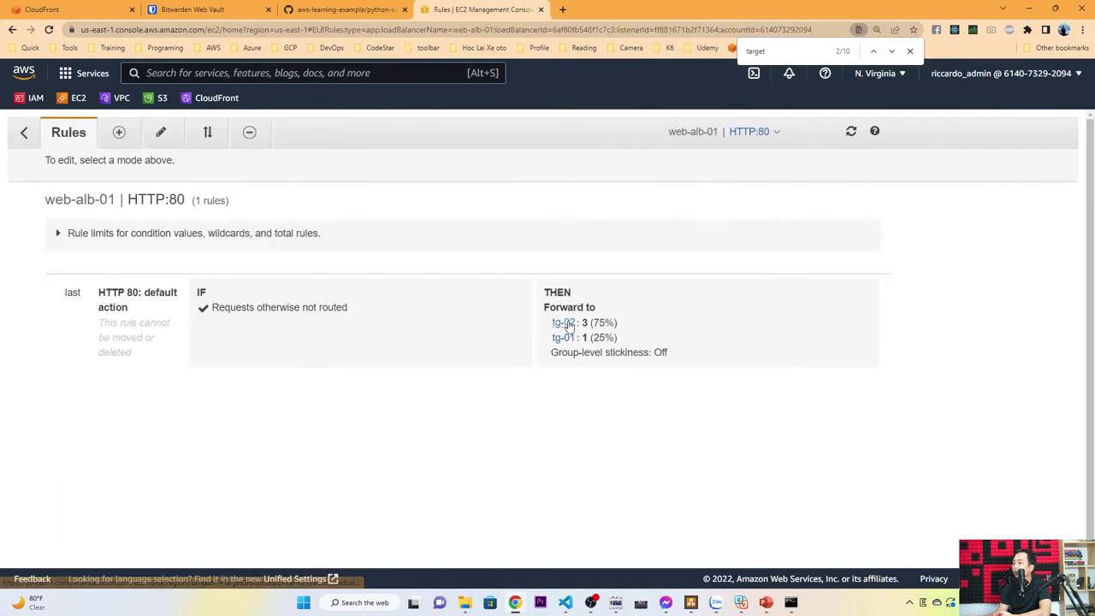
# - Edit the default rule of web-alb-01's HTTP:80 listener so that it forwards to tg-01 as its only target group
pyautogui.click(160, 132)
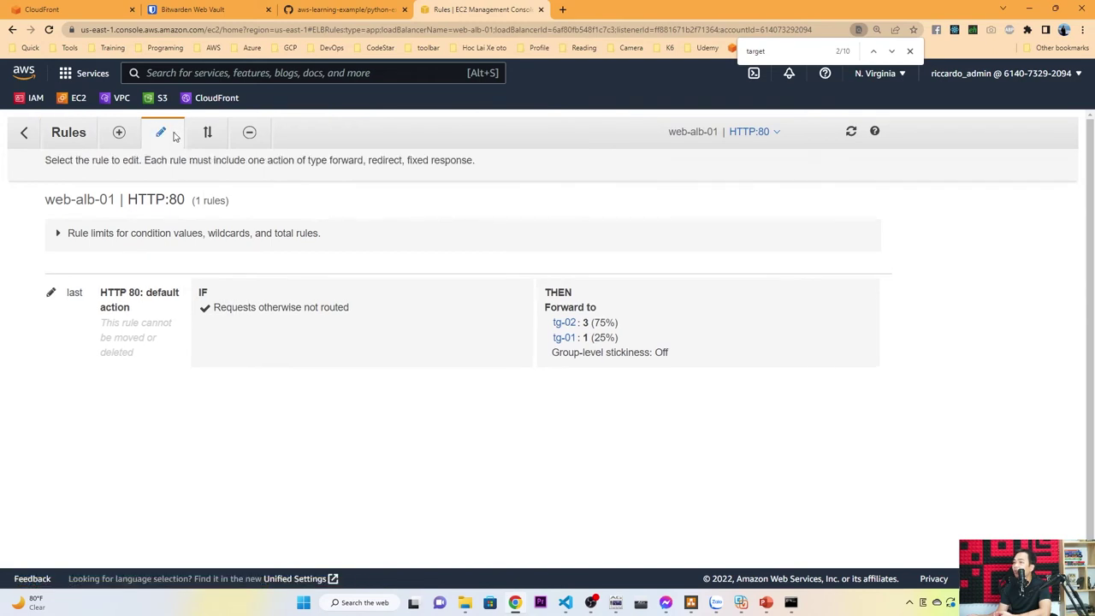
pyautogui.click(50, 295)
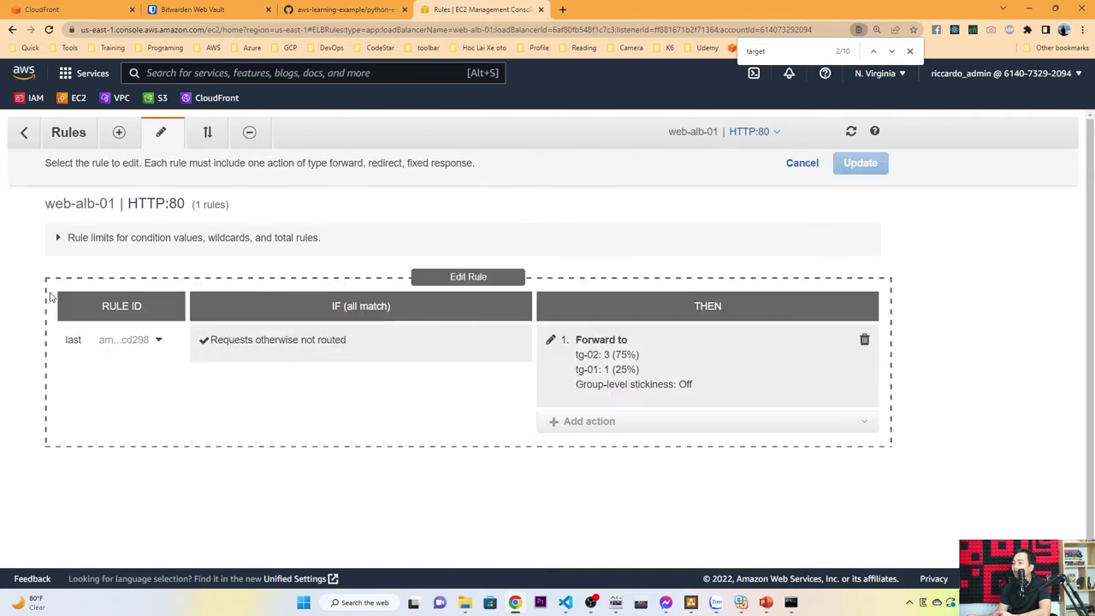
pyautogui.click(552, 340)
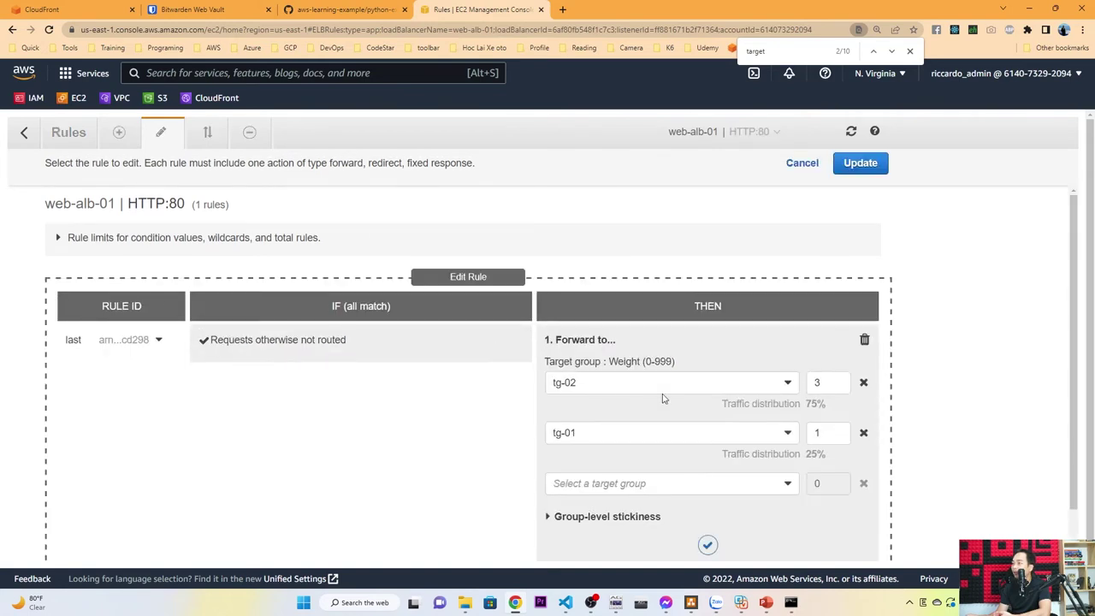
pyautogui.click(787, 382)
pyautogui.click(649, 406)
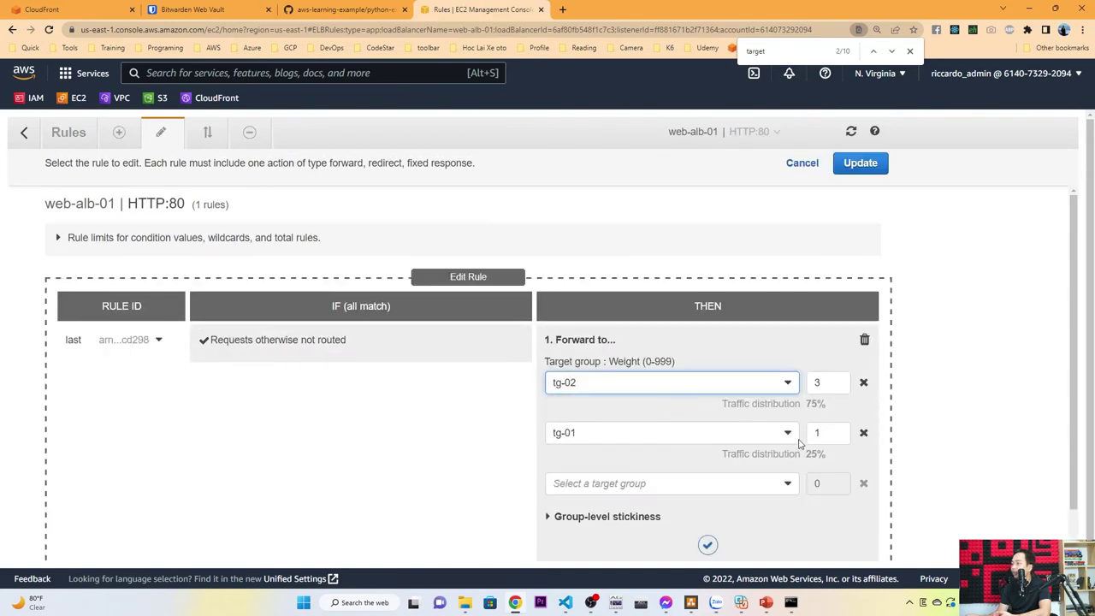
pyautogui.click(864, 434)
pyautogui.click(591, 382)
pyautogui.click(586, 403)
# - Set the weight of tg-01 to 1 in the forward action and save the updated default rule
pyautogui.click(827, 382)
pyautogui.press('BackSpace')
pyautogui.write('1')
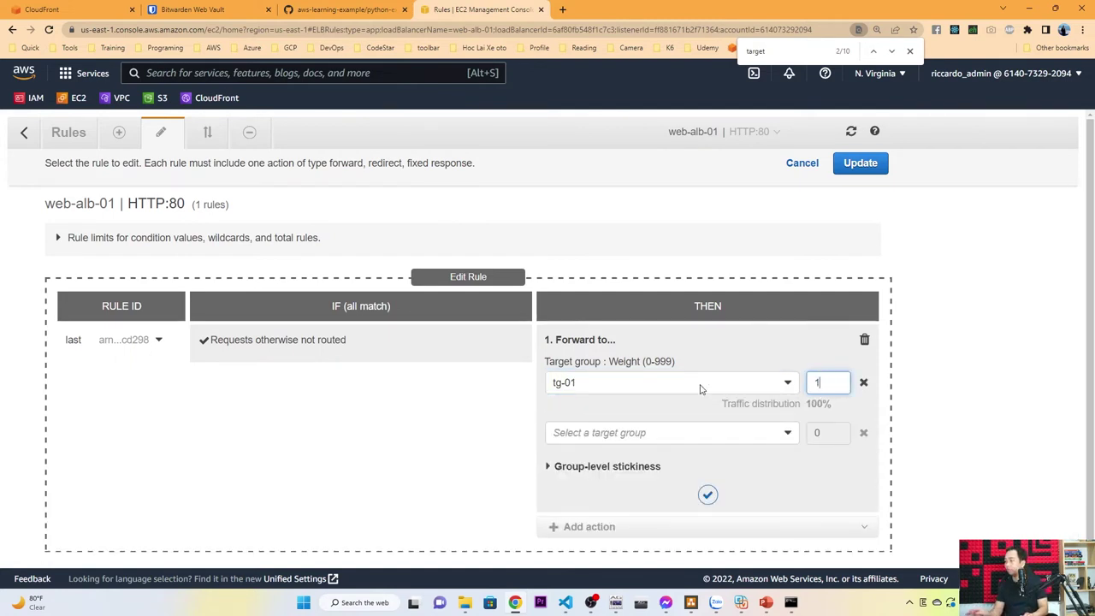
pyautogui.click(678, 407)
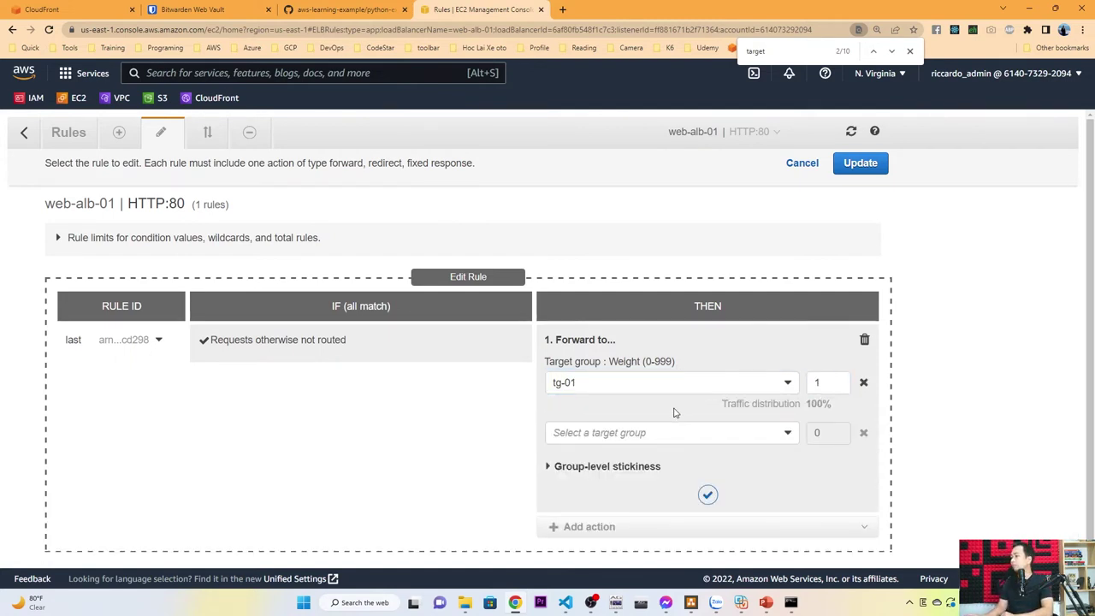
pyautogui.click(708, 495)
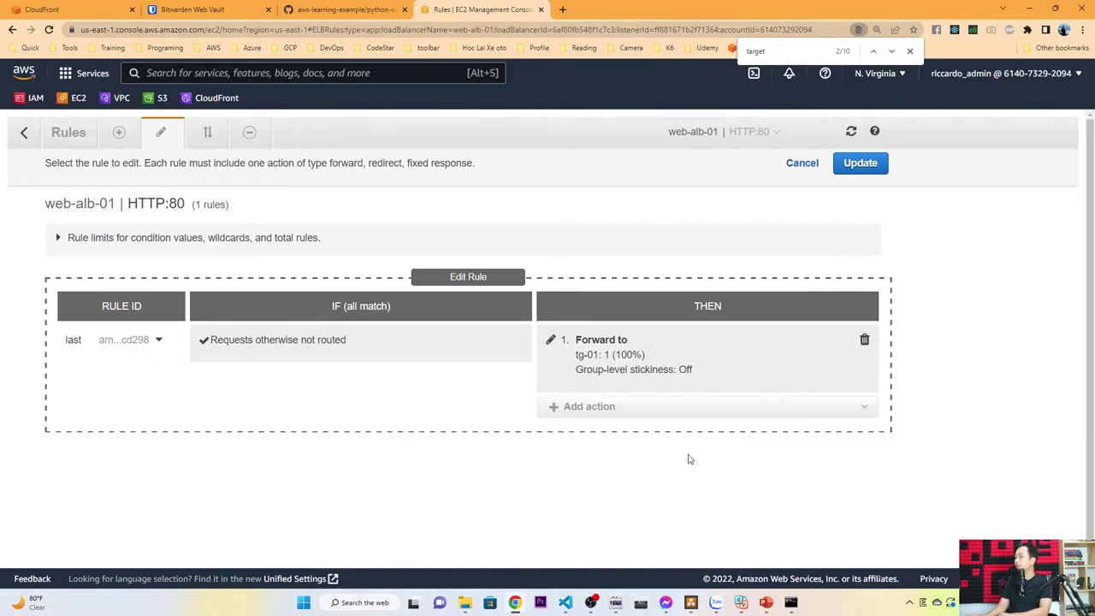
pyautogui.click(859, 163)
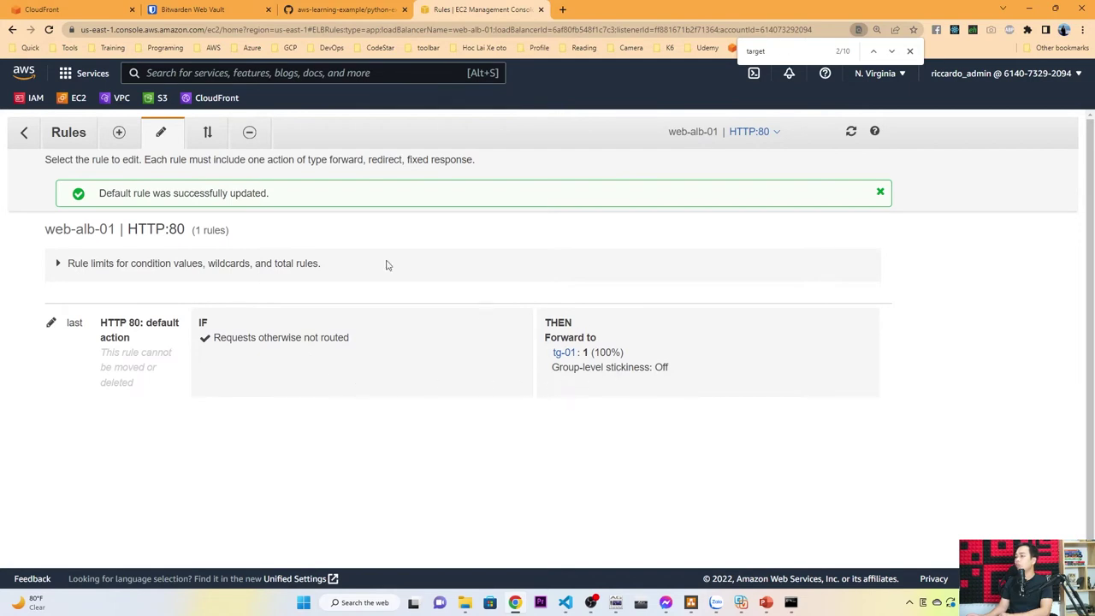
# - Copy the DNS name from web-alb-01's description and open it in a new browser tab
pyautogui.click(24, 131)
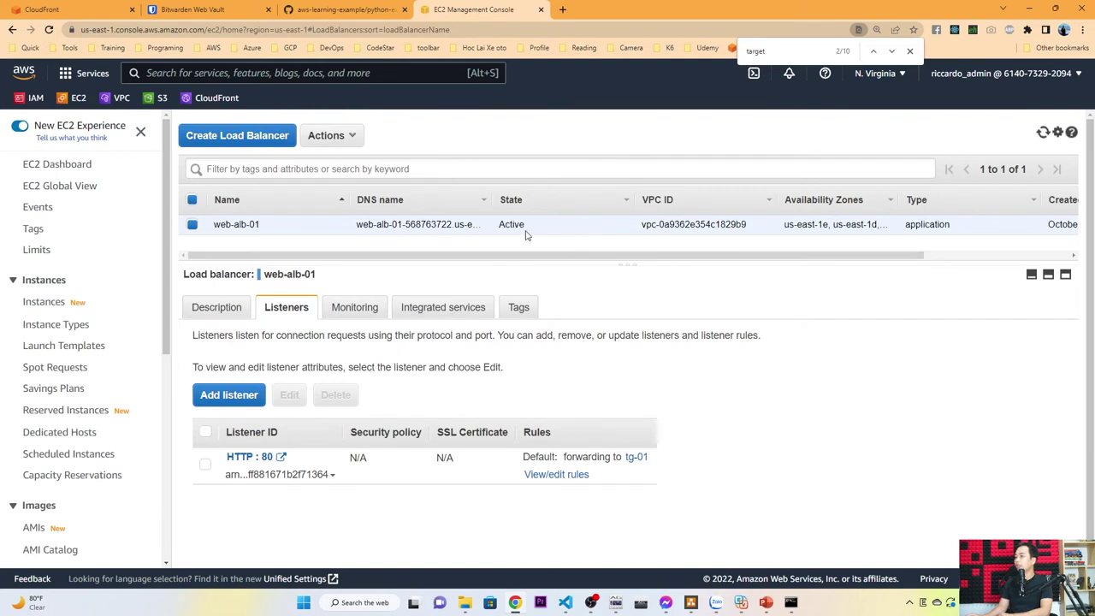
pyautogui.click(226, 306)
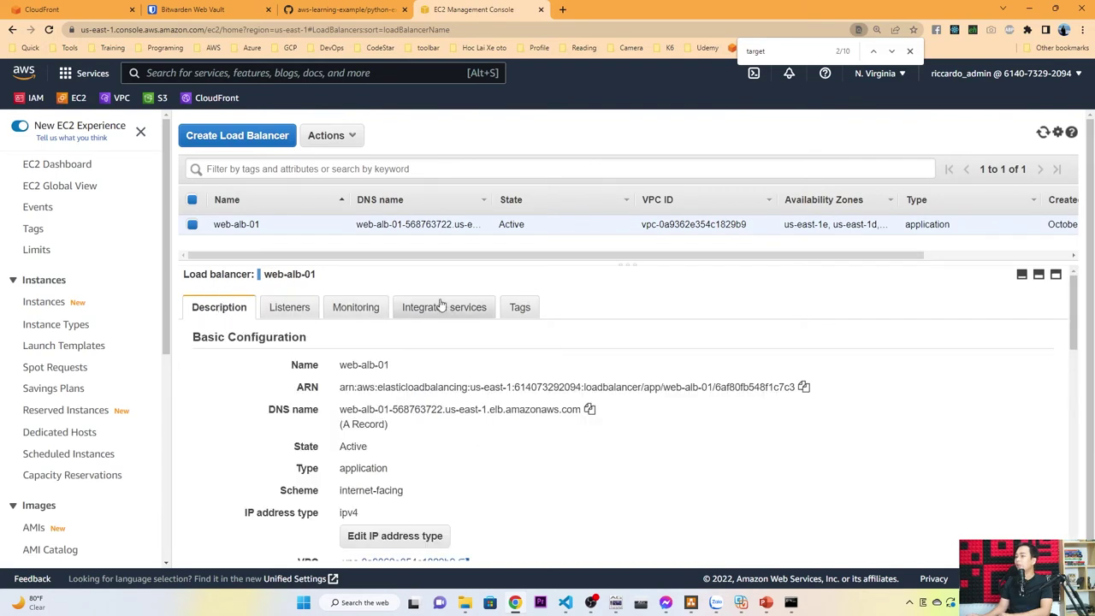
pyautogui.click(589, 410)
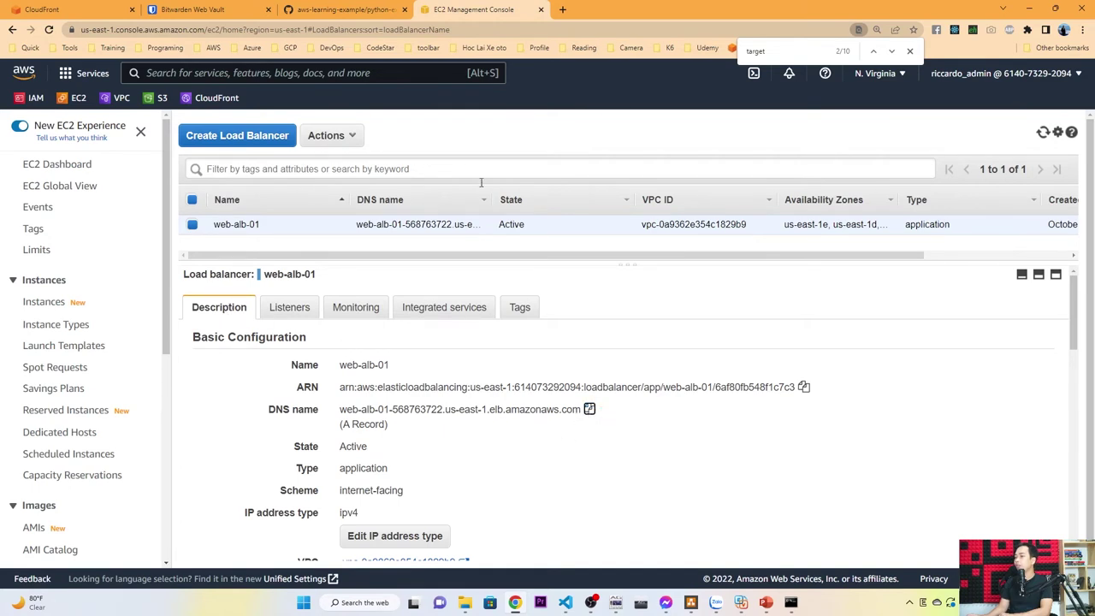
pyautogui.click(563, 10)
pyautogui.hotkey('ctrl', 'v')
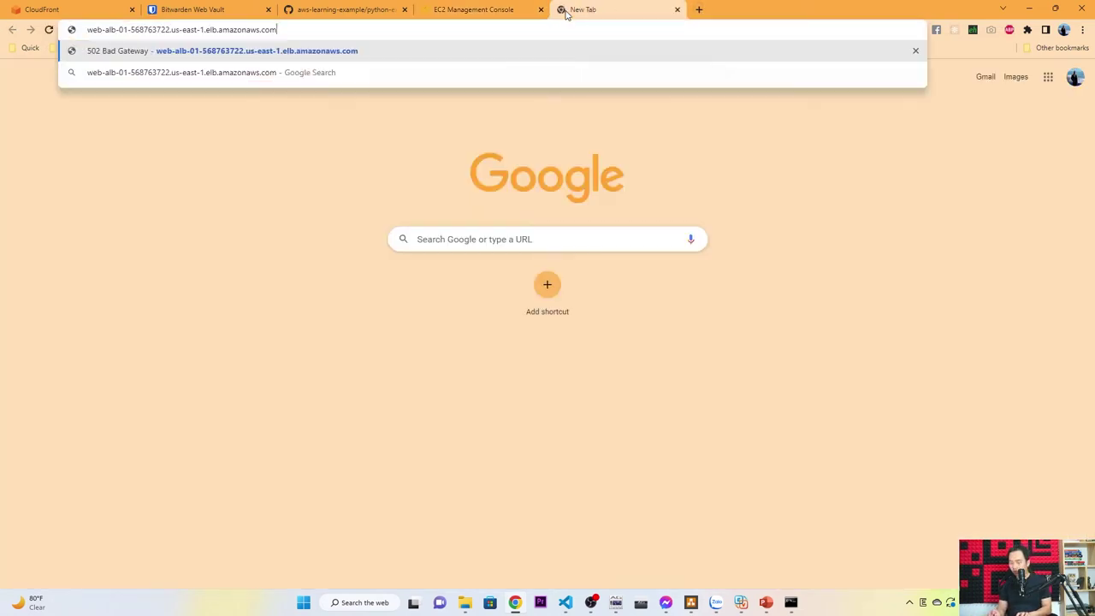
pyautogui.press('Return')
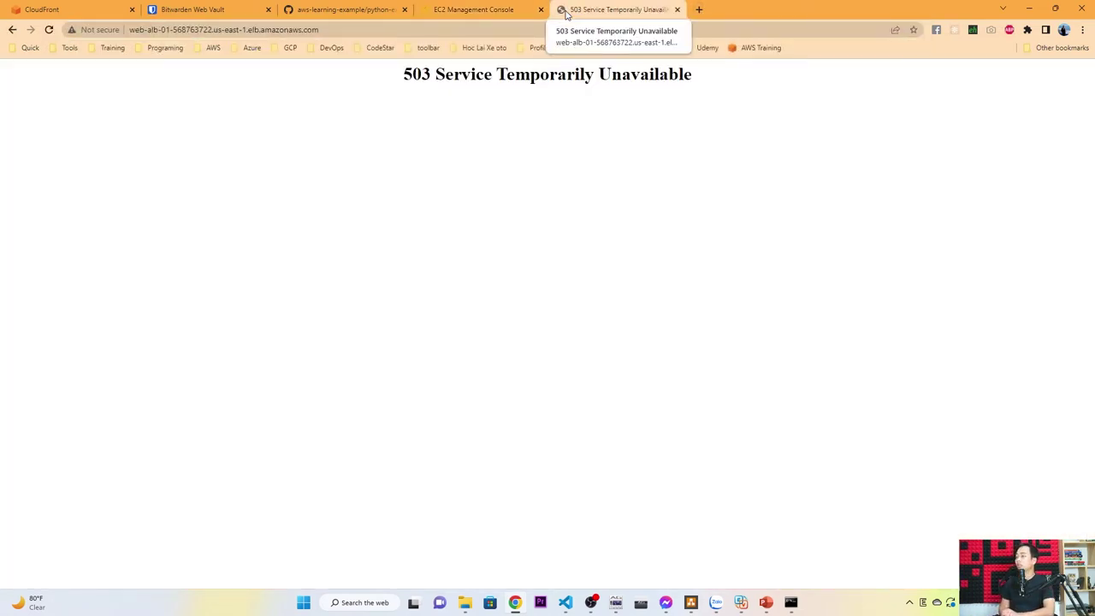
# - Reload the load balancer's web page several times and examine the server heading and the private and public IP lines
pyautogui.press('F5')
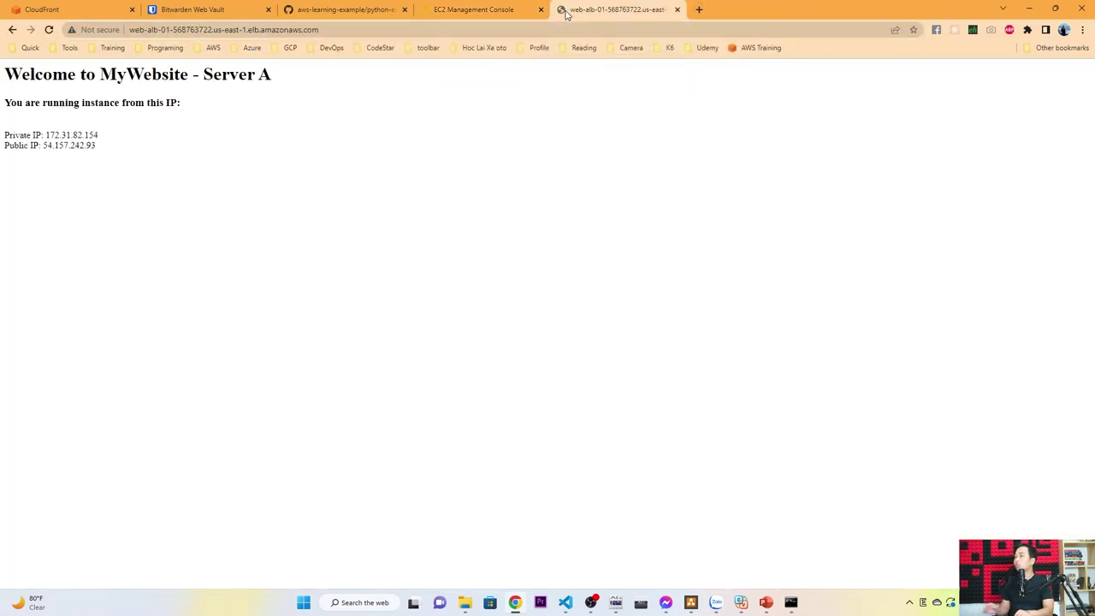
pyautogui.press('F5')
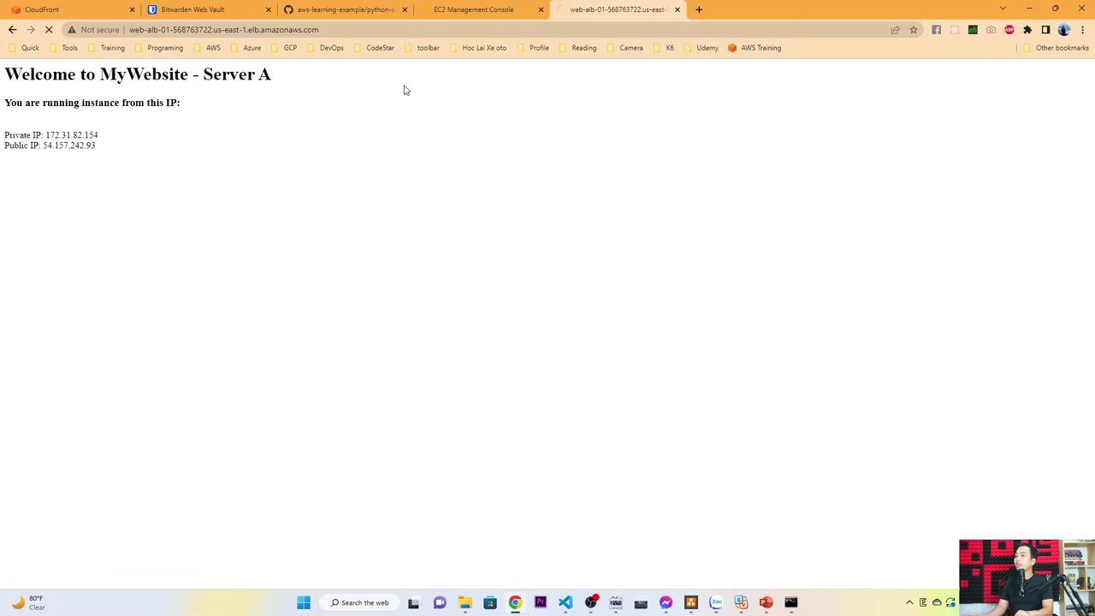
pyautogui.moveTo(9, 74); pyautogui.dragTo(310, 132)
pyautogui.press('F5')
pyautogui.moveTo(98, 136); pyautogui.dragTo(58, 135)
pyautogui.moveTo(119, 151); pyautogui.dragTo(4, 124)
pyautogui.click(255, 182)
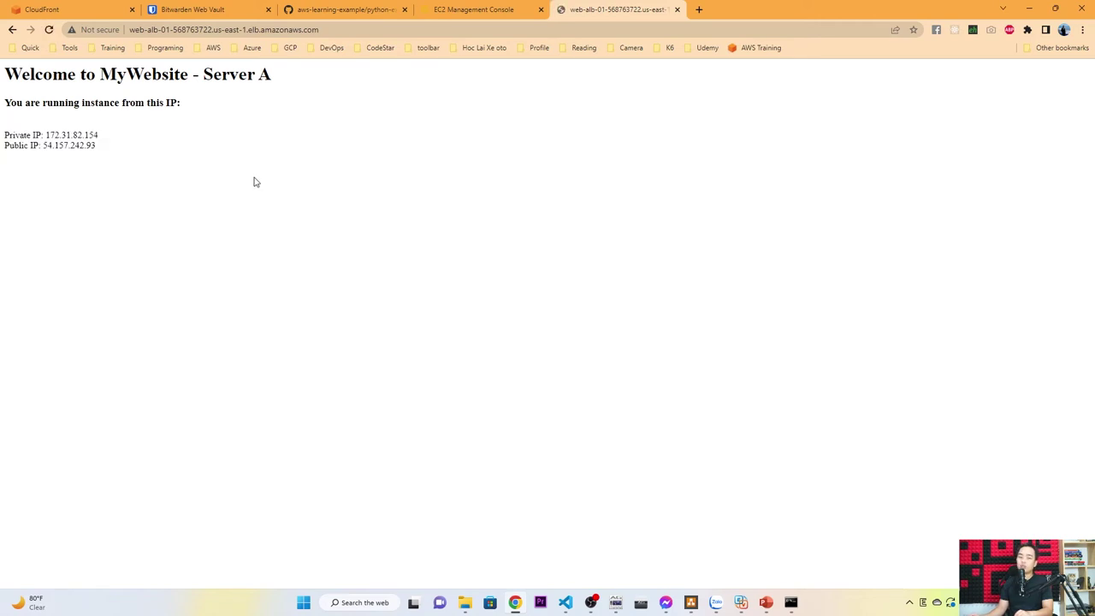
pyautogui.moveTo(106, 150); pyautogui.dragTo(3, 122)
pyautogui.click(151, 150)
pyautogui.press('F5')
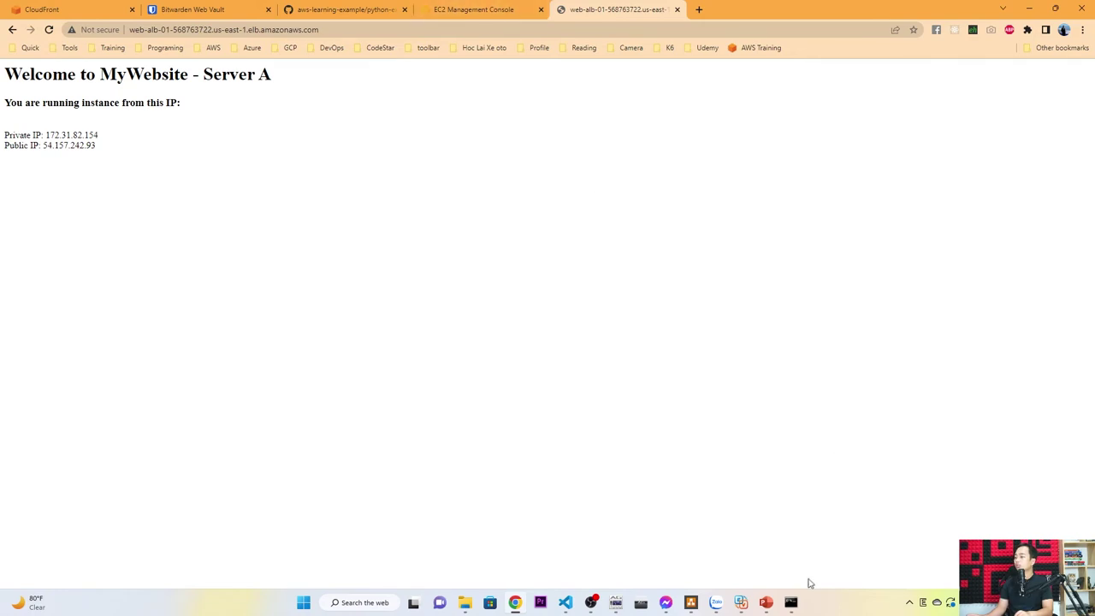
# - Check task 5 about the instance count on the Lab2 slide in PowerPoint, and return to Chrome
pyautogui.click(766, 602)
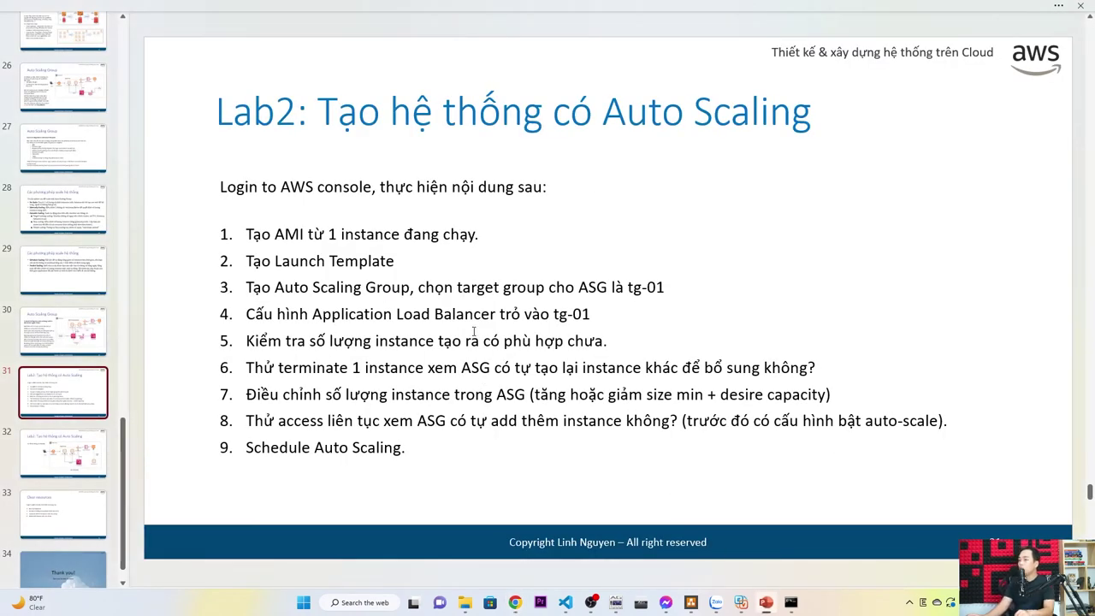
pyautogui.moveTo(615, 340); pyautogui.dragTo(246, 342)
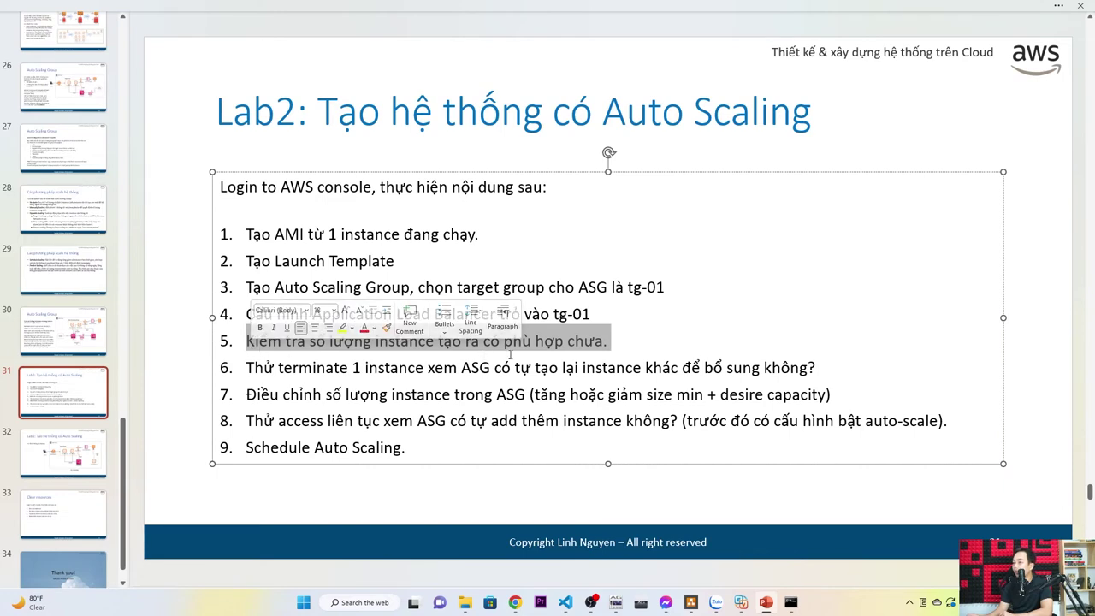
pyautogui.click(506, 356)
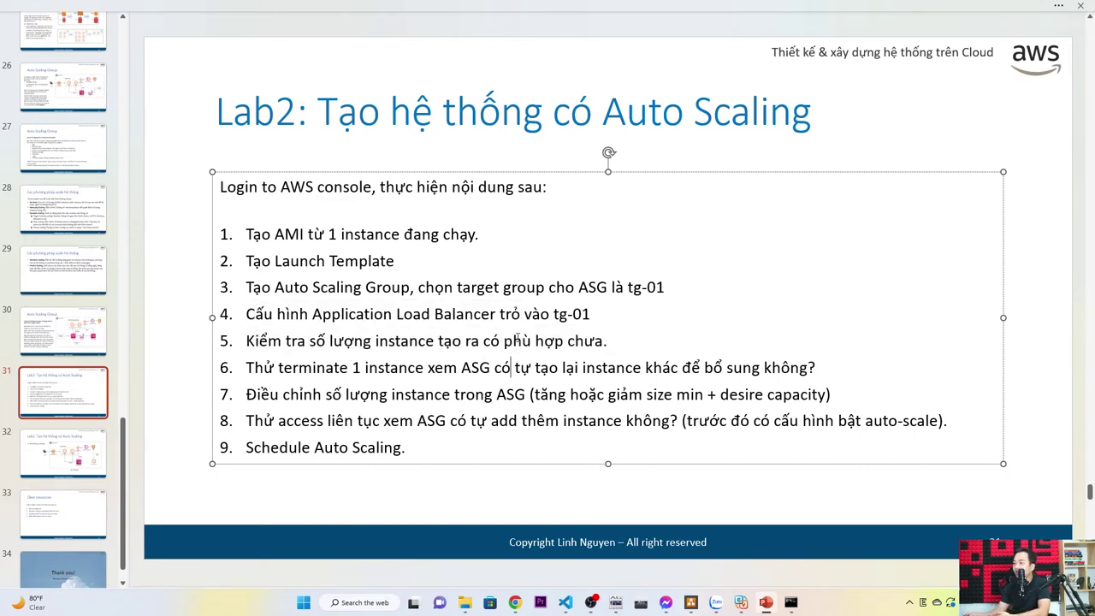
pyautogui.click(515, 603)
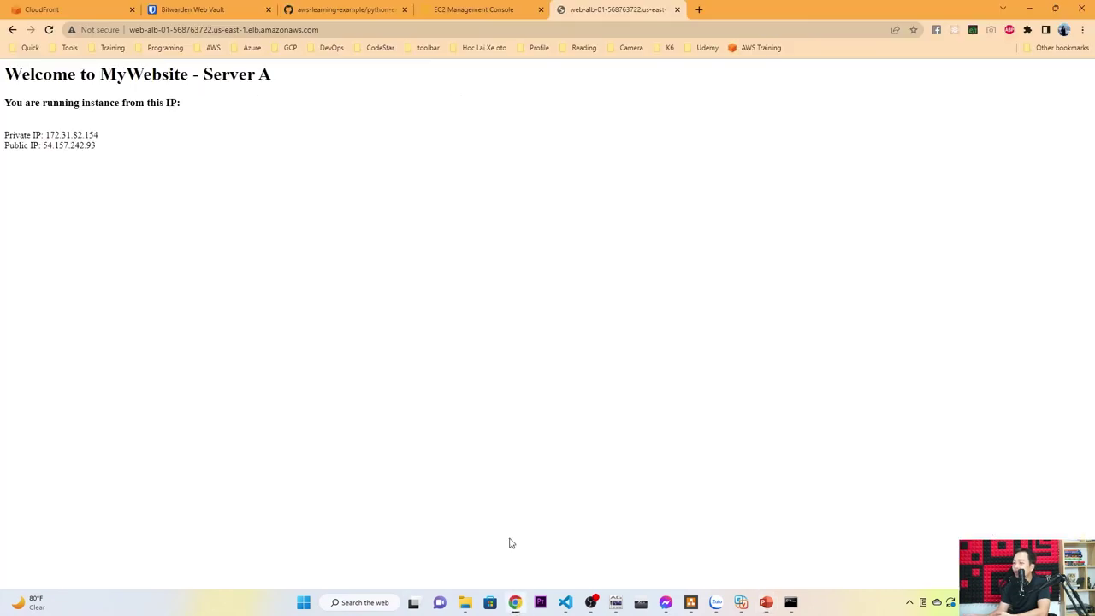
# - Terminate the Web-Server instance i-06b4159870b3fe9c0, refresh the instances list and dismiss the notification
pyautogui.click(479, 9)
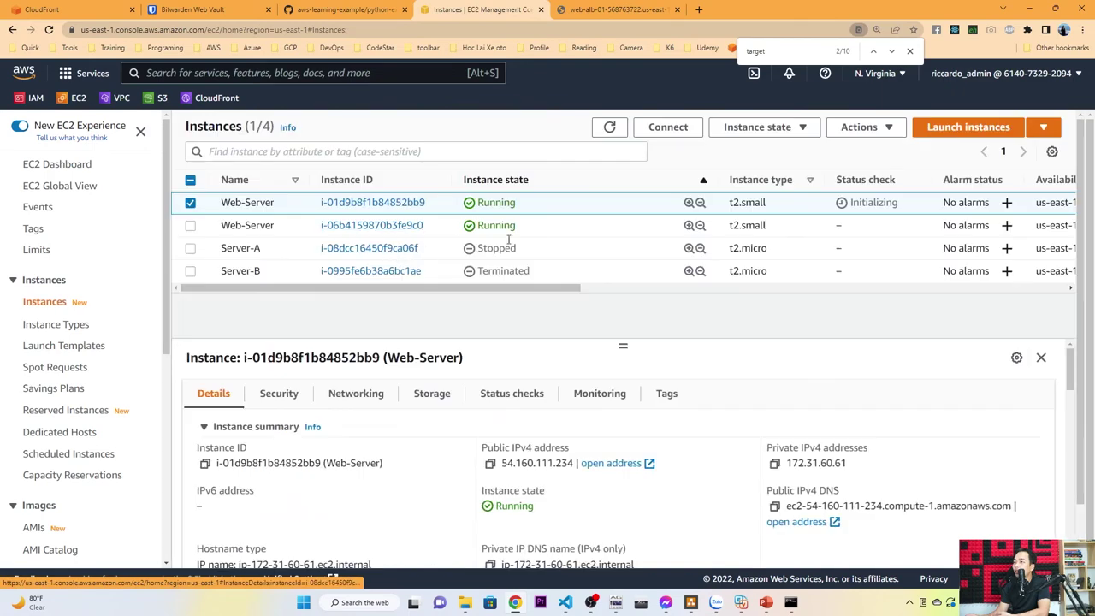
pyautogui.click(586, 227)
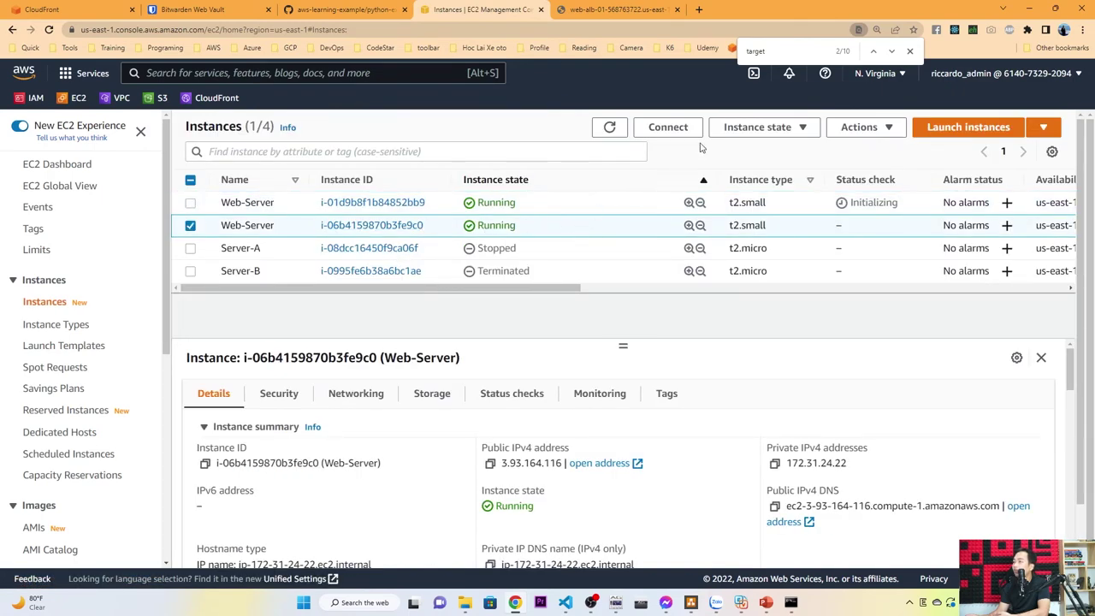
pyautogui.click(764, 130)
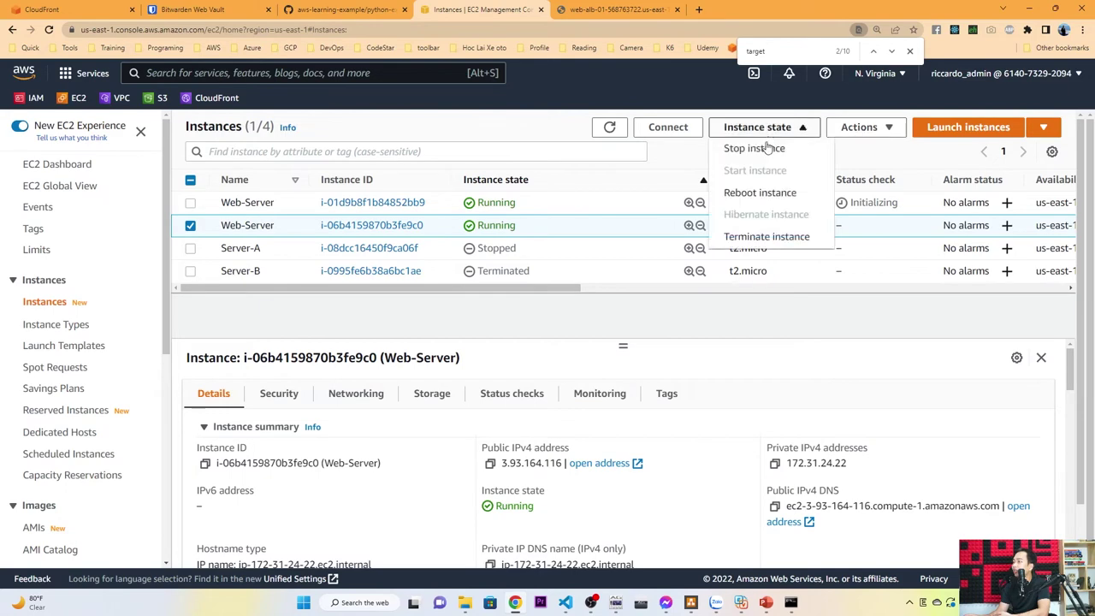
pyautogui.click(766, 237)
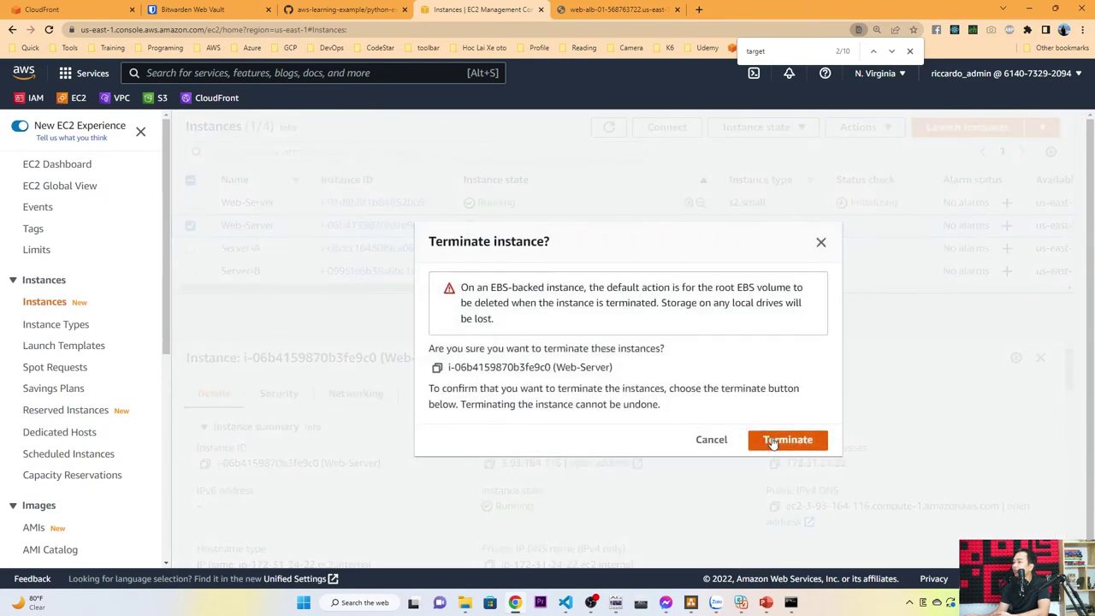
pyautogui.click(787, 442)
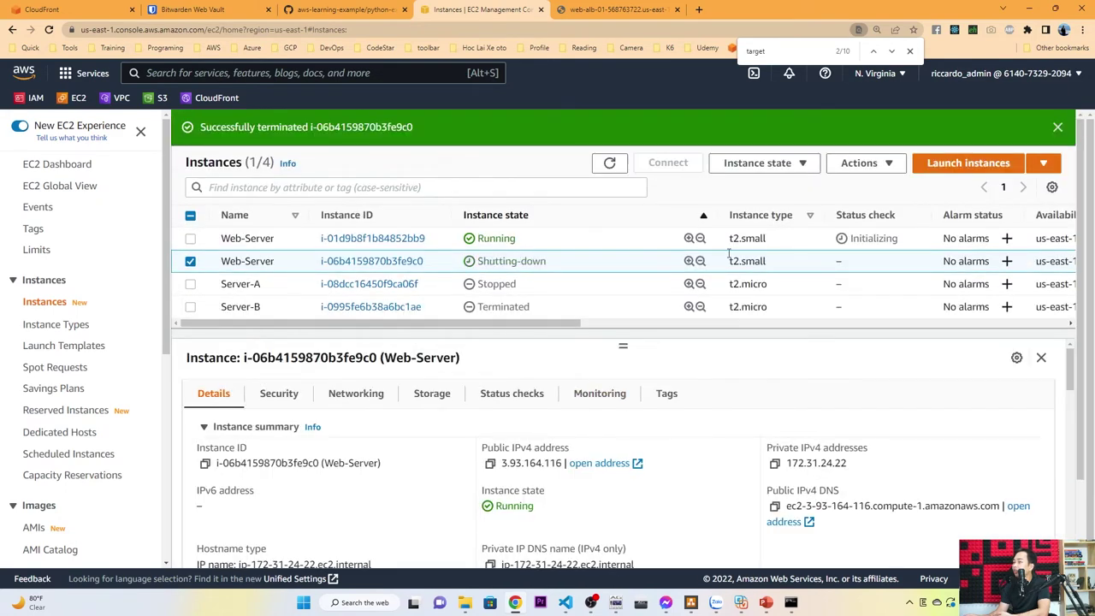
pyautogui.click(609, 166)
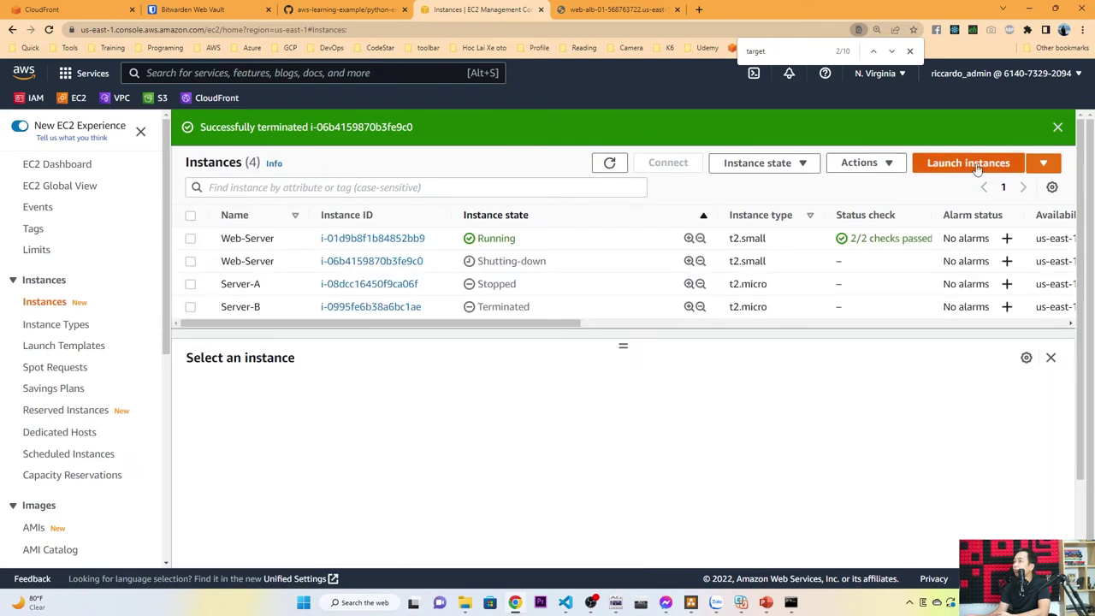
pyautogui.click(1057, 127)
# - Reload the load balancer's web page repeatedly to test its response after terminating the instance
pyautogui.click(645, 9)
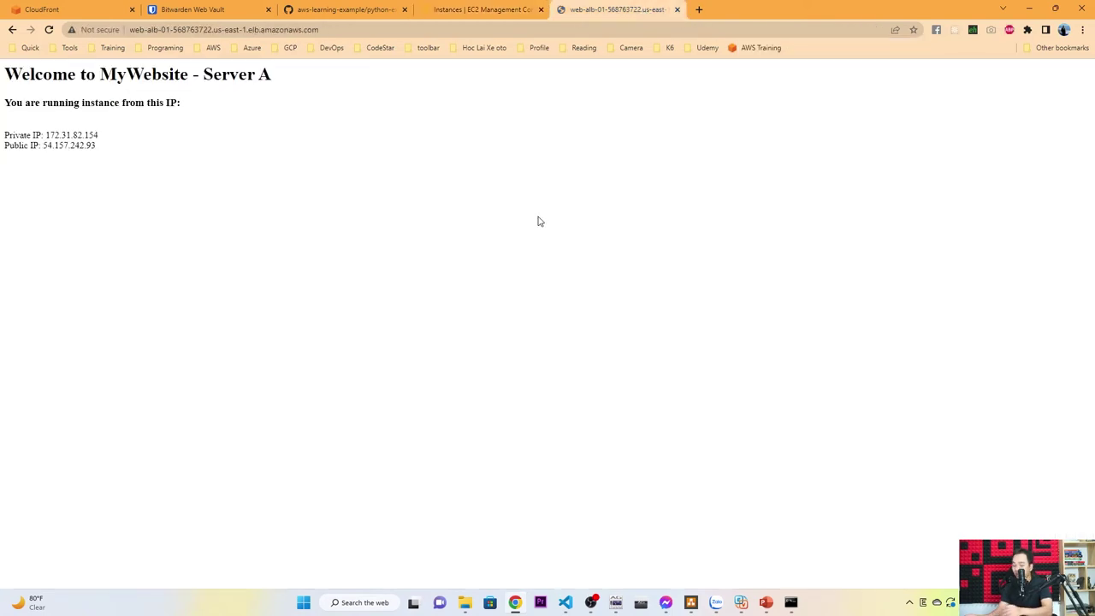
pyautogui.press('F5')
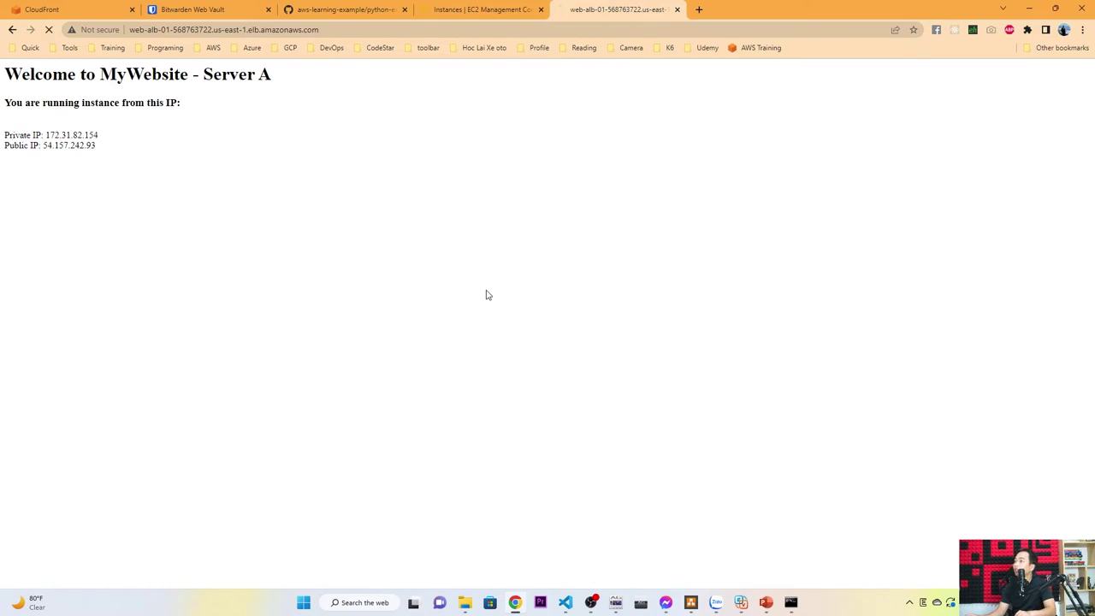
pyautogui.press('F5')
pyautogui.press('F5')
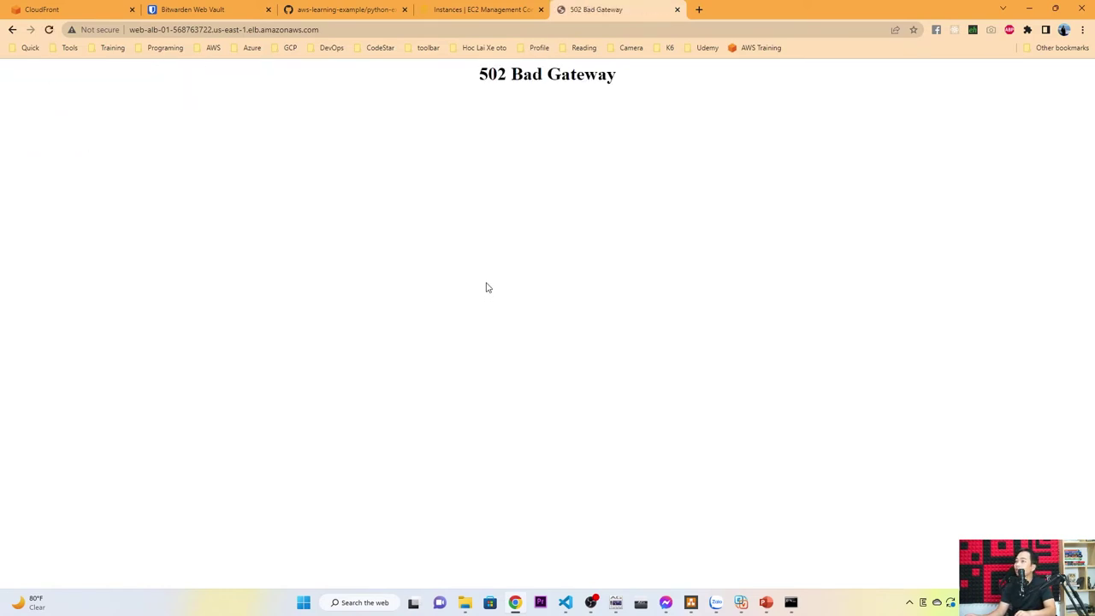
pyautogui.press('F5')
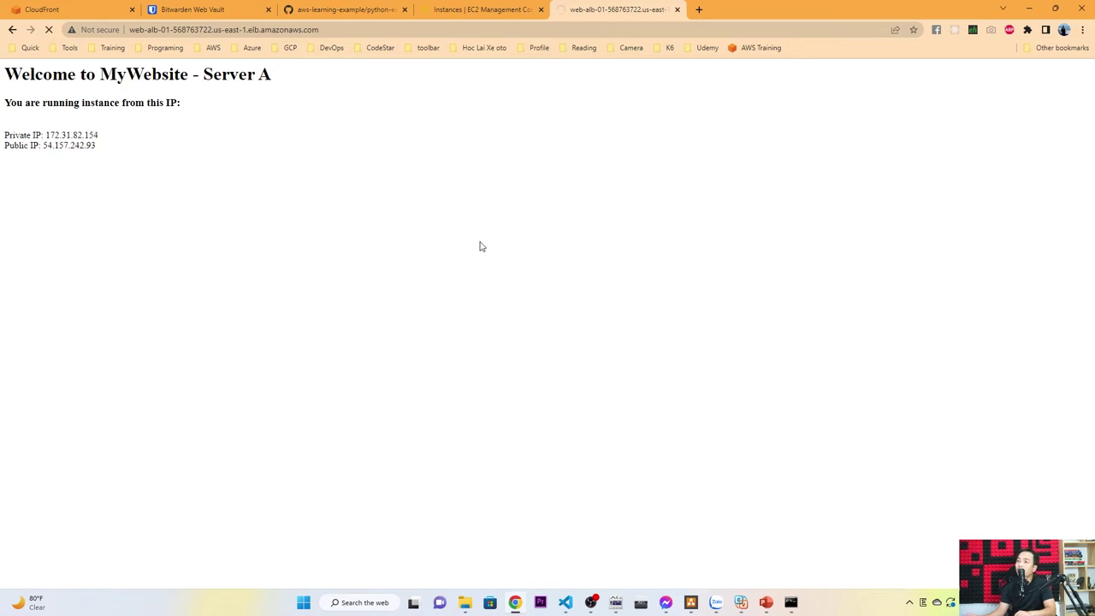
# - Return to the EC2 instances list, select the terminated Web-Server instance and refresh the list to check the instance states
pyautogui.click(481, 9)
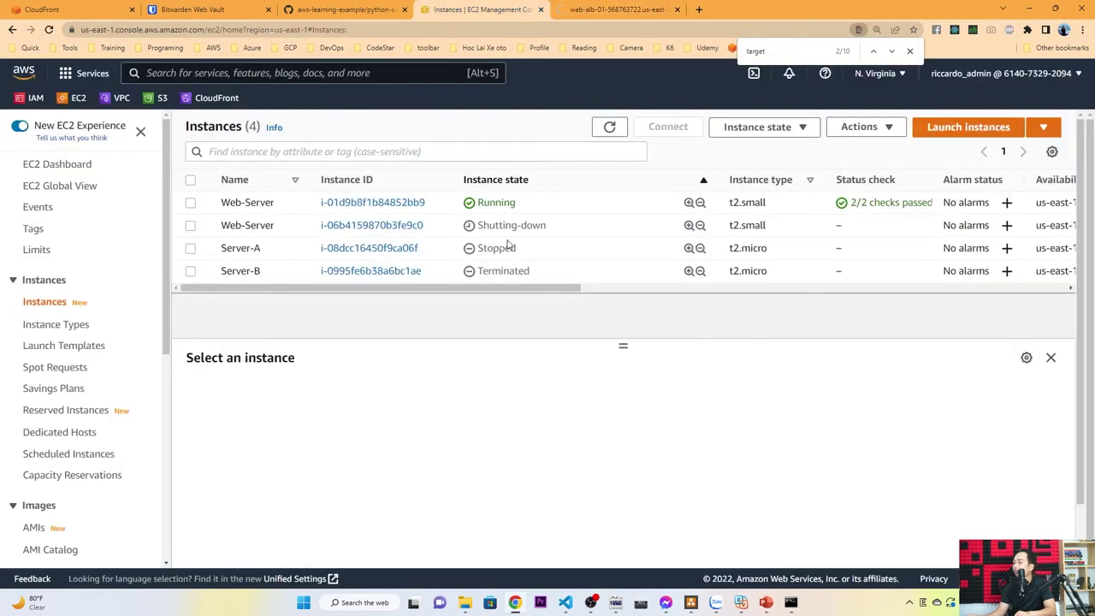
pyautogui.click(609, 126)
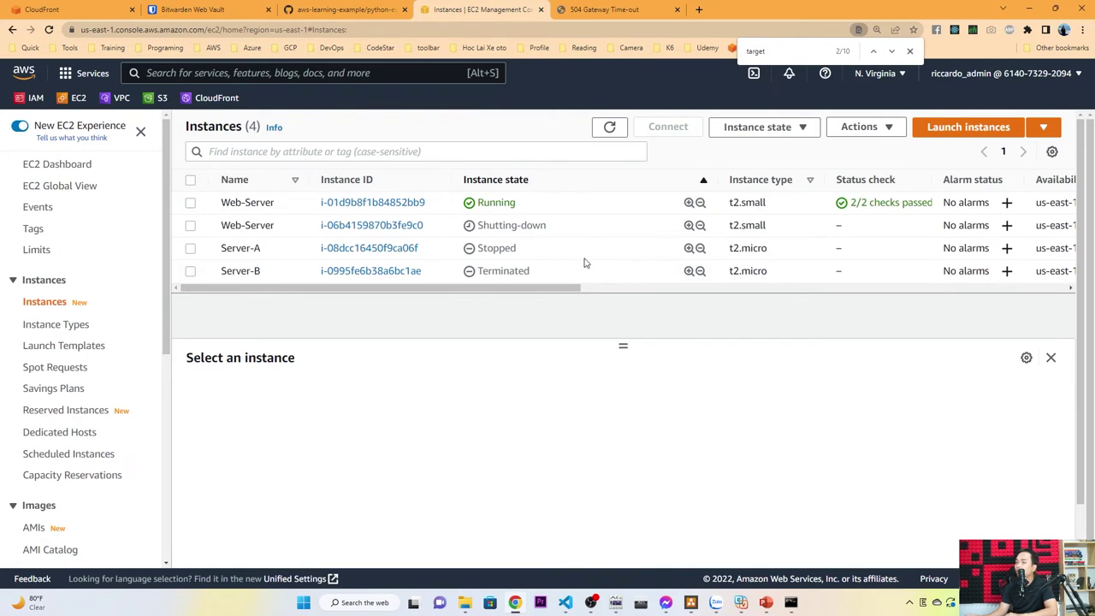
pyautogui.click(589, 227)
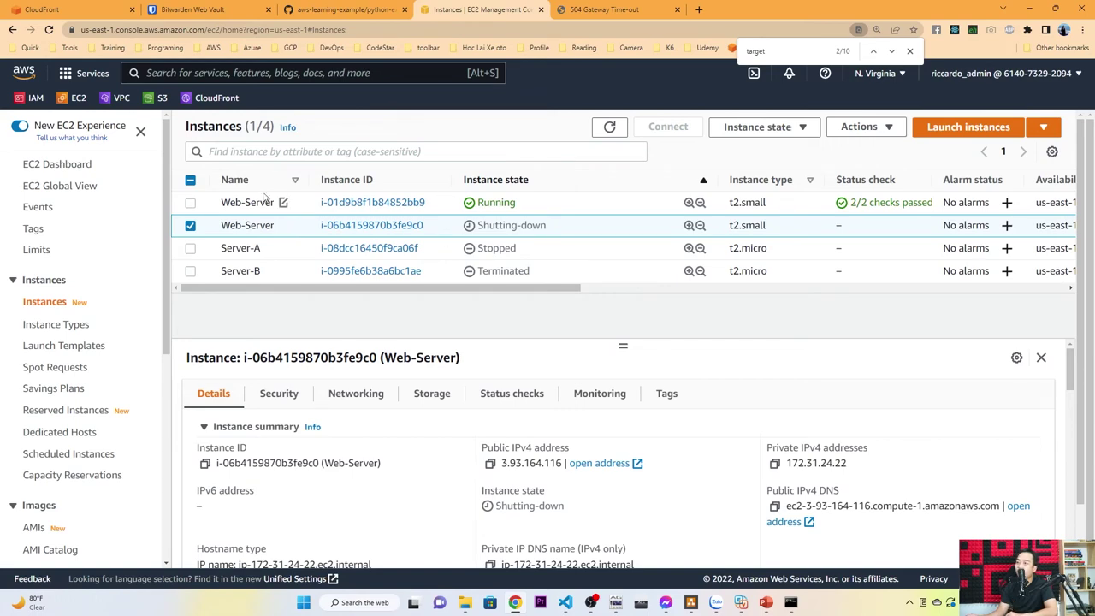
pyautogui.click(613, 128)
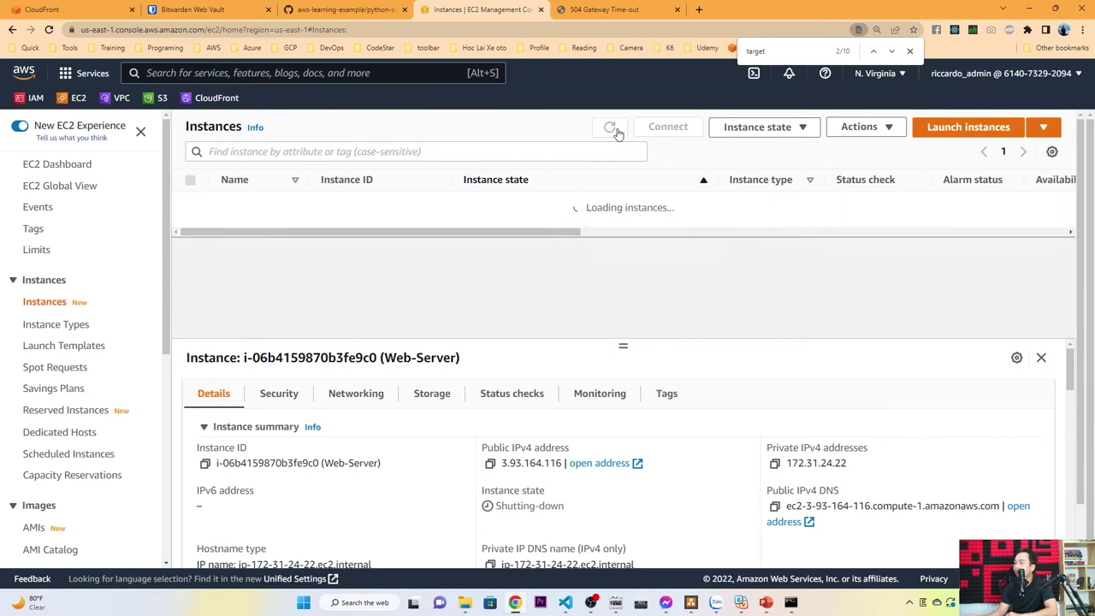
# - Refresh the EC2 instances list repeatedly until the replacement Web-Server instance is listed, and select it to view its details
pyautogui.click(618, 132)
pyautogui.click(618, 132)
pyautogui.click(617, 131)
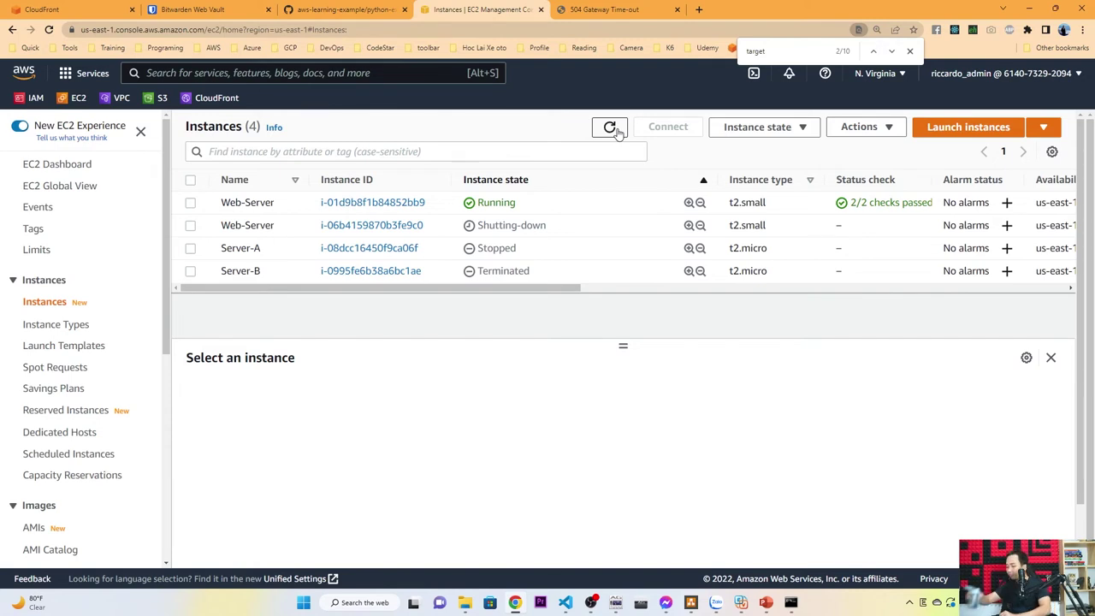
pyautogui.click(617, 130)
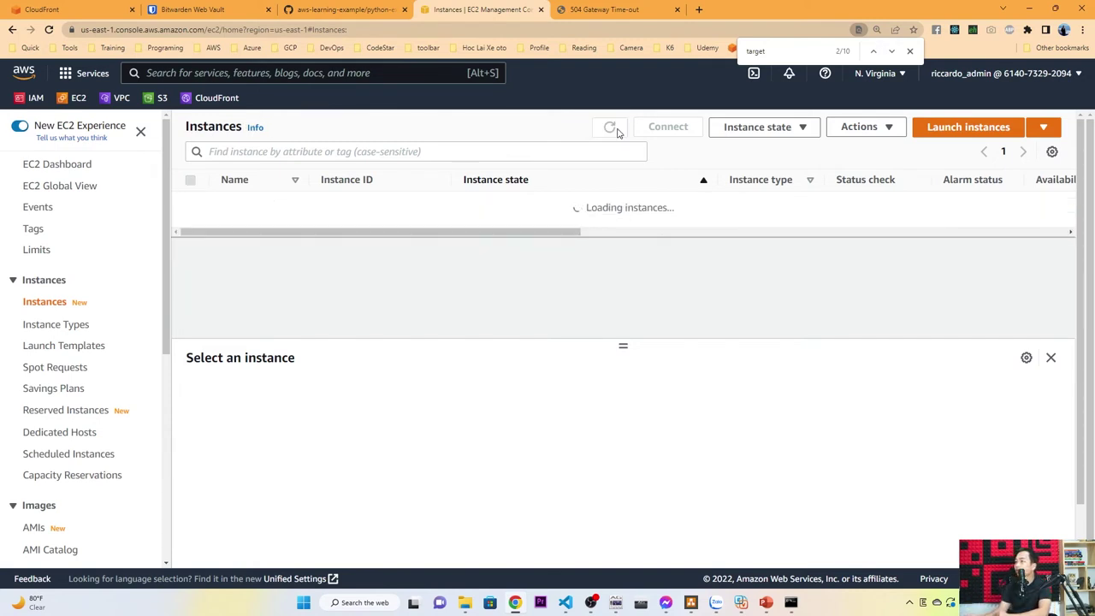
pyautogui.click(456, 206)
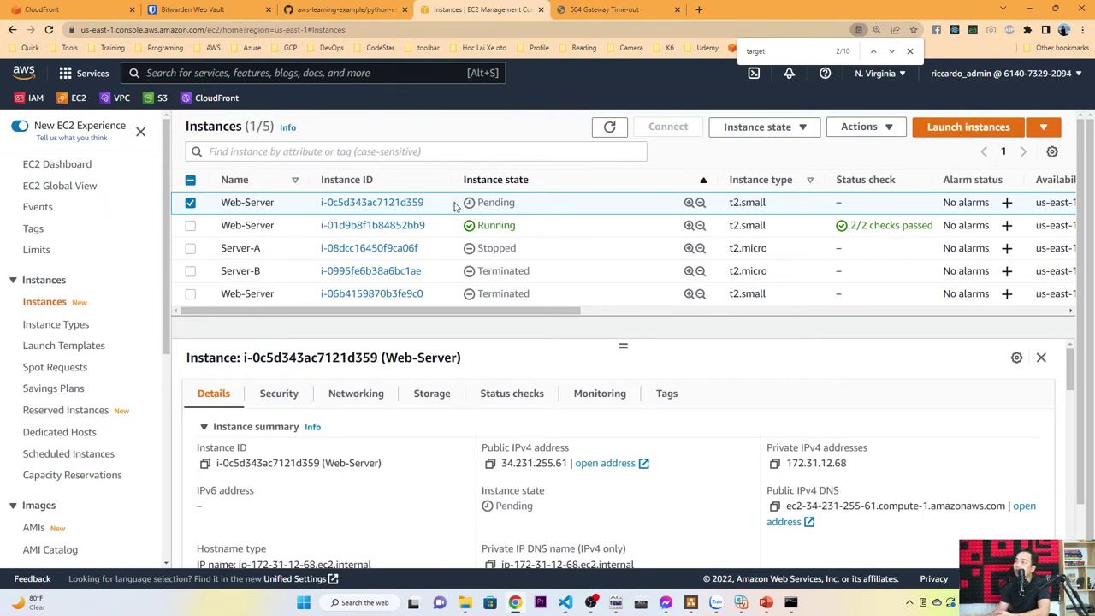
# - Review the capacity details of the web-server-asg-01 Auto Scaling group, refresh the group list and dismiss the notification
pyautogui.scroll(-5, 56, 370)
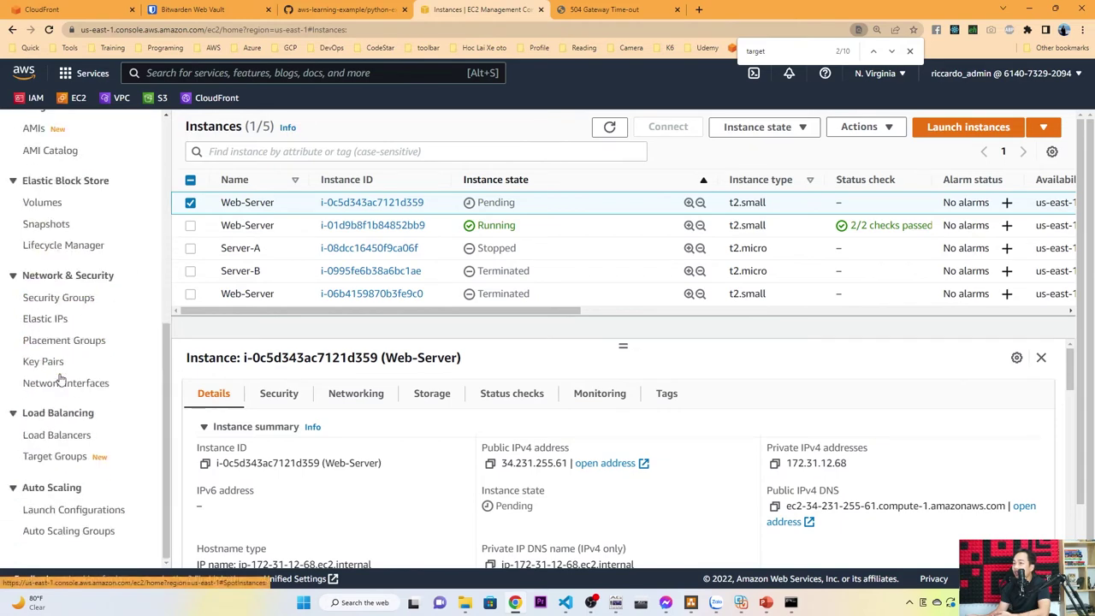
pyautogui.click(98, 531)
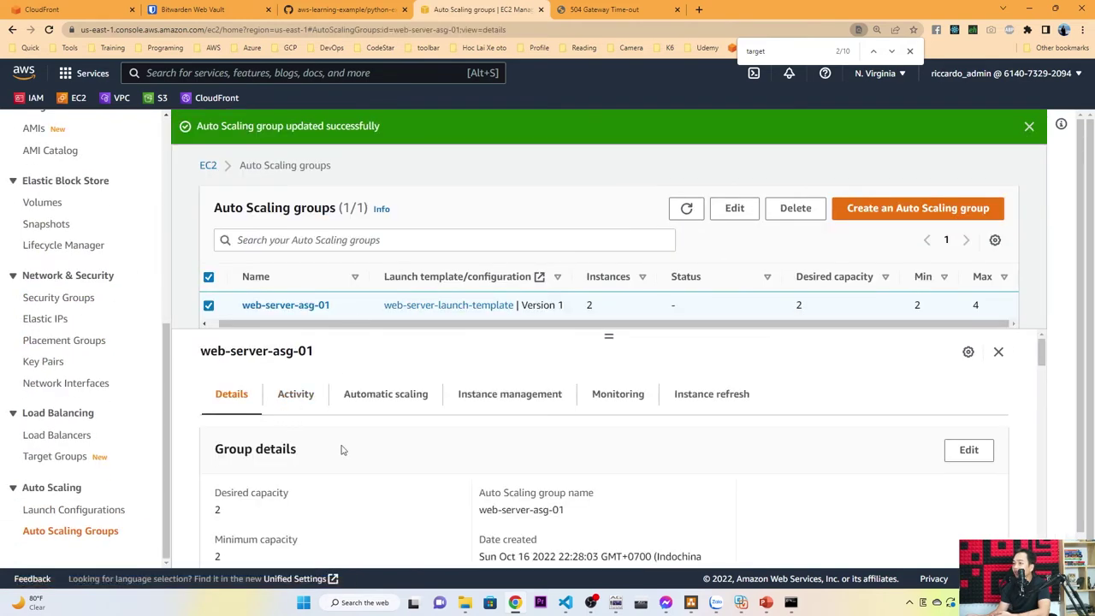
pyautogui.moveTo(228, 440); pyautogui.dragTo(220, 523)
pyautogui.click(700, 377)
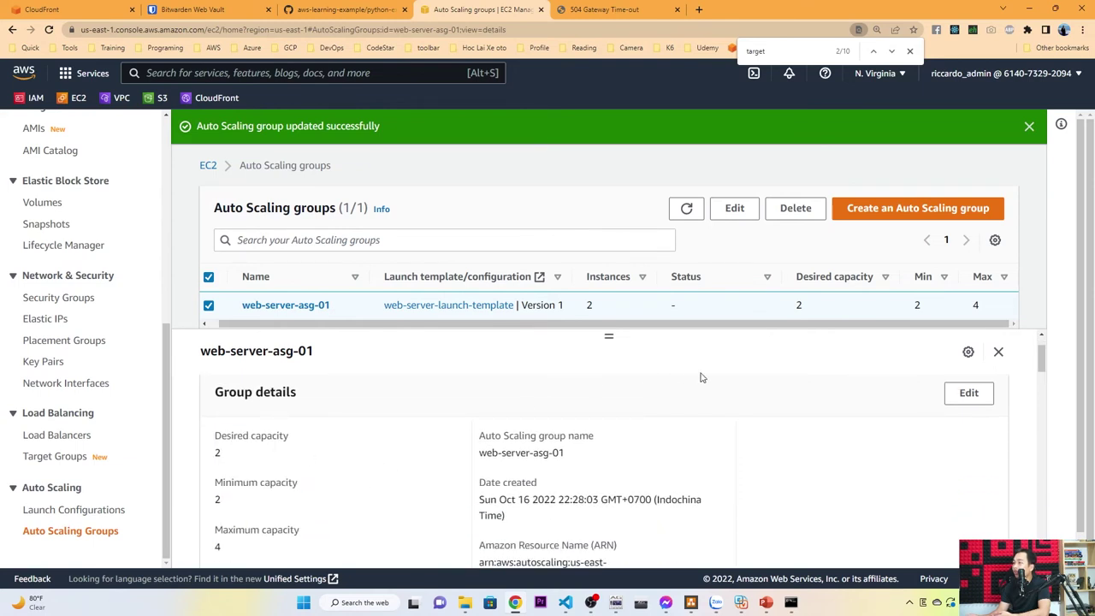
pyautogui.click(686, 208)
pyautogui.click(1029, 127)
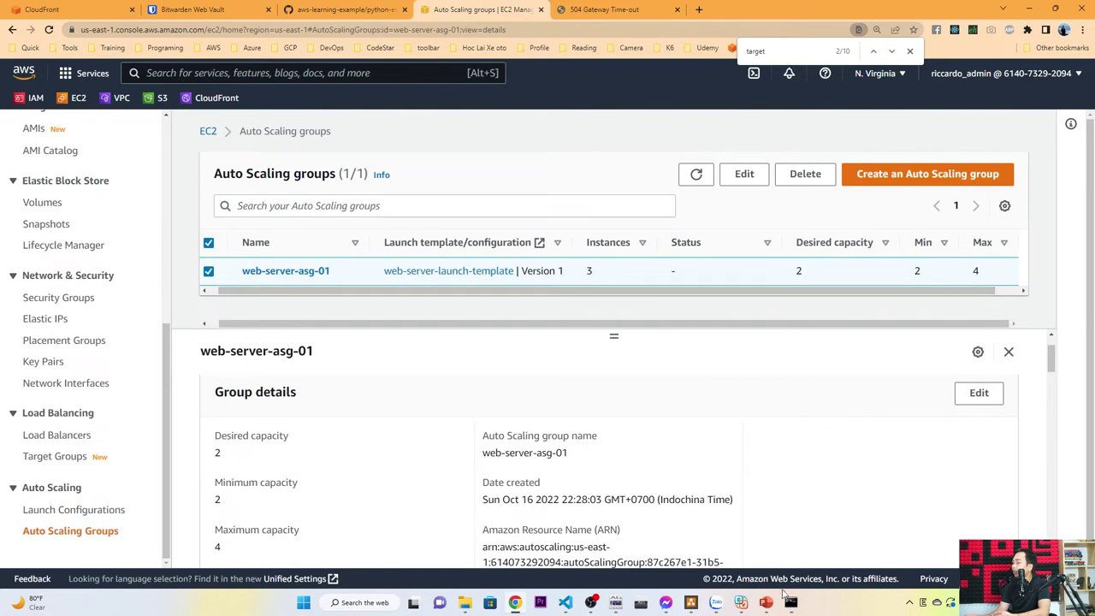
# - Check tasks 6 and 7 on the Lab2 slide in PowerPoint, and return to Chrome
pyautogui.moveTo(691, 609)
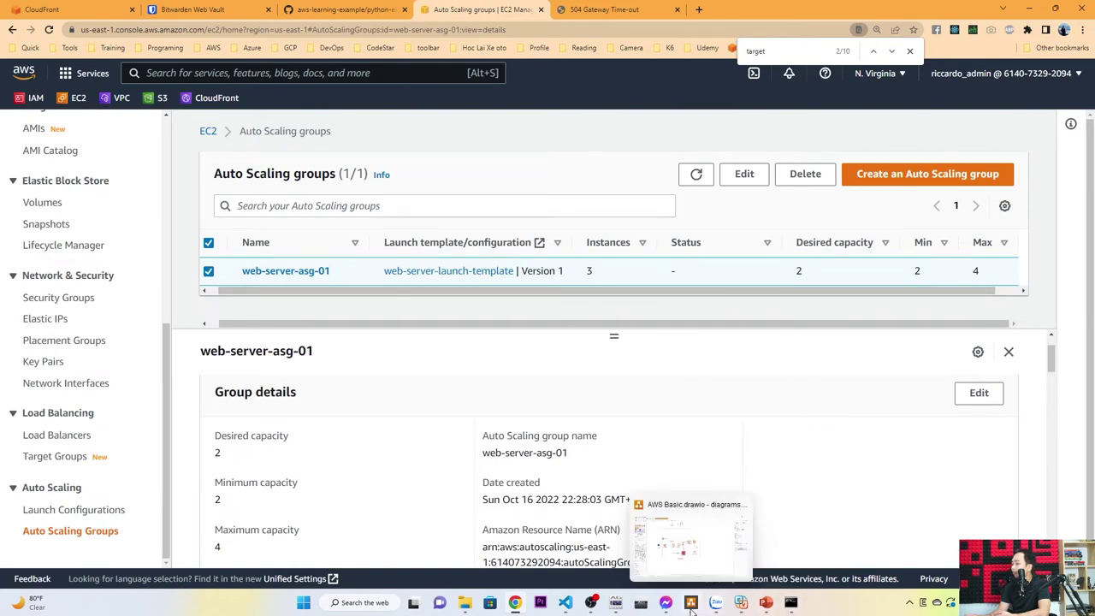
pyautogui.click(766, 602)
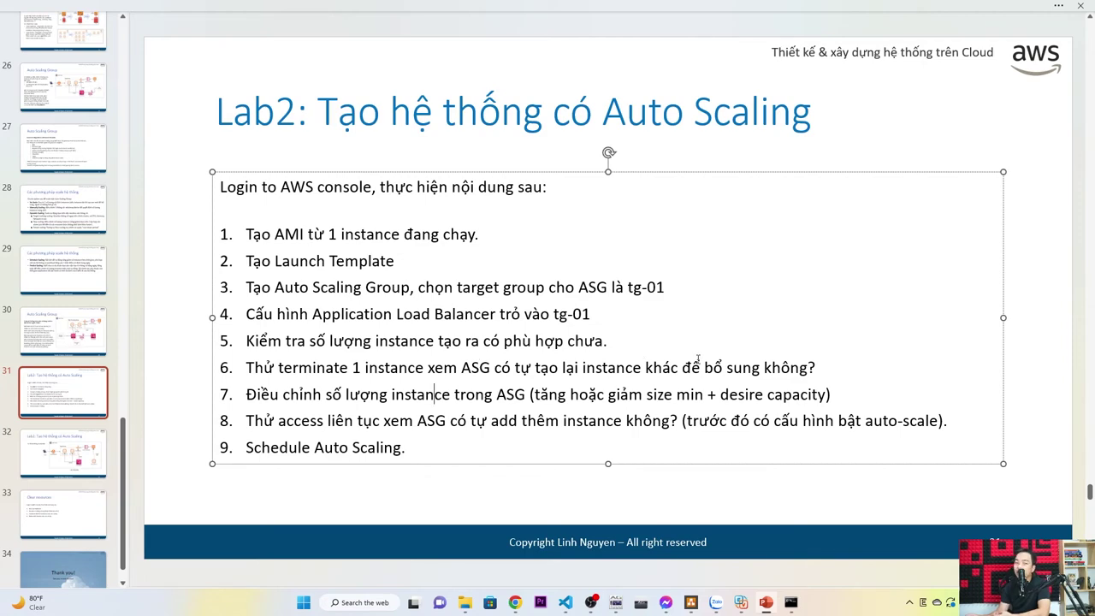
pyautogui.click(516, 602)
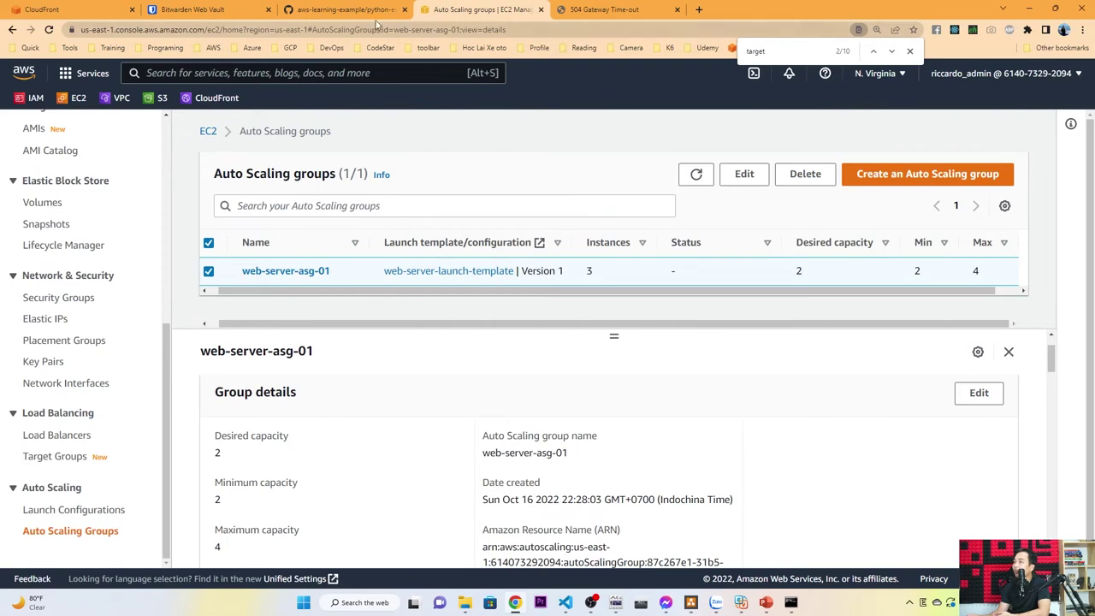
# - Refresh the EC2 instances list to check the instance states, and reload the web-alb-01 load balancer's web page
pyautogui.scroll(5, 73, 250)
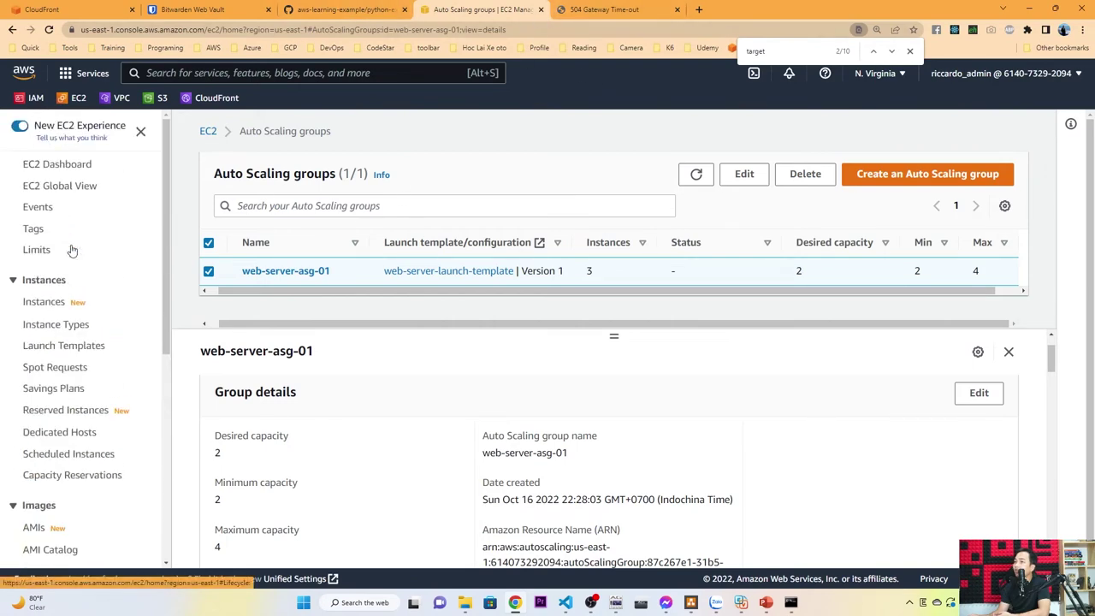
pyautogui.click(48, 303)
pyautogui.click(609, 127)
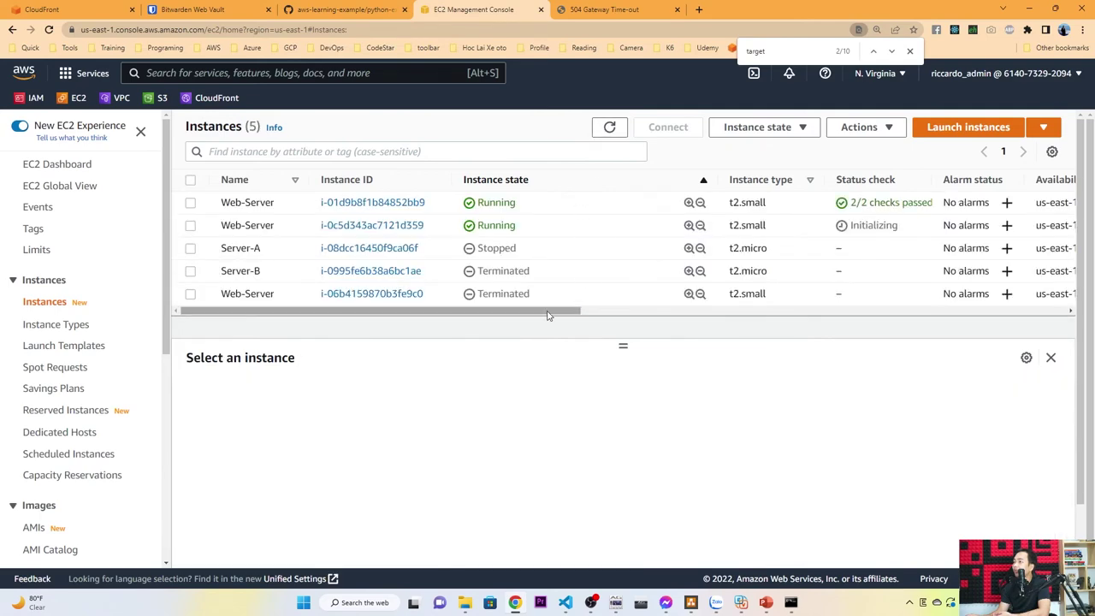
pyautogui.click(610, 9)
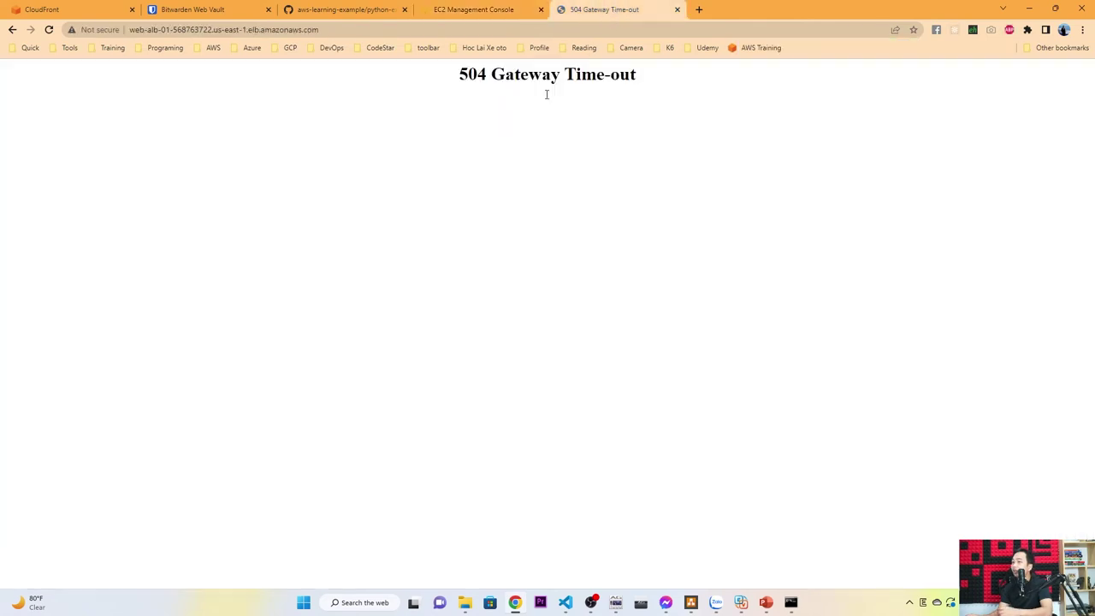
pyautogui.press('F5')
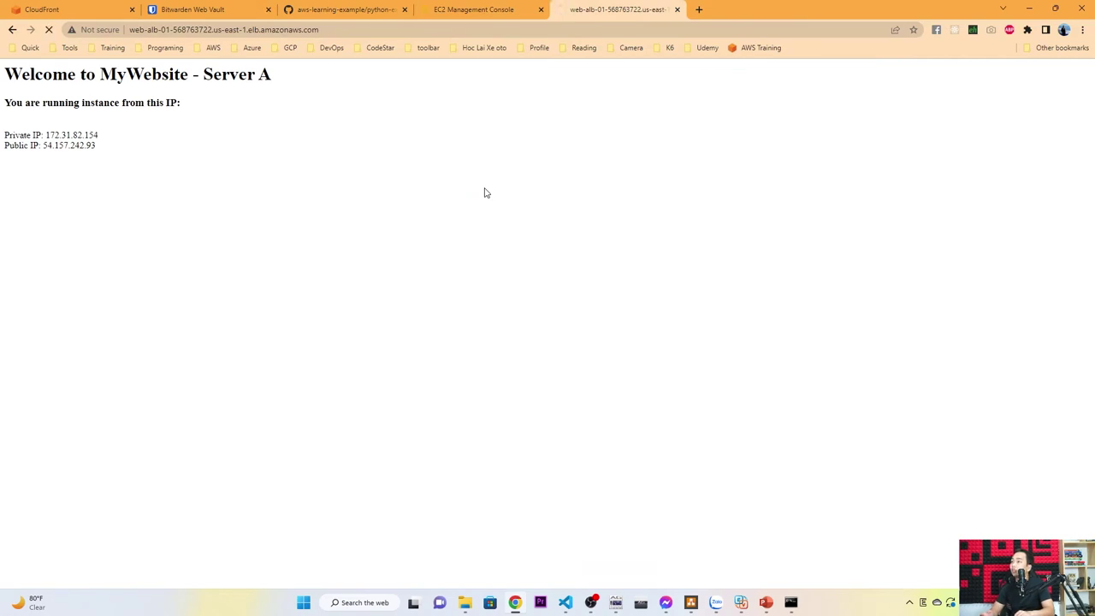
# - Return to the EC2 console and open the Auto Scaling group web-server-asg-01 for editing
pyautogui.click(432, 10)
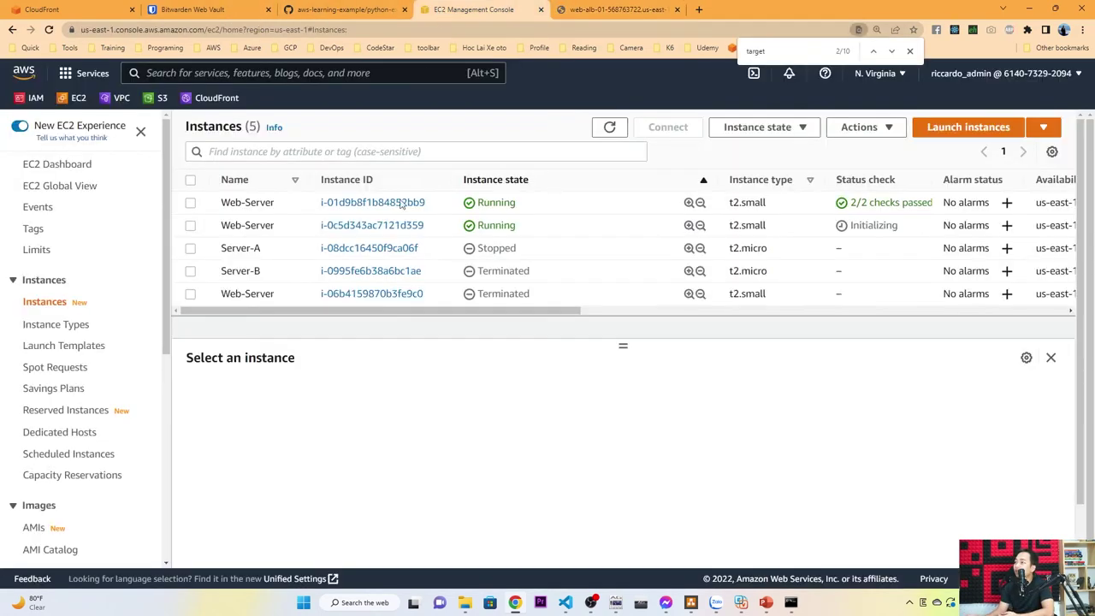
pyautogui.scroll(-2, 539, 259)
pyautogui.scroll(-5, 114, 328)
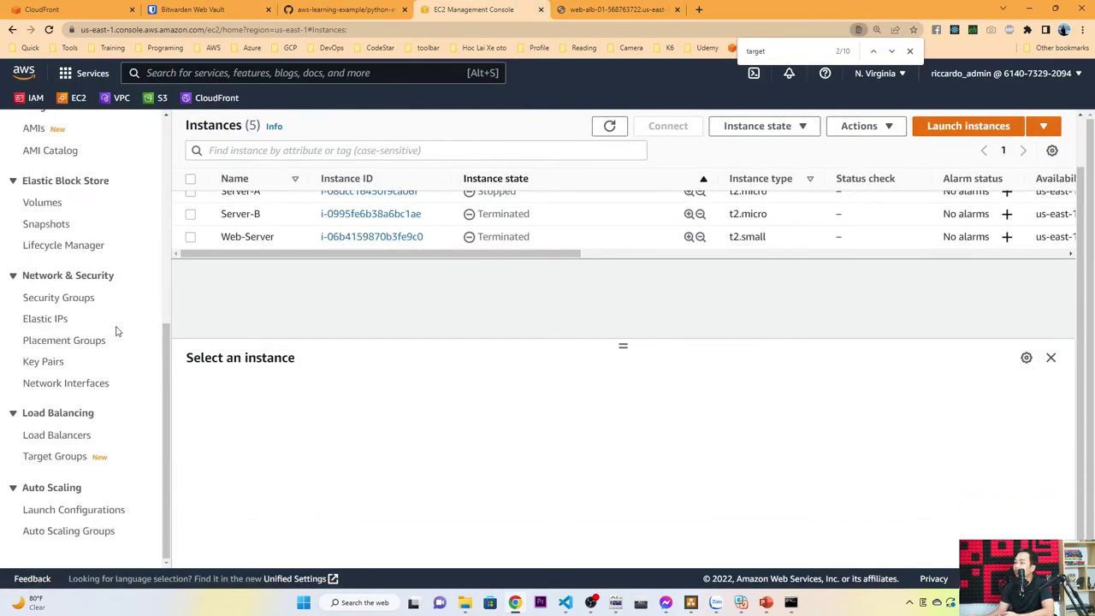
pyautogui.click(81, 532)
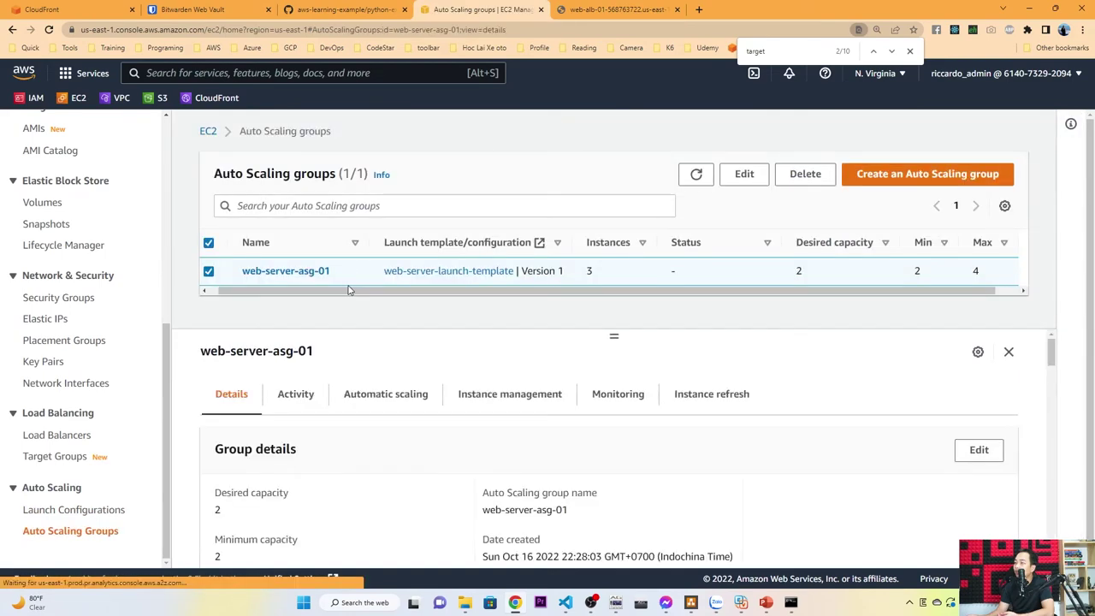
pyautogui.click(745, 174)
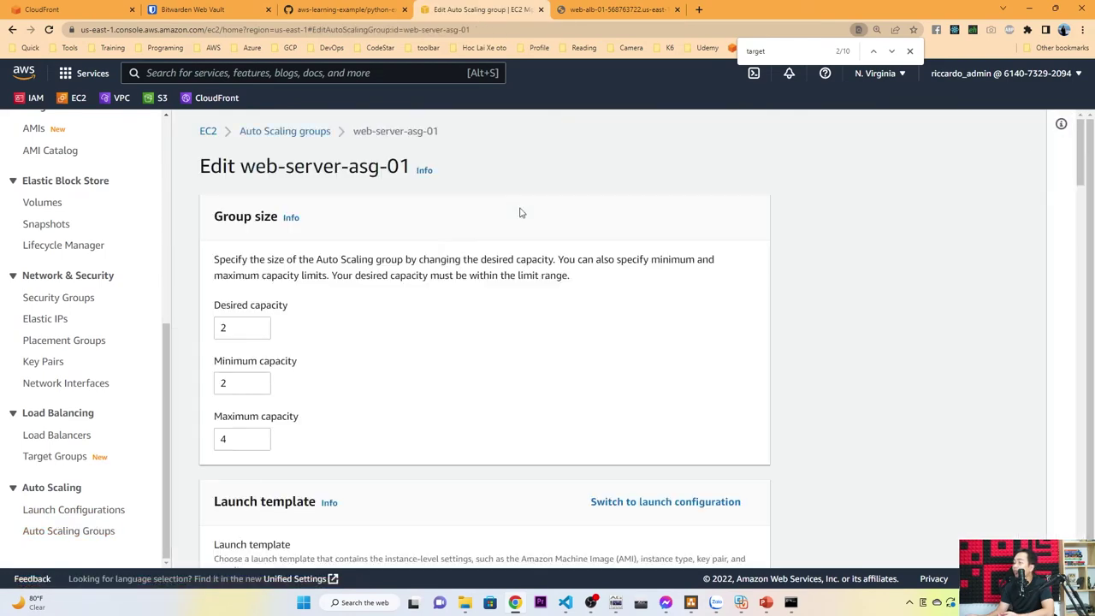
# - Update the group size to desired capacity 3, minimum capacity 3 and maximum capacity 5, and enlarge the Auto Scaling groups list area
pyautogui.scroll(-2, 385, 229)
pyautogui.doubleClick(247, 219)
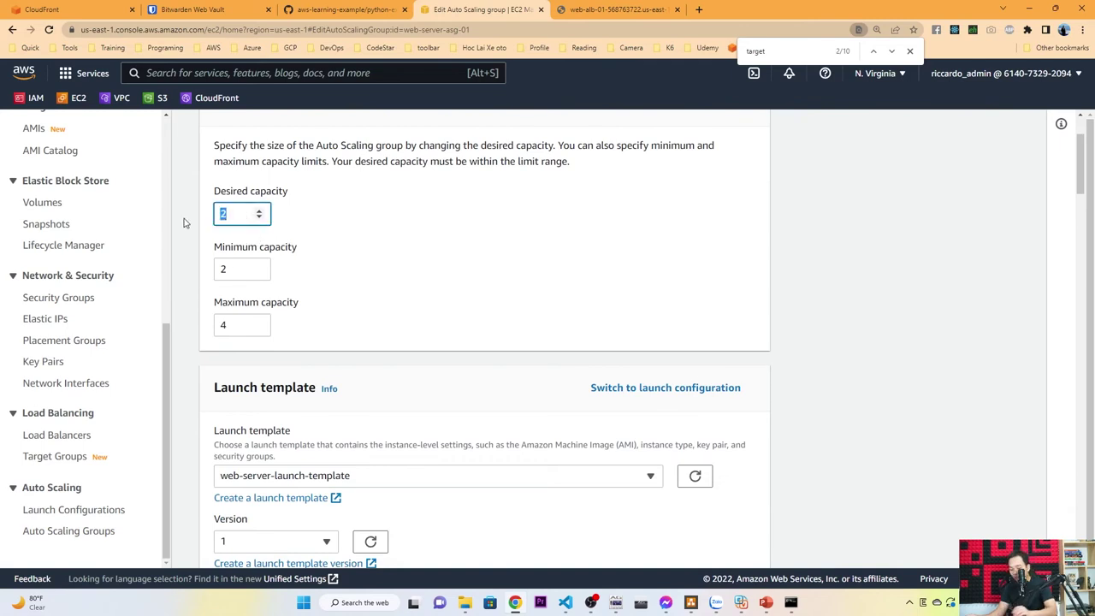
pyautogui.write('3')
pyautogui.press('Tab')
pyautogui.write('3')
pyautogui.click(229, 325)
pyautogui.doubleClick(229, 325)
pyautogui.write('5')
pyautogui.click(489, 298)
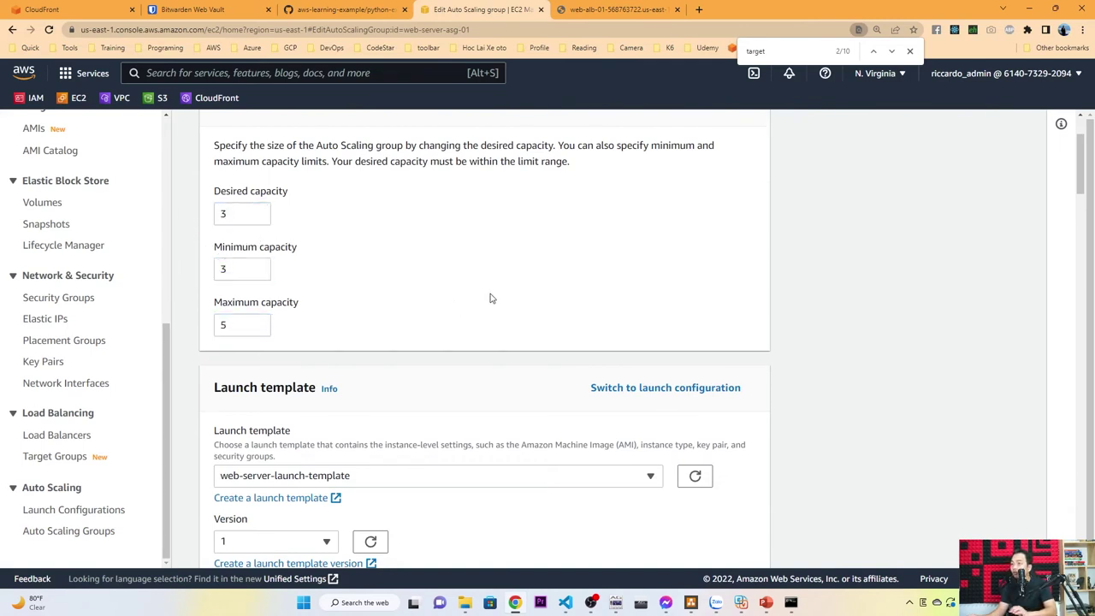
pyautogui.scroll(-20, 443, 287)
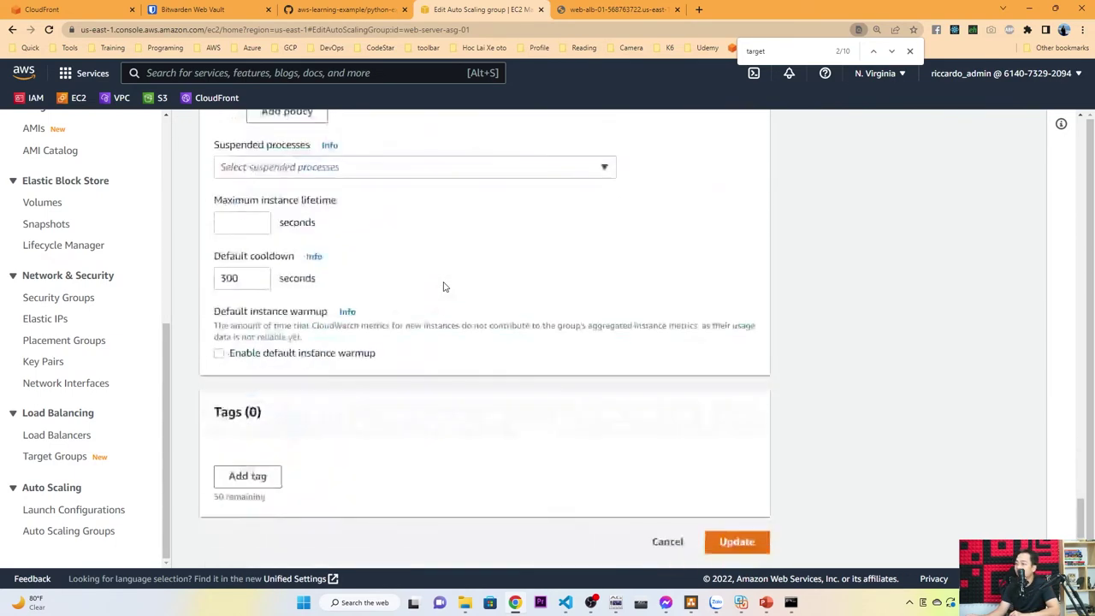
pyautogui.click(740, 543)
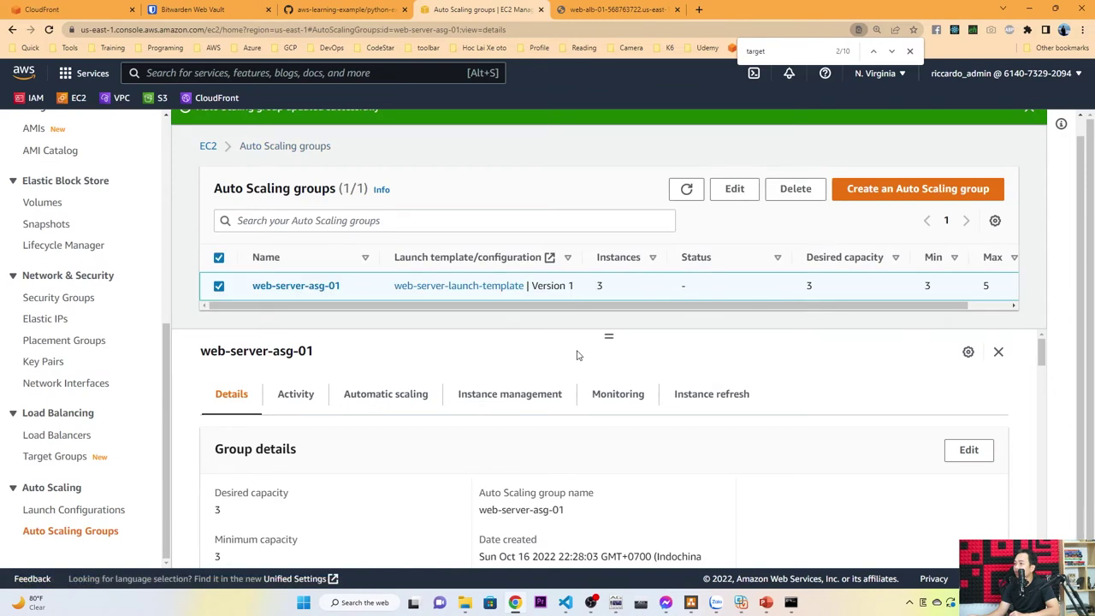
pyautogui.moveTo(906, 312); pyautogui.dragTo(677, 313)
pyautogui.moveTo(610, 334); pyautogui.dragTo(613, 368)
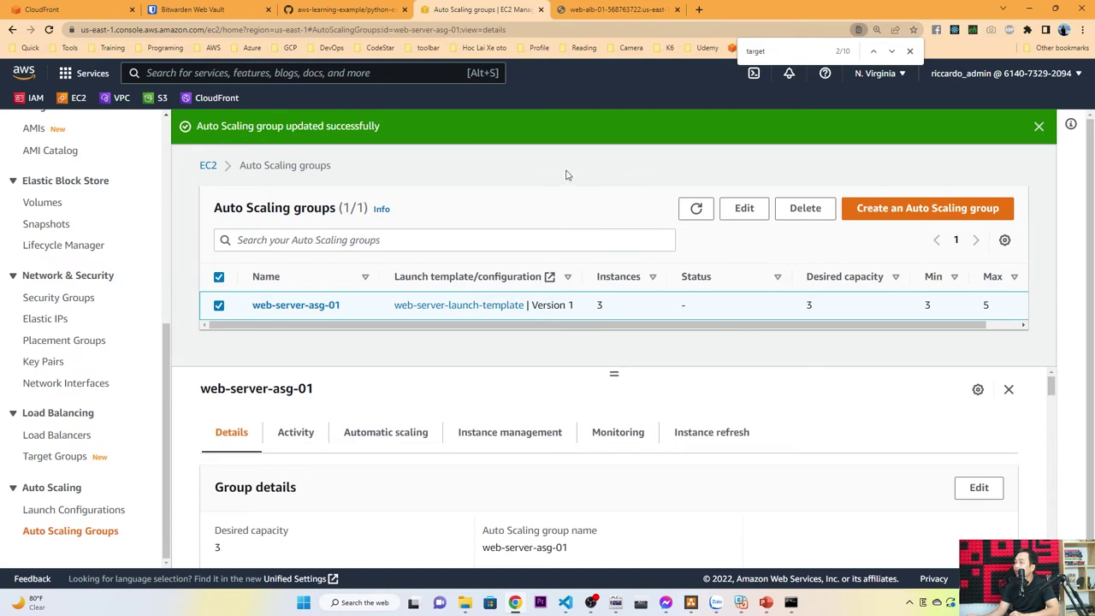
# - Close the page search, refresh the EC2 instances list and view the pending Web-Server instance, and return to the Lab2 slide in PowerPoint
pyautogui.scroll(10, 83, 334)
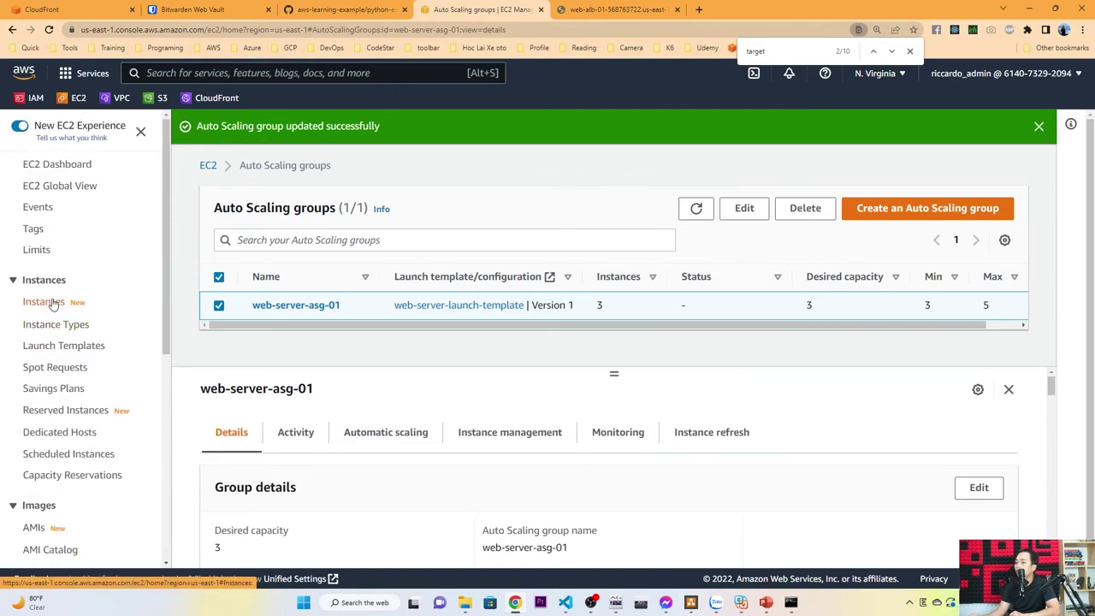
pyautogui.click(47, 301)
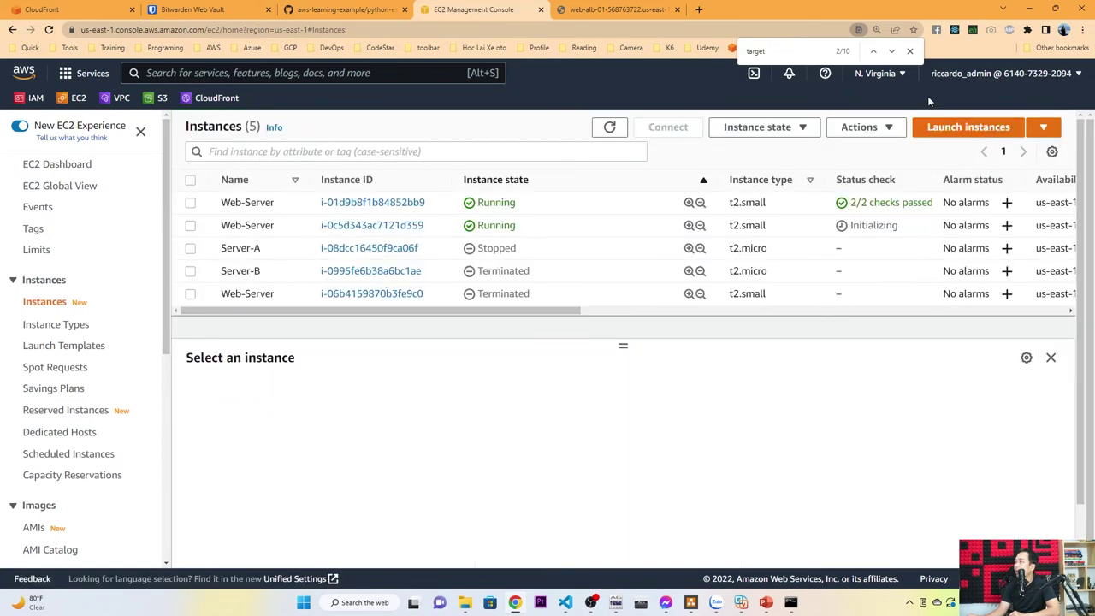
pyautogui.click(909, 50)
pyautogui.click(609, 128)
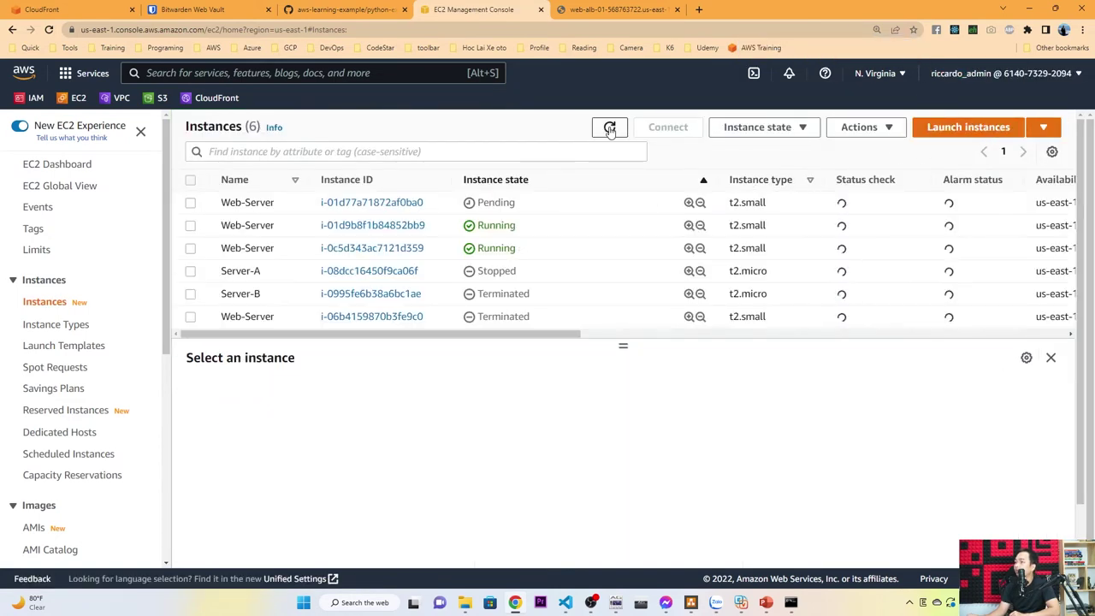
pyautogui.click(444, 206)
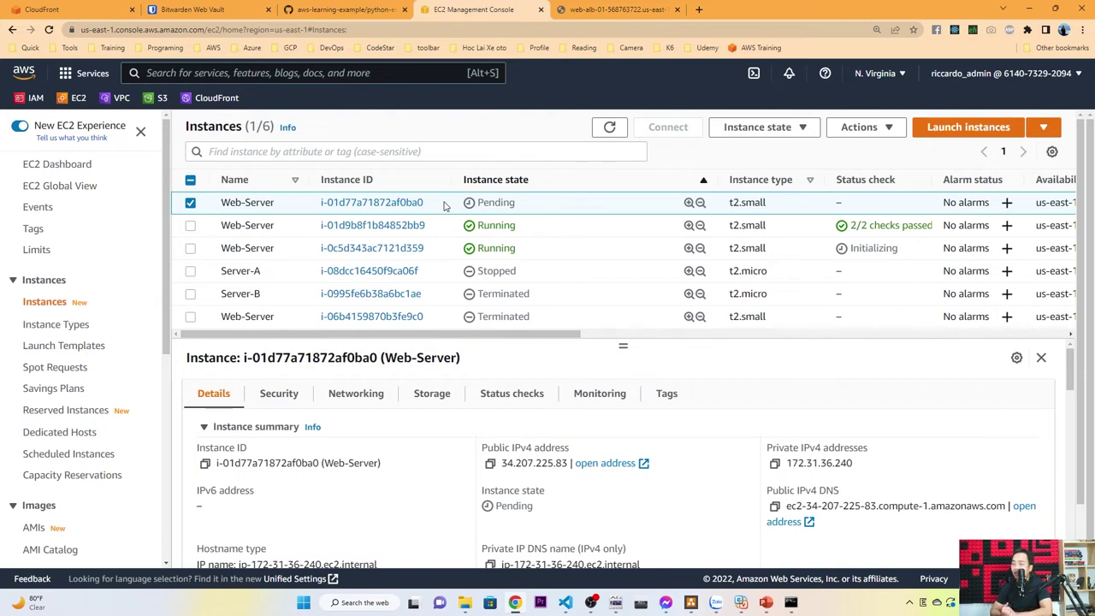
pyautogui.click(767, 602)
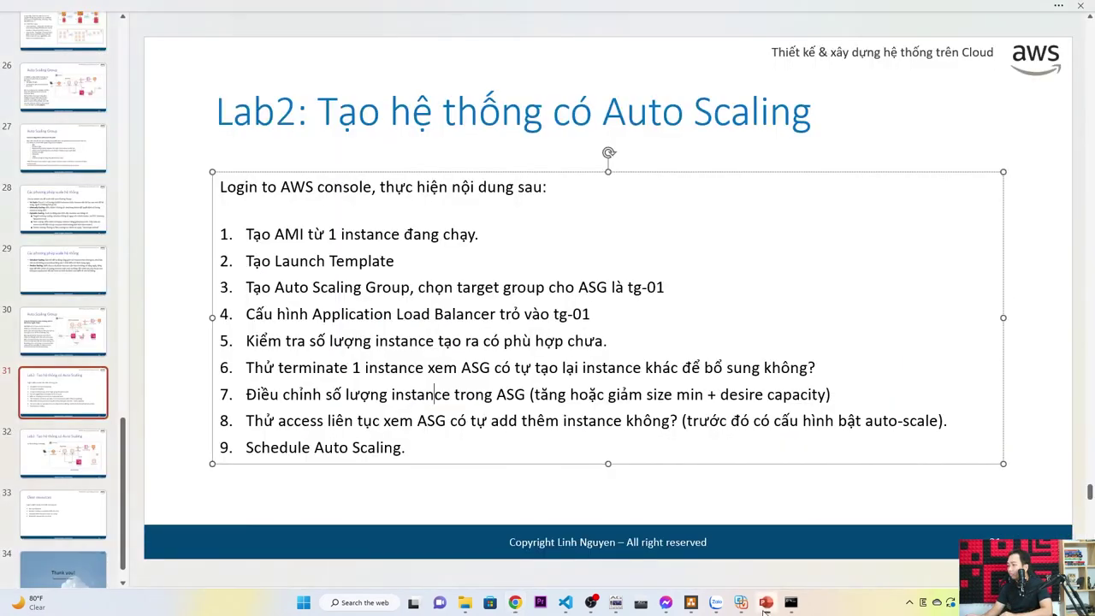
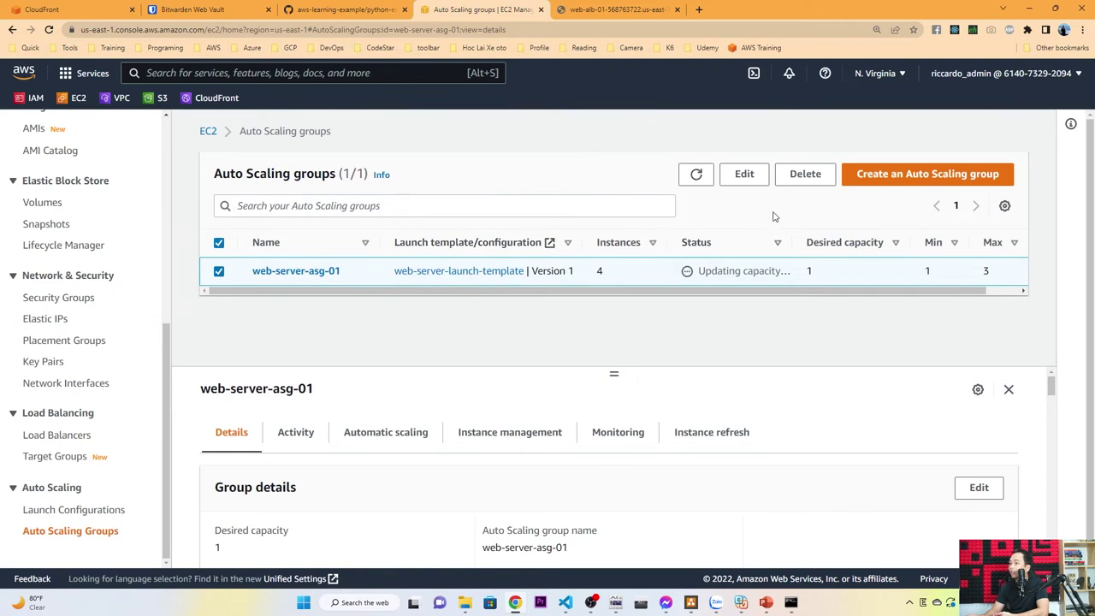
# - Review the edit settings of the web-server-asg-01 Auto Scaling group from group size through tags, and leave without updating
pyautogui.click(746, 178)
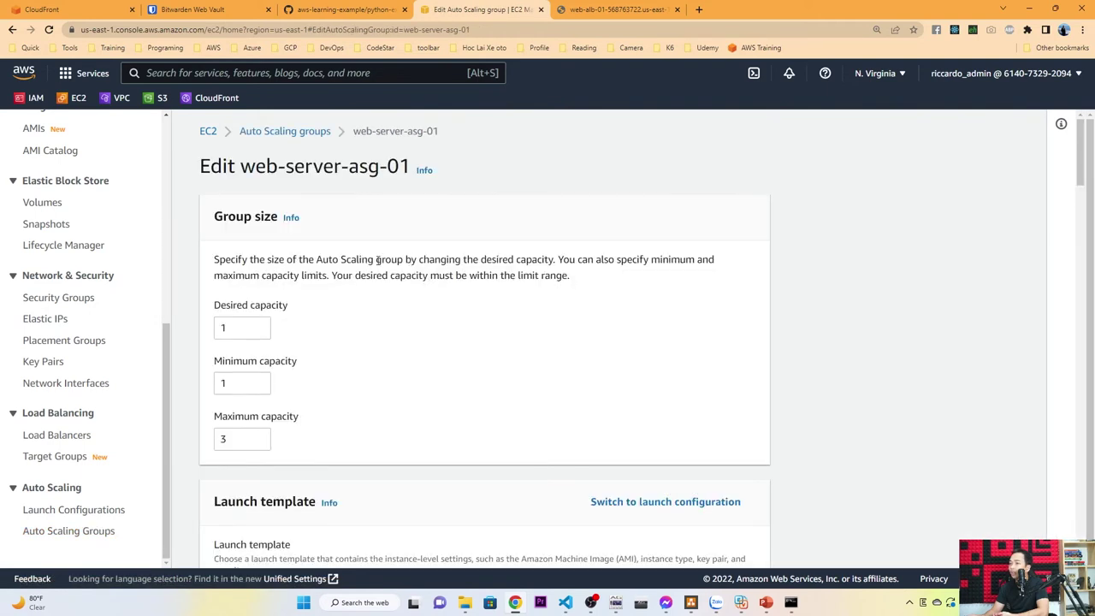
pyautogui.scroll(-15, 266, 391)
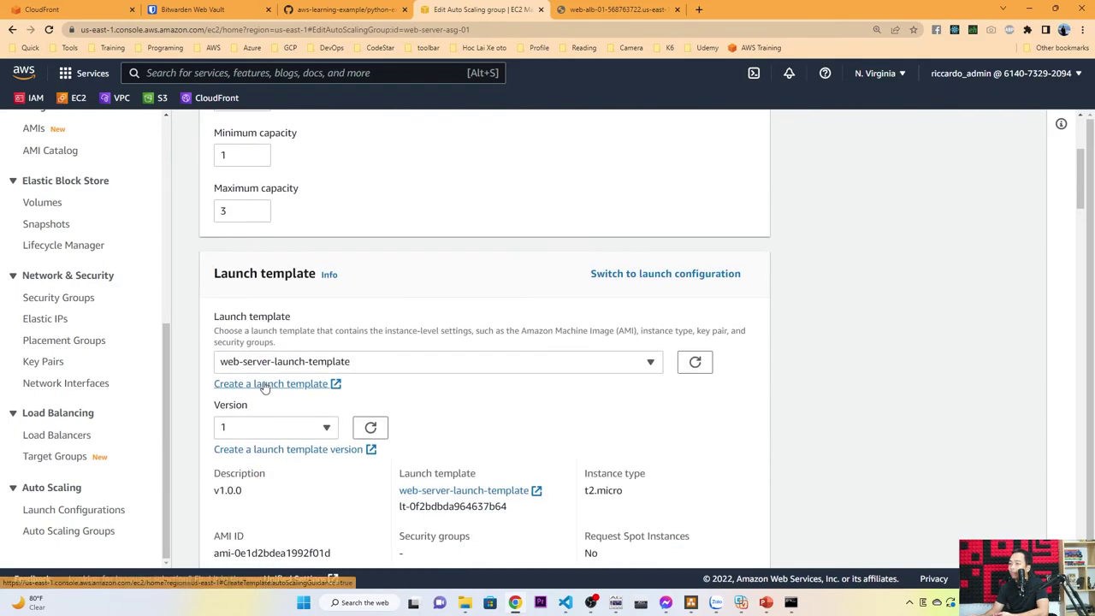
pyautogui.scroll(-15, 264, 377)
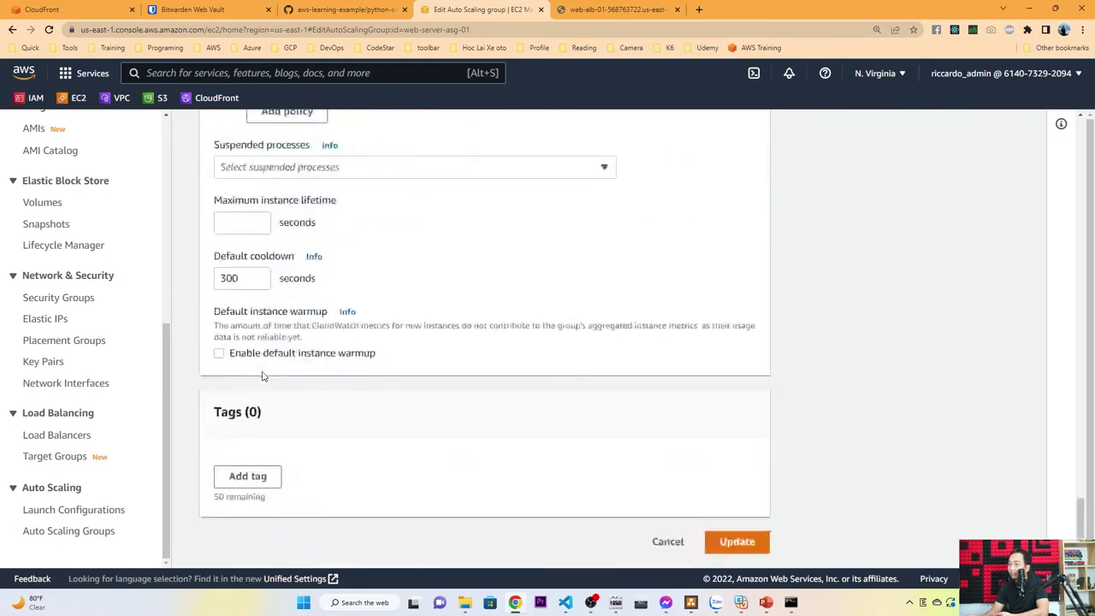
pyautogui.scroll(8, 482, 343)
pyautogui.scroll(8, 482, 343)
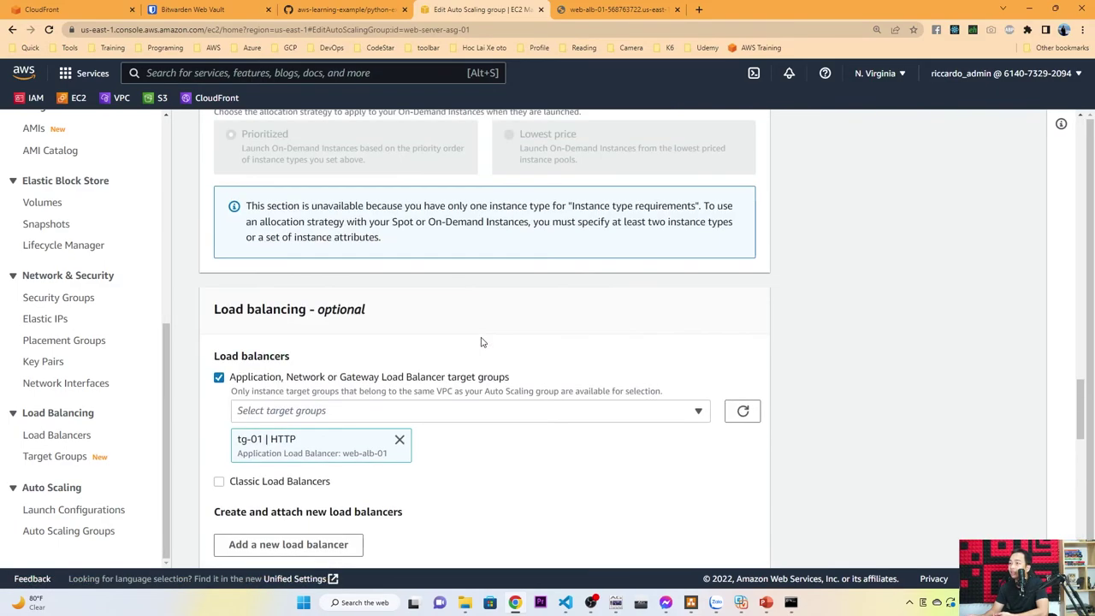
pyautogui.scroll(5, 474, 334)
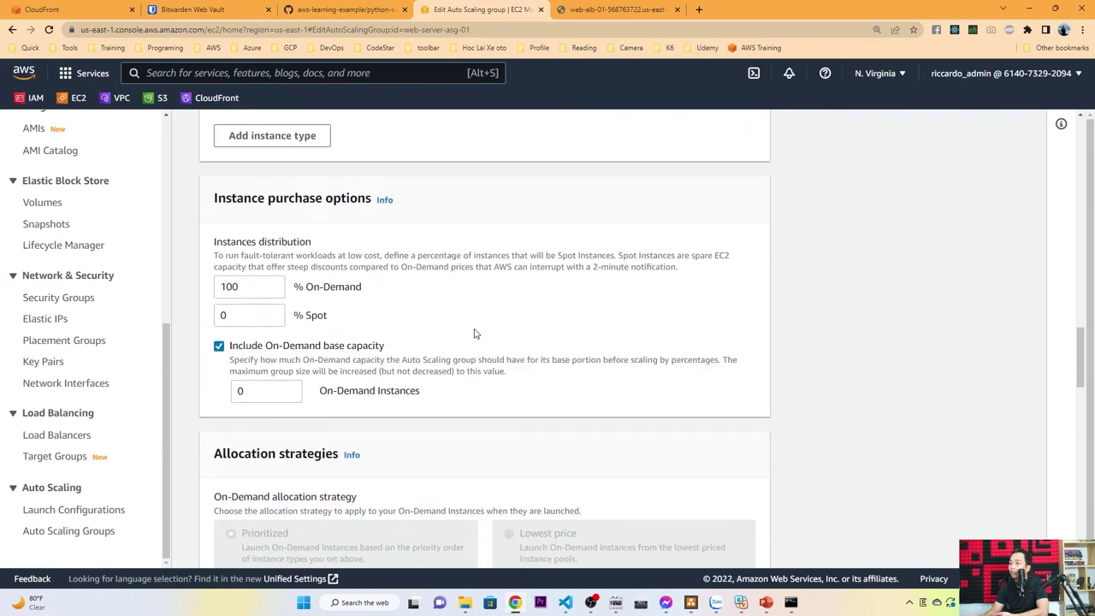
pyautogui.scroll(10, 475, 331)
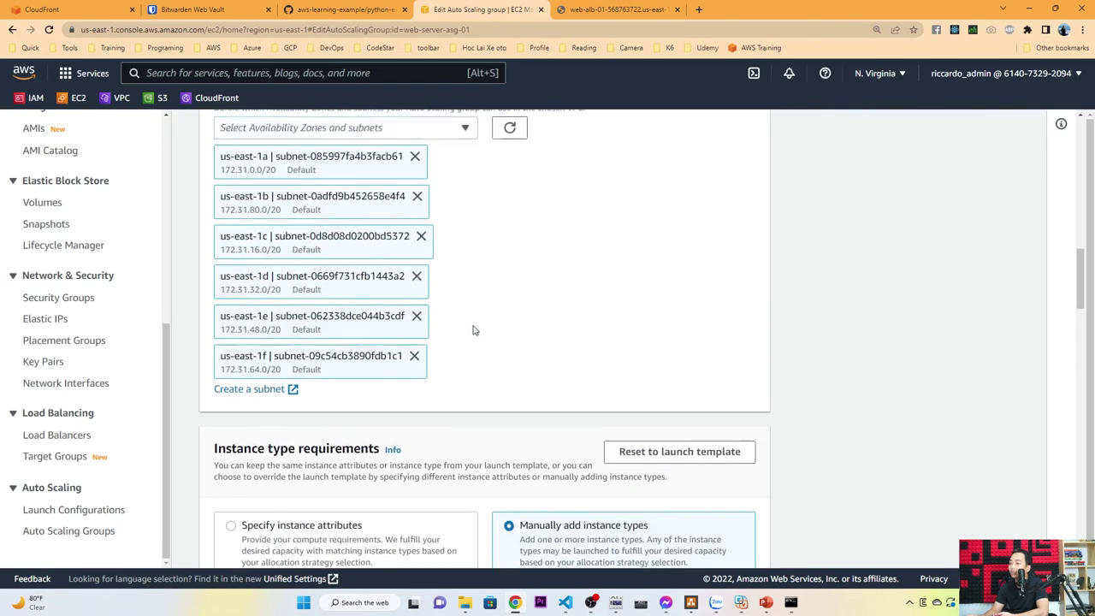
pyautogui.scroll(3, 475, 330)
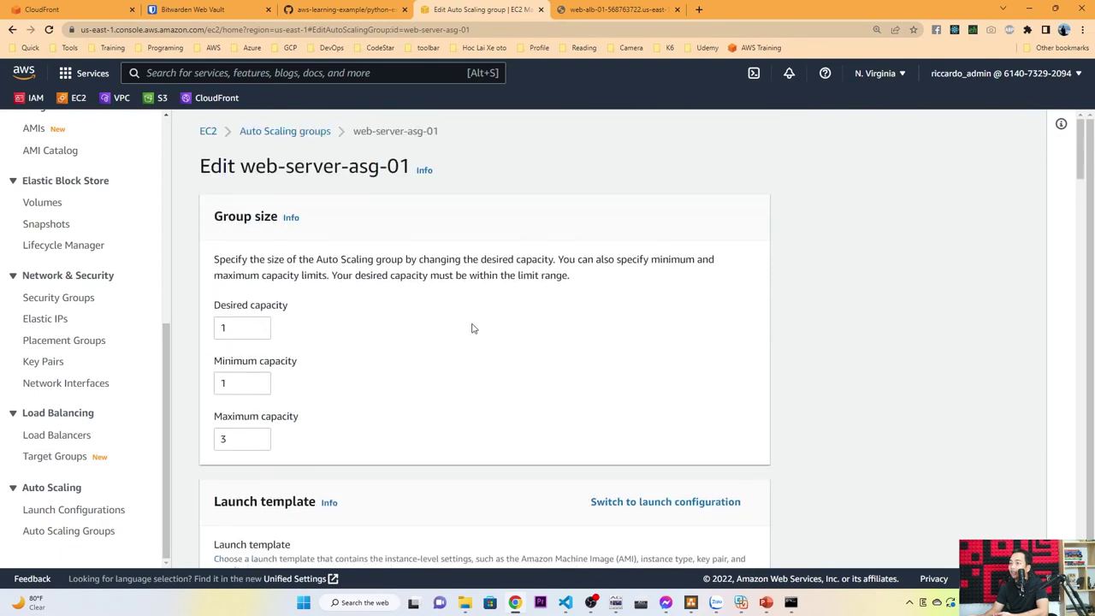
pyautogui.scroll(-4, 471, 325)
pyautogui.scroll(4, 471, 325)
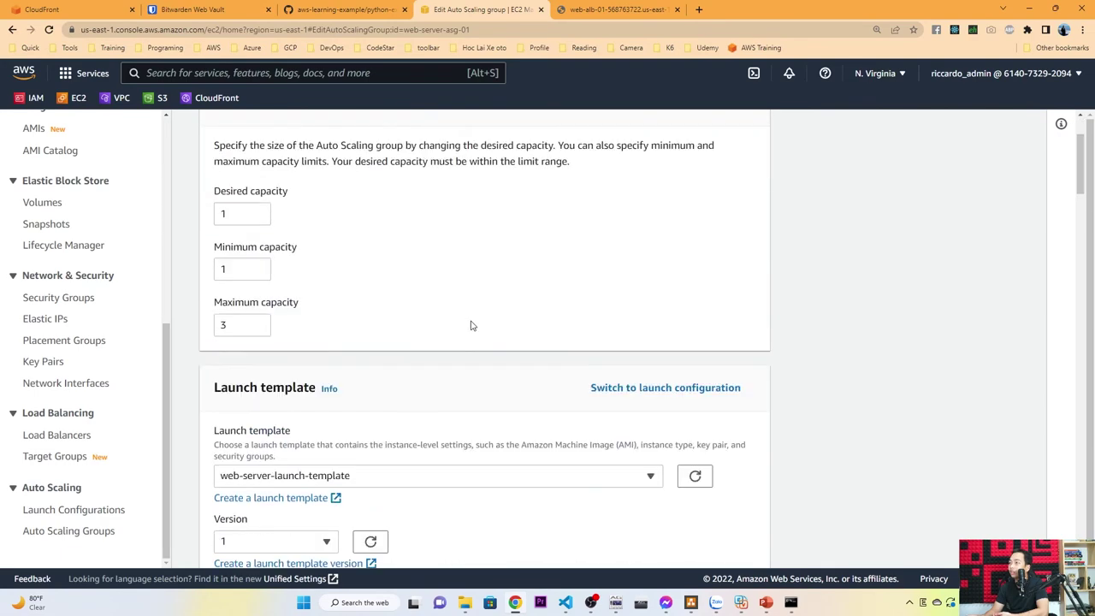
pyautogui.scroll(-1, 470, 325)
pyautogui.scroll(-12, 470, 325)
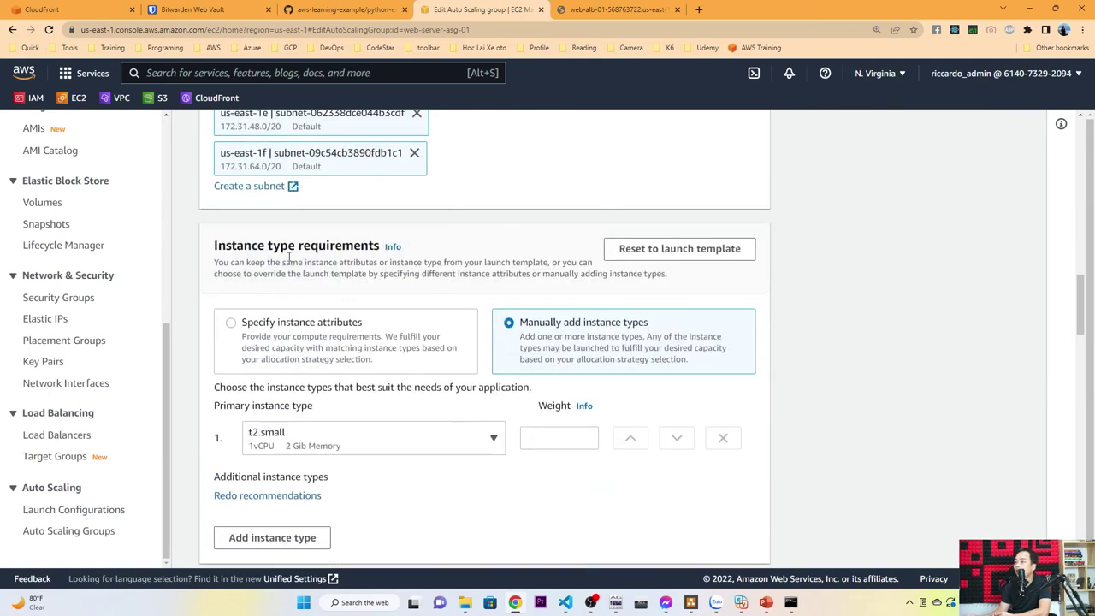
pyautogui.scroll(-6, 289, 256)
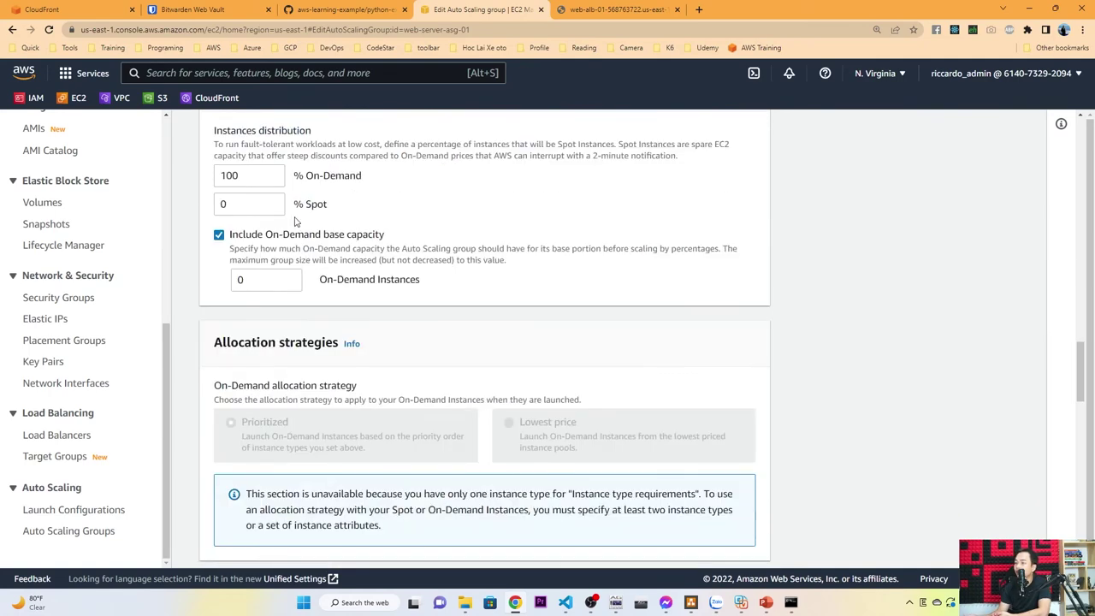
pyautogui.scroll(-2, 295, 222)
pyautogui.scroll(-2, 295, 223)
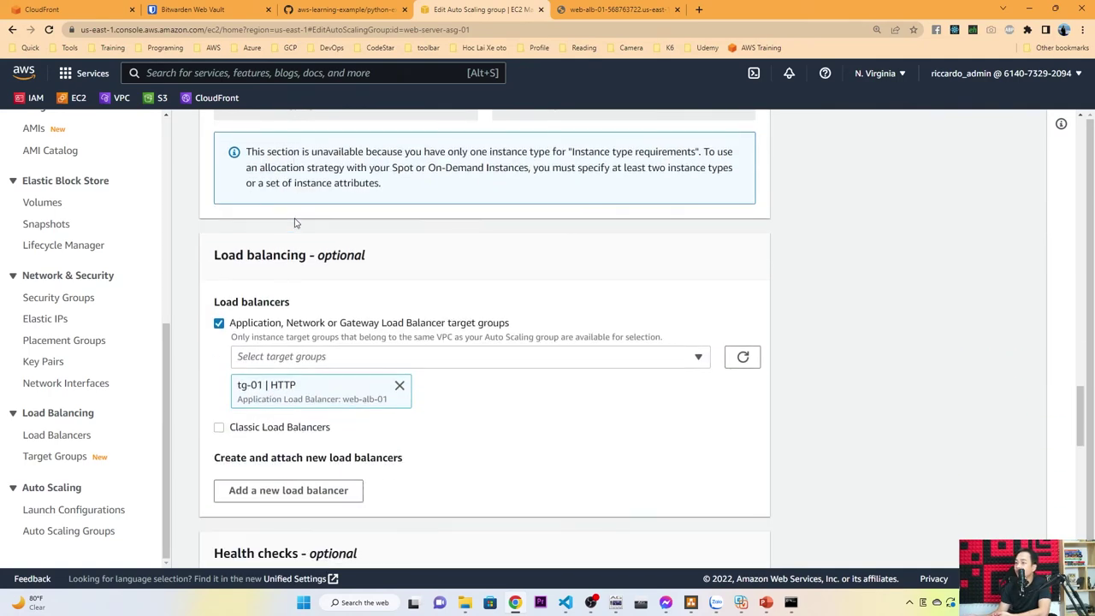
pyautogui.scroll(-7, 295, 223)
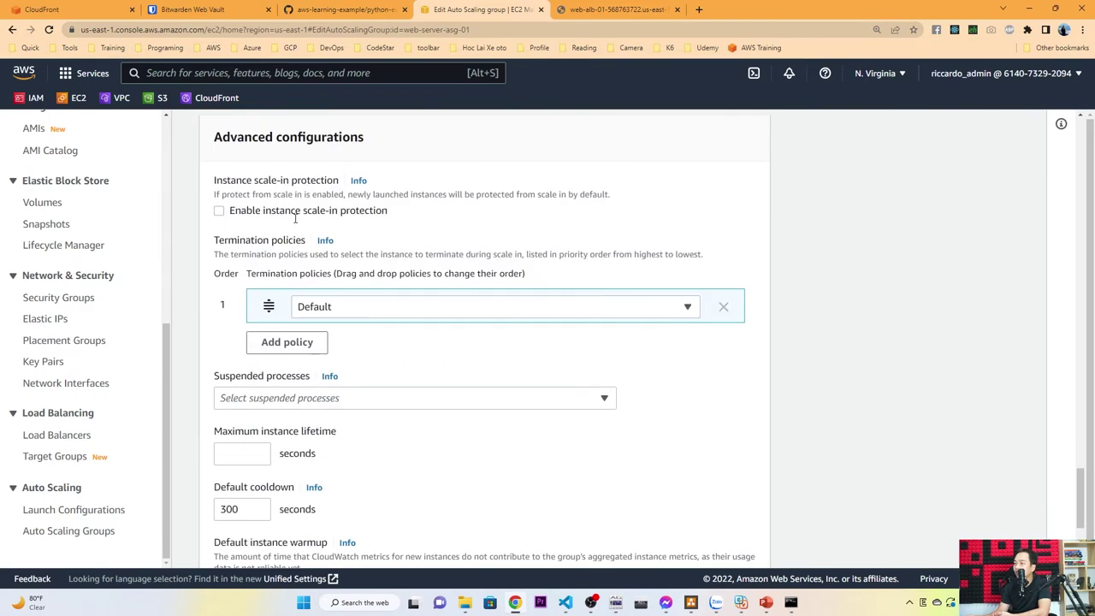
pyautogui.scroll(-3, 295, 222)
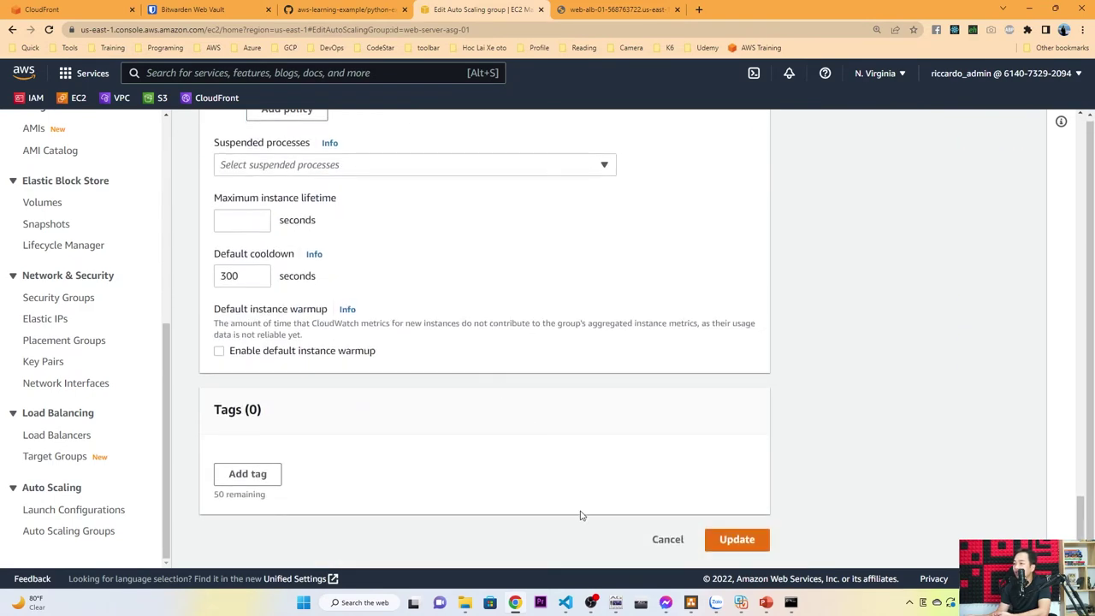
pyautogui.click(668, 541)
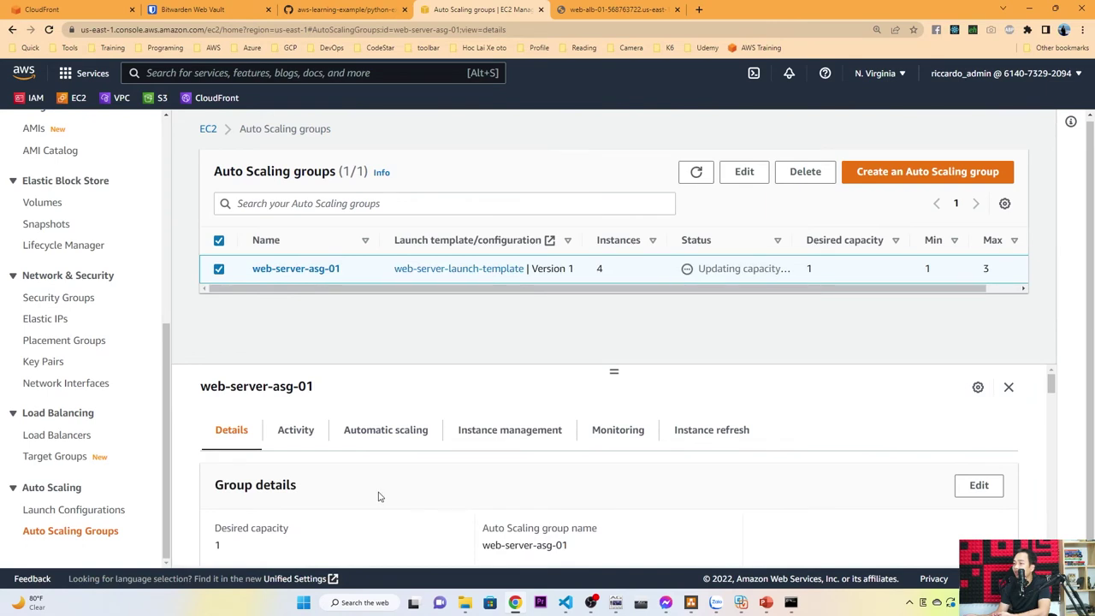
# - Examine the dynamic scaling policies, predictive scaling policies and scheduled actions of web-server-asg-01
pyautogui.click(385, 435)
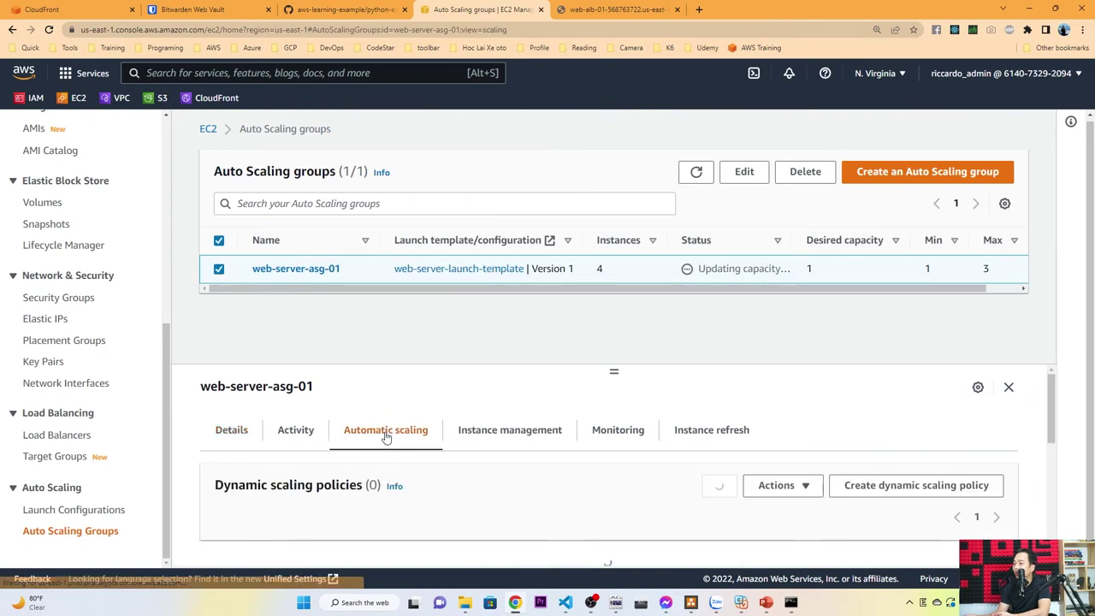
pyautogui.click(804, 490)
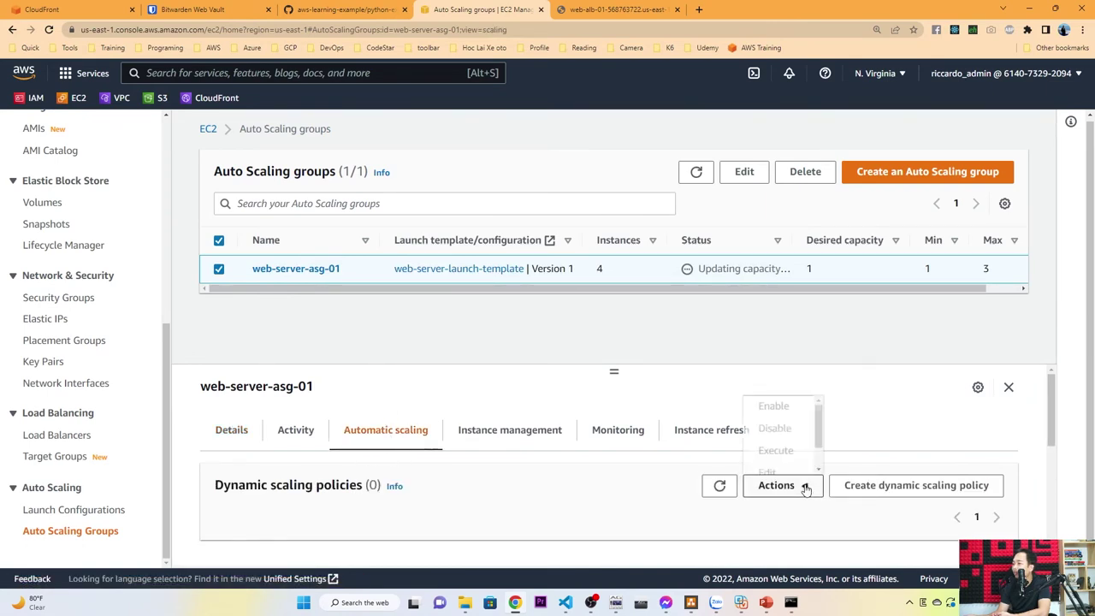
pyautogui.scroll(-1, 802, 450)
pyautogui.scroll(-1, 660, 457)
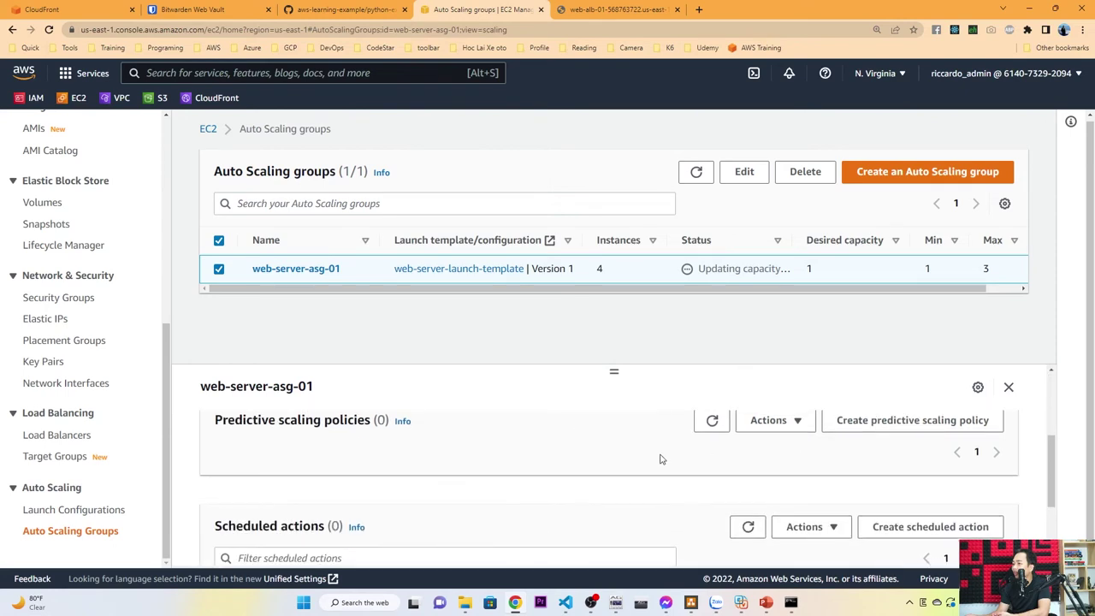
pyautogui.scroll(1, 562, 442)
pyautogui.click(523, 492)
pyautogui.scroll(-1, 565, 491)
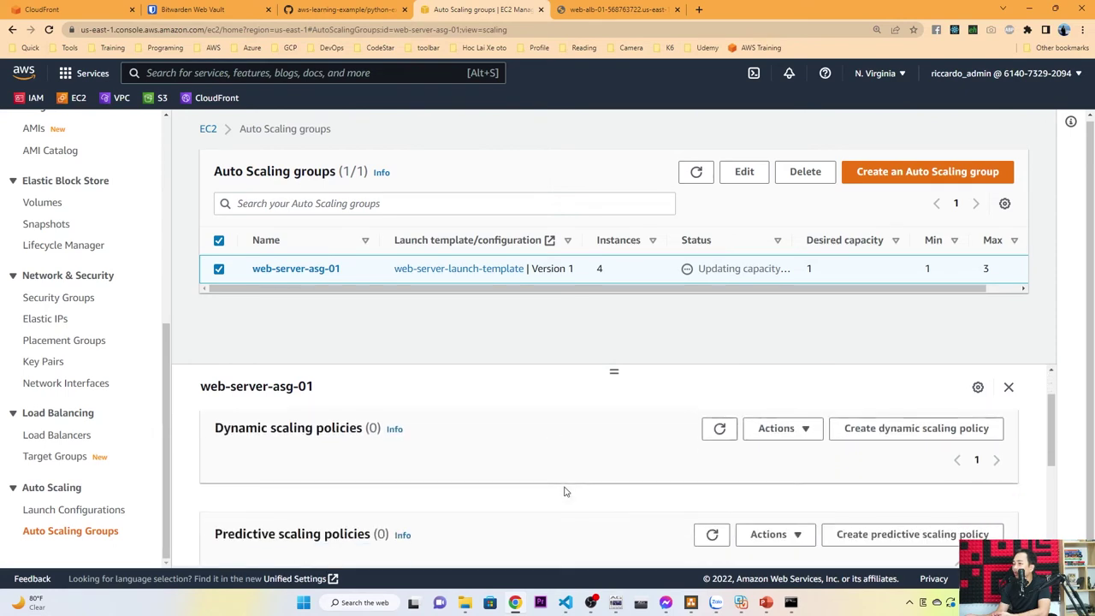
pyautogui.scroll(-1, 565, 472)
pyautogui.scroll(-2, 563, 472)
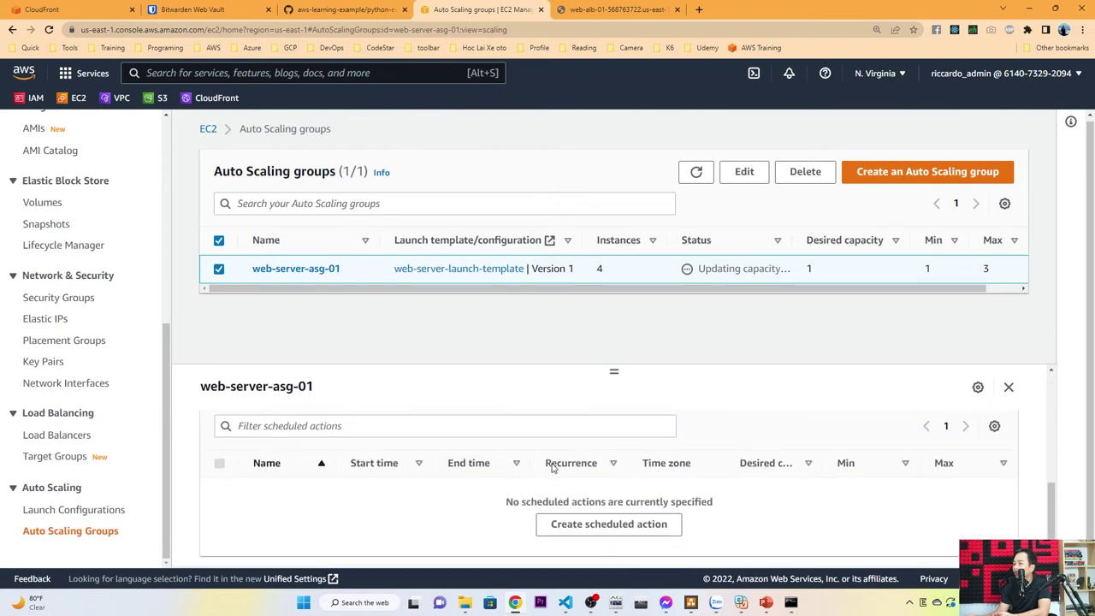
pyautogui.scroll(3, 514, 475)
pyautogui.scroll(-1, 482, 477)
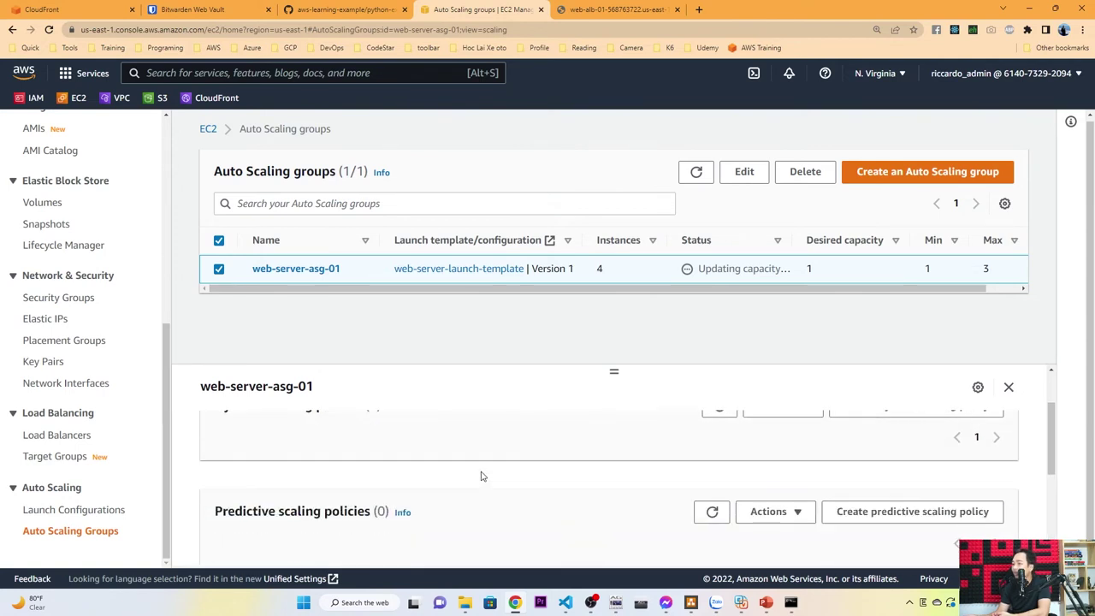
pyautogui.scroll(2, 482, 476)
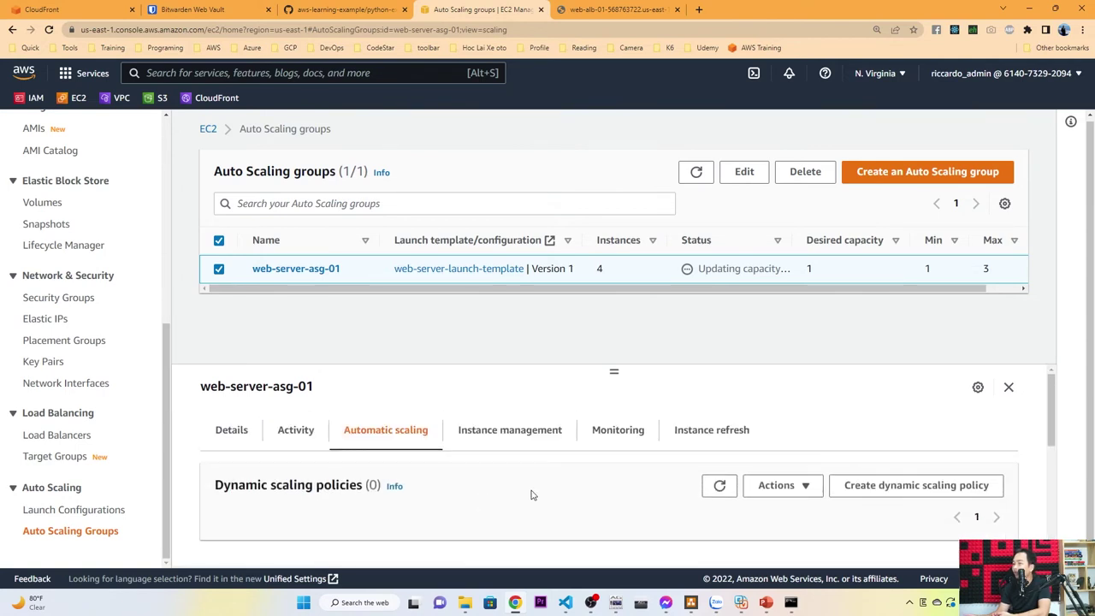
# - Start creating a dynamic scaling policy for web-server-asg-01 and look over the available policy types
pyautogui.click(779, 485)
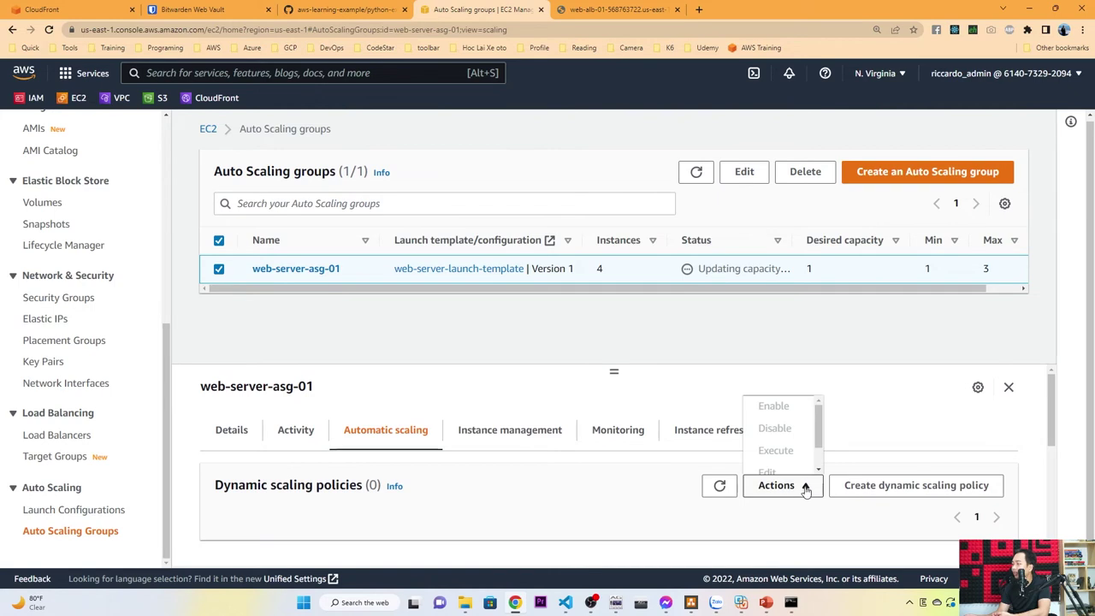
pyautogui.click(899, 493)
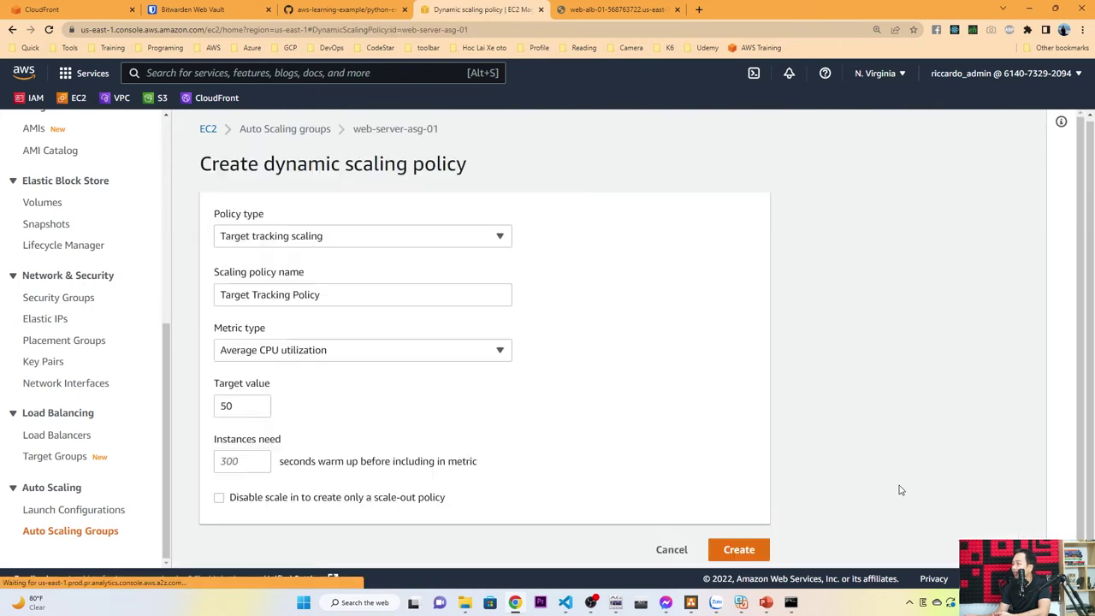
pyautogui.click(371, 240)
pyautogui.click(601, 257)
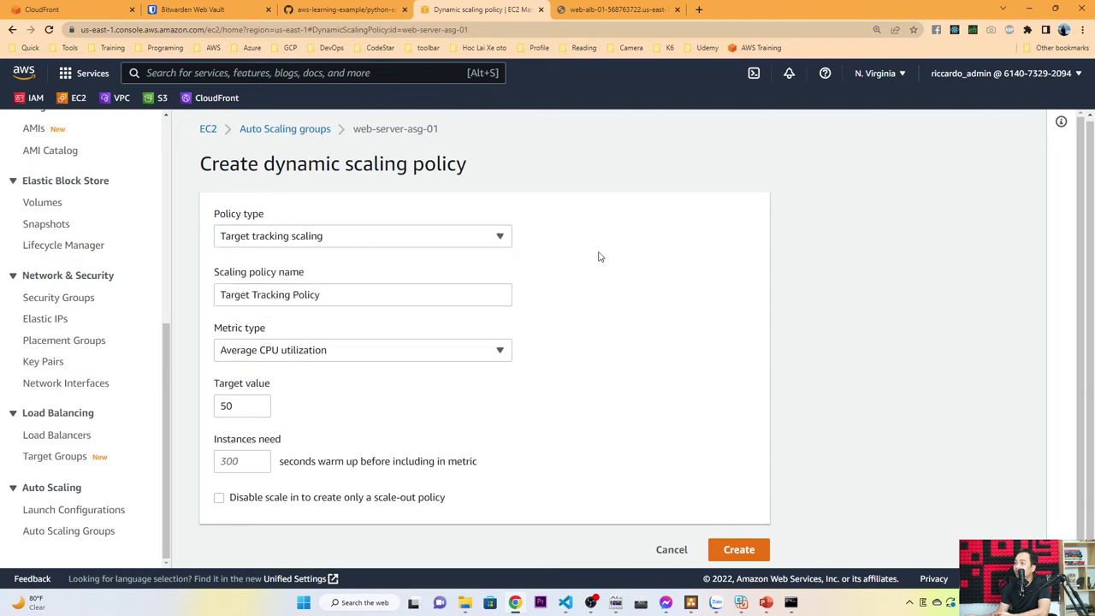
pyautogui.click(392, 238)
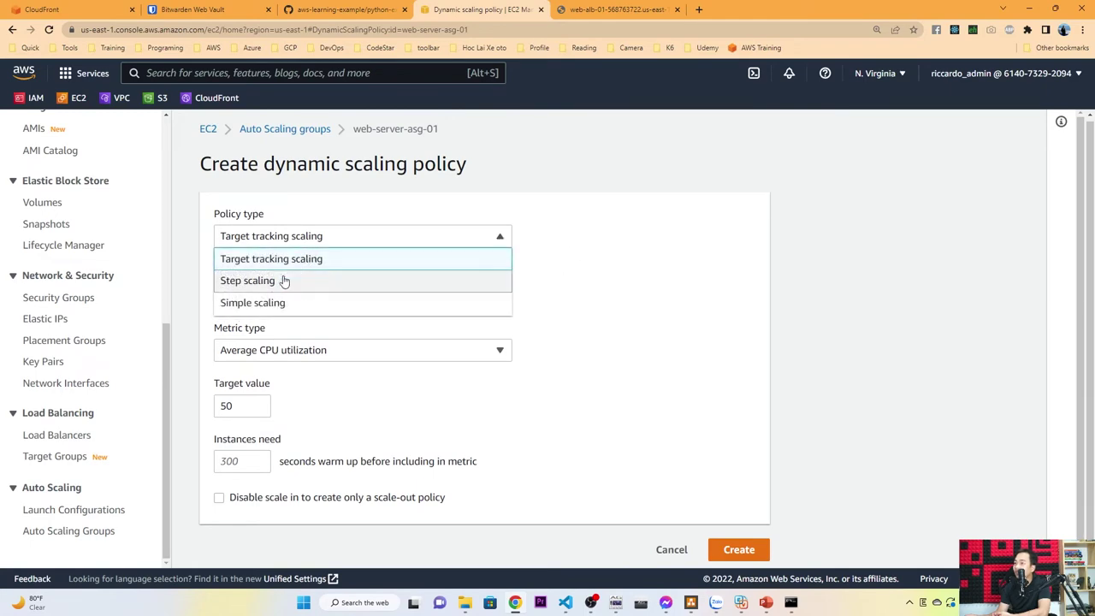
pyautogui.click(603, 373)
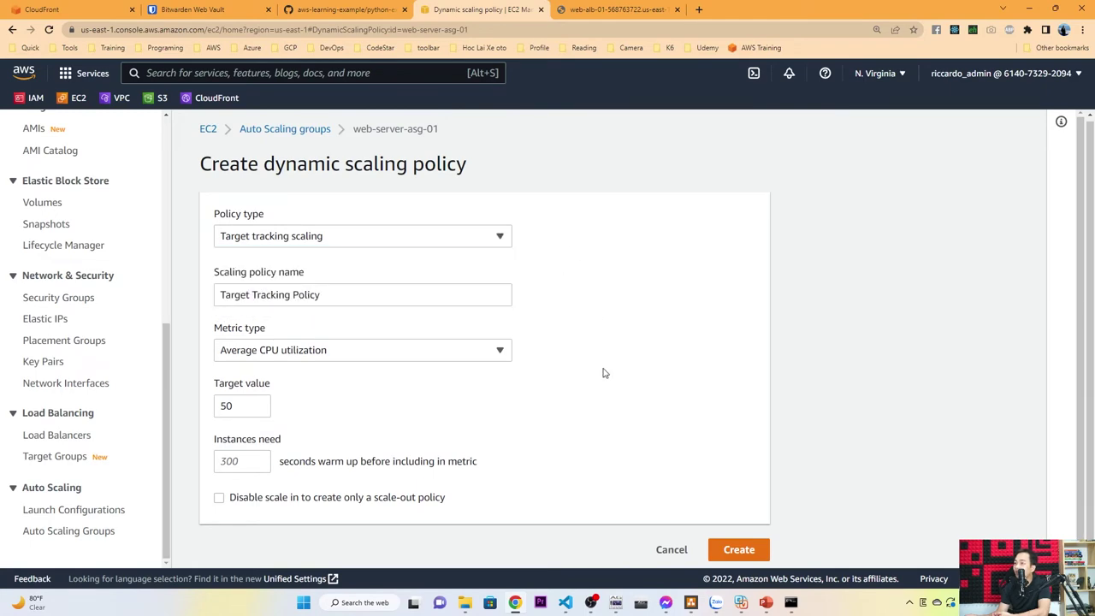
# - Switch to the PowerPoint presentation and read slide 28 on the methods for scaling an Auto Scaling Group
pyautogui.click(765, 603)
pyautogui.click(59, 321)
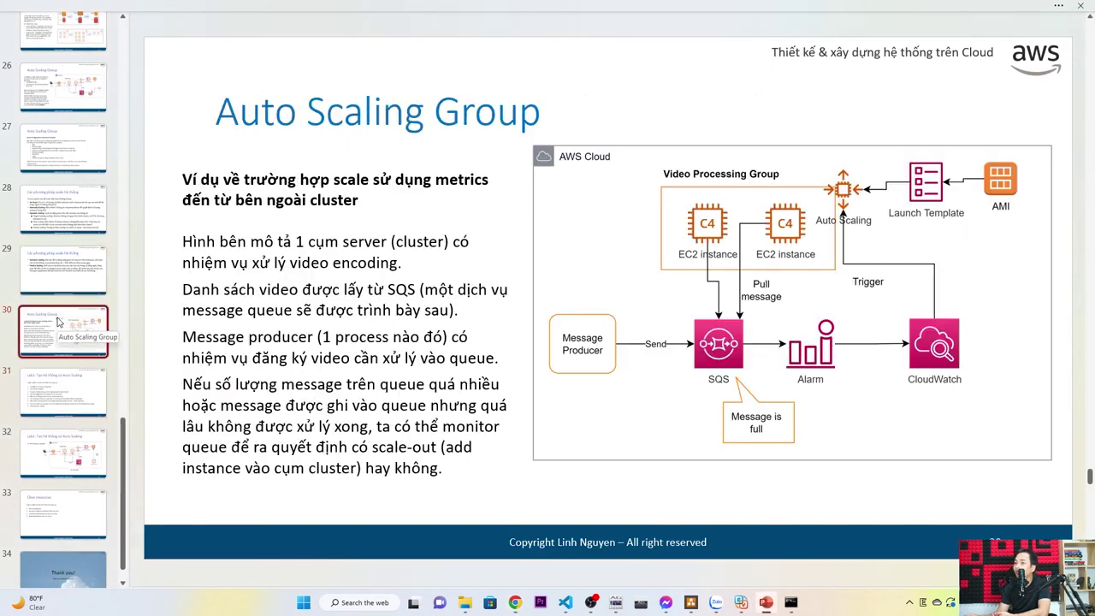
pyautogui.click(61, 270)
pyautogui.press('Up')
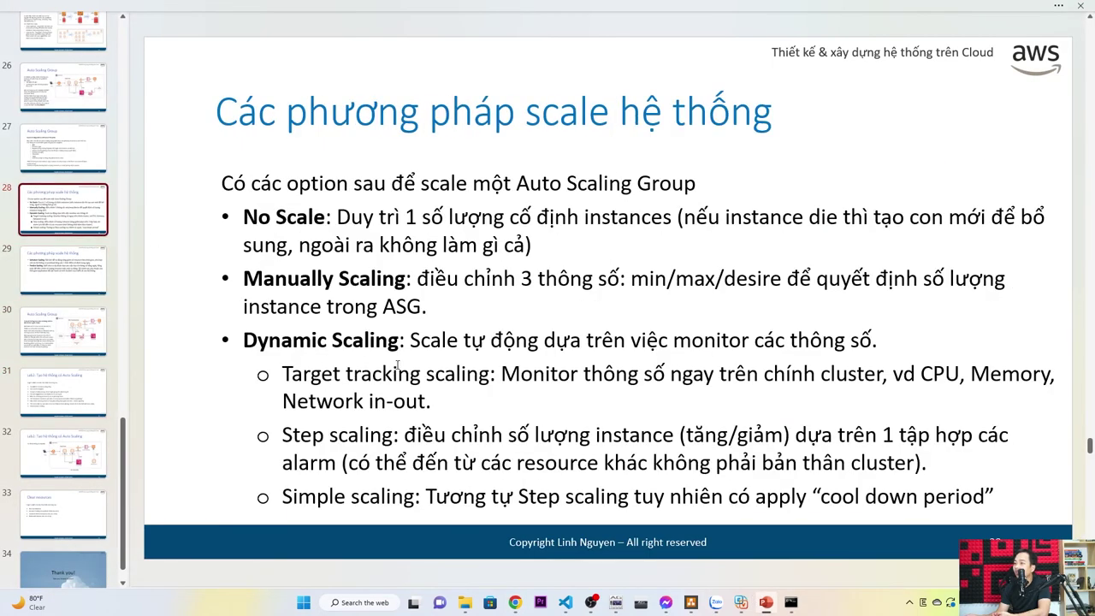
pyautogui.click(397, 365)
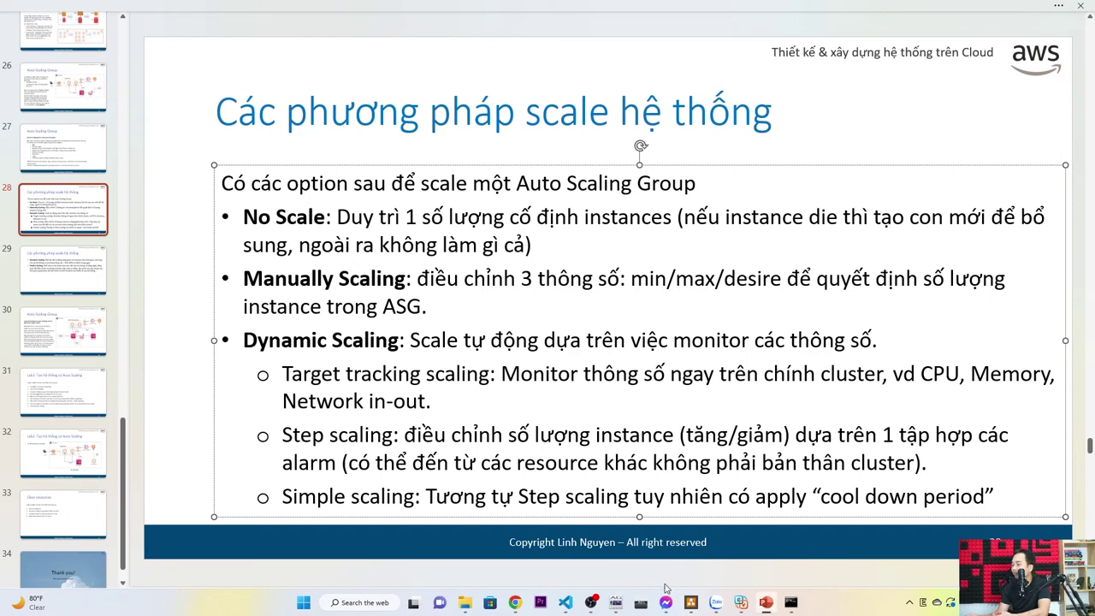
# - Return to the AWS console in Chrome, choose Target tracking scaling as the policy type and name the policy Network-in-target-tracking
pyautogui.moveTo(772, 605)
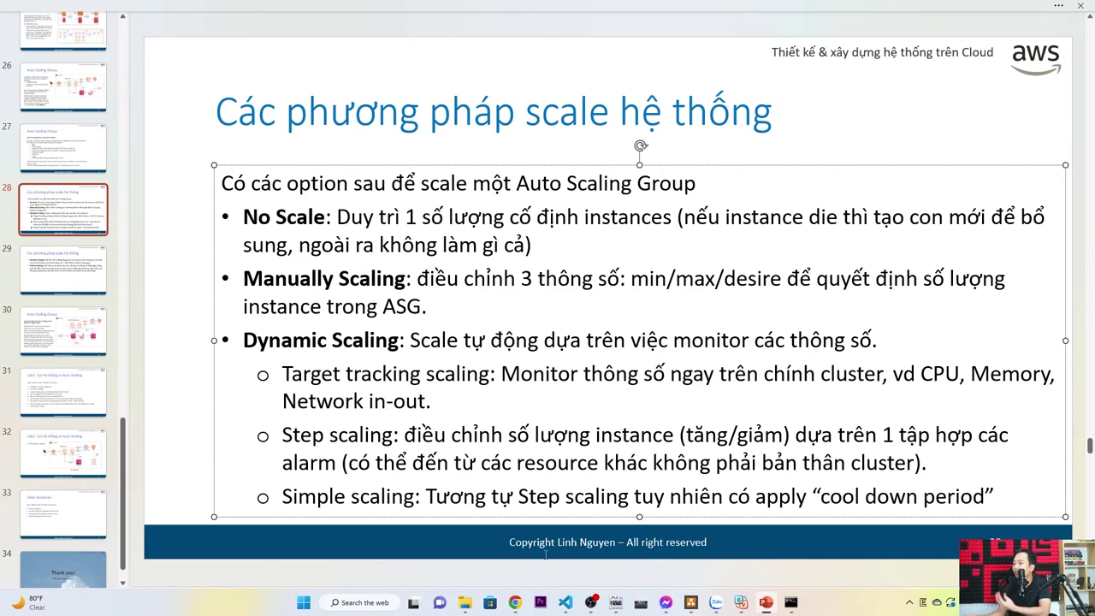
pyautogui.click(515, 603)
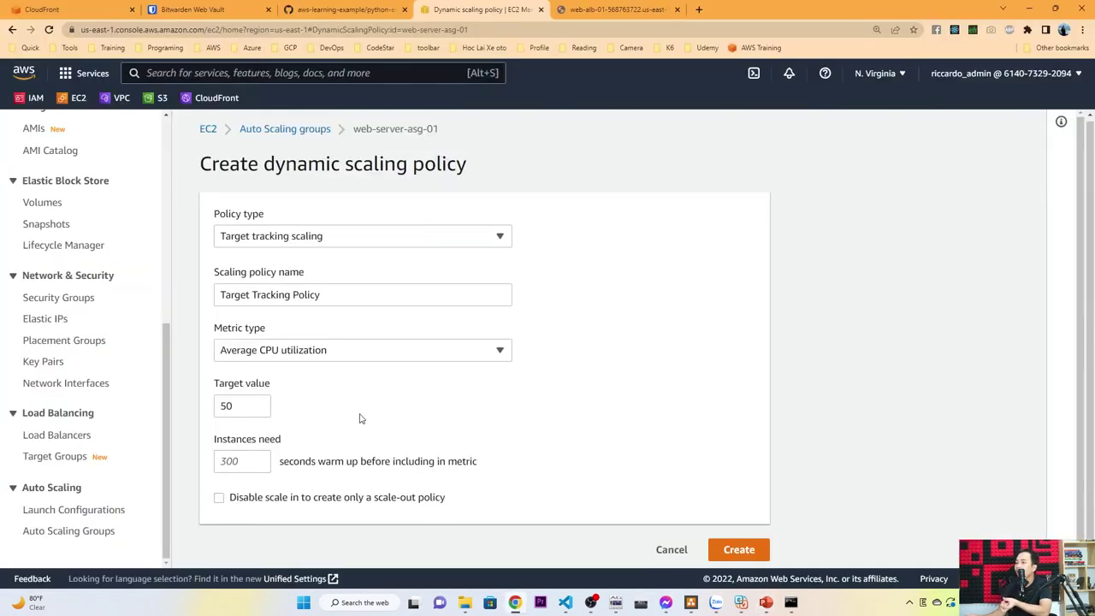
pyautogui.click(407, 248)
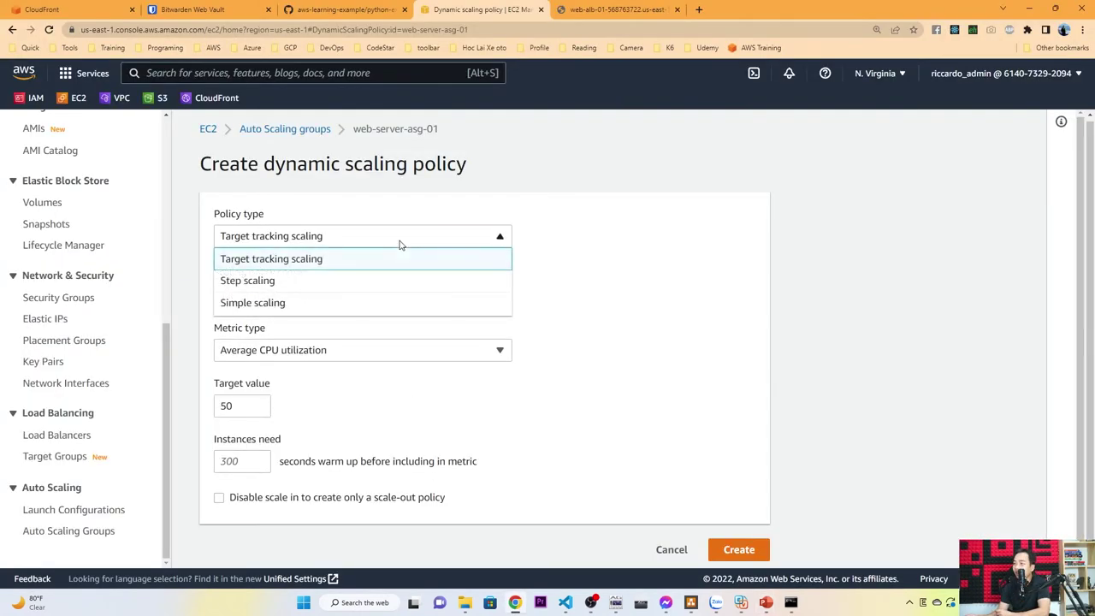
pyautogui.click(313, 257)
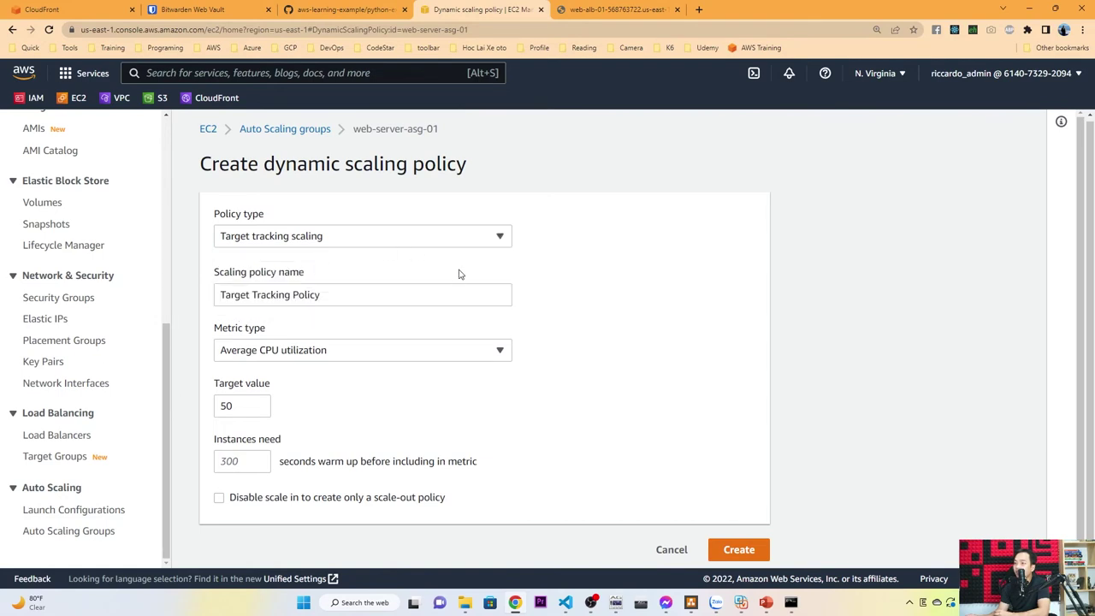
pyautogui.tripleClick(337, 295)
pyautogui.write('N')
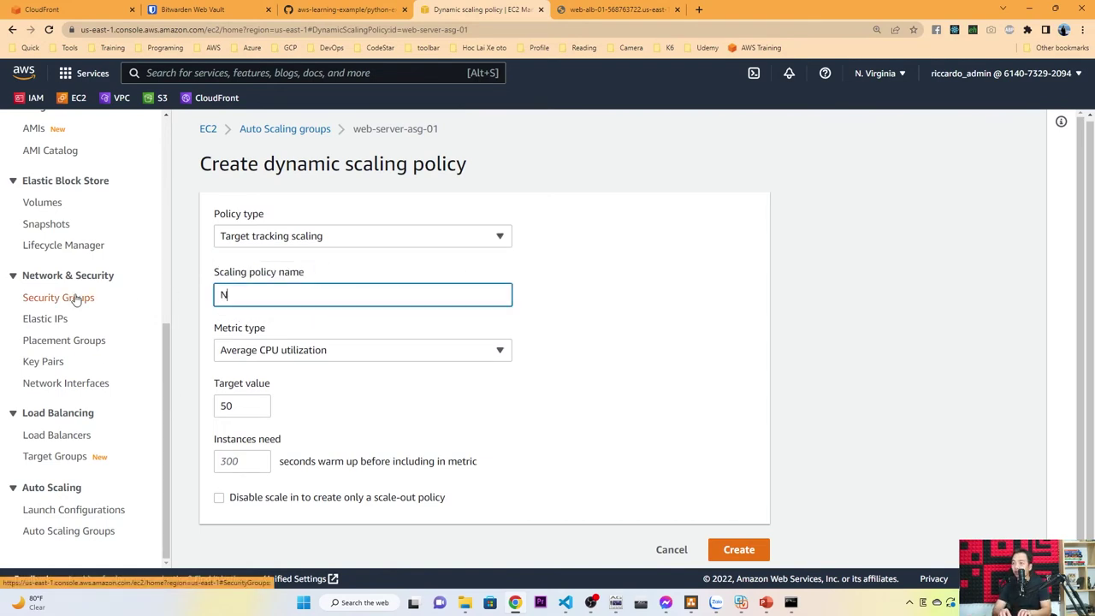
pyautogui.write('etwork-in-target-tracking')
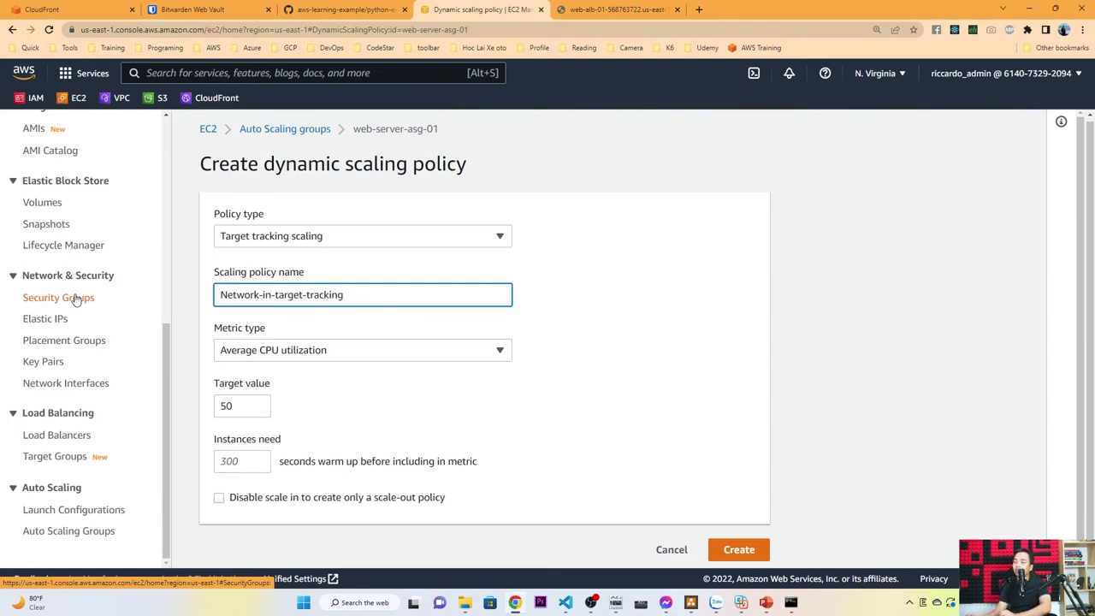
# - Check the web-alb-01 website by reloading it several times, and return to the scaling policy form
pyautogui.tripleClick(391, 297)
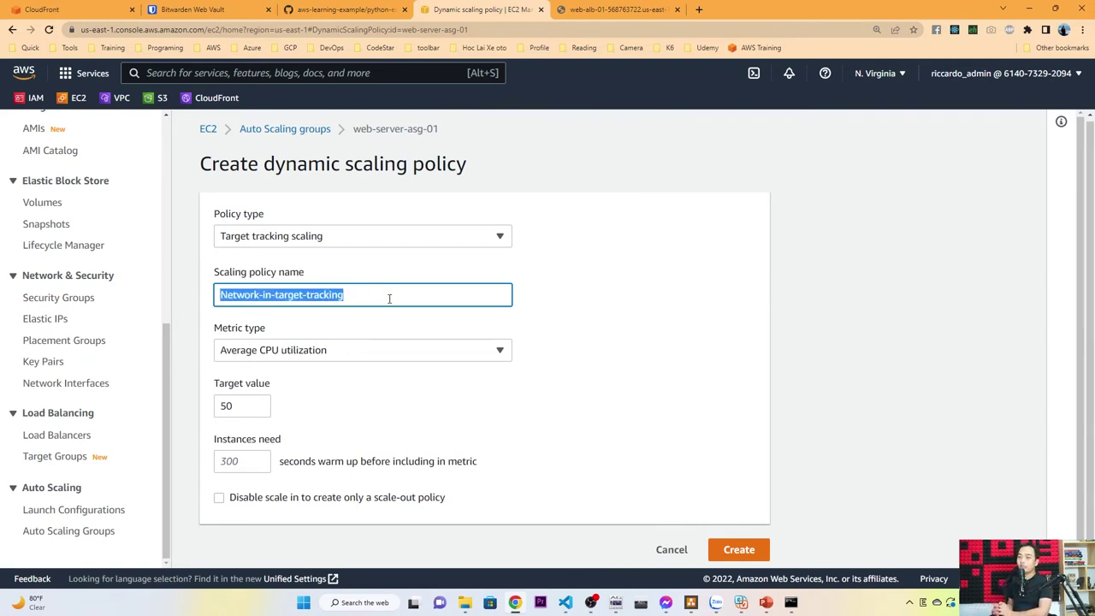
pyautogui.click(599, 9)
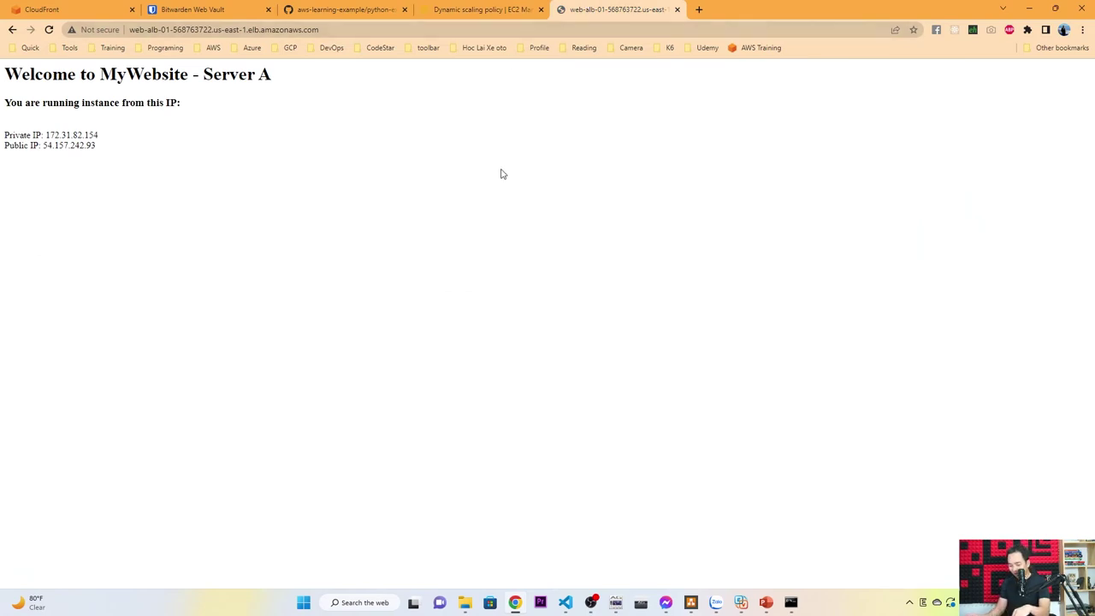
pyautogui.press('F5')
pyautogui.press('F5')
pyautogui.press('F5')
pyautogui.press('F5')
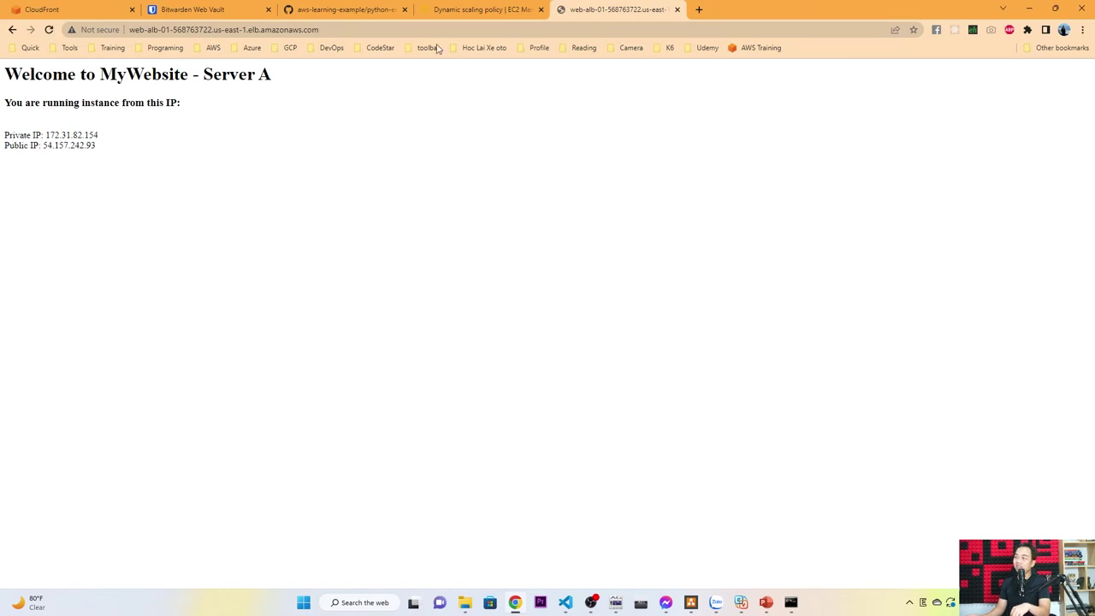
pyautogui.click(466, 10)
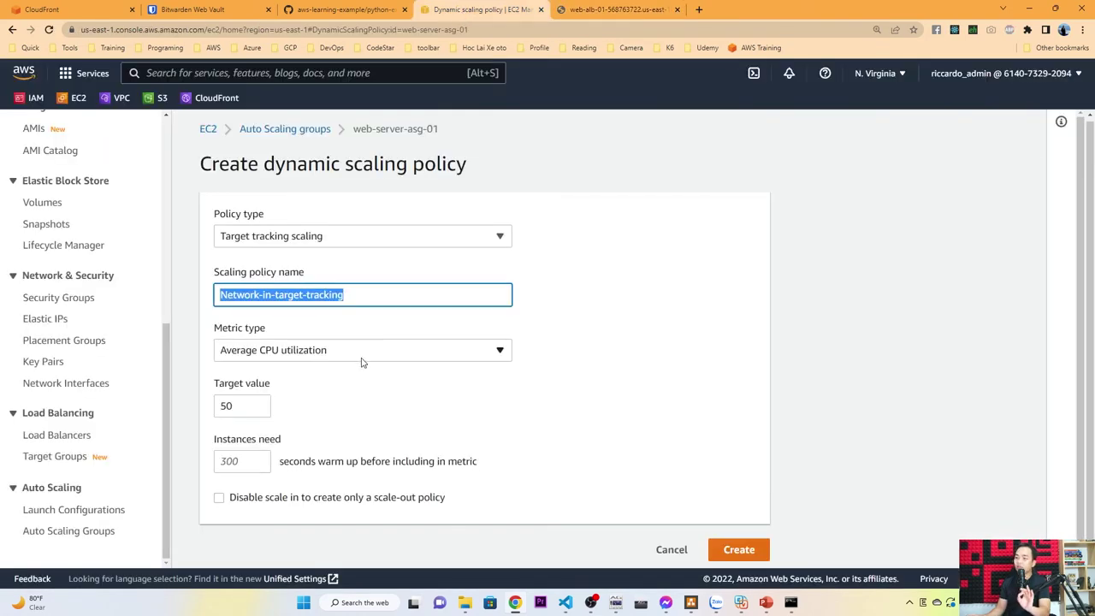
# - Set the policy's metric type to Average network in (bytes) with a target value of 500
pyautogui.click(308, 353)
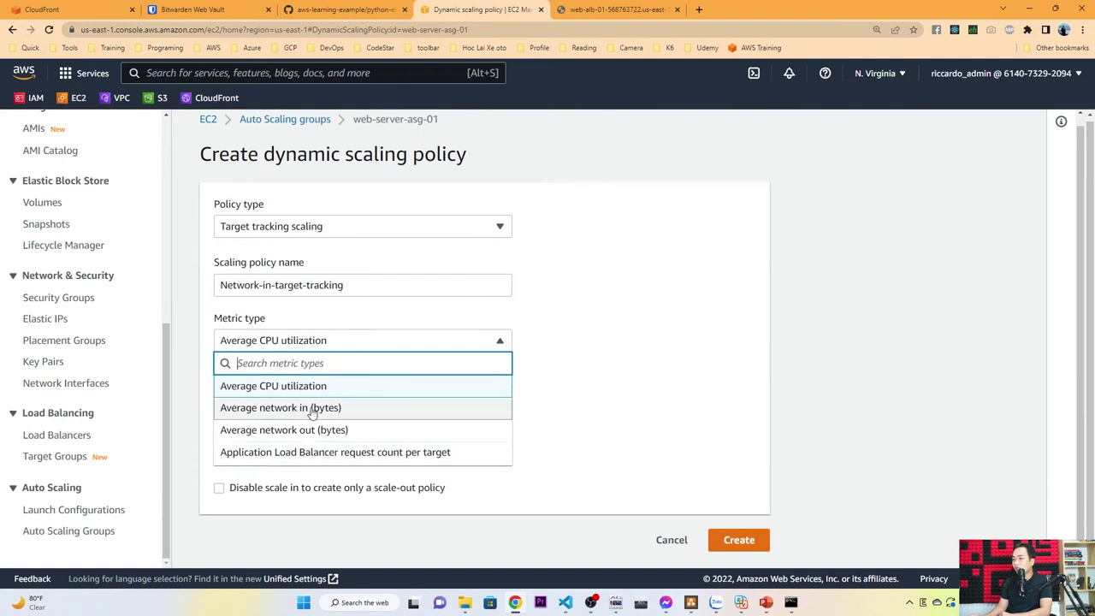
pyautogui.click(318, 410)
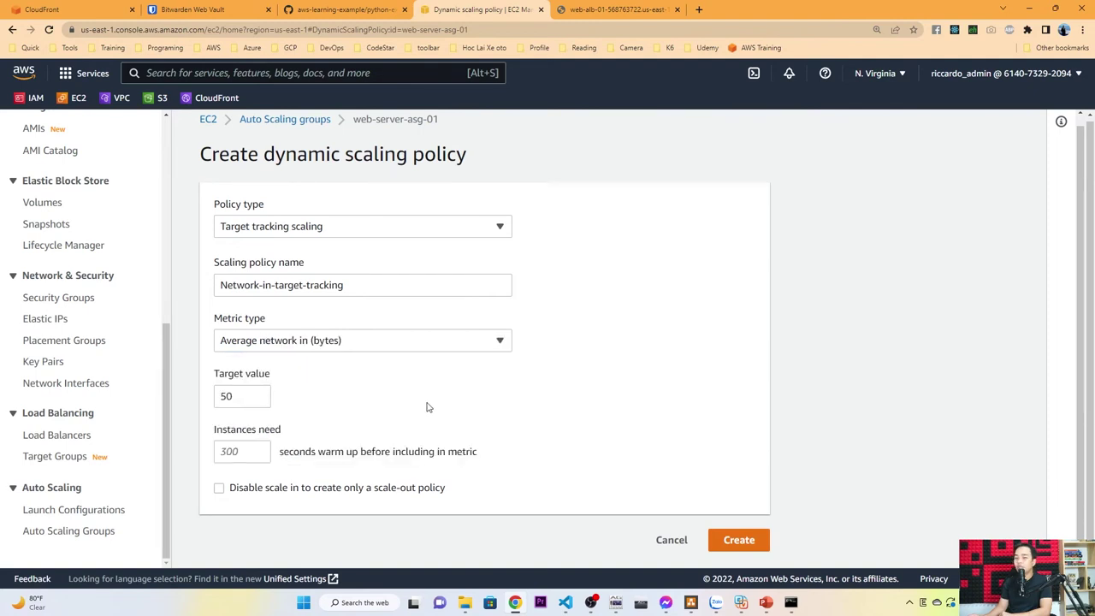
pyautogui.doubleClick(252, 396)
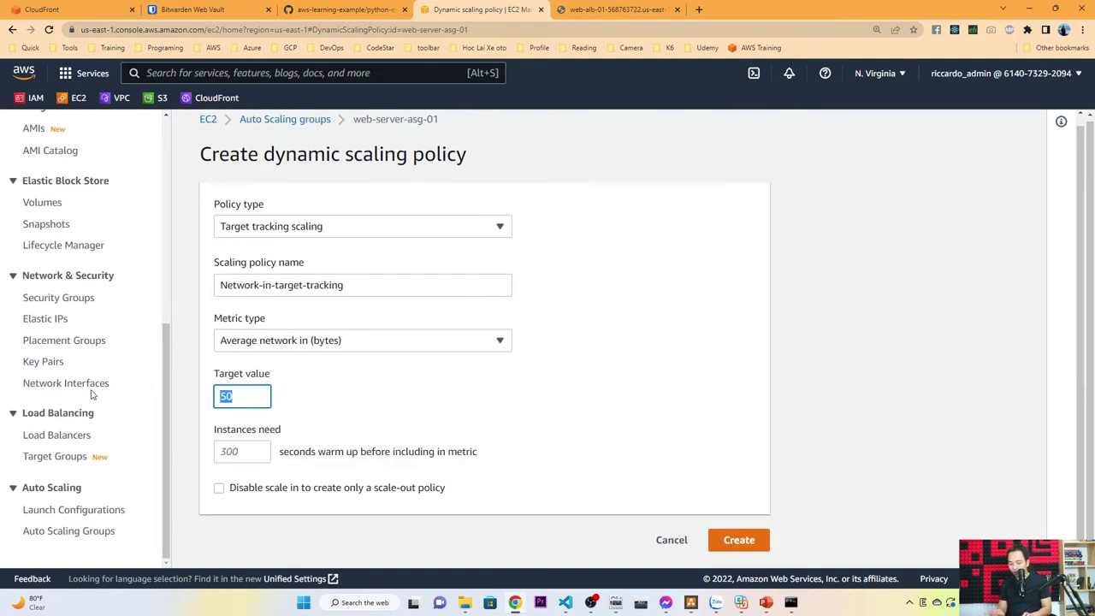
pyautogui.write('10')
pyautogui.press('BackSpace')
pyautogui.press('BackSpace')
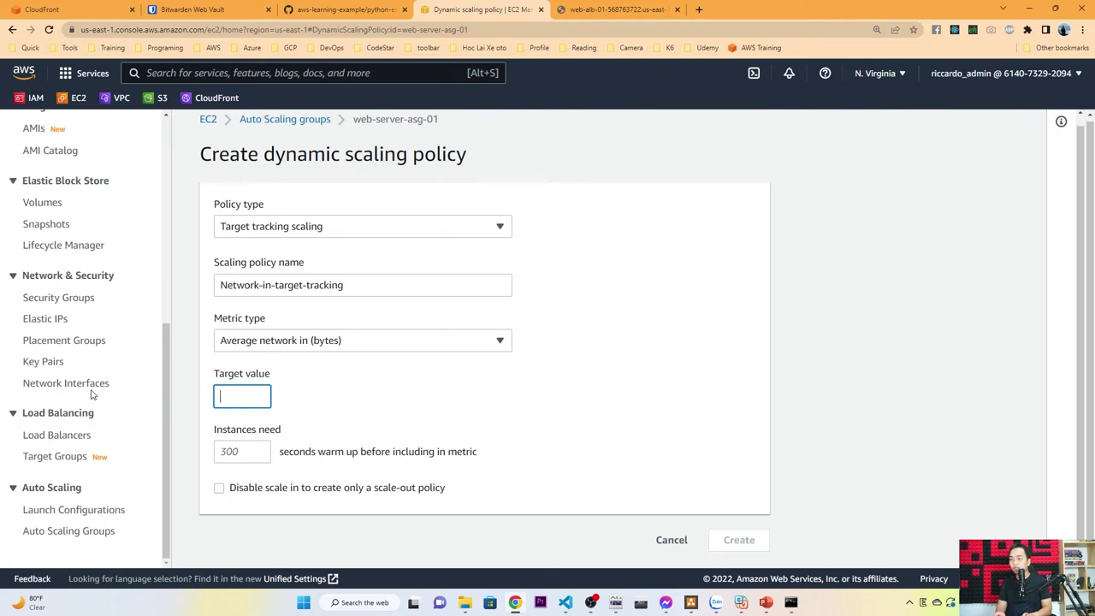
pyautogui.write('50')
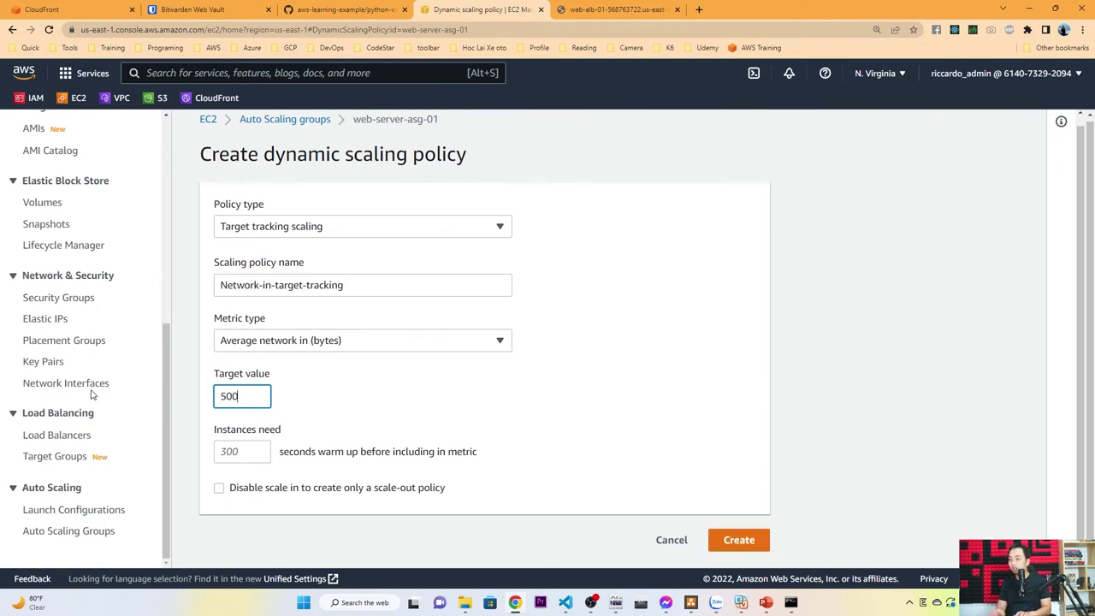
pyautogui.write('0')
# - Set the instance warm-up time to 300 seconds
pyautogui.click(240, 454)
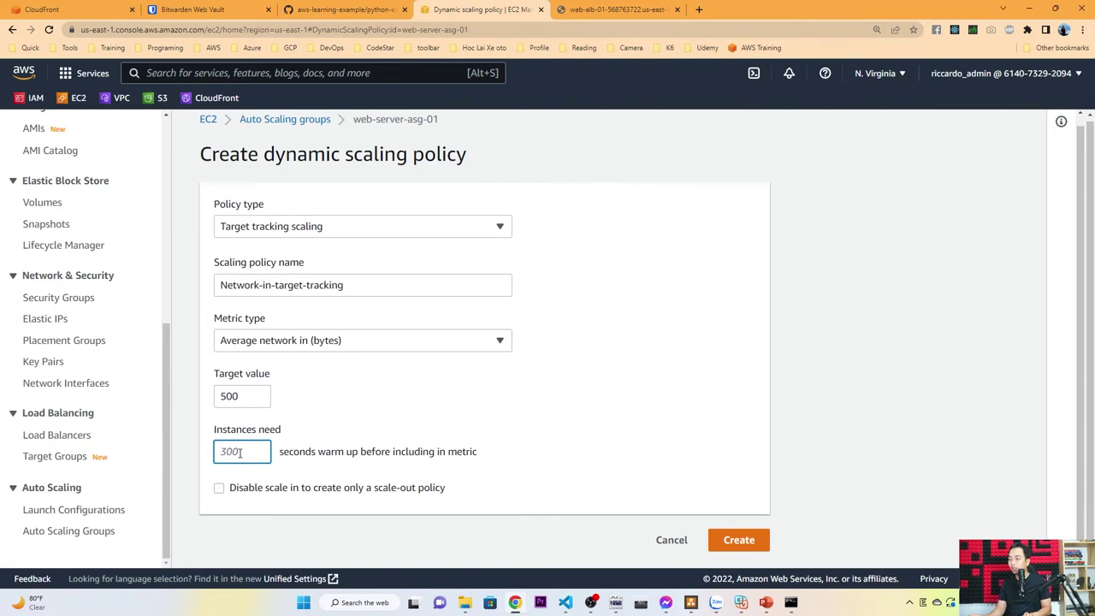
pyautogui.write('300')
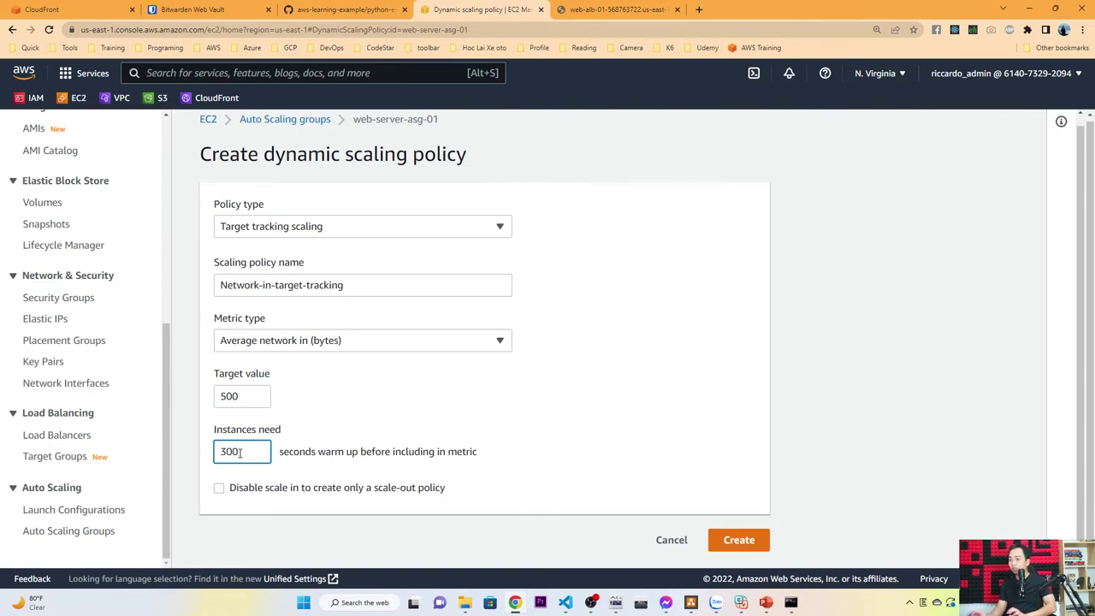
pyautogui.click(469, 406)
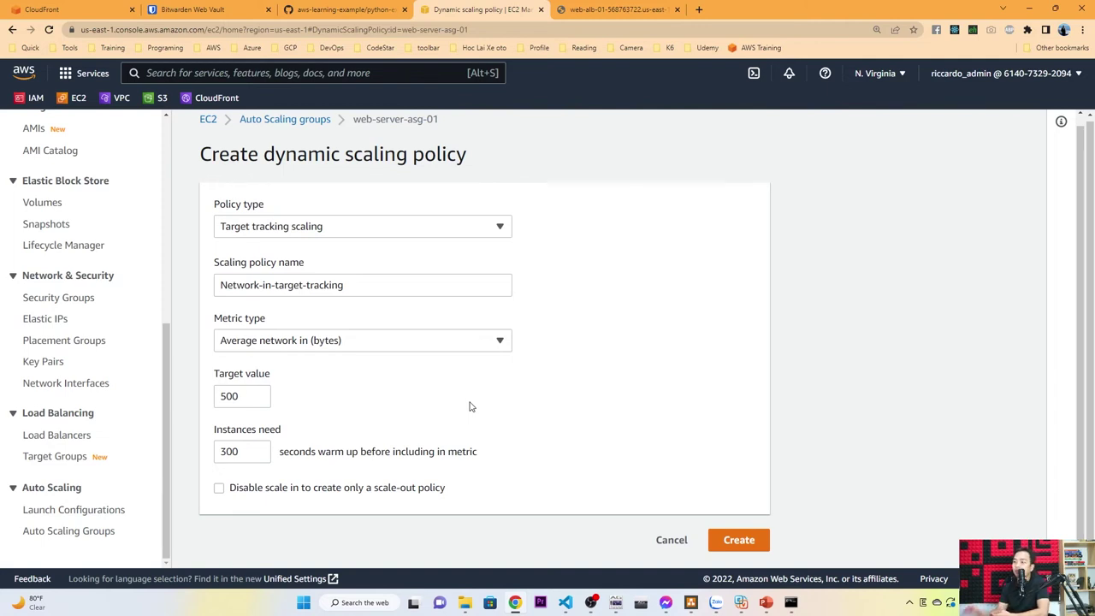
# - Change the target value to 1000 and create the Network-in-target-tracking policy
pyautogui.click(247, 396)
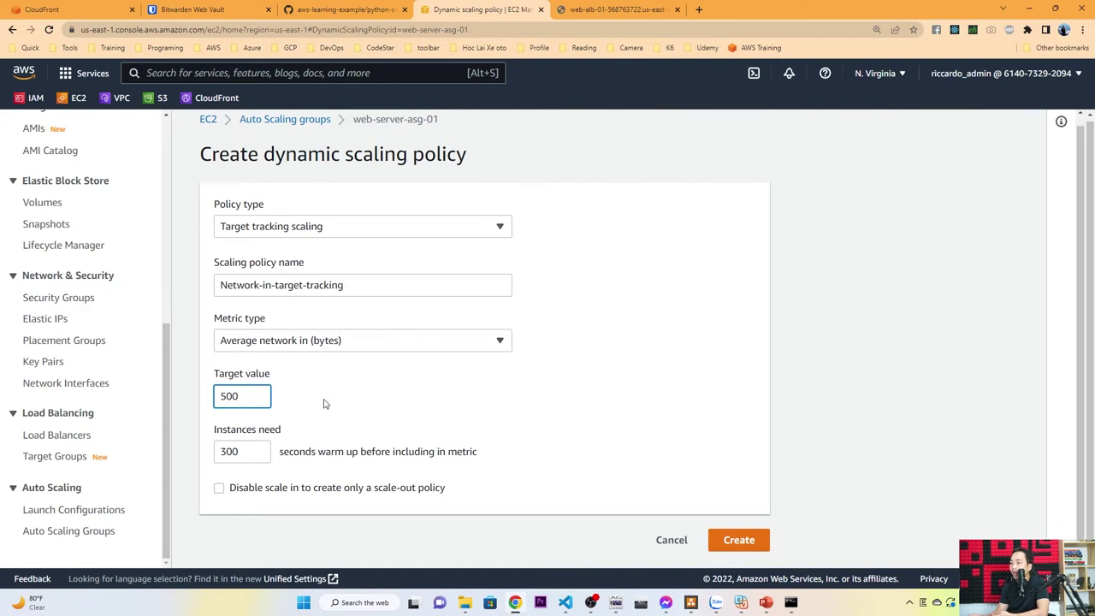
pyautogui.click(325, 404)
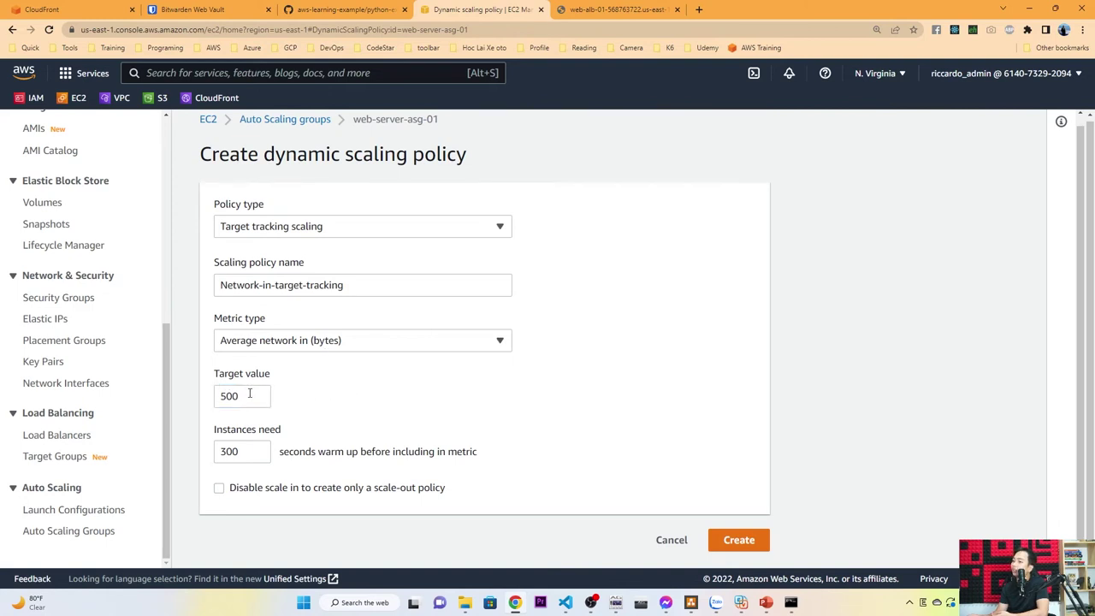
pyautogui.moveTo(249, 395); pyautogui.dragTo(211, 396)
pyautogui.write('1000')
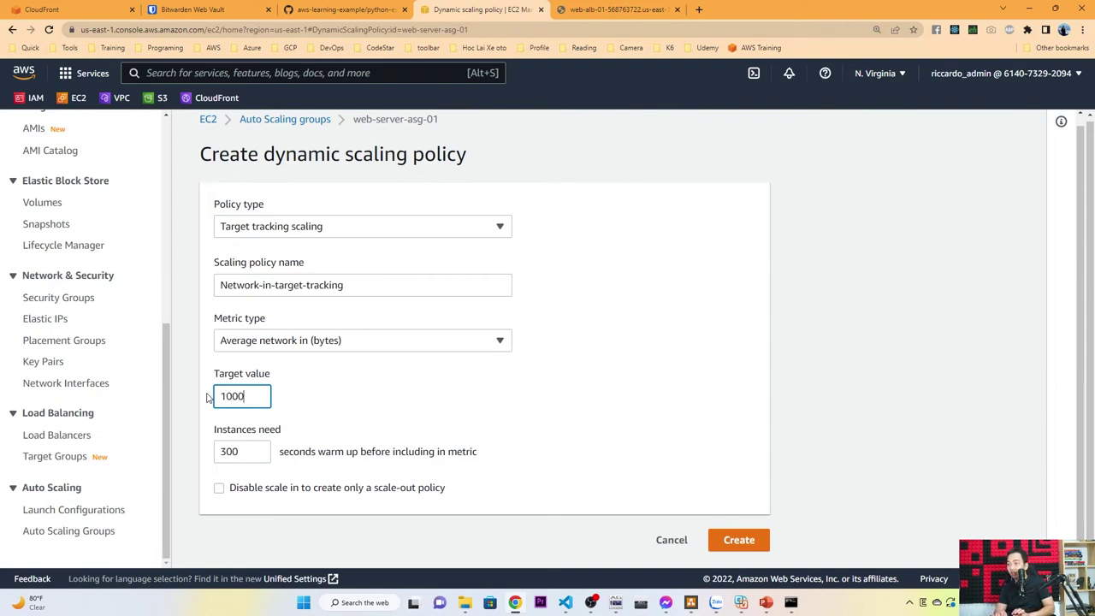
pyautogui.click(300, 396)
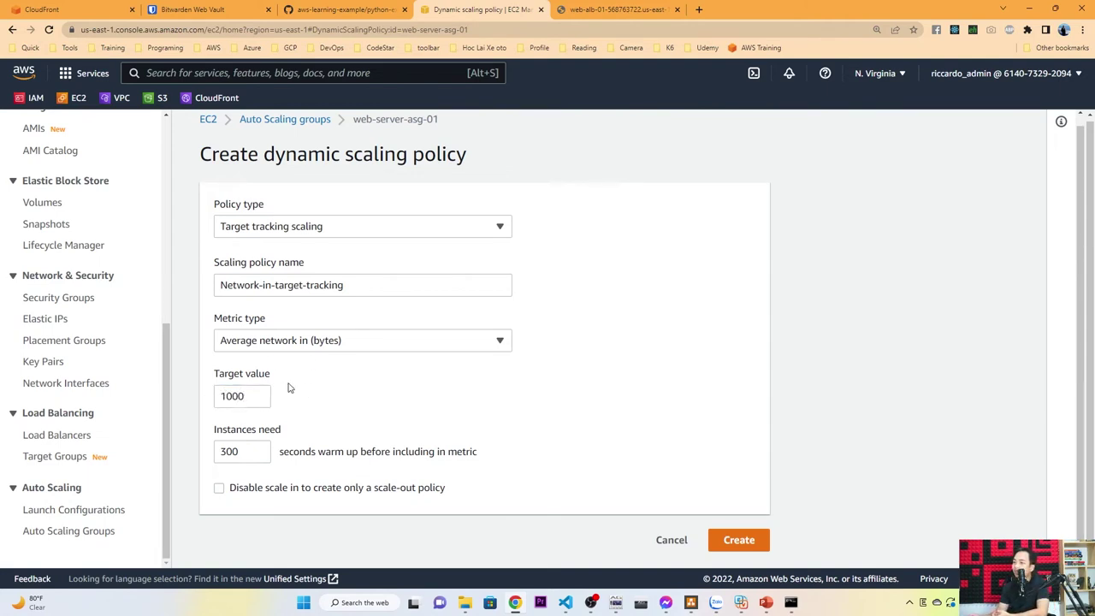
pyautogui.click(739, 540)
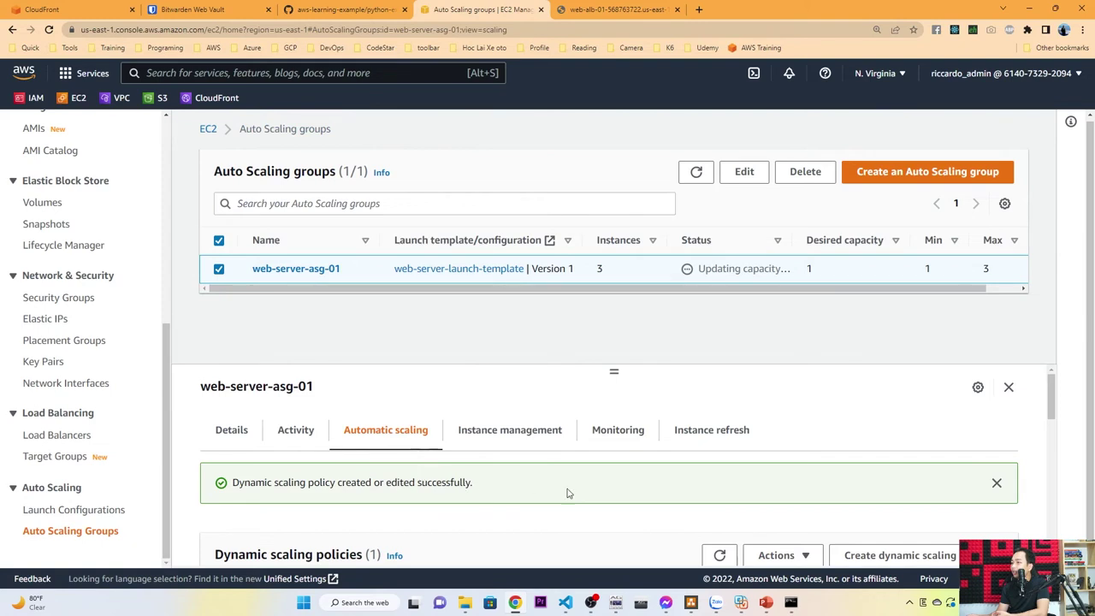
# - Review the settings of the new Network-in-target-tracking policy on web-server-asg-01
pyautogui.scroll(-5, 579, 516)
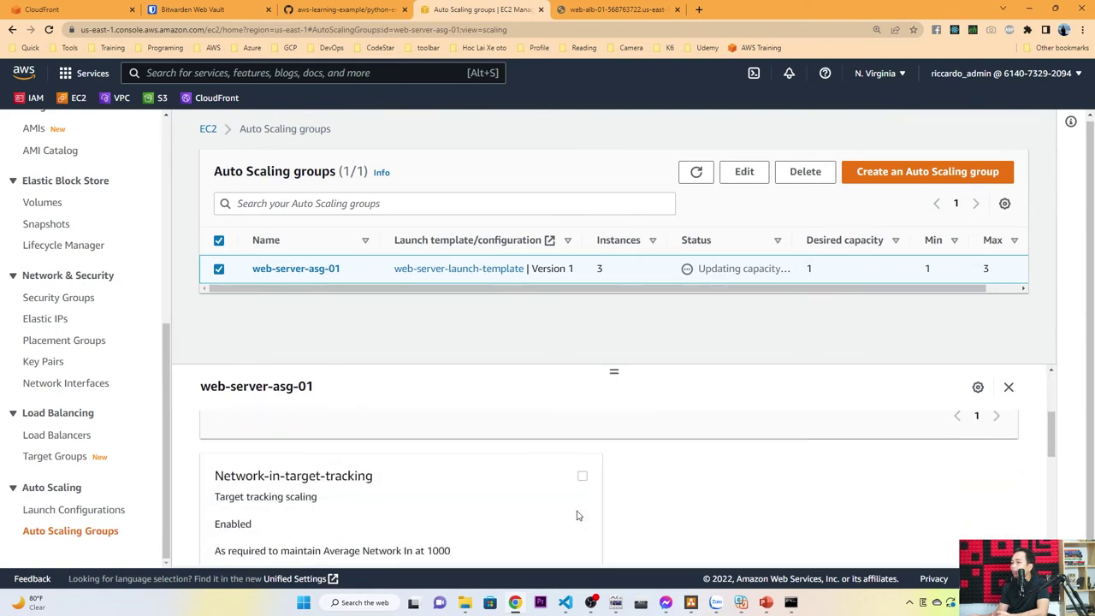
pyautogui.scroll(-1, 565, 514)
pyautogui.scroll(-1, 473, 494)
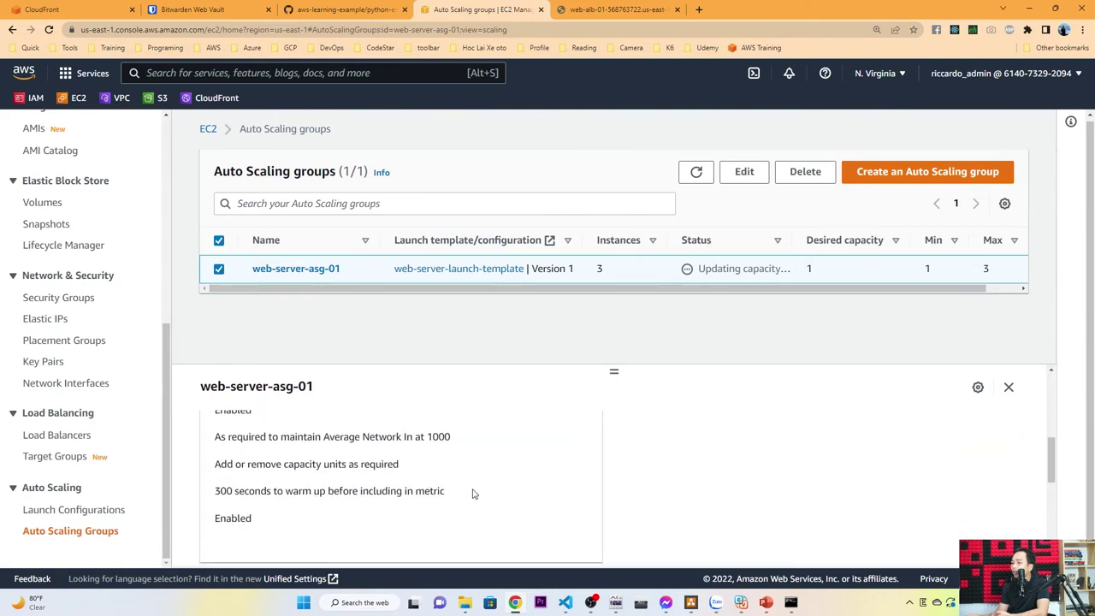
pyautogui.scroll(2, 473, 494)
pyautogui.click(582, 477)
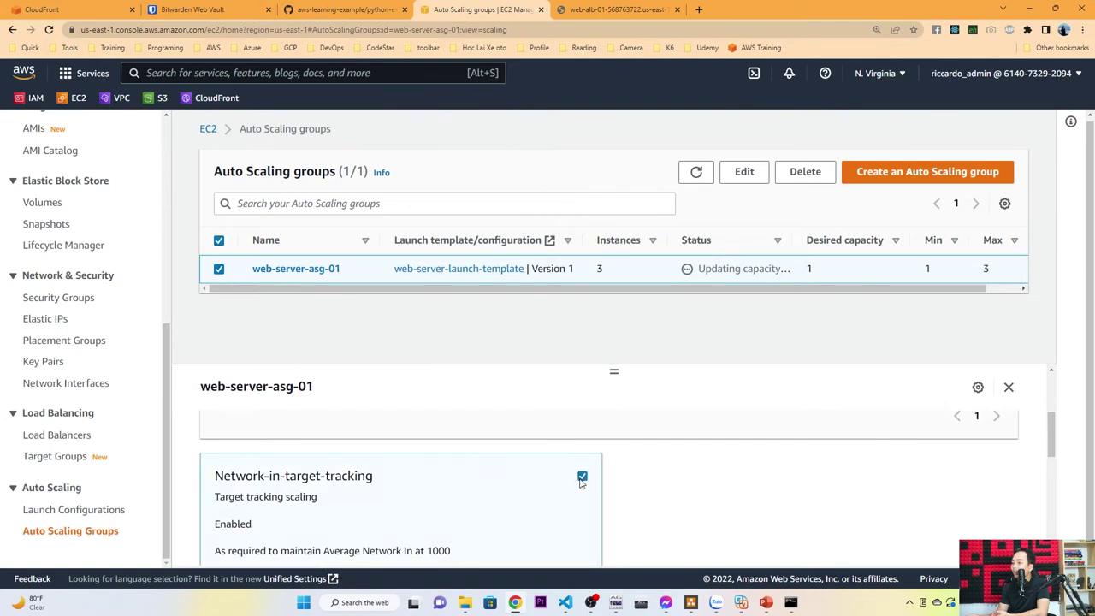
pyautogui.click(583, 477)
pyautogui.scroll(-1, 467, 486)
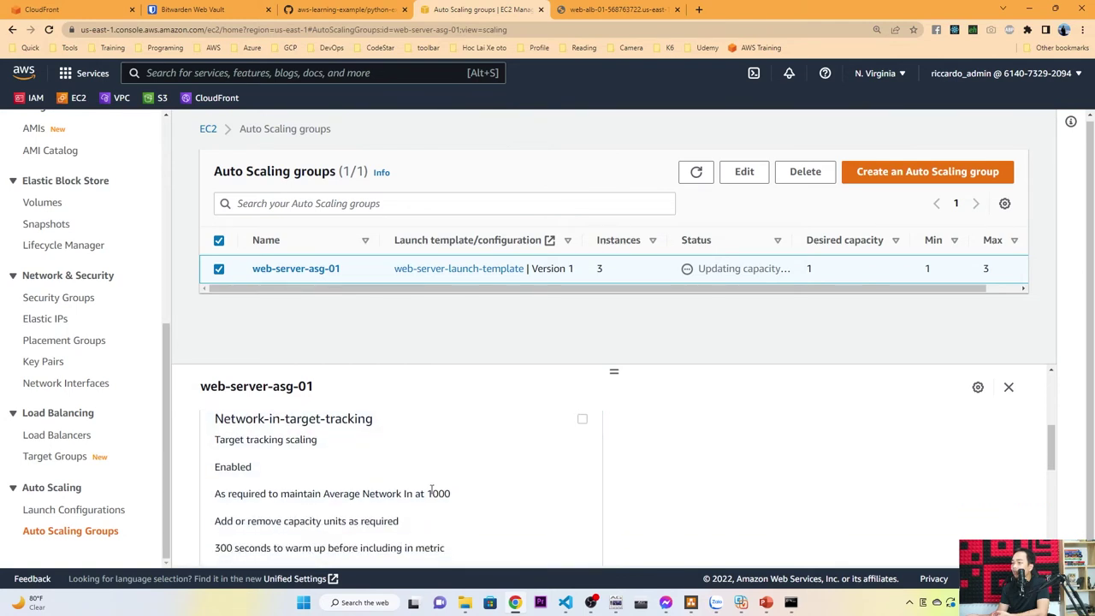
pyautogui.moveTo(428, 493)
pyautogui.mouseDown()
pyautogui.moveTo(492, 494)
pyautogui.moveTo(427, 494)
pyautogui.mouseUp()
pyautogui.click(480, 493)
pyautogui.click(420, 473)
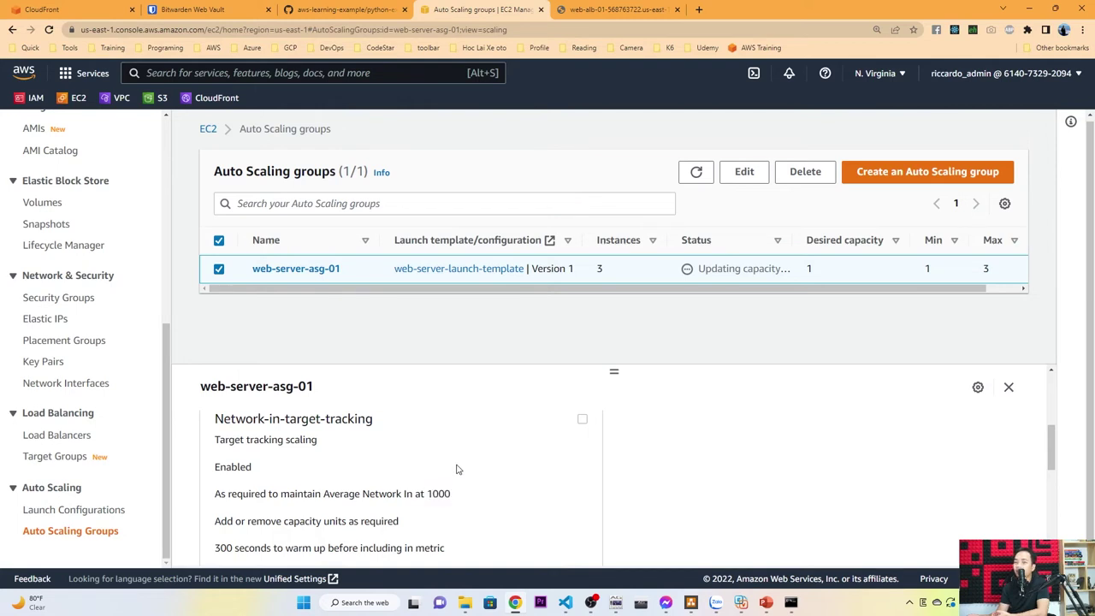
# - Look over the predictive scaling policies and scheduled actions sections of web-server-asg-01
pyautogui.scroll(-5, 496, 457)
pyautogui.scroll(1, 496, 458)
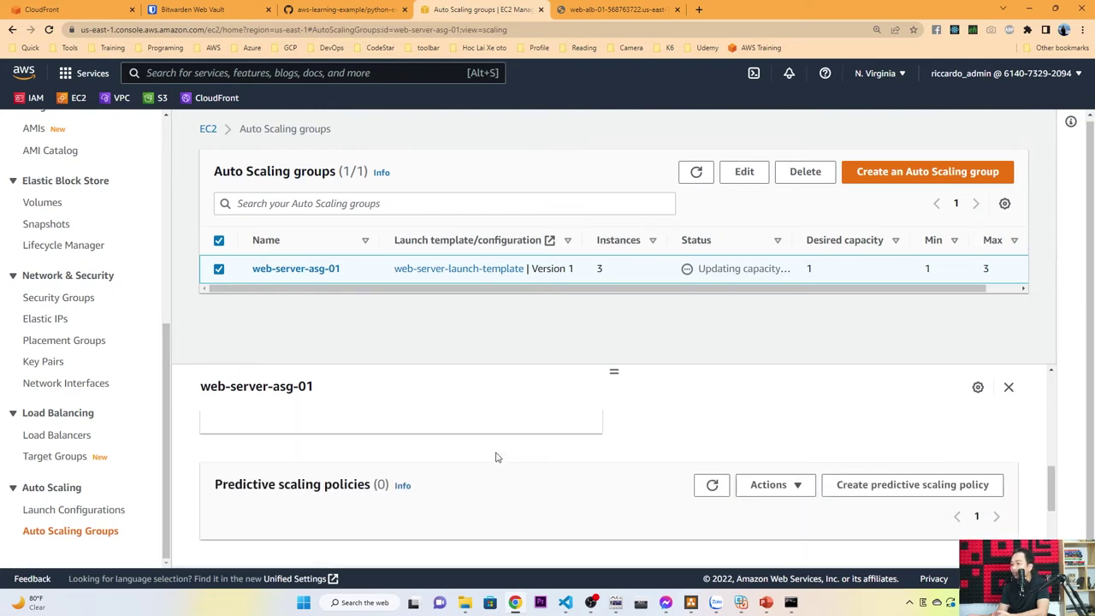
pyautogui.scroll(-1, 496, 454)
pyautogui.moveTo(211, 444); pyautogui.dragTo(374, 442)
pyautogui.click(300, 462)
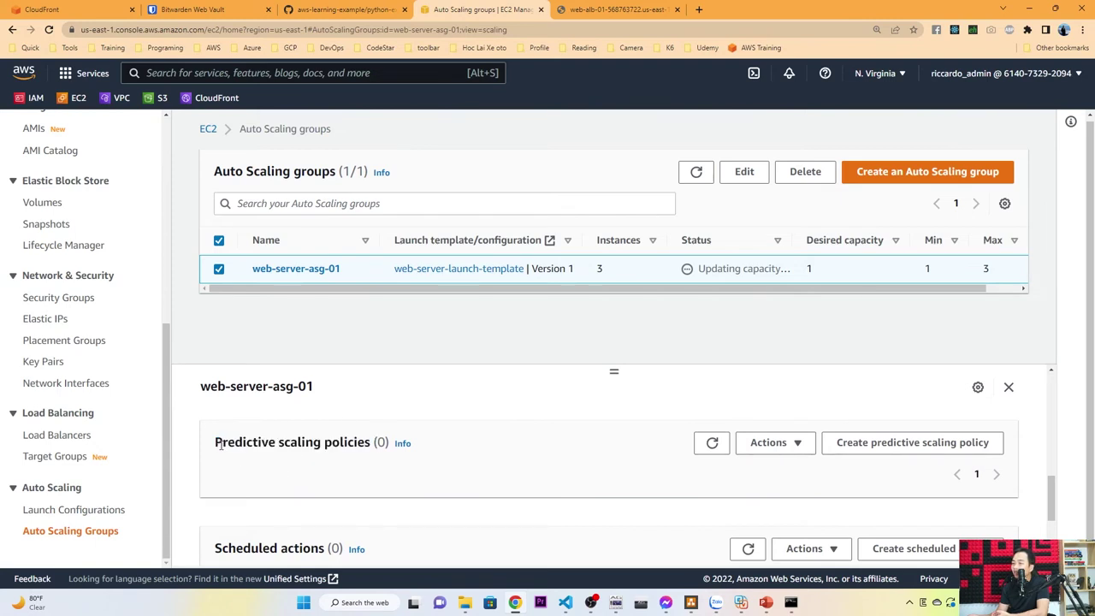
pyautogui.moveTo(216, 445); pyautogui.dragTo(379, 443)
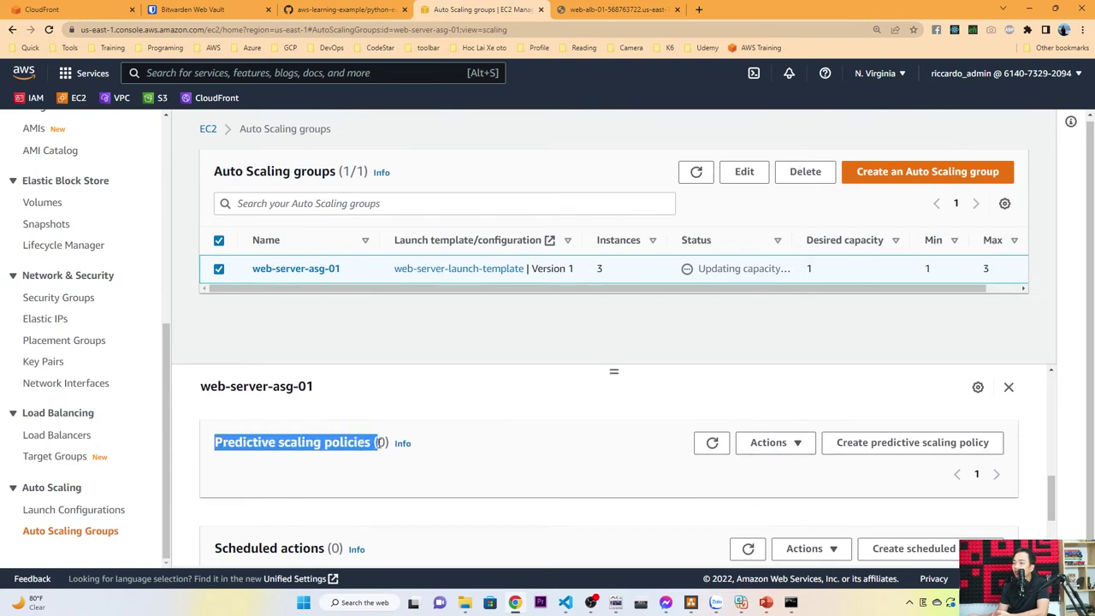
pyautogui.click(310, 463)
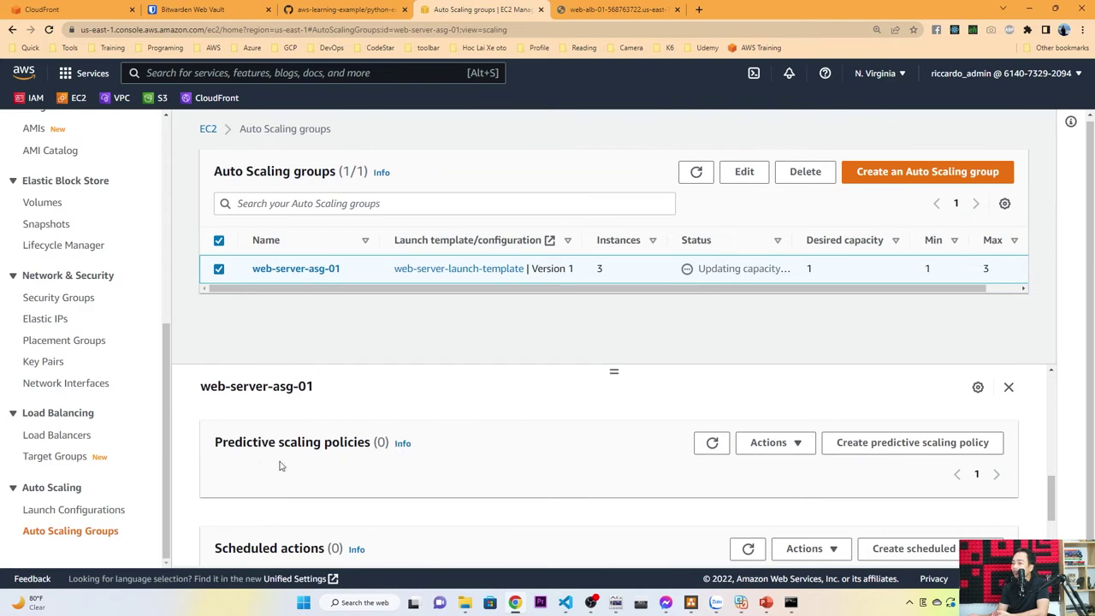
pyautogui.scroll(-1, 266, 463)
pyautogui.scroll(-1, 268, 462)
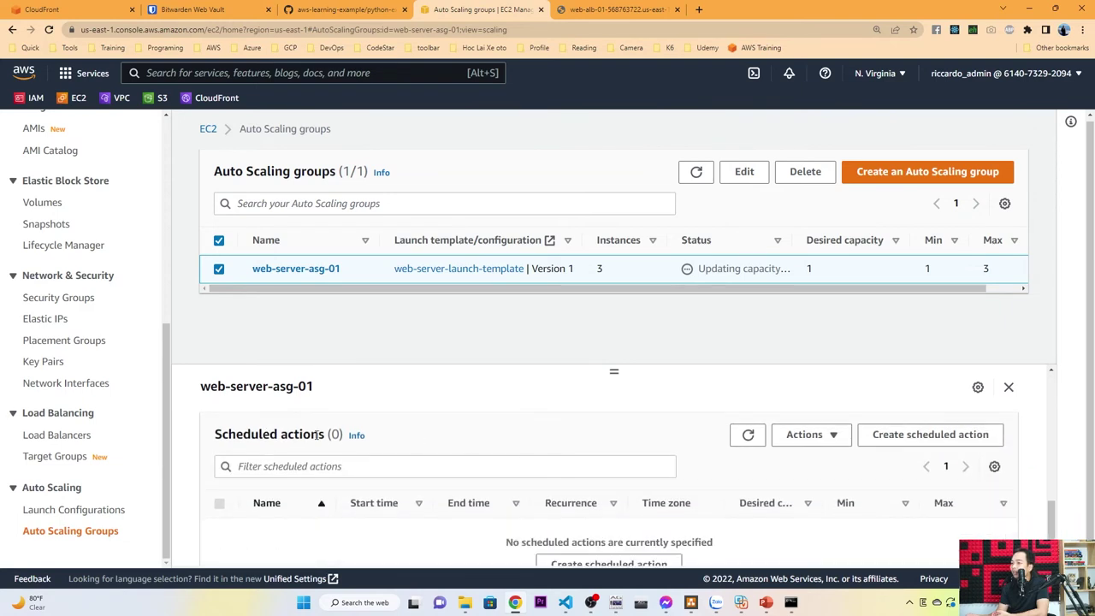
pyautogui.moveTo(212, 443); pyautogui.dragTo(324, 438)
pyautogui.click(569, 424)
# - Open the EC2 Instances list and refresh it
pyautogui.scroll(10, 569, 424)
pyautogui.scroll(4, 77, 282)
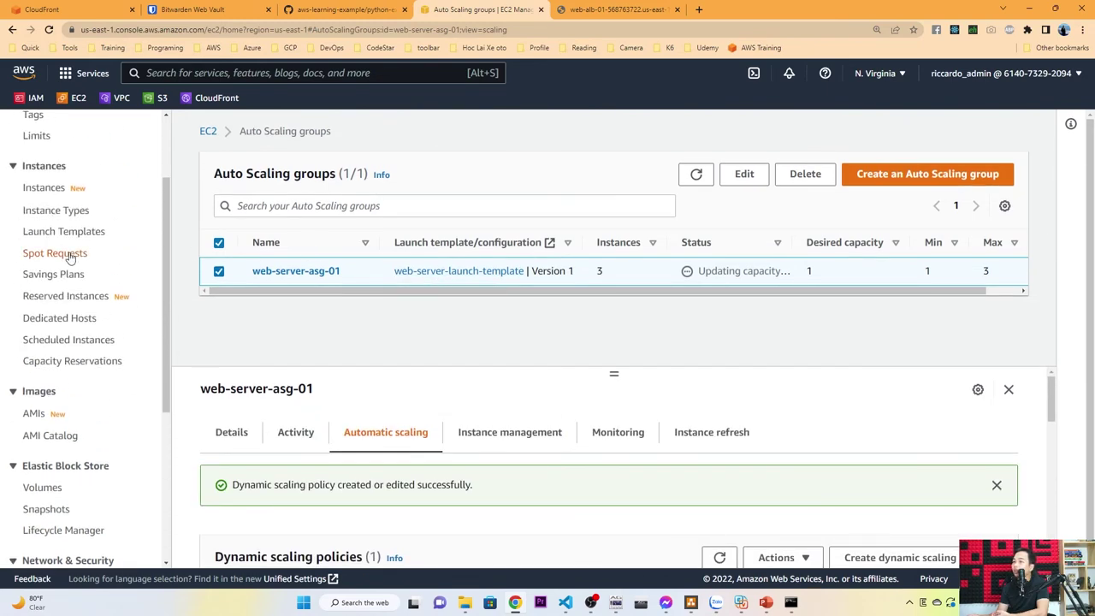
pyautogui.click(59, 248)
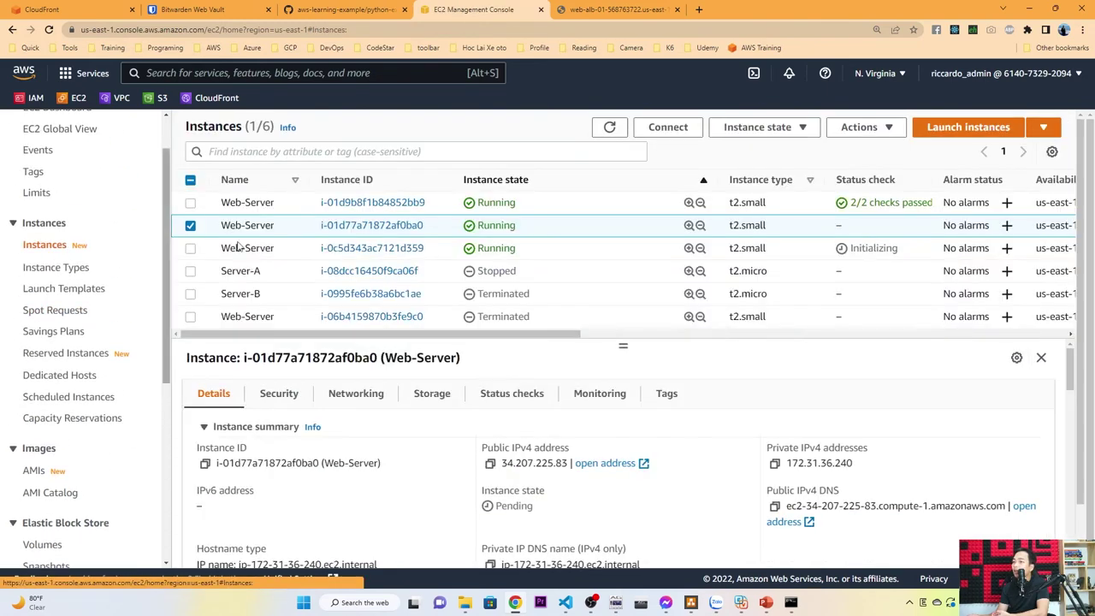
pyautogui.click(611, 127)
# - Terminate the two Web-Server instances i-01d77a71872af0ba0 and i-0c5d343ac7121d359, and dismiss the notification
pyautogui.click(191, 227)
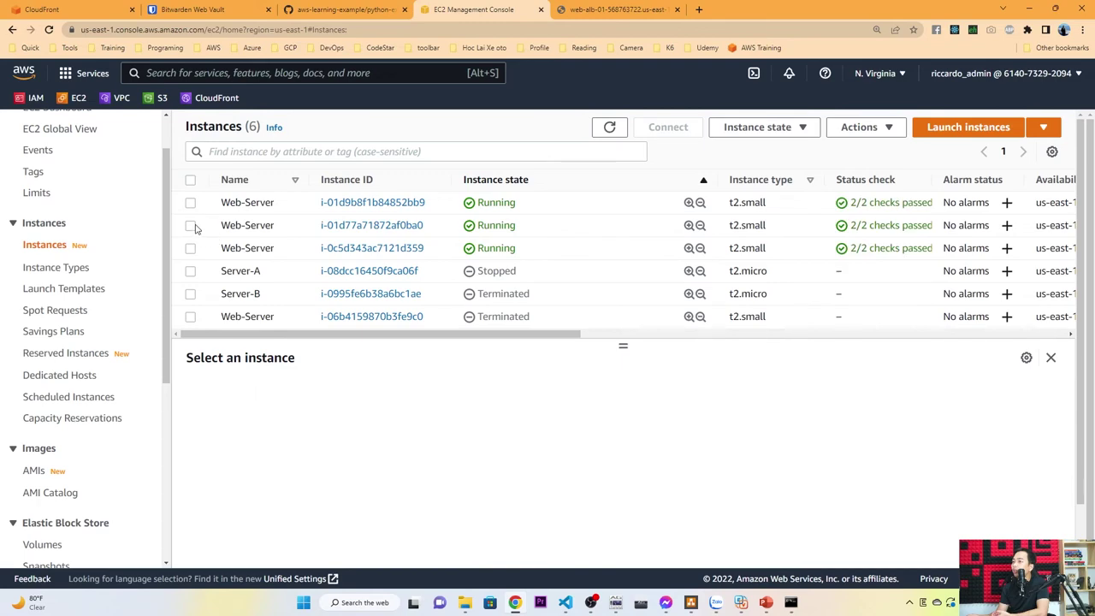
pyautogui.click(191, 249)
pyautogui.click(778, 126)
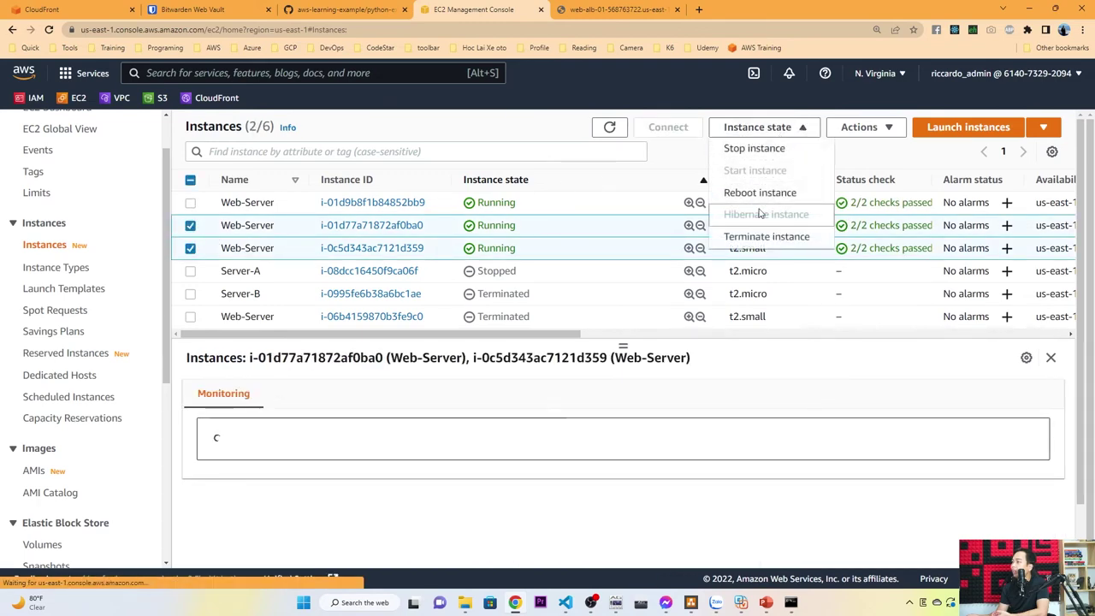
pyautogui.click(755, 237)
pyautogui.click(758, 458)
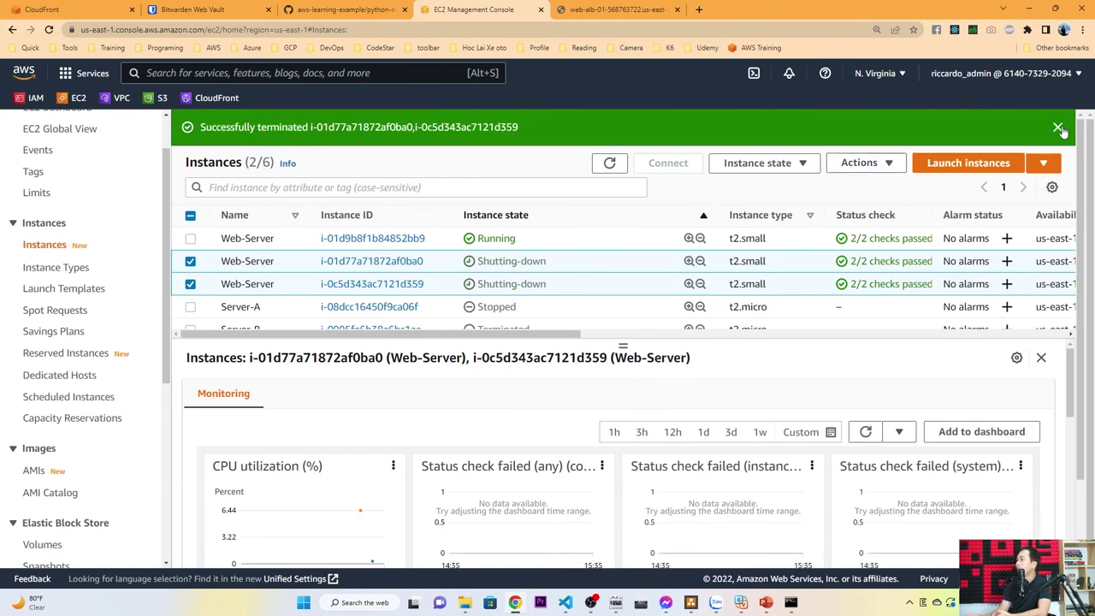
pyautogui.click(1060, 128)
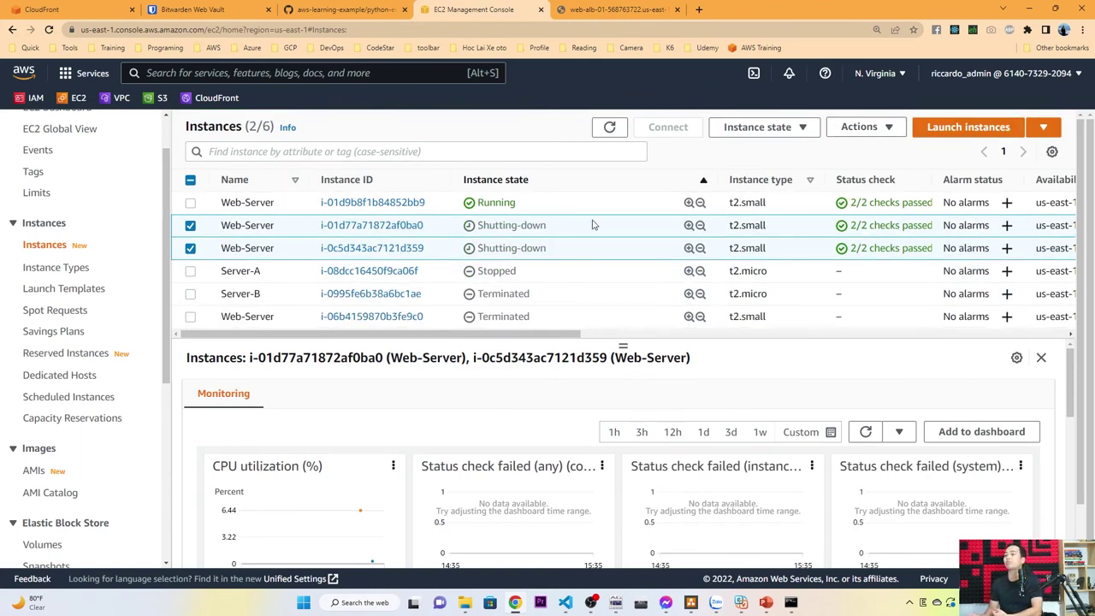
# - Terminate only the stopped Server-A instance, leaving the two shutting-down Web-Server instances out of the selection
pyautogui.click(190, 271)
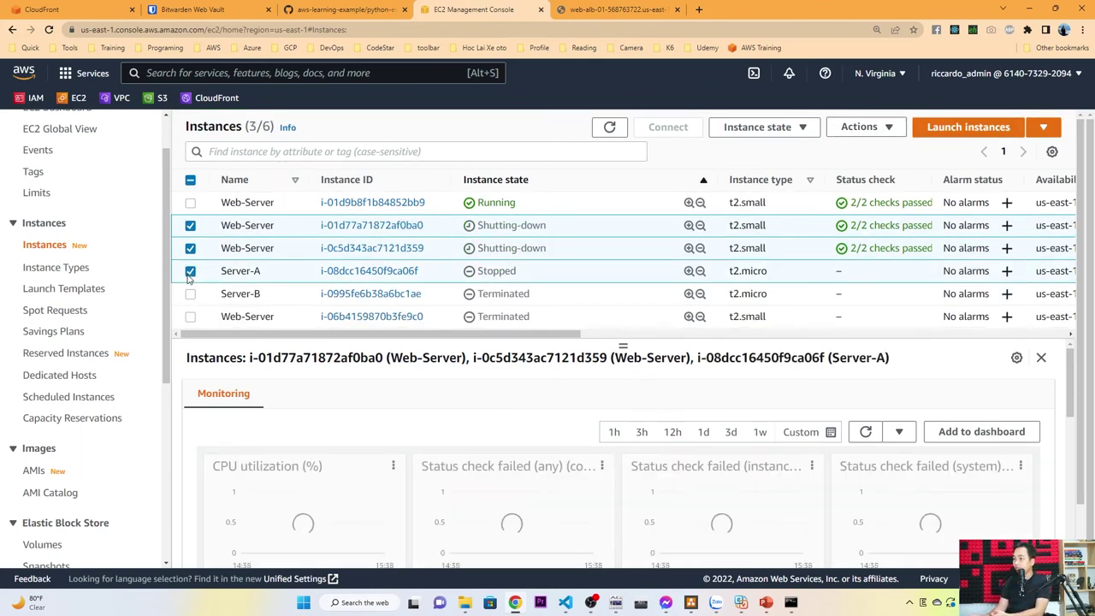
pyautogui.click(190, 248)
pyautogui.click(190, 225)
pyautogui.click(731, 137)
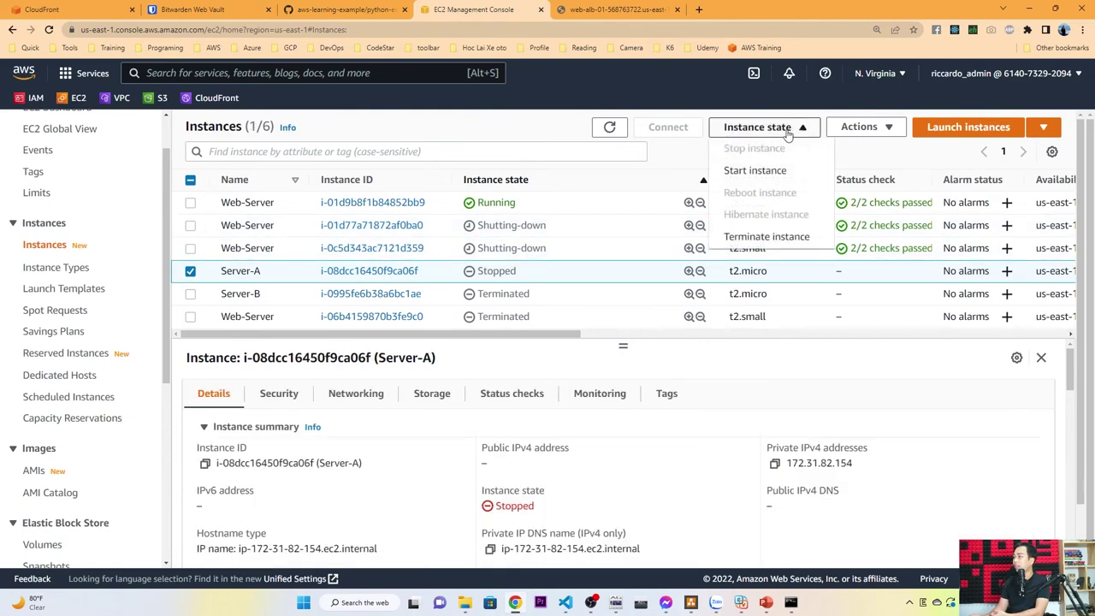
pyautogui.click(760, 242)
pyautogui.click(787, 439)
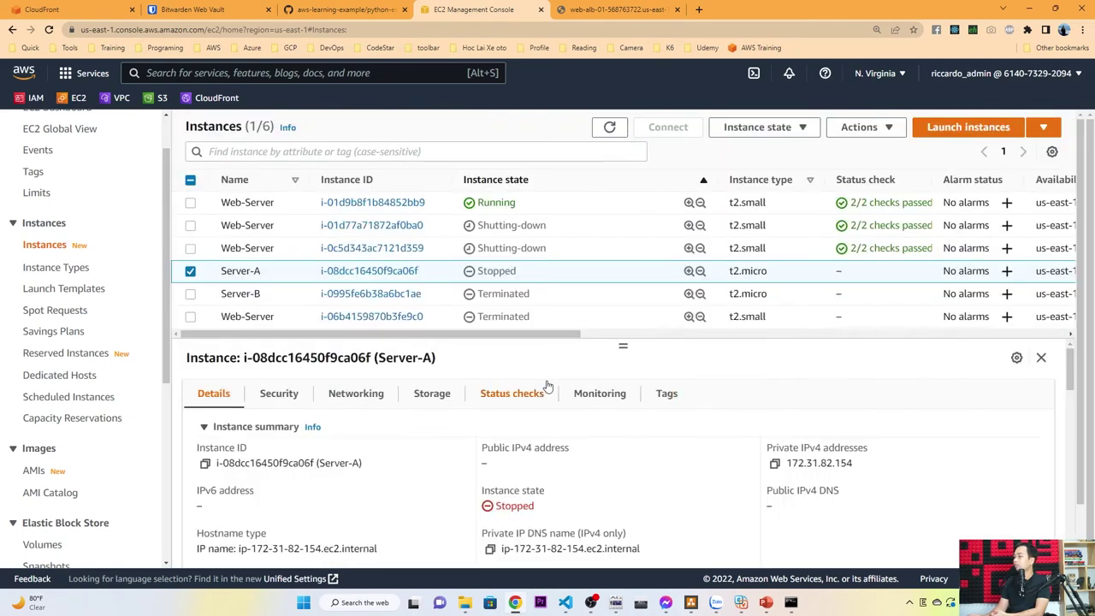
pyautogui.scroll(-2, 557, 245)
pyautogui.scroll(2, 557, 245)
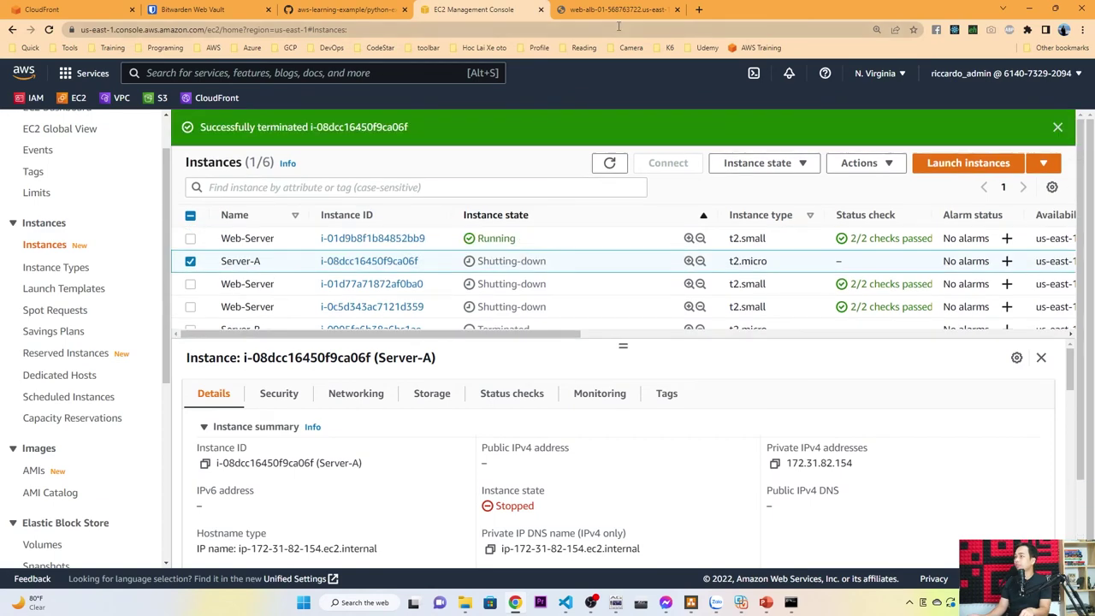
# - Reload the web-alb-01 load balancer website and refresh the EC2 Instances list to check the instance states
pyautogui.click(618, 9)
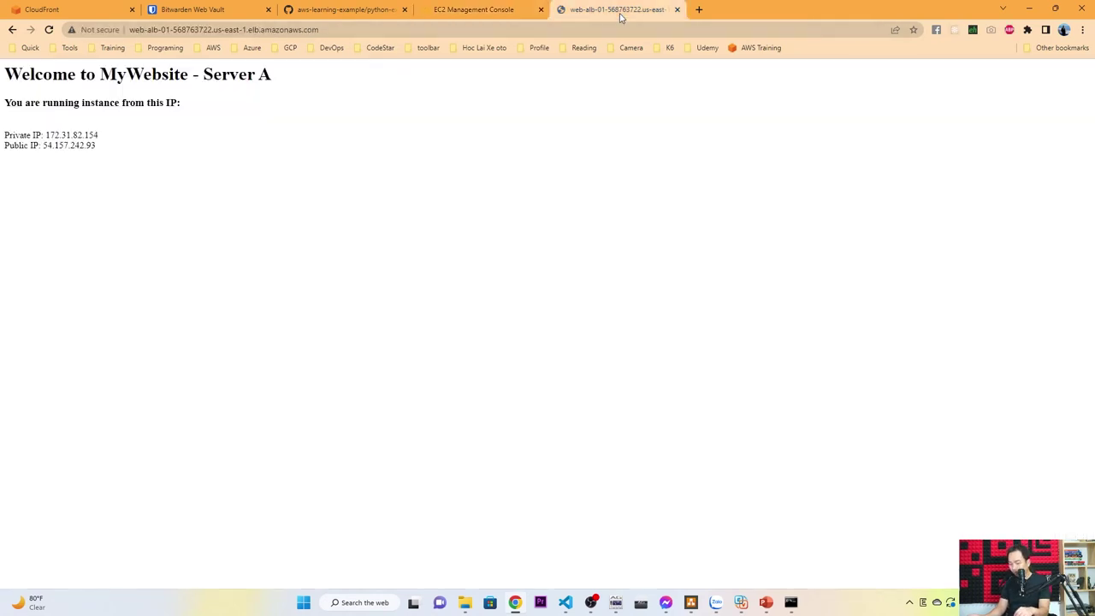
pyautogui.press('F5')
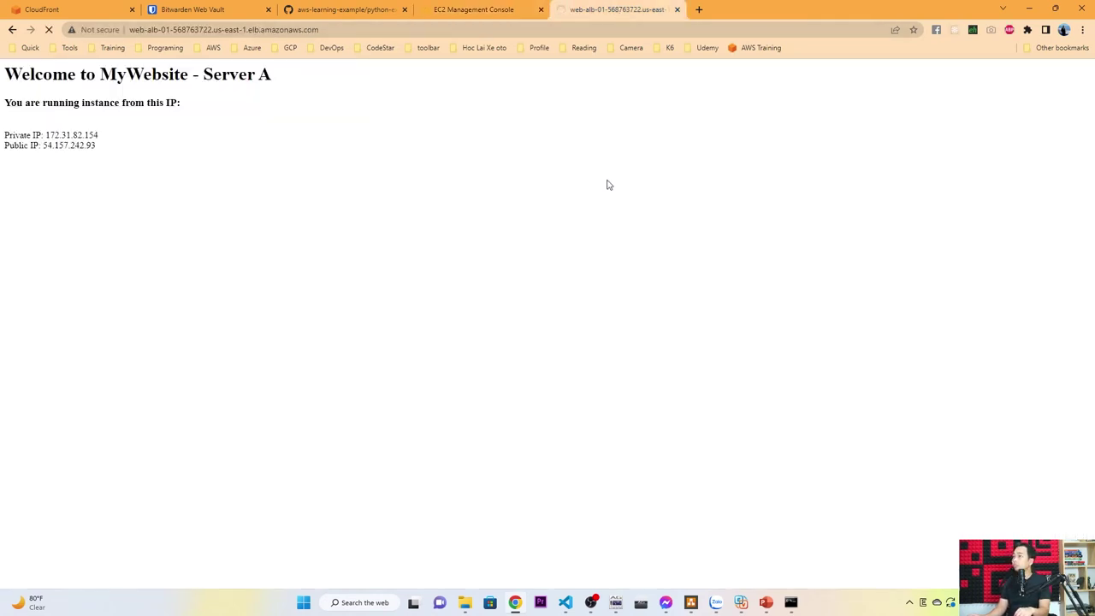
pyautogui.click(491, 15)
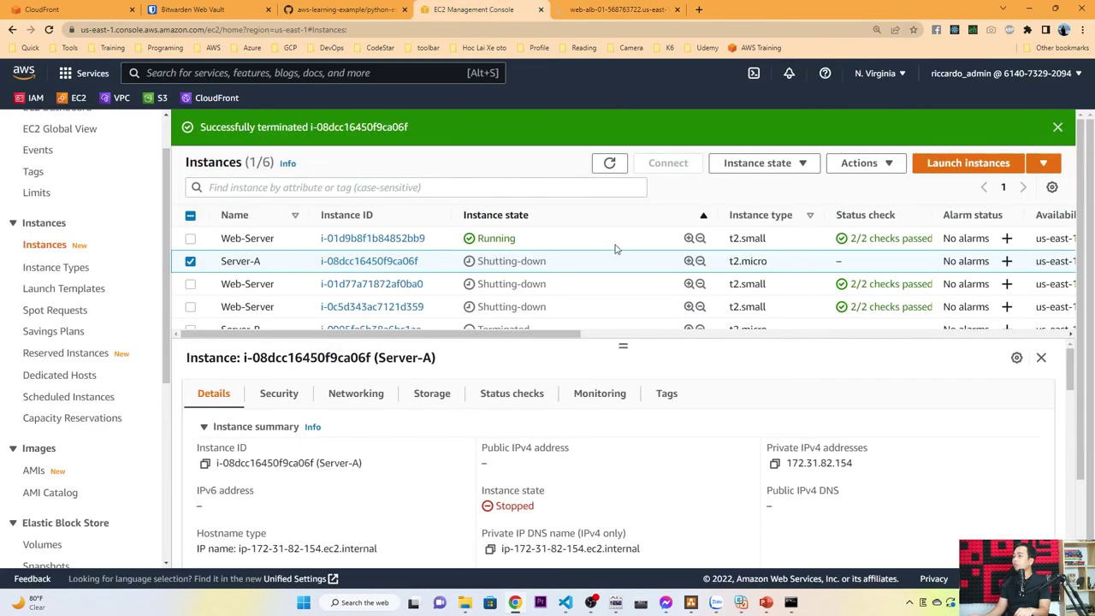
pyautogui.click(609, 162)
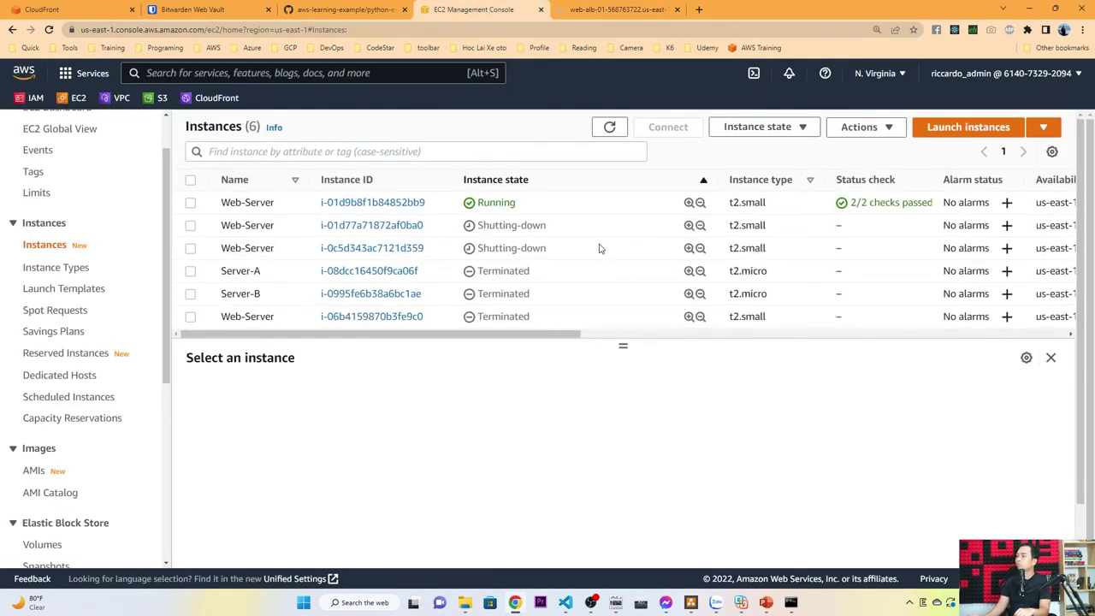
pyautogui.press('F5')
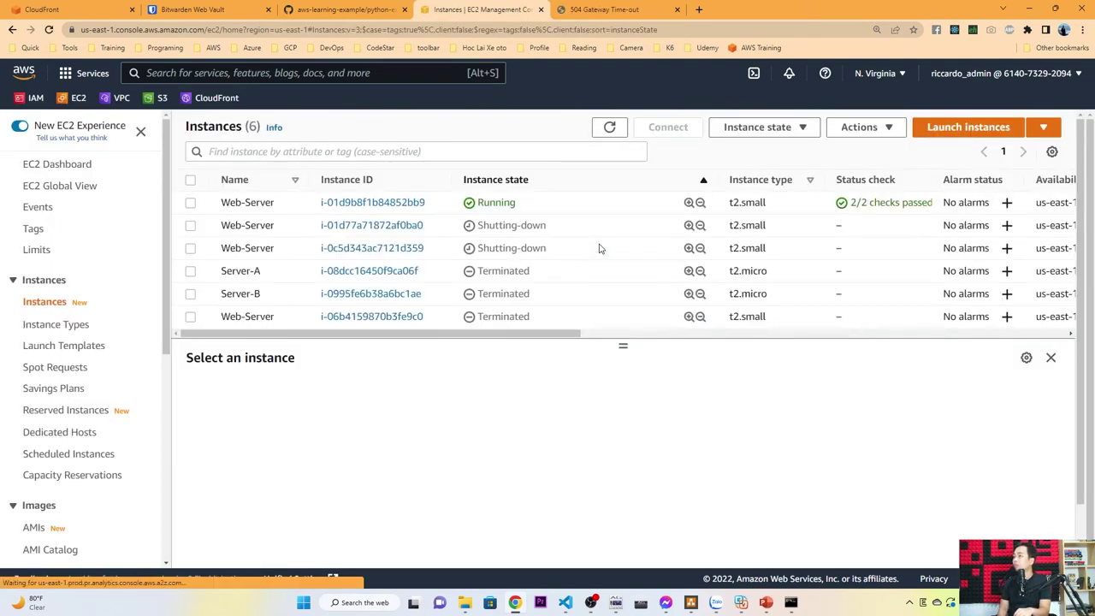
pyautogui.press('F5')
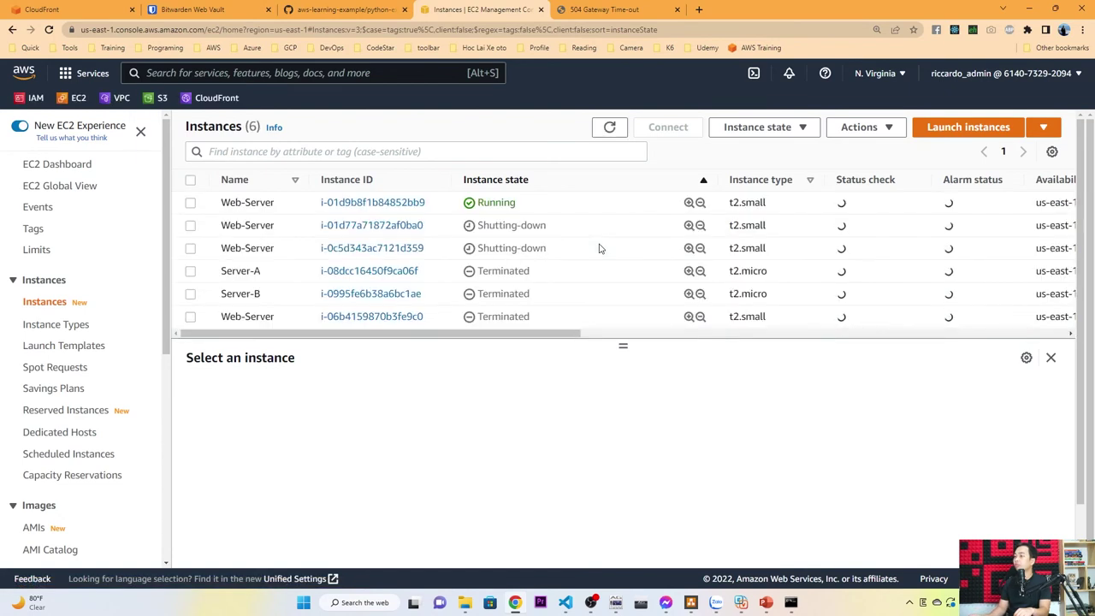
# - Compare the web-alb-01 website with the EC2 Instances list and reload the website again
pyautogui.click(622, 10)
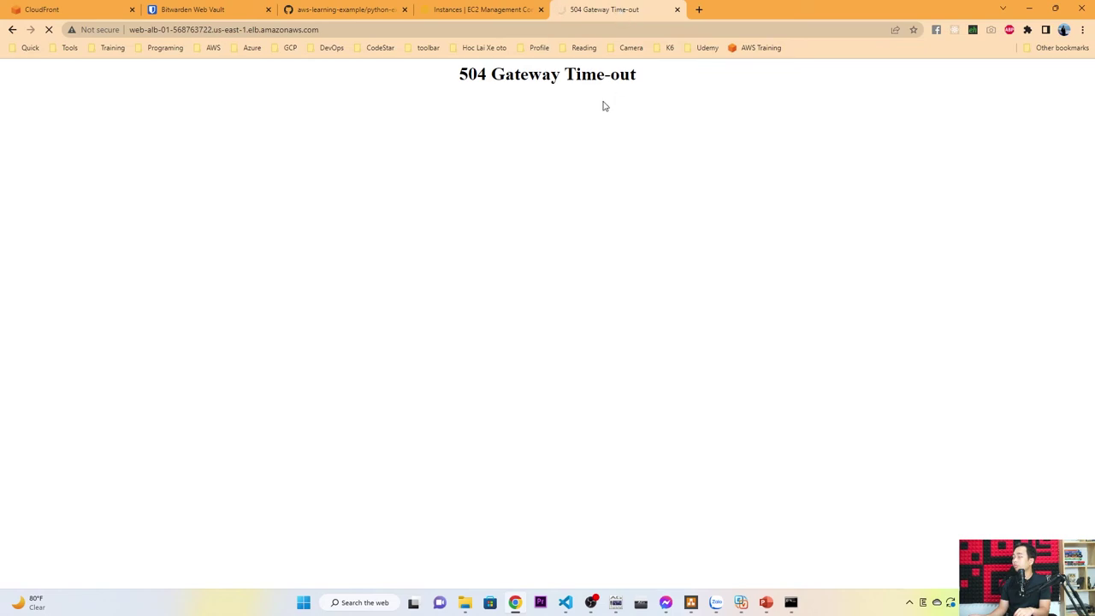
pyautogui.click(477, 10)
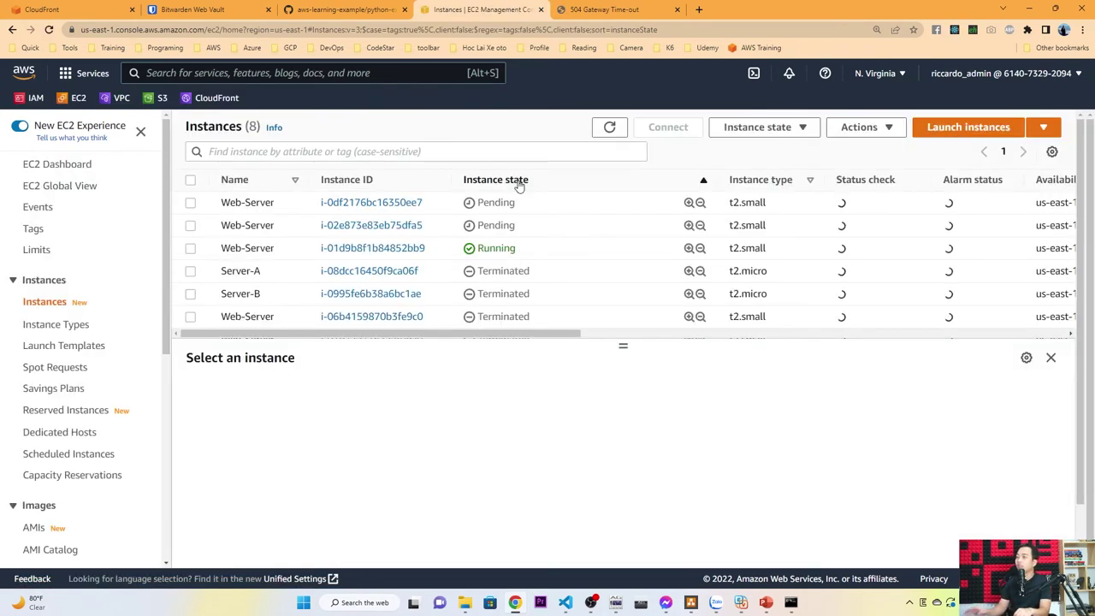
pyautogui.click(636, 12)
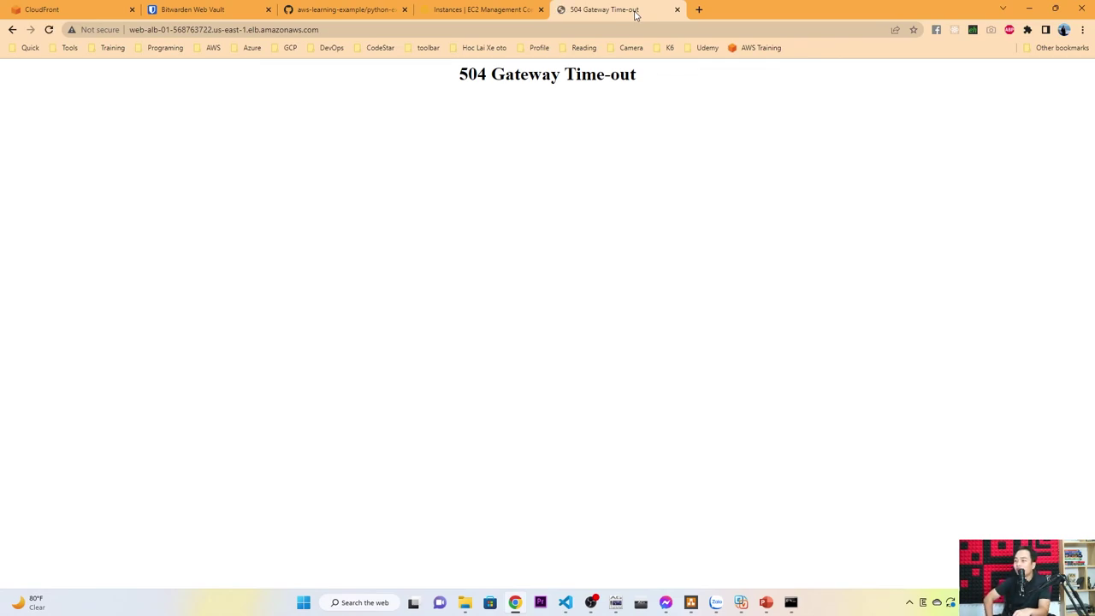
pyautogui.press('F5')
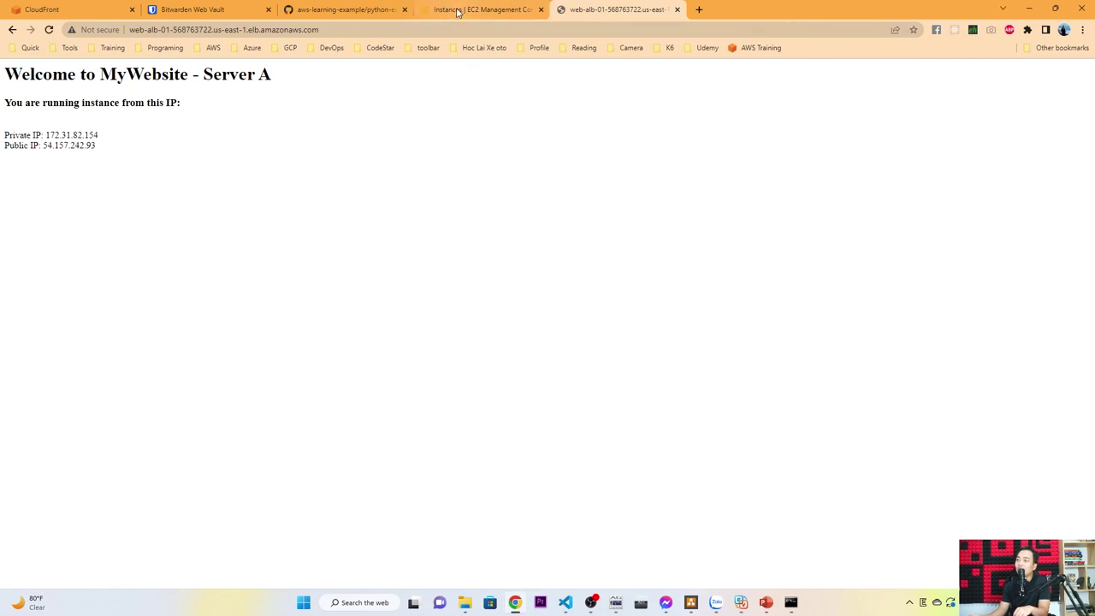
# - Refresh the EC2 Instances list and look through the running Web-Server instances one by one
pyautogui.click(461, 12)
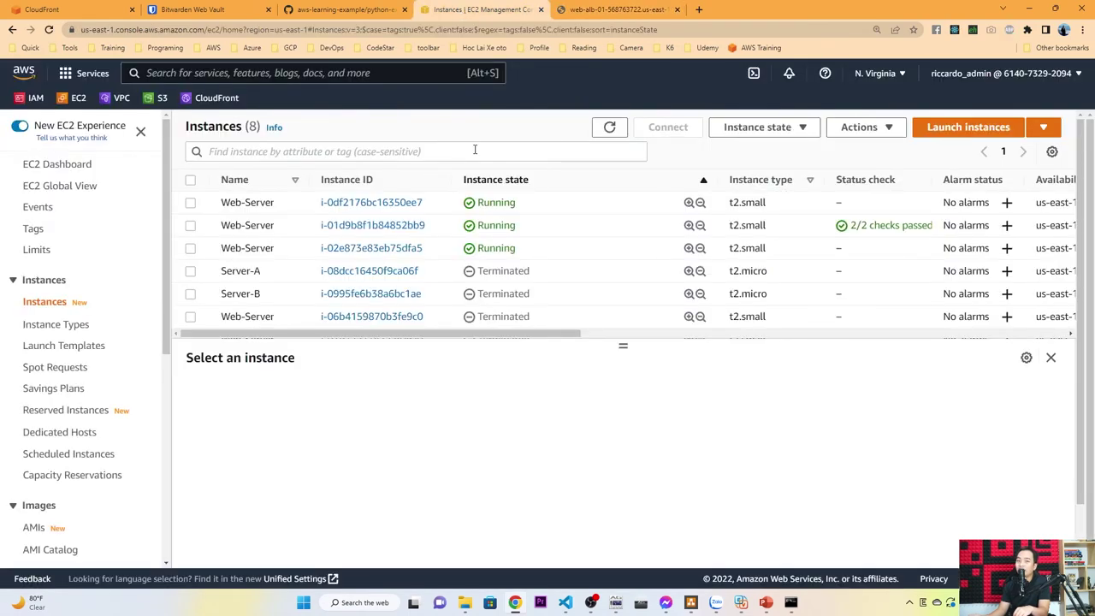
pyautogui.press('F5')
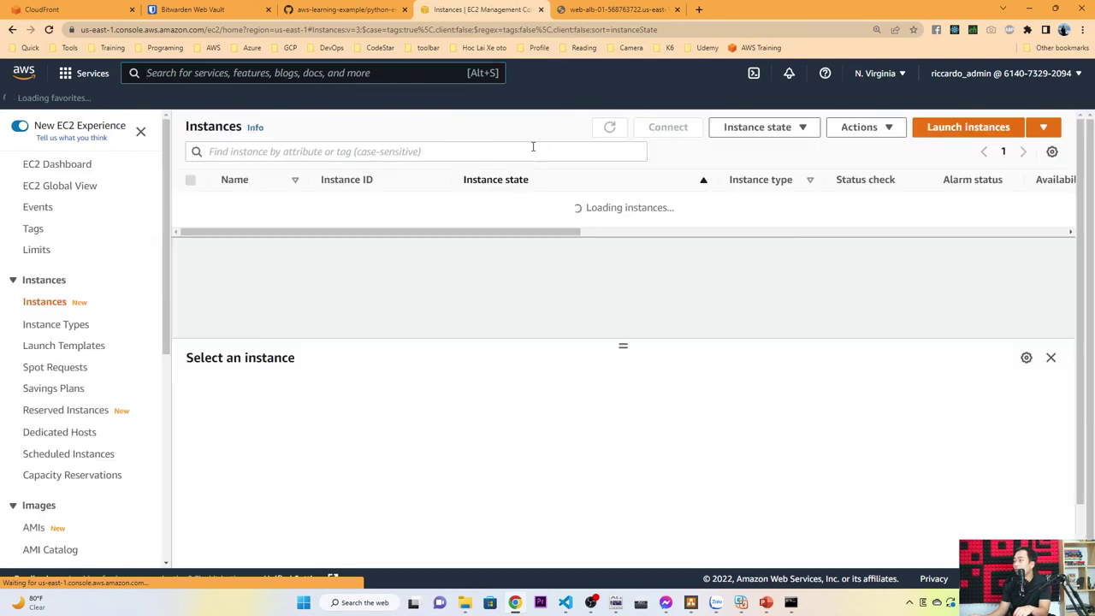
pyautogui.press('F5')
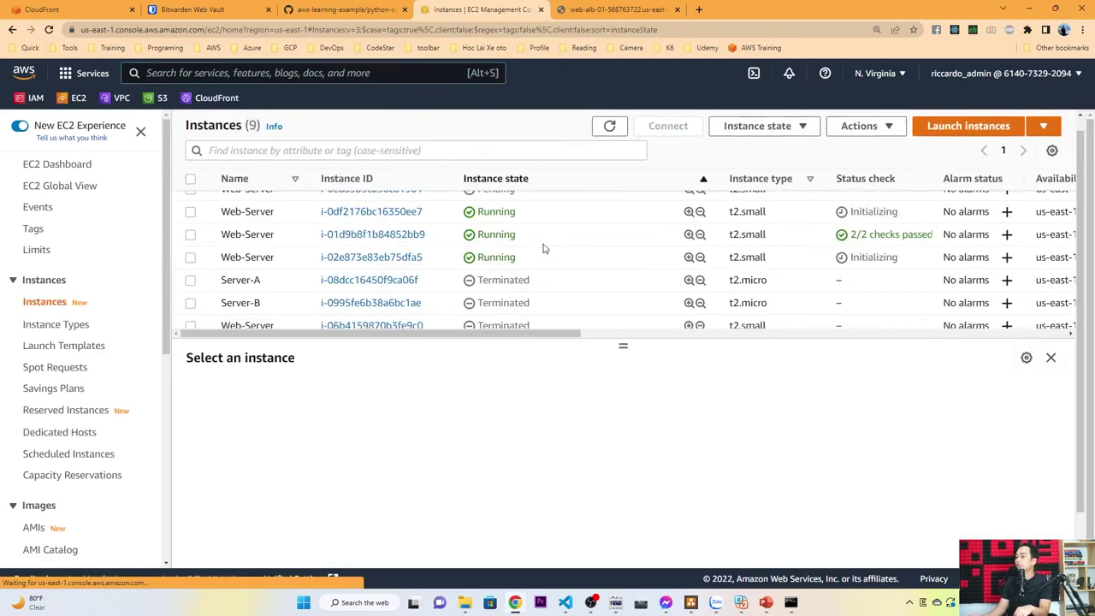
pyautogui.click(579, 225)
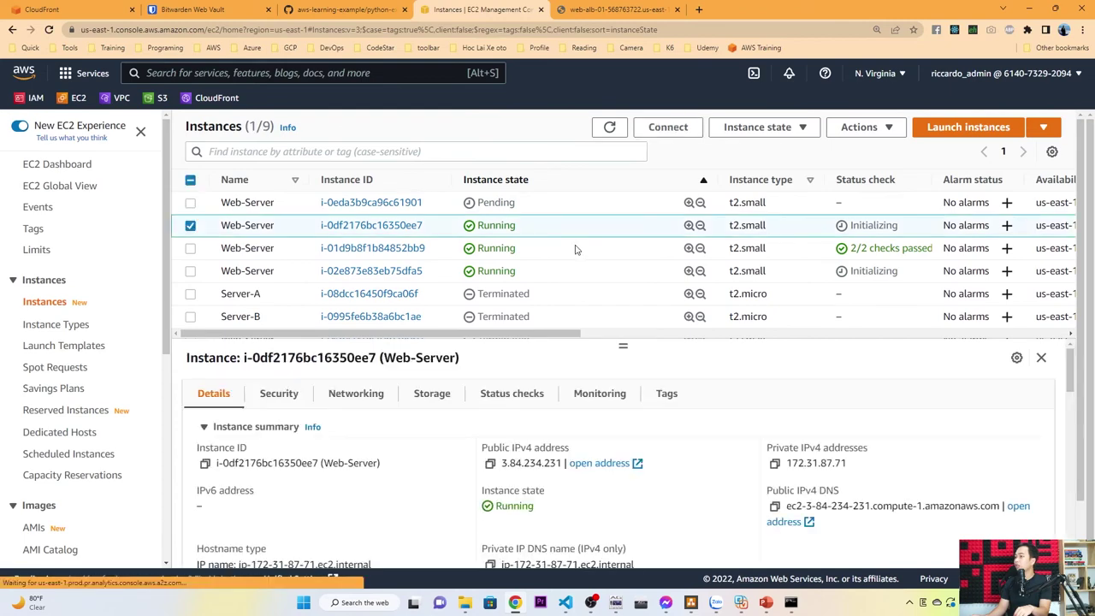
pyautogui.click(576, 274)
pyautogui.click(582, 246)
pyautogui.click(574, 227)
# - Review the group size and other settings in the edit form of Auto Scaling group web-server-asg-01, and leave without saving
pyautogui.scroll(-5, 94, 342)
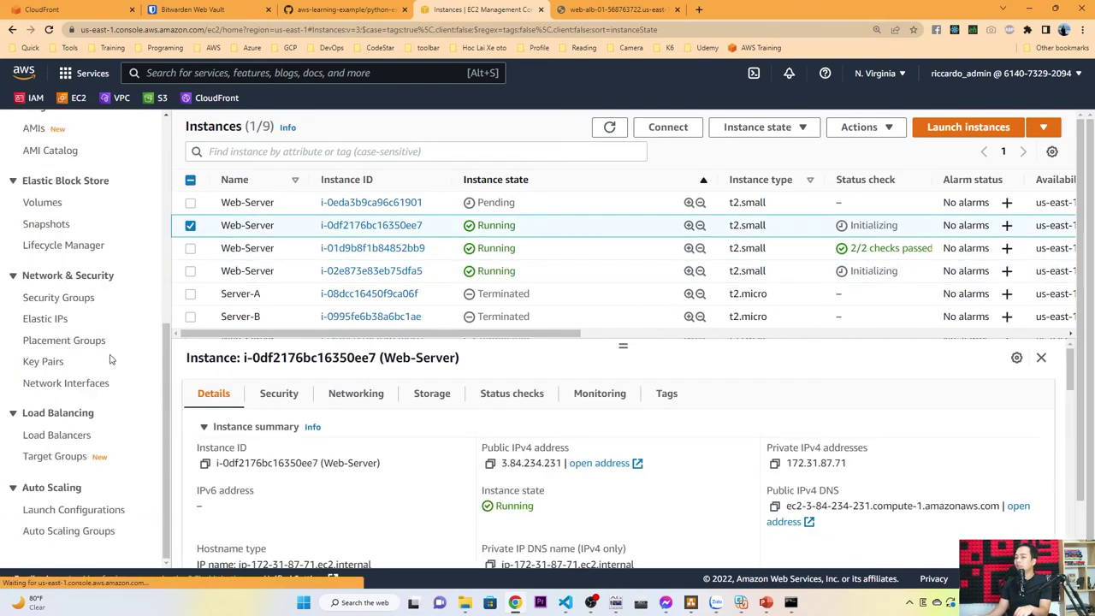
pyautogui.click(67, 532)
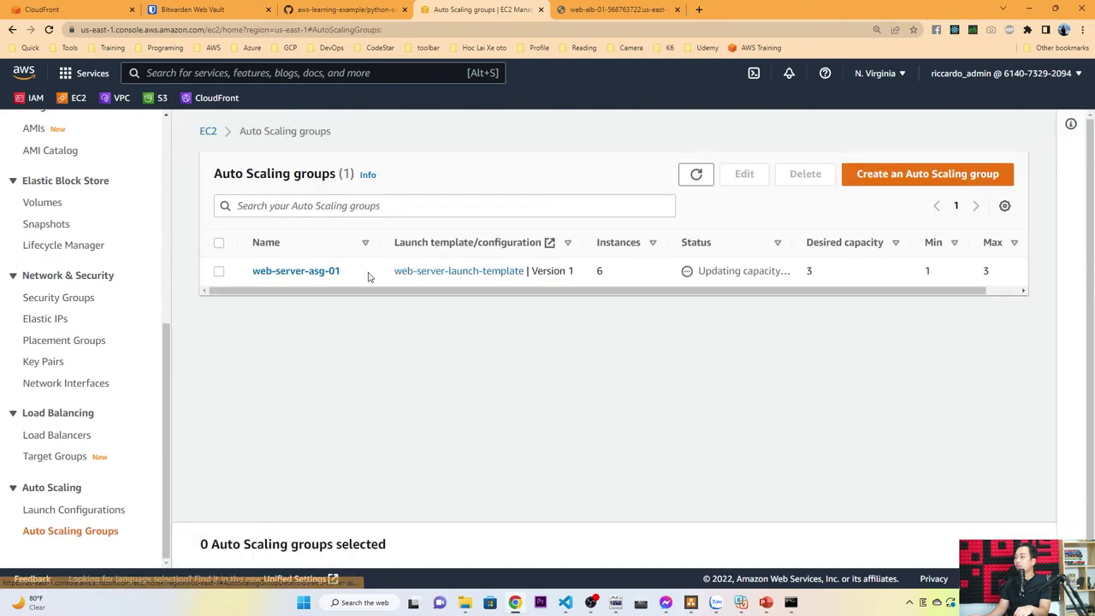
pyautogui.click(369, 274)
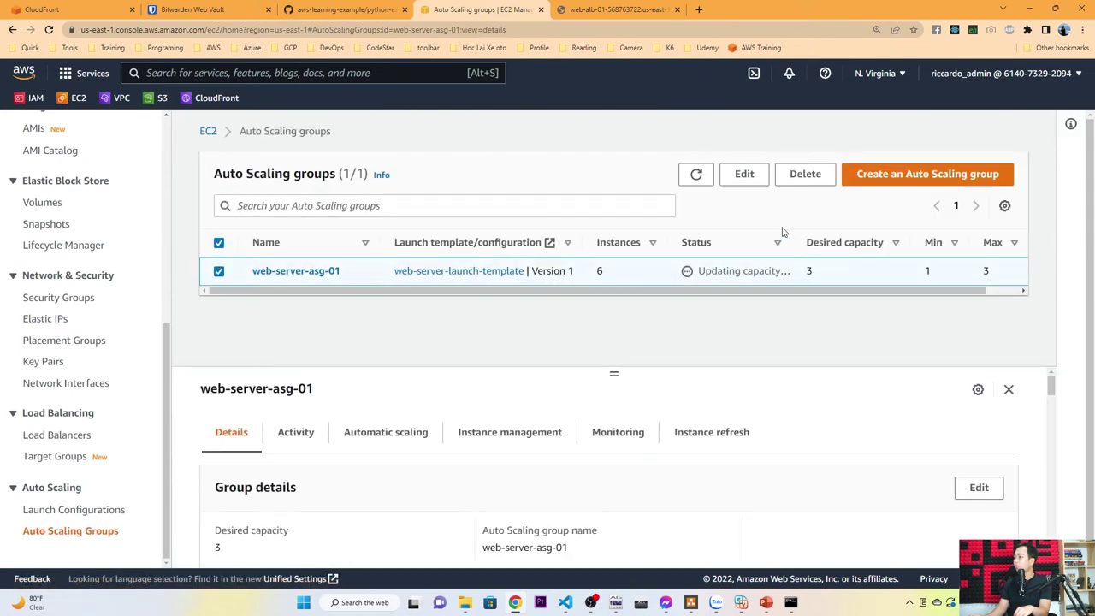
pyautogui.click(742, 173)
pyautogui.scroll(-1, 441, 263)
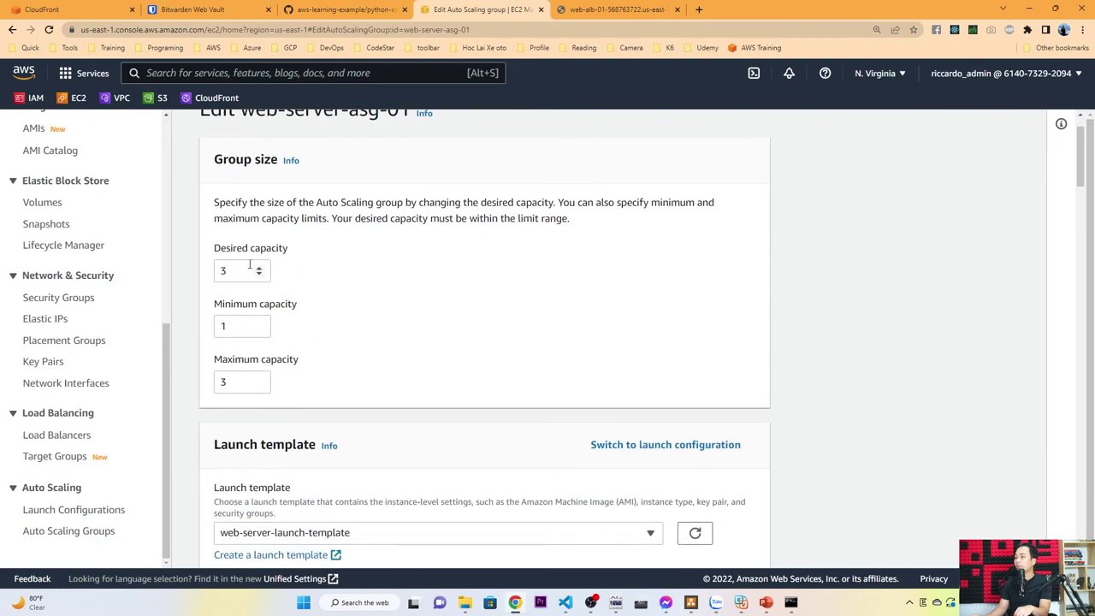
pyautogui.scroll(-3, 435, 290)
pyautogui.scroll(-20, 435, 300)
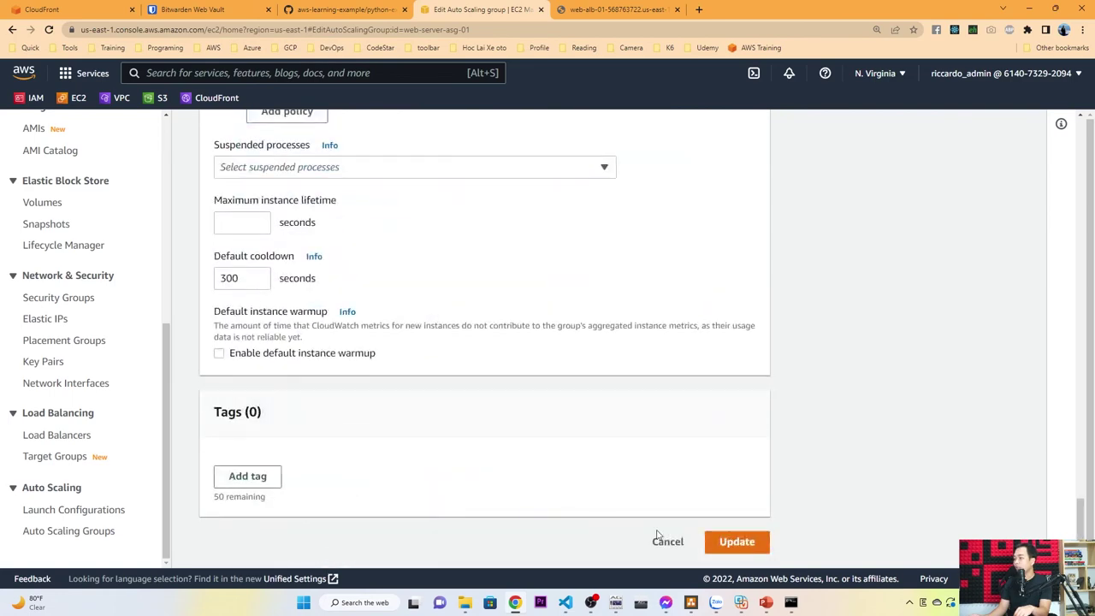
pyautogui.click(661, 539)
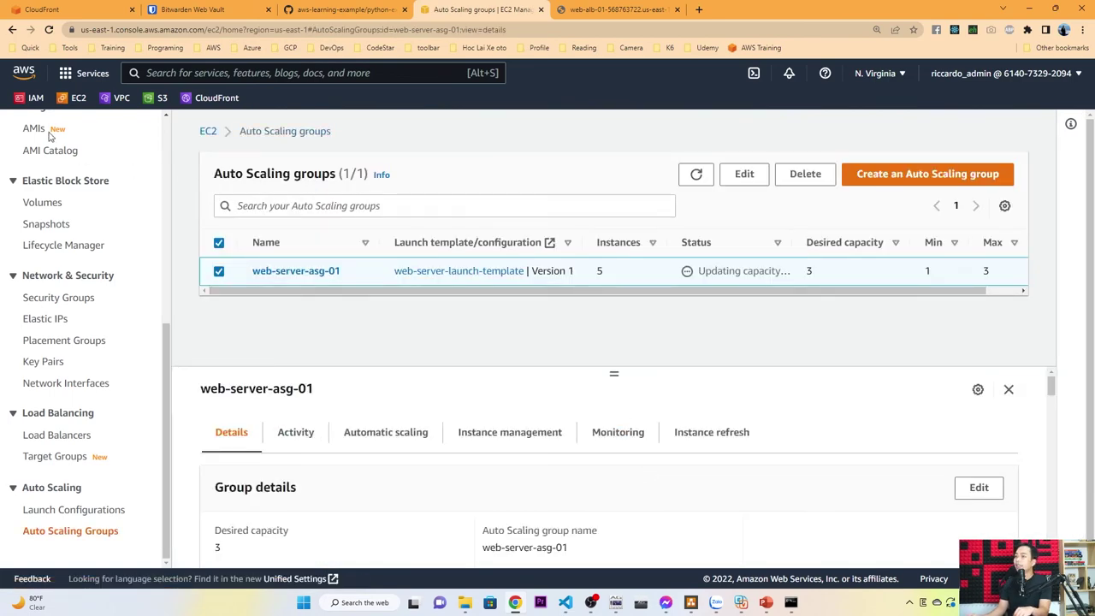
pyautogui.click(252, 73)
pyautogui.write('x')
pyautogui.write('-ra')
pyautogui.press('BackSpace')
pyautogui.press('BackSpace')
pyautogui.press('BackSpace')
pyautogui.press('BackSpace')
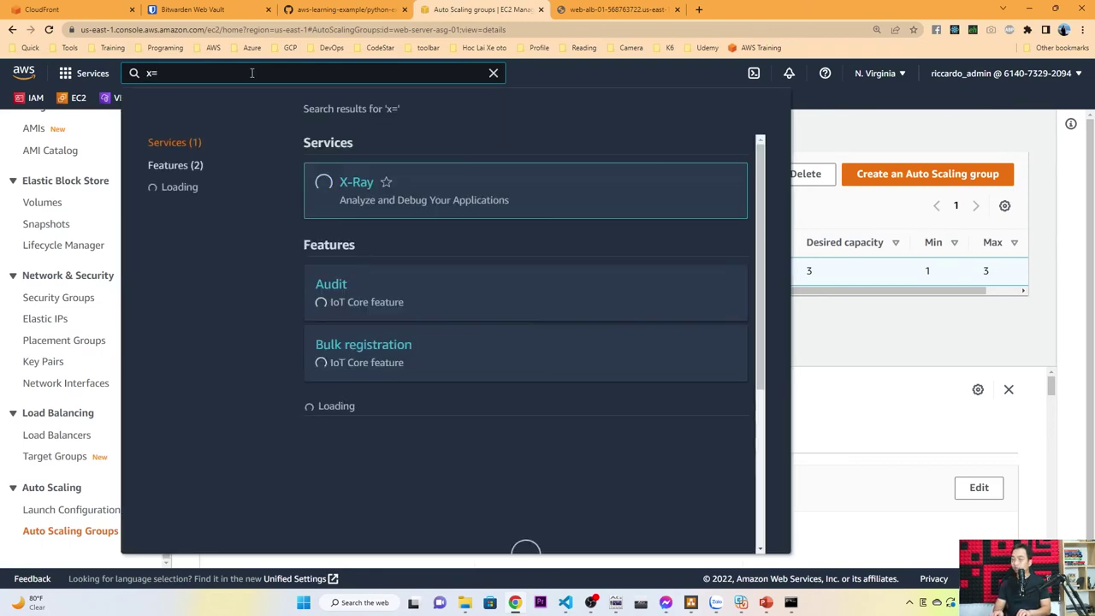
# - Search for the CloudWatch service, add it to the favorites and open it in a separate browser tab
pyautogui.write('cloud')
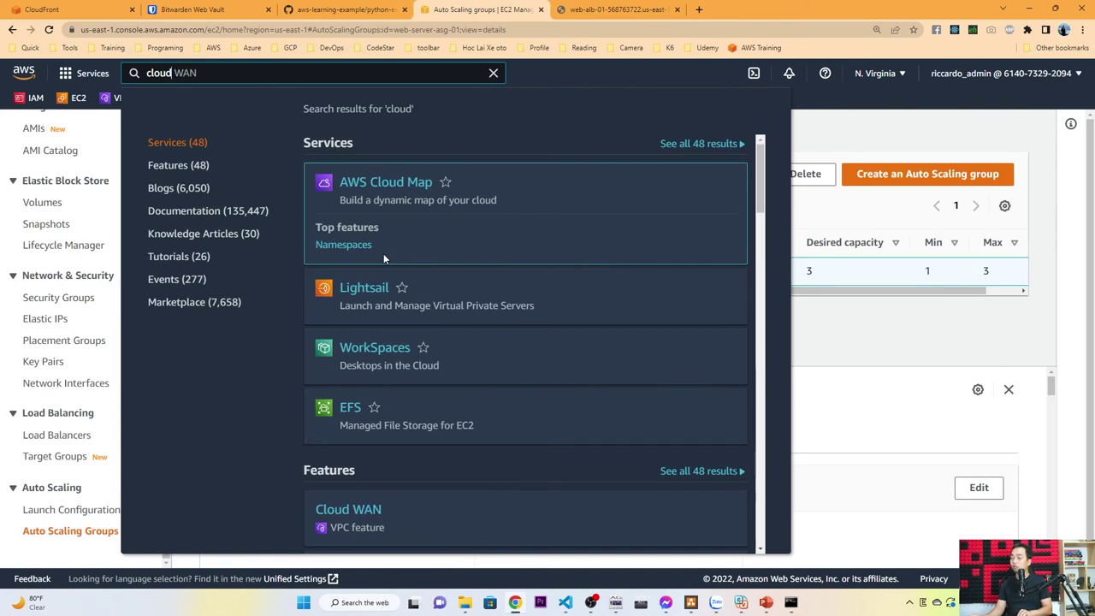
pyautogui.write('w')
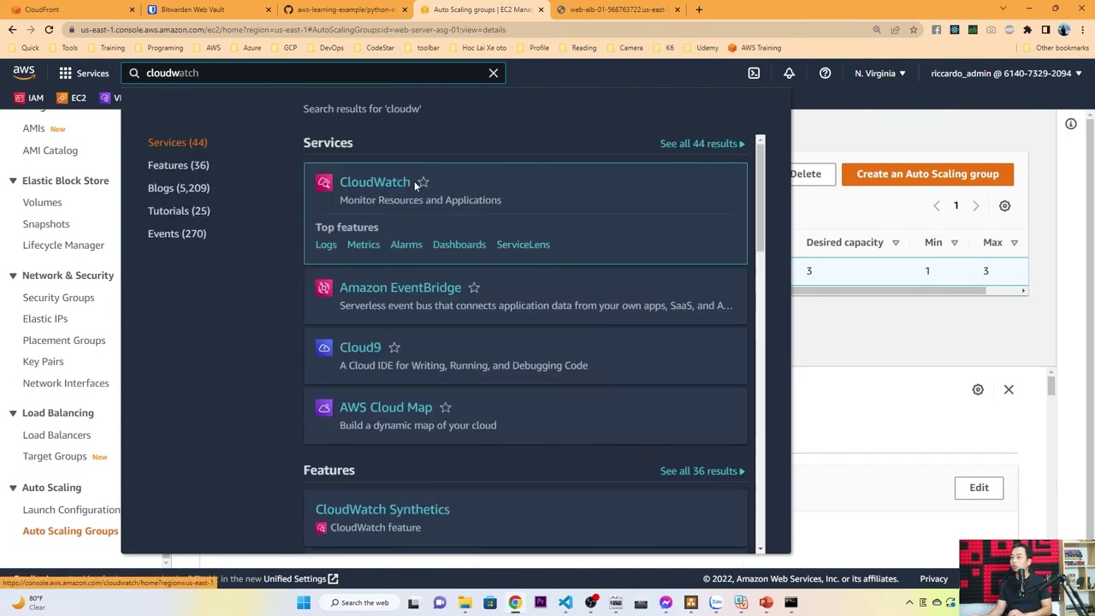
pyautogui.click(423, 182)
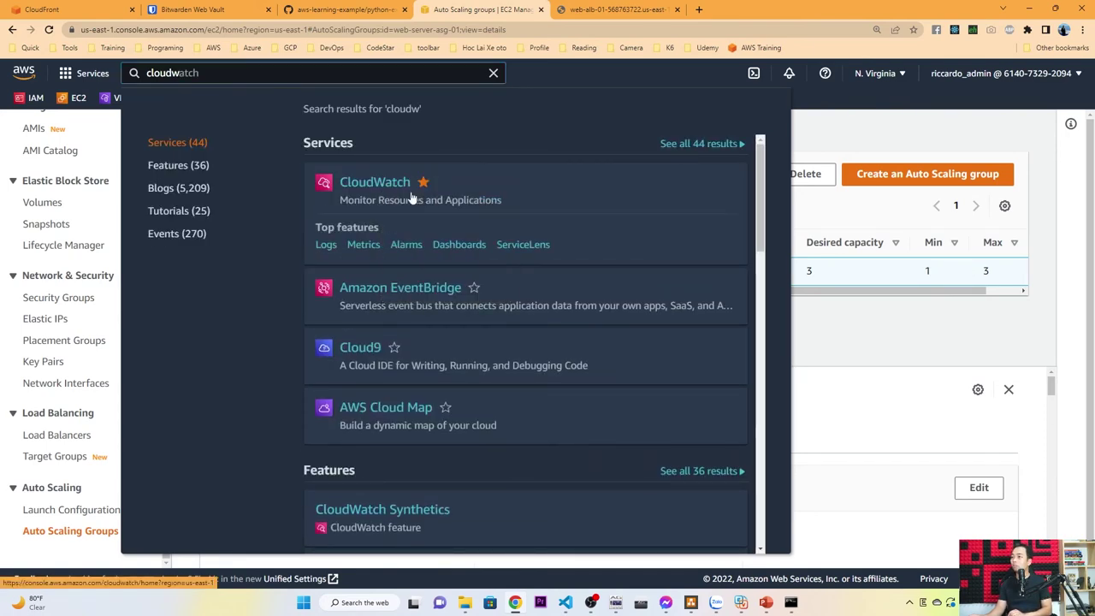
pyautogui.middleClick(381, 182)
pyautogui.click(865, 341)
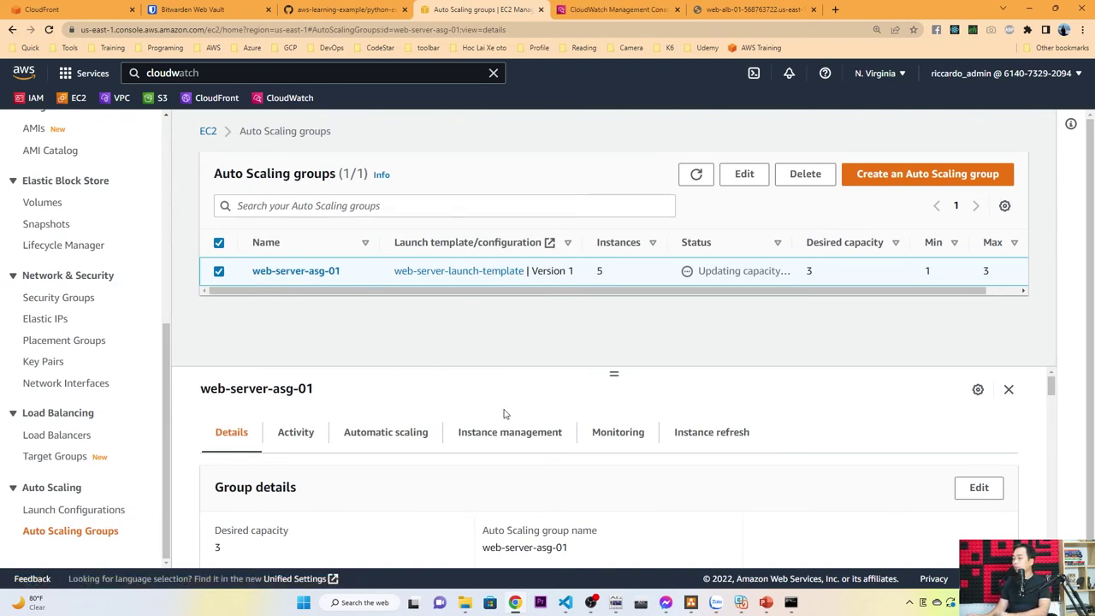
# - Look over the monitoring metrics of the web-server-asg-01 Auto Scaling group
pyautogui.click(616, 436)
pyautogui.scroll(-3, 472, 393)
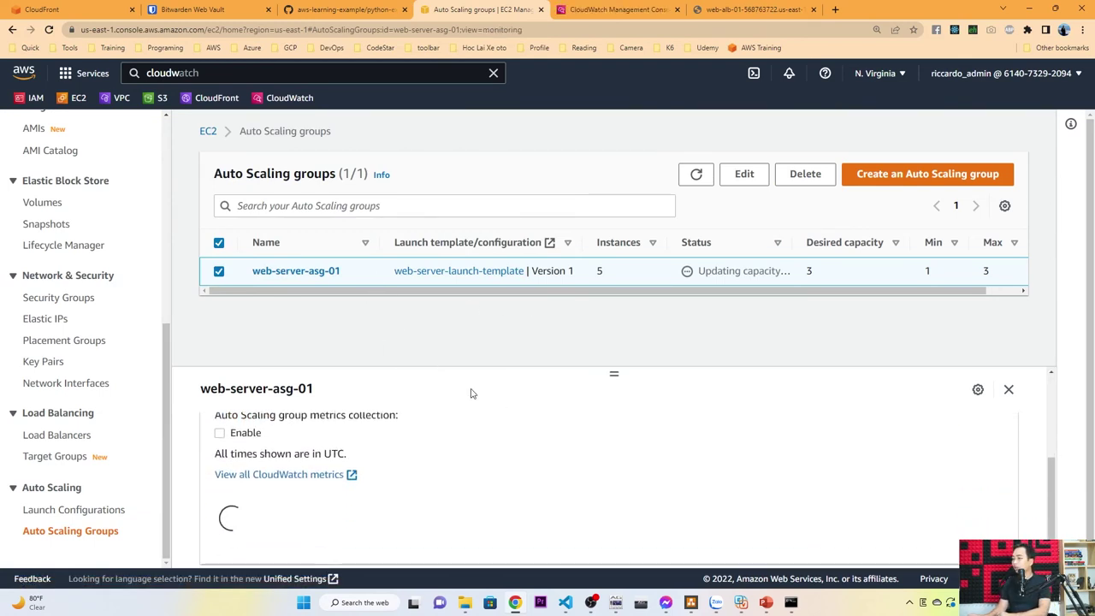
pyautogui.scroll(-2, 476, 450)
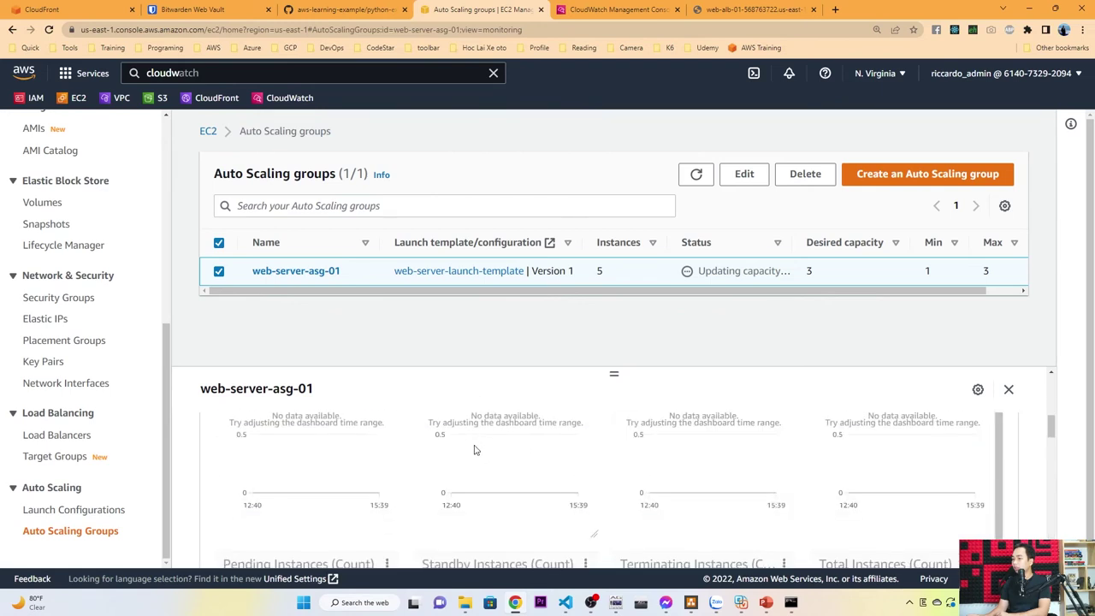
pyautogui.scroll(5, 476, 450)
# - Enlarge the details area of web-server-asg-01 and examine the causes in its activity history
pyautogui.click(303, 436)
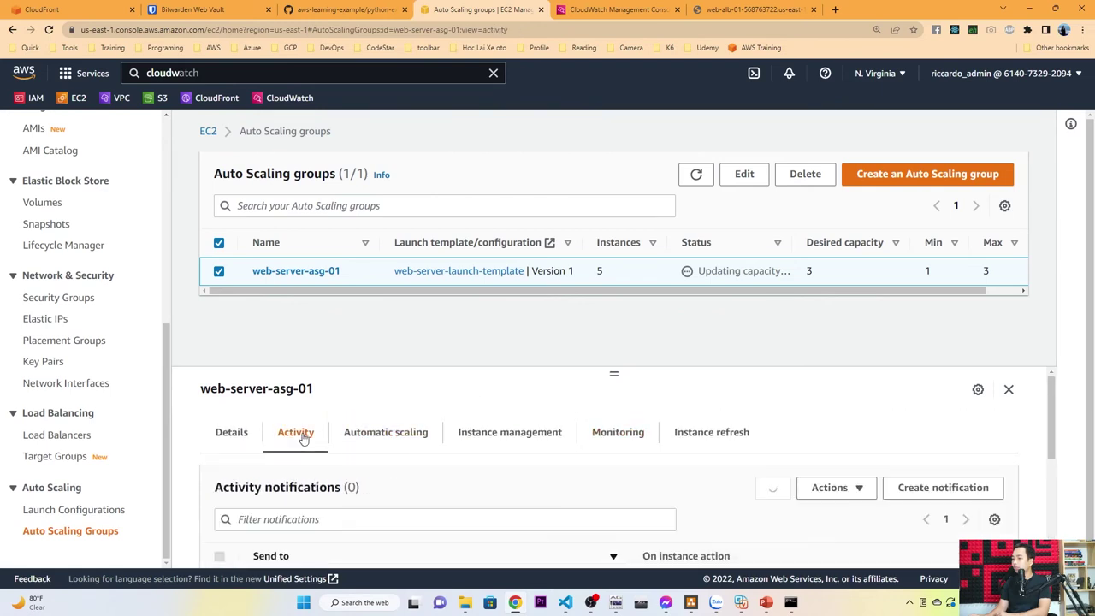
pyautogui.moveTo(614, 370); pyautogui.dragTo(609, 306)
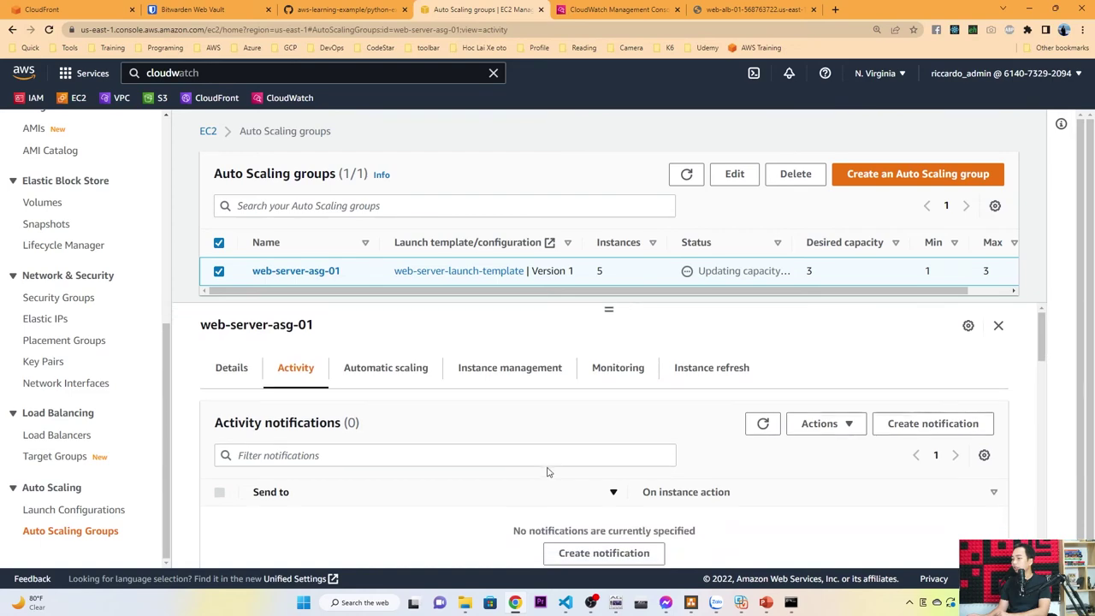
pyautogui.scroll(-5, 563, 461)
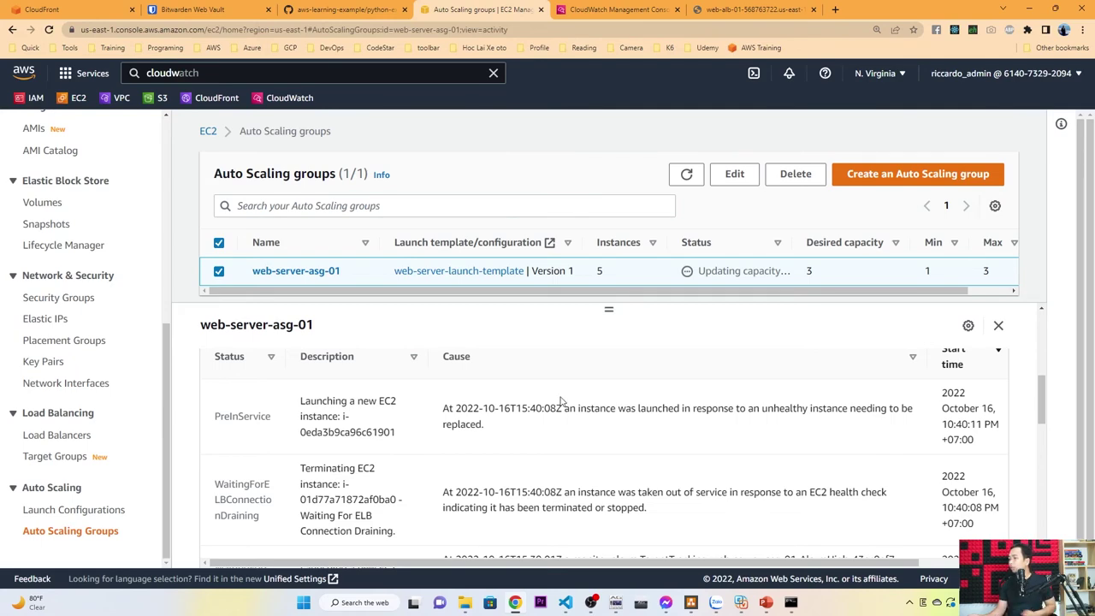
pyautogui.hotkey('ctrl', '-')
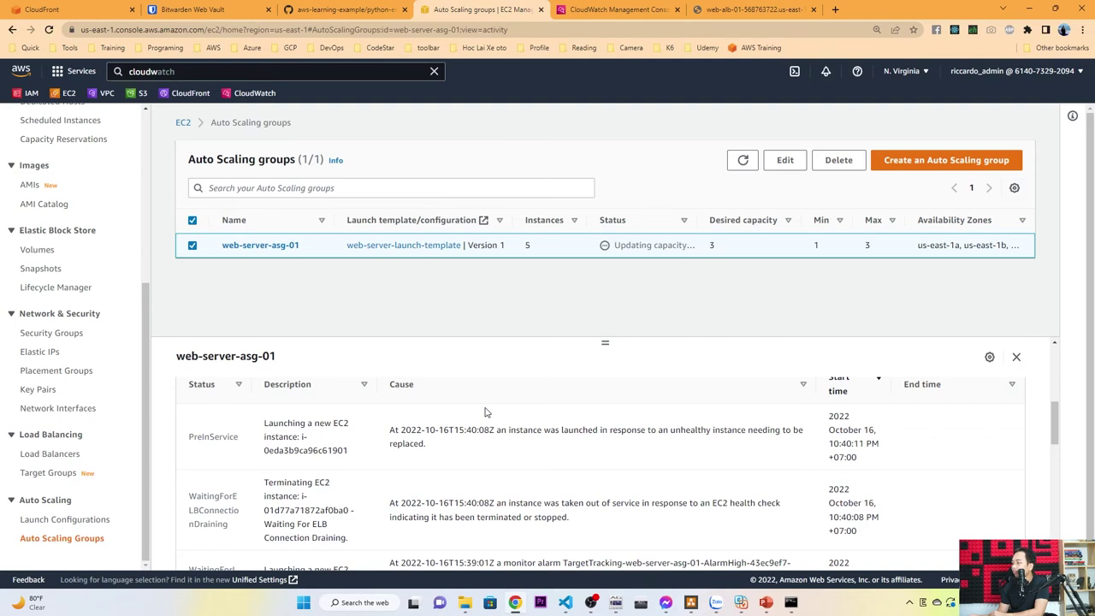
# - Read through the launch and termination entries further down the activity history of web-server-asg-01
pyautogui.moveTo(499, 429); pyautogui.dragTo(682, 430)
pyautogui.click(563, 464)
pyautogui.scroll(-1, 525, 448)
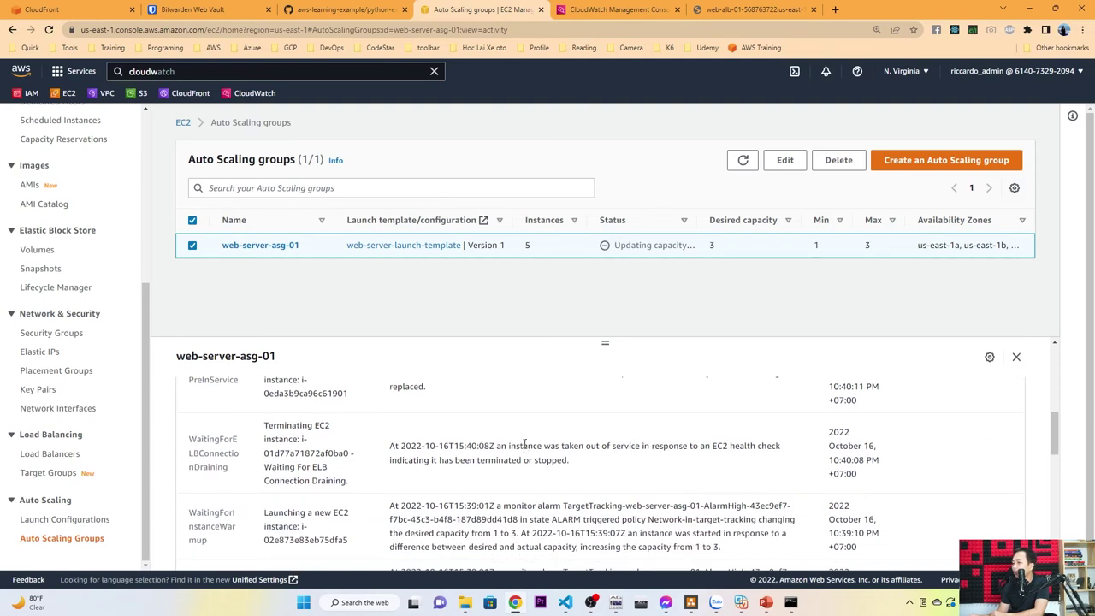
pyautogui.scroll(-8, 526, 445)
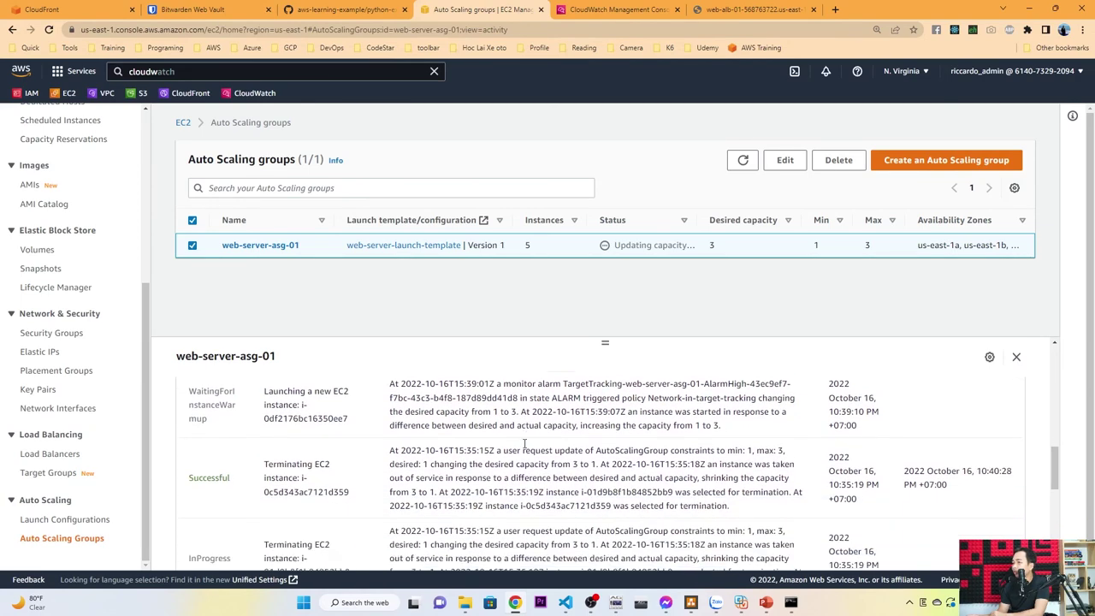
pyautogui.scroll(-1, 525, 445)
pyautogui.scroll(4, 526, 446)
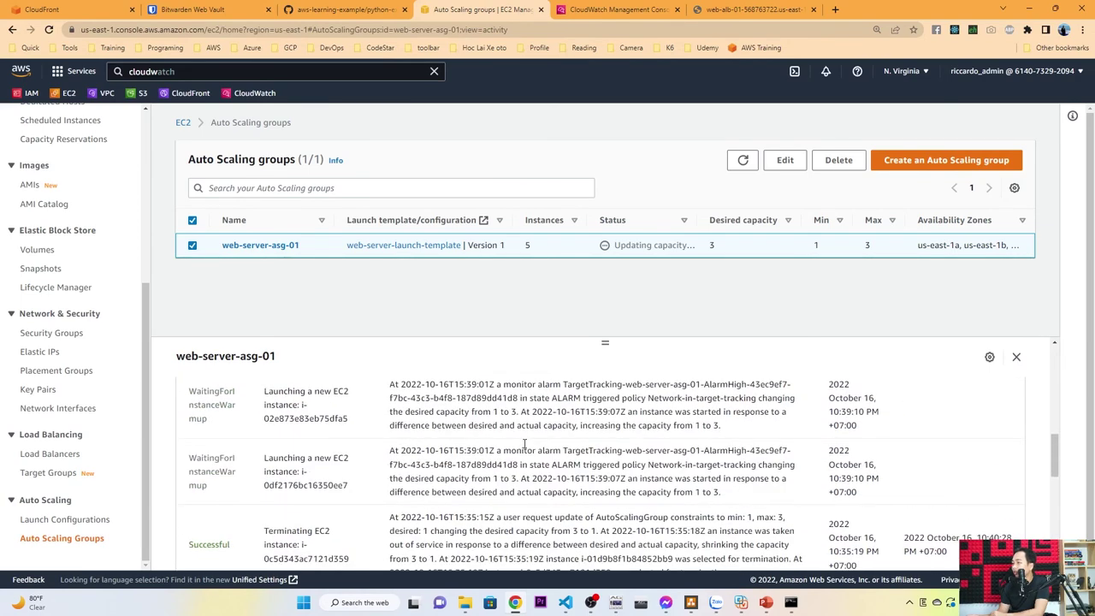
# - Switch to the CloudWatch browser tab, check the alarms in alarm state and then list all alarms
pyautogui.click(598, 10)
pyautogui.click(37, 202)
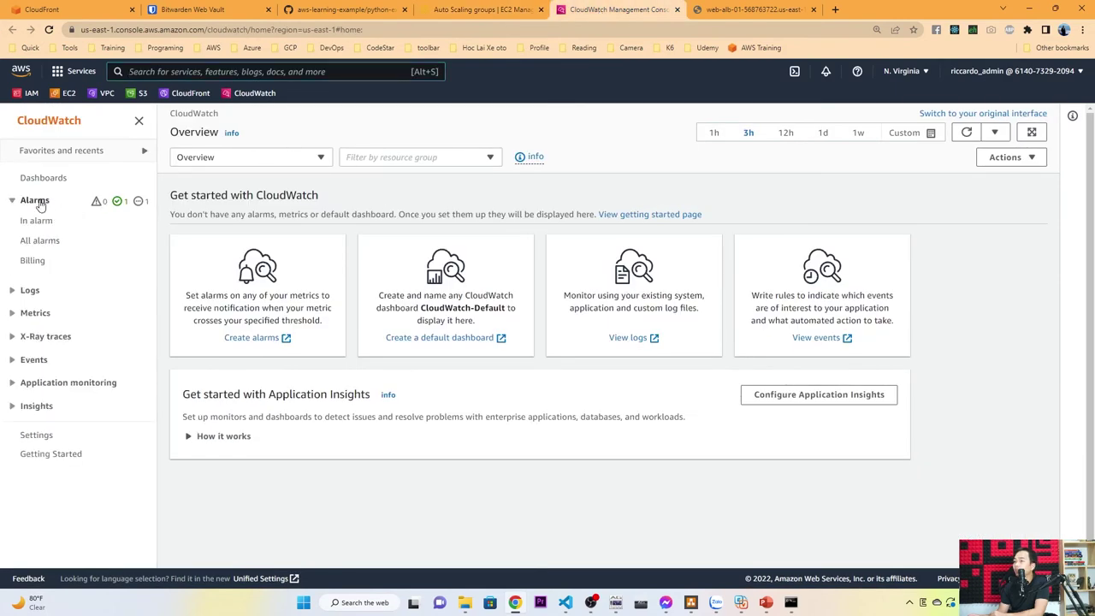
pyautogui.click(39, 222)
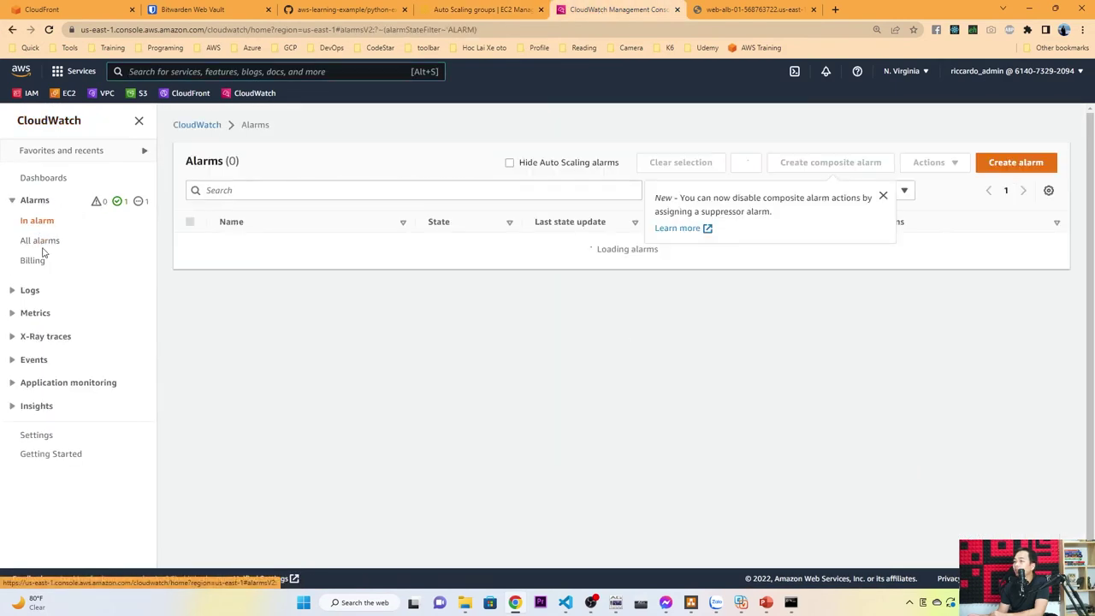
pyautogui.click(42, 244)
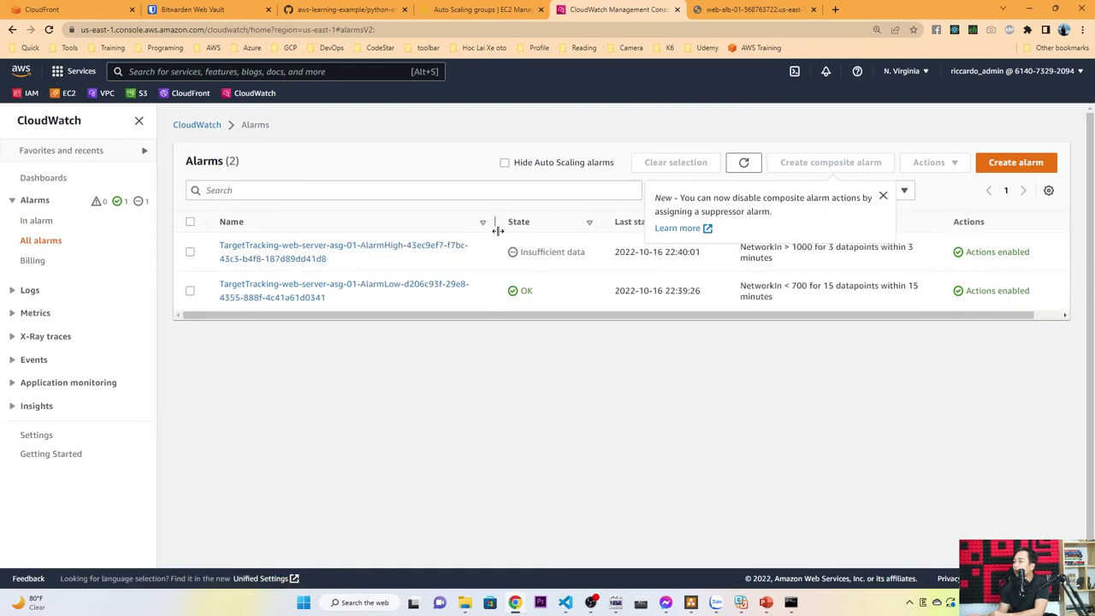
# - Switch to the PowerPoint presentation, show the Auto Scaling Group overview on slide 26, and return to the CloudWatch alarms in Chrome
pyautogui.hotkey('alt', 'Tab')
pyautogui.click(98, 330)
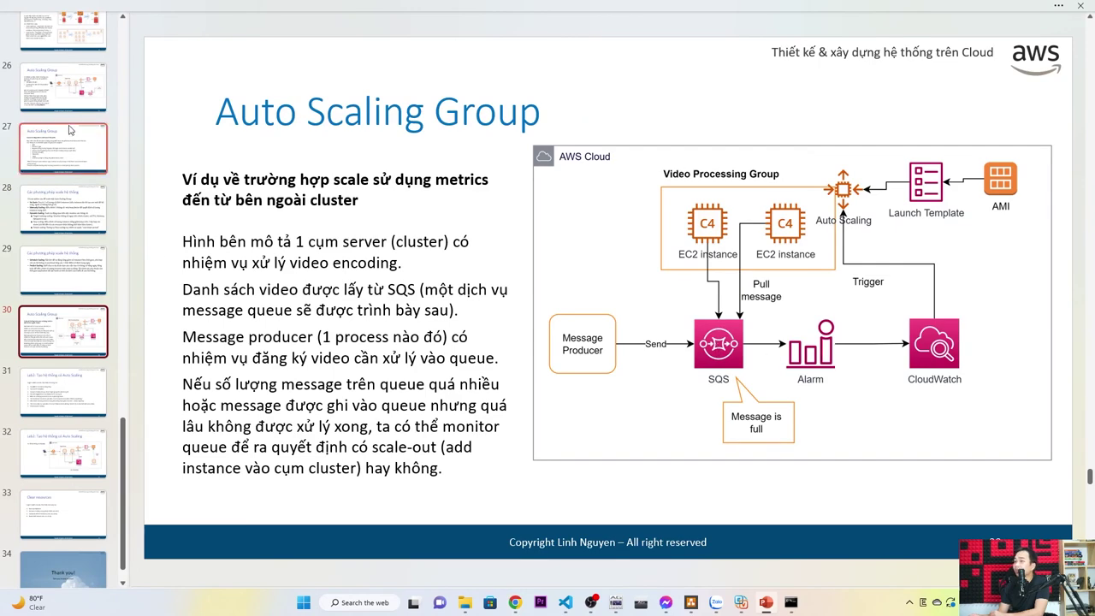
pyautogui.click(64, 87)
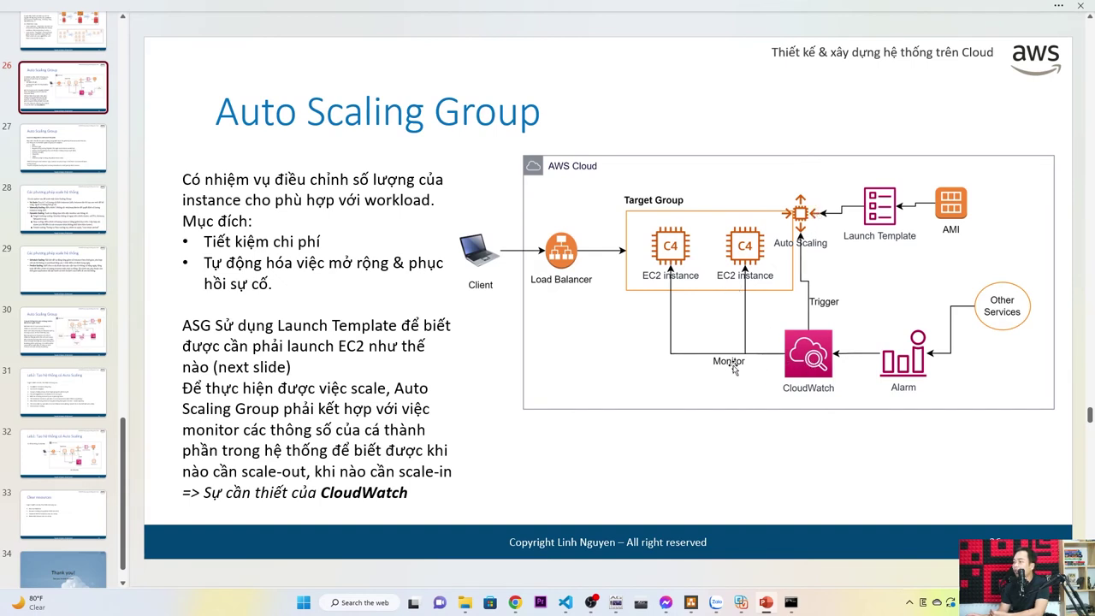
pyautogui.click(515, 603)
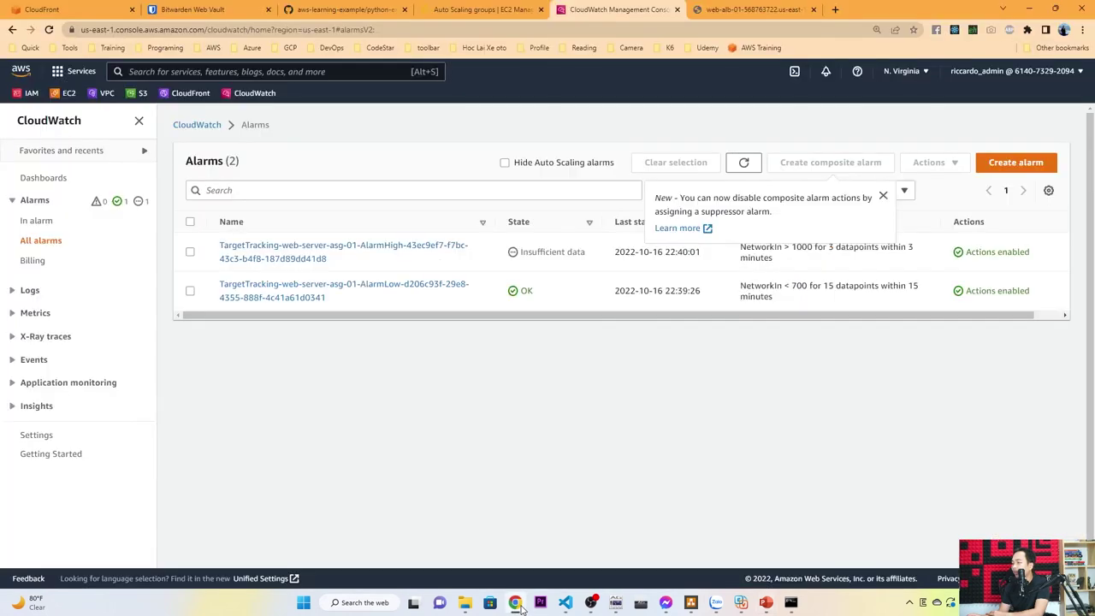
# - Select the AlarmHigh target-tracking alarm of web-server-asg-01 and dismiss the notice about composite alarm actions
pyautogui.click(191, 253)
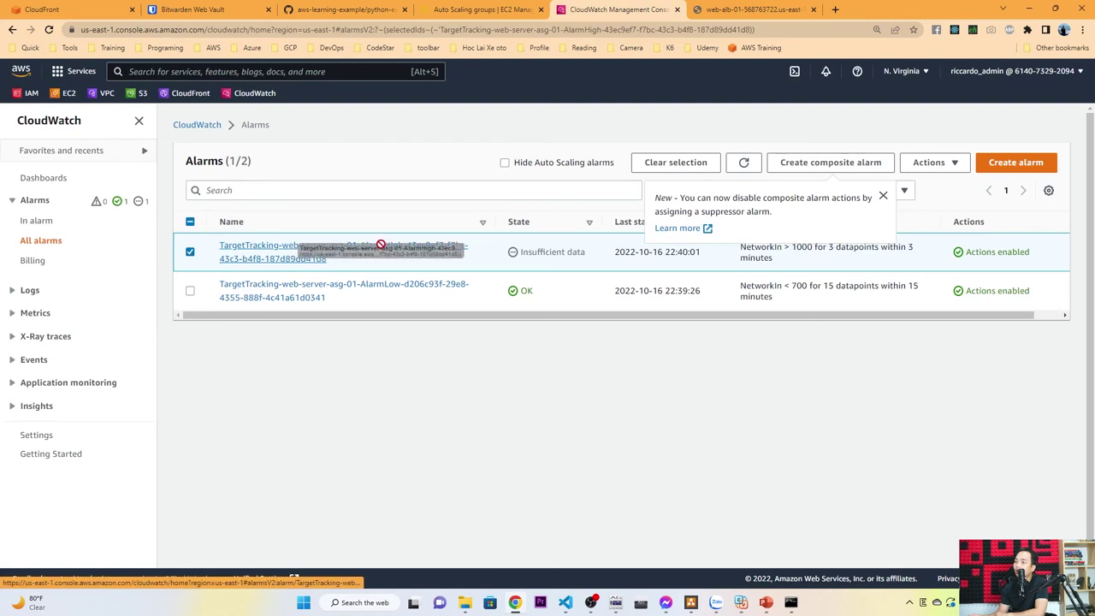
pyautogui.moveTo(387, 264); pyautogui.dragTo(213, 252)
pyautogui.moveTo(357, 303); pyautogui.dragTo(229, 296)
pyautogui.click(469, 262)
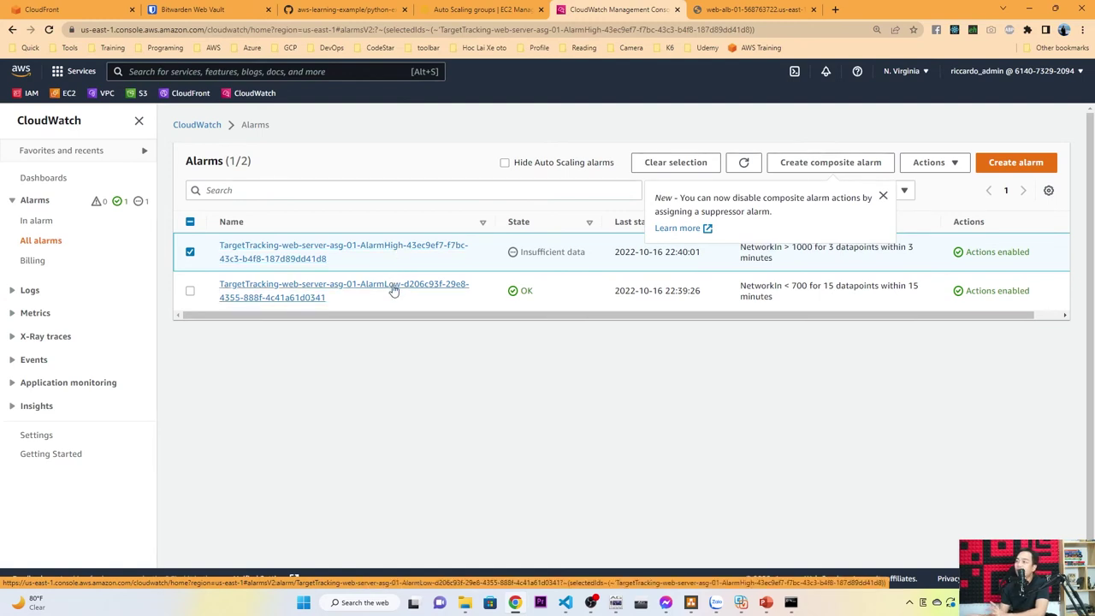
pyautogui.click(883, 196)
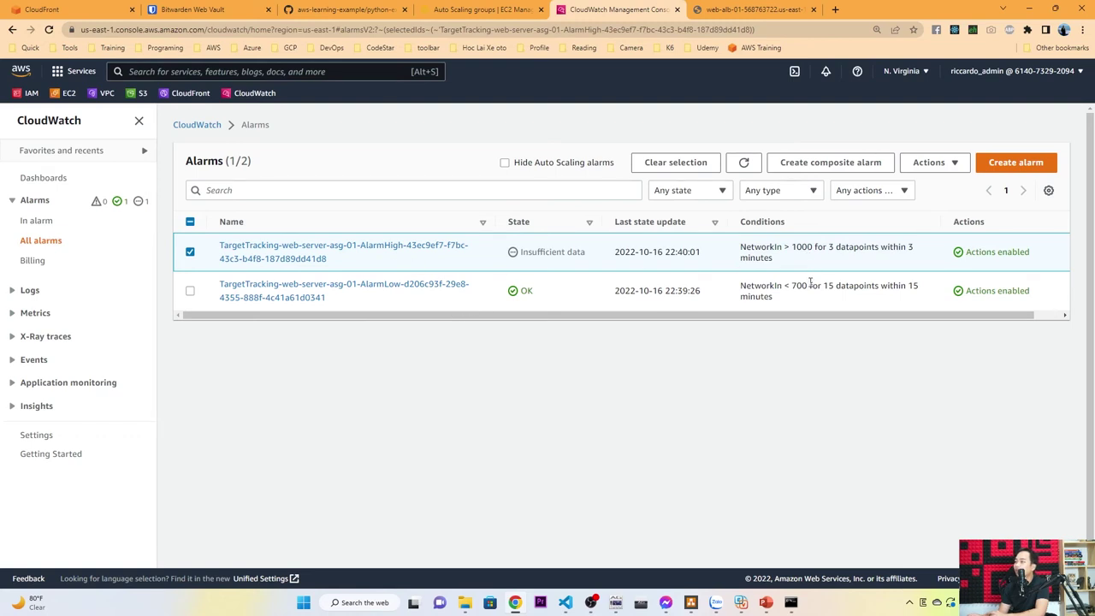
# - Compare the NetworkIn threshold conditions of the AlarmHigh and AlarmLow alarms
pyautogui.moveTo(810, 285); pyautogui.dragTo(793, 285)
pyautogui.click(744, 361)
pyautogui.moveTo(793, 247); pyautogui.dragTo(815, 247)
pyautogui.click(805, 259)
pyautogui.moveTo(810, 286); pyautogui.dragTo(795, 286)
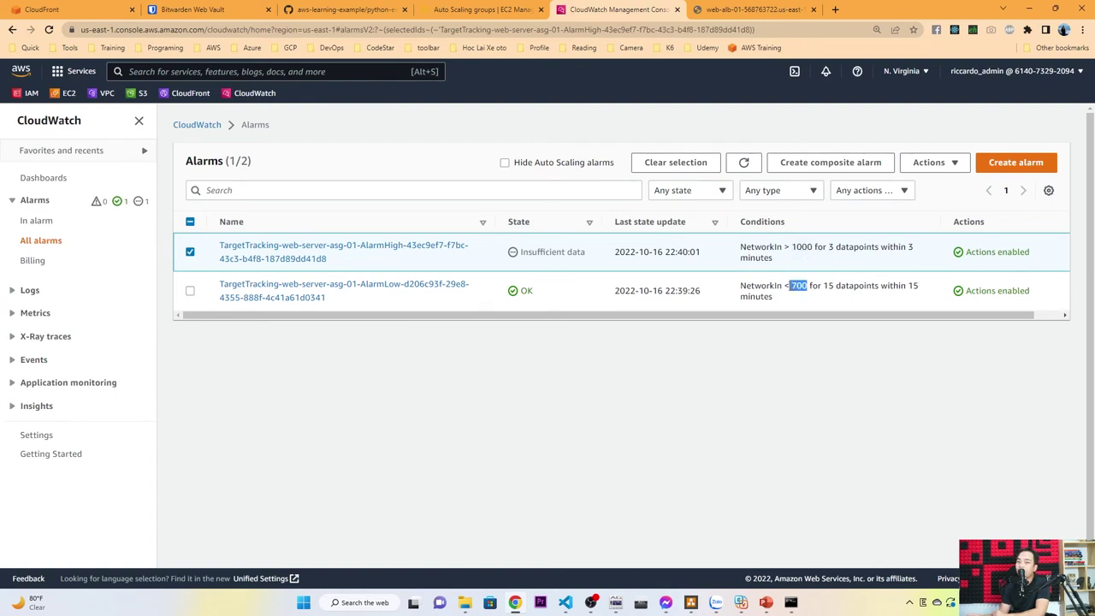
pyautogui.tripleClick(806, 247)
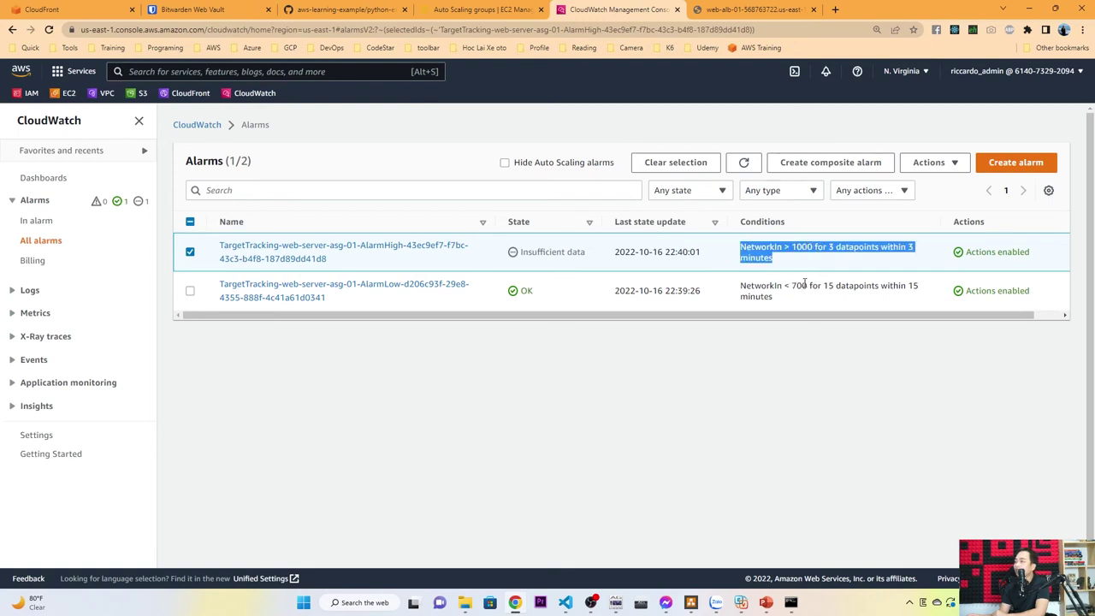
pyautogui.doubleClick(804, 285)
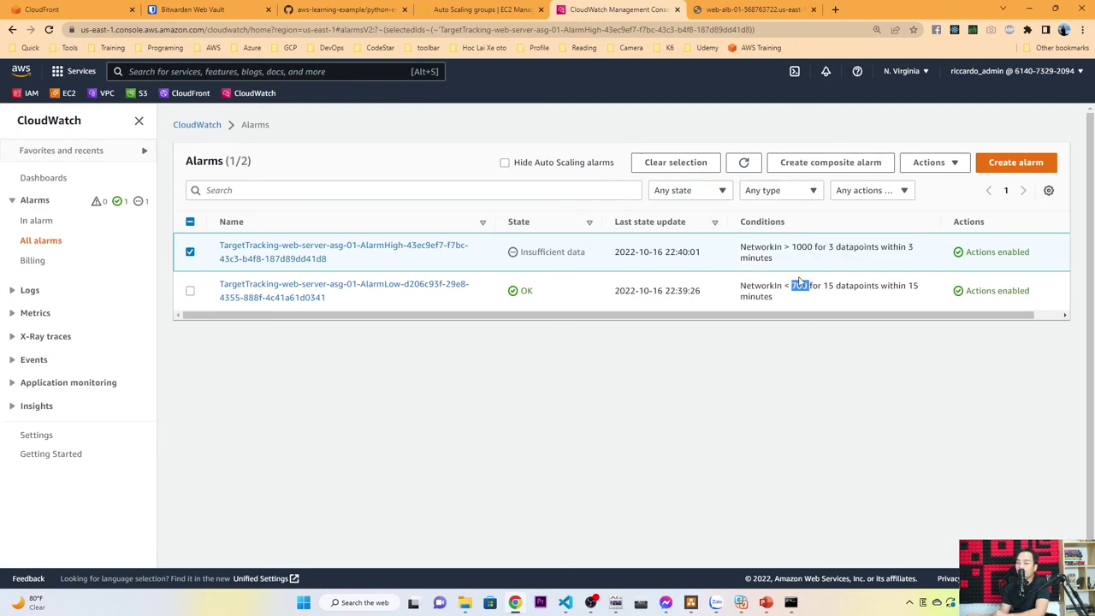
pyautogui.click(801, 250)
pyautogui.doubleClick(800, 247)
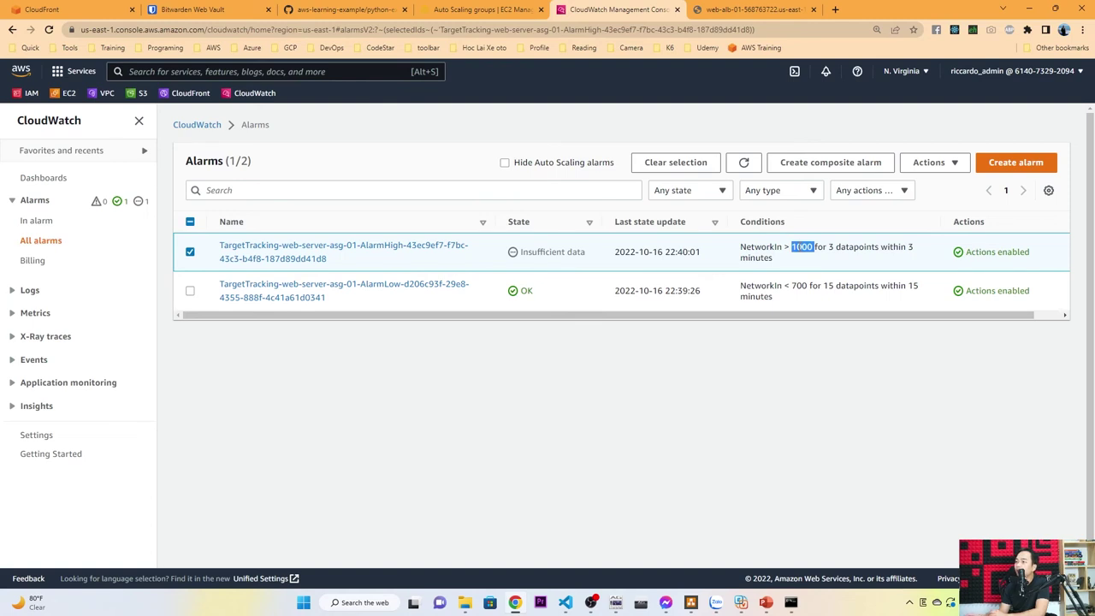
pyautogui.click(799, 247)
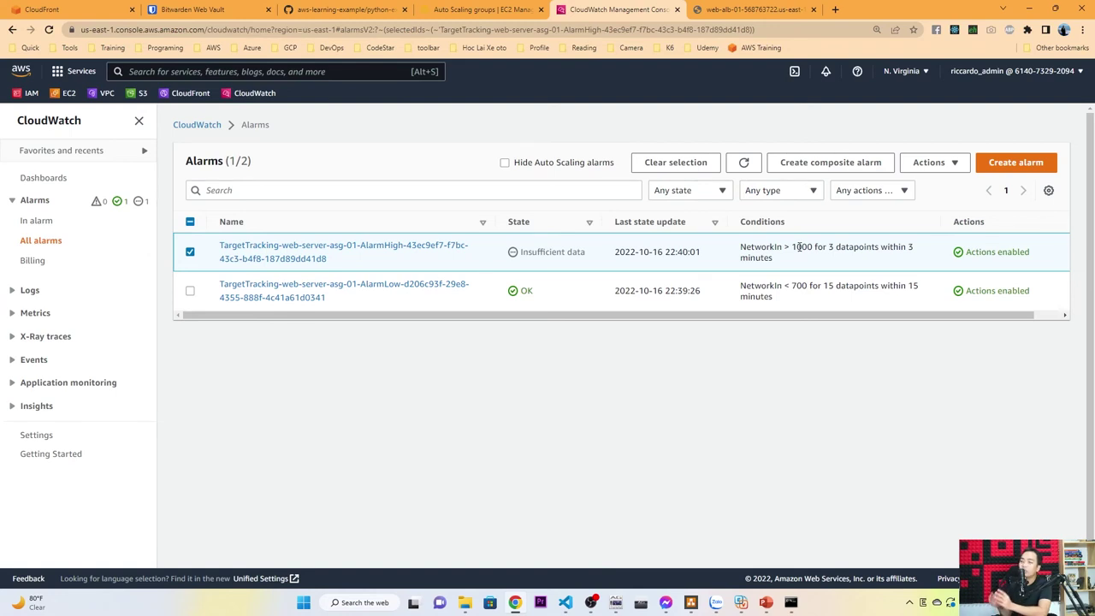
pyautogui.click(799, 246)
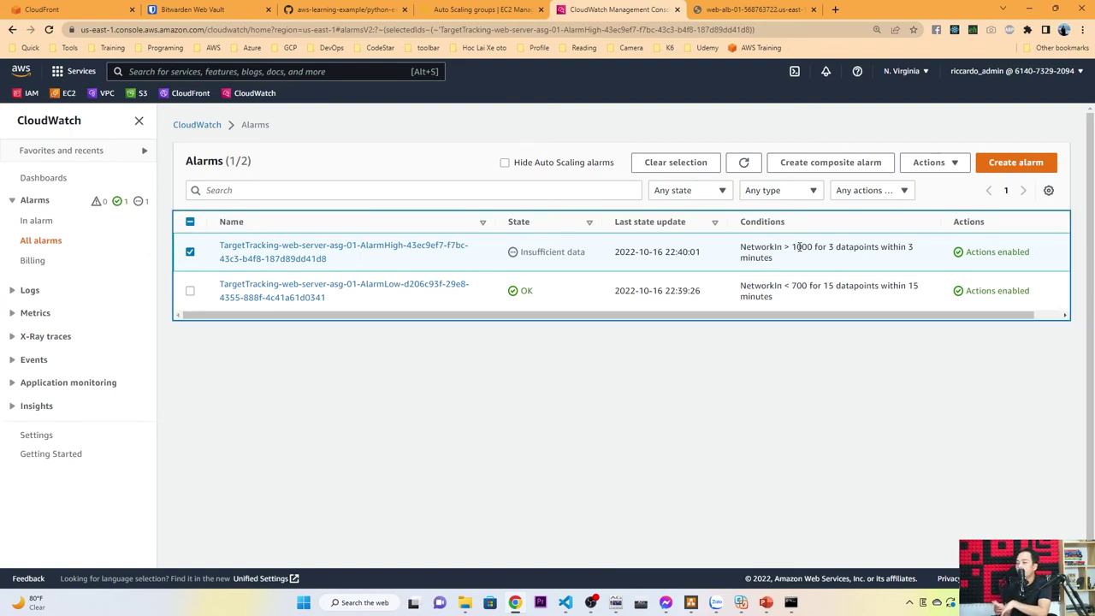
# - Refresh the alarms list, then select the AlarmLow alarm and clear its selection again
pyautogui.click(745, 163)
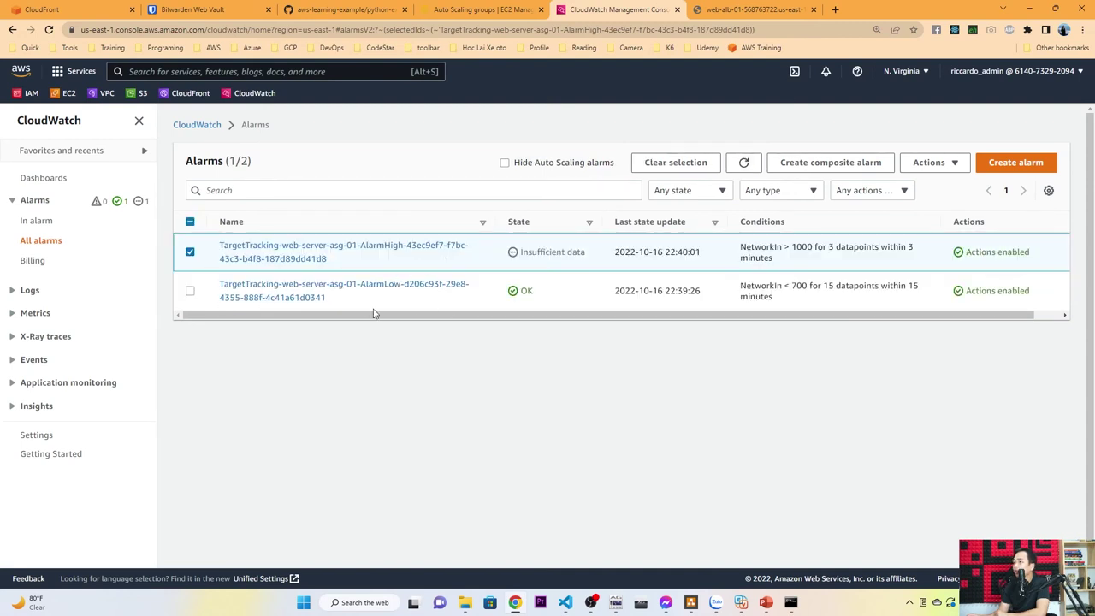
pyautogui.click(190, 291)
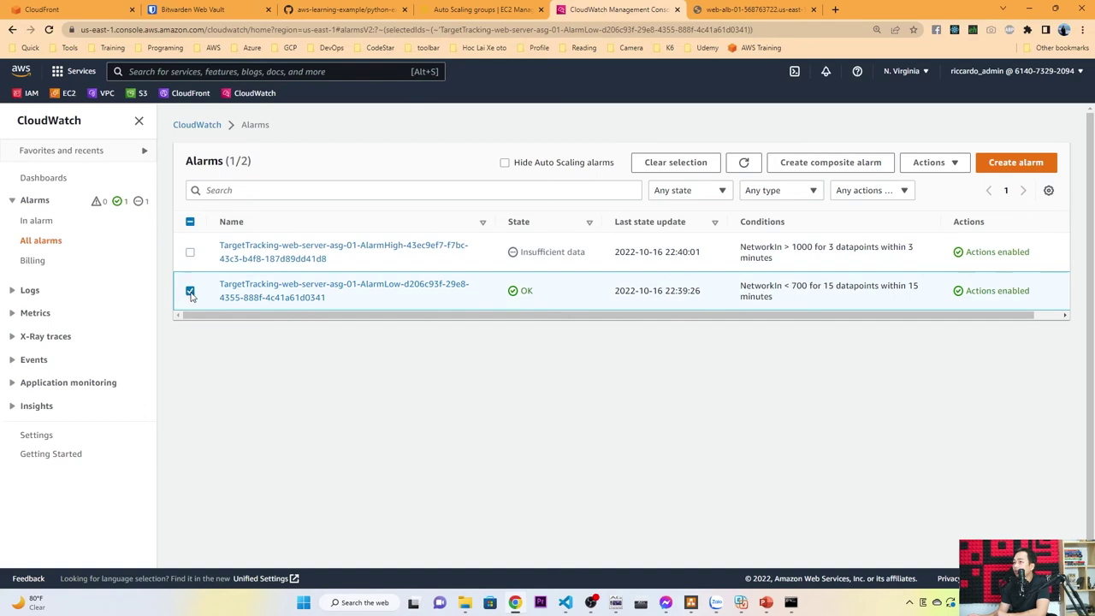
pyautogui.click(190, 291)
# - Return to the EC2 browser tab, open the Instances list and refresh it to check the Web-Server instances' states
pyautogui.click(484, 10)
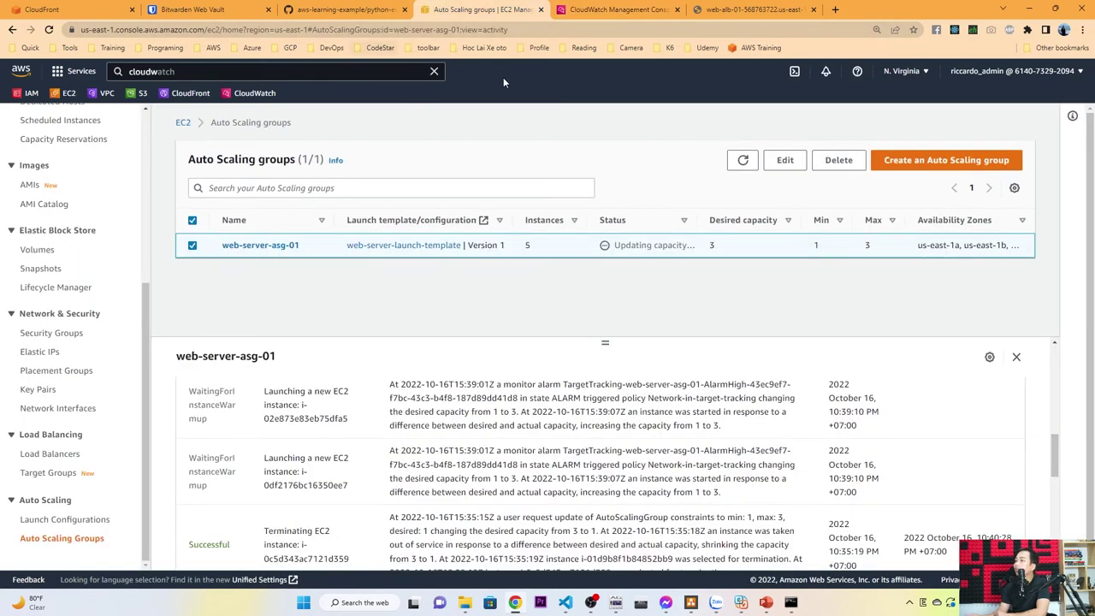
pyautogui.scroll(5, 44, 259)
pyautogui.click(48, 273)
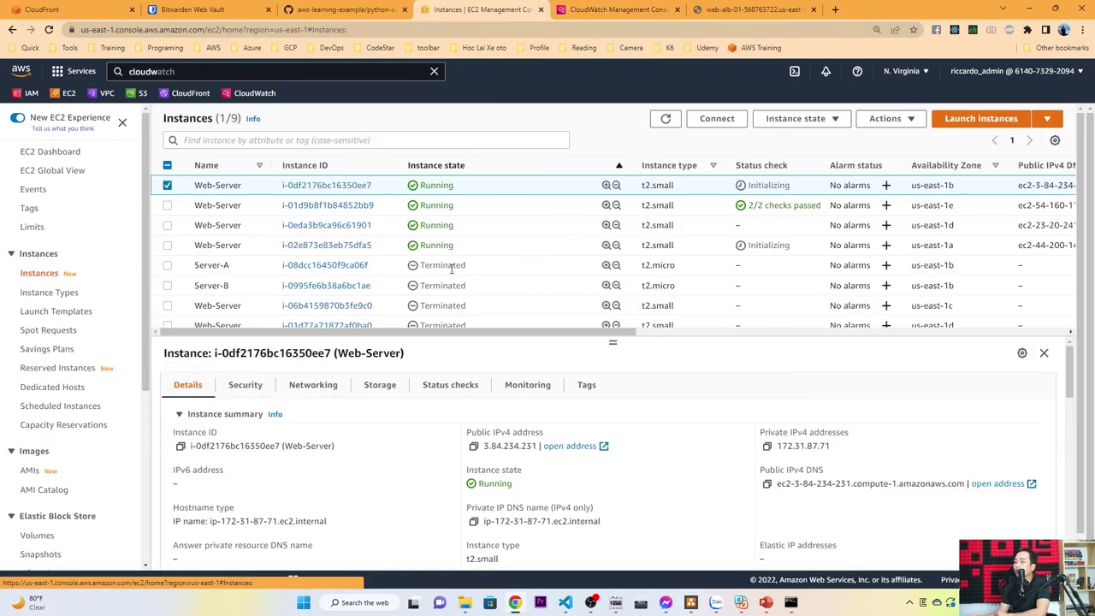
pyautogui.click(666, 118)
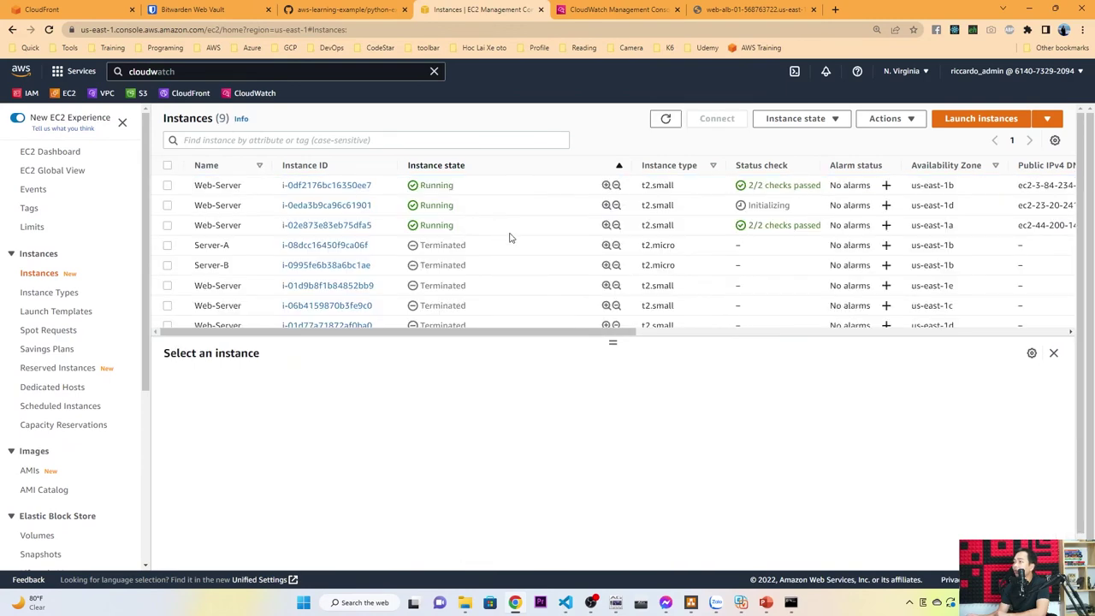
pyautogui.click(666, 118)
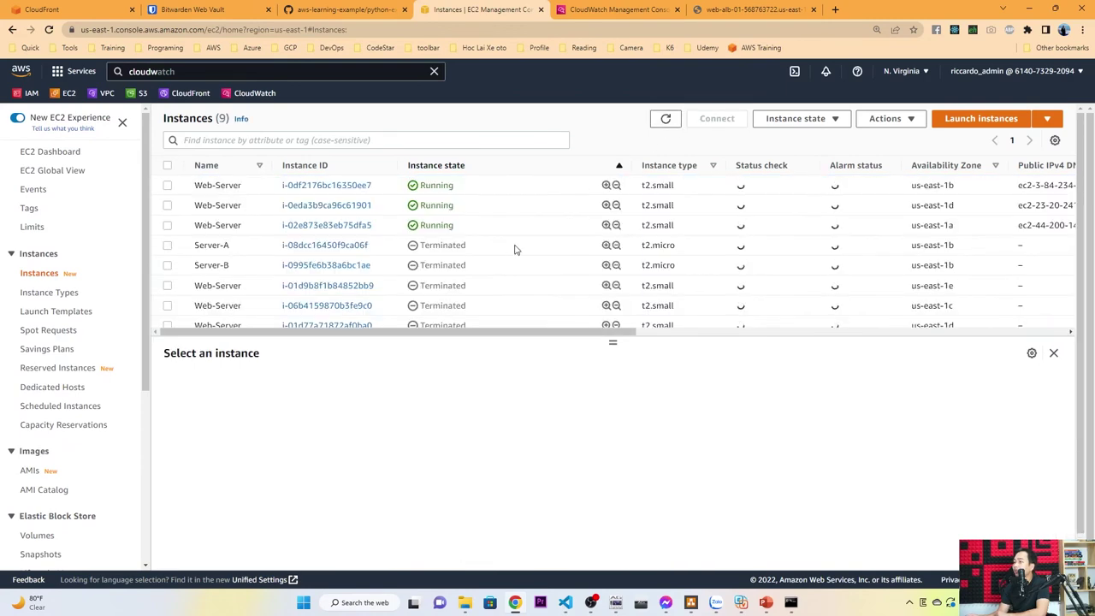
pyautogui.scroll(-1, 515, 250)
pyautogui.scroll(1, 516, 250)
pyautogui.click(665, 119)
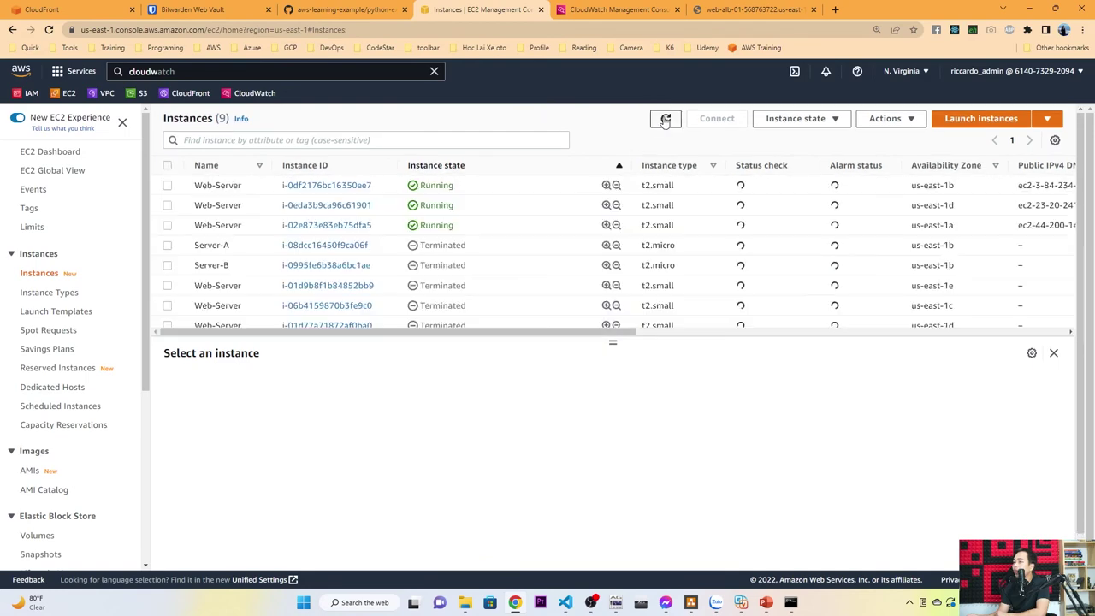
# - Open the edit form of Auto Scaling group web-server-asg-01, look over its settings and leave without saving
pyautogui.scroll(-3, 107, 351)
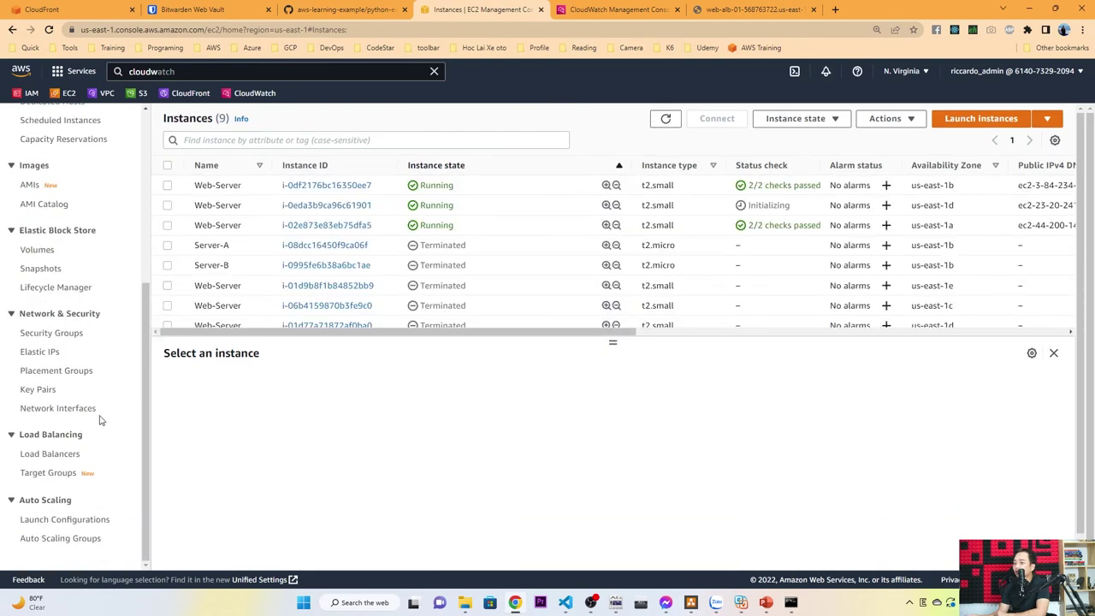
pyautogui.click(72, 539)
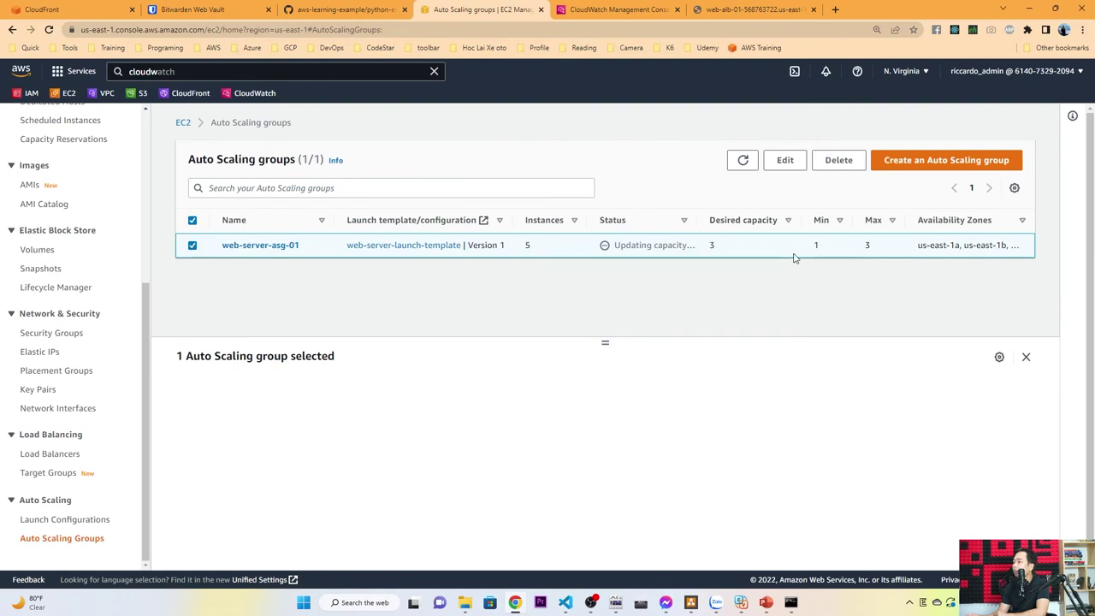
pyautogui.click(784, 160)
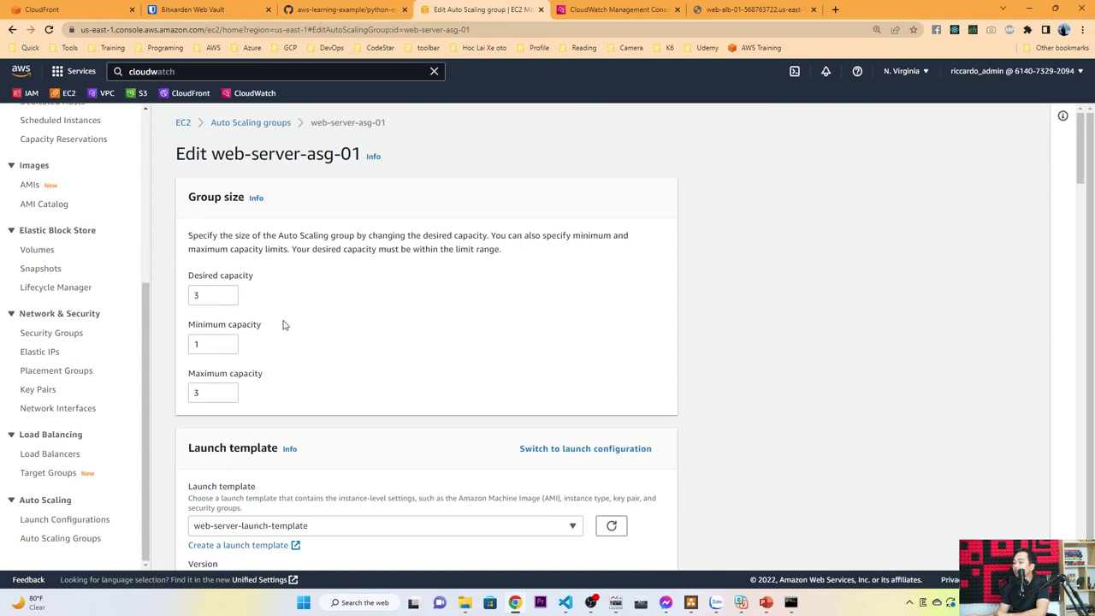
pyautogui.scroll(-20, 229, 312)
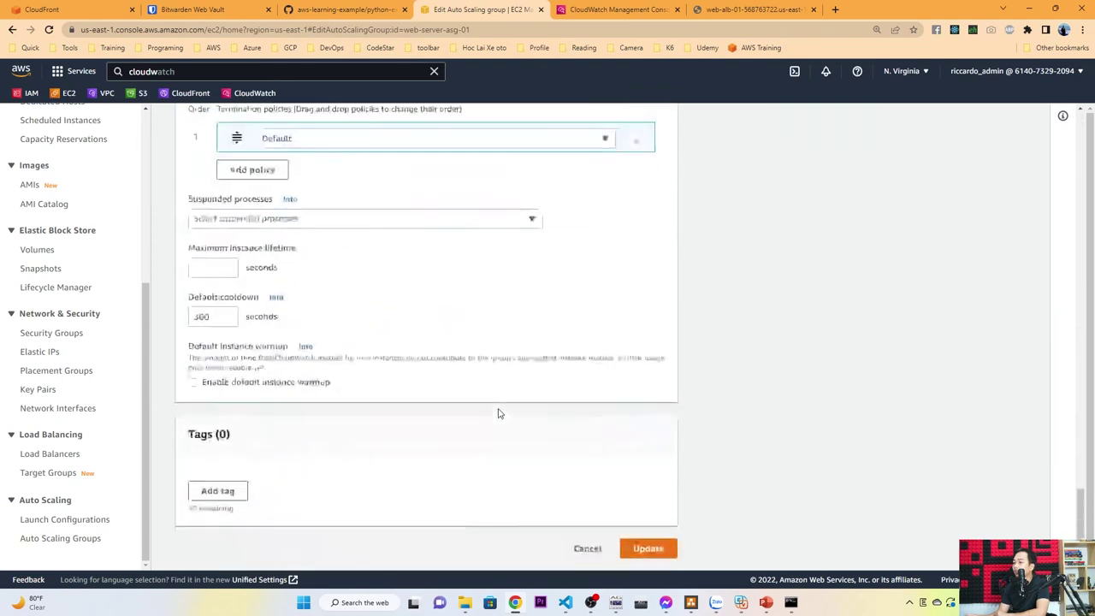
pyautogui.click(587, 547)
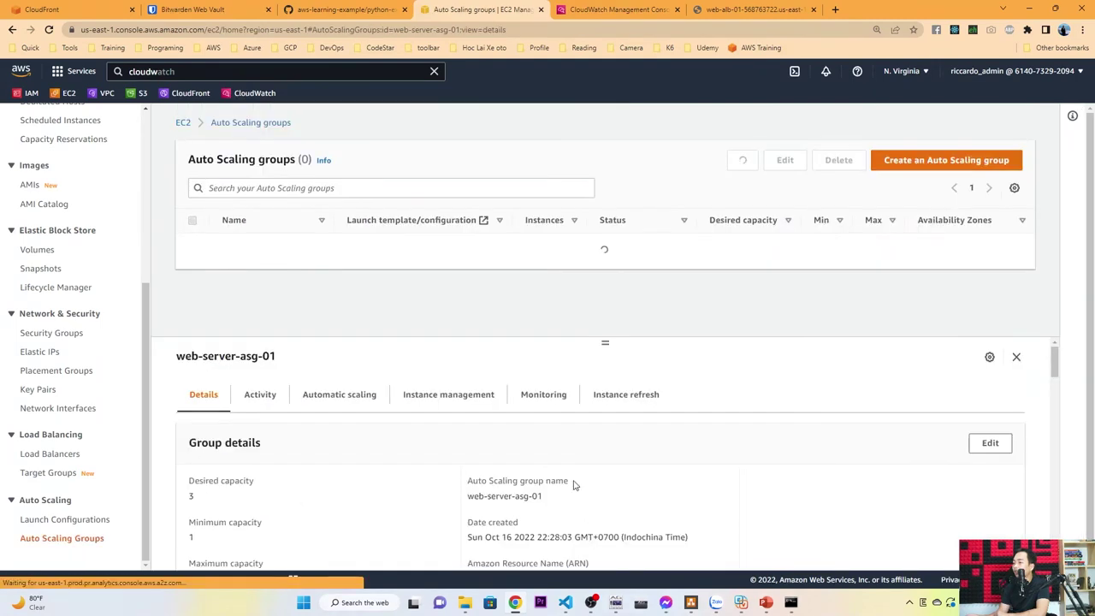
# - Open the activity history of web-server-asg-01 and examine the statuses and causes of its recent scaling activities
pyautogui.click(271, 398)
pyautogui.scroll(-2, 442, 396)
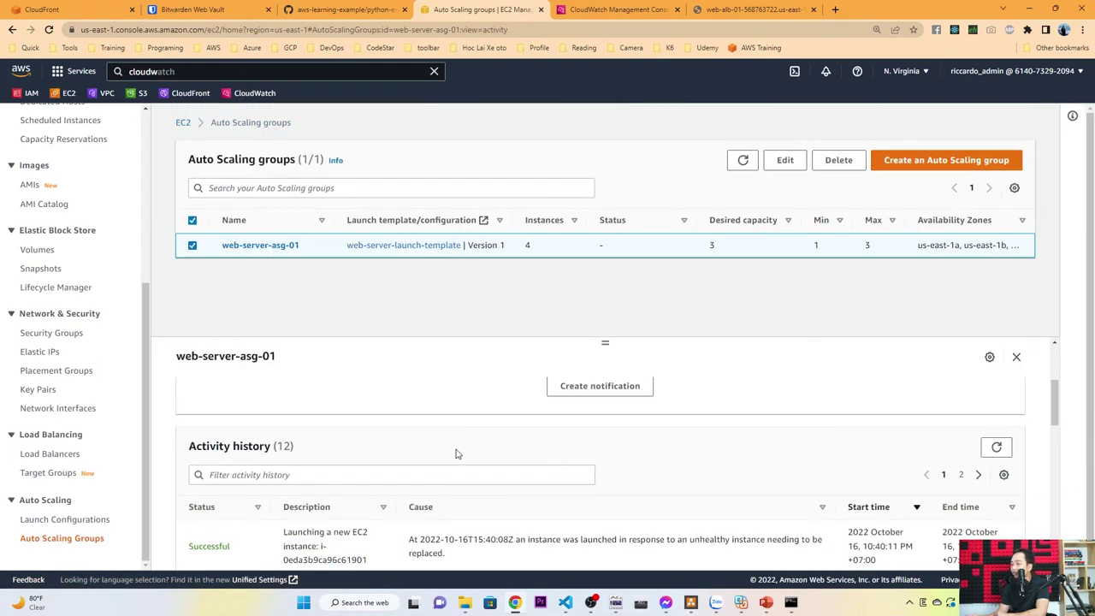
pyautogui.scroll(-1, 467, 452)
pyautogui.tripleClick(469, 503)
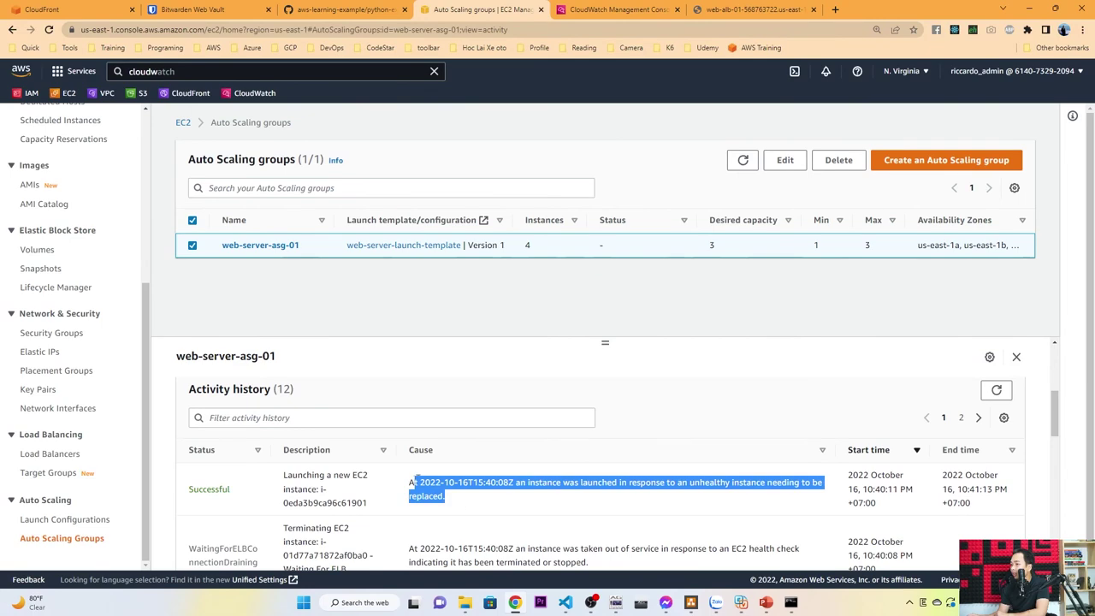
pyautogui.click(523, 501)
pyautogui.scroll(-1, 565, 474)
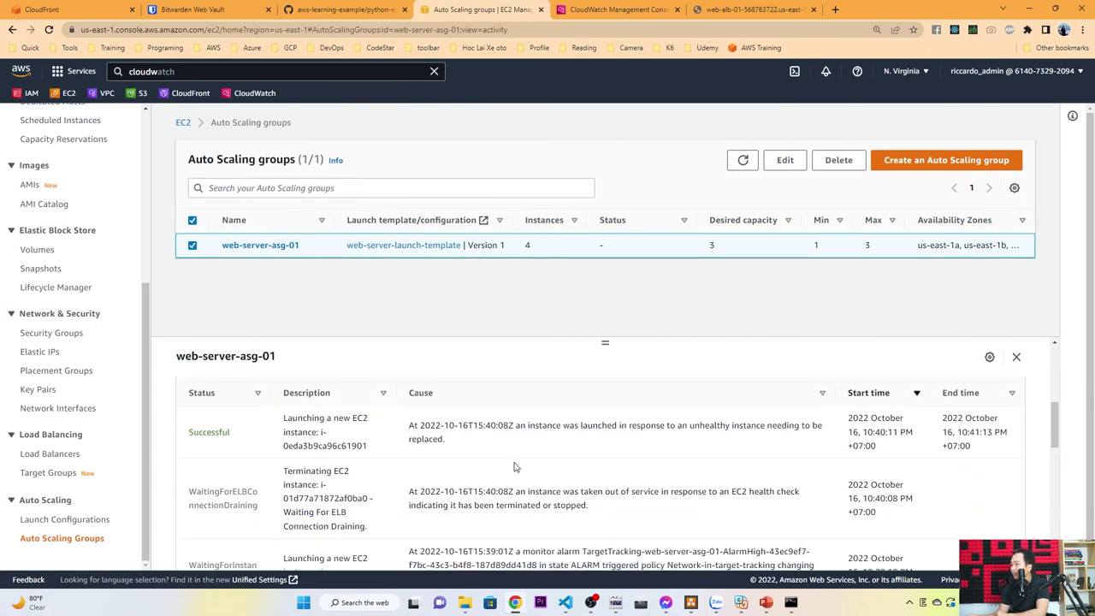
pyautogui.scroll(-2, 513, 471)
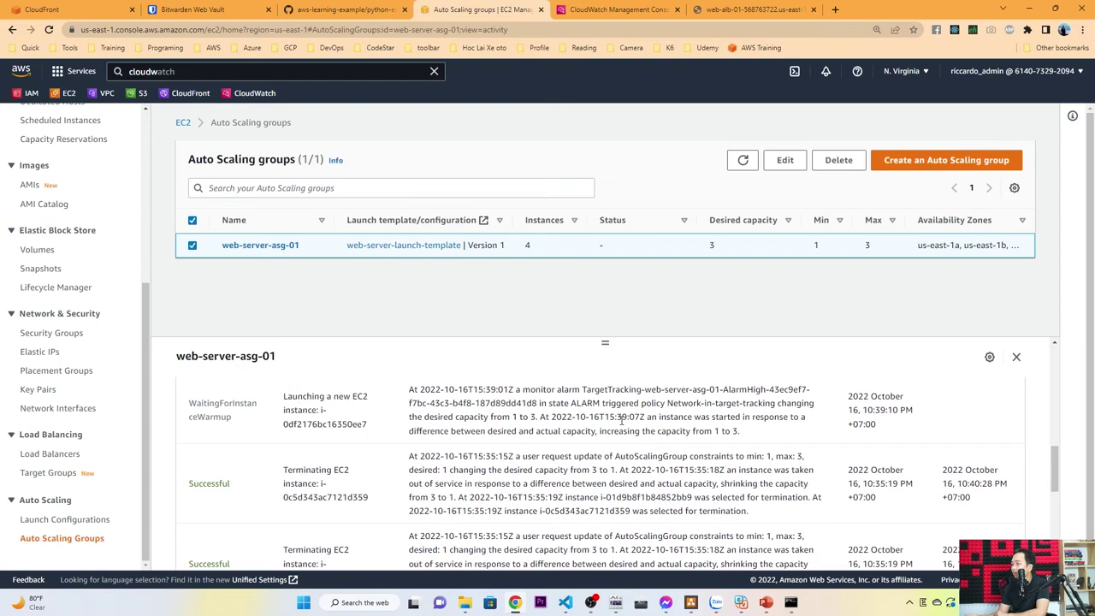
pyautogui.scroll(1, 622, 419)
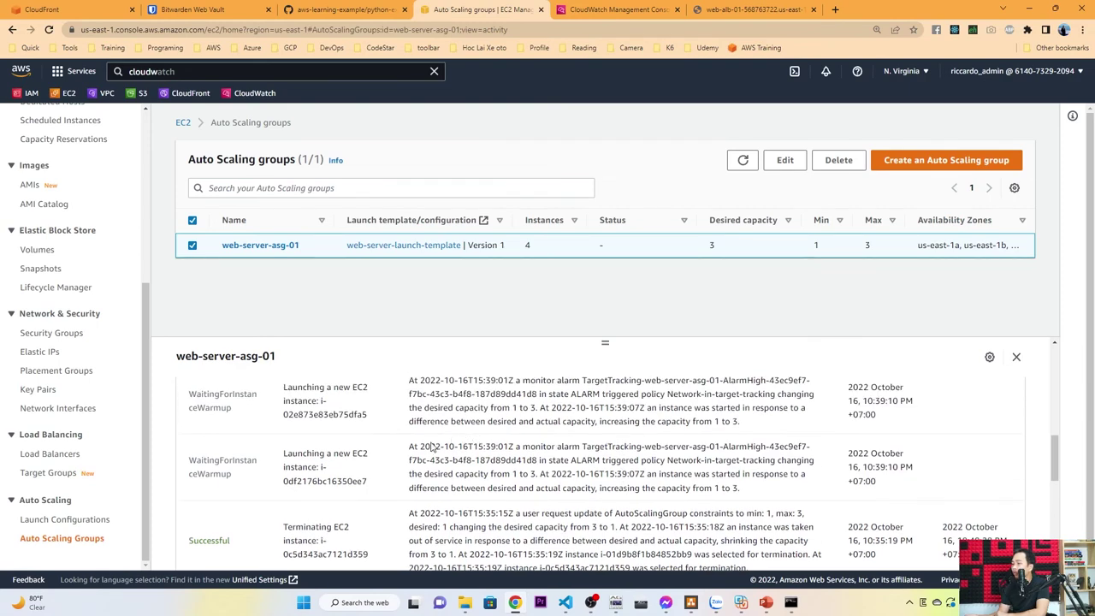
# - Examine the causes of the two latest alarm-triggered instance launches in the activity history of web-server-asg-01
pyautogui.moveTo(409, 448); pyautogui.dragTo(553, 473)
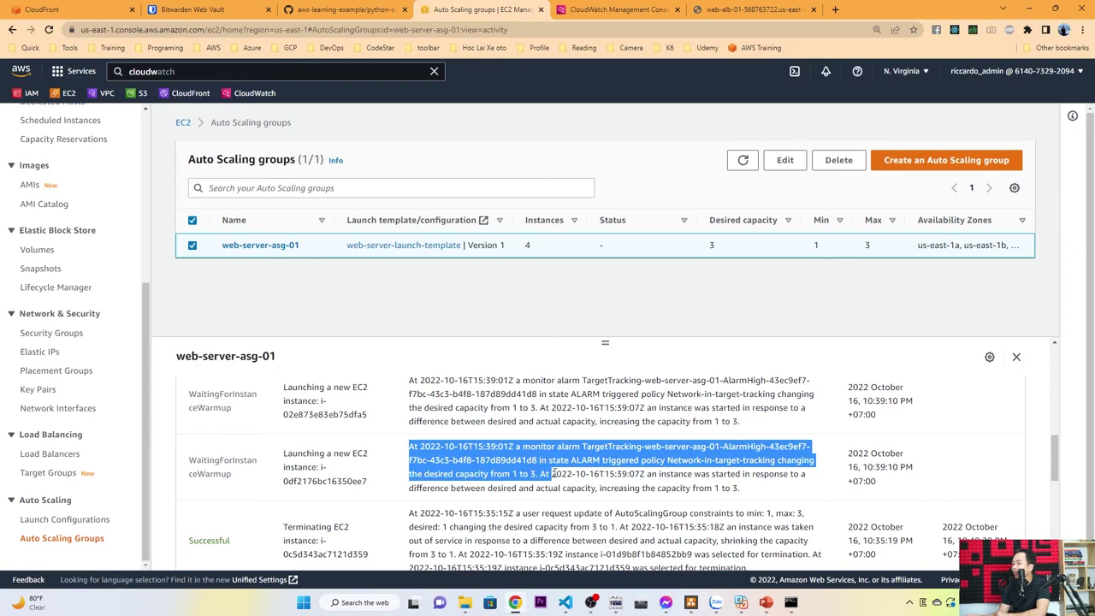
pyautogui.click(704, 456)
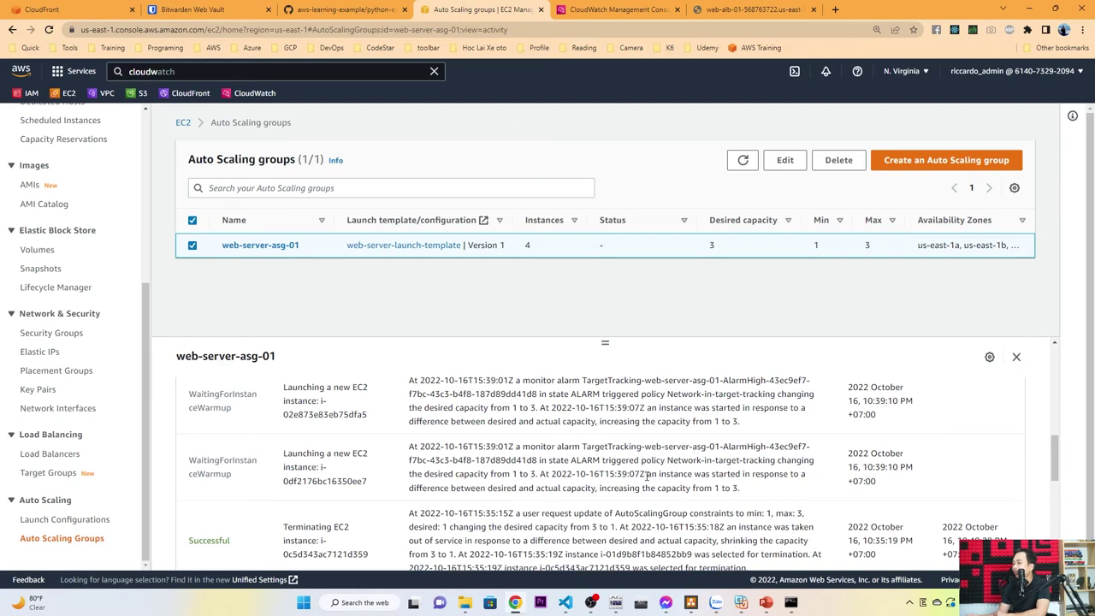
pyautogui.moveTo(648, 475); pyautogui.dragTo(720, 488)
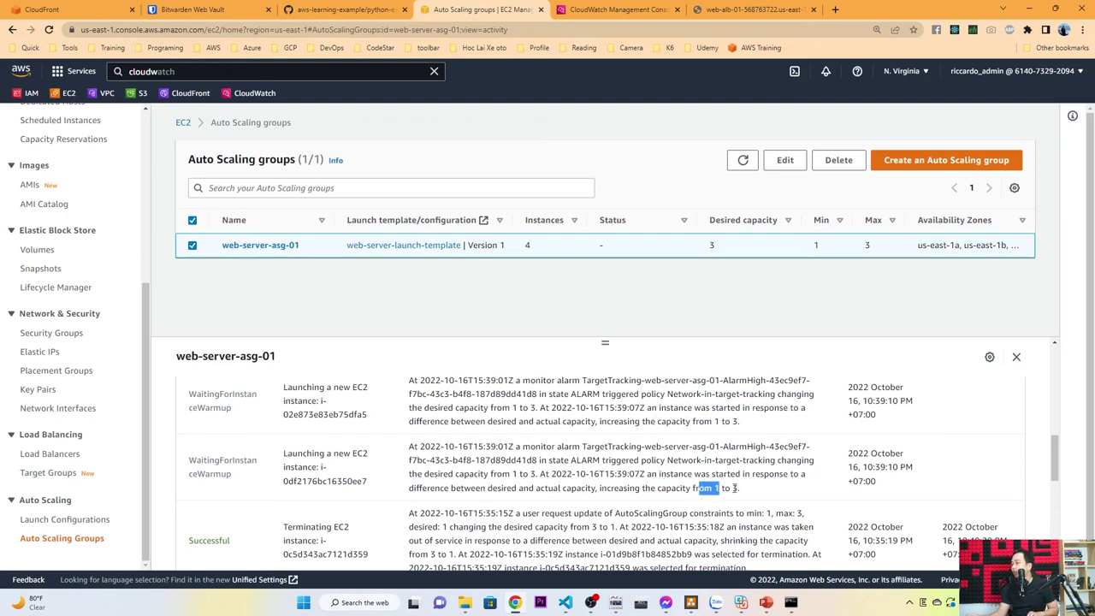
pyautogui.hotkey('ctrl', '+')
pyautogui.hotkey('ctrl', '+')
pyautogui.scroll(-2, 741, 456)
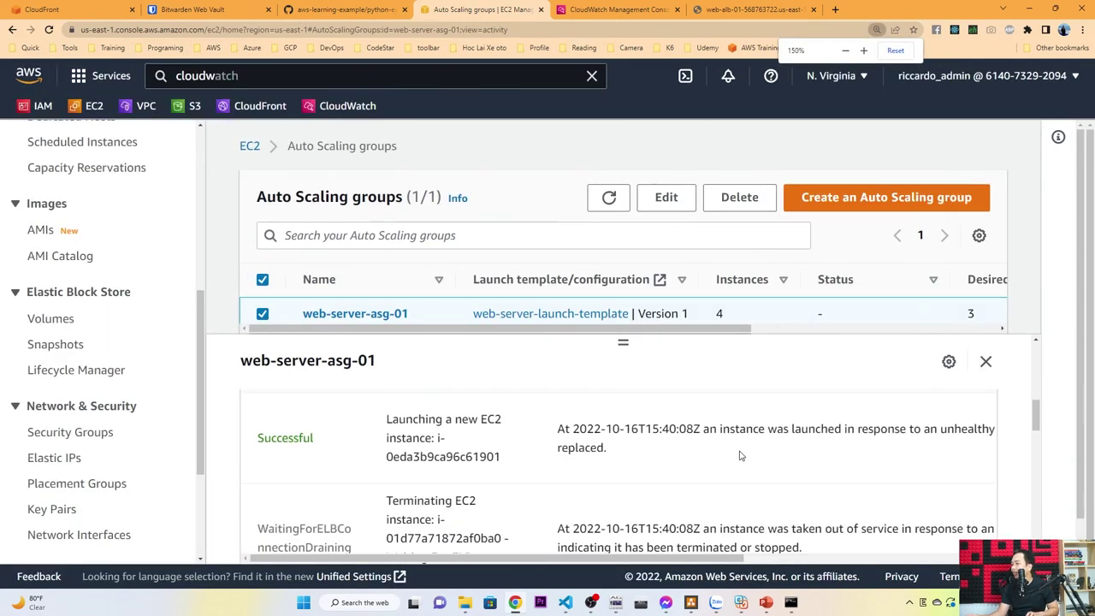
pyautogui.hotkey('ctrl', '-')
pyautogui.scroll(-3, 695, 440)
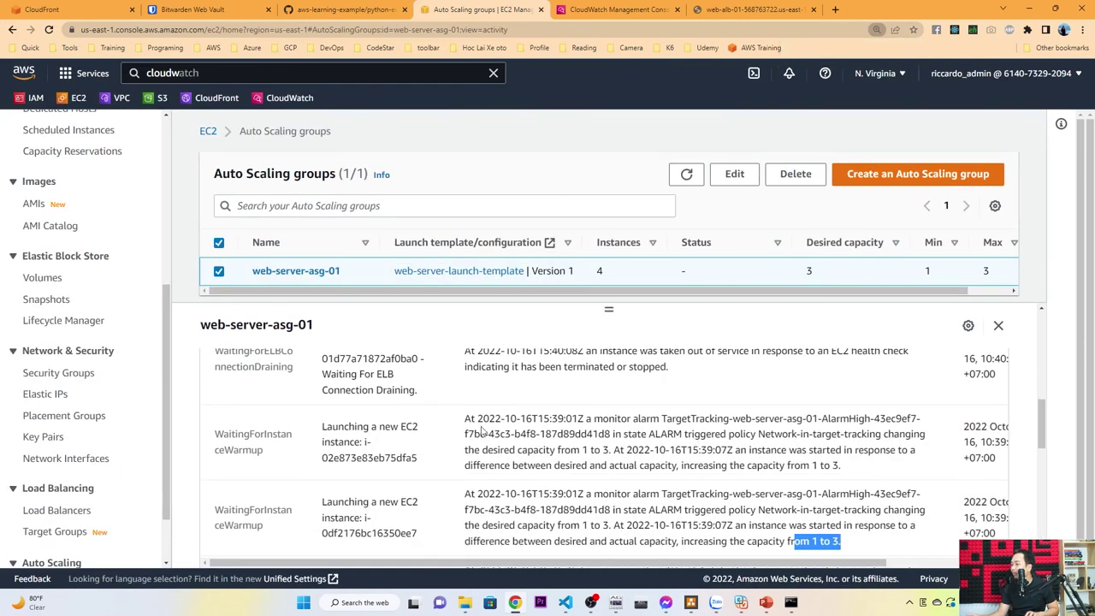
pyautogui.moveTo(465, 419); pyautogui.dragTo(882, 470)
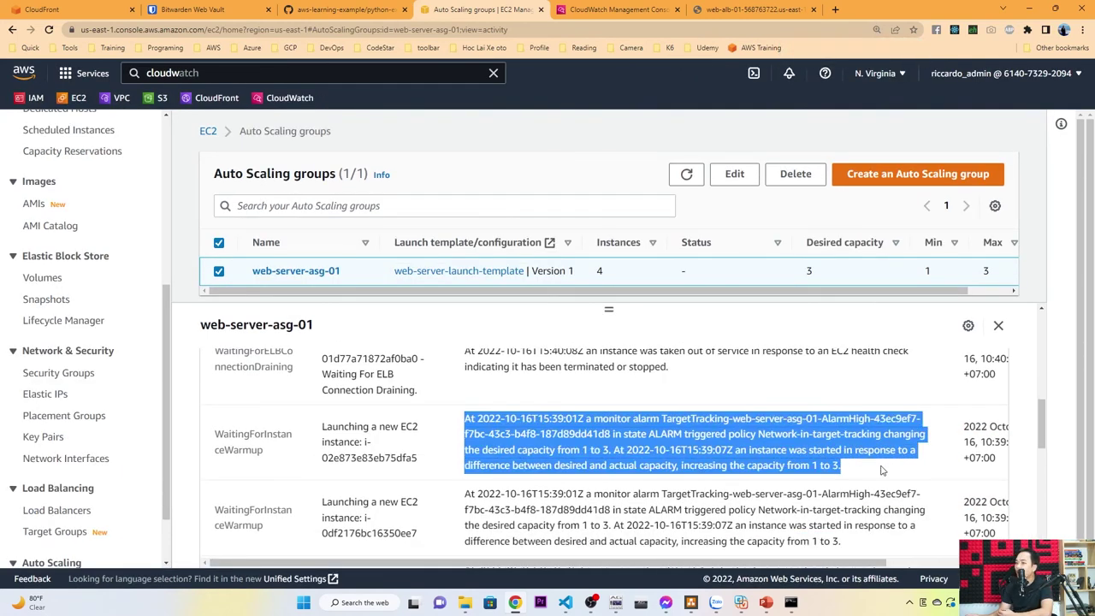
pyautogui.click(702, 441)
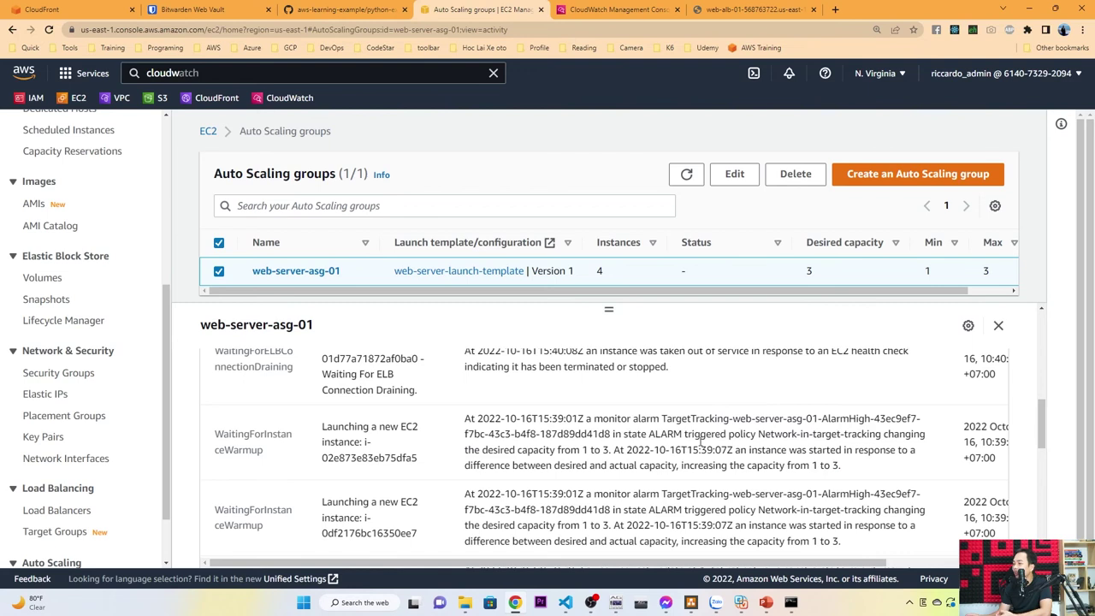
pyautogui.moveTo(748, 451); pyautogui.dragTo(891, 469)
pyautogui.click(760, 444)
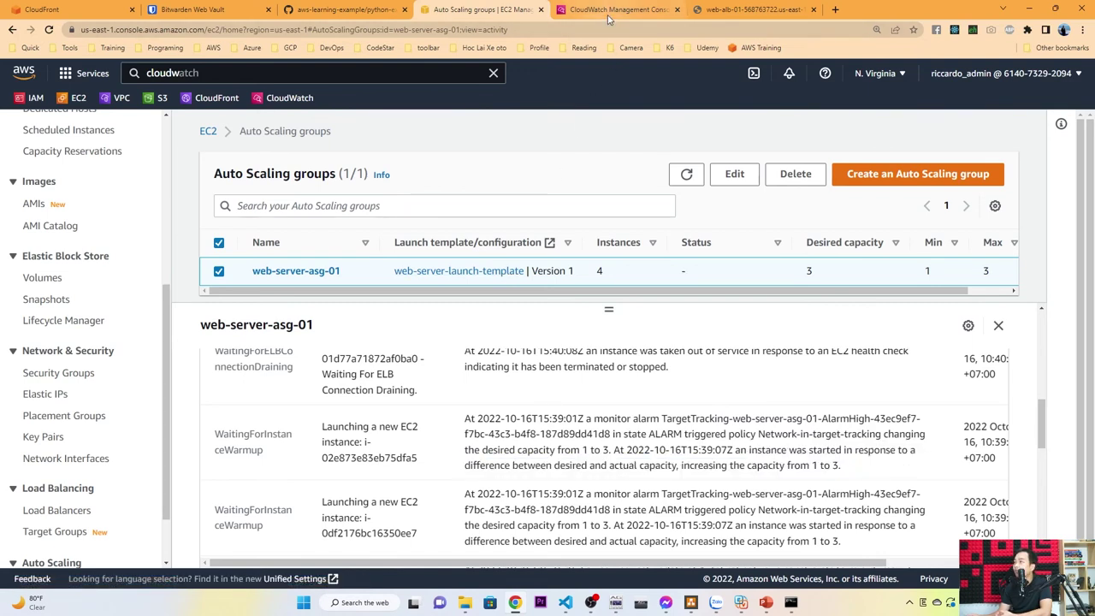
pyautogui.scroll(3, 622, 387)
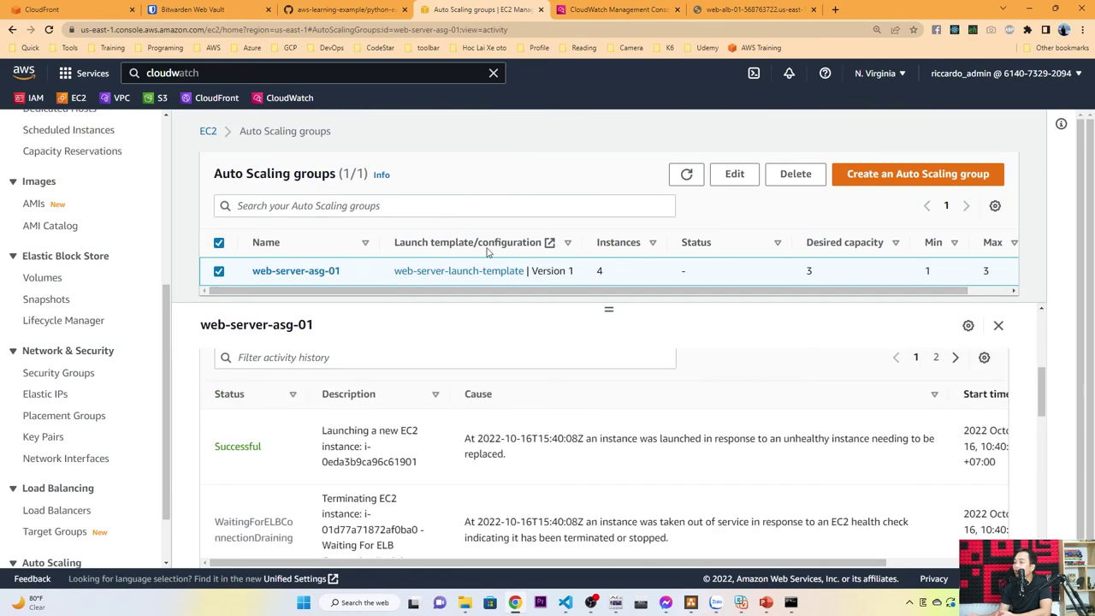
# - Set the maximum capacity of Auto Scaling group web-server-asg-01 to 4, save the update and refresh the group list
pyautogui.click(734, 175)
pyautogui.scroll(-1, 325, 310)
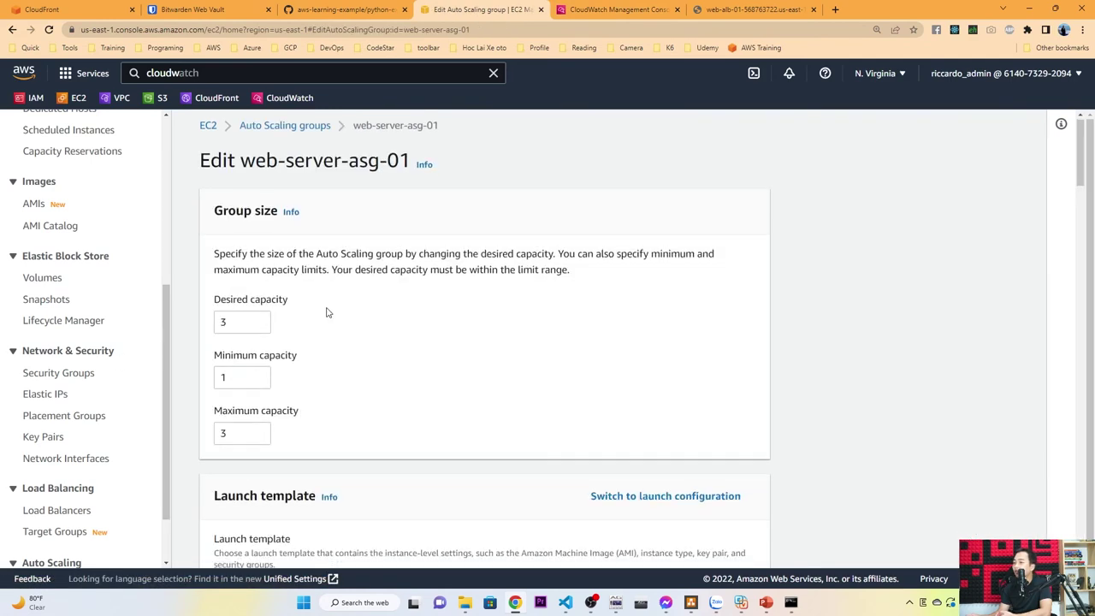
pyautogui.doubleClick(236, 381)
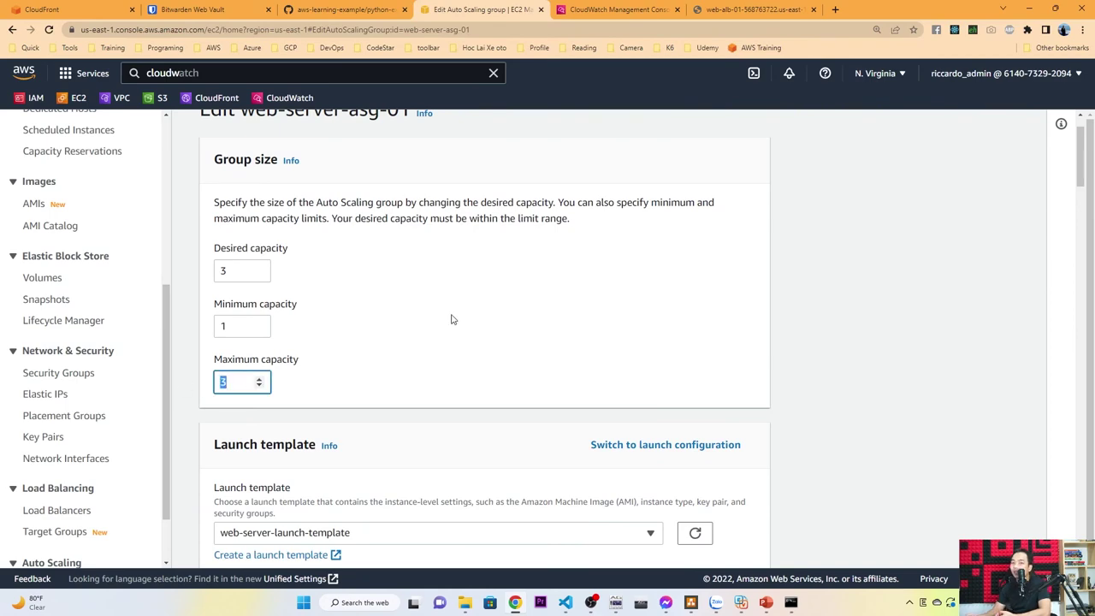
pyautogui.write('6')
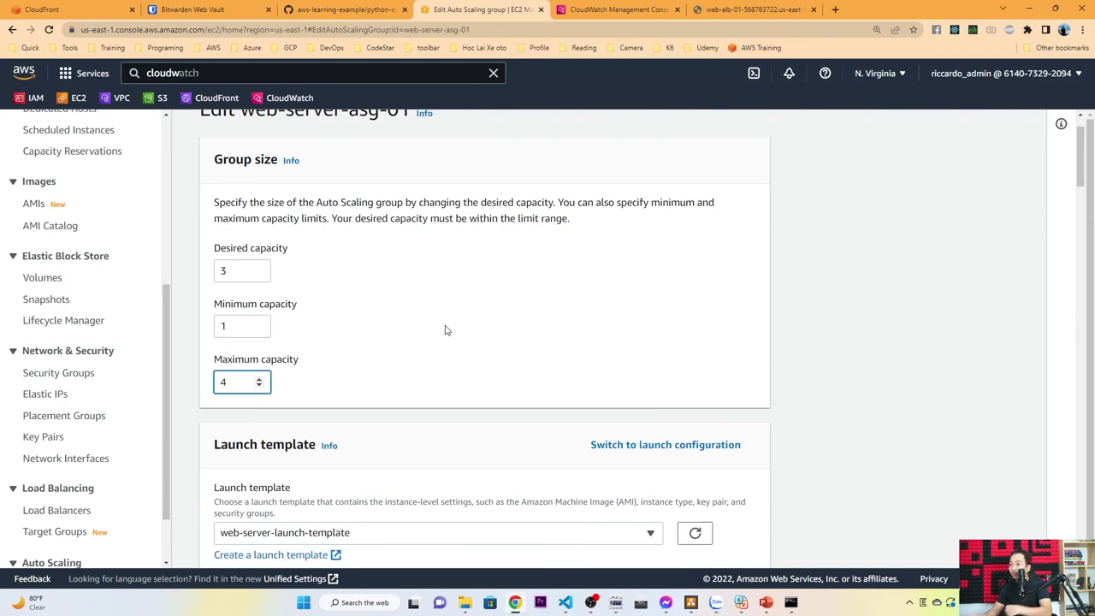
pyautogui.scroll(-6, 447, 325)
pyautogui.scroll(-15, 445, 330)
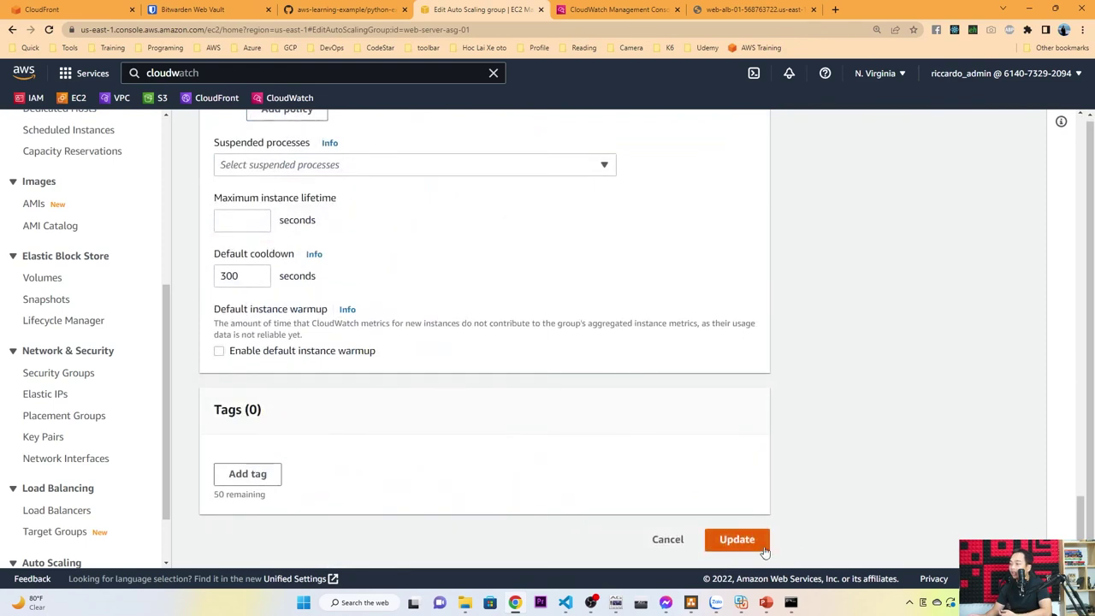
pyautogui.click(741, 541)
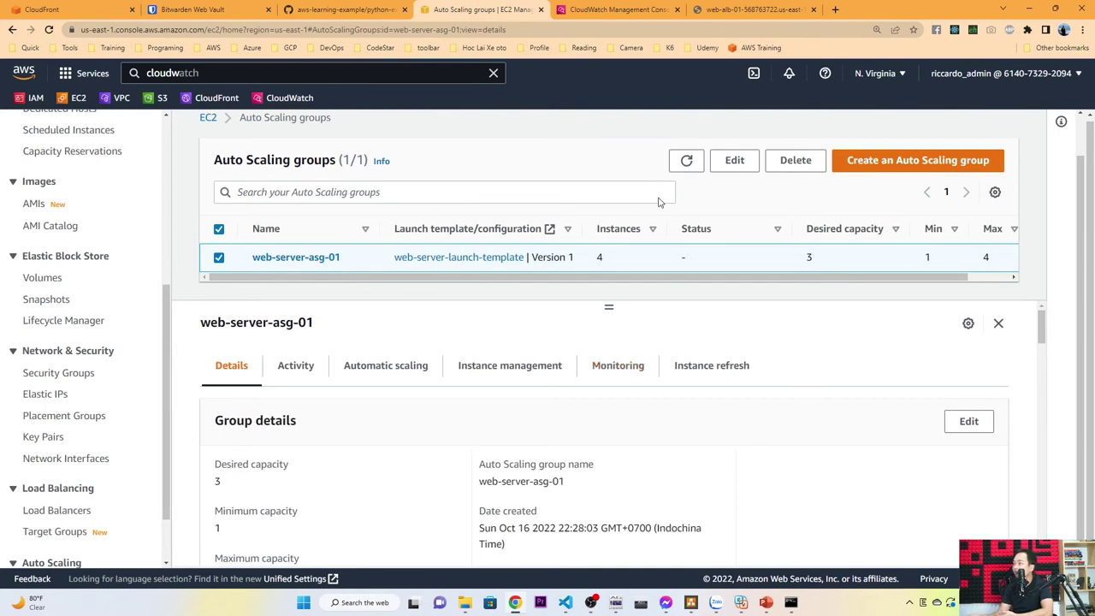
pyautogui.click(683, 164)
# - Open the EC2 Instances list and refresh it, and reload the web-alb-01 website in its browser tab
pyautogui.scroll(4, 80, 262)
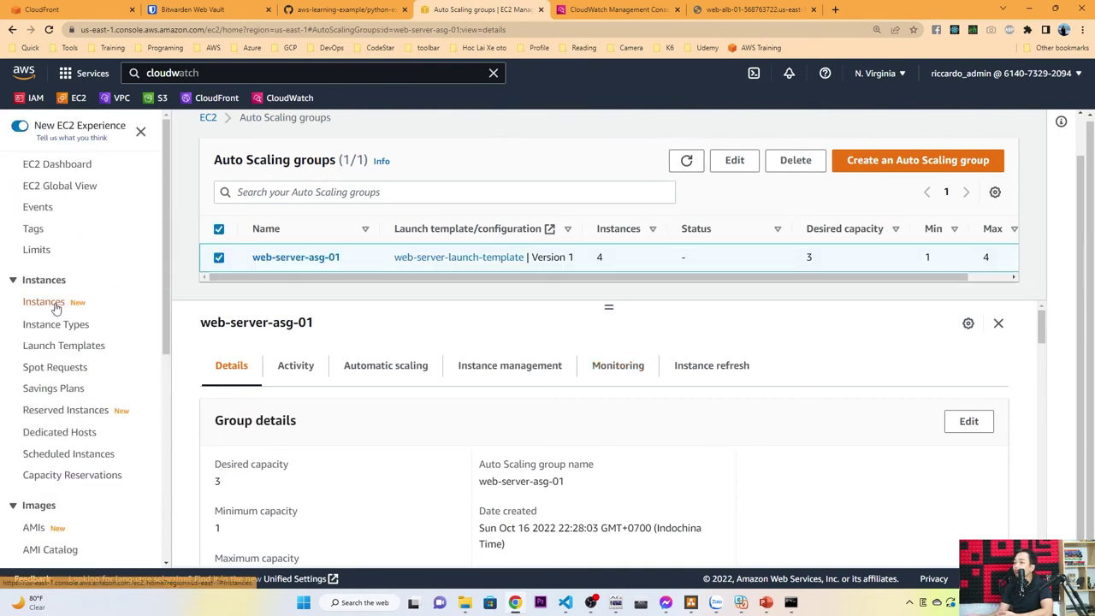
pyautogui.click(52, 302)
pyautogui.click(611, 127)
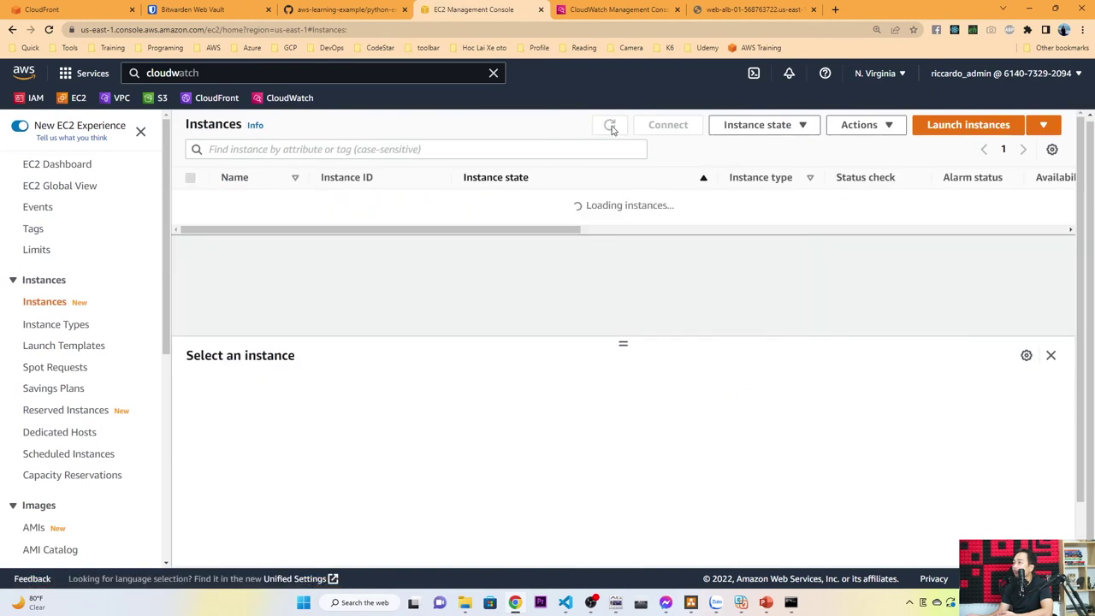
pyautogui.click(749, 9)
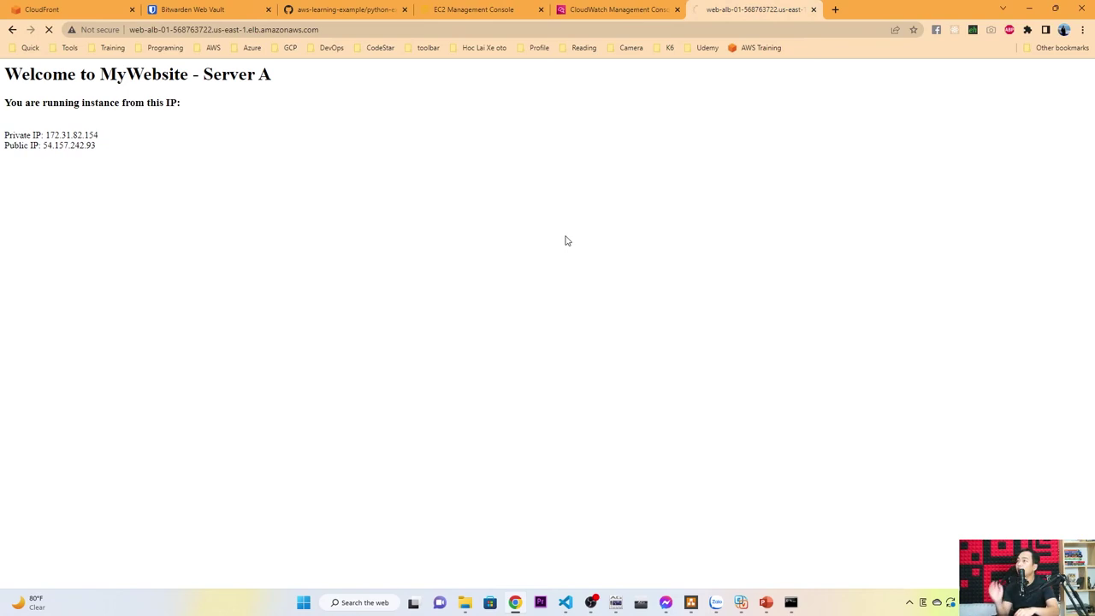
pyautogui.press('F5')
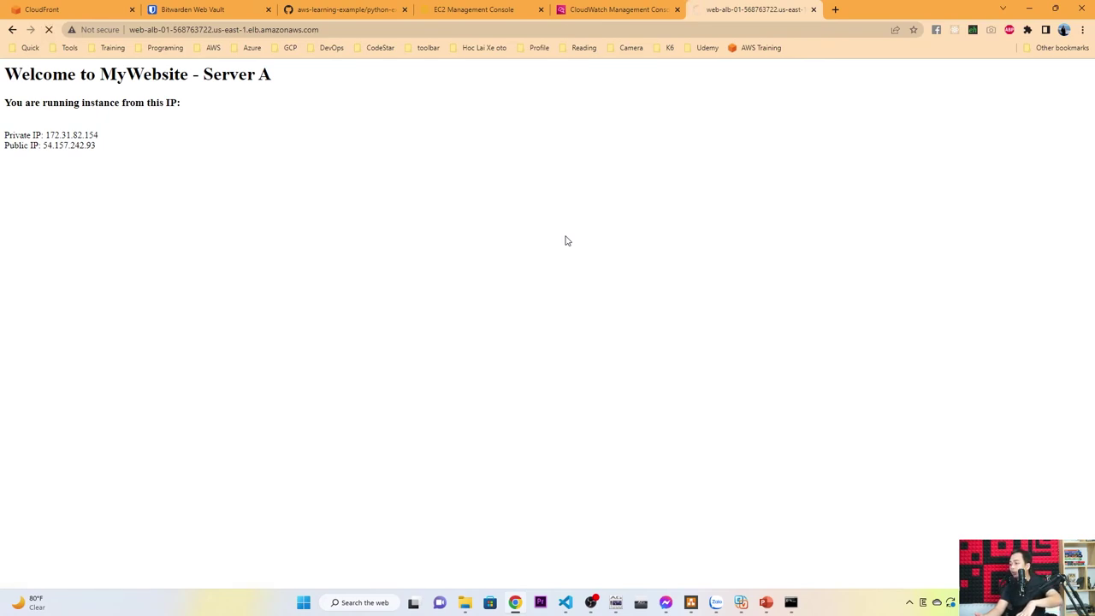
pyautogui.press('super+s')
pyautogui.write('postman')
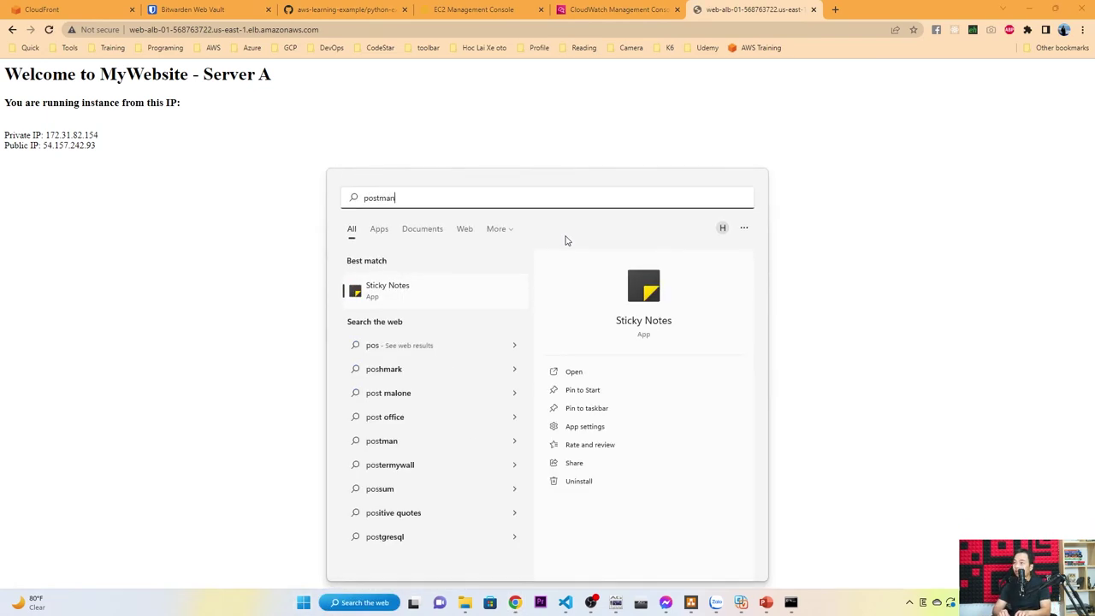
pyautogui.press('Escape')
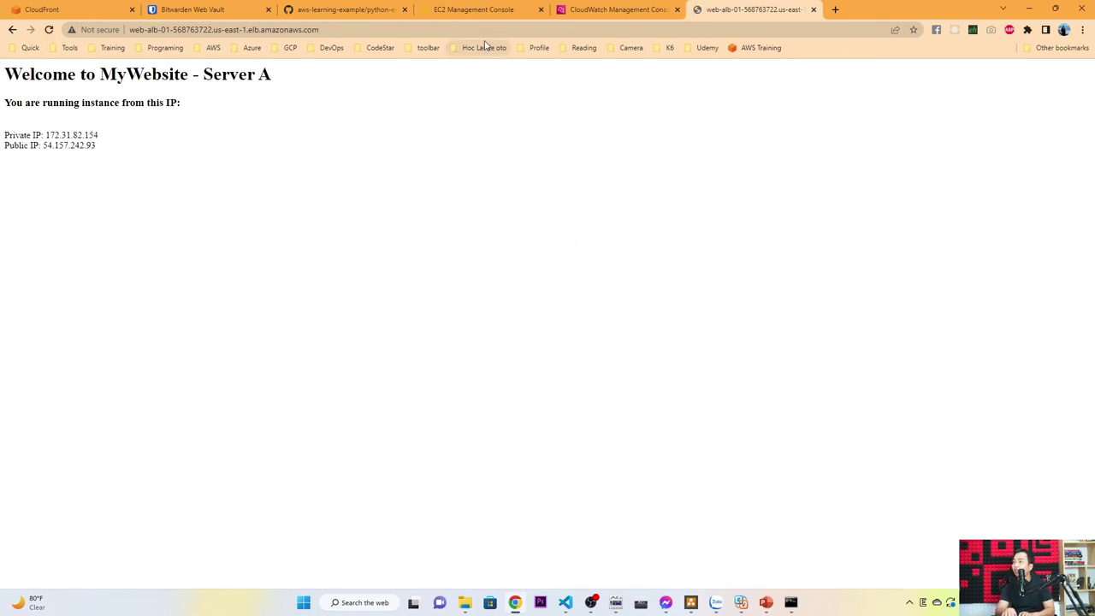
# - Check the Web-Server instances' states in the refreshed EC2 Instances list, reloading the web-alb-01 website before and after
pyautogui.press('F5')
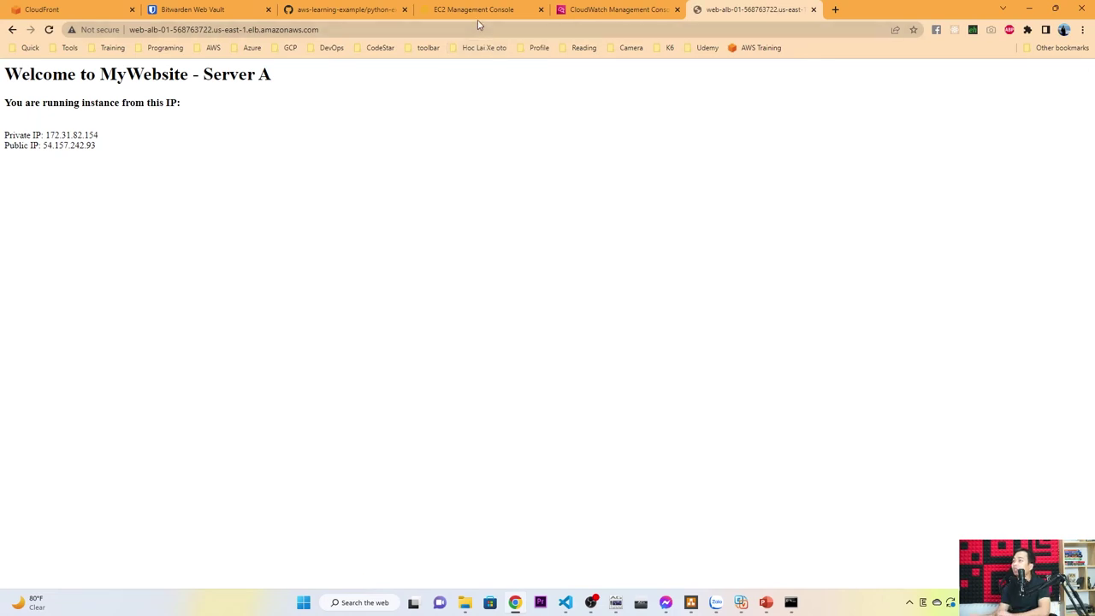
pyautogui.click(486, 8)
pyautogui.click(610, 125)
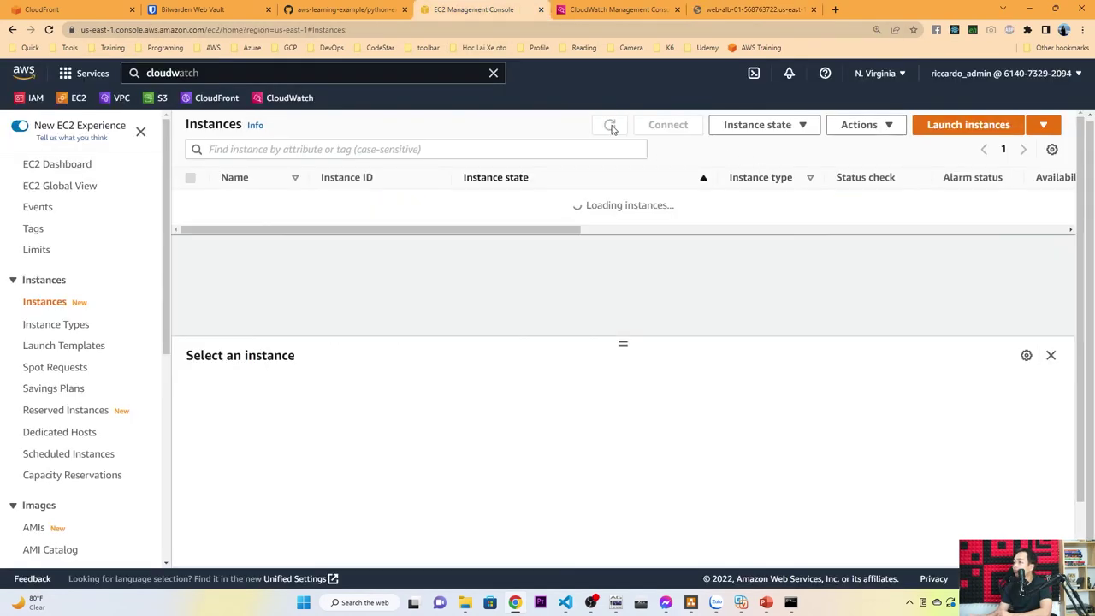
pyautogui.scroll(-2, 624, 248)
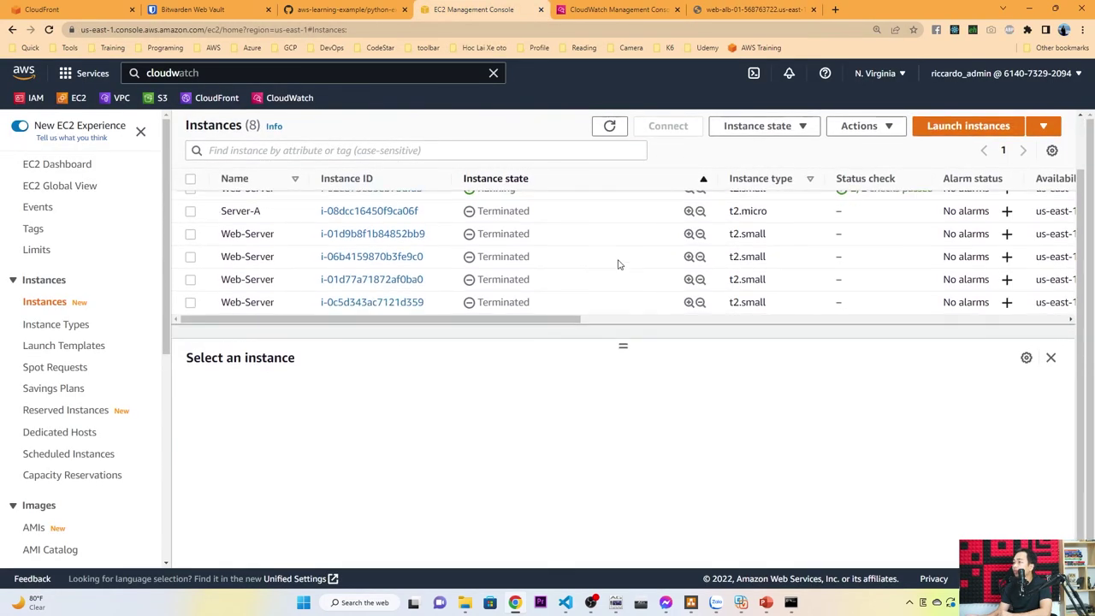
pyautogui.scroll(2, 601, 261)
pyautogui.scroll(1, 602, 254)
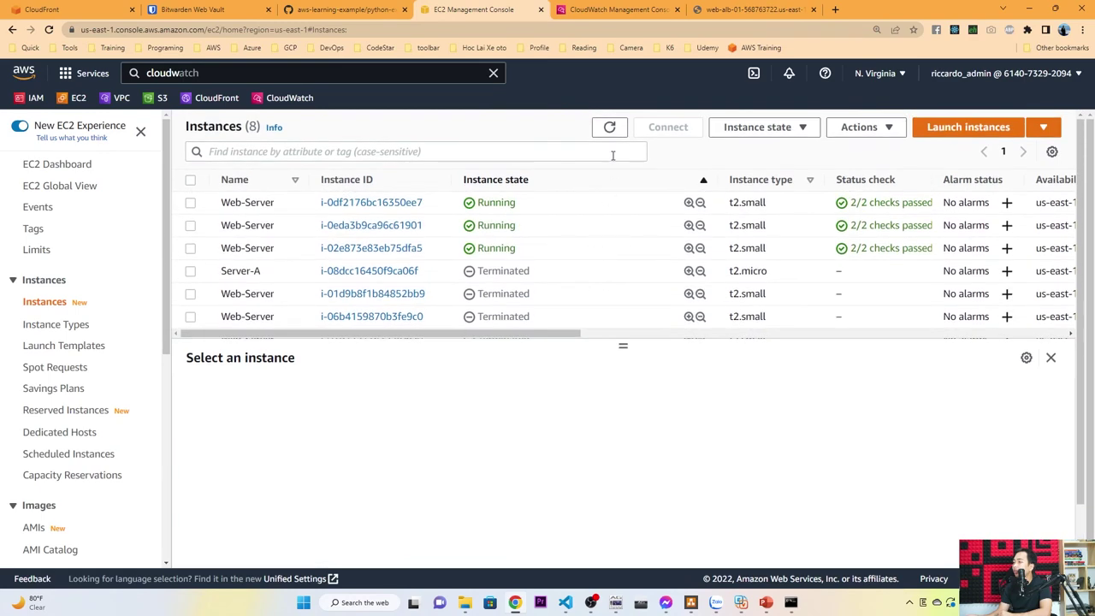
pyautogui.click(610, 126)
pyautogui.click(610, 127)
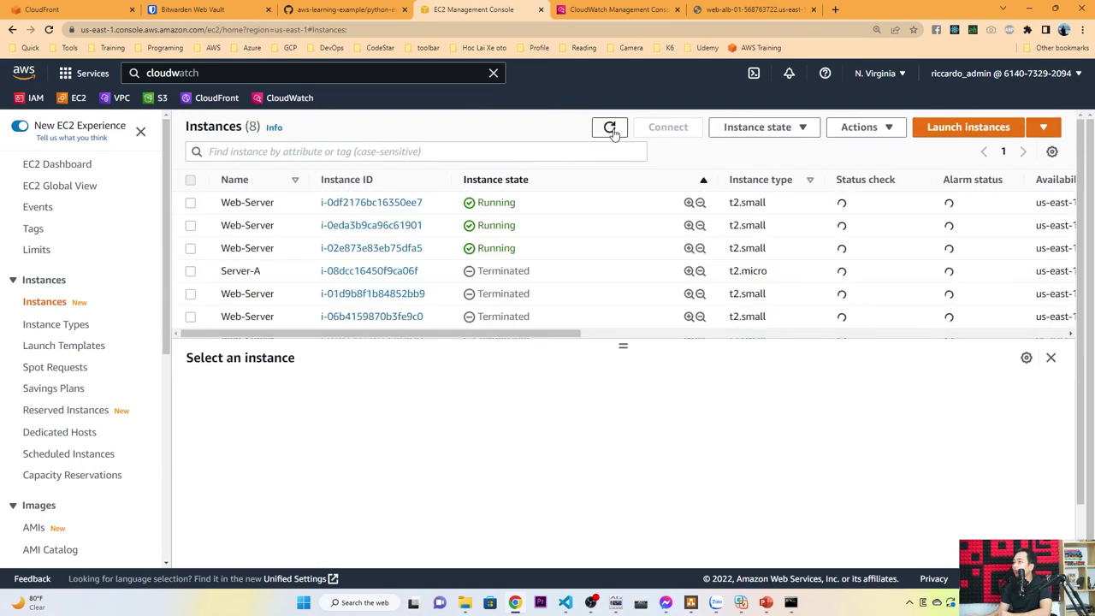
pyautogui.click(707, 10)
pyautogui.press('F5')
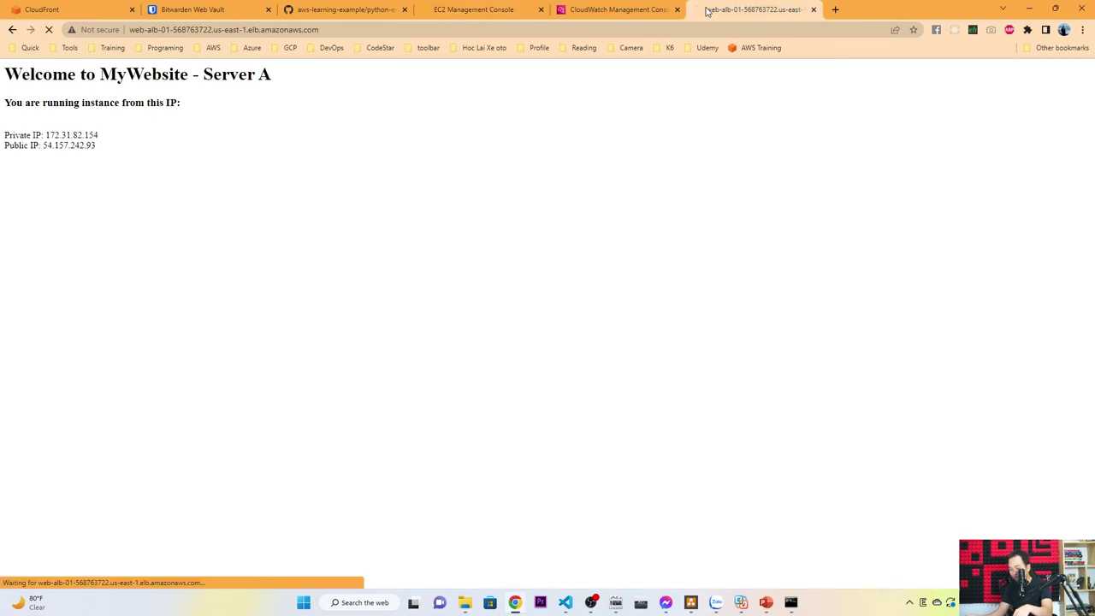
# - Return to the EC2 tab, open the activity history of web-server-asg-01 and refresh it to check for new scaling activities
pyautogui.click(482, 12)
pyautogui.scroll(-2, 58, 428)
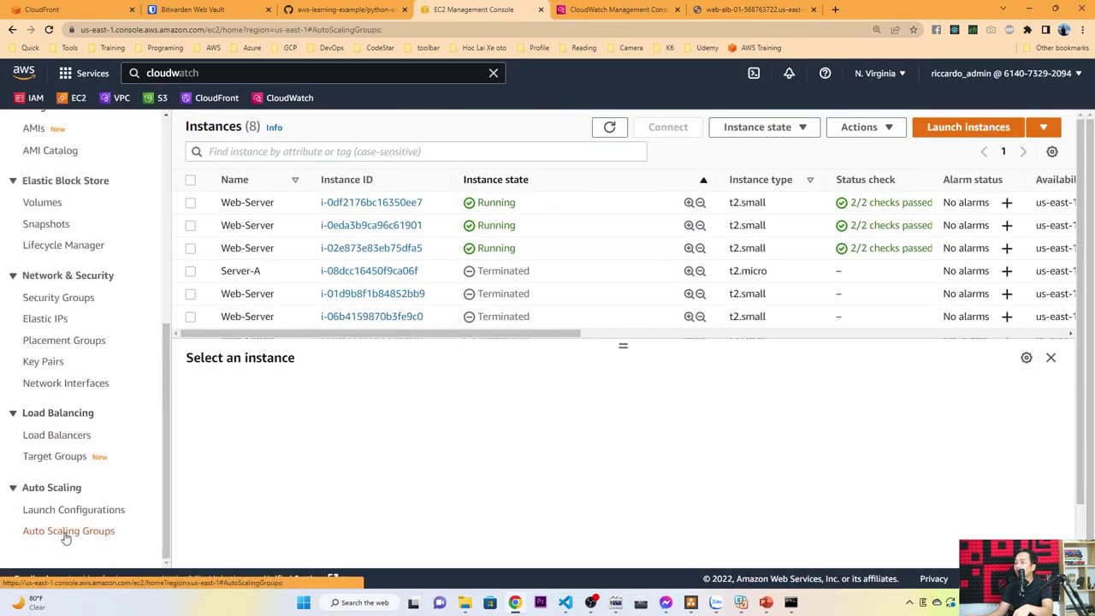
pyautogui.click(66, 531)
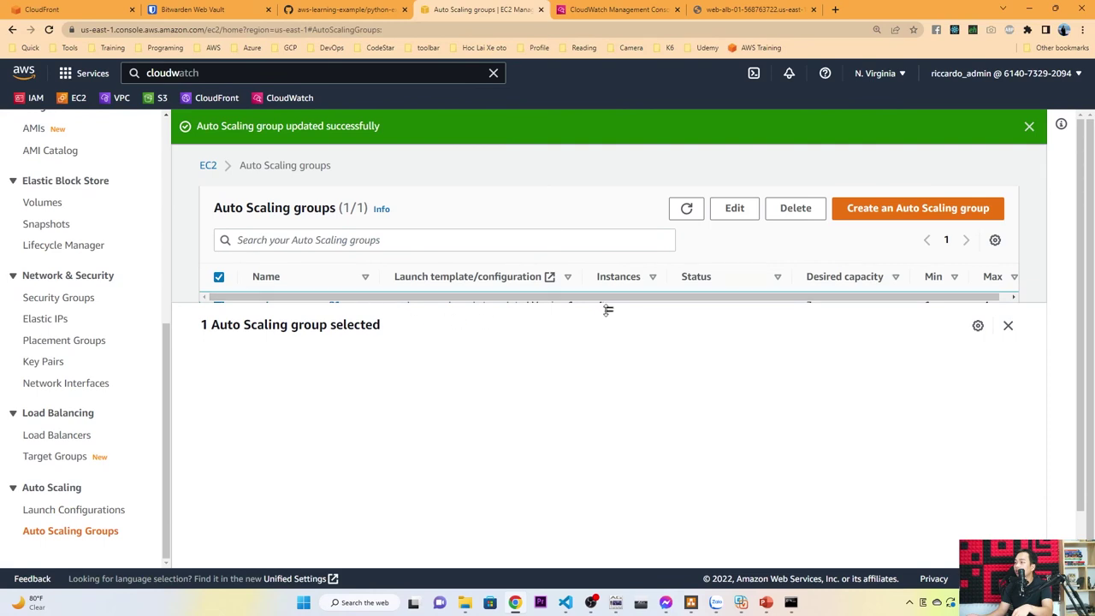
pyautogui.moveTo(608, 309); pyautogui.dragTo(608, 368)
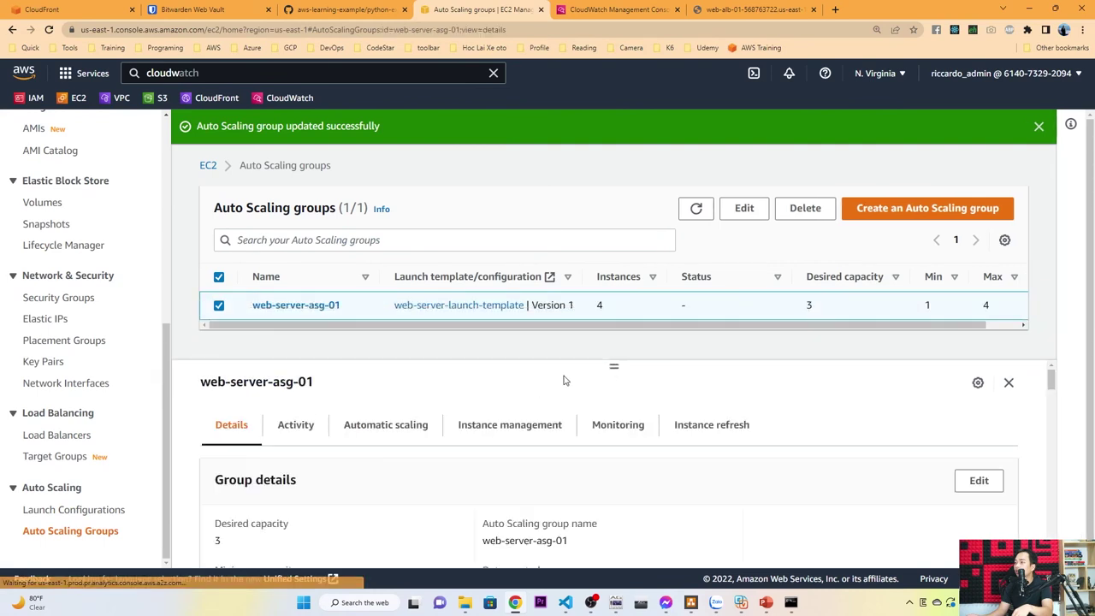
pyautogui.click(296, 426)
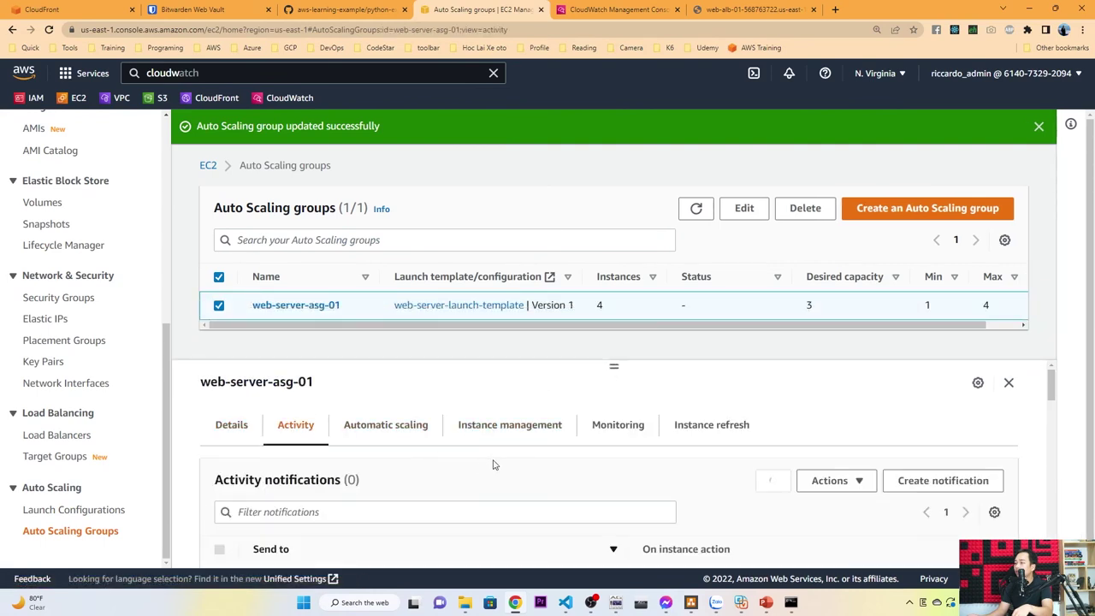
pyautogui.scroll(-8, 491, 465)
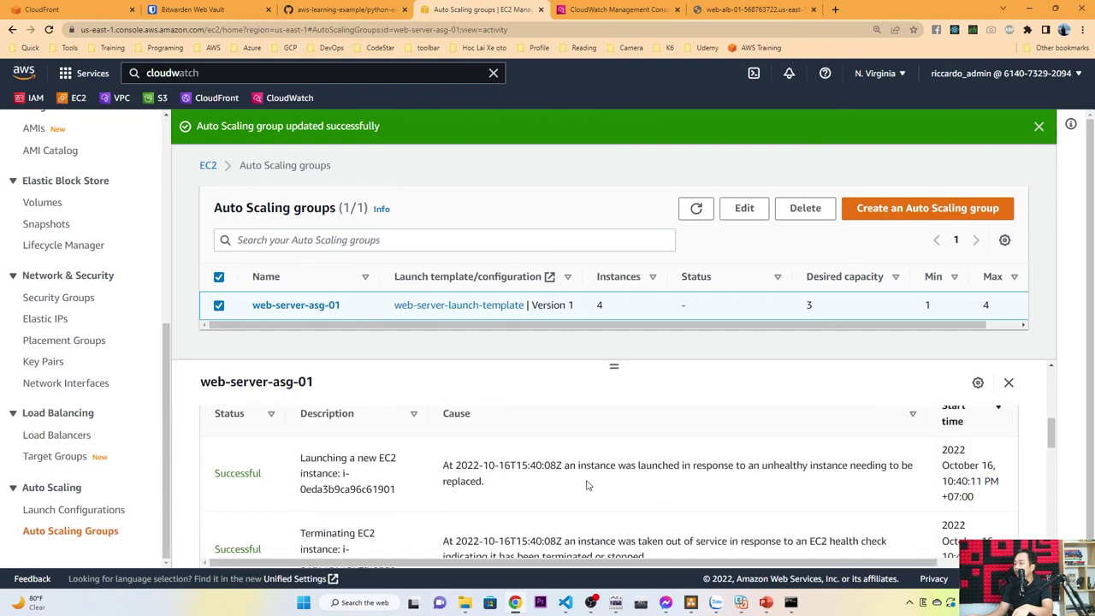
pyautogui.scroll(2, 631, 426)
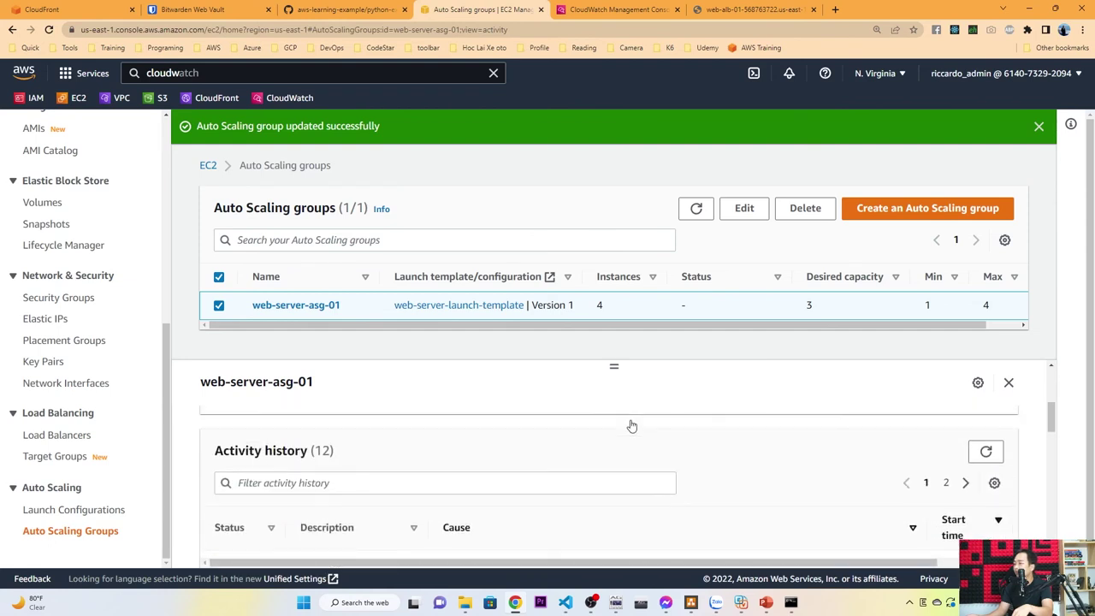
pyautogui.click(976, 454)
pyautogui.scroll(-2, 698, 450)
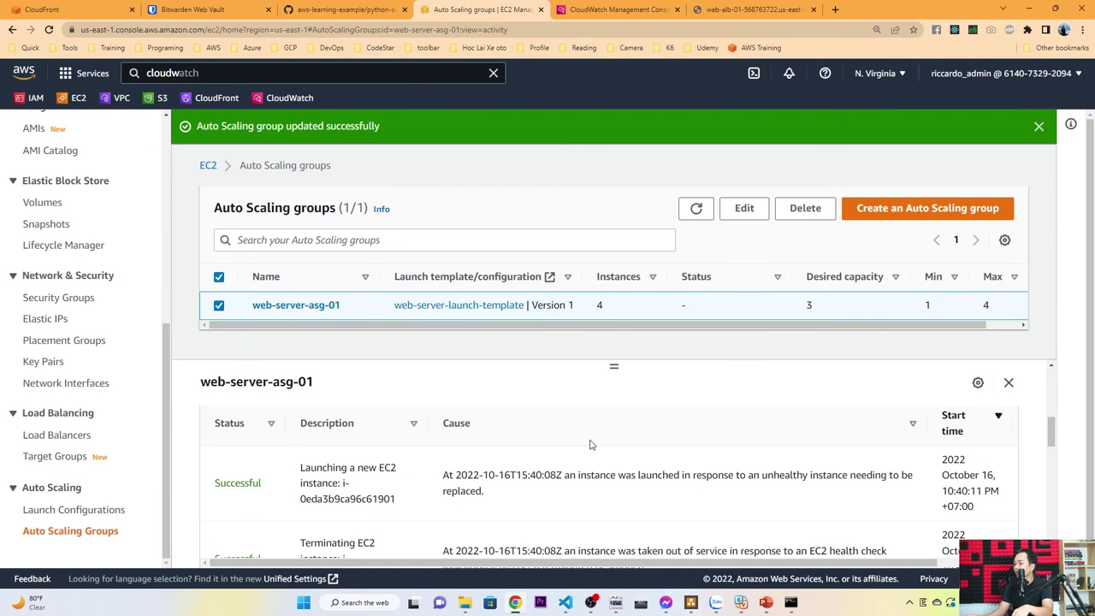
# - Check the web-alb-01 website tab, refresh the CloudWatch alarms list and select the web-server-asg-01 AlarmHigh alarm to examine its state
pyautogui.click(742, 15)
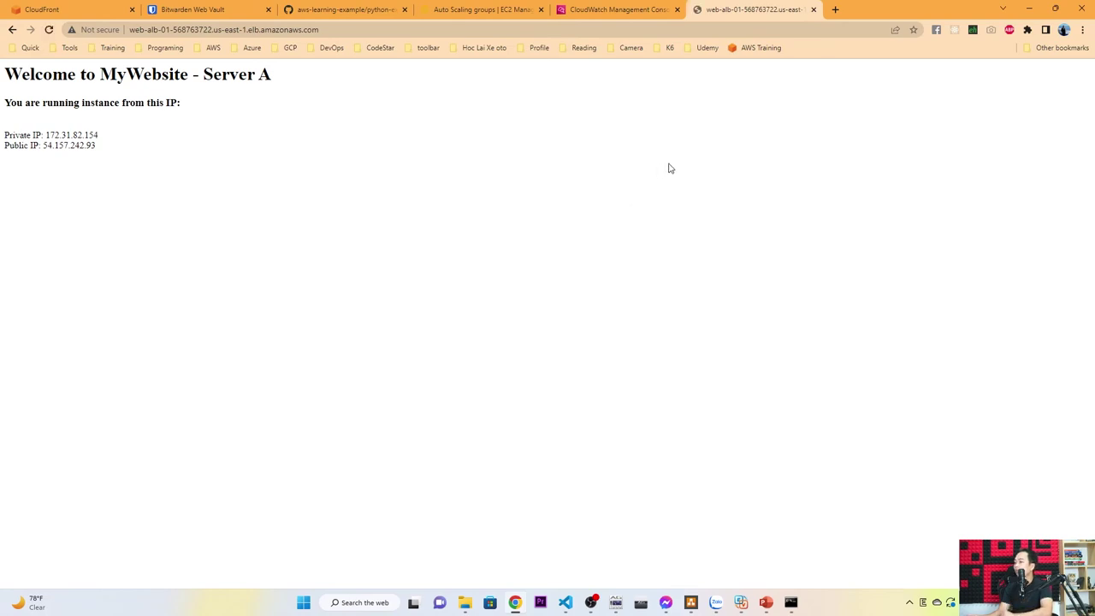
pyautogui.click(610, 9)
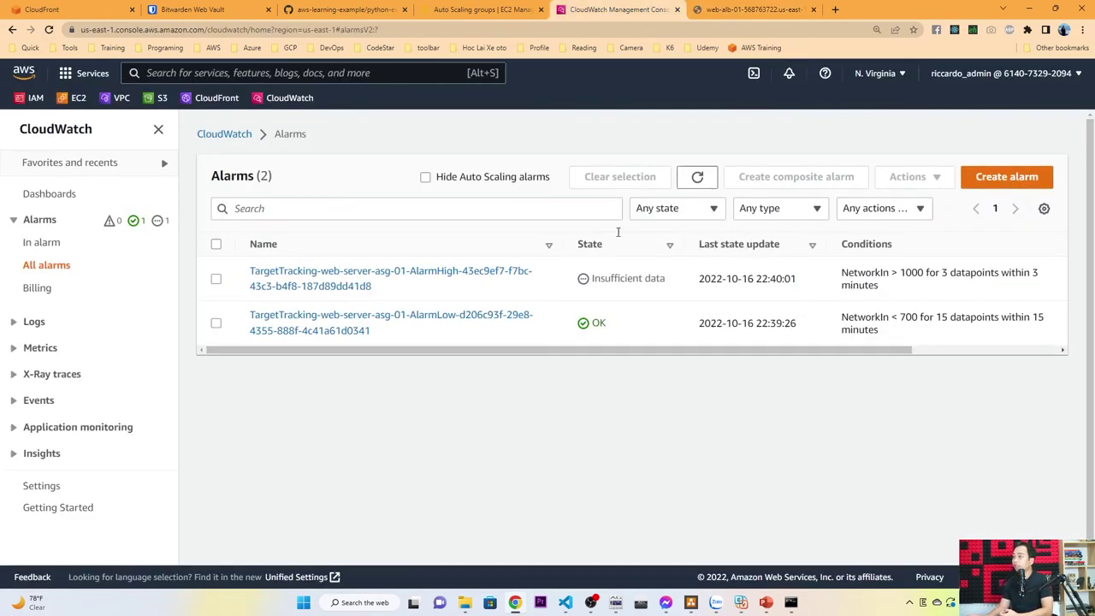
pyautogui.click(697, 177)
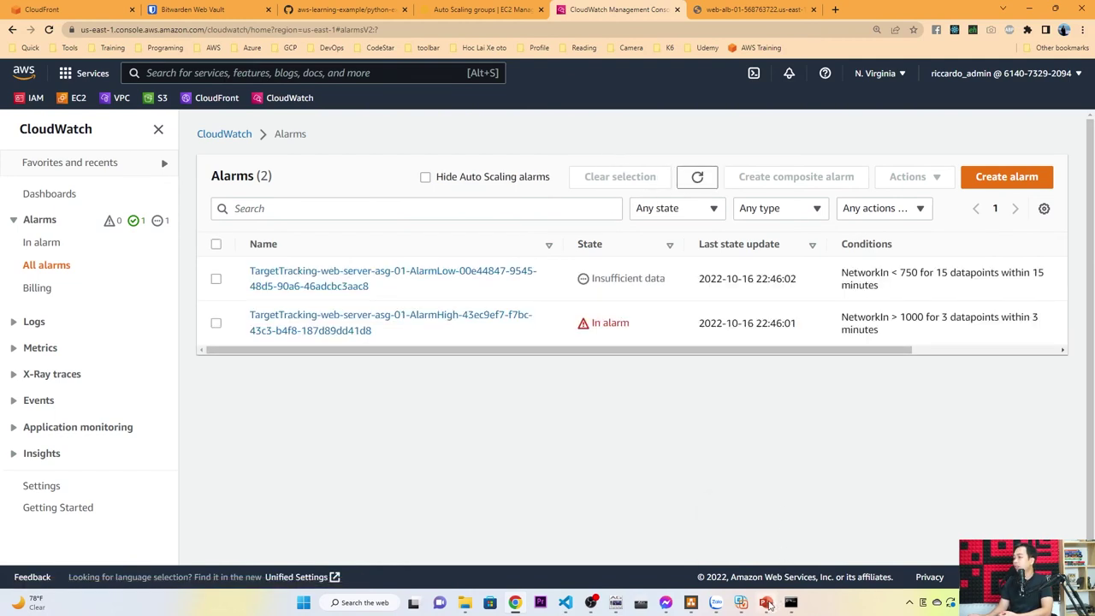
pyautogui.click(216, 323)
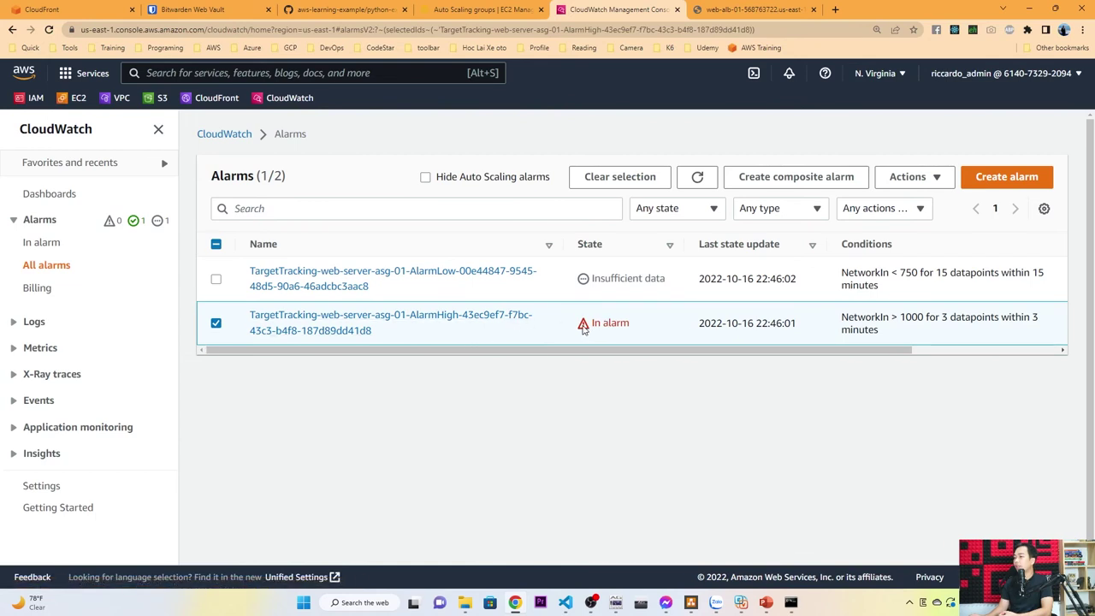
pyautogui.moveTo(585, 330); pyautogui.dragTo(643, 322)
pyautogui.click(645, 325)
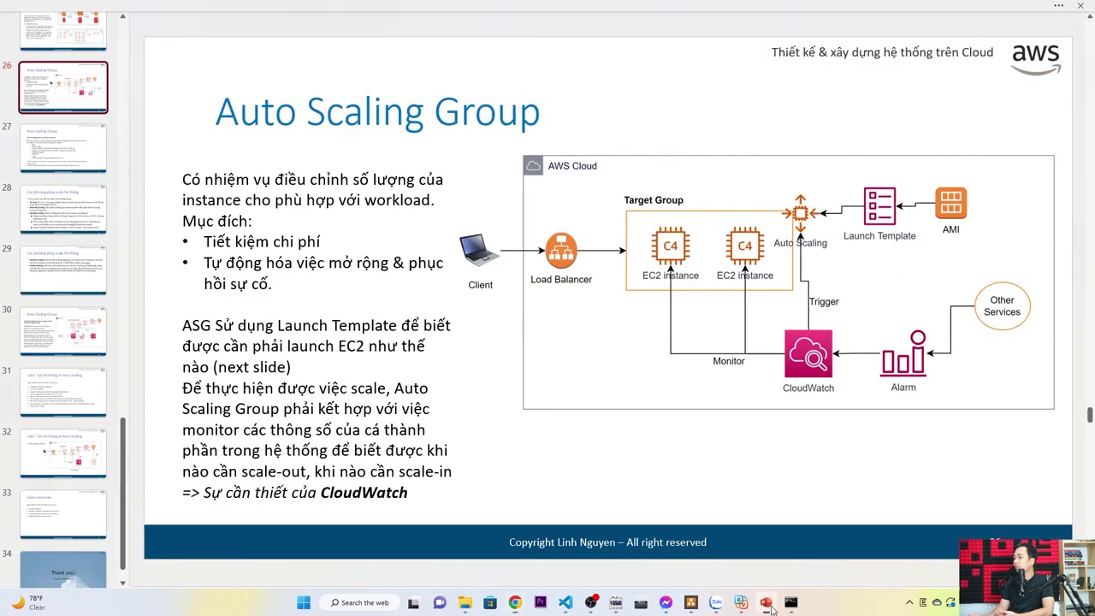
# - Switch to PowerPoint to review CloudWatch's role in the Auto Scaling Group diagram, and return to the browser
pyautogui.click(766, 602)
pyautogui.click(810, 341)
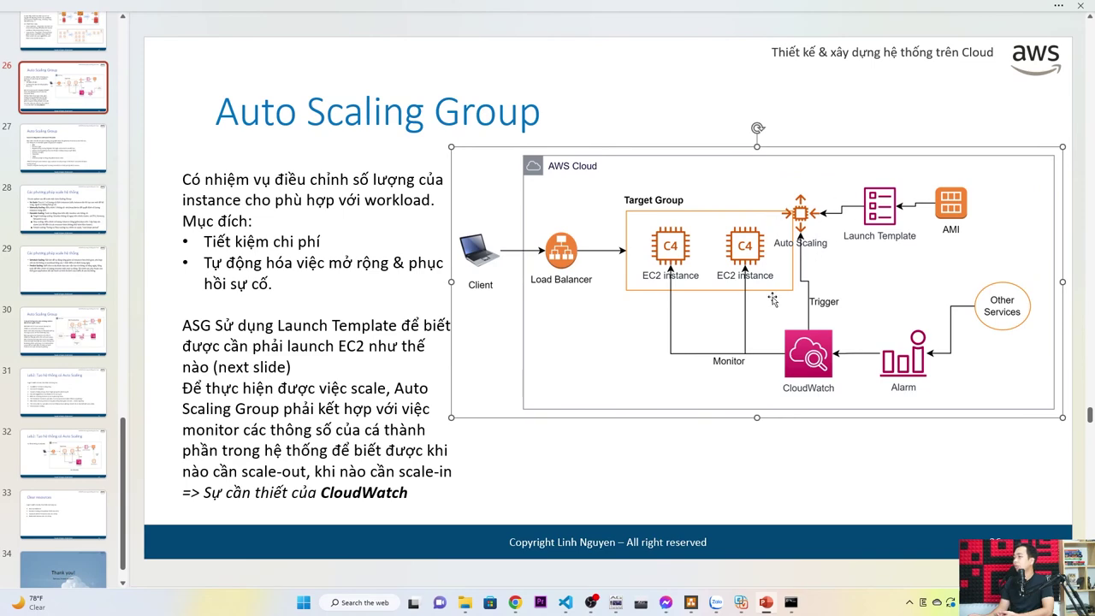
pyautogui.click(740, 602)
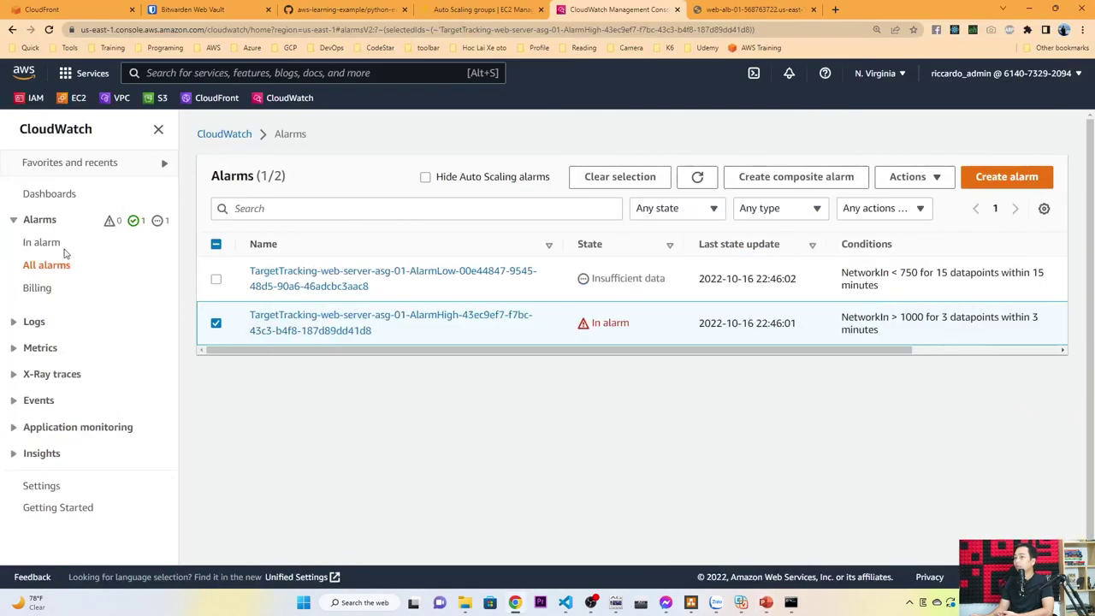
# - Refresh the Auto Scaling groups list in the EC2 tab and look through both pages of web-server-asg-01's activity history
pyautogui.click(481, 10)
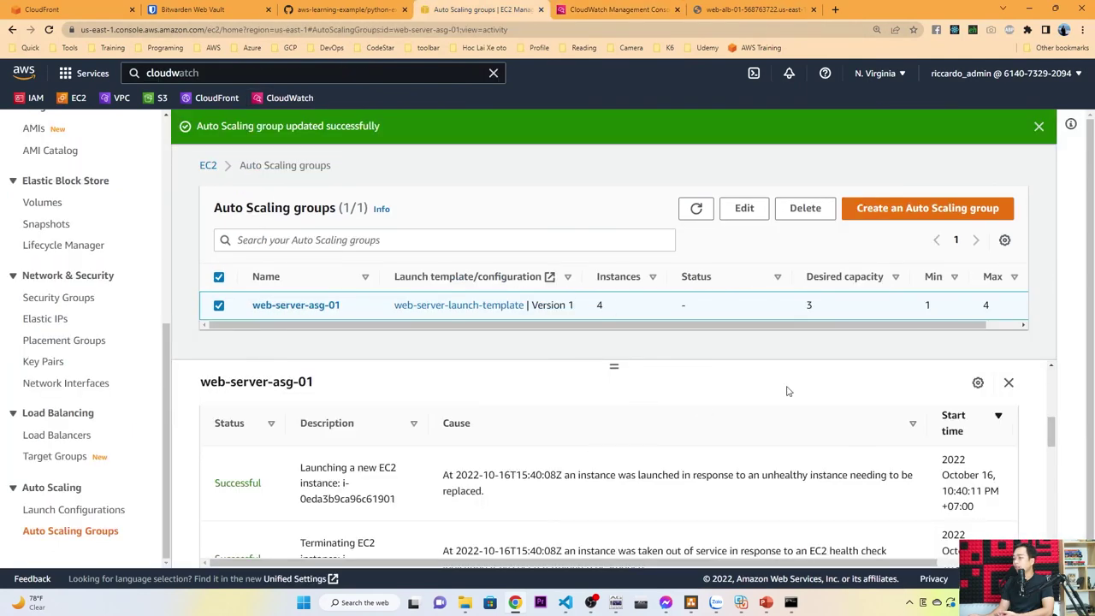
pyautogui.click(697, 207)
pyautogui.scroll(2, 635, 472)
pyautogui.scroll(-1, 684, 467)
pyautogui.click(948, 440)
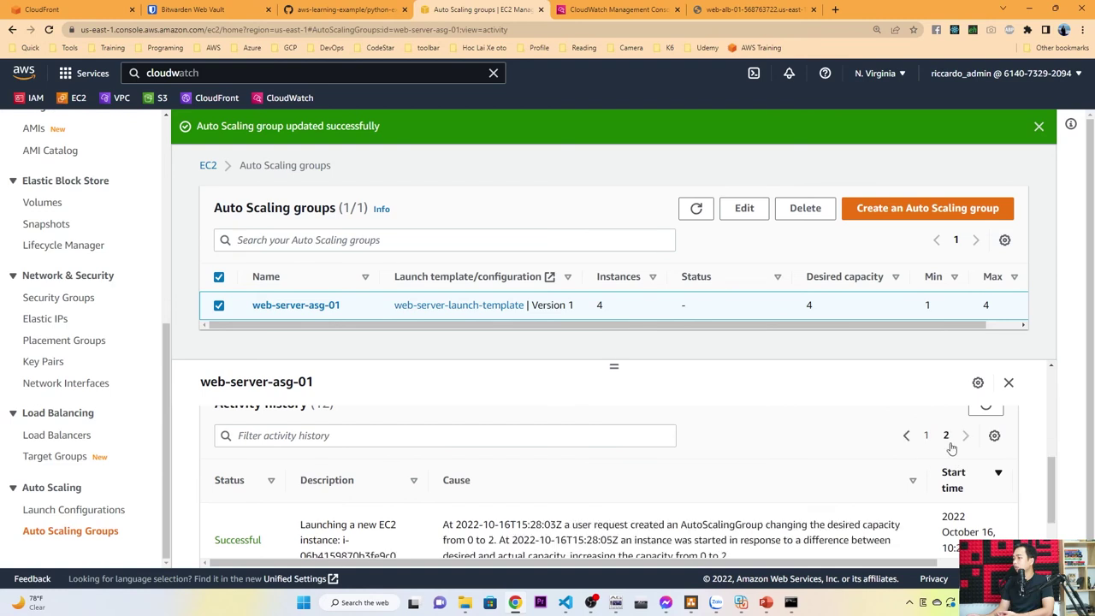
pyautogui.click(927, 437)
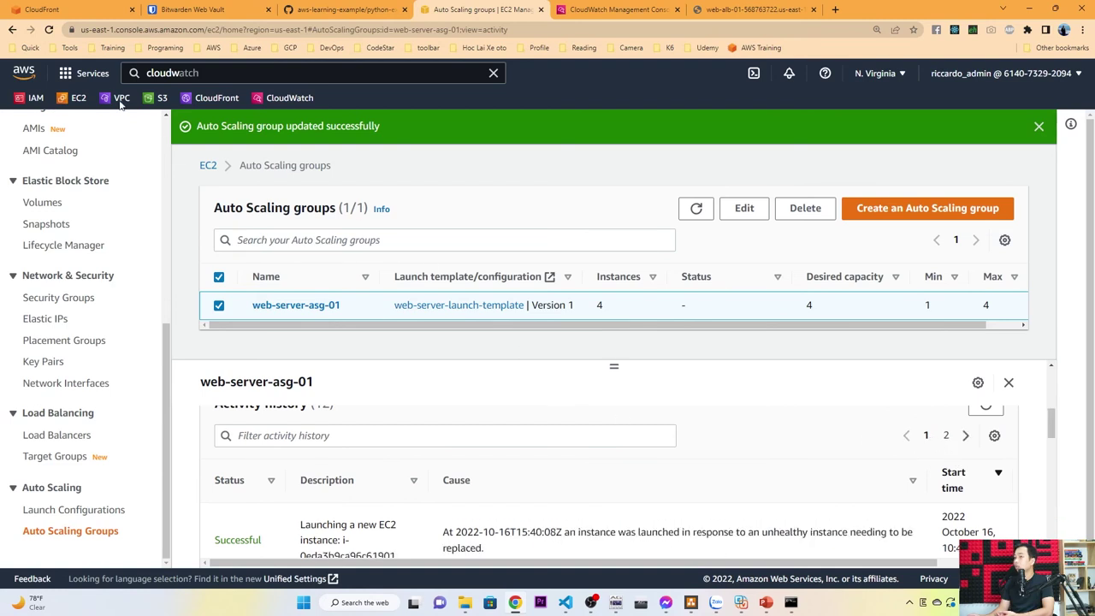
# - Reload the Auto Scaling groups page and read the cause of the newest instance launch in web-server-asg-01's activity history
pyautogui.click(49, 30)
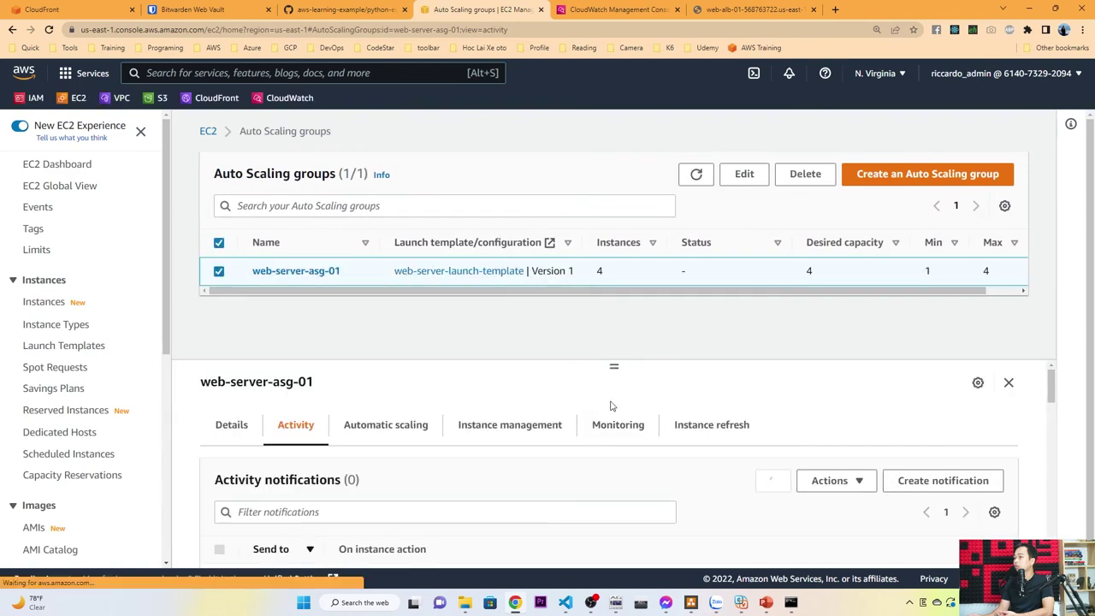
pyautogui.scroll(-5, 616, 483)
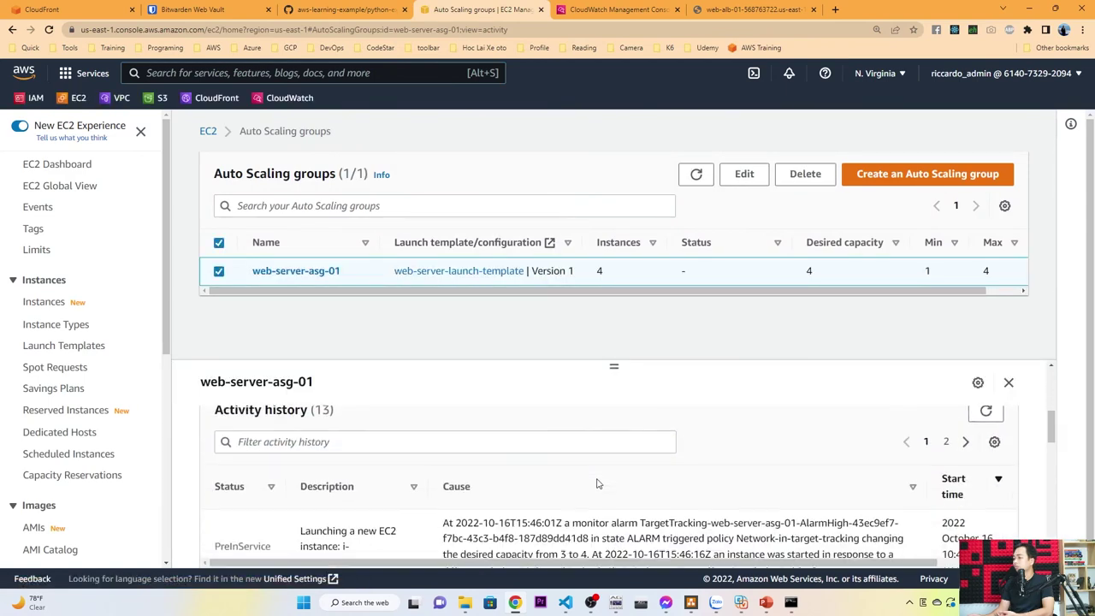
pyautogui.scroll(-1, 598, 484)
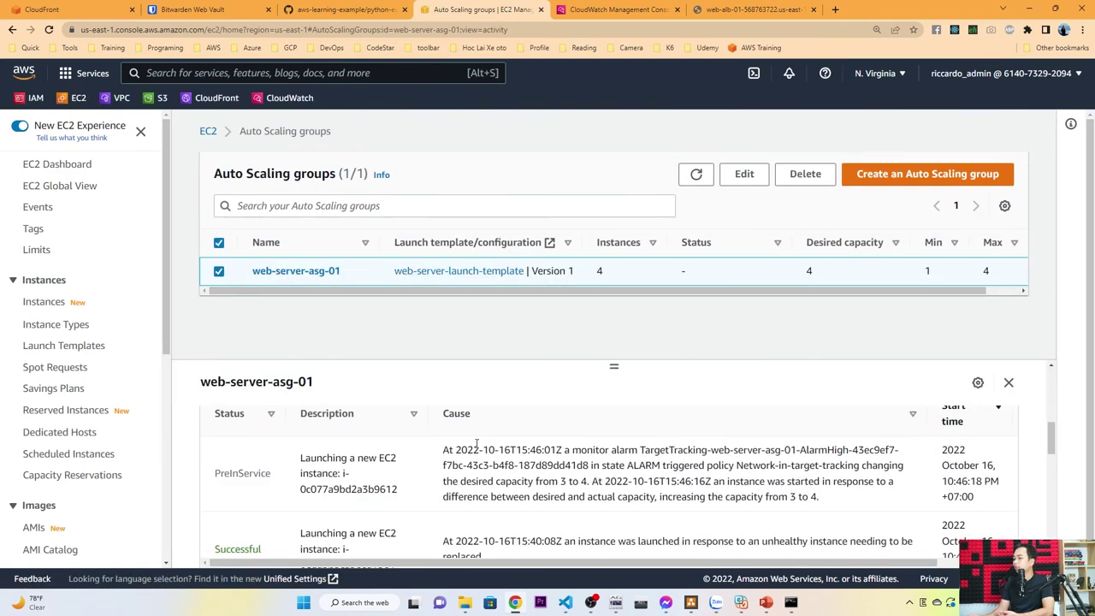
pyautogui.moveTo(515, 450); pyautogui.dragTo(831, 501)
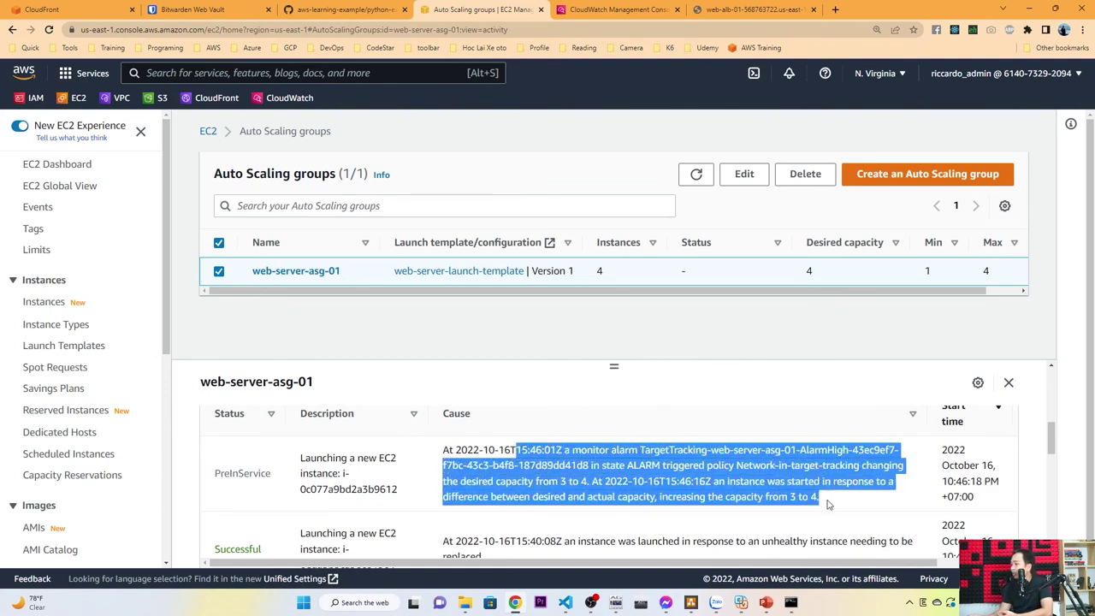
pyautogui.click(764, 483)
pyautogui.moveTo(657, 497); pyautogui.dragTo(821, 499)
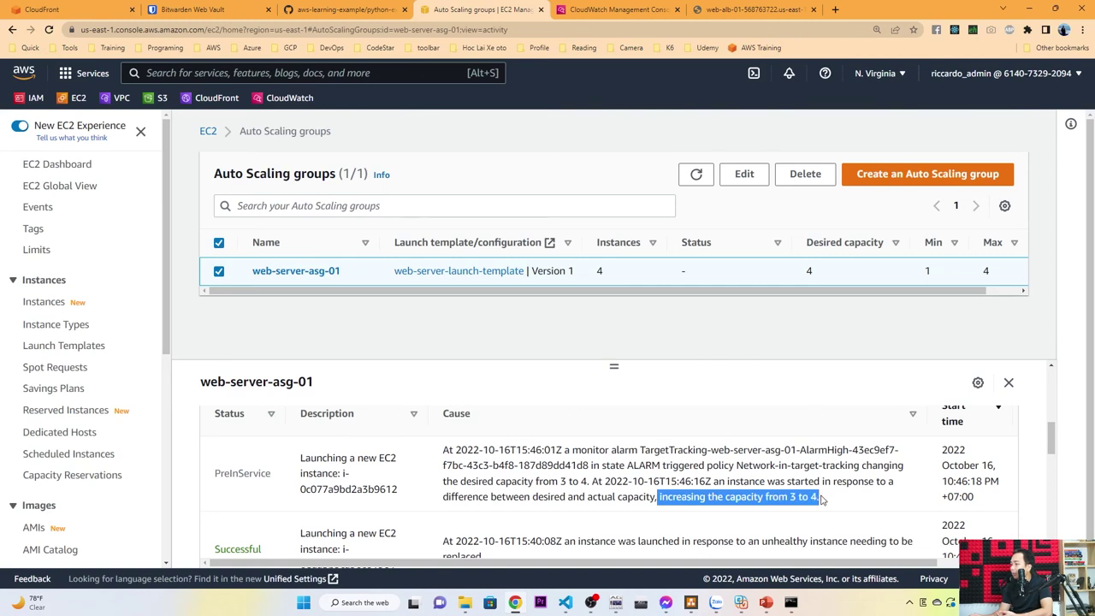
pyautogui.click(828, 500)
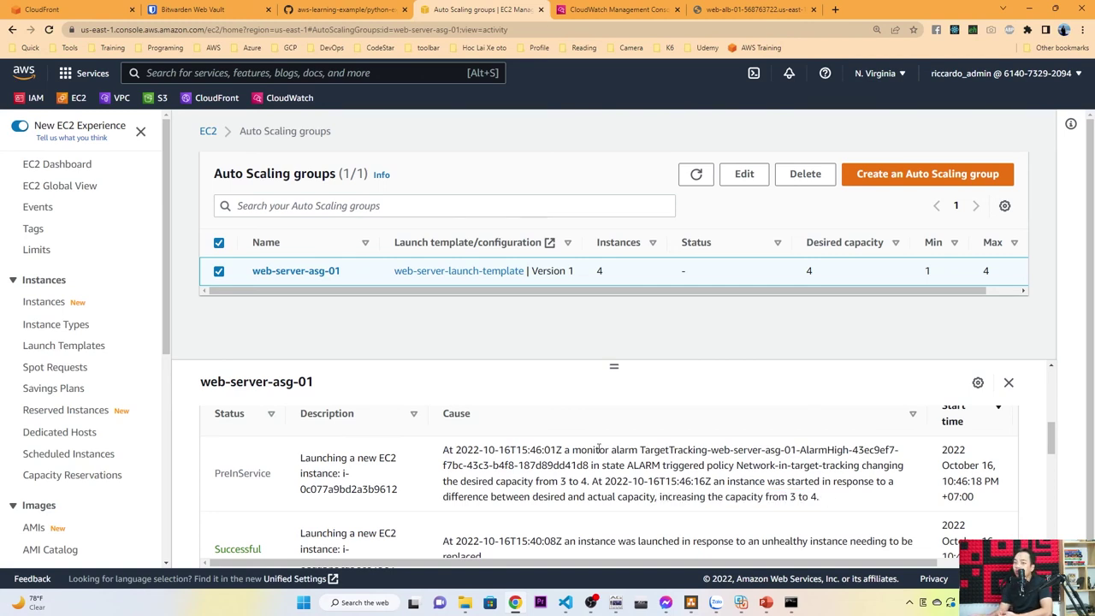
# - Go to the web-alb-01 website tab and enlarge the page to 250% to read the server's IP details
pyautogui.click(728, 12)
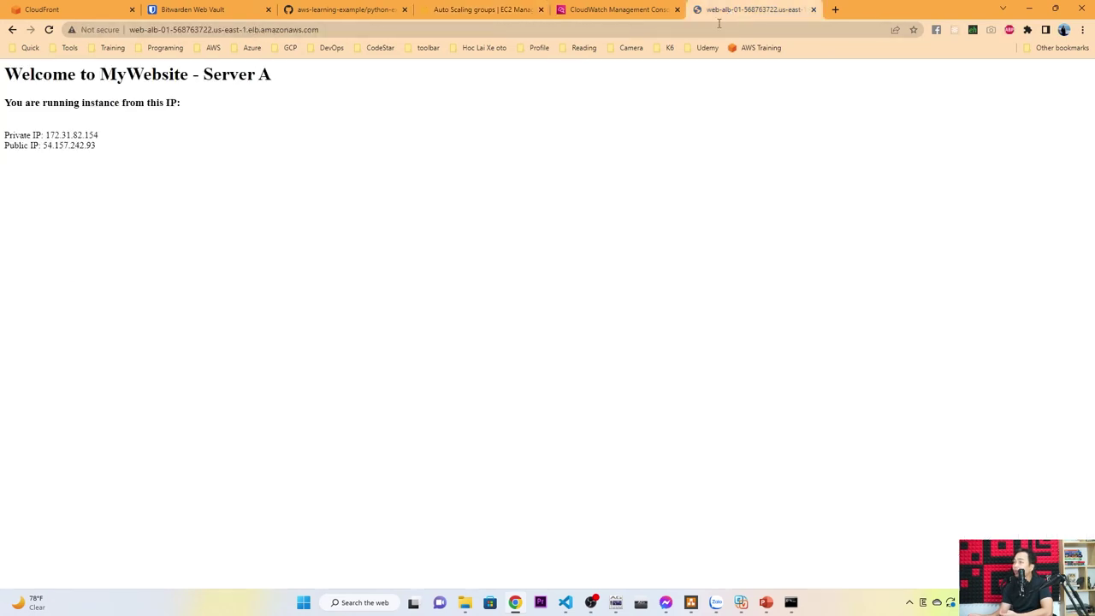
pyautogui.moveTo(112, 159); pyautogui.dragTo(17, 68)
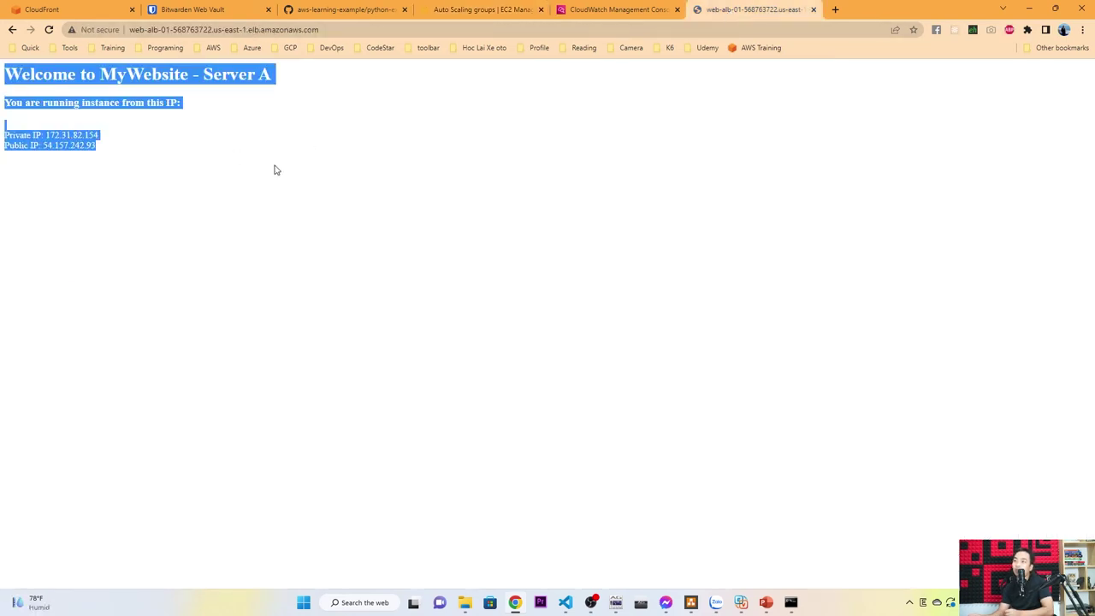
pyautogui.scroll(6, 274, 170)
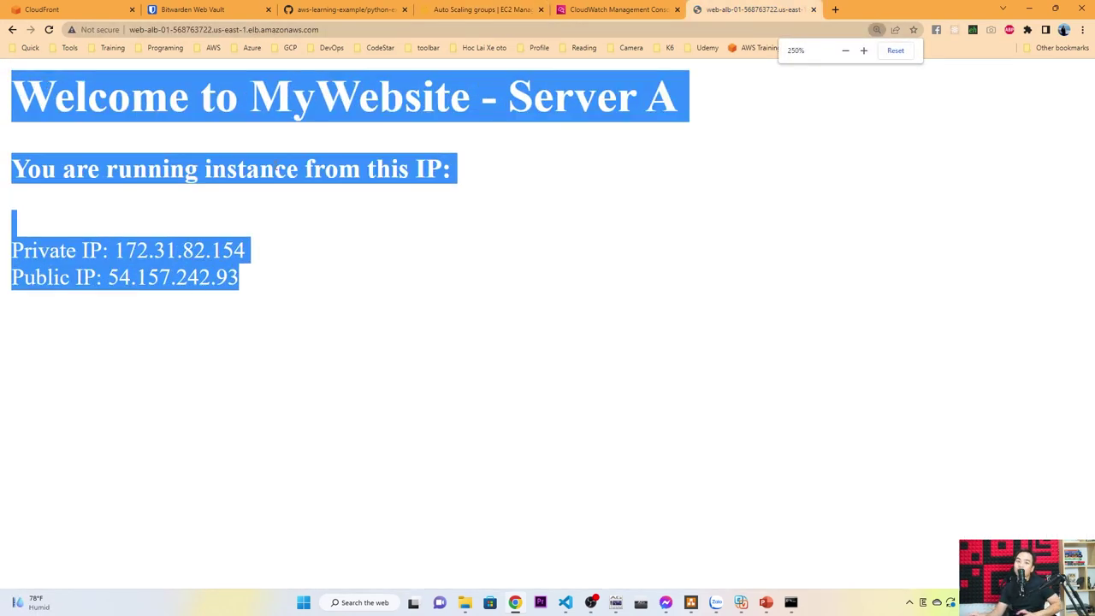
pyautogui.click(456, 214)
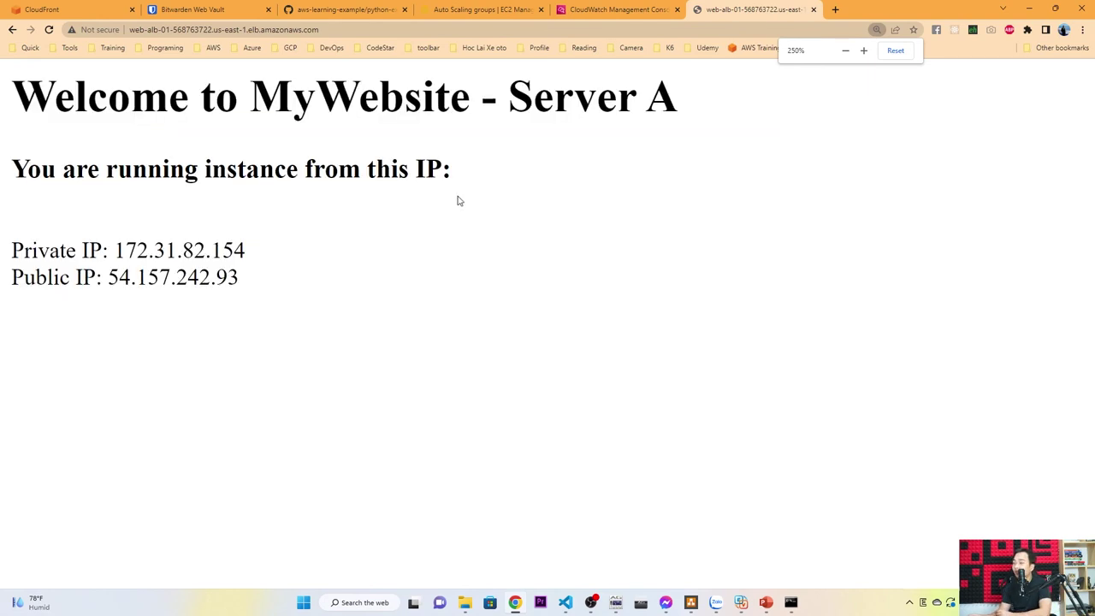
# - Open the EC2 Instances list, check the states of the newest and other active Web-Server instances, and refresh the list
pyautogui.click(460, 11)
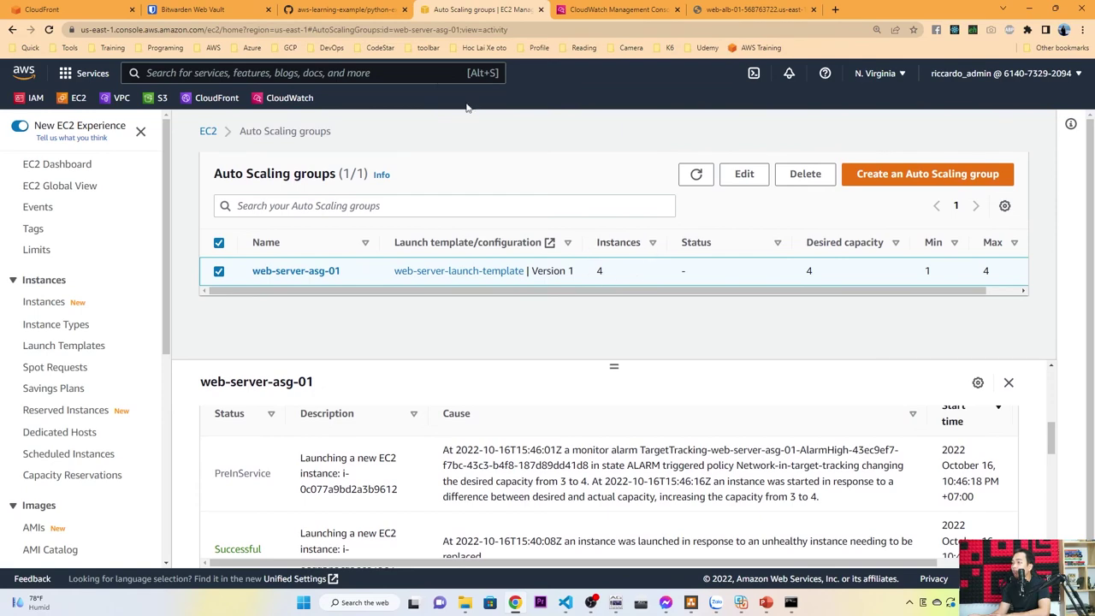
pyautogui.click(51, 302)
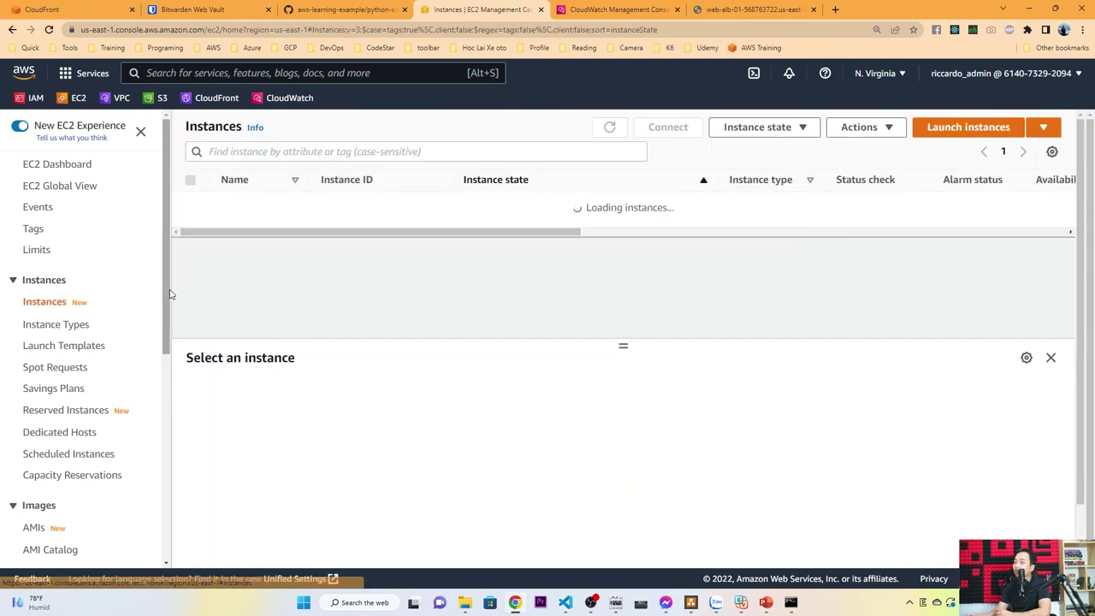
pyautogui.click(610, 129)
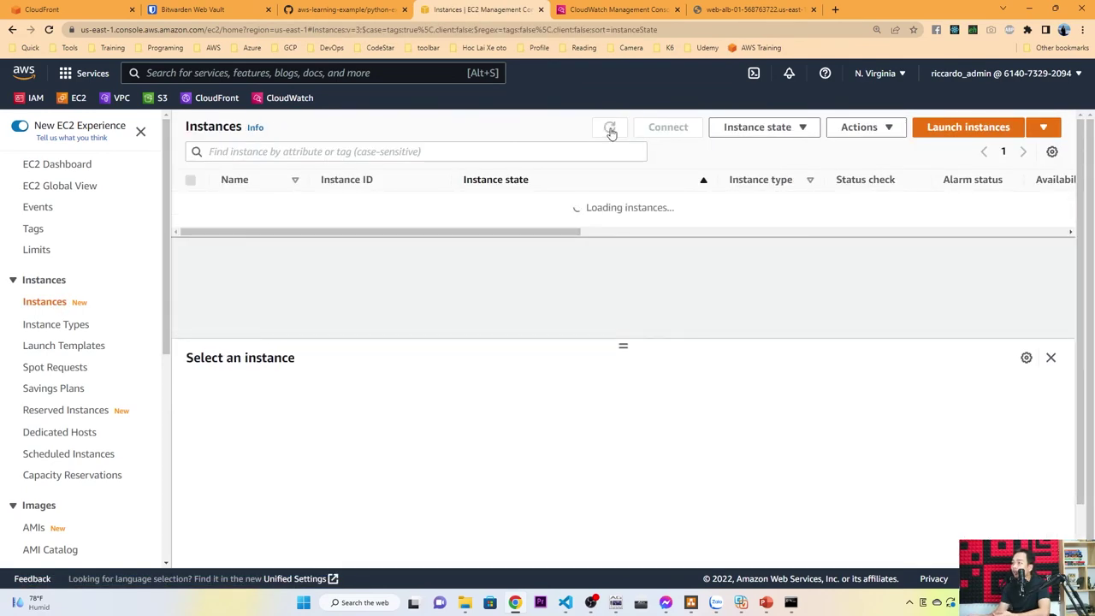
pyautogui.click(537, 209)
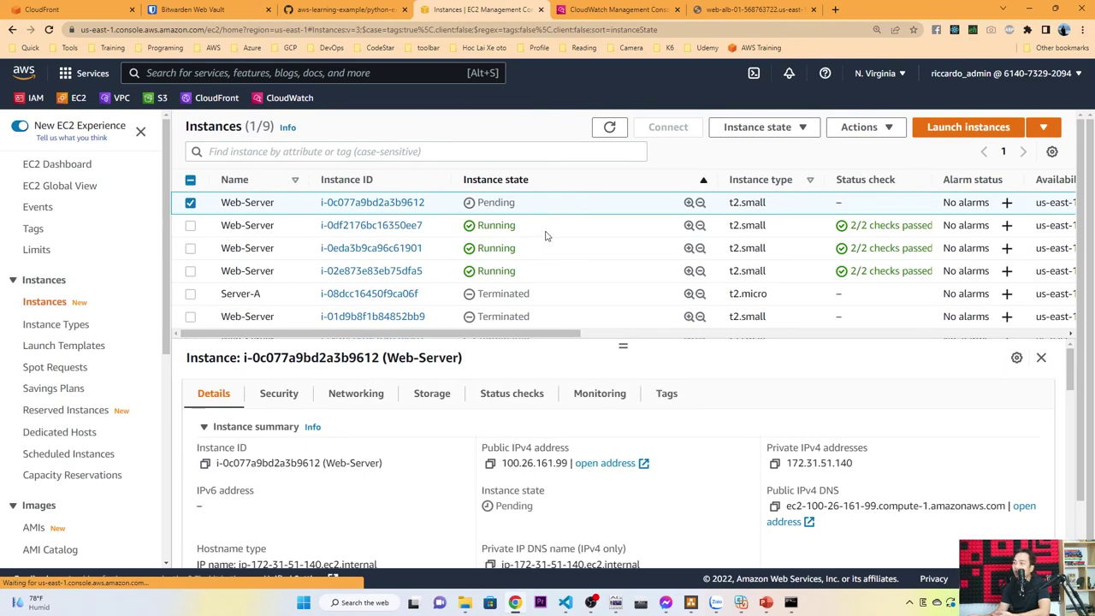
pyautogui.click(548, 270)
pyautogui.click(554, 249)
pyautogui.click(560, 202)
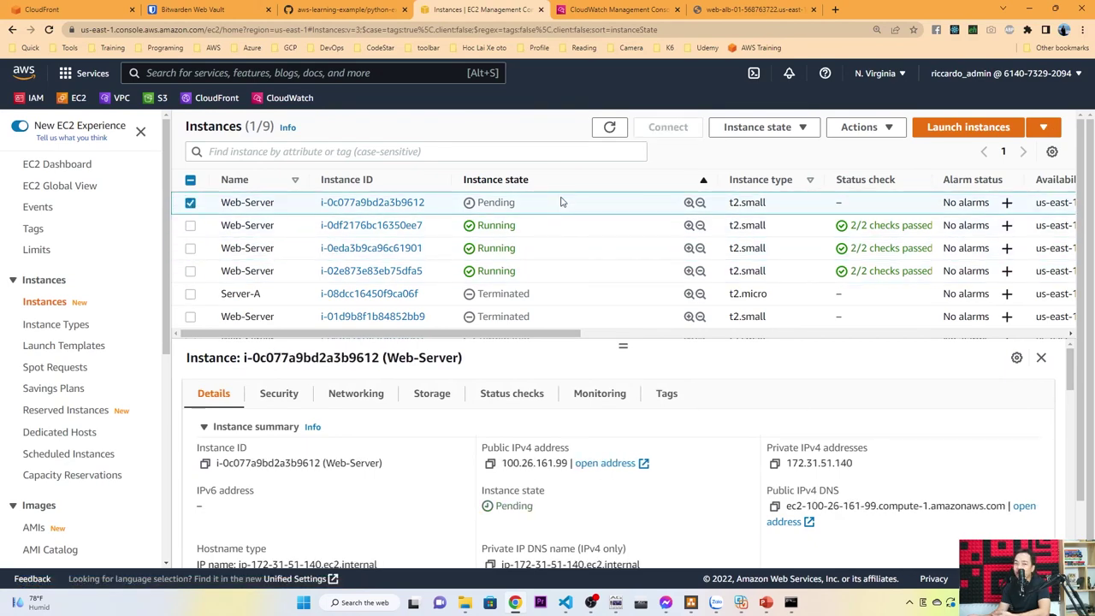
pyautogui.click(606, 130)
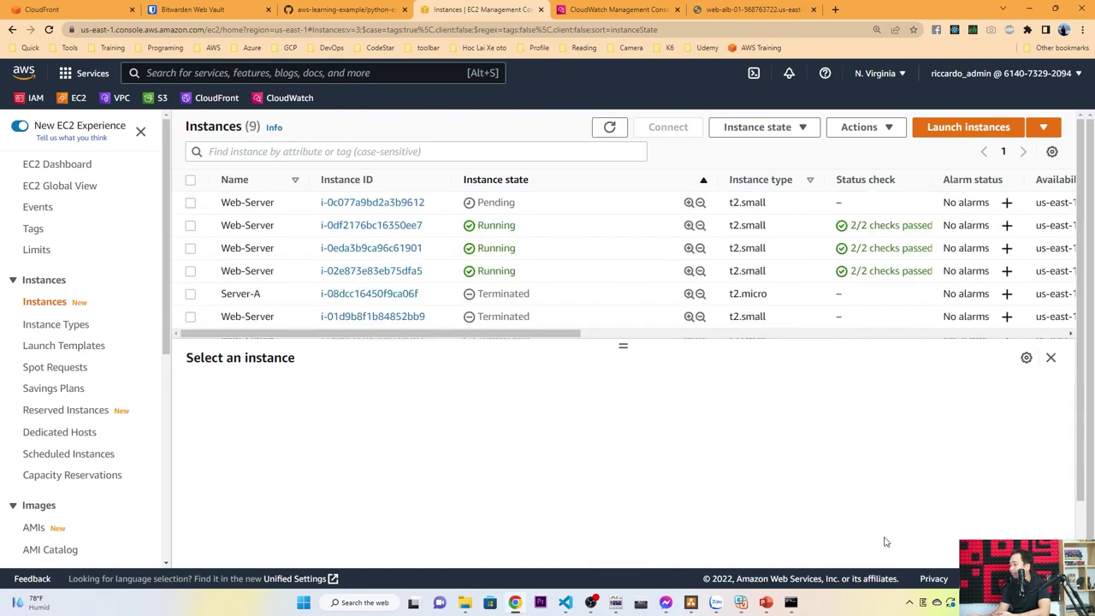
# - Switch to PowerPoint and show slide 31, the Lab2 Auto Scaling task list, to review the remaining exercises
pyautogui.click(766, 602)
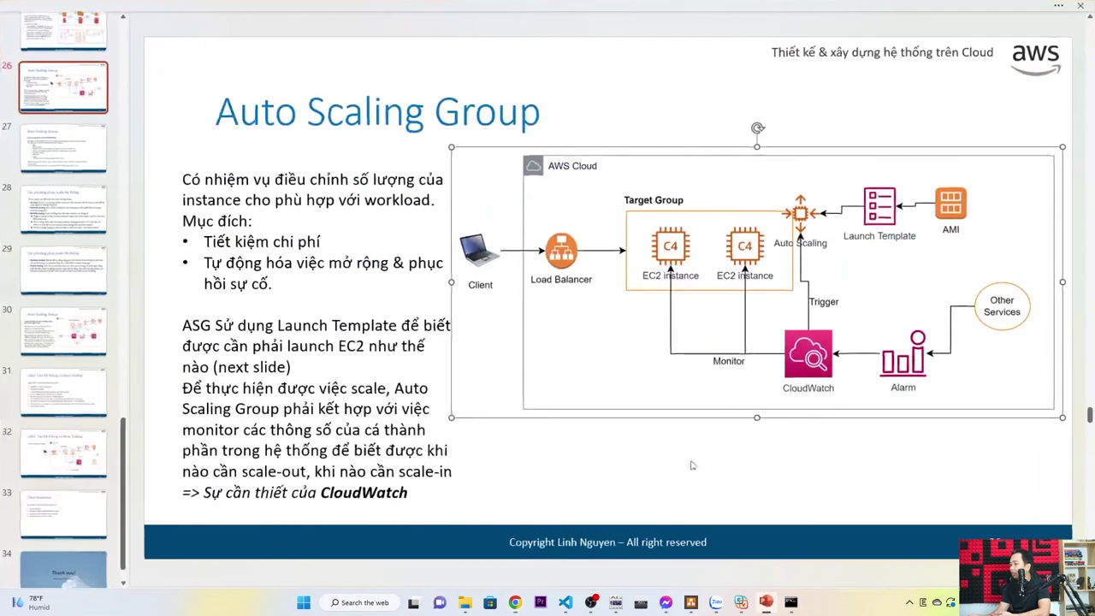
pyautogui.scroll(-1, 86, 389)
pyautogui.click(72, 381)
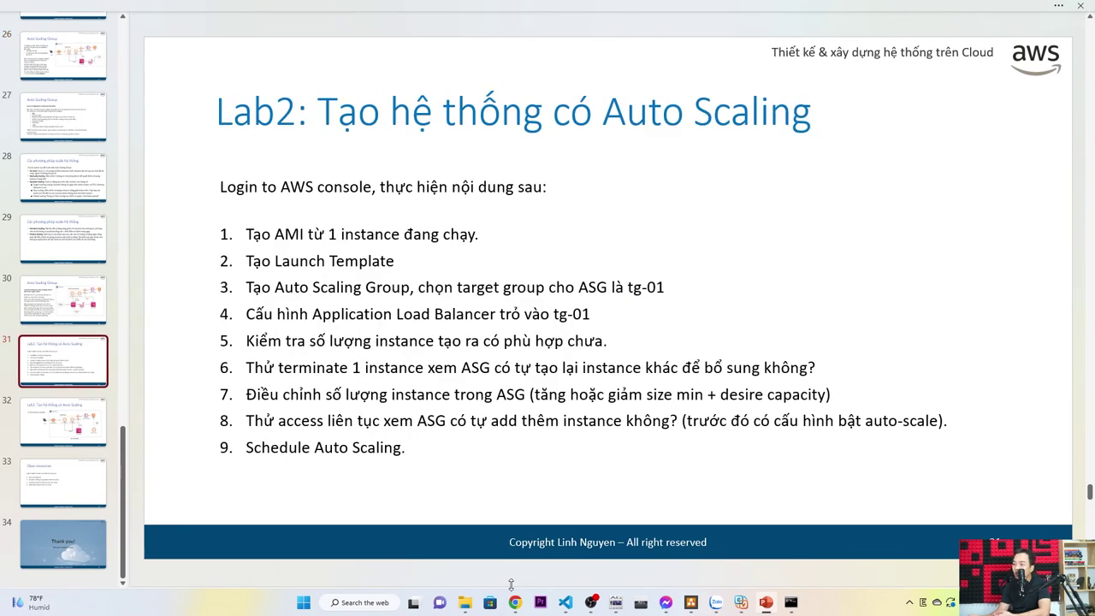
# - Return to the browser and inspect the Server-A entry and the Web-Server entry below it in the EC2 Instances list
pyautogui.click(515, 602)
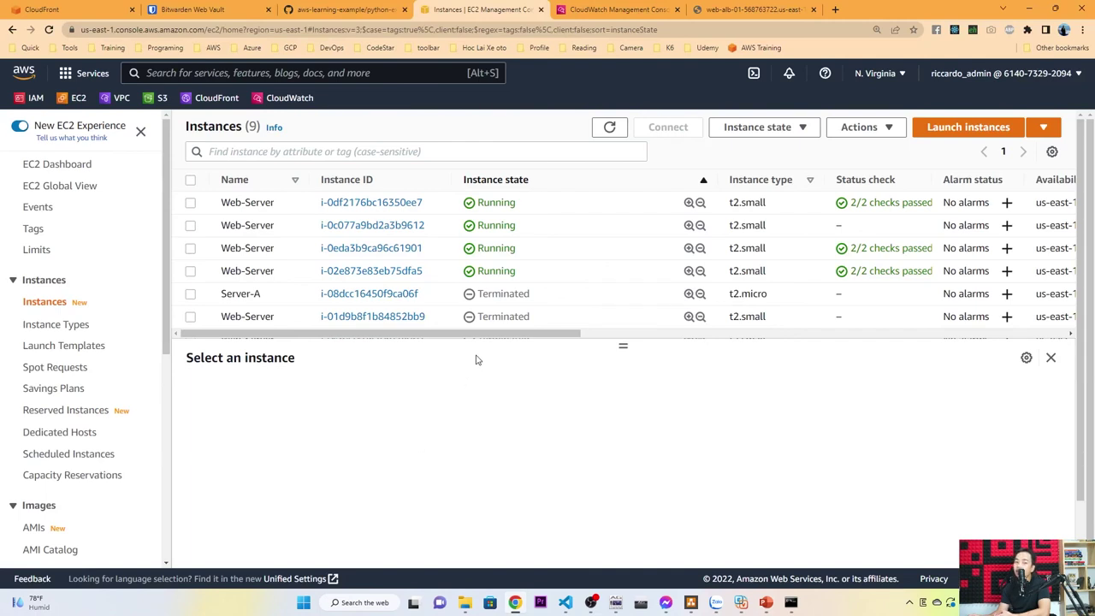
pyautogui.click(593, 318)
pyautogui.click(593, 299)
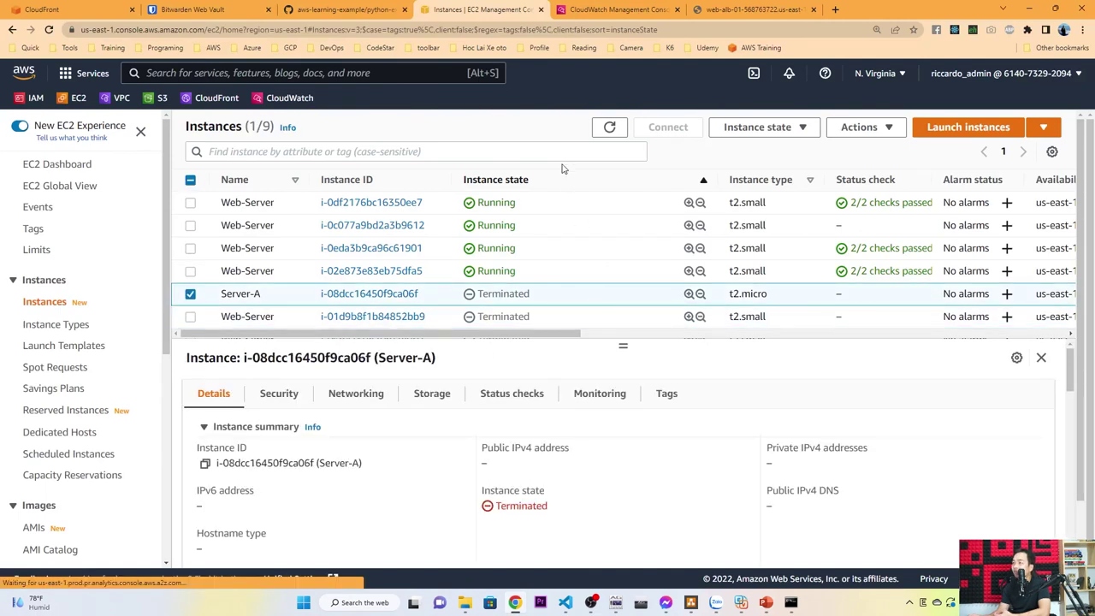
pyautogui.click(342, 9)
pyautogui.click(505, 10)
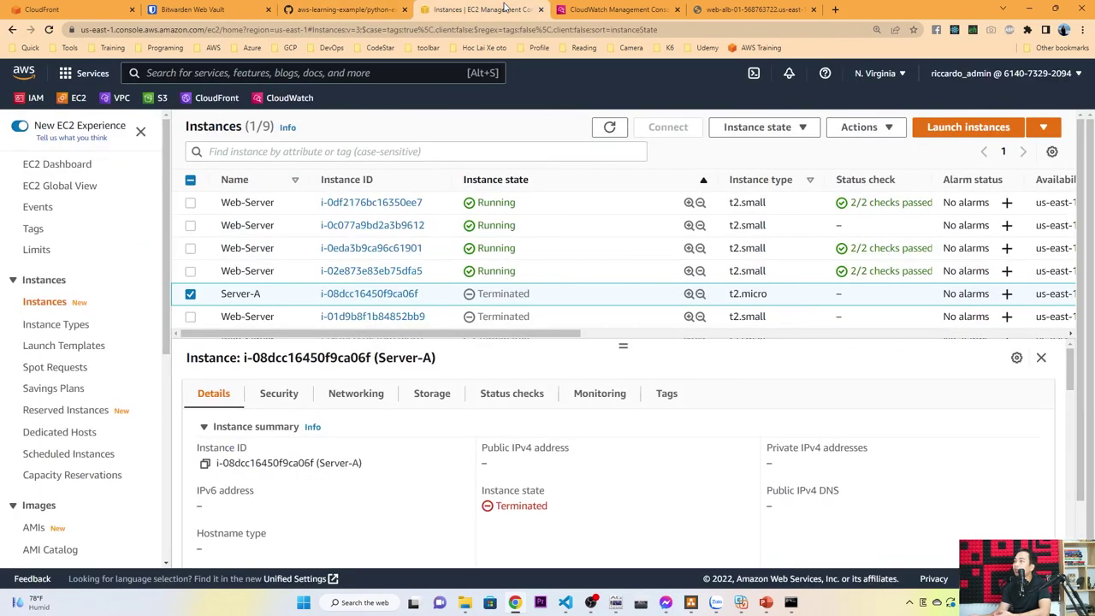
# - Open the Auto Scaling groups page and display the automatic scaling settings of web-server-asg-01
pyautogui.scroll(-5, 81, 410)
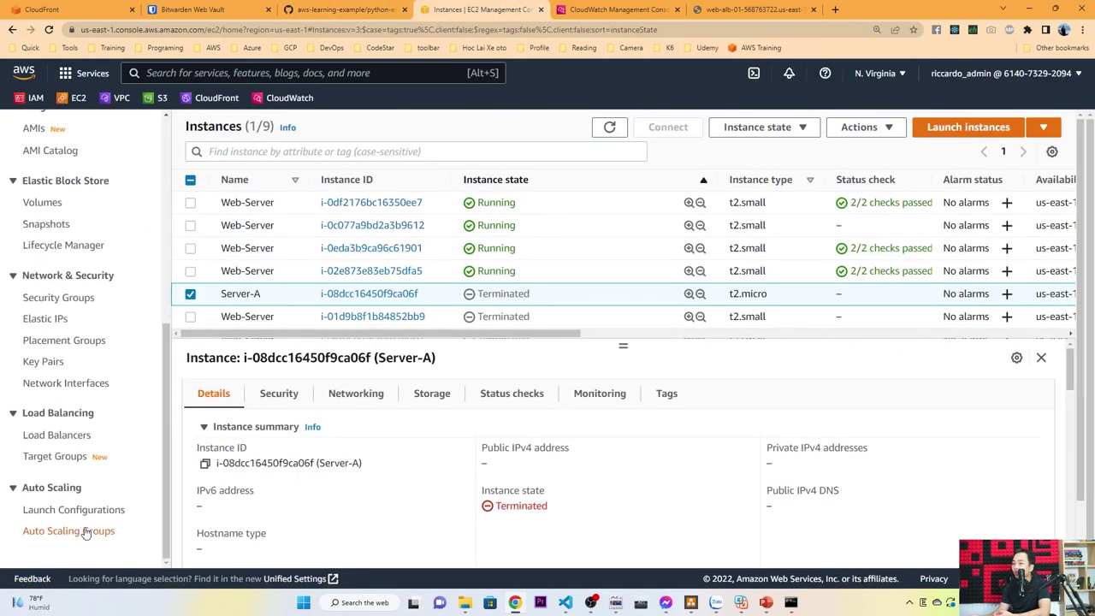
pyautogui.click(78, 531)
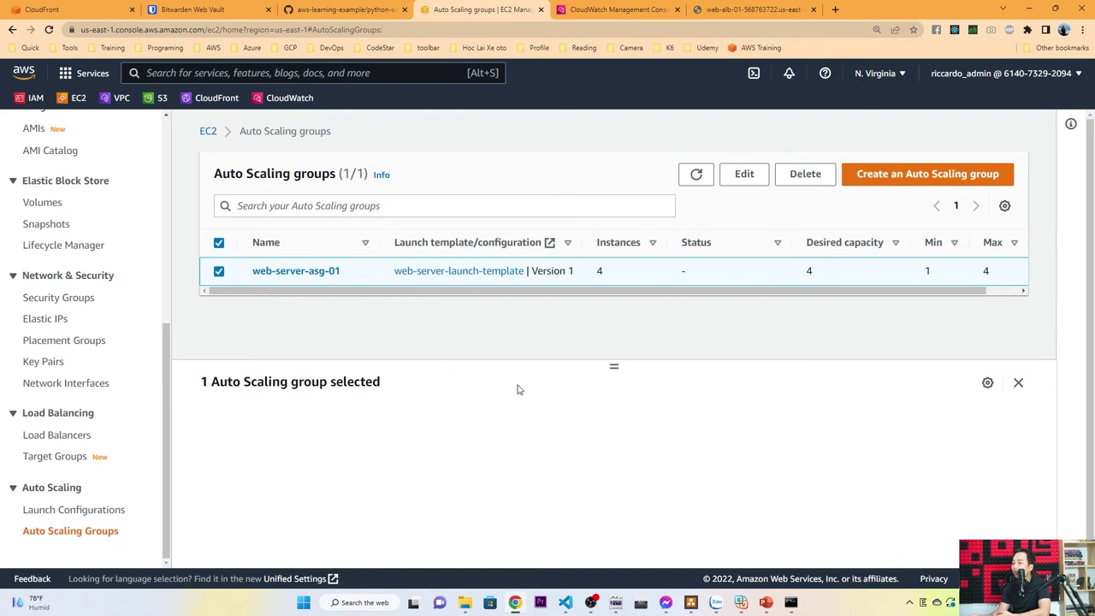
pyautogui.moveTo(614, 366)
pyautogui.mouseDown()
pyautogui.moveTo(614, 330)
pyautogui.moveTo(619, 377)
pyautogui.mouseUp()
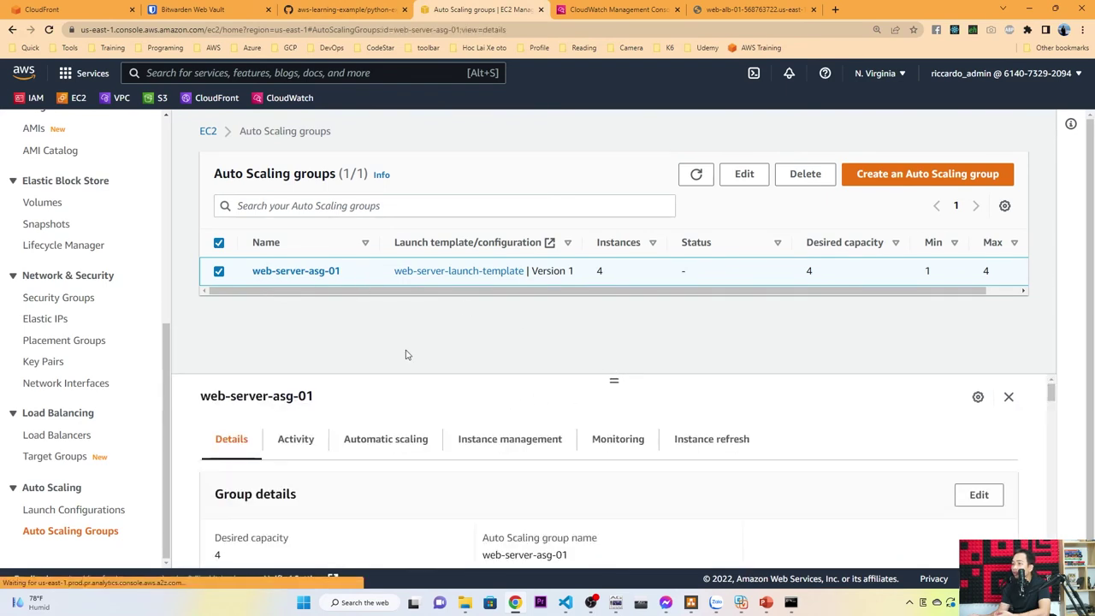
pyautogui.click(416, 445)
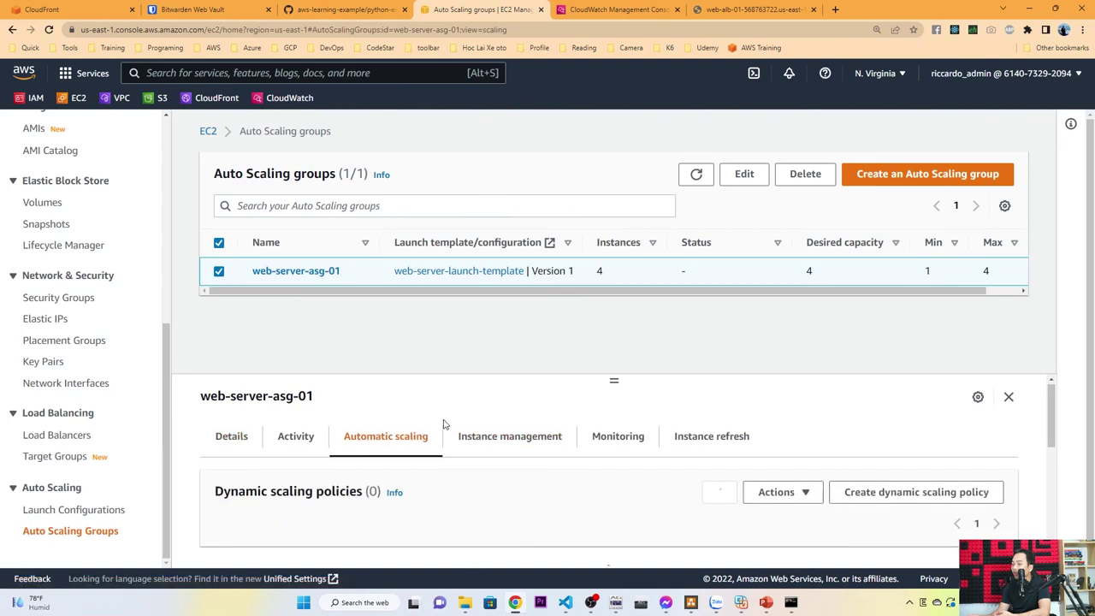
# - Examine the Network-in-target-tracking policy listed under web-server-asg-01's dynamic scaling policies
pyautogui.scroll(-5, 445, 422)
pyautogui.scroll(3, 443, 424)
pyautogui.scroll(2, 444, 423)
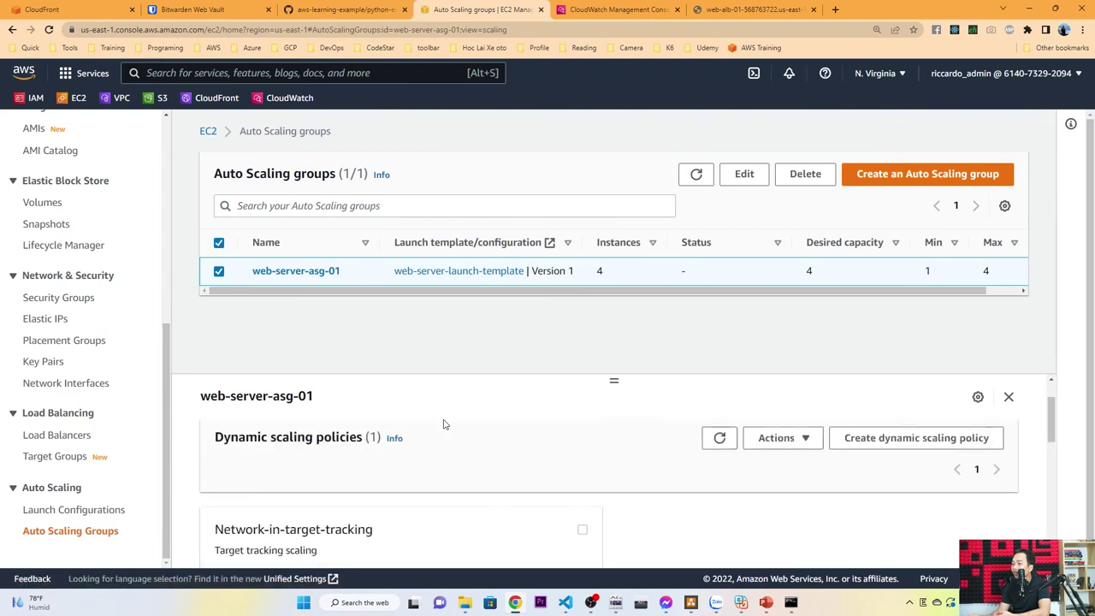
pyautogui.scroll(-1, 442, 422)
pyautogui.moveTo(265, 466); pyautogui.dragTo(420, 479)
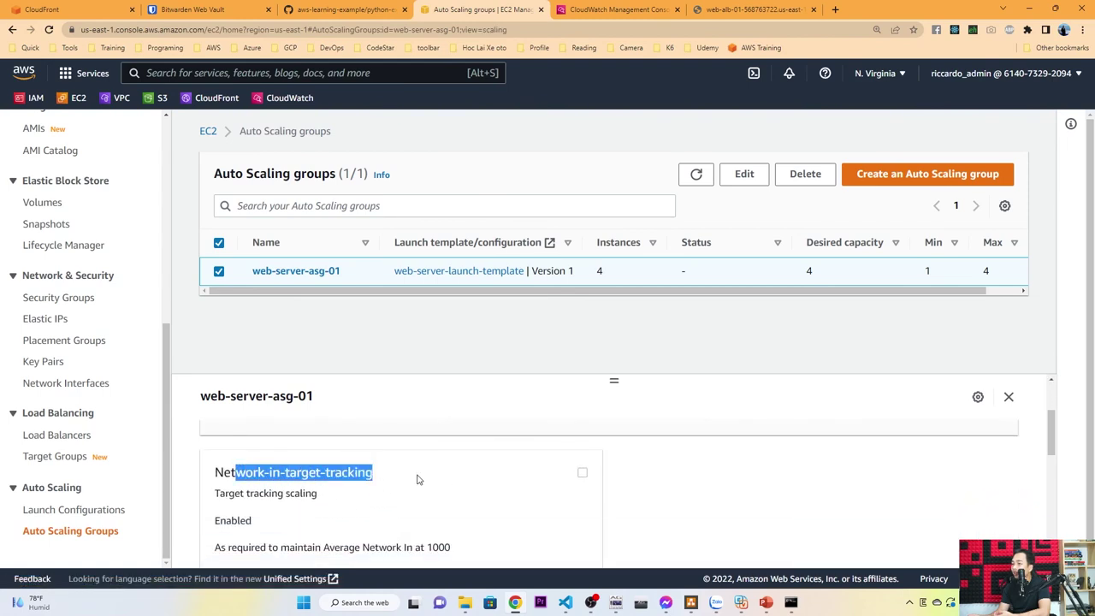
pyautogui.click(508, 487)
# - Enlarge the group's details pane and view the Network-in-target-tracking policy's edit form, leaving it without changes
pyautogui.click(582, 474)
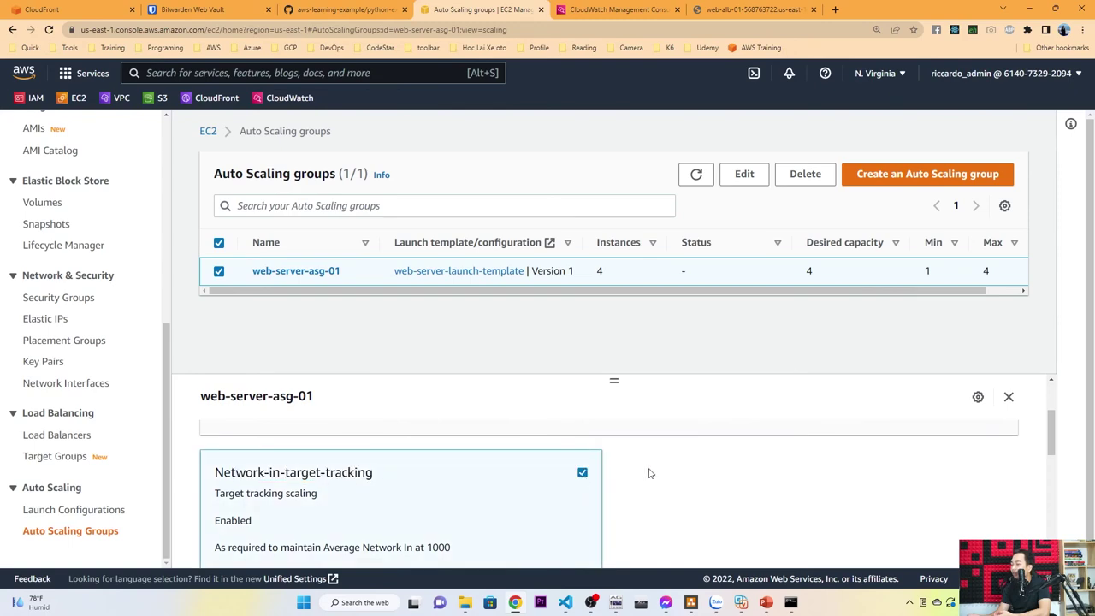
pyautogui.scroll(-1, 648, 466)
pyautogui.hotkey('ctrl', '-')
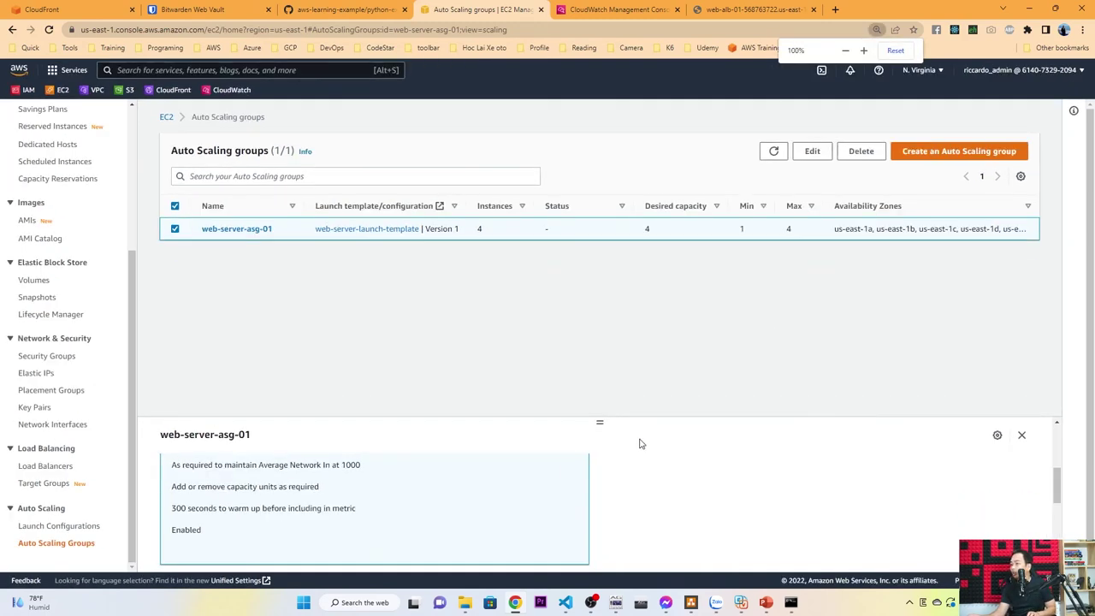
pyautogui.moveTo(599, 420); pyautogui.dragTo(600, 283)
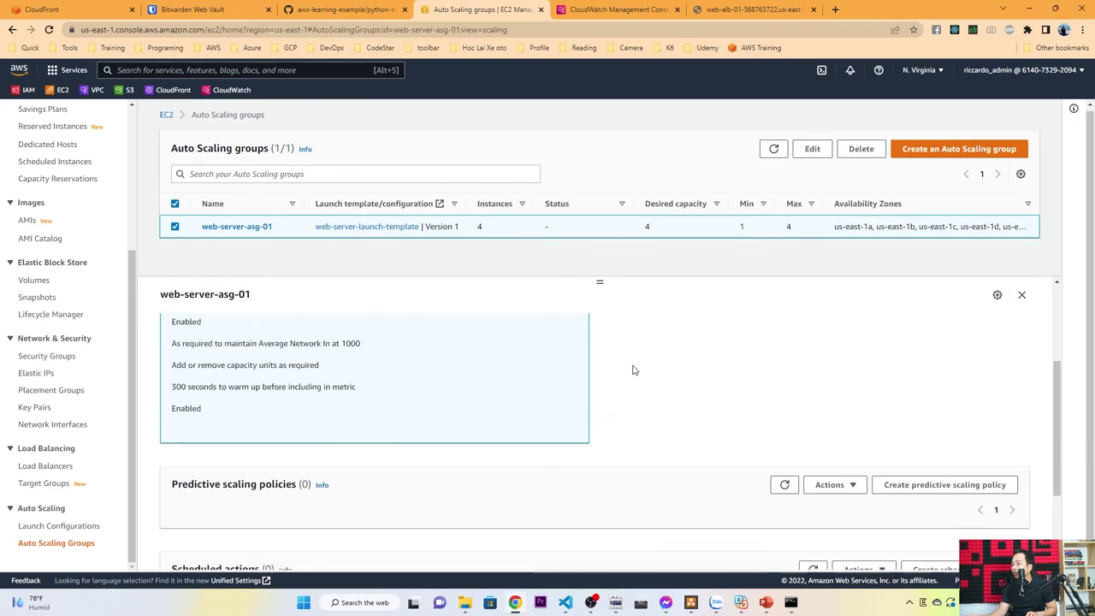
pyautogui.scroll(3, 635, 372)
pyautogui.click(854, 375)
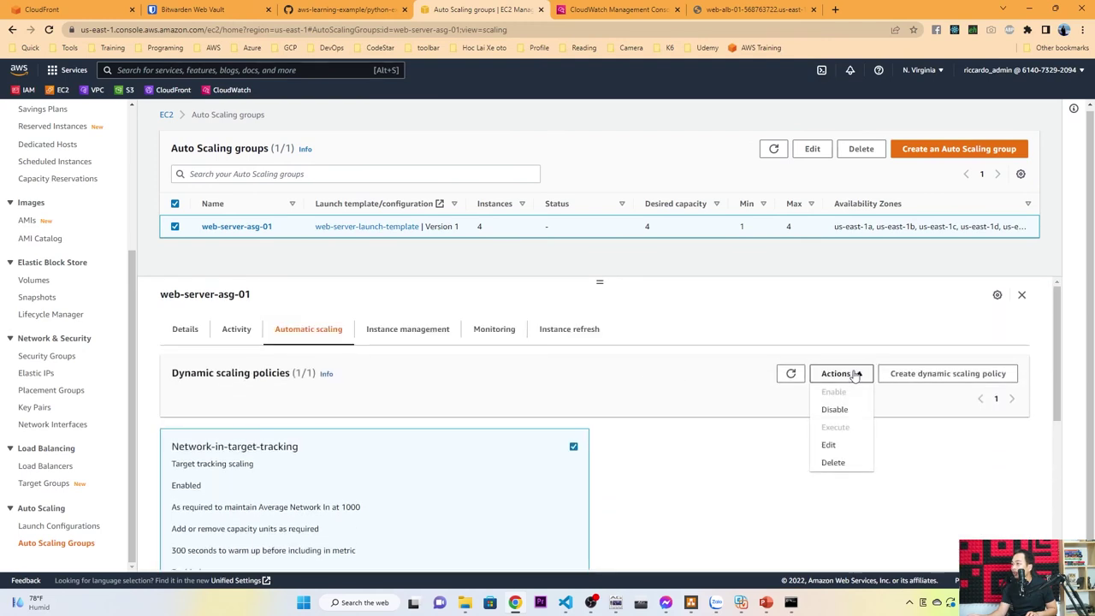
pyautogui.click(830, 446)
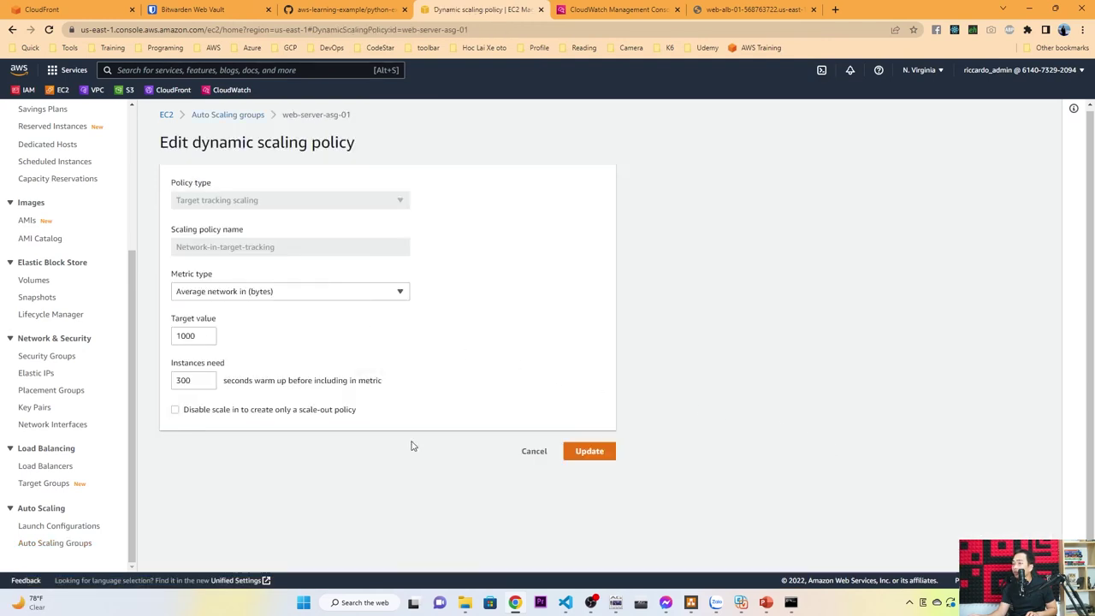
pyautogui.click(535, 453)
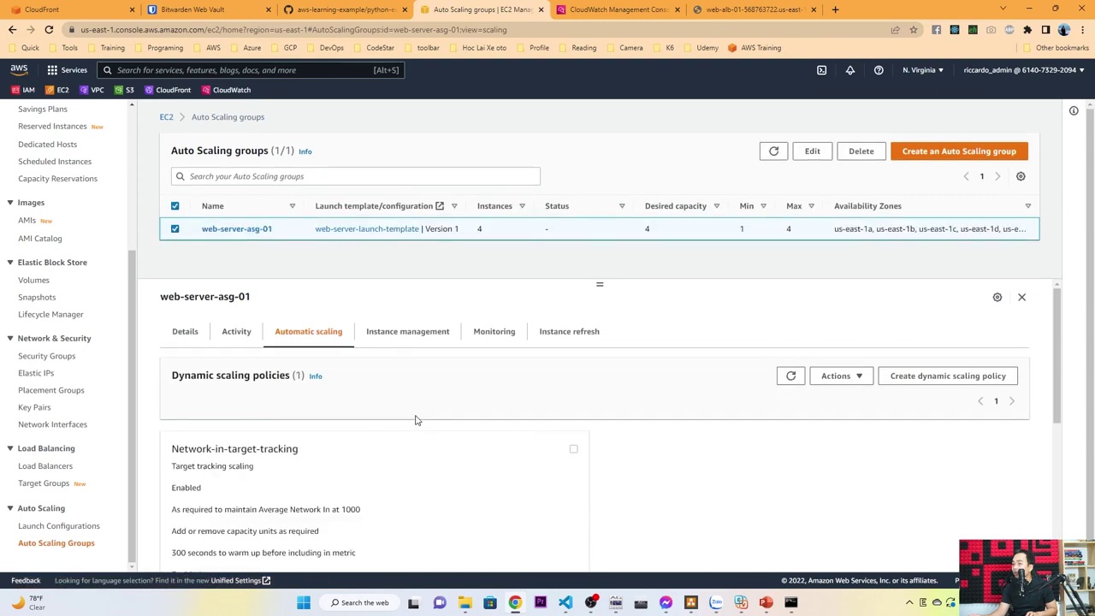
# - Disable the Network-in-target-tracking dynamic scaling policy of web-server-asg-01
pyautogui.click(574, 463)
pyautogui.click(839, 375)
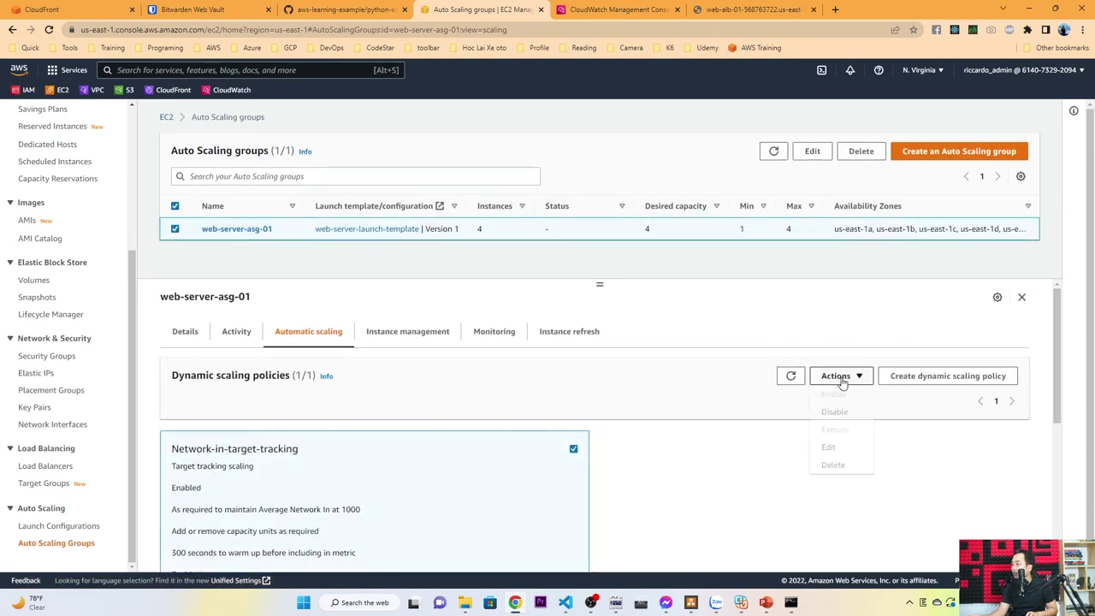
pyautogui.click(784, 418)
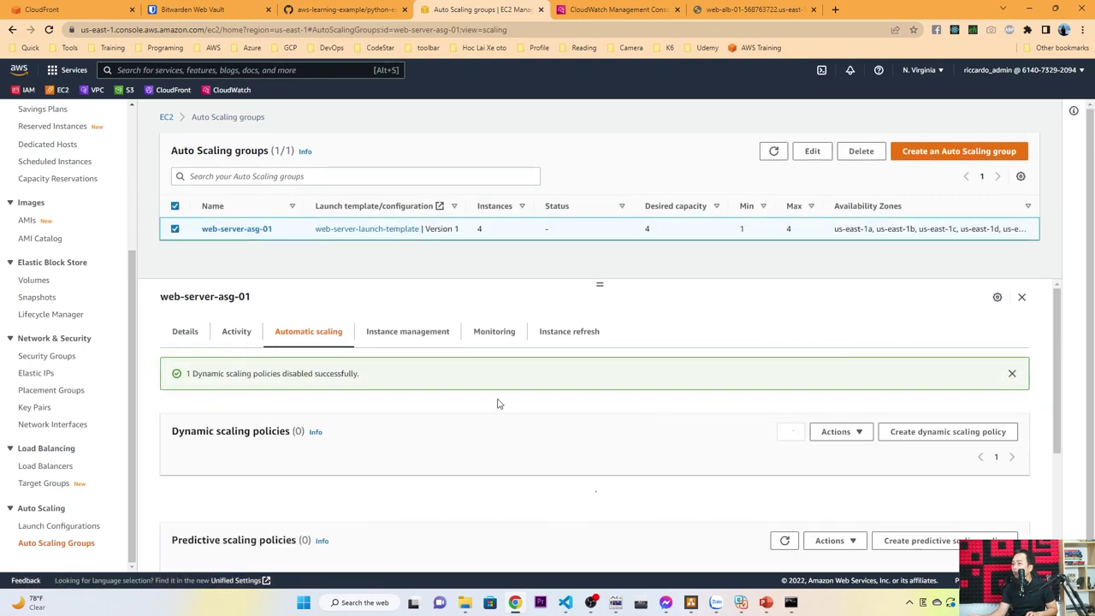
# - Delete the Network-in-target-tracking dynamic scaling policy from web-server-asg-01 and confirm the deletion
pyautogui.scroll(-2, 523, 393)
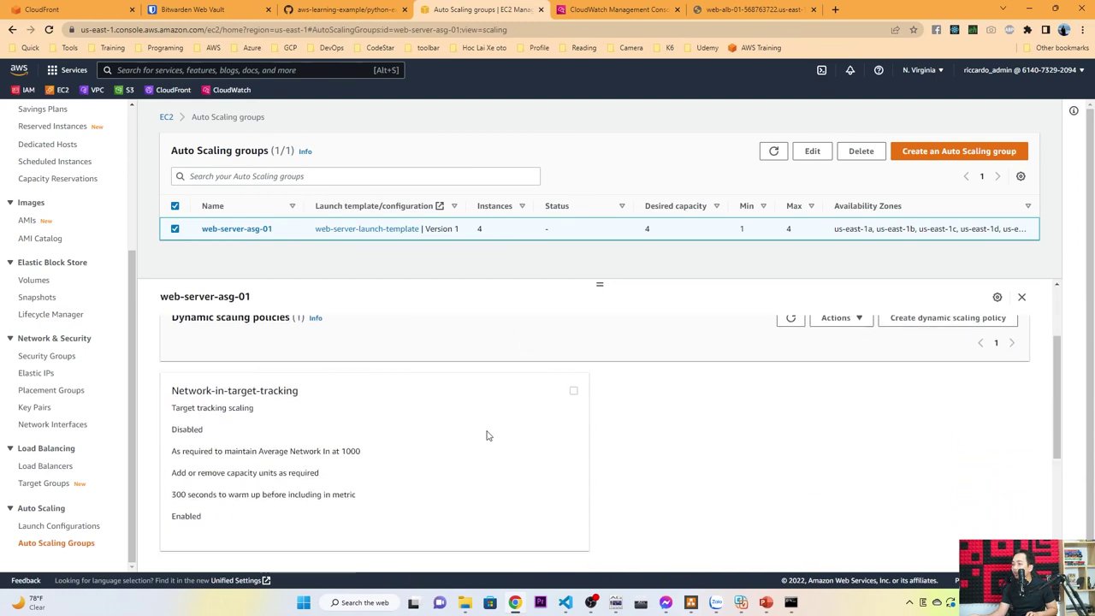
pyautogui.click(573, 392)
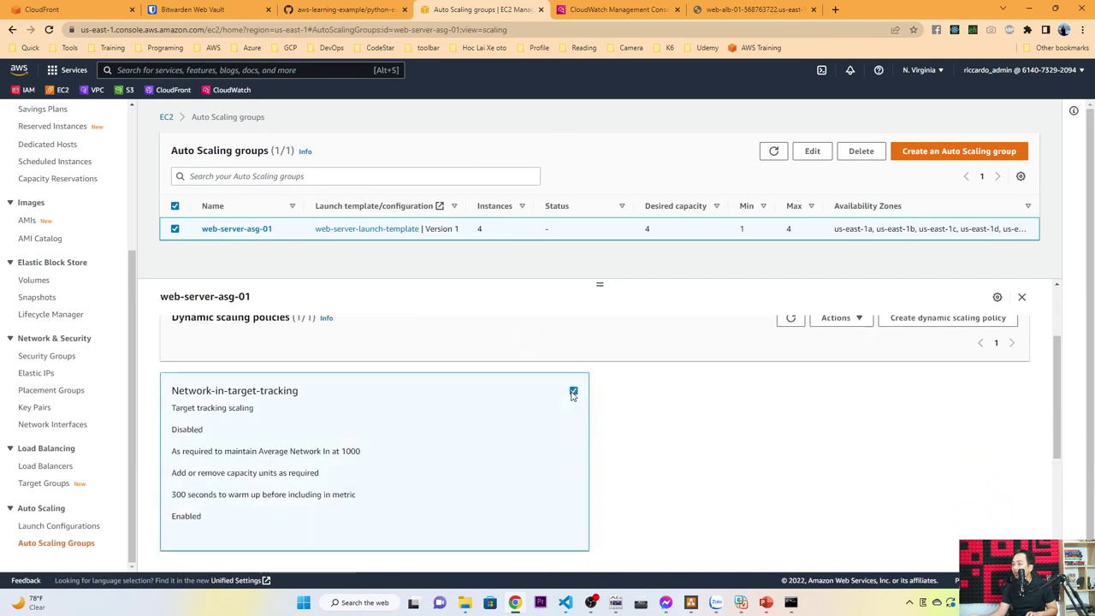
pyautogui.click(856, 320)
pyautogui.click(838, 411)
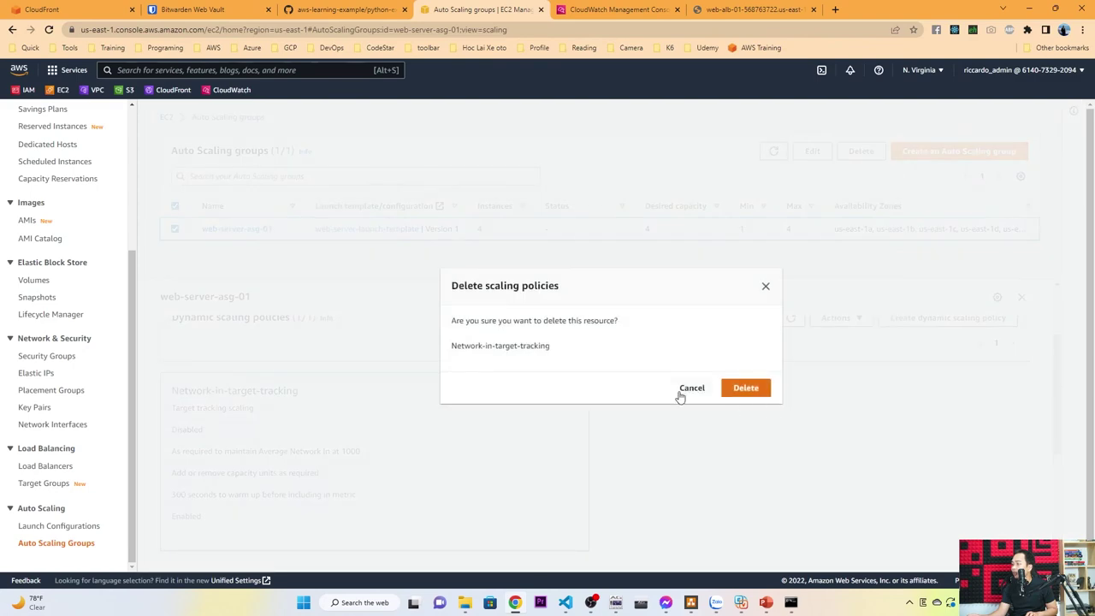
pyautogui.click(745, 388)
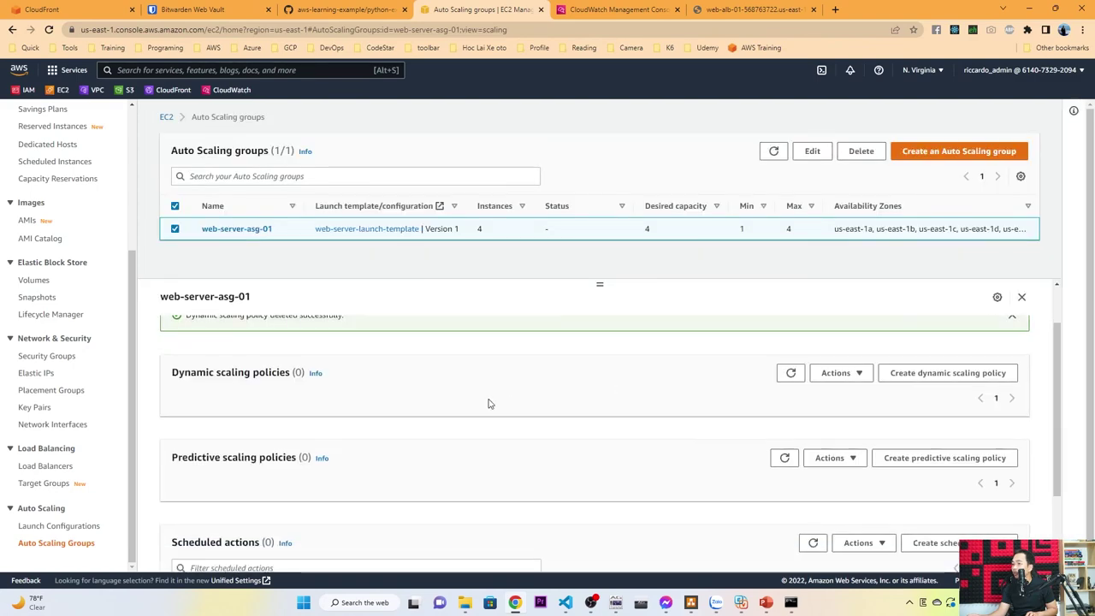
# - Start a new scheduled action for web-server-asg-01 and name it Scale-in-test-22h51
pyautogui.scroll(-2, 488, 403)
pyautogui.scroll(2, 489, 403)
pyautogui.scroll(-3, 489, 403)
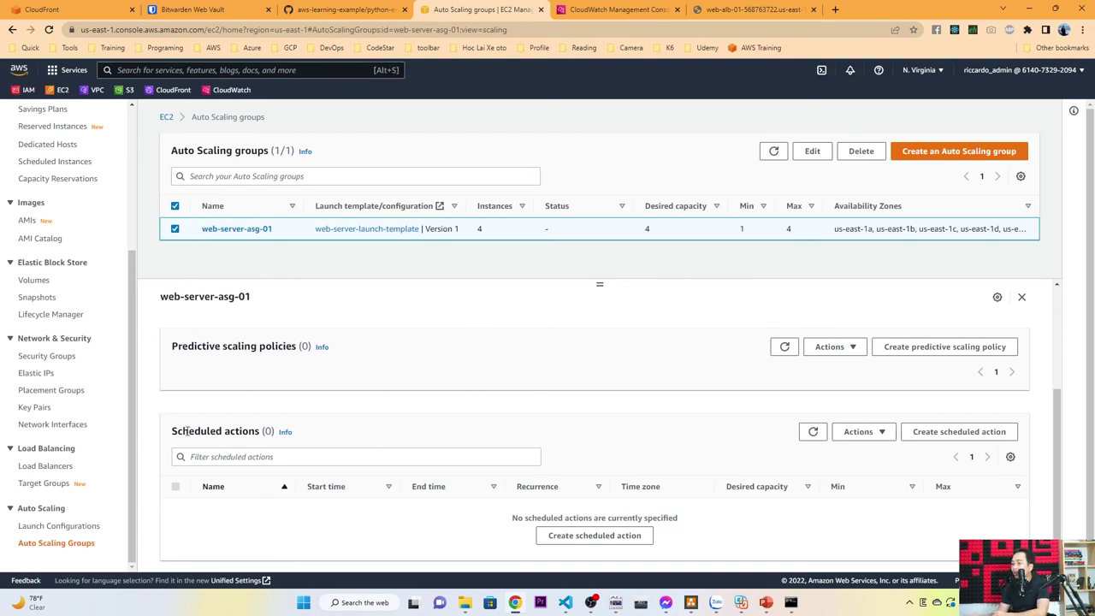
pyautogui.moveTo(175, 429); pyautogui.dragTo(393, 429)
pyautogui.click(444, 424)
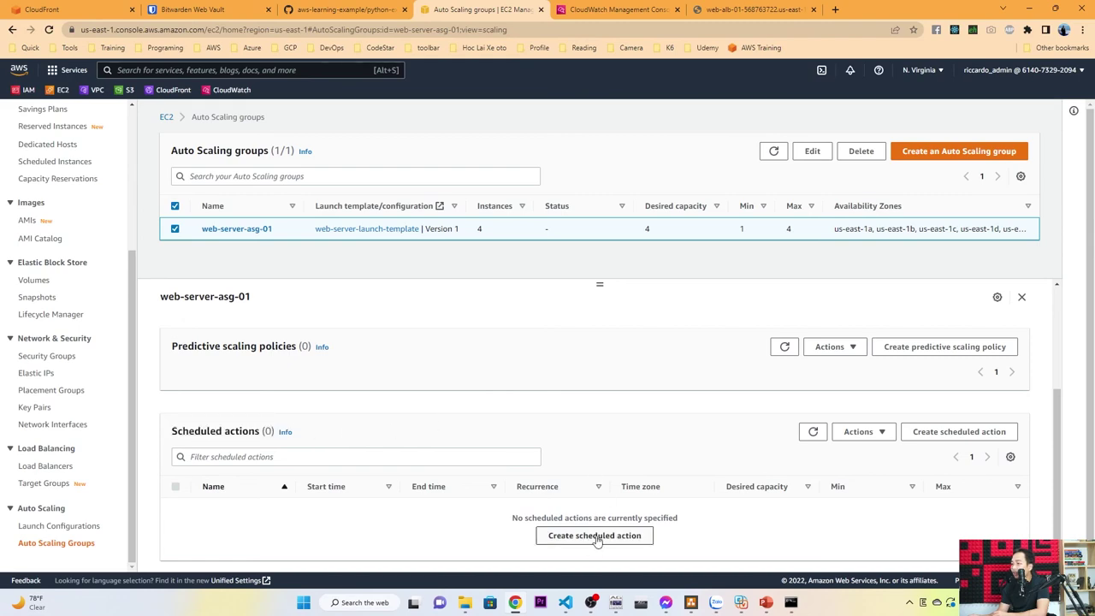
pyautogui.click(596, 536)
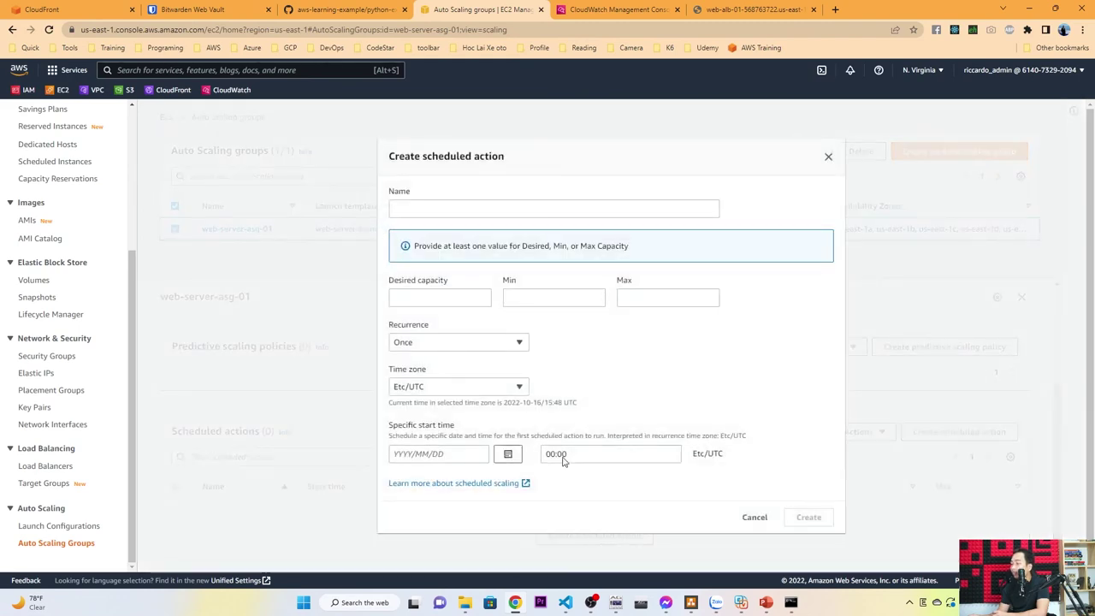
pyautogui.click(450, 212)
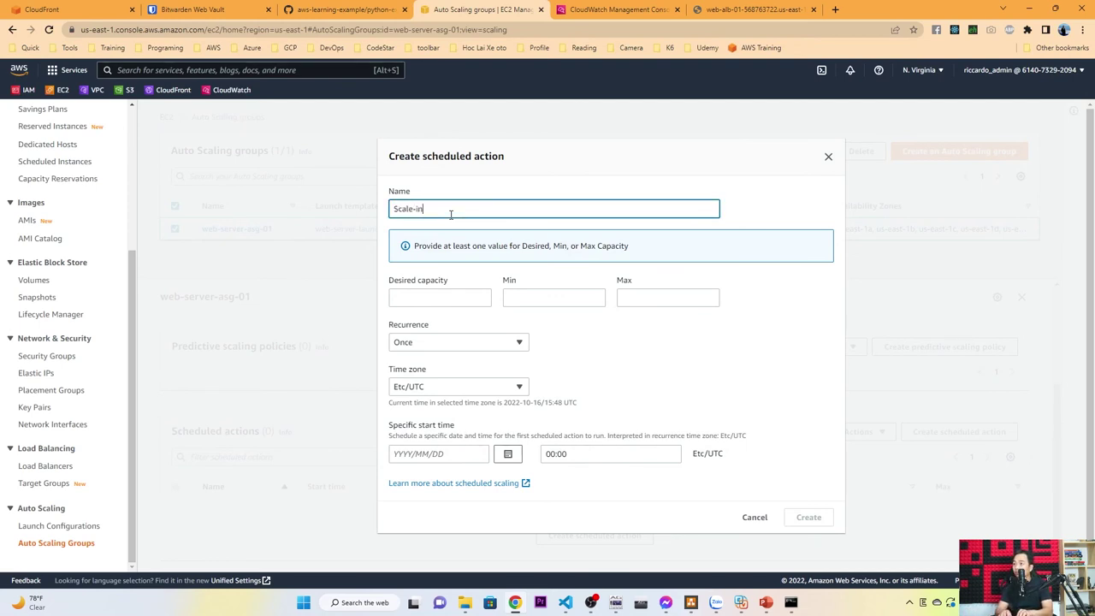
pyautogui.write('test-22h51')
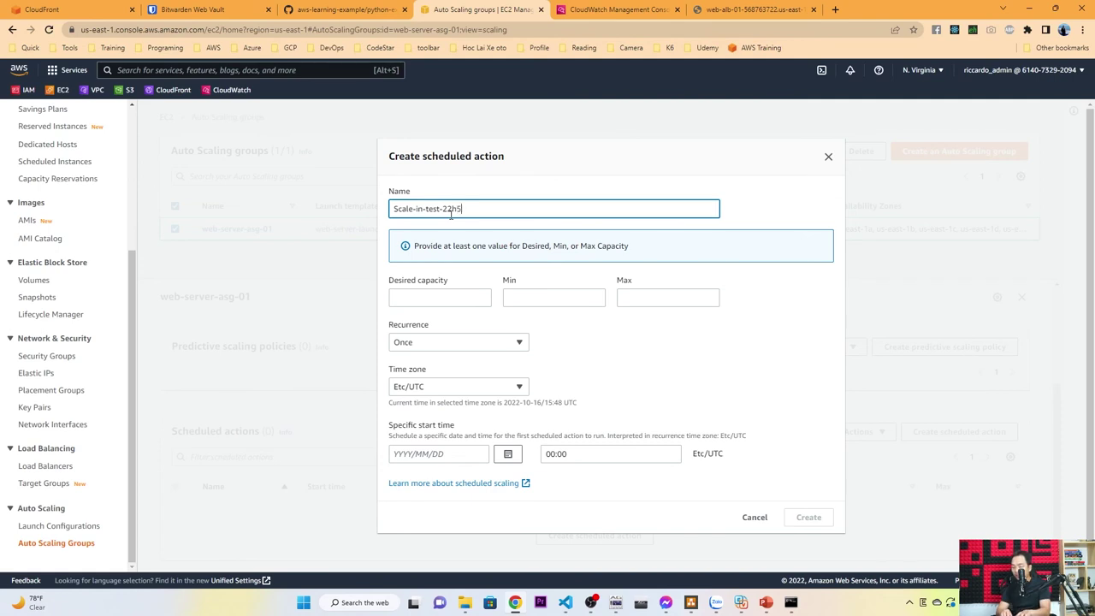
# - Set the scheduled action's desired, minimum and maximum capacity to 1 each and keep its recurrence at Once
pyautogui.click(455, 300)
pyautogui.write('1')
pyautogui.click(668, 296)
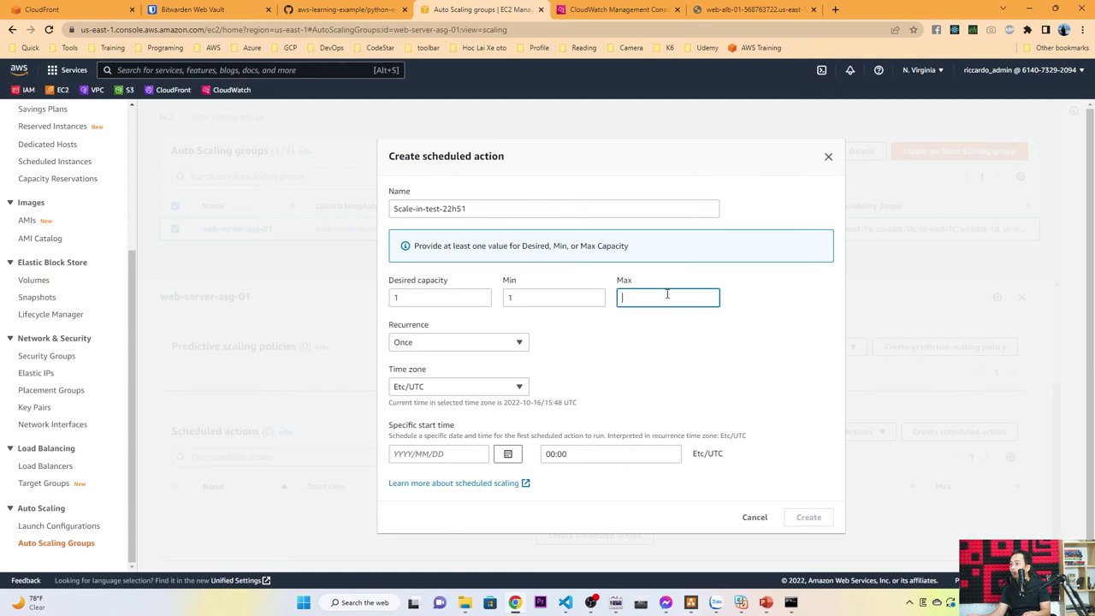
pyautogui.write('1')
pyautogui.click(642, 373)
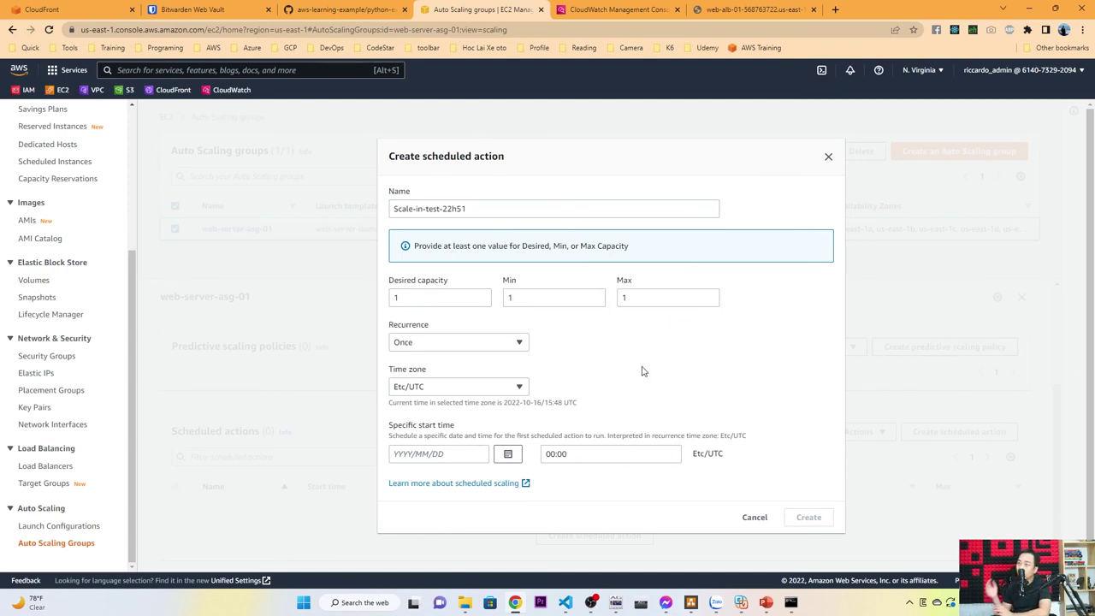
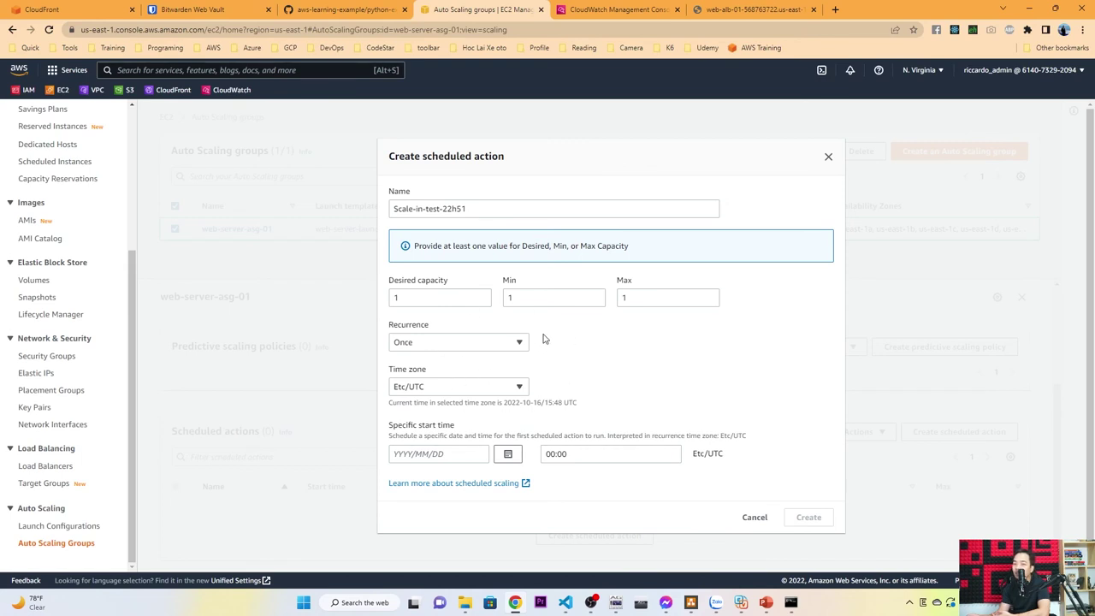
pyautogui.click(489, 345)
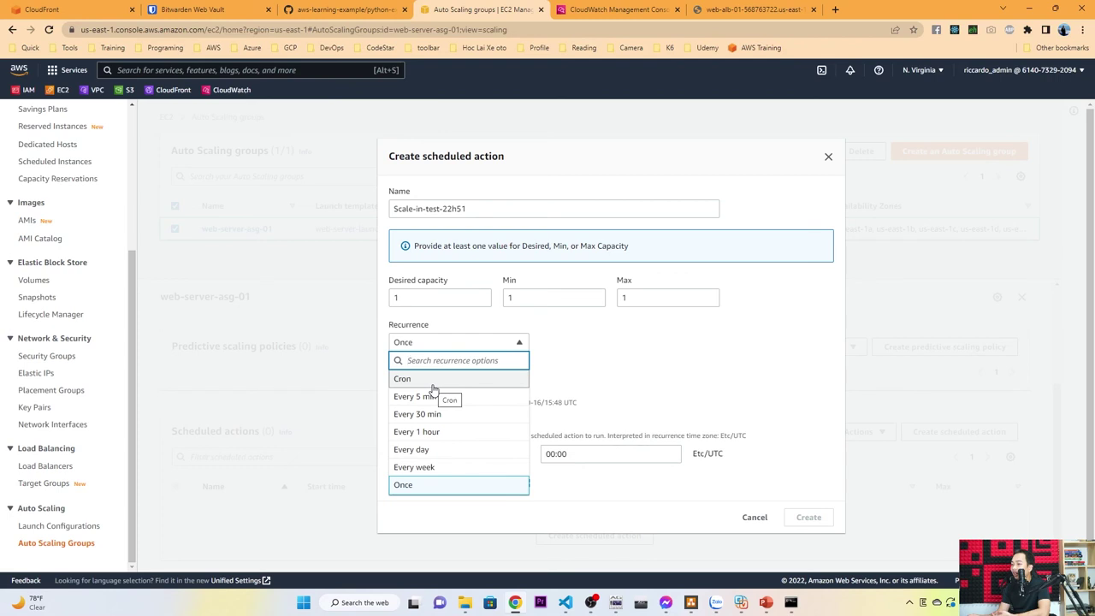
pyautogui.click(435, 485)
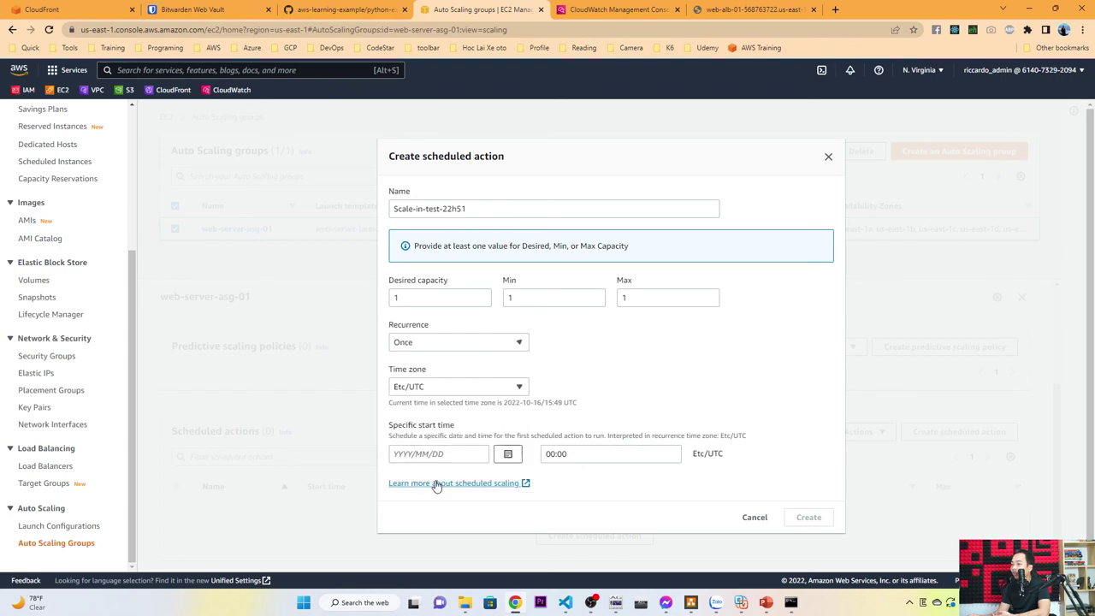
# - Search the time zone list for Asian entries and set the scheduled action's time zone to Asia/Ho_Chi_Minh
pyautogui.click(439, 389)
pyautogui.scroll(-15, 456, 212)
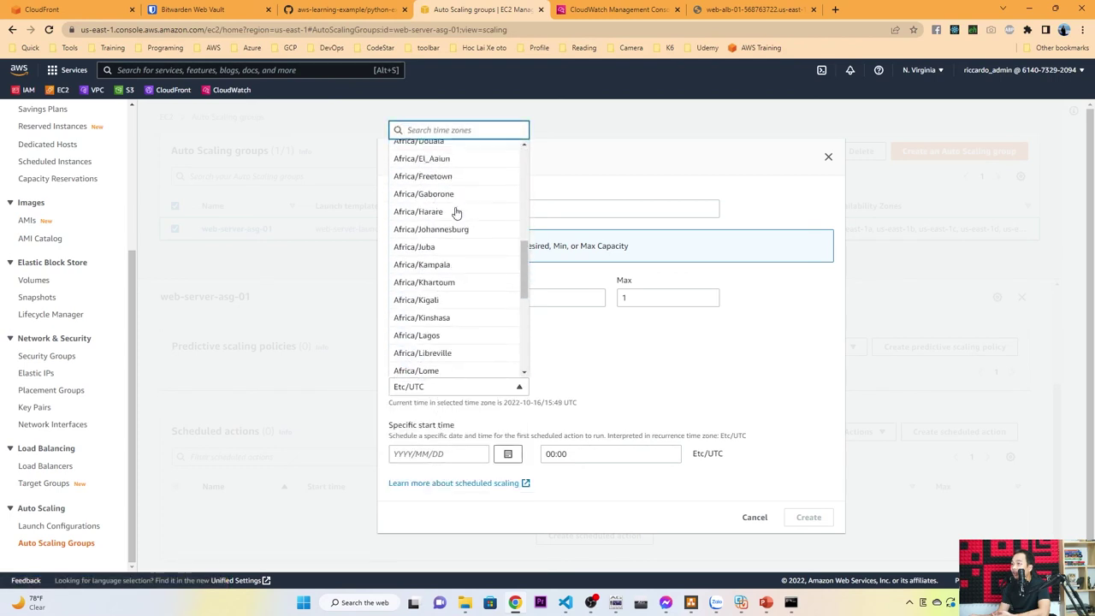
pyautogui.scroll(5, 482, 299)
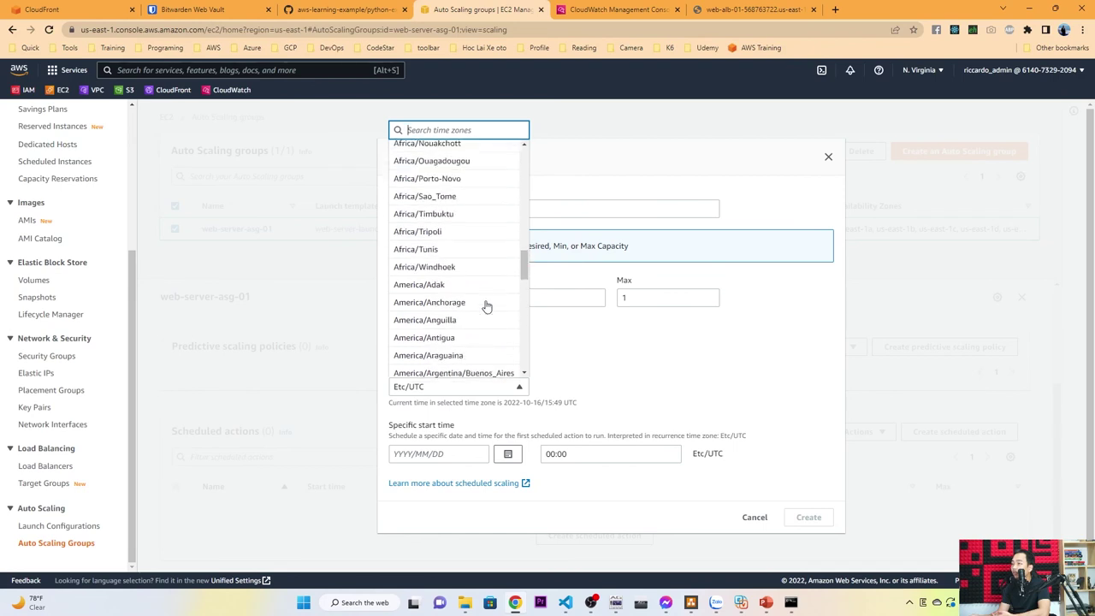
pyautogui.scroll(-6, 486, 306)
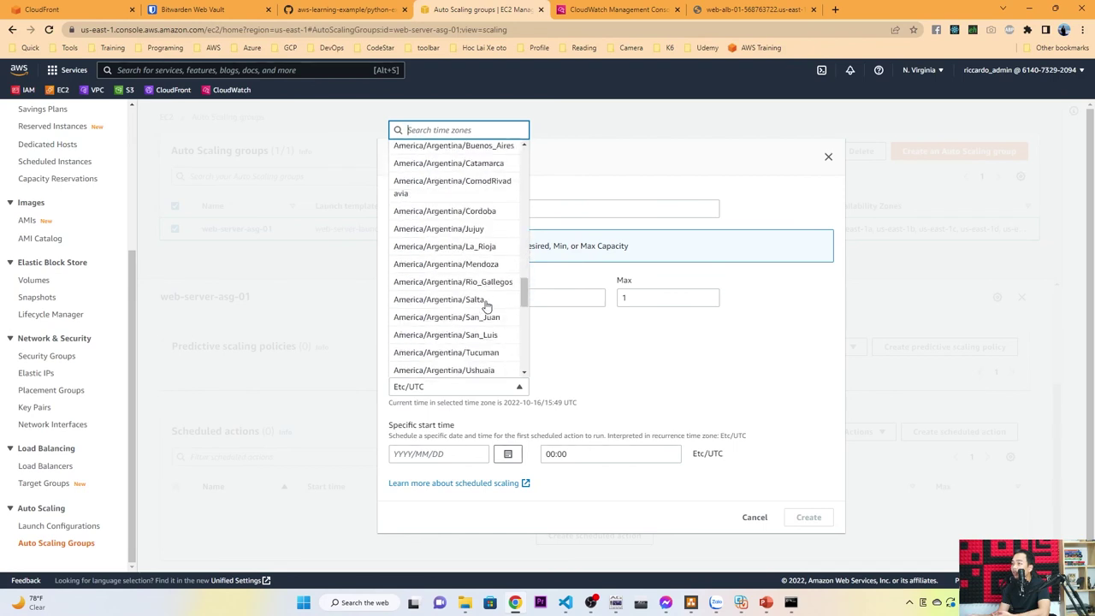
pyautogui.scroll(-10, 486, 306)
pyautogui.moveTo(523, 320); pyautogui.dragTo(524, 344)
pyautogui.write('haoi')
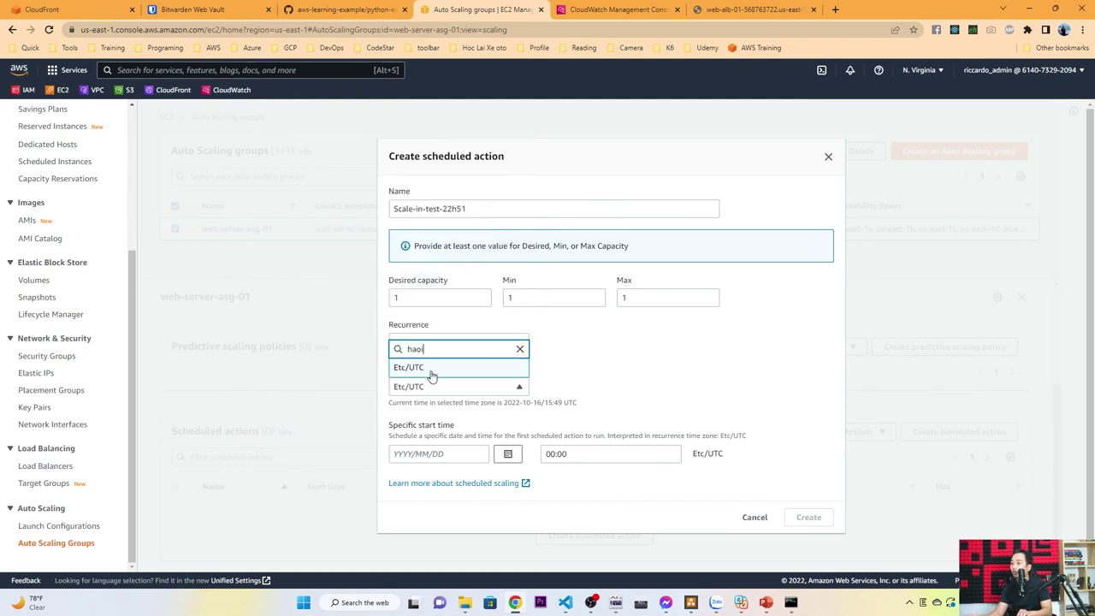
pyautogui.write('no')
pyautogui.press('BackSpace')
pyautogui.press('BackSpace')
pyautogui.press('BackSpace')
pyautogui.write('bank')
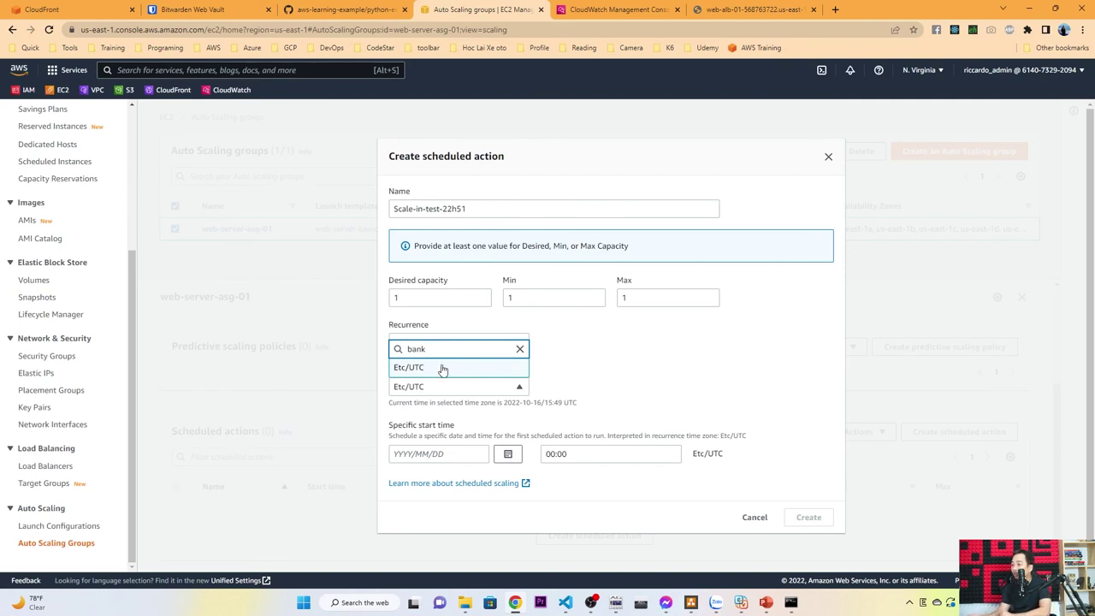
pyautogui.press('BackSpace')
pyautogui.press('BackSpace')
pyautogui.press('BackSpace')
pyautogui.press('BackSpace')
pyautogui.write('asia')
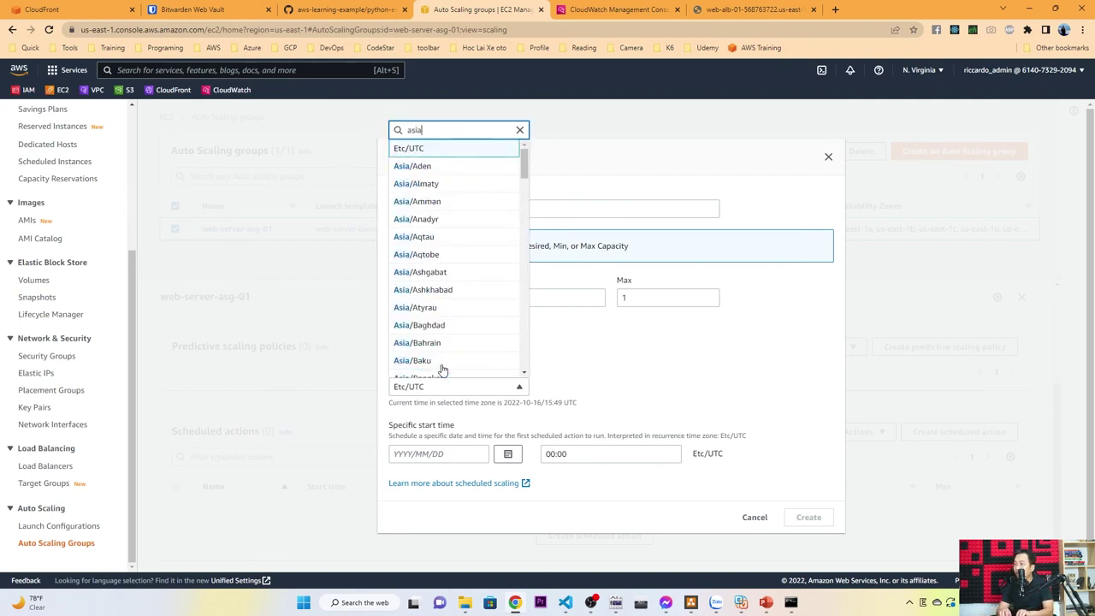
pyautogui.write('/ha')
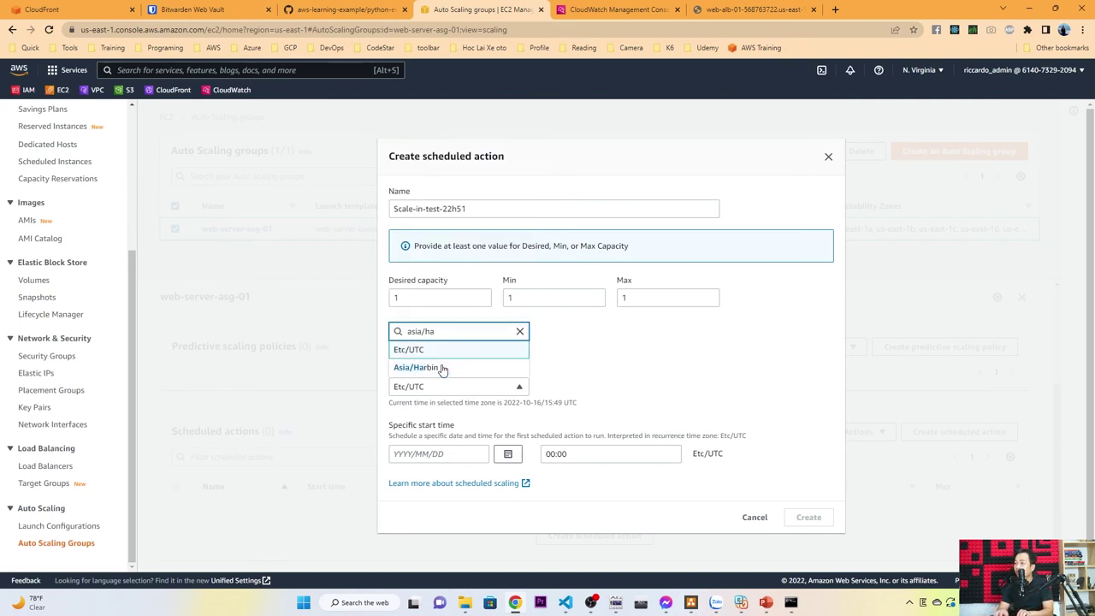
pyautogui.press('BackSpace')
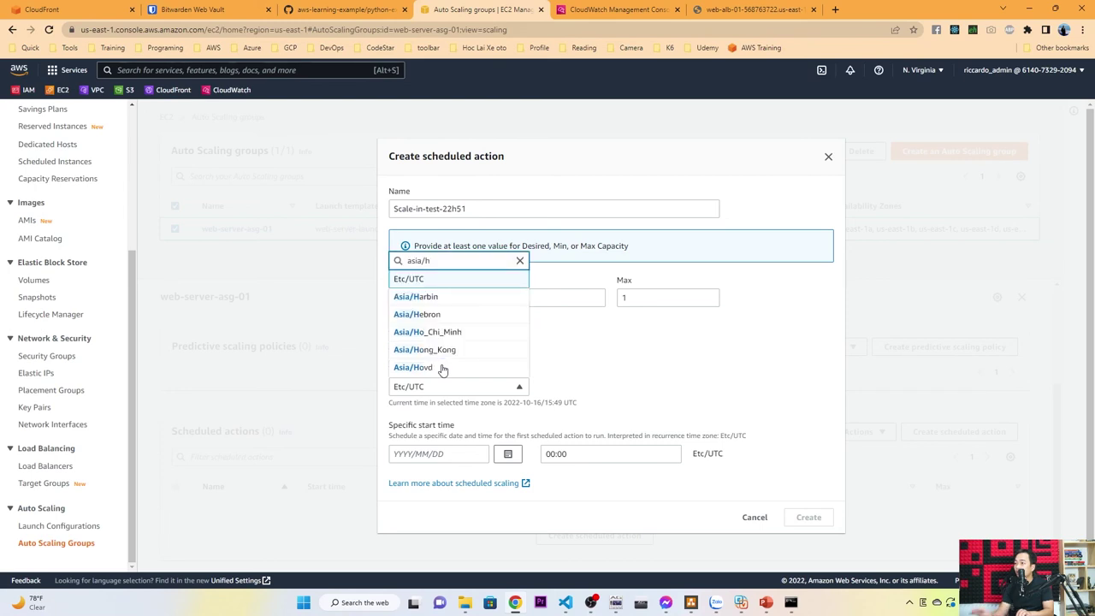
pyautogui.click(446, 333)
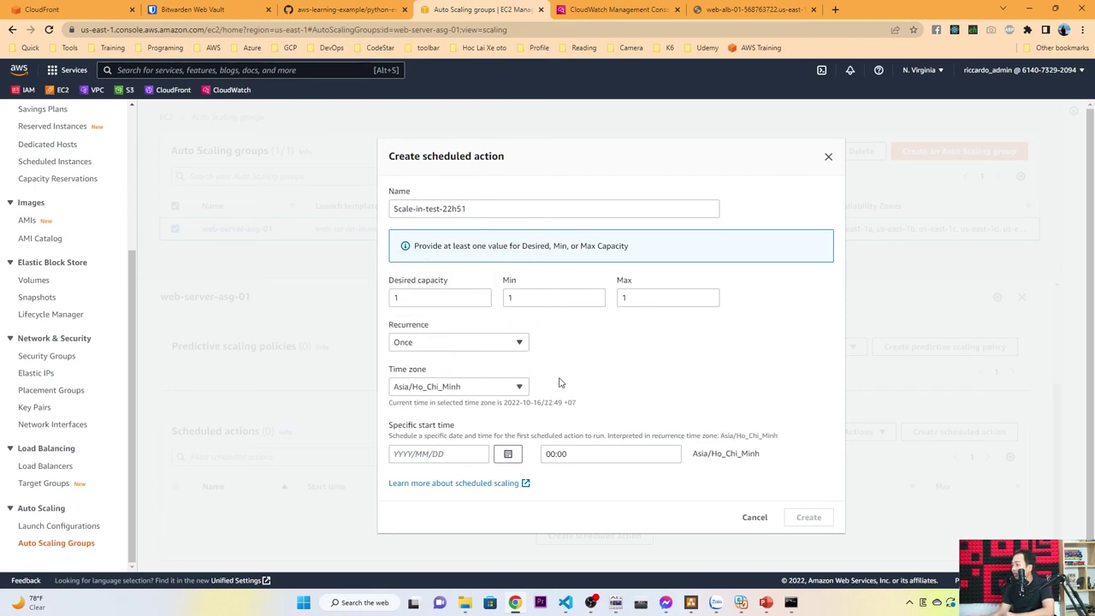
# - Set the scheduled action's specific start date to 2022/10/16 and its start time to 22:51
pyautogui.click(471, 454)
pyautogui.click(507, 454)
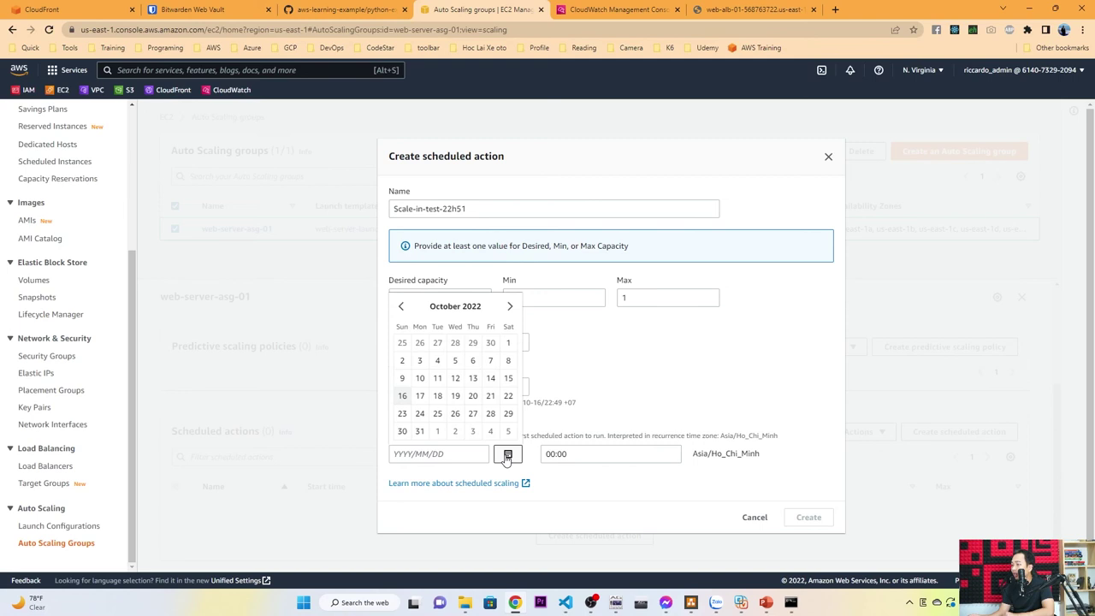
pyautogui.click(402, 396)
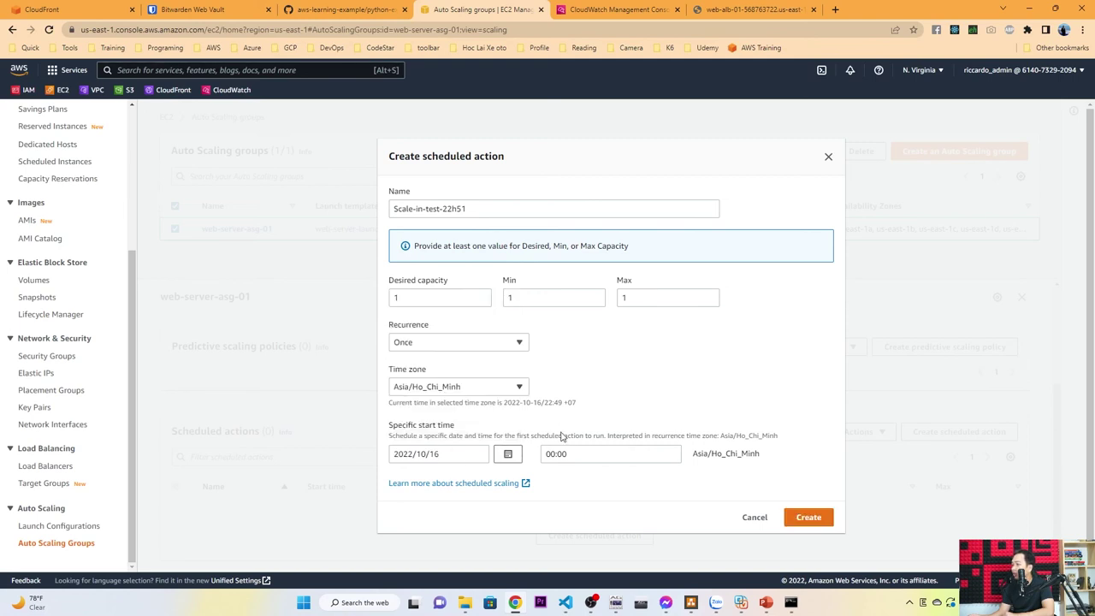
pyautogui.click(581, 454)
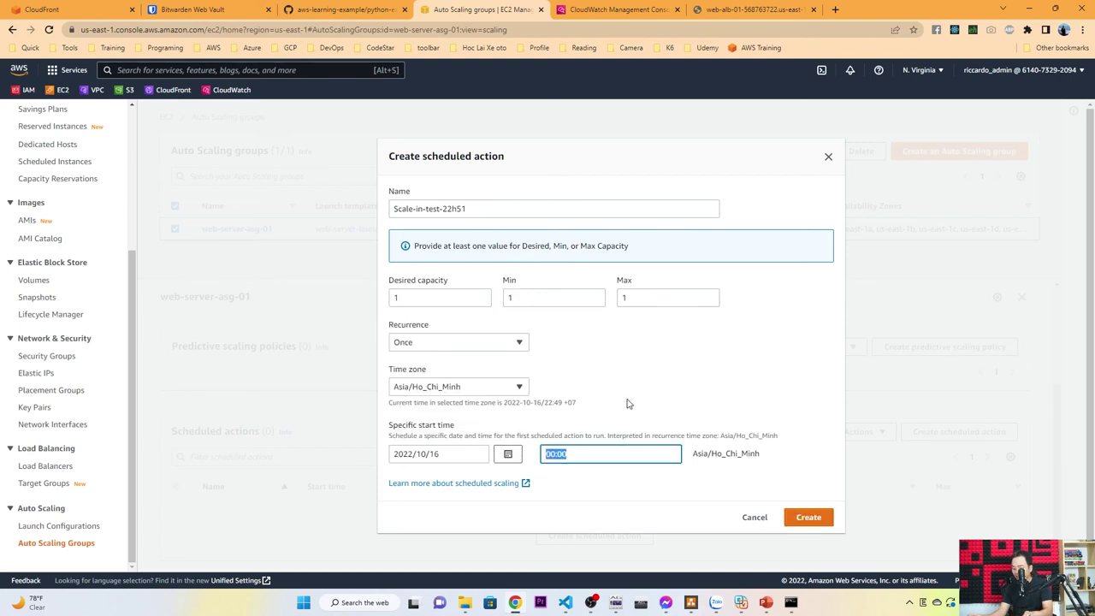
pyautogui.write('22:')
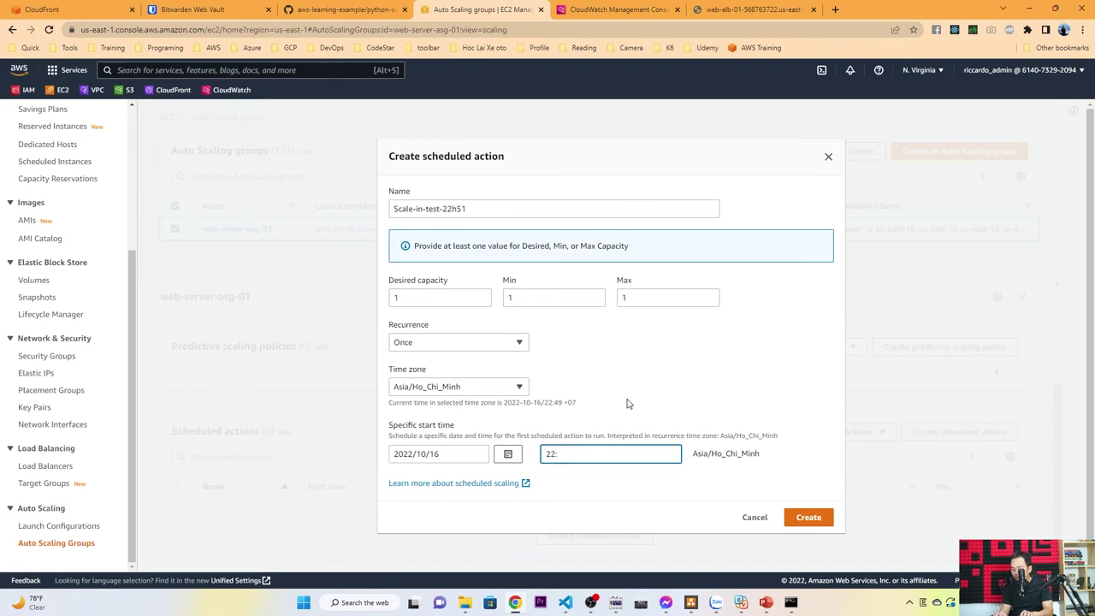
pyautogui.press('BackSpace')
pyautogui.write(':51')
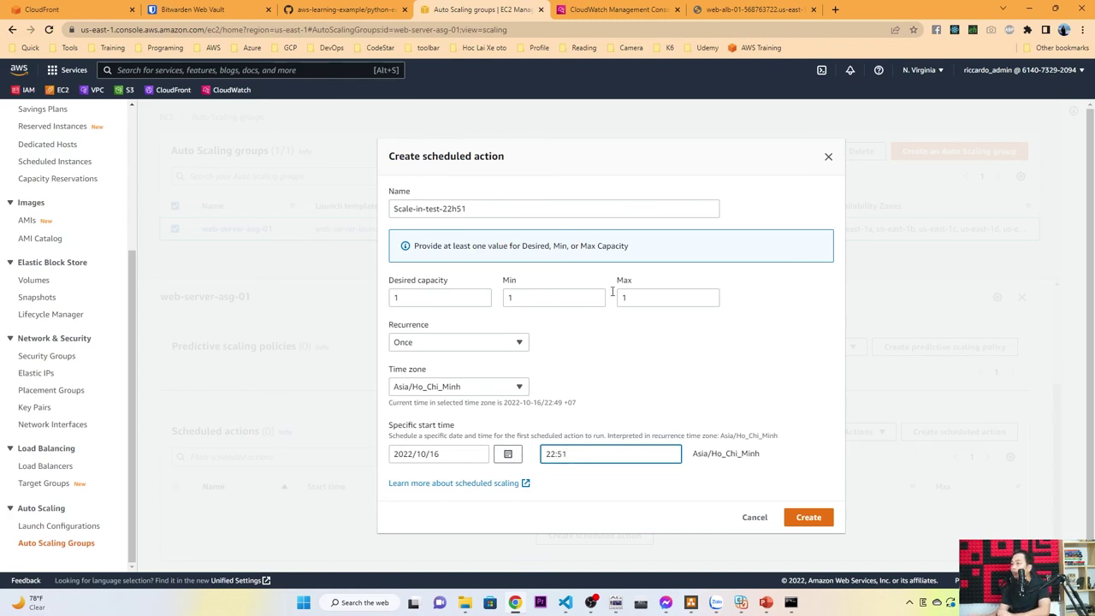
# - Check the capacity values, create the Scale-in-test-22h51 scheduled action, and dismiss the notification
pyautogui.click(484, 297)
pyautogui.click(548, 296)
pyautogui.press('Tab')
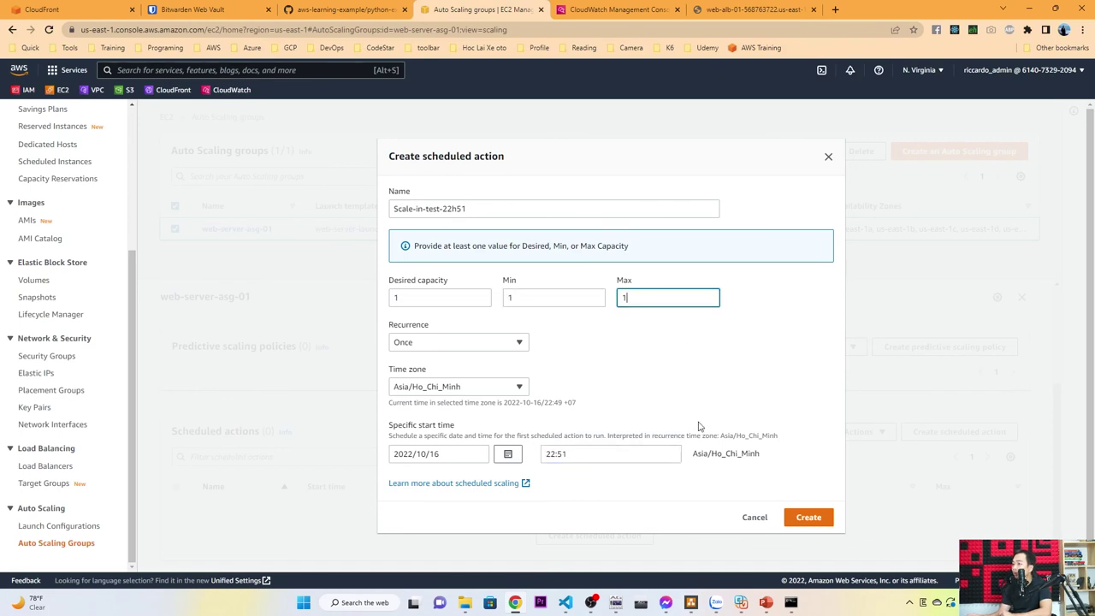
pyautogui.click(808, 520)
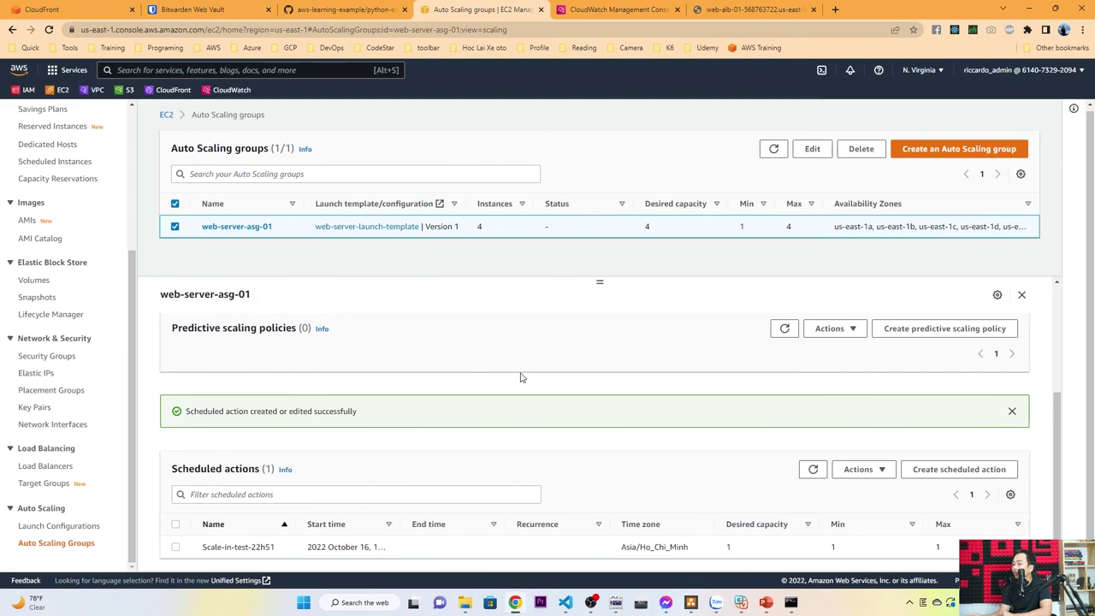
pyautogui.click(1014, 410)
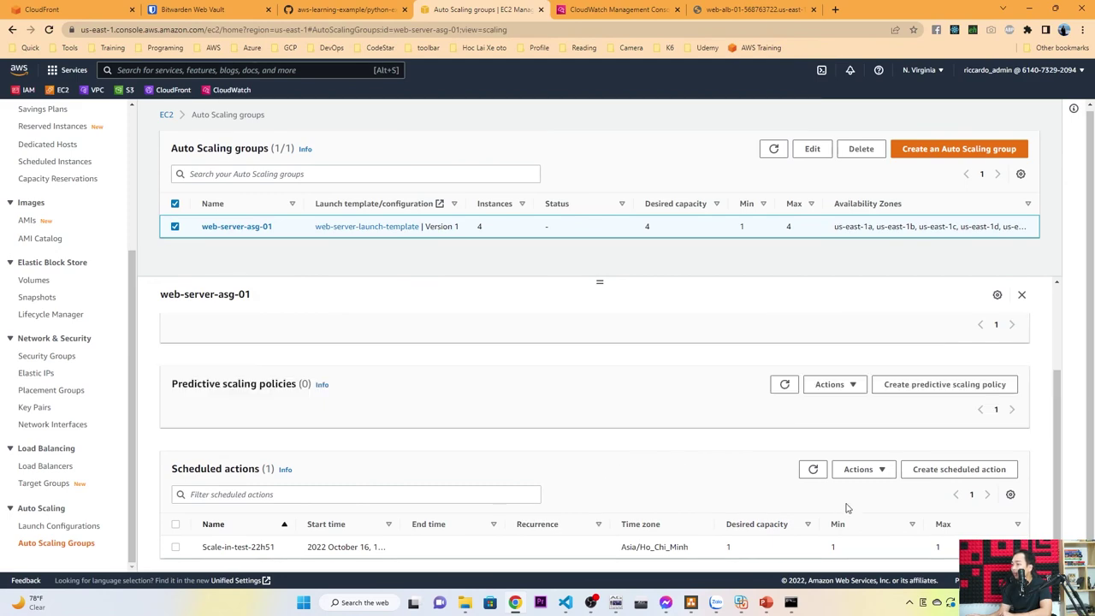
# - Start another scheduled action for web-server-asg-01 and name it Scale-Out-Test
pyautogui.click(944, 470)
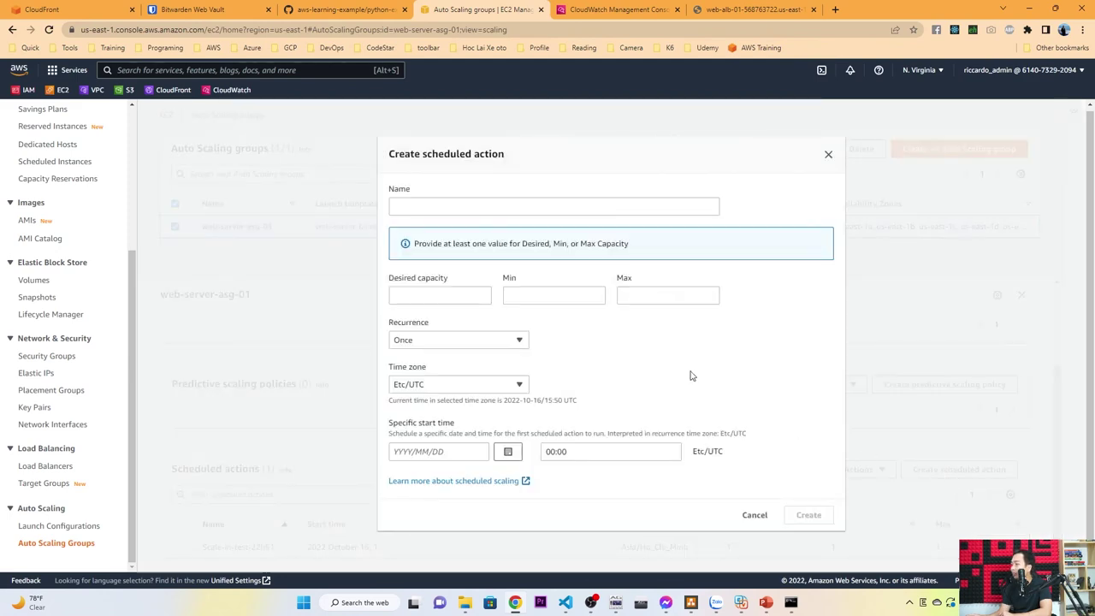
pyautogui.click(487, 210)
pyautogui.write('S')
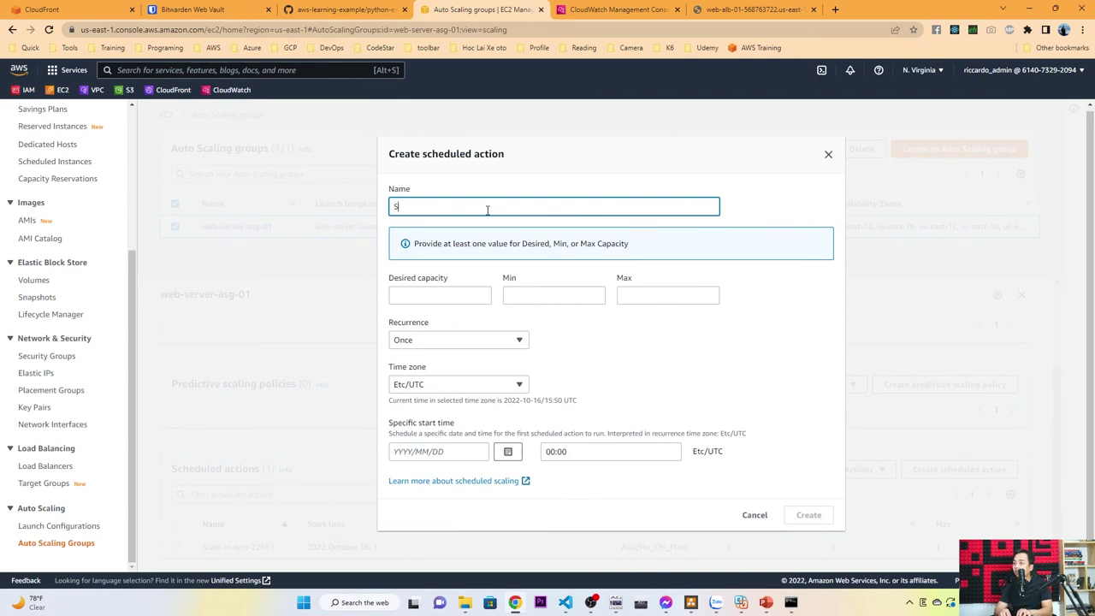
pyautogui.write('cale-Out-Test')
# - Set the Scale-Out-Test action's desired, minimum and maximum capacity to 2 each and keep its recurrence at Once
pyautogui.click(467, 295)
pyautogui.write('2')
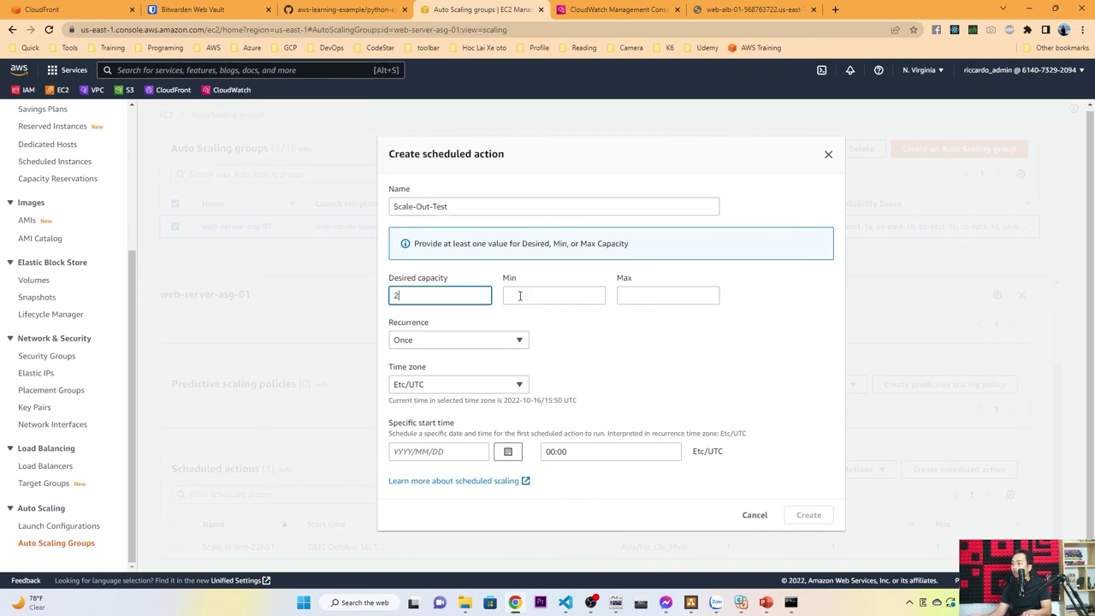
pyautogui.press('Tab')
pyautogui.write('2')
pyautogui.press('Tab')
pyautogui.write('2')
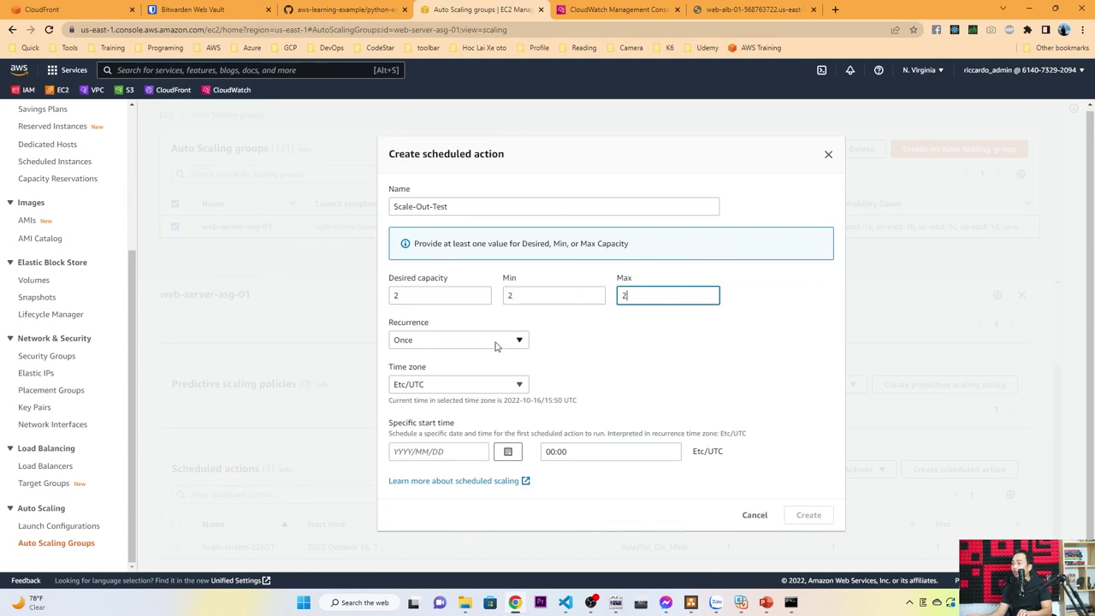
pyautogui.click(495, 342)
pyautogui.click(569, 345)
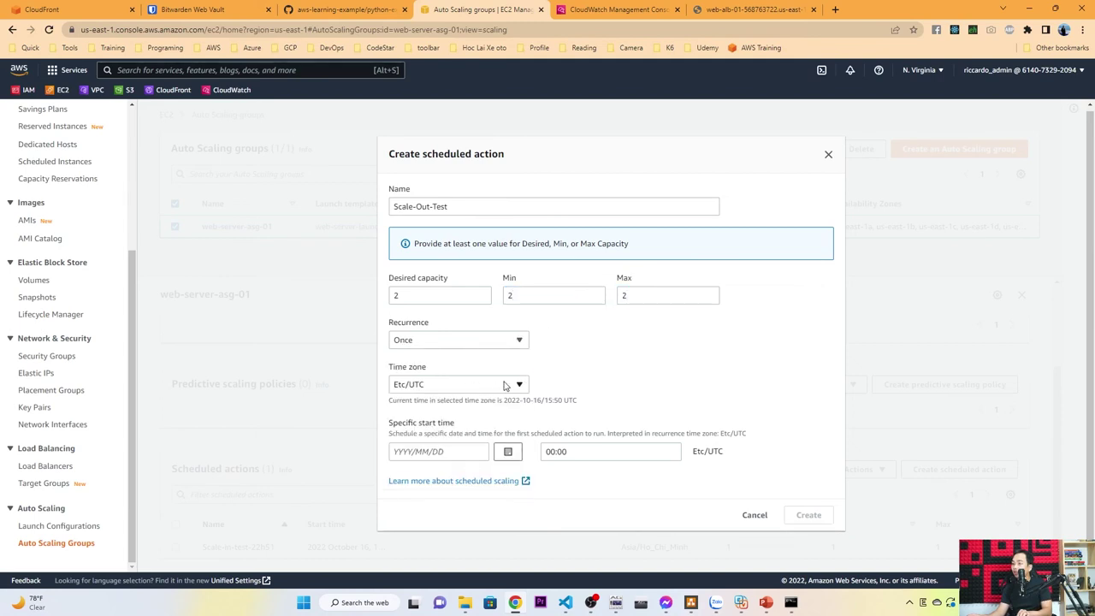
# - Set the Scale-Out-Test action's time zone to Asia/Ho_Chi_Minh
pyautogui.click(505, 385)
pyautogui.write('asai/')
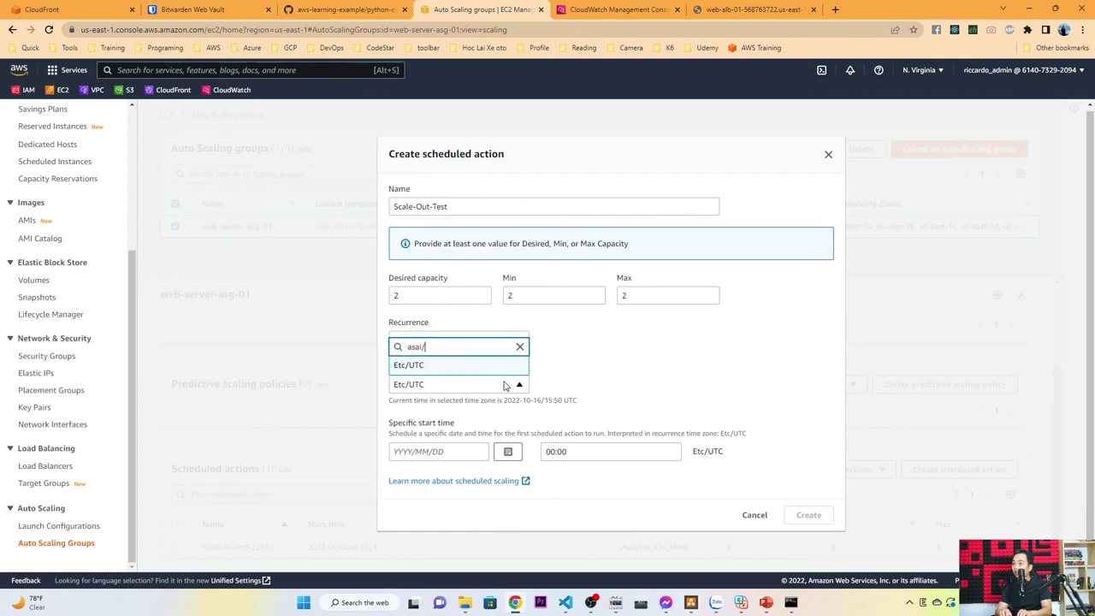
pyautogui.press('BackSpace')
pyautogui.write('ia/hochi')
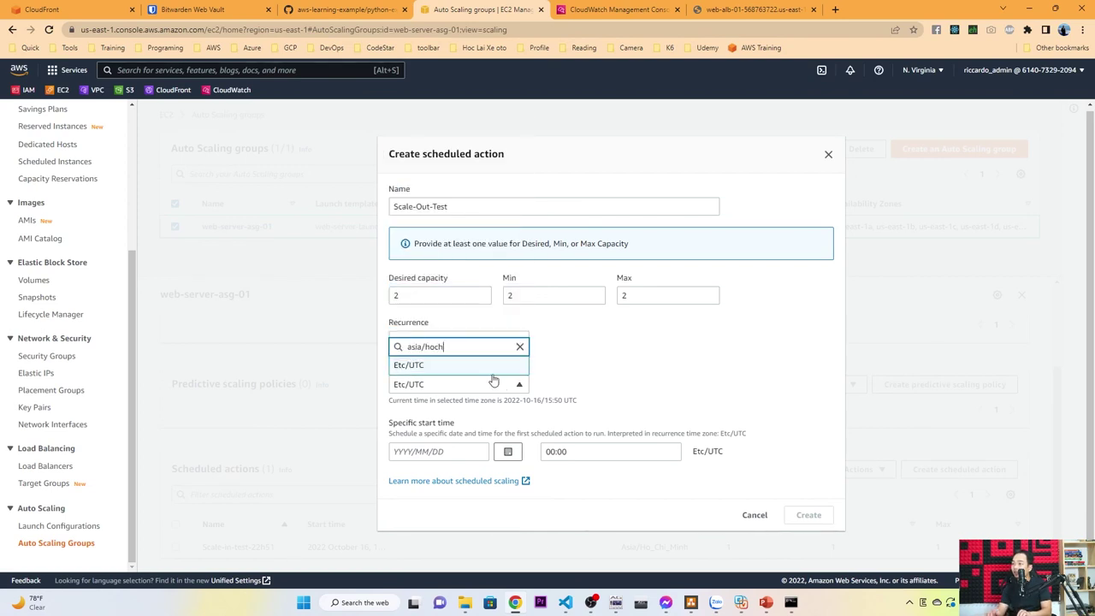
pyautogui.click(469, 331)
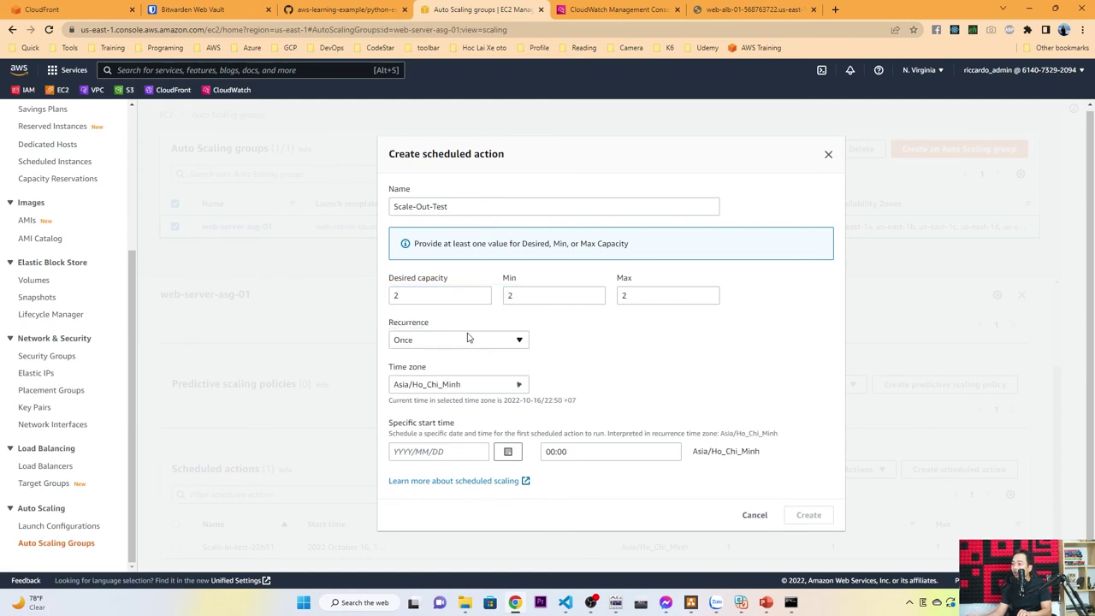
# - Set the Scale-Out-Test action's start date to 2022/10/16 and its start time to 22:55
pyautogui.click(507, 451)
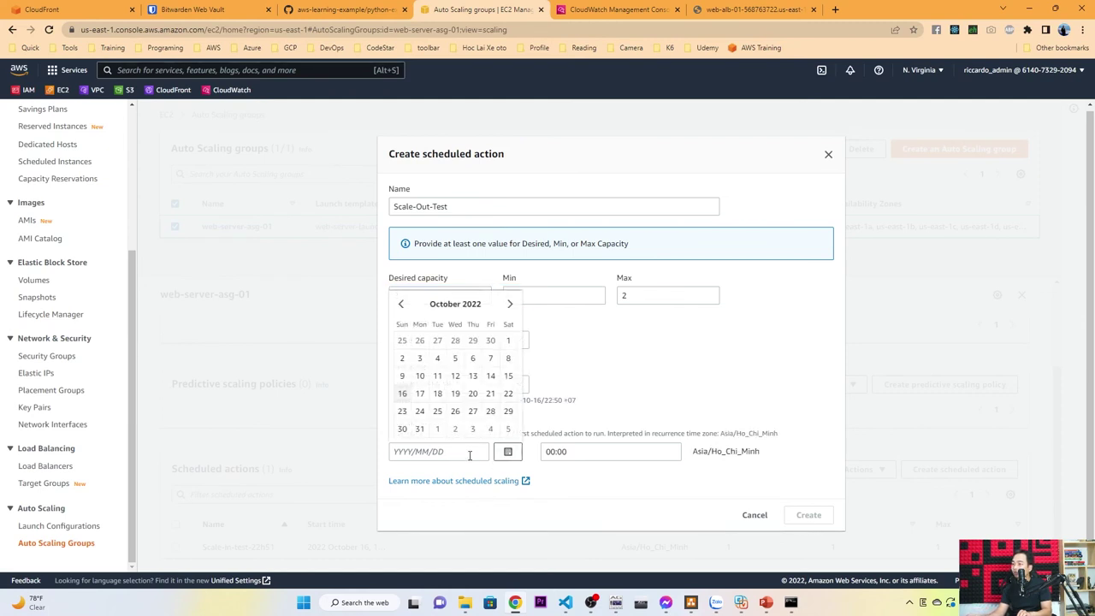
pyautogui.click(407, 393)
pyautogui.press('Tab')
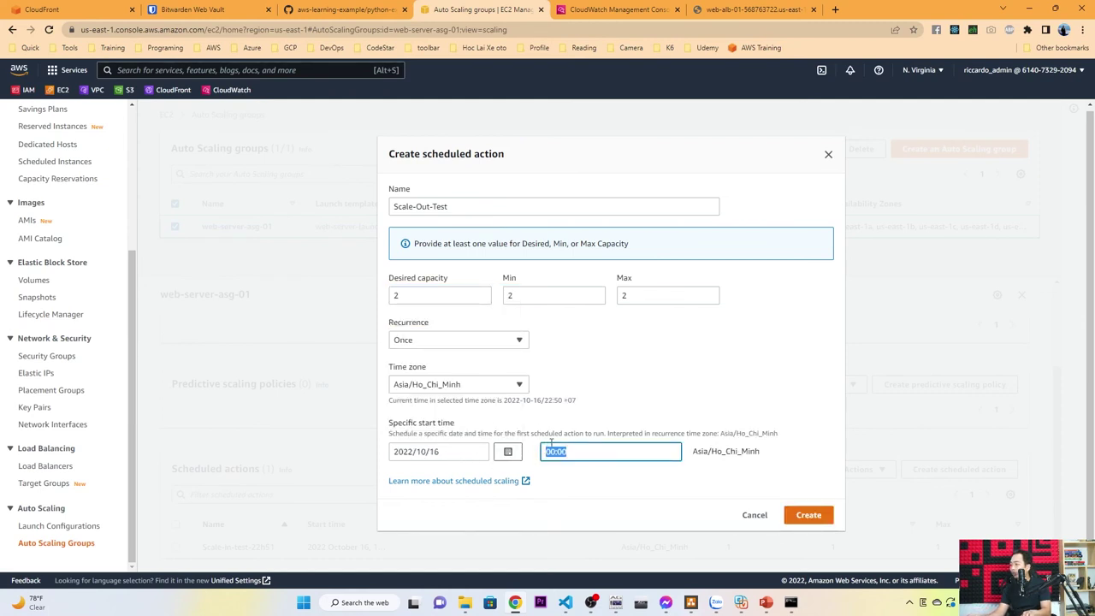
pyautogui.write('22:5')
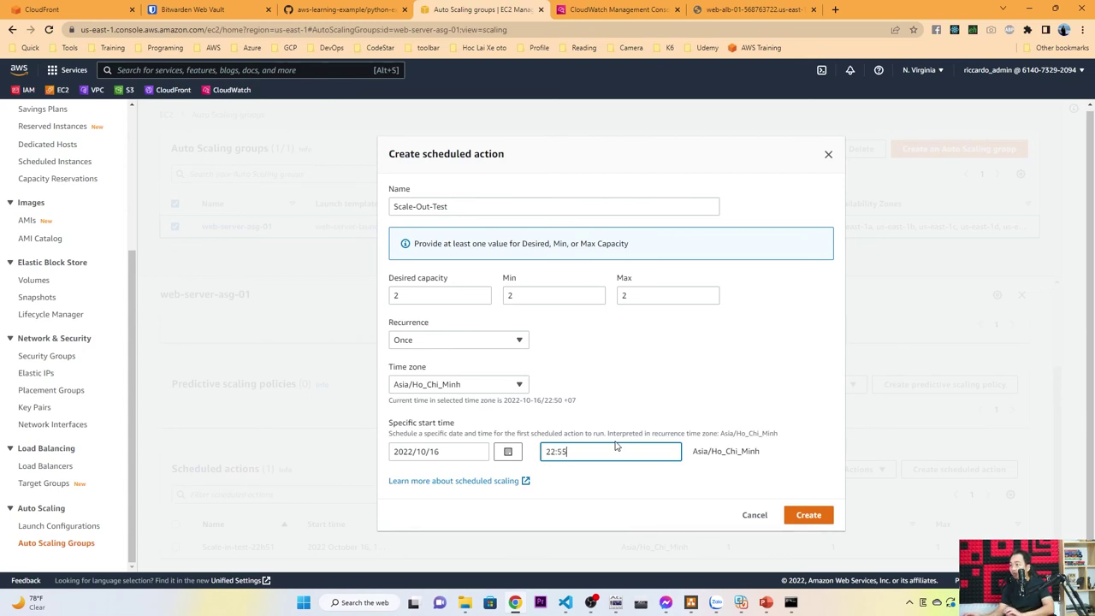
pyautogui.write('5')
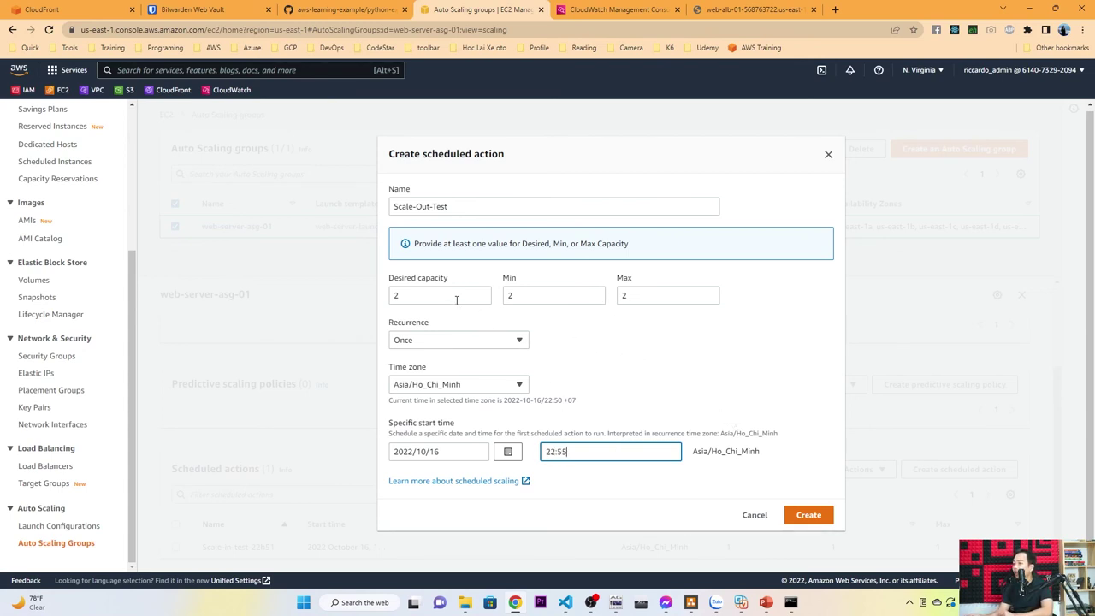
# - Check the capacity values, create the Scale-Out-Test scheduled action, and dismiss the notification
pyautogui.click(456, 300)
pyautogui.click(547, 297)
pyautogui.click(645, 296)
pyautogui.click(808, 518)
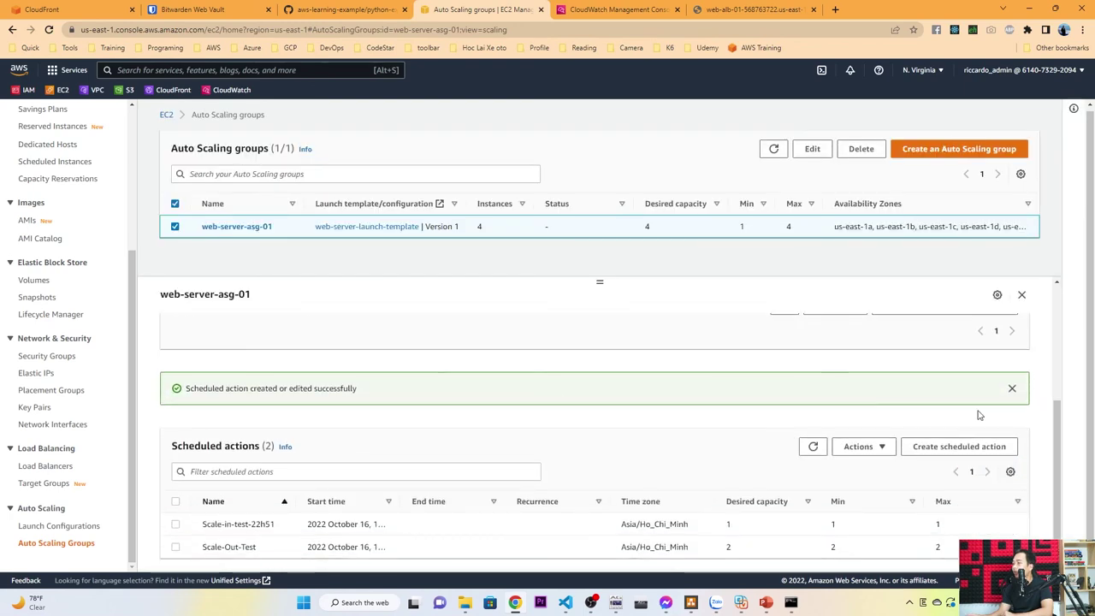
pyautogui.click(1013, 388)
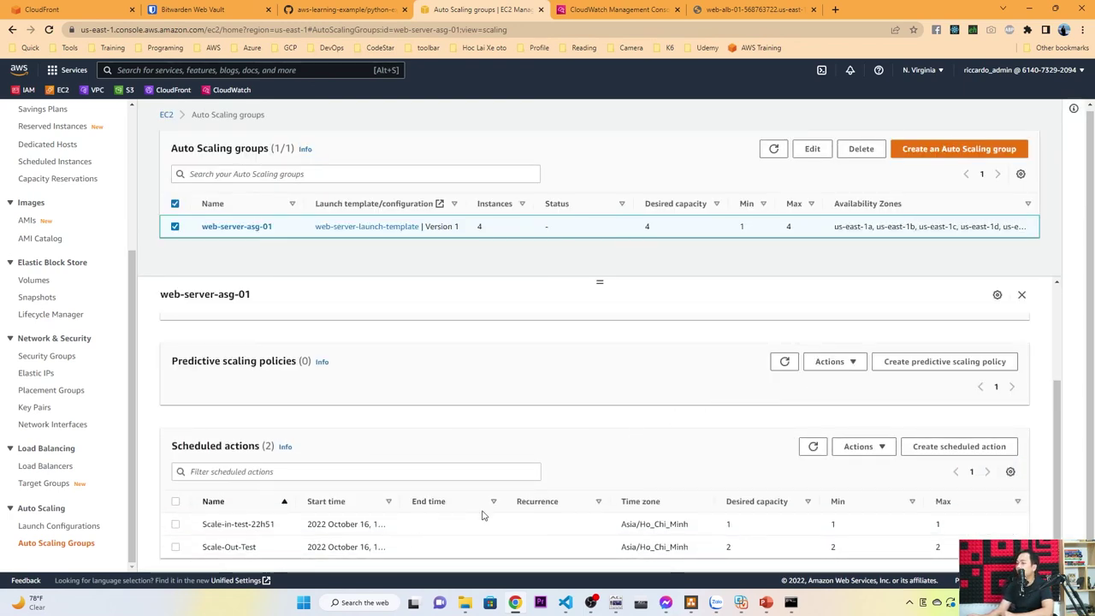
# - Reload the Auto Scaling groups and examine the most recent entry in web-server-asg-01's activity history
pyautogui.click(175, 525)
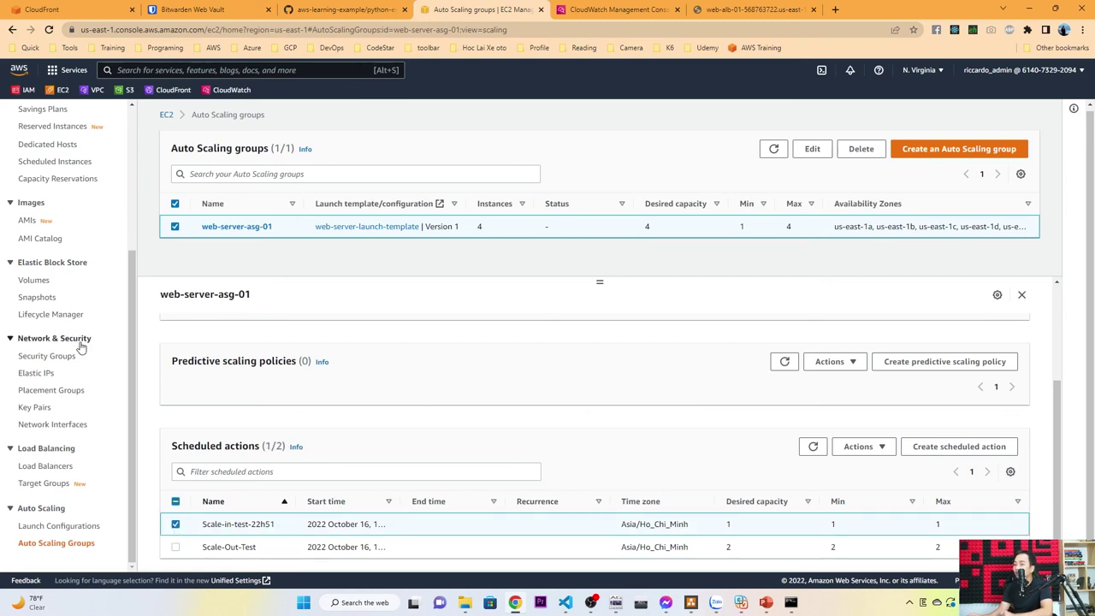
pyautogui.click(59, 542)
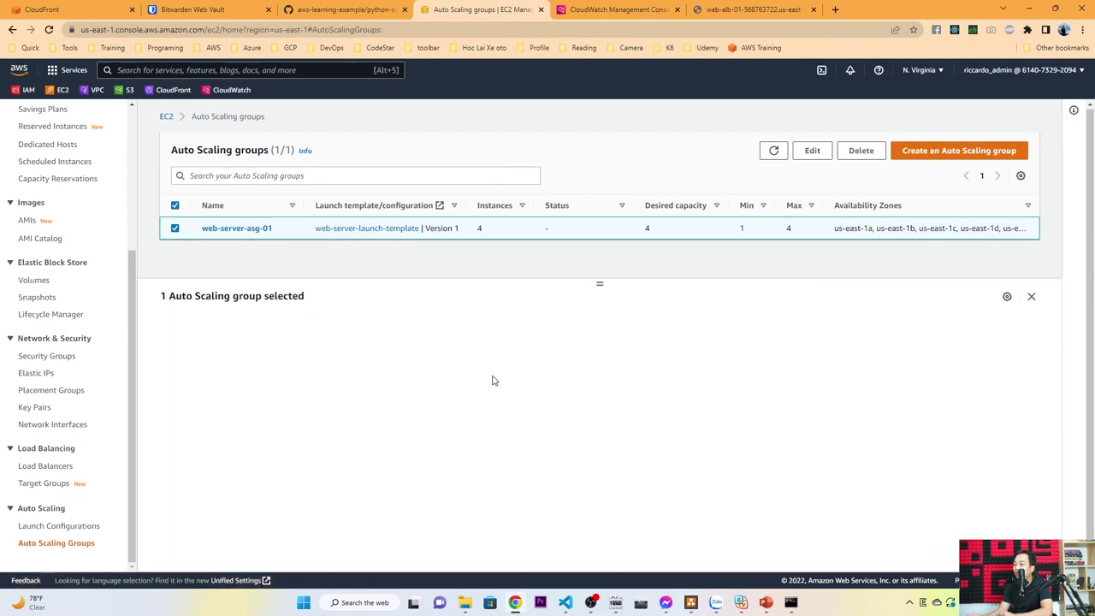
pyautogui.click(303, 230)
pyautogui.click(240, 332)
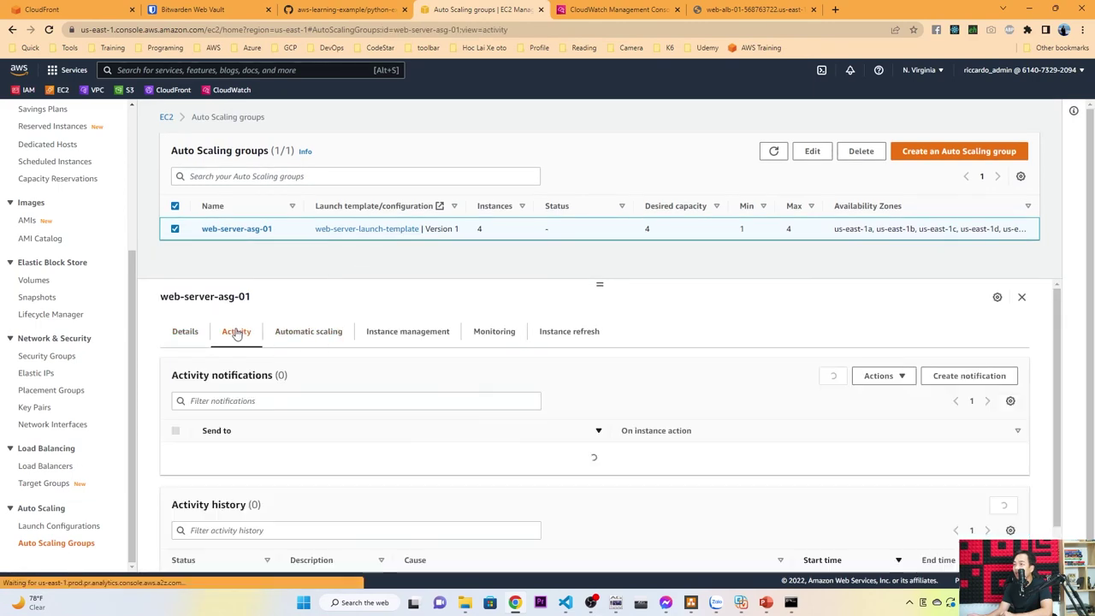
pyautogui.scroll(-2, 507, 474)
pyautogui.scroll(-3, 504, 466)
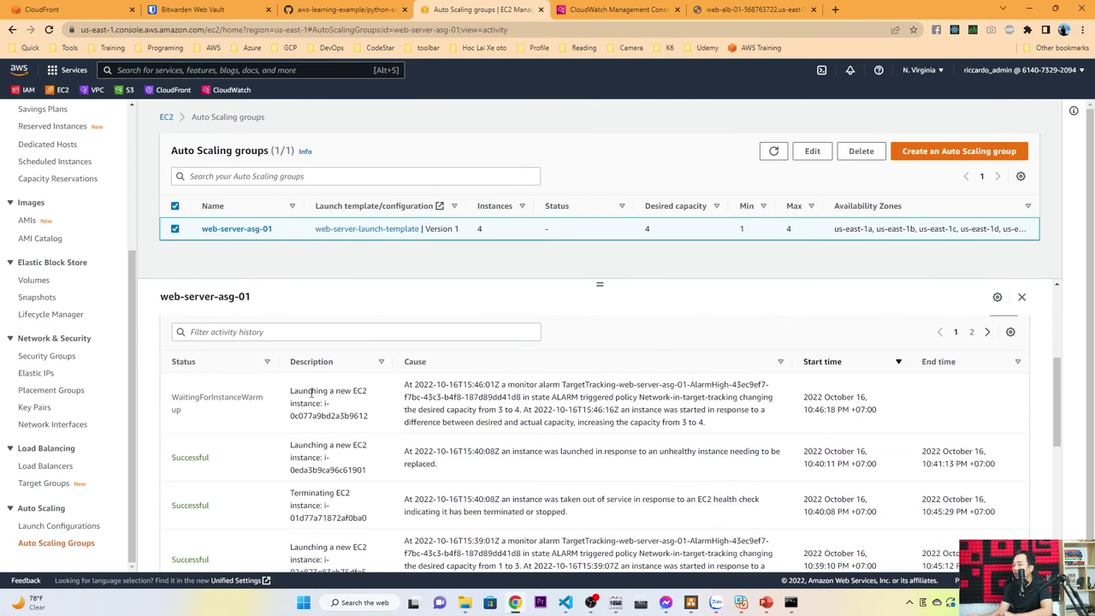
pyautogui.moveTo(311, 392); pyautogui.dragTo(705, 422)
pyautogui.click(668, 413)
# - Refresh web-server-asg-01's activity history until the Scale-in-test-22h51 execution is listed and examine that entry
pyautogui.click(774, 152)
pyautogui.scroll(1, 540, 409)
pyautogui.click(1000, 365)
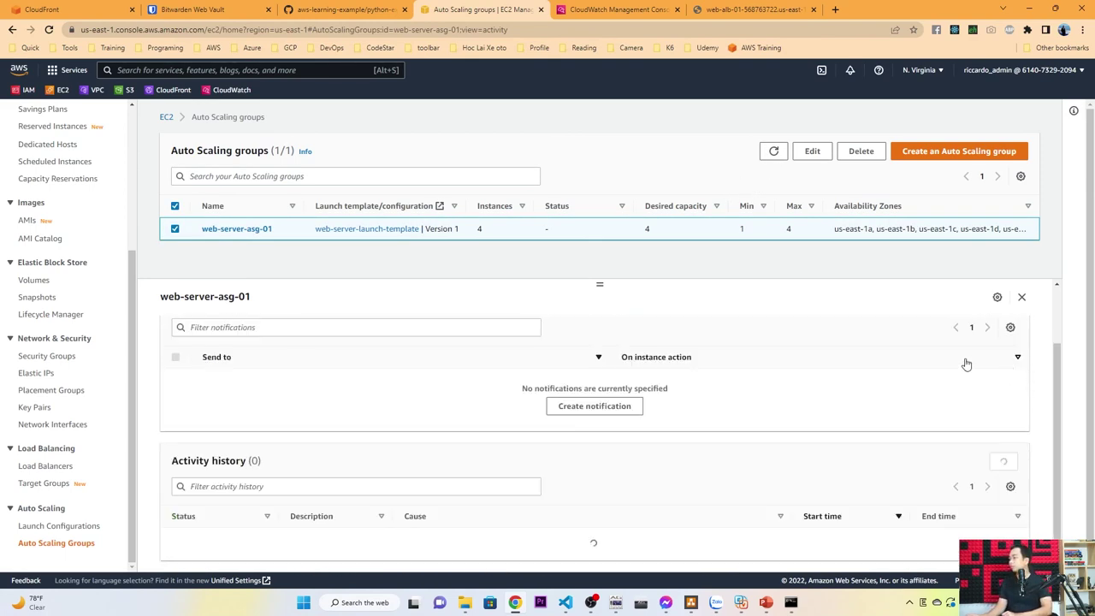
pyautogui.scroll(-1, 831, 362)
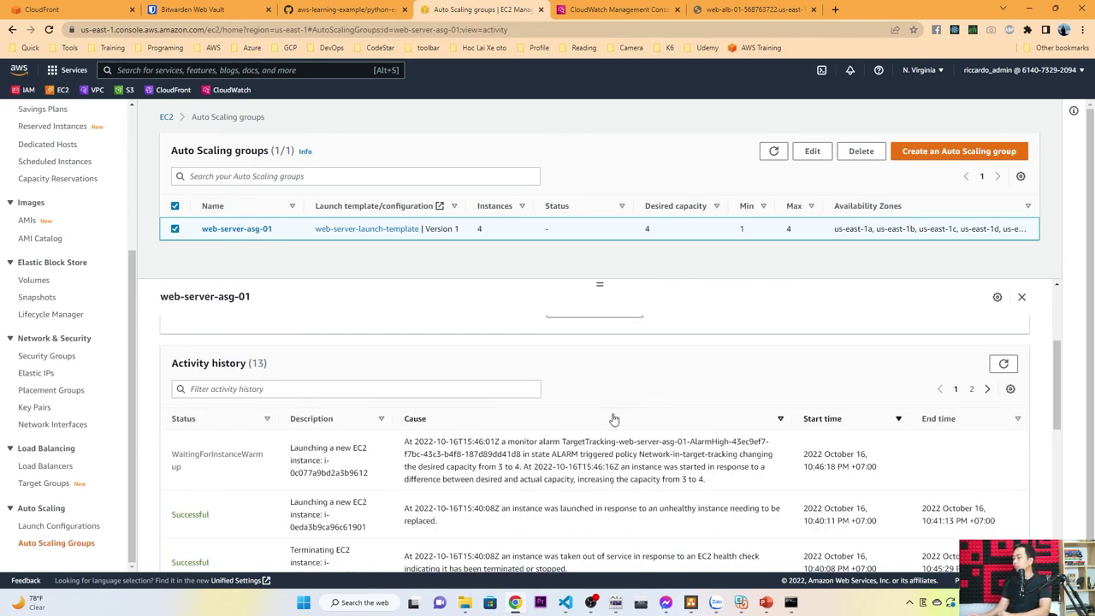
pyautogui.click(1003, 364)
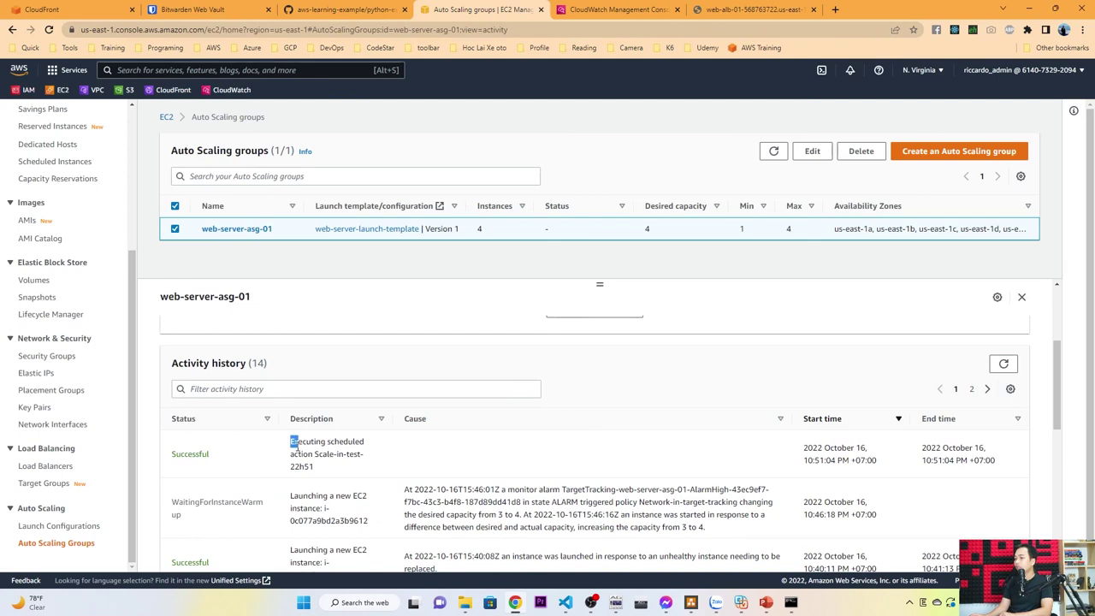
pyautogui.moveTo(289, 443); pyautogui.dragTo(316, 471)
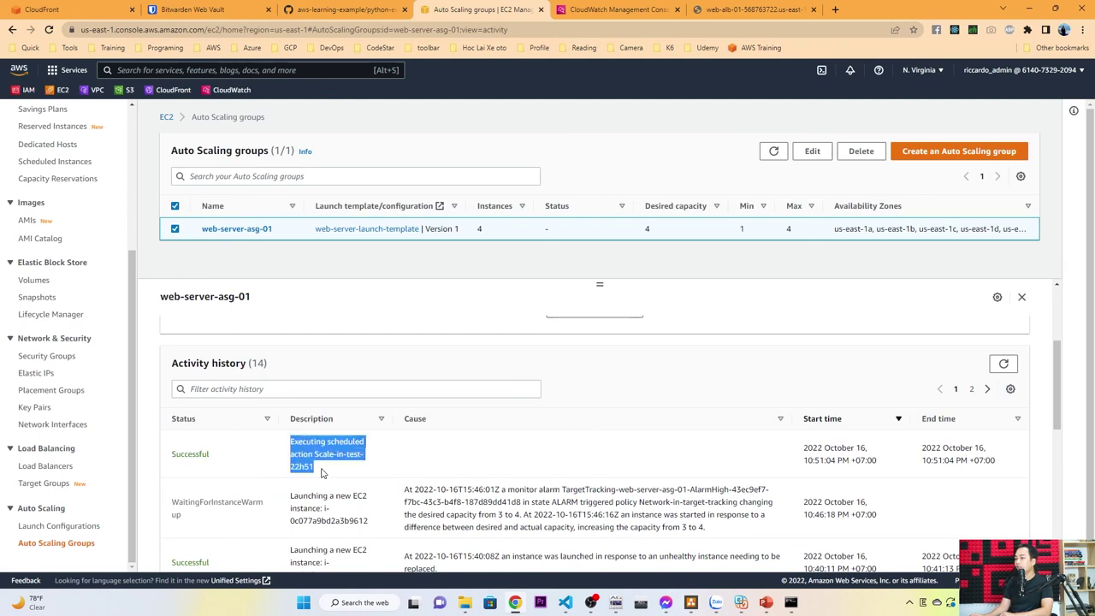
pyautogui.click(711, 460)
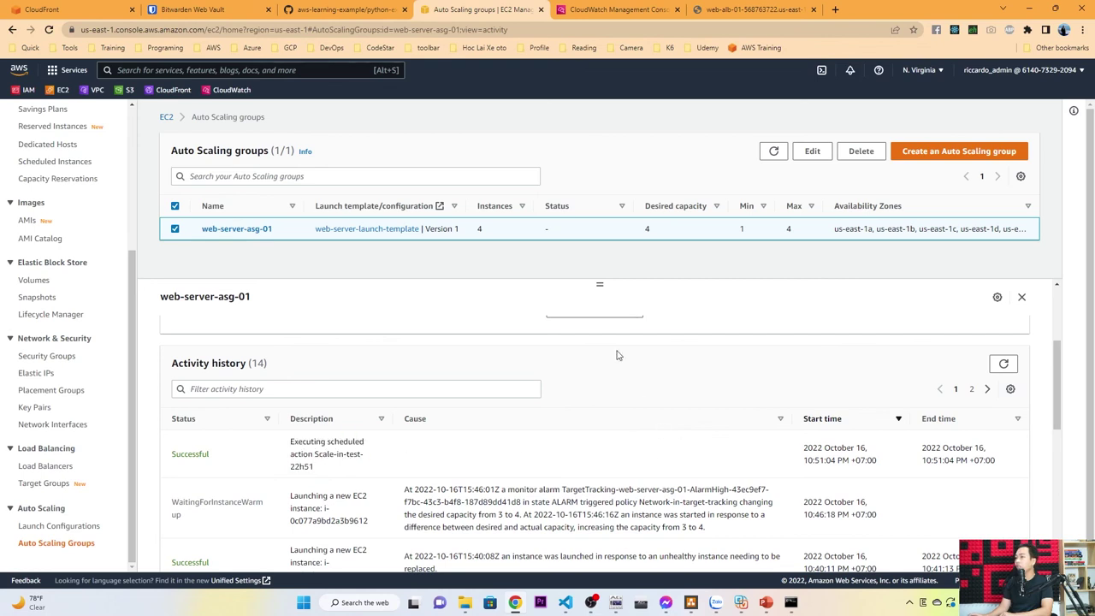
# - Refresh the Auto Scaling group list to check web-server-asg-01's capacity, and reload the EC2 instance list to check the instance states
pyautogui.click(774, 151)
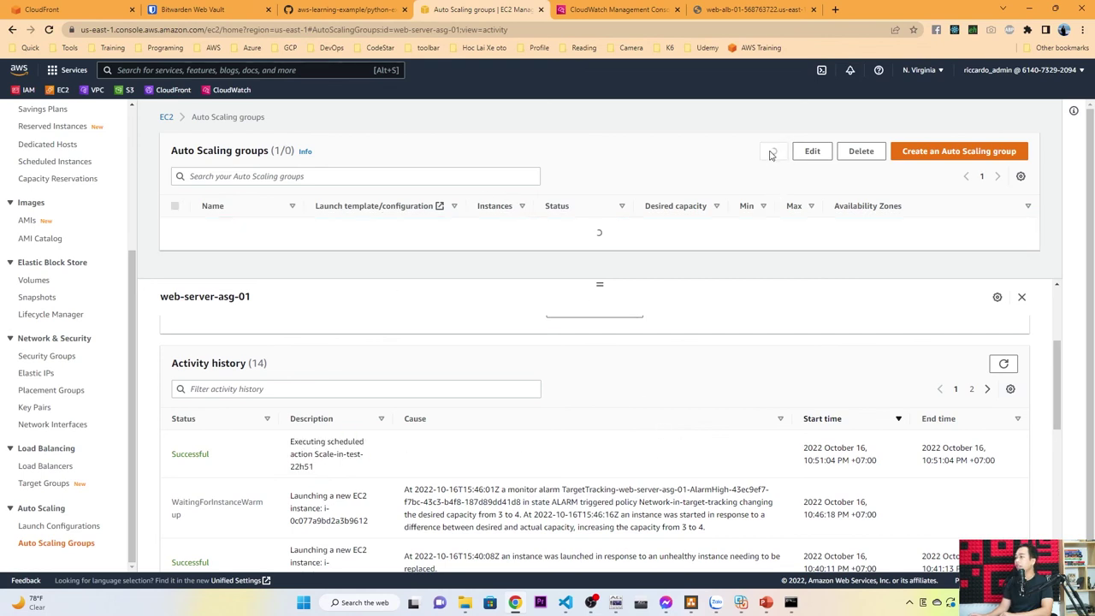
pyautogui.click(726, 231)
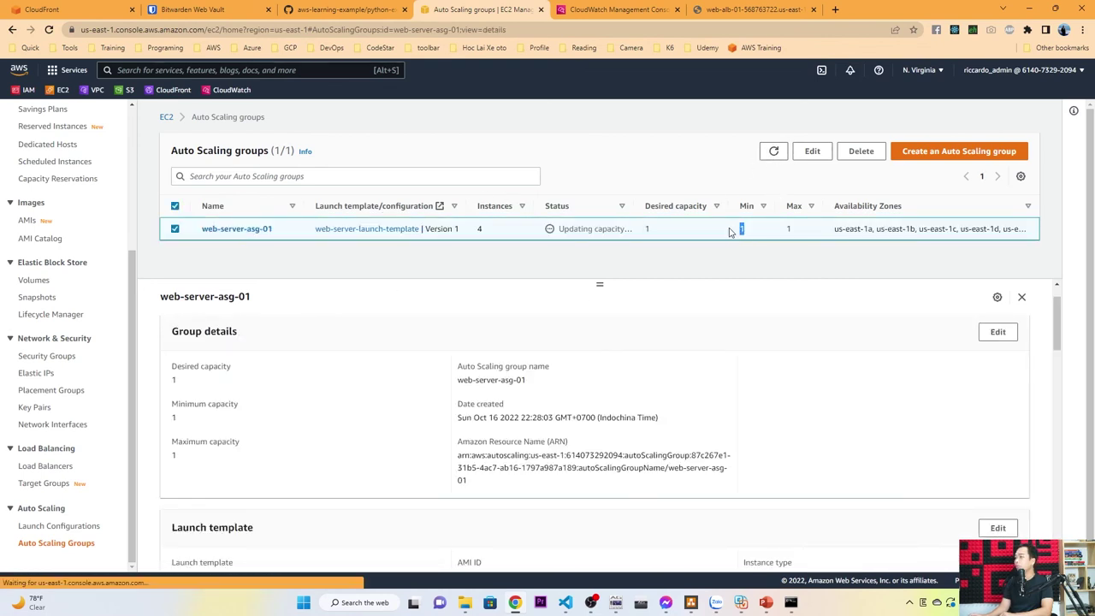
pyautogui.scroll(3, 79, 305)
pyautogui.click(37, 254)
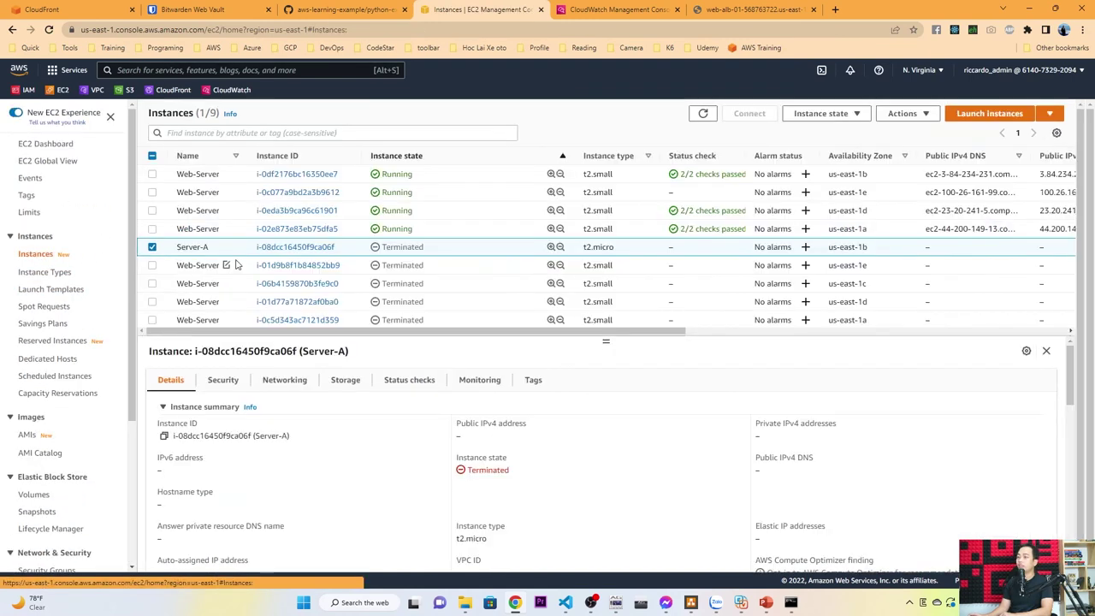
pyautogui.click(703, 114)
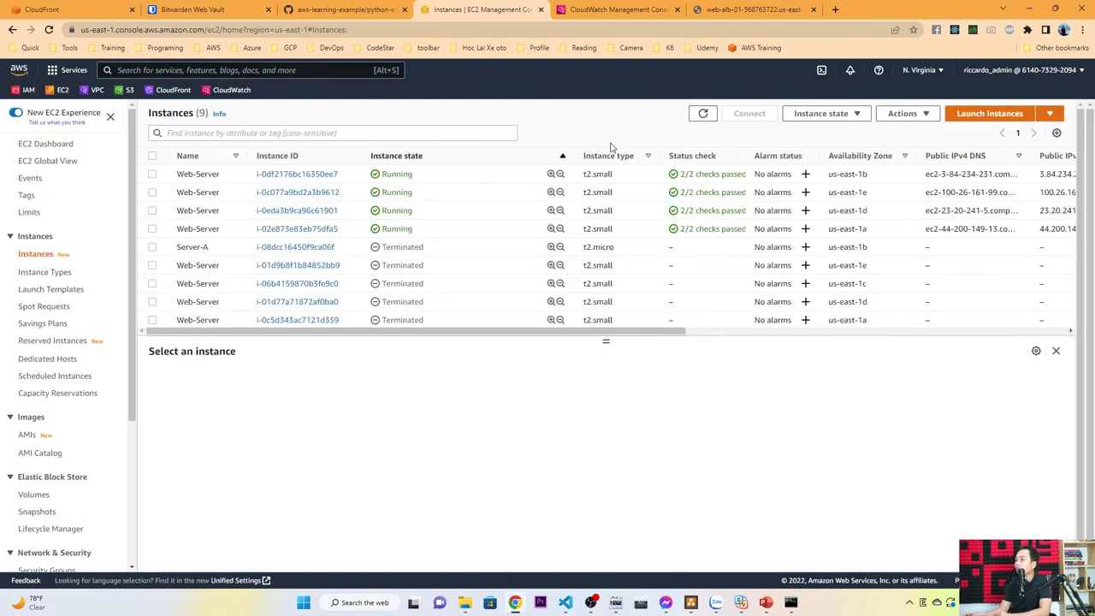
# - Open the Auto Scaling groups and check web-server-asg-01's capacity values and activity history
pyautogui.scroll(-3, 73, 351)
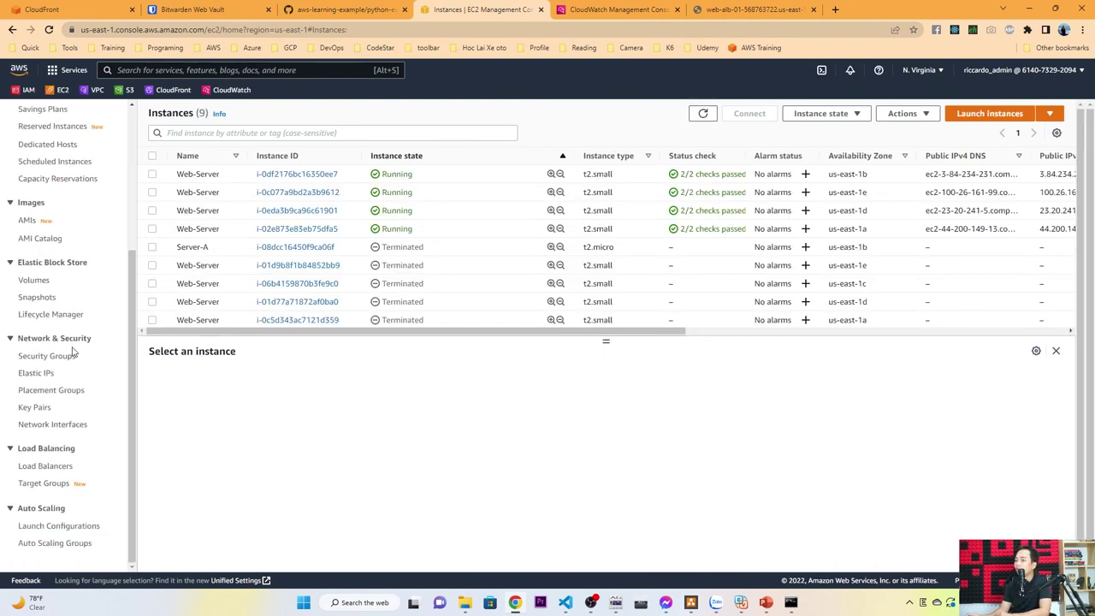
pyautogui.click(61, 542)
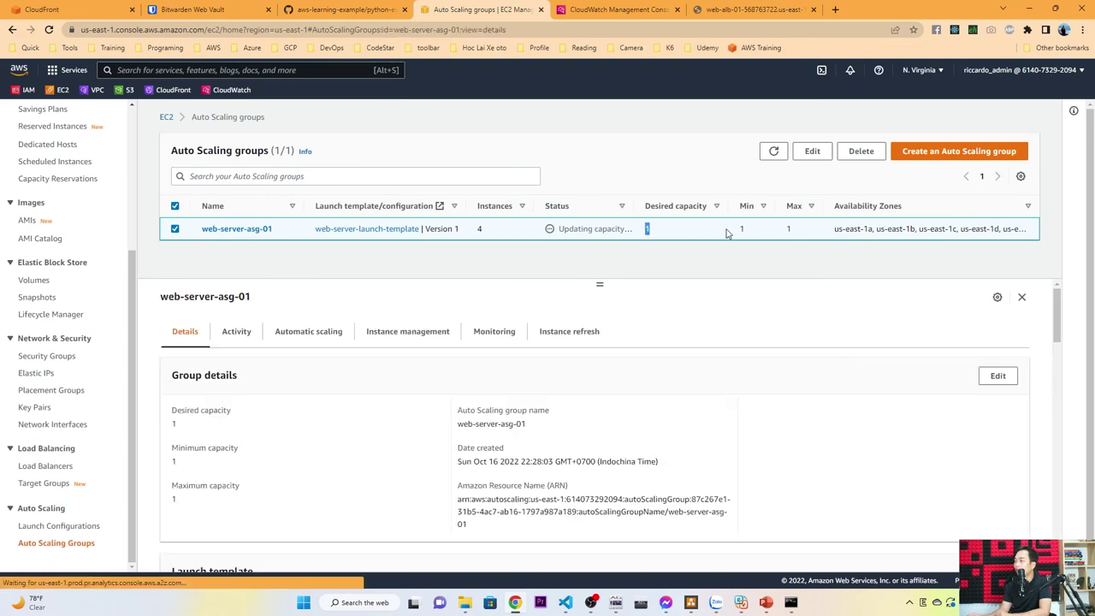
pyautogui.doubleClick(788, 228)
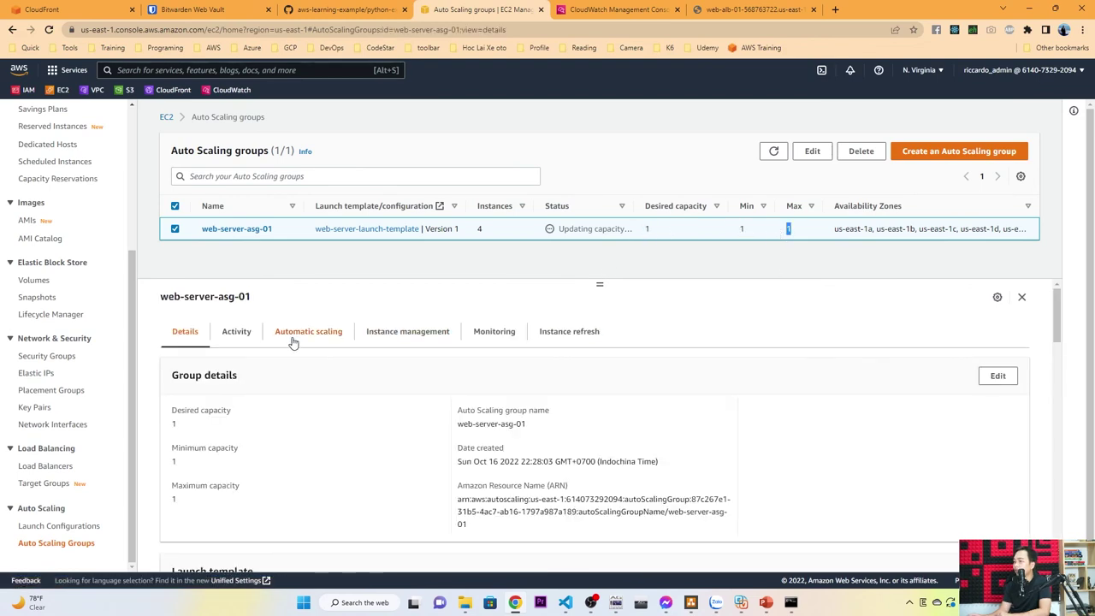
pyautogui.click(235, 333)
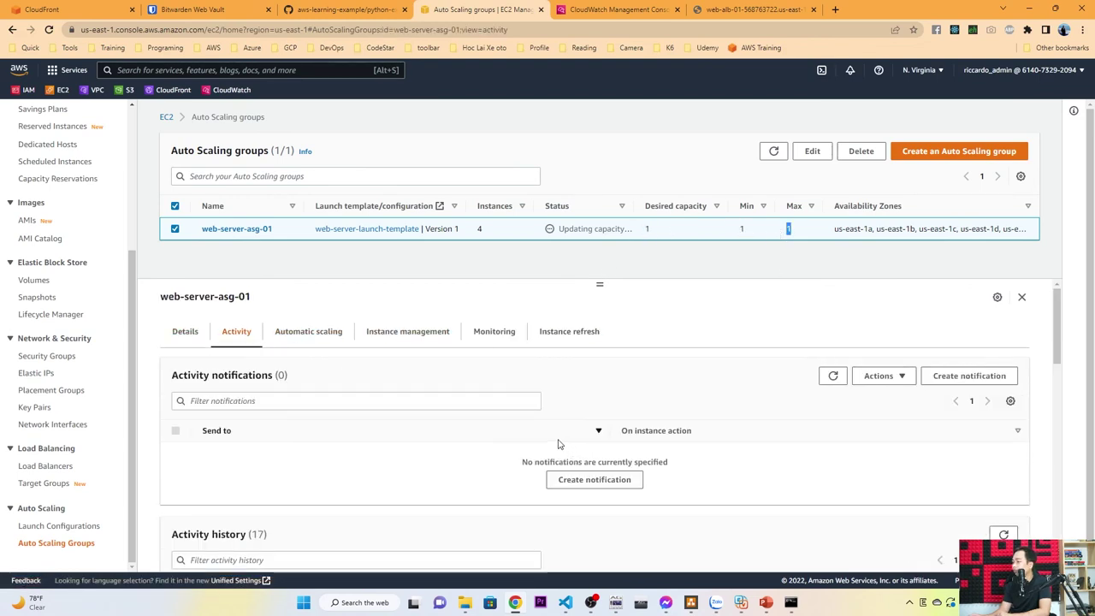
pyautogui.scroll(-5, 552, 442)
pyautogui.scroll(5, 394, 423)
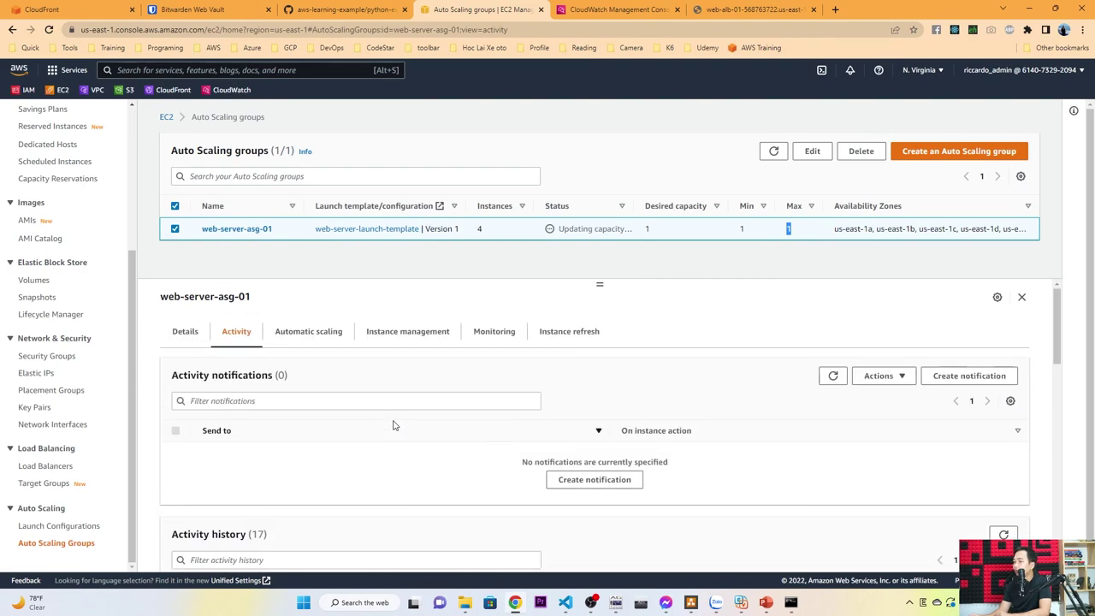
# - Refresh web-server-asg-01's scheduled actions, select Scale-Out-Test, and widen the Name and Start time columns to read its schedule
pyautogui.click(301, 334)
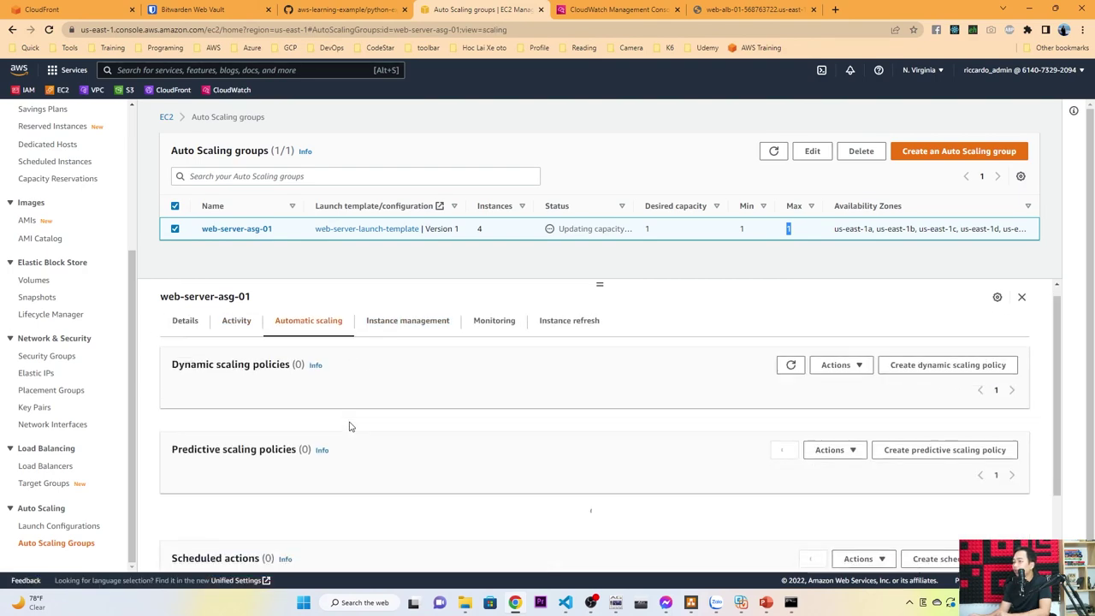
pyautogui.scroll(-1, 349, 426)
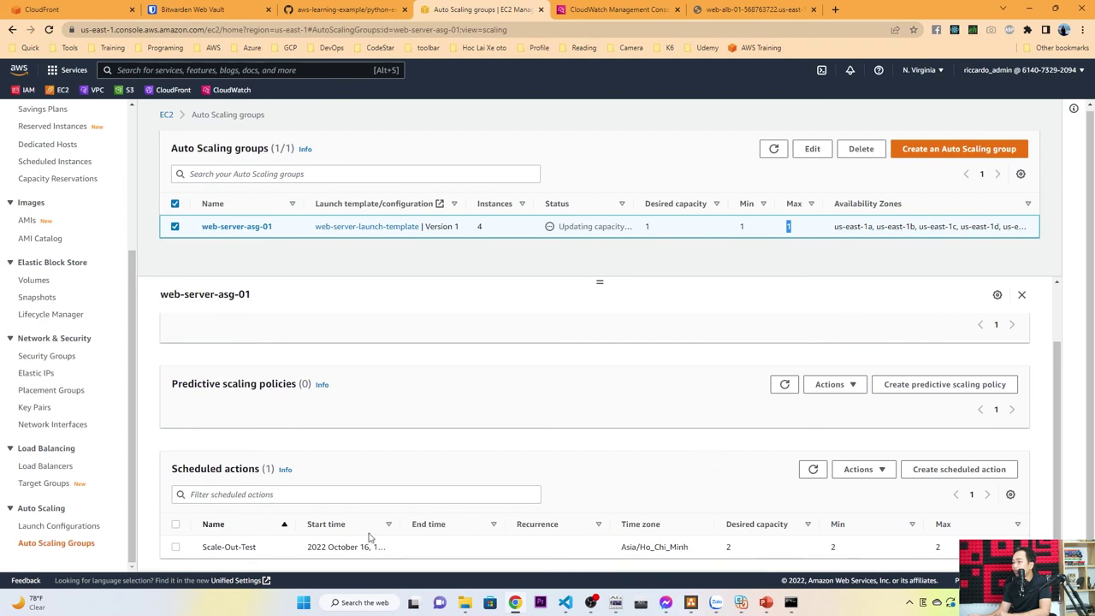
pyautogui.click(176, 550)
pyautogui.click(176, 549)
pyautogui.click(176, 549)
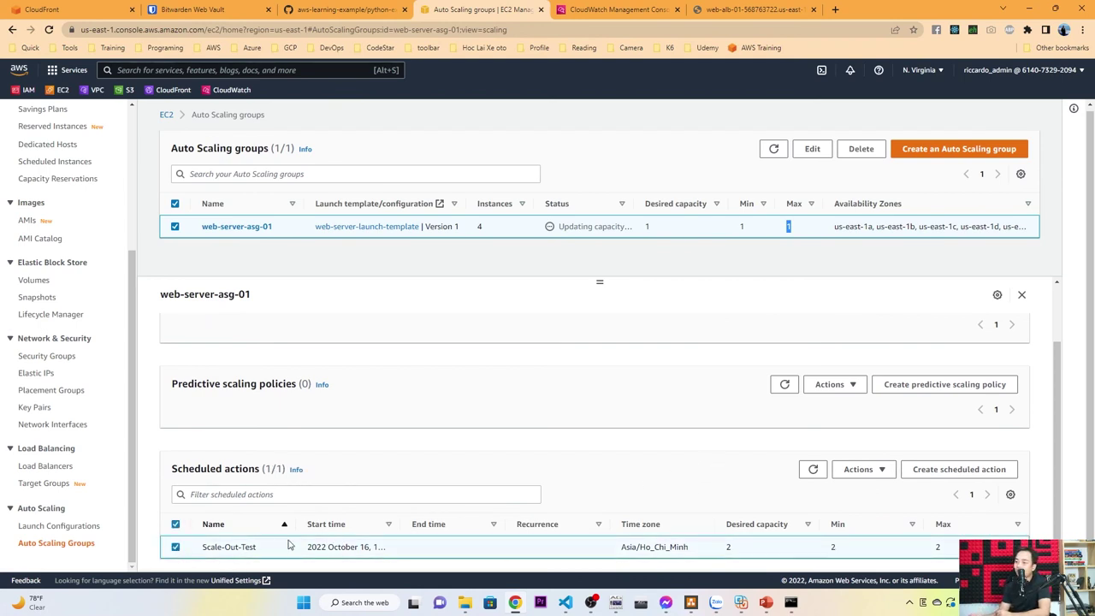
pyautogui.click(812, 468)
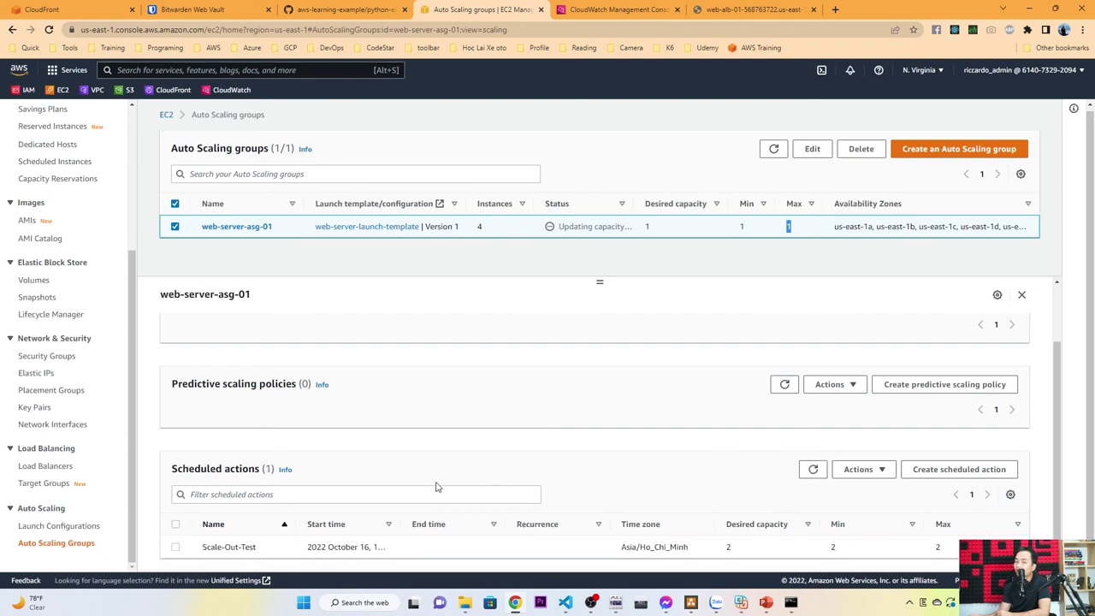
pyautogui.click(176, 548)
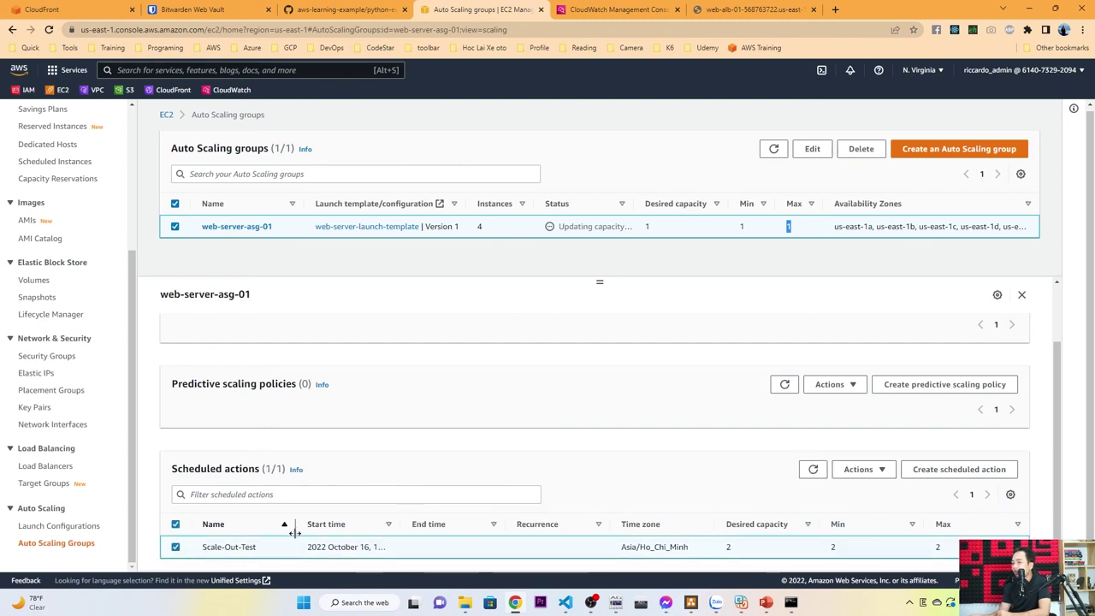
pyautogui.moveTo(293, 527); pyautogui.dragTo(318, 527)
pyautogui.moveTo(417, 526); pyautogui.dragTo(514, 524)
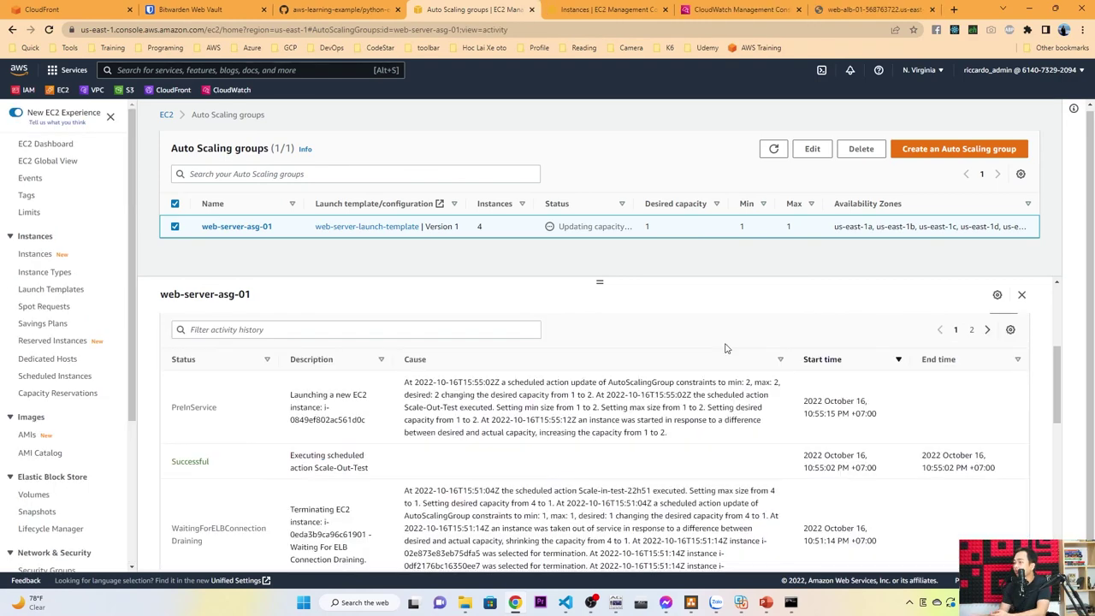
# - Examine the Scale-Out-Test execution and the resulting instance launch in web-server-asg-01's activity history
pyautogui.scroll(-1, 597, 382)
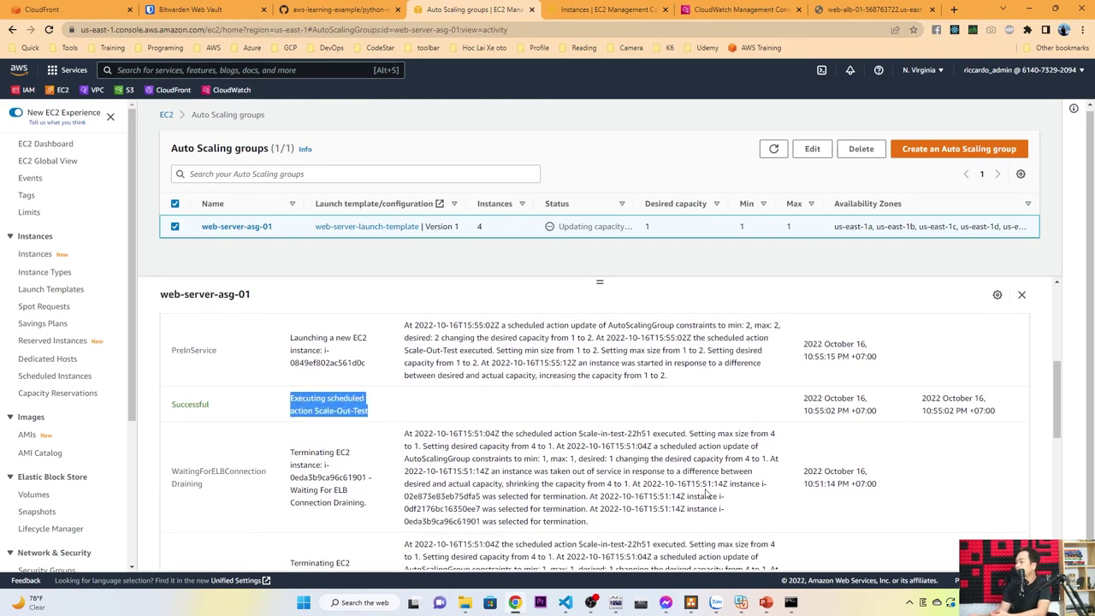
pyautogui.moveTo(789, 407); pyautogui.dragTo(860, 412)
pyautogui.click(630, 416)
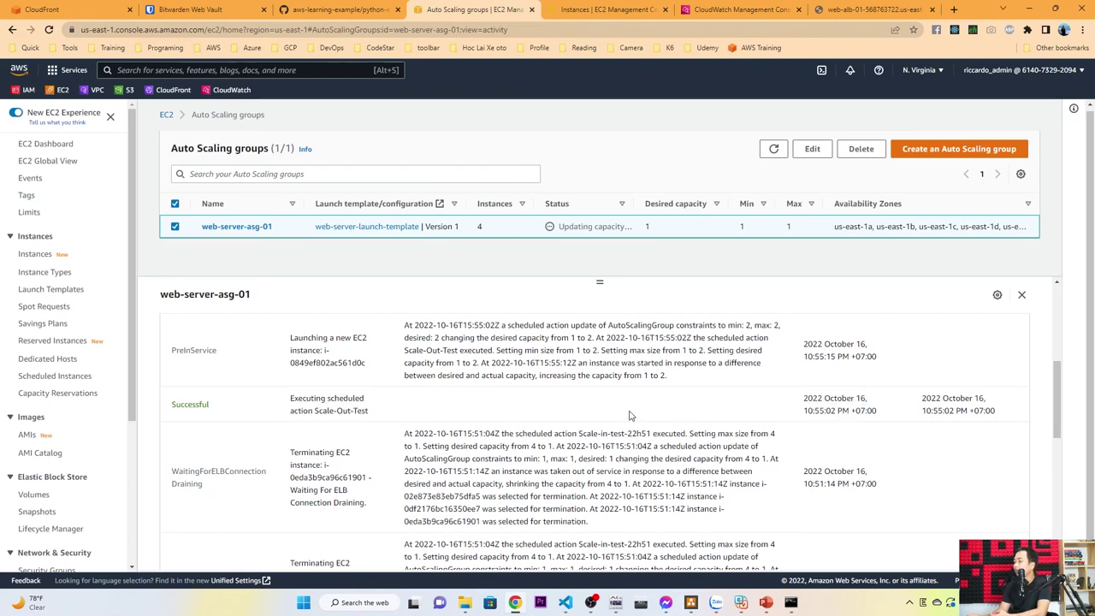
pyautogui.scroll(1, 561, 397)
pyautogui.moveTo(622, 432); pyautogui.dragTo(686, 437)
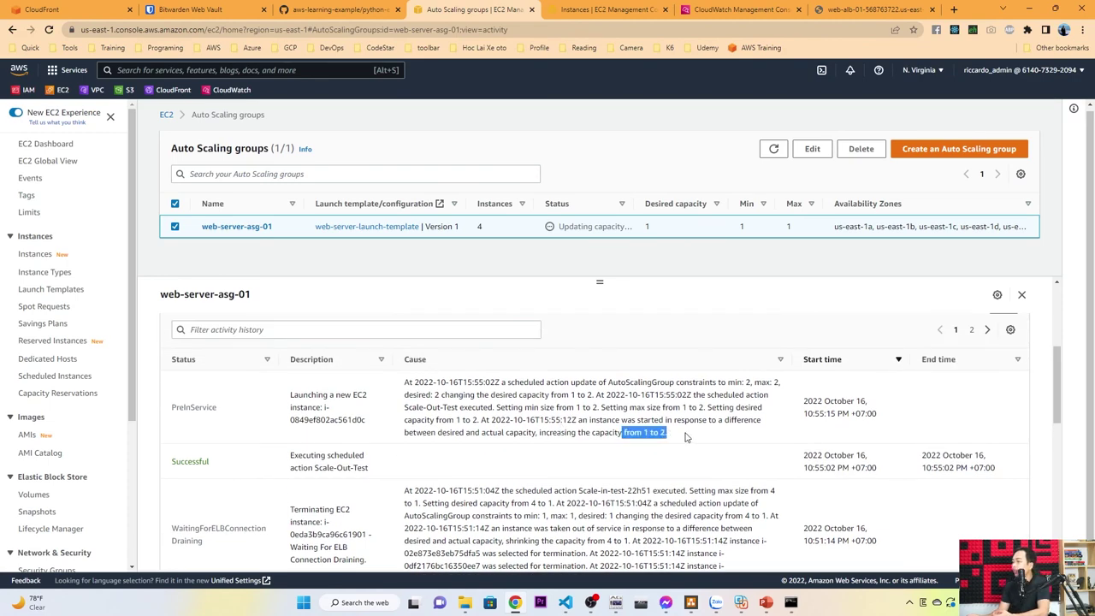
pyautogui.click(688, 438)
# - Refresh the Auto Scaling group list to check the desired, minimum and maximum capacity, and refresh the EC2 instance list to check for the new instance
pyautogui.click(773, 149)
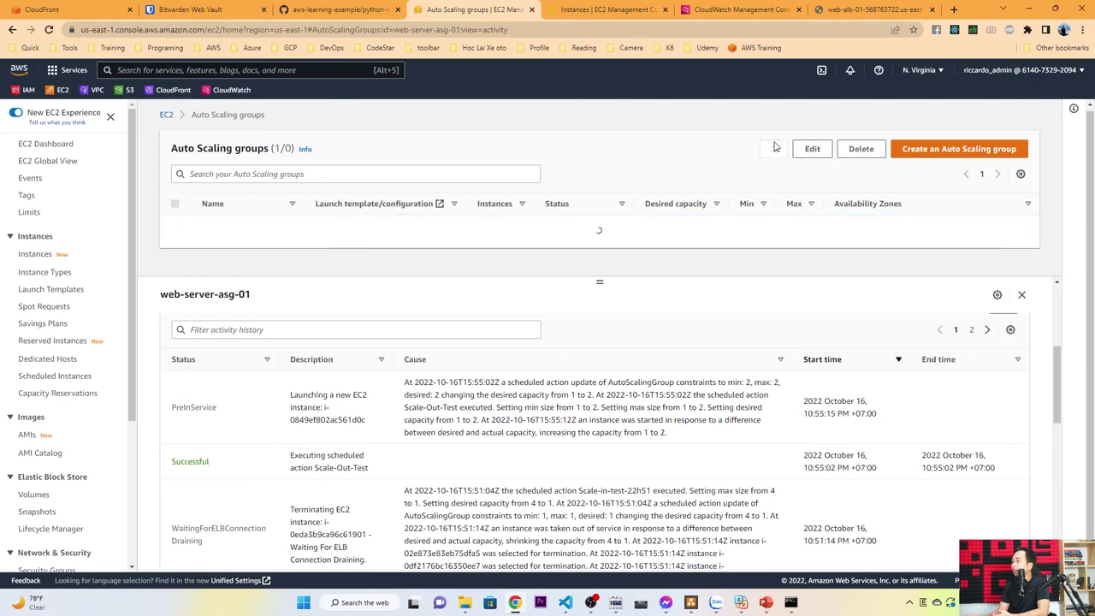
pyautogui.doubleClick(647, 226)
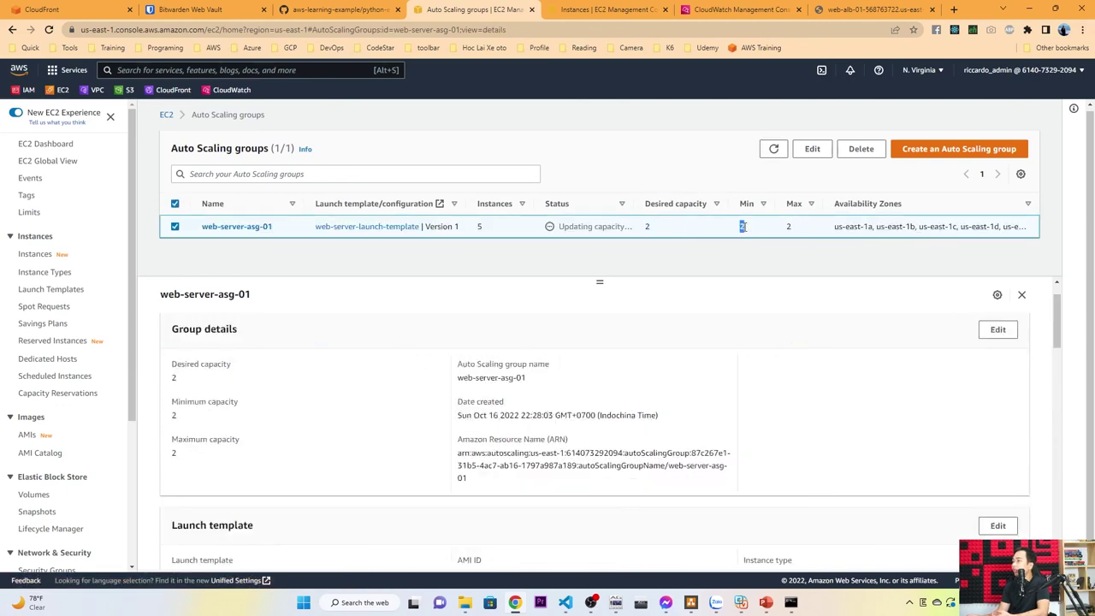
pyautogui.doubleClick(789, 227)
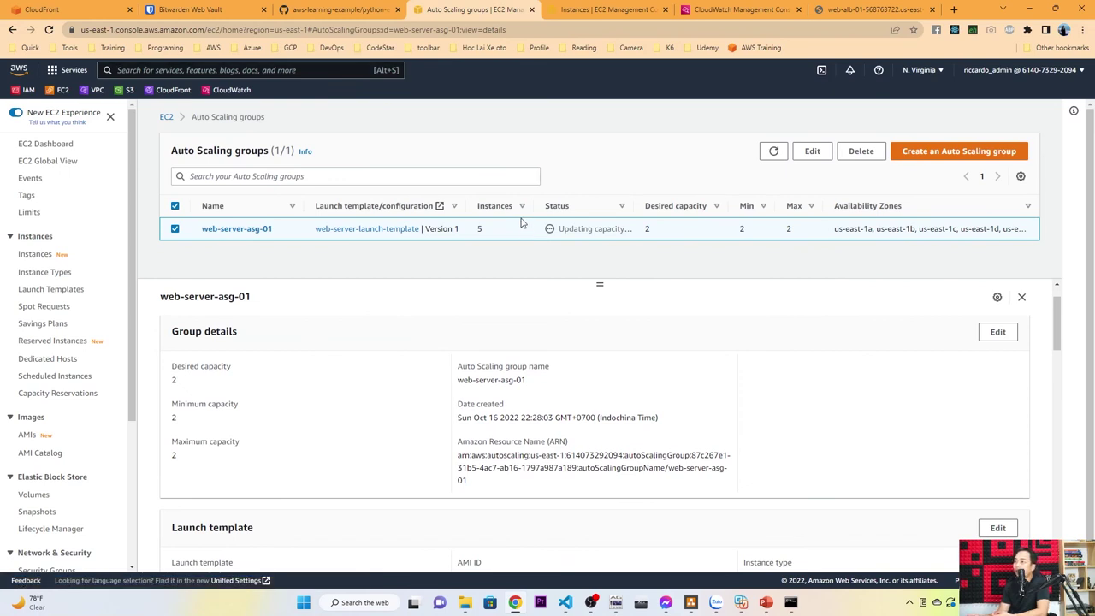
pyautogui.click(616, 15)
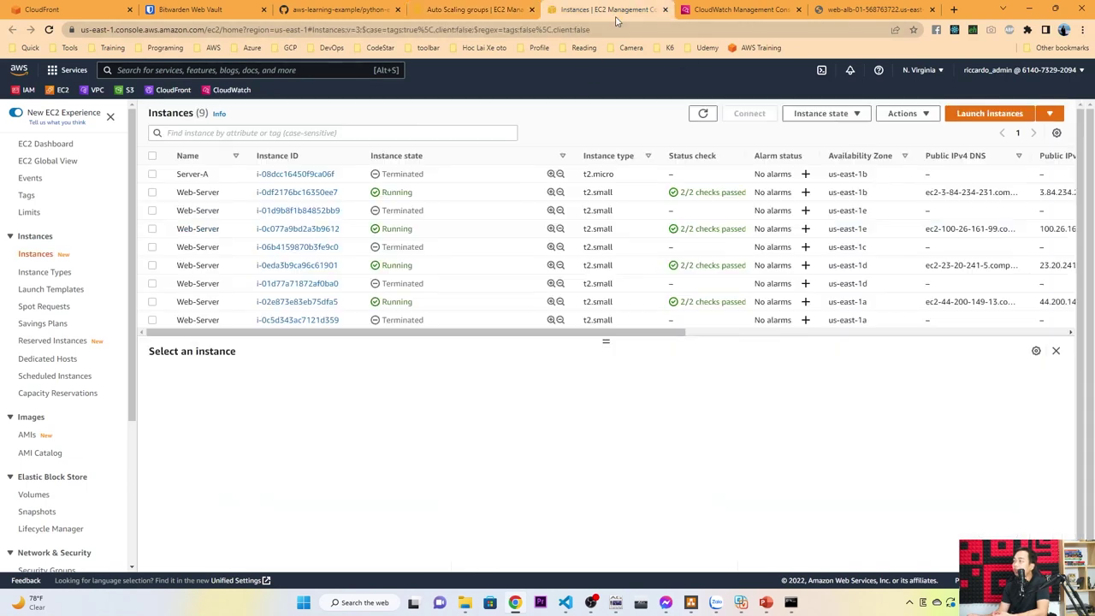
pyautogui.click(713, 113)
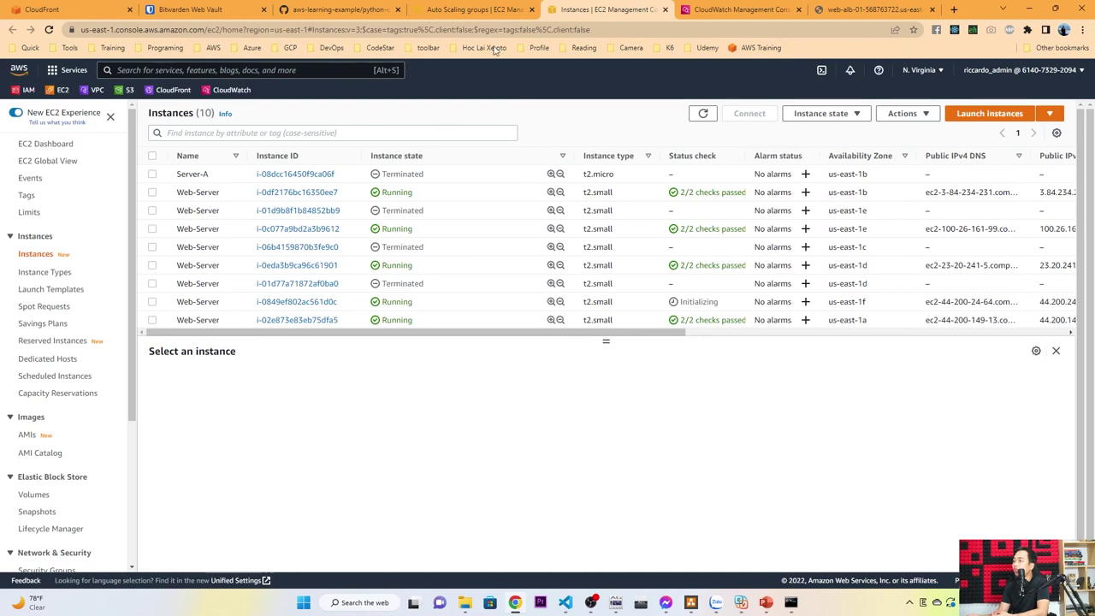
pyautogui.click(477, 10)
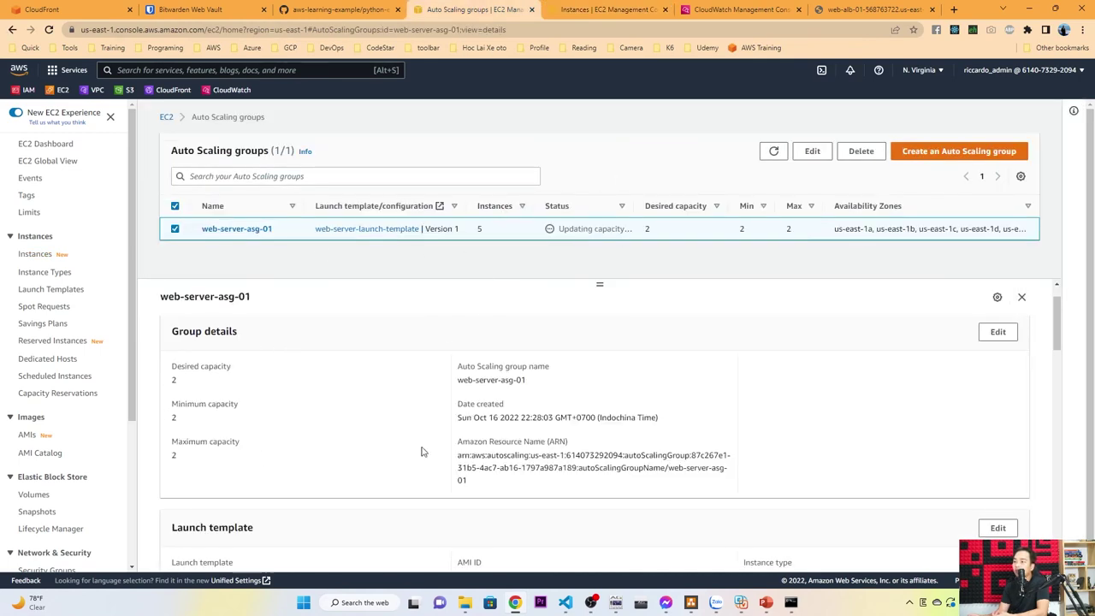
# - Switch to PowerPoint to review the Lab2 task list through the Schedule Auto Scaling item, and return to the Auto Scaling groups in Chrome
pyautogui.click(767, 602)
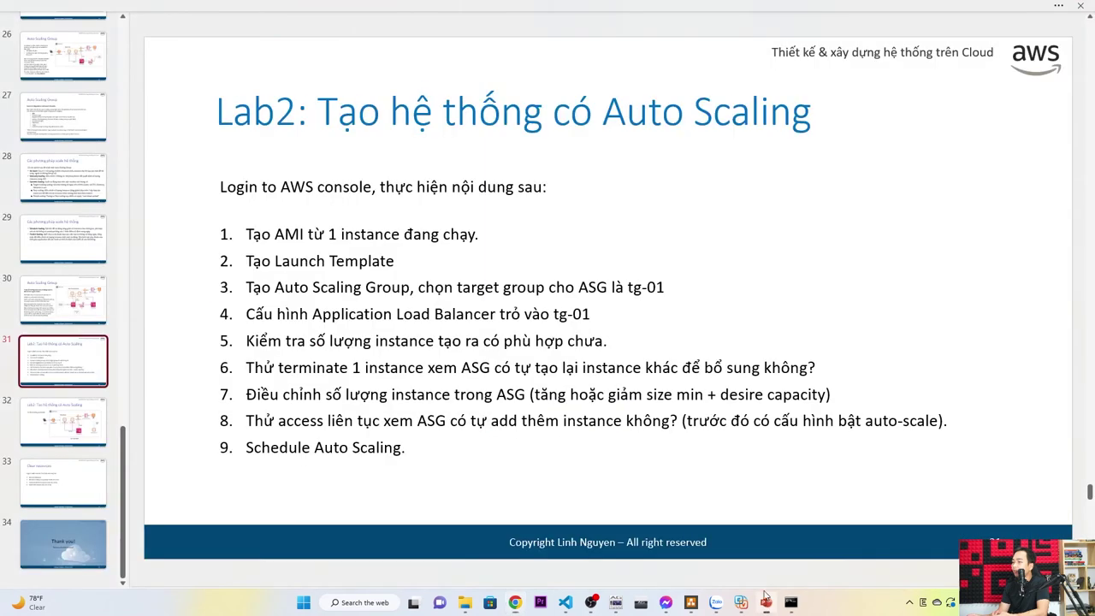
pyautogui.click(368, 448)
pyautogui.click(358, 503)
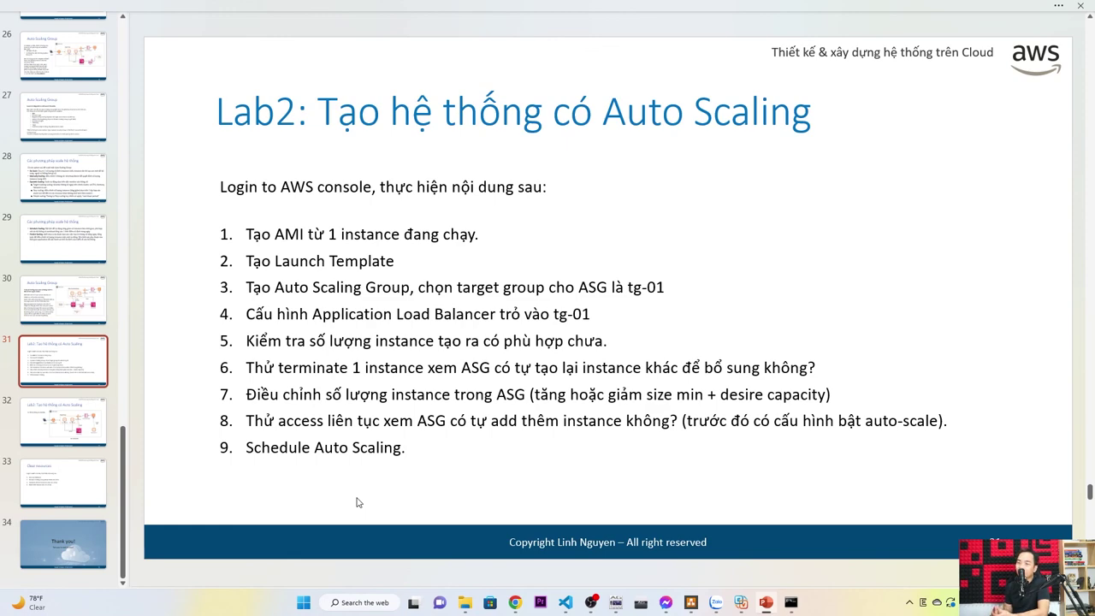
pyautogui.click(517, 603)
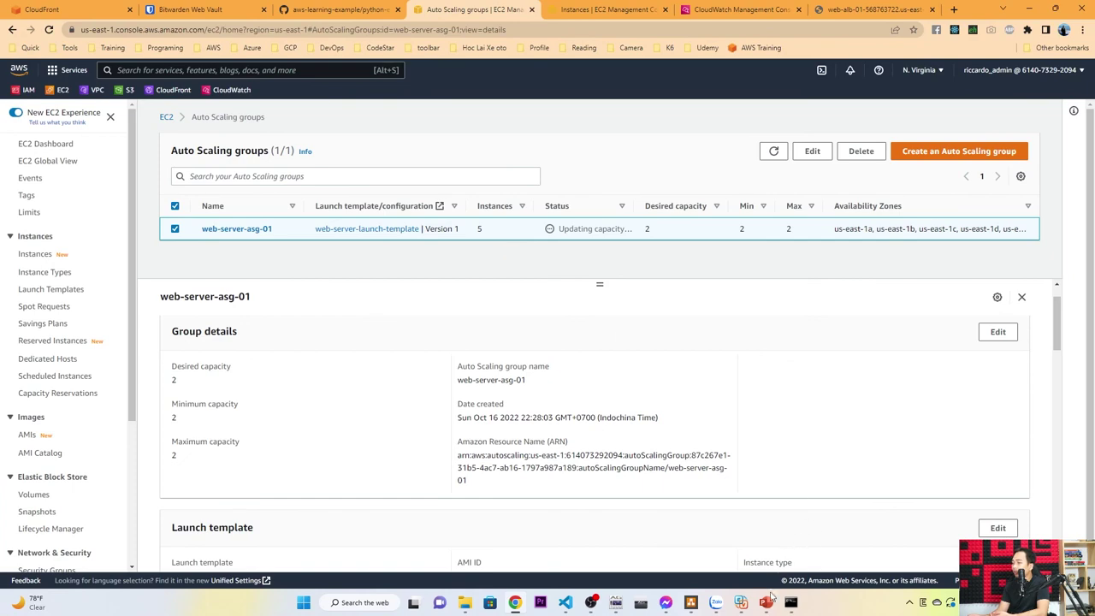
# - Switch to PowerPoint and review the Clear resources checklist and the Lab2 architecture diagram
pyautogui.click(768, 601)
pyautogui.click(65, 418)
pyautogui.click(62, 488)
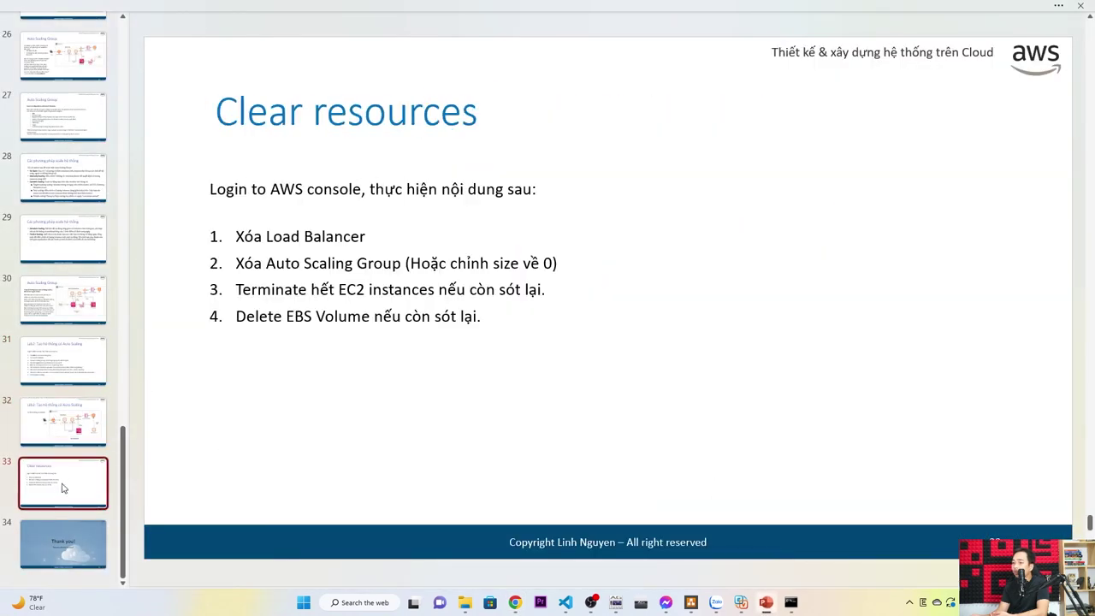
pyautogui.click(514, 319)
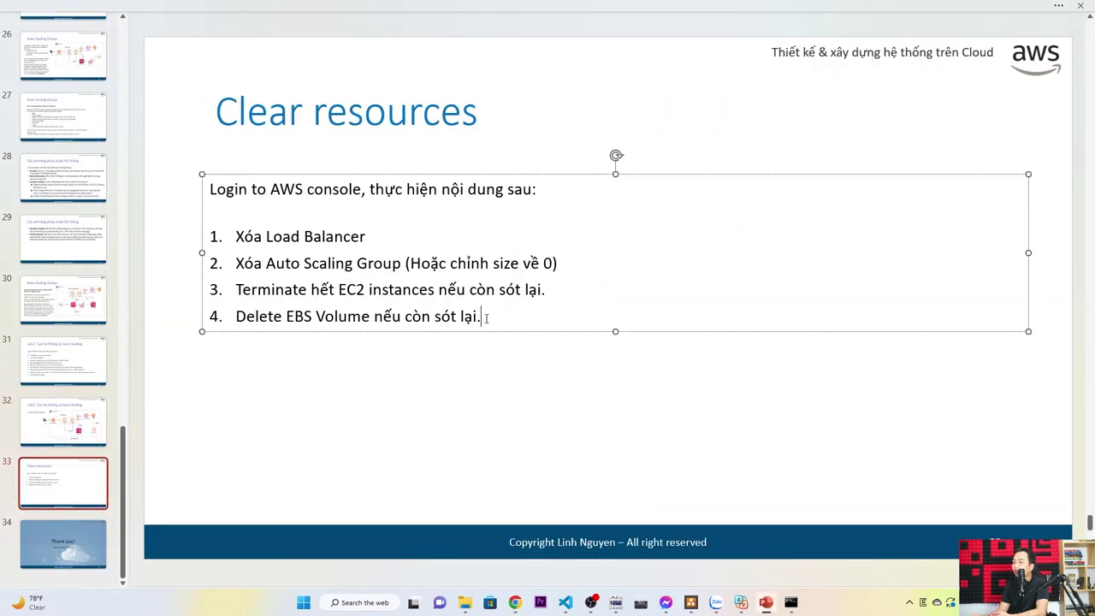
pyautogui.click(85, 413)
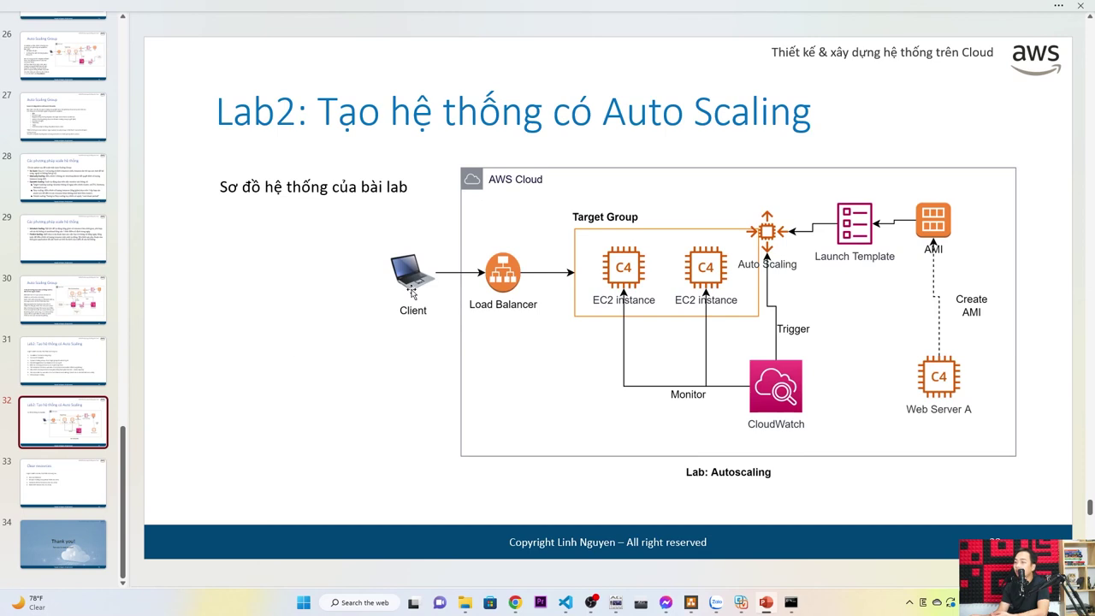
pyautogui.click(513, 271)
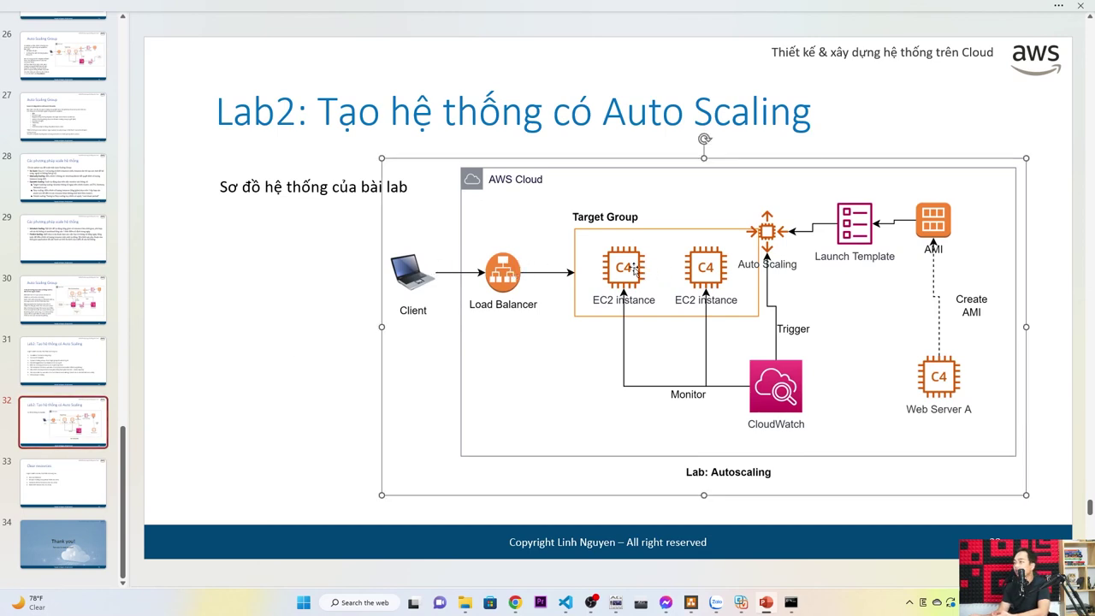